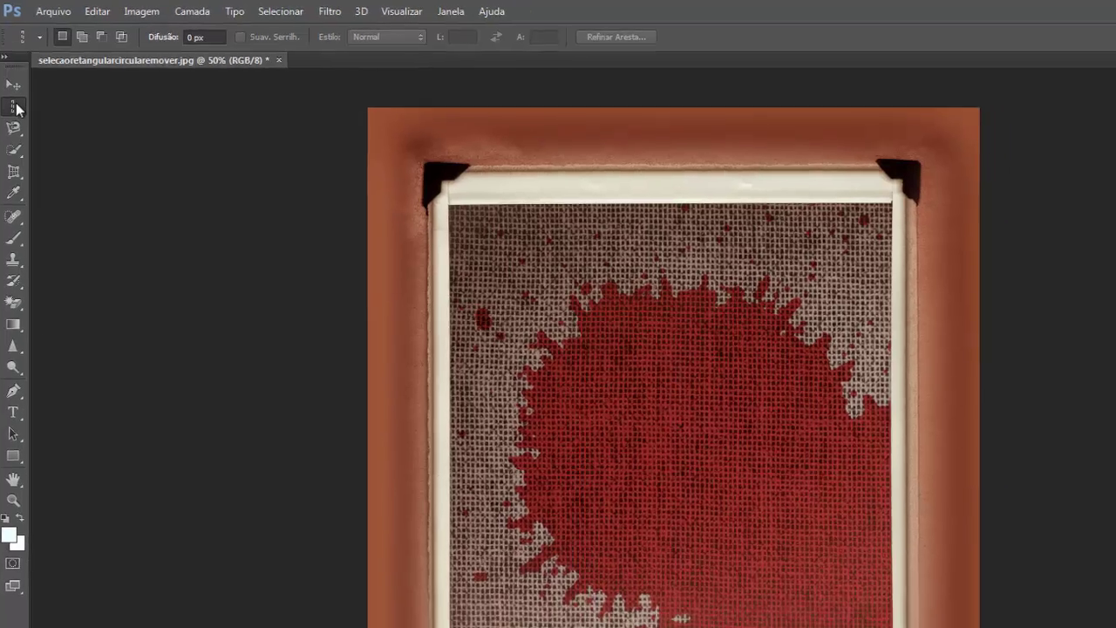
Make rectangular marquee selections around the fabric picture and the blank strip beneath it, and clear the selection
{"action": "right_click", "coordinate": [21, 113]}
{"action": "left_click", "coordinate": [73, 114]}
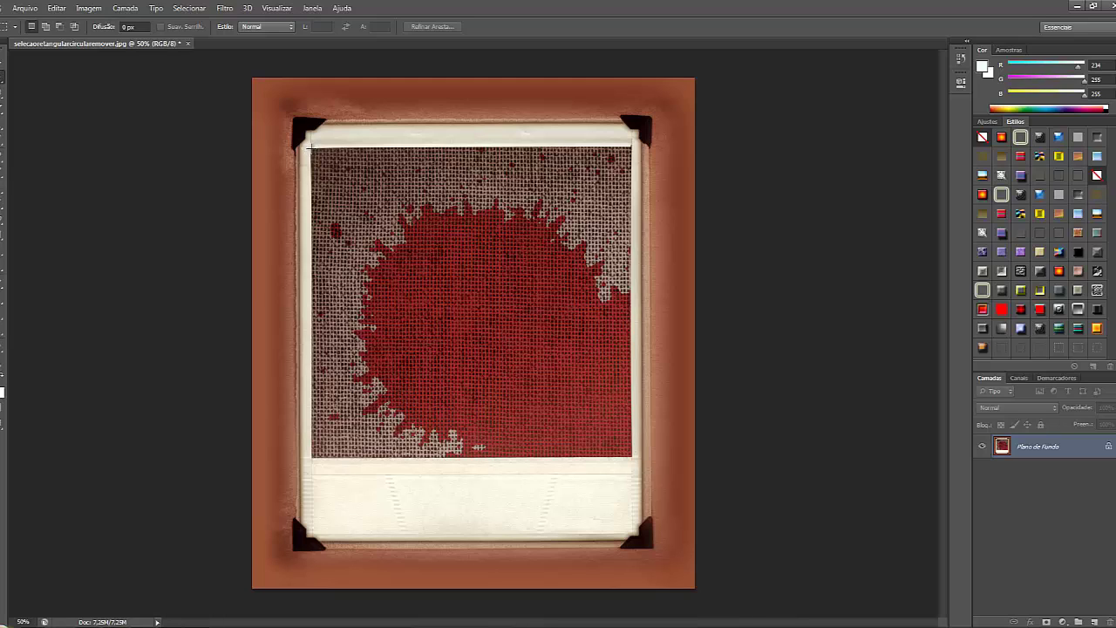
{"action": "left_click_drag", "start_coordinate": [311, 147], "coordinate": [636, 474]}
{"action": "left_click_drag", "start_coordinate": [313, 473], "coordinate": [630, 531]}
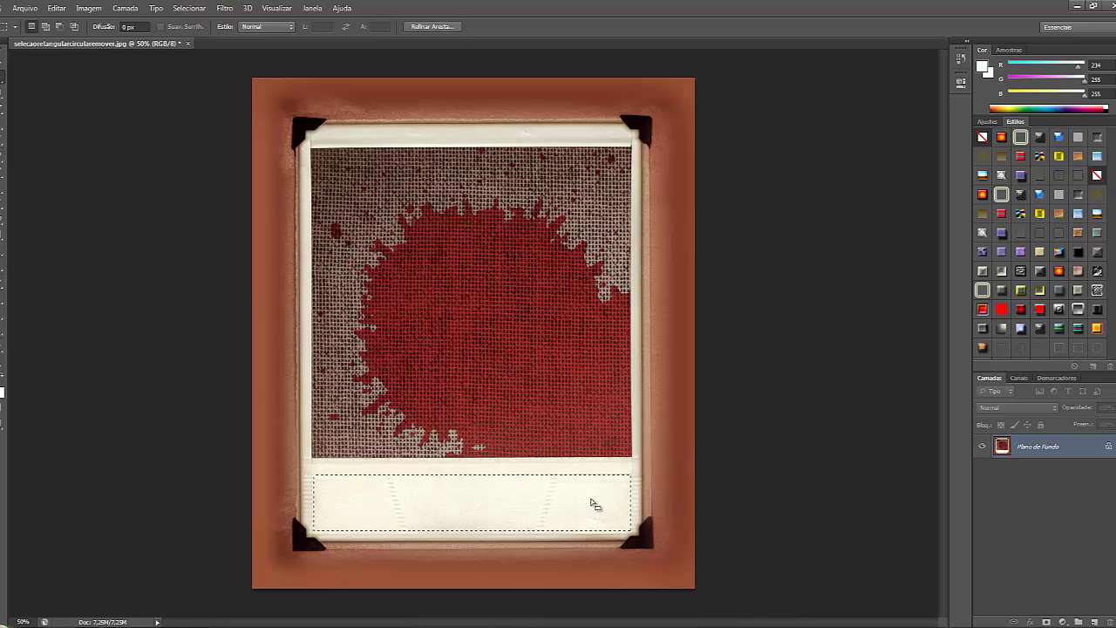
{"action": "left_click", "coordinate": [593, 504]}
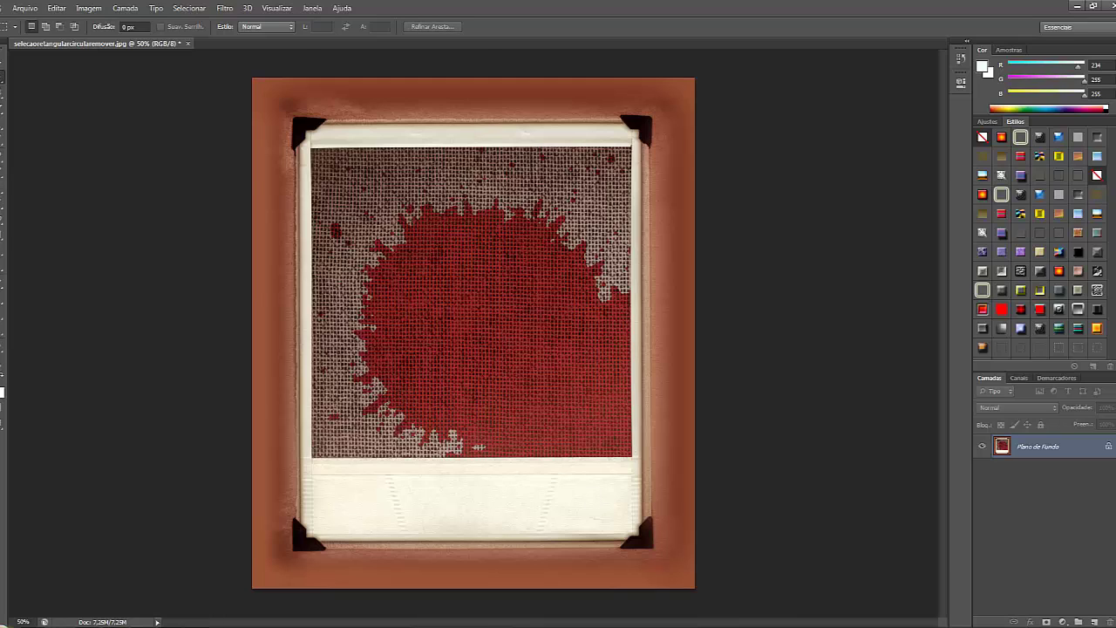
Draw a circular selection over the photo's upper-left area with the Elliptical Marquee and add a second overlapping circle to it
{"action": "right_click", "coordinate": [2, 77]}
{"action": "left_click", "coordinate": [72, 88]}
{"action": "left_click_drag", "start_coordinate": [289, 111], "coordinate": [523, 343]}
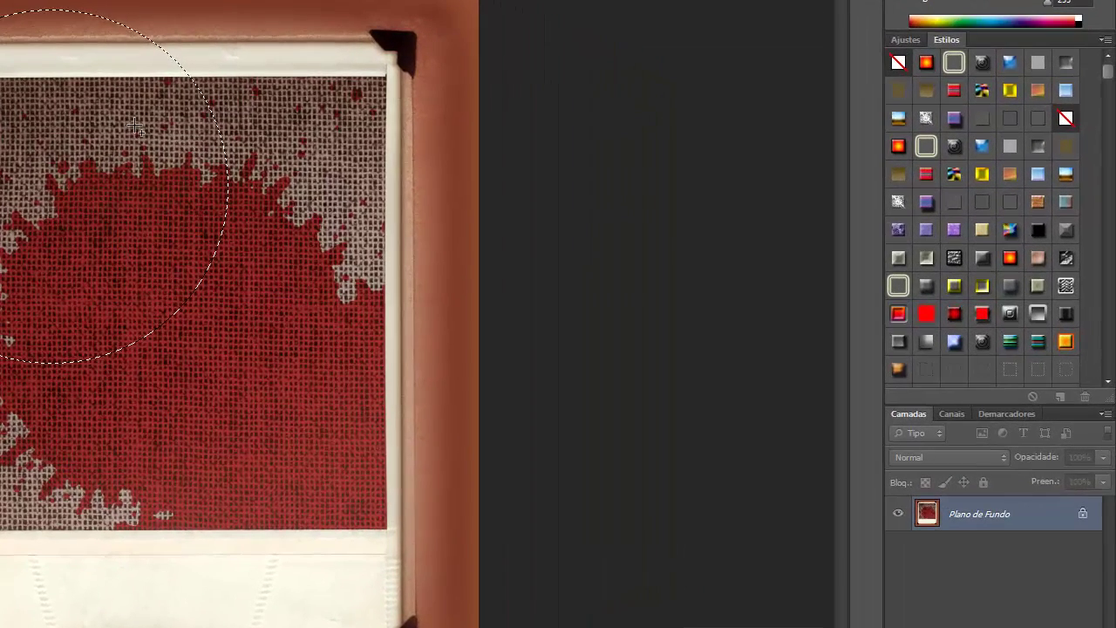
{"action": "left_click_drag", "start_coordinate": [155, 142], "coordinate": [401, 394]}
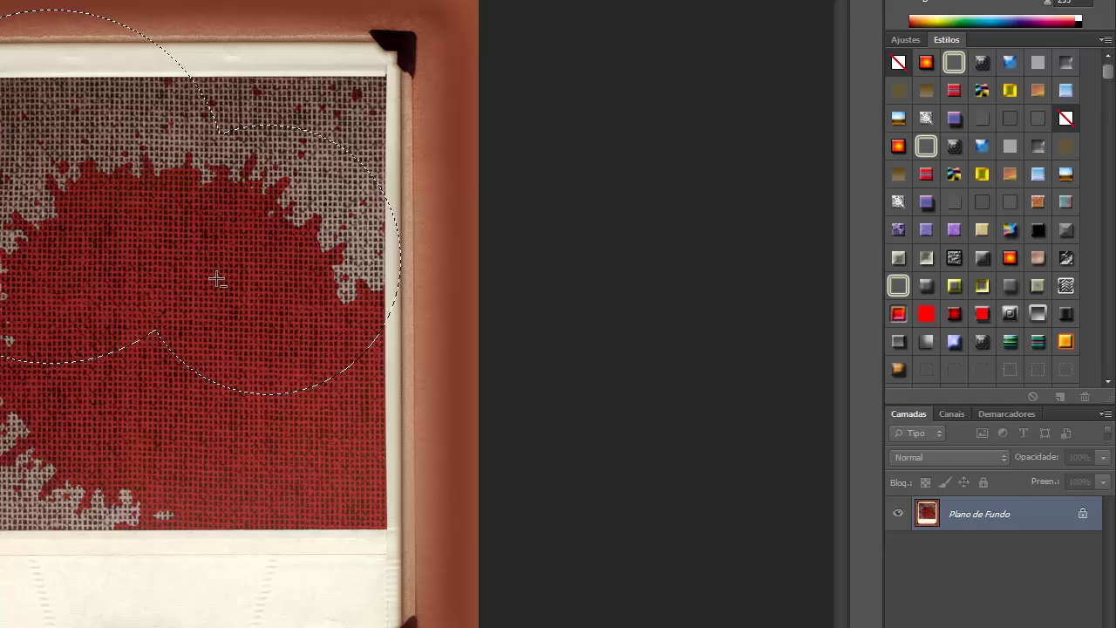
Subtract two circular areas from the combined elliptical selection and deselect everything
{"action": "left_click_drag", "start_coordinate": [227, 263], "coordinate": [392, 441]}
{"action": "left_click_drag", "start_coordinate": [260, 86], "coordinate": [411, 228]}
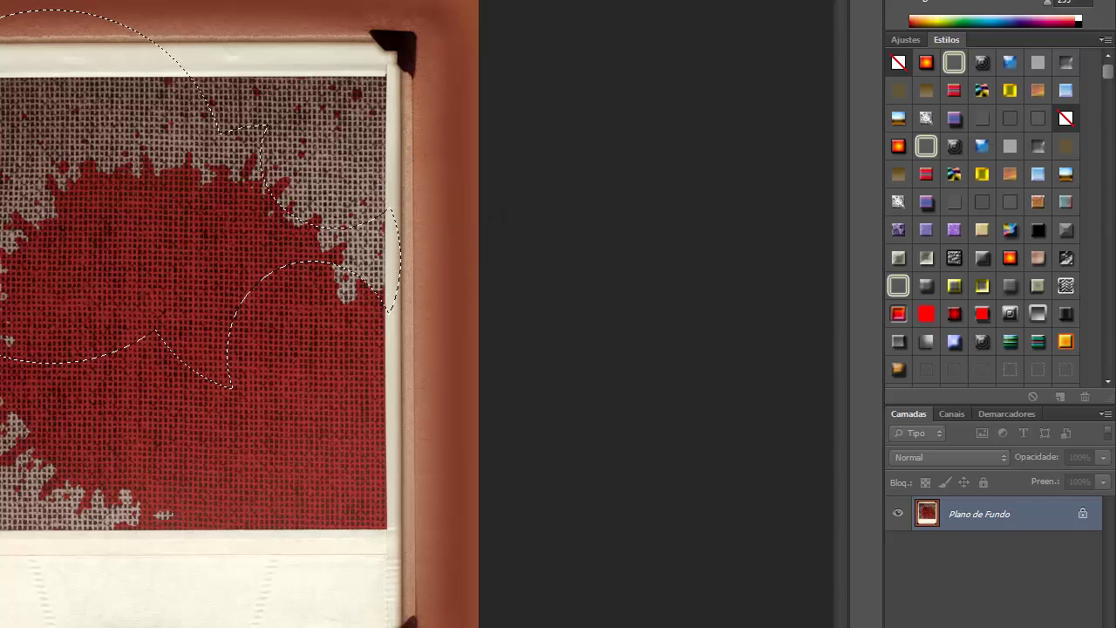
{"action": "key", "text": "ctrl+d"}
Select a single row of pixels across the upper part of the red stain and copy it to a new layer
{"action": "right_click", "coordinate": [3, 78]}
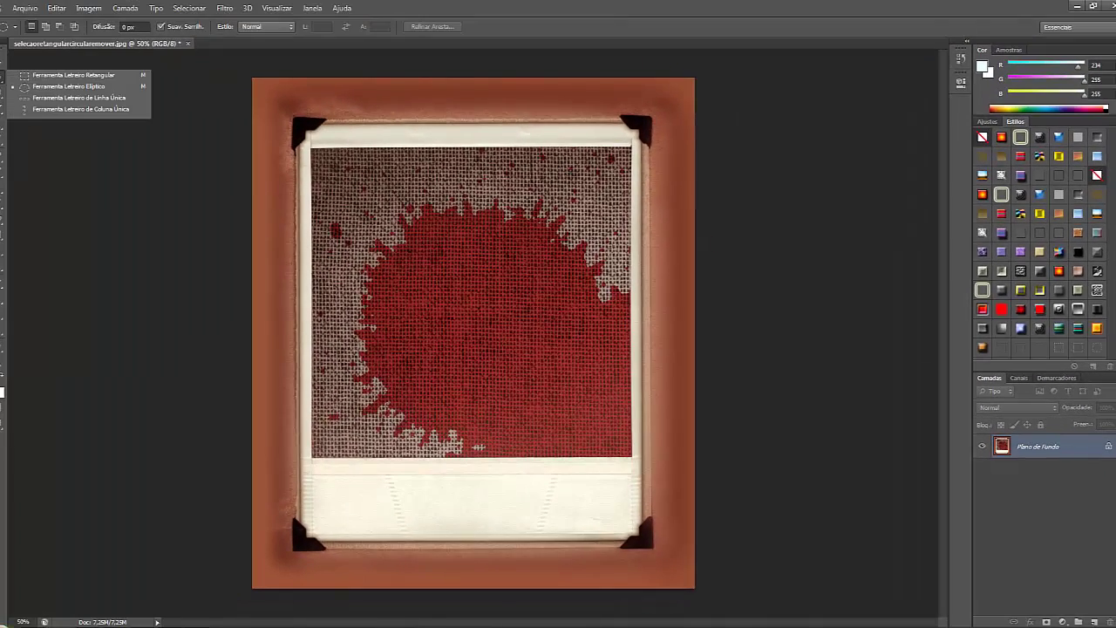
{"action": "left_click", "coordinate": [59, 99]}
{"action": "left_click", "coordinate": [409, 249]}
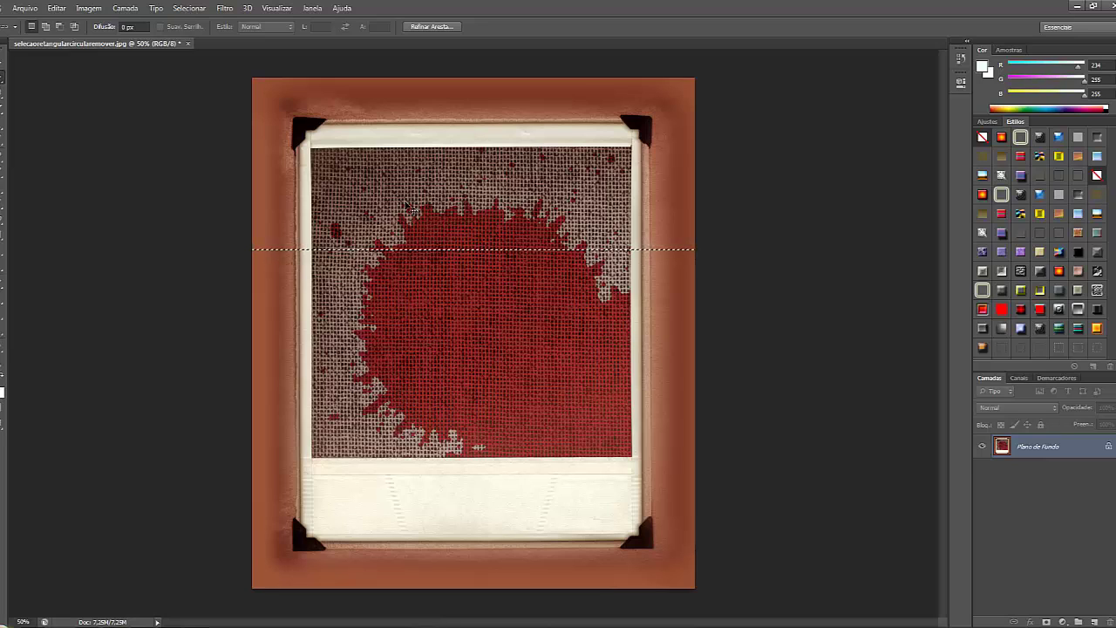
{"action": "key", "text": "ctrl+j"}
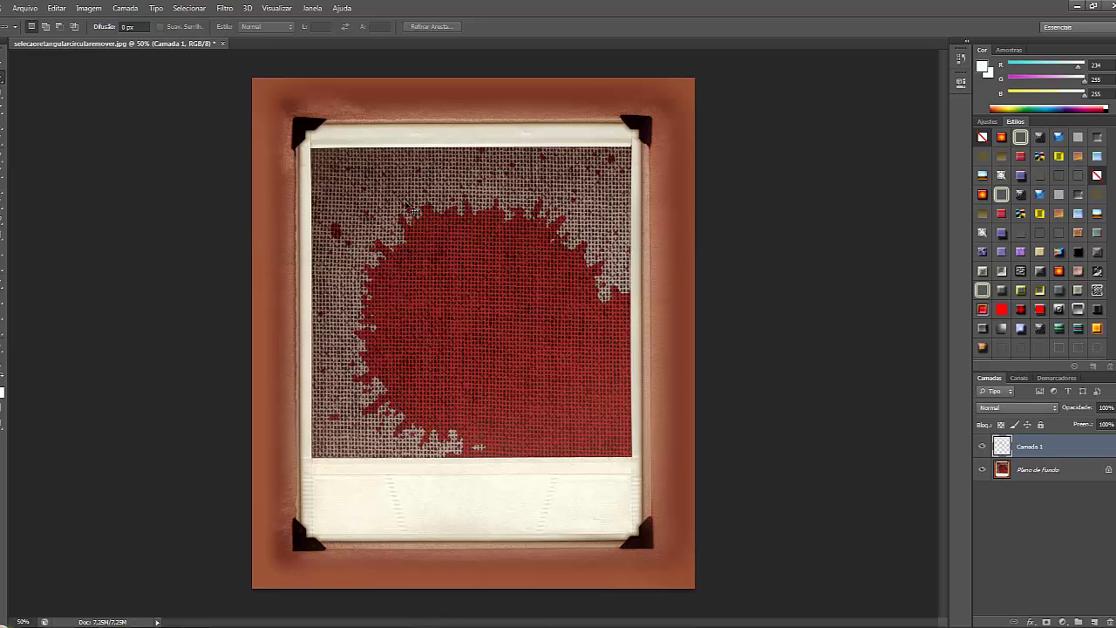
Move the copied pixel row down onto the blank strip of the frame and delete its layer
{"action": "left_click", "coordinate": [2, 61]}
{"action": "left_click_drag", "start_coordinate": [567, 453], "coordinate": [575, 543]}
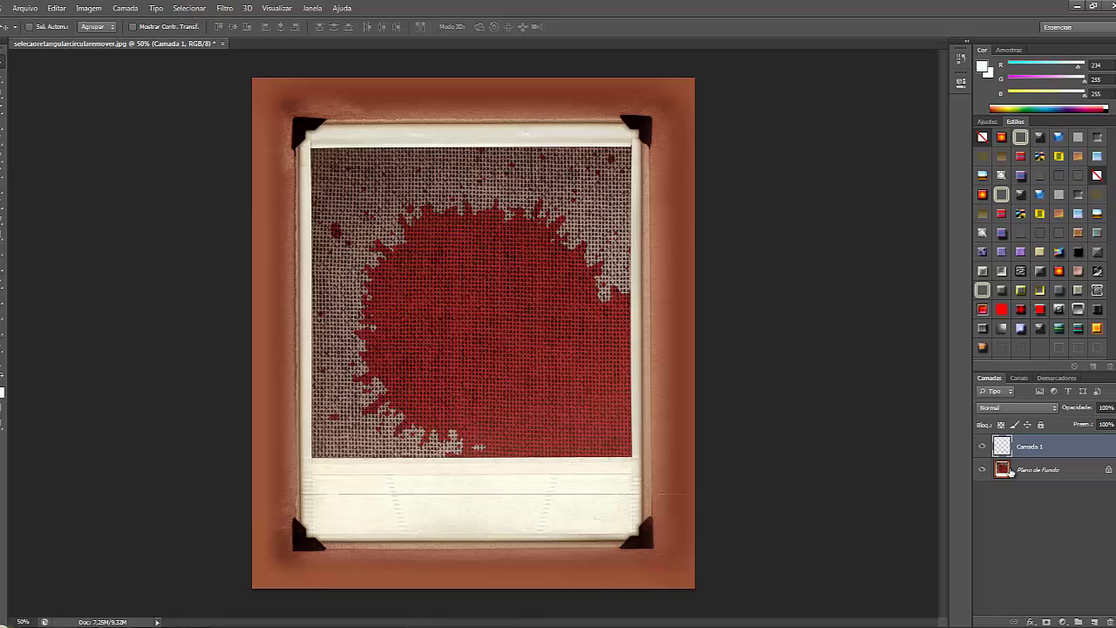
{"action": "key", "text": "Delete"}
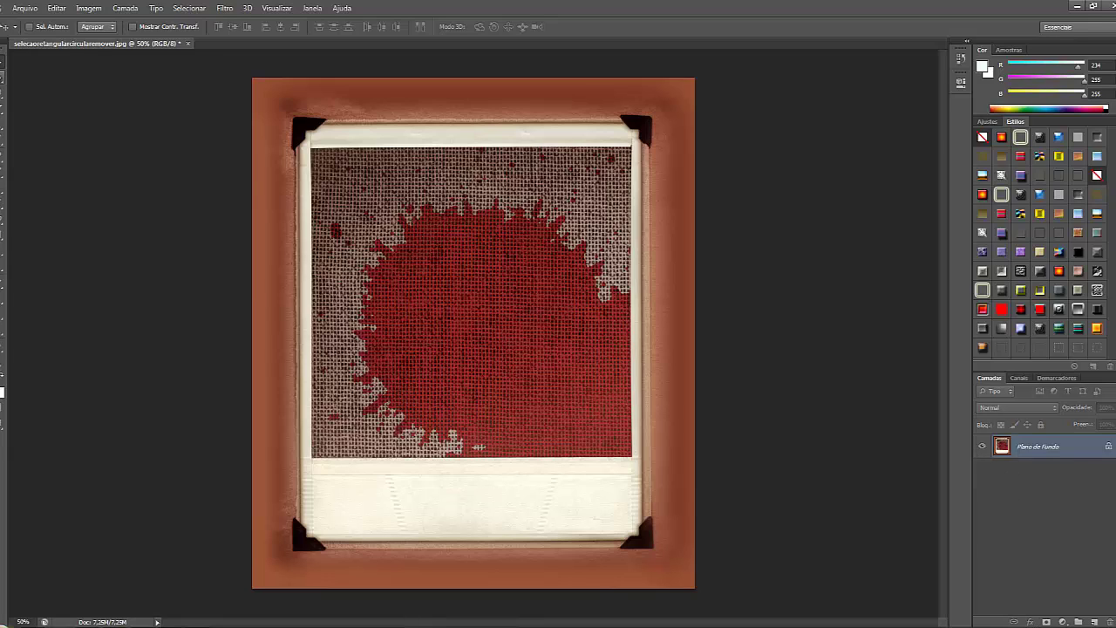
Select a single column of pixels through the middle of the red stain and copy it to a new layer
{"action": "left_click", "coordinate": [2, 80]}
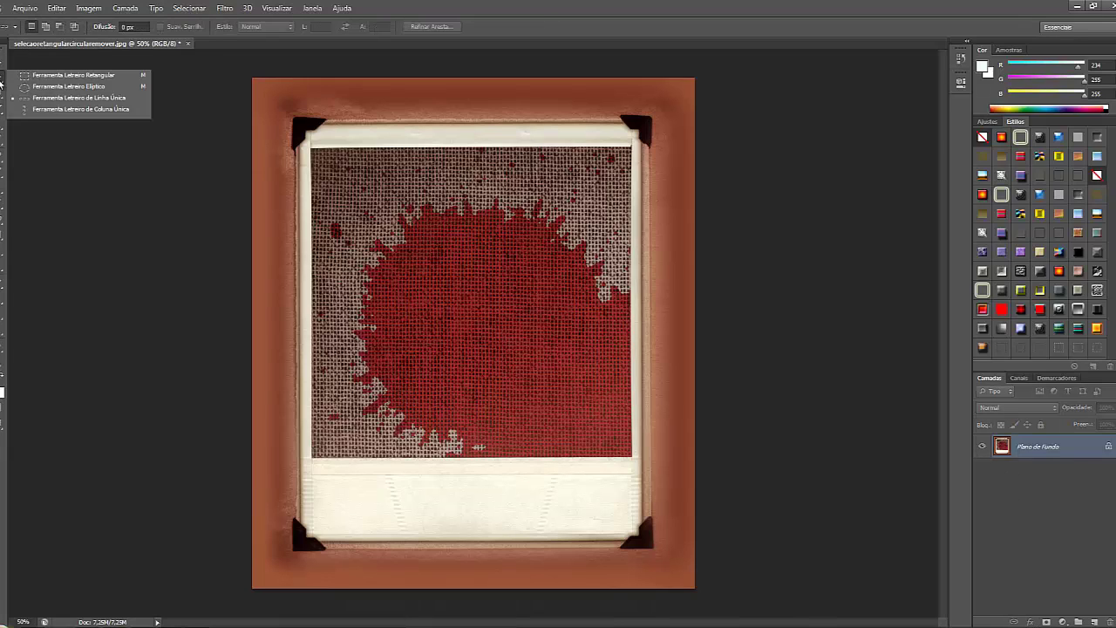
{"action": "left_click", "coordinate": [50, 113]}
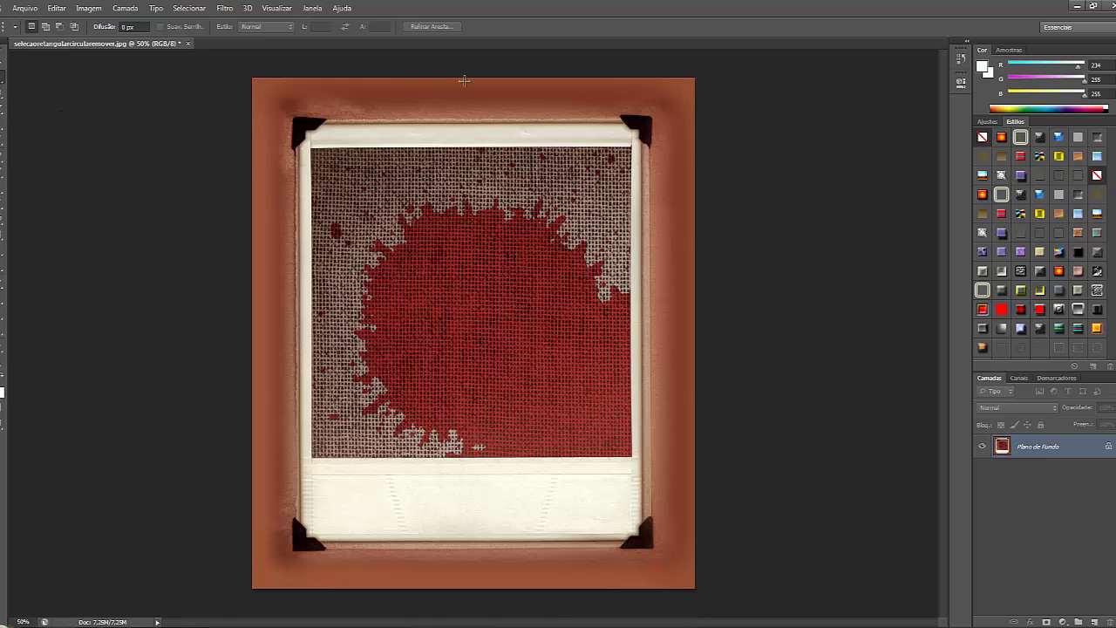
{"action": "left_click_drag", "start_coordinate": [464, 75], "coordinate": [506, 357]}
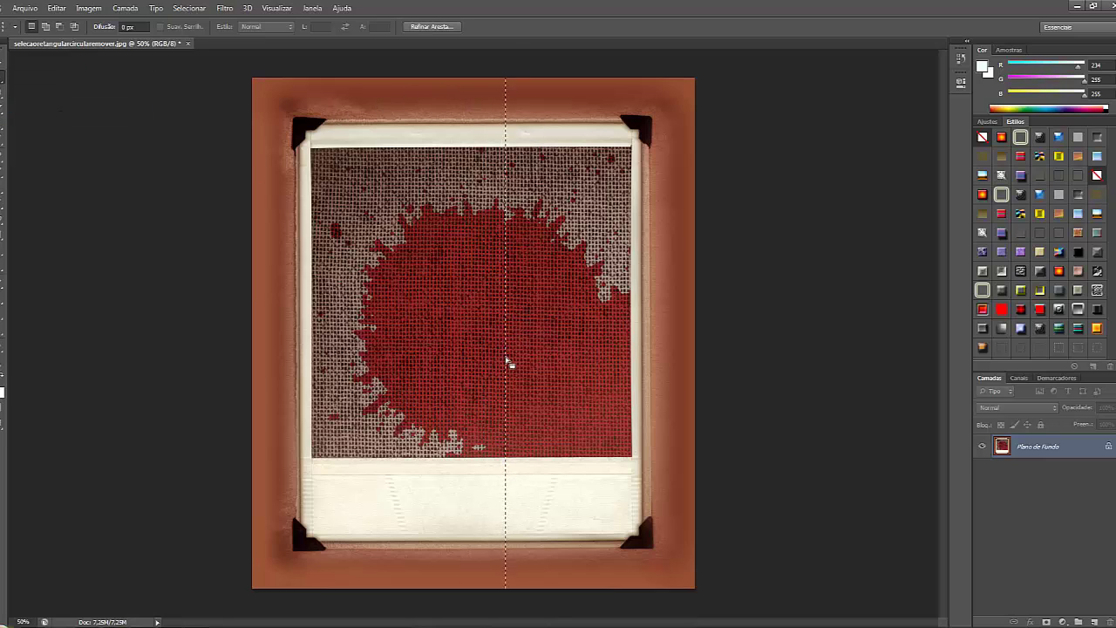
{"action": "key", "text": "ctrl+j"}
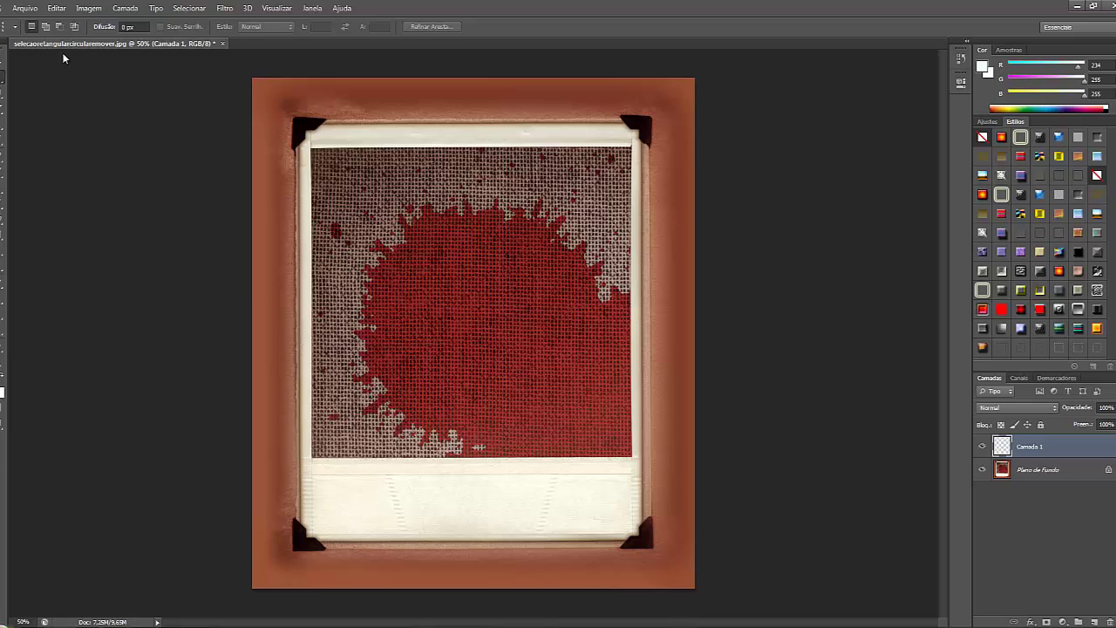
Move the copied pixel column toward the frame's left edge and remove its layer
{"action": "left_click", "coordinate": [2, 62]}
{"action": "left_click_drag", "start_coordinate": [486, 228], "coordinate": [283, 233]}
{"action": "key", "text": "ctrl+e"}
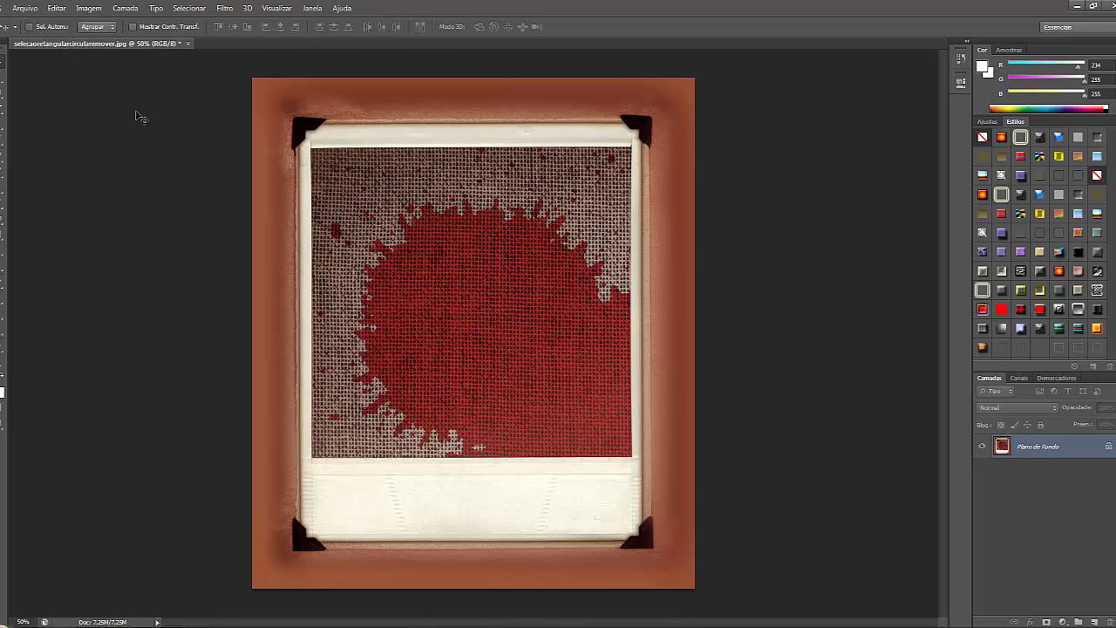
Outline the upper-right corner mount of the photo frame freehand with the Lasso and clear the selection
{"action": "left_click", "coordinate": [2, 108]}
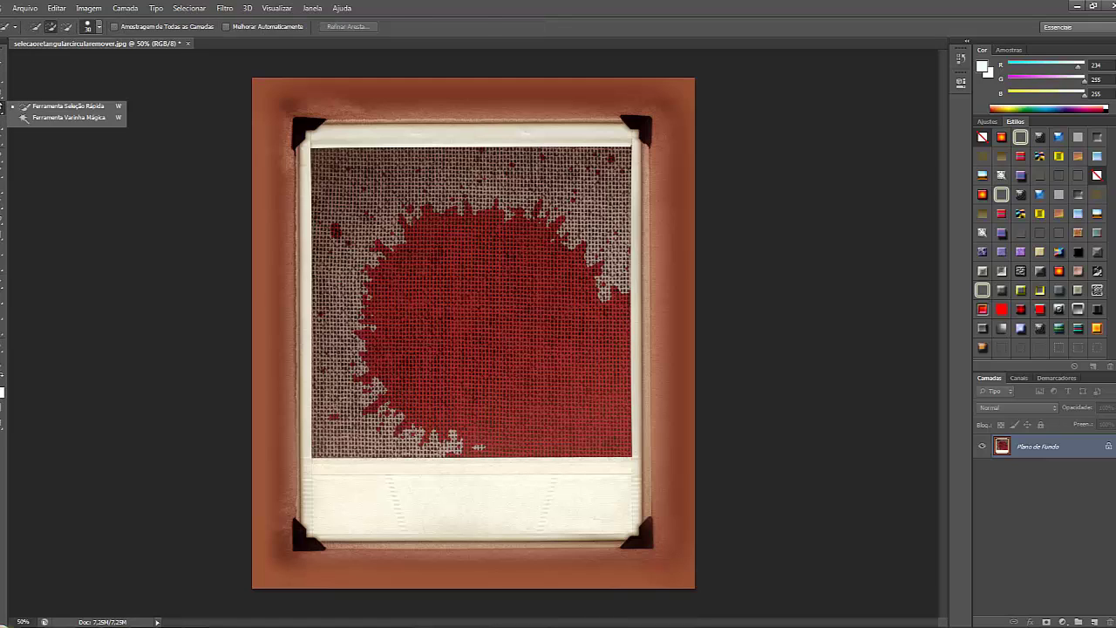
{"action": "left_click", "coordinate": [2, 94]}
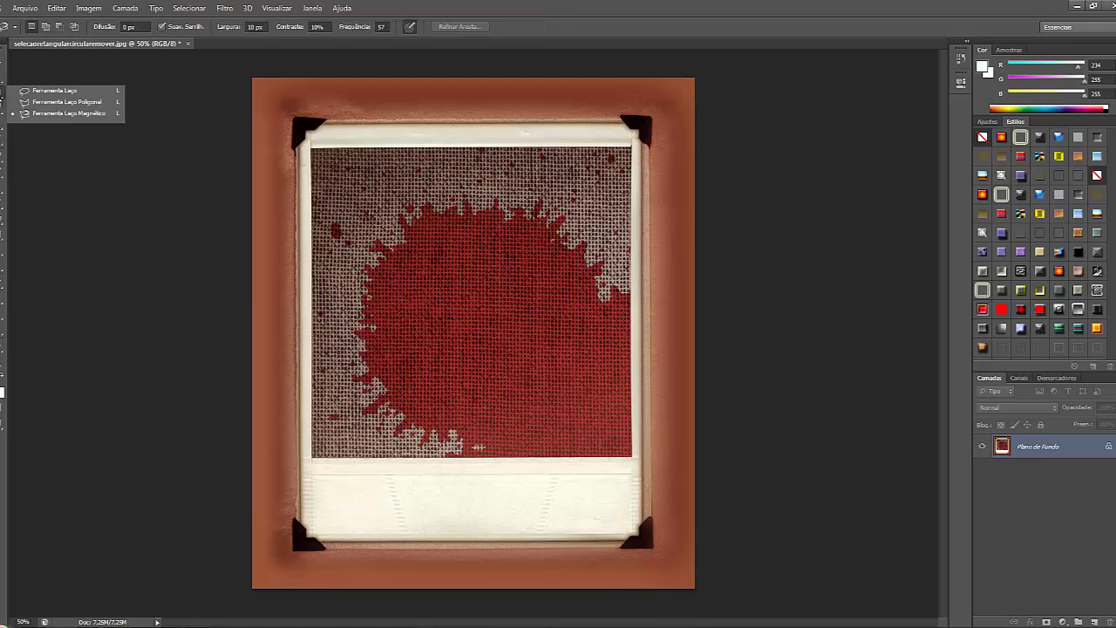
{"action": "left_click", "coordinate": [78, 91]}
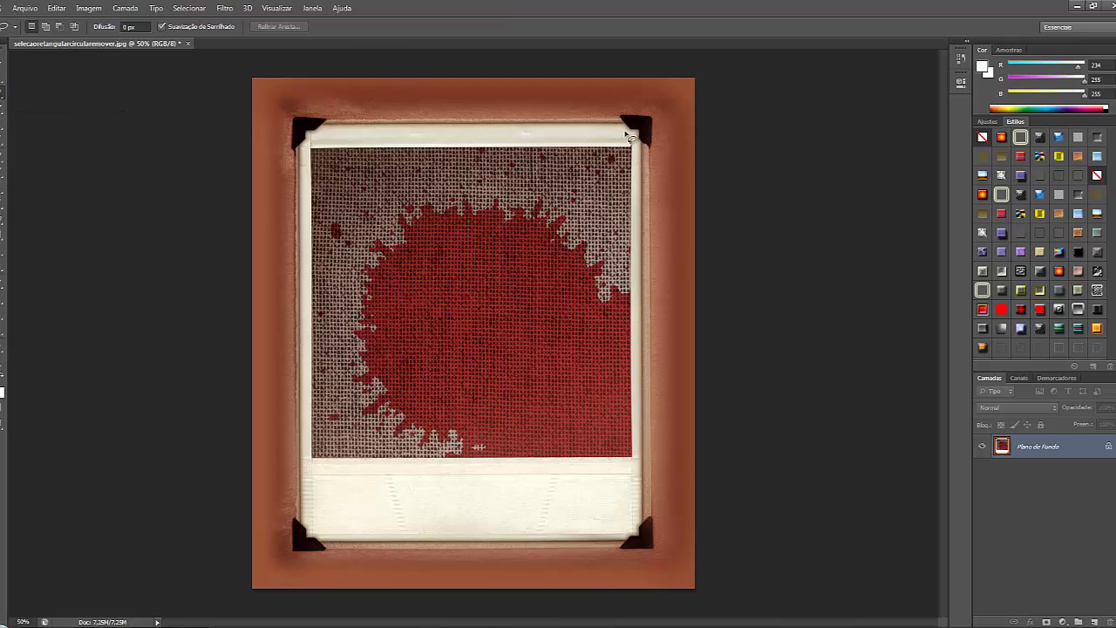
{"action": "left_click_drag", "start_coordinate": [615, 113], "coordinate": [656, 118]}
{"action": "left_click_drag", "start_coordinate": [623, 177], "coordinate": [622, 172]}
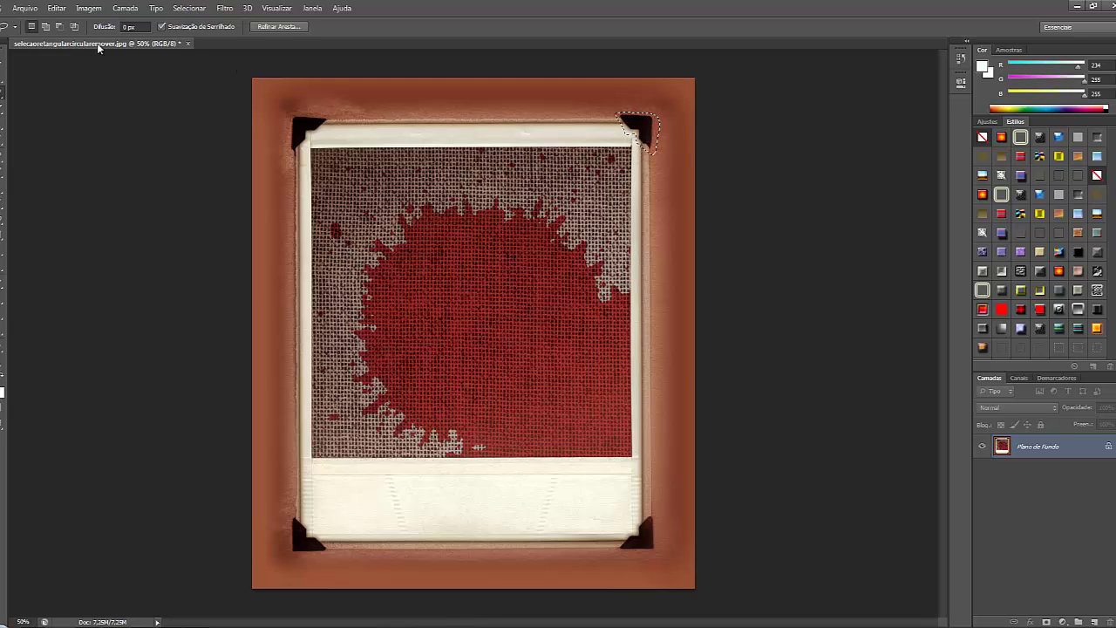
{"action": "right_click", "coordinate": [1, 93]}
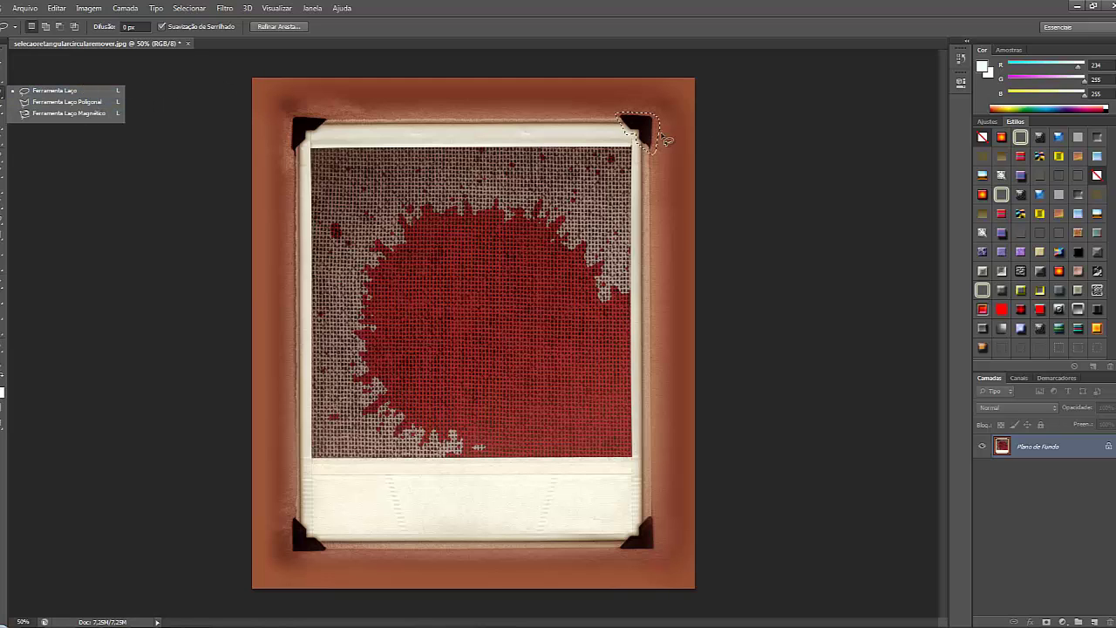
{"action": "left_click", "coordinate": [653, 128]}
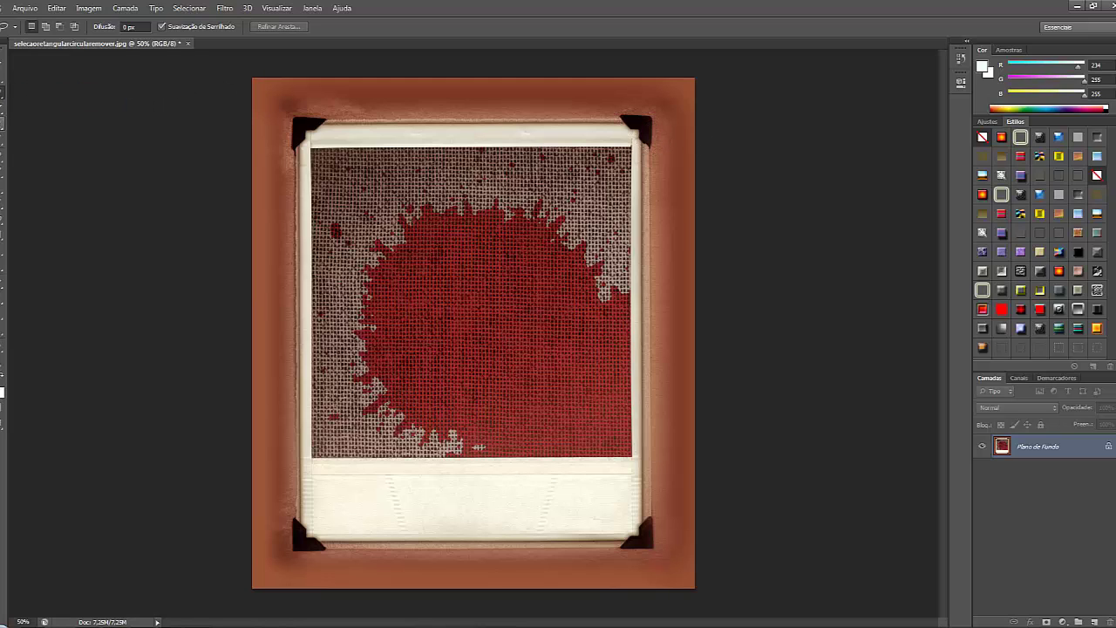
Select the upper-right corner mount of the frame with straight edges using the Polygonal Lasso
{"action": "right_click", "coordinate": [2, 93]}
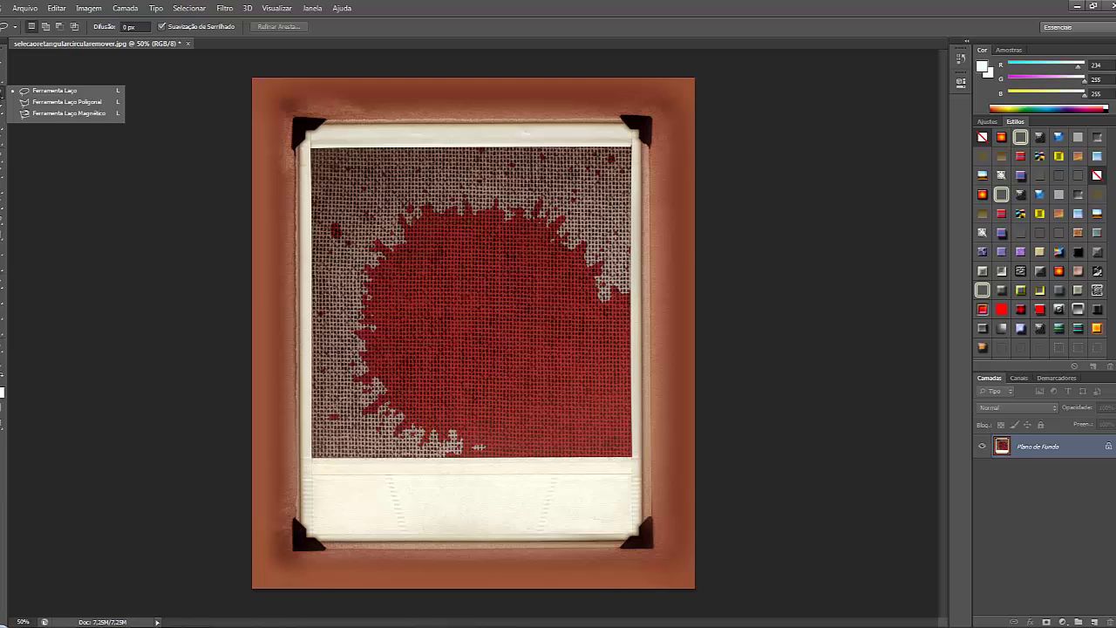
{"action": "left_click", "coordinate": [66, 104]}
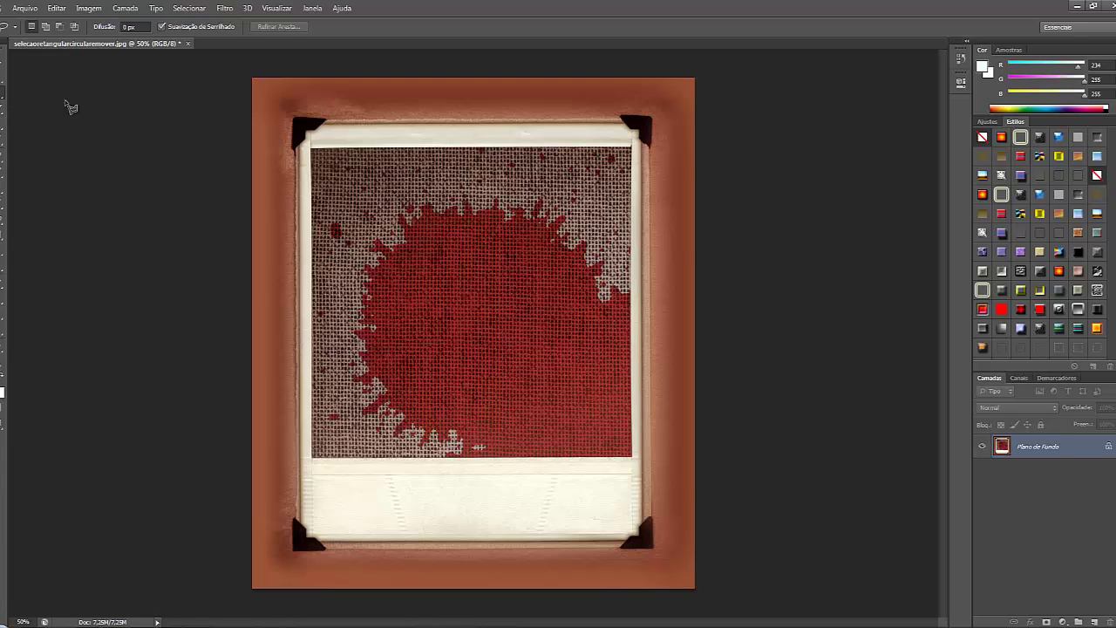
{"action": "left_click", "coordinate": [613, 112]}
{"action": "left_click", "coordinate": [655, 112]}
{"action": "left_click", "coordinate": [652, 149]}
{"action": "double_click", "coordinate": [645, 147]}
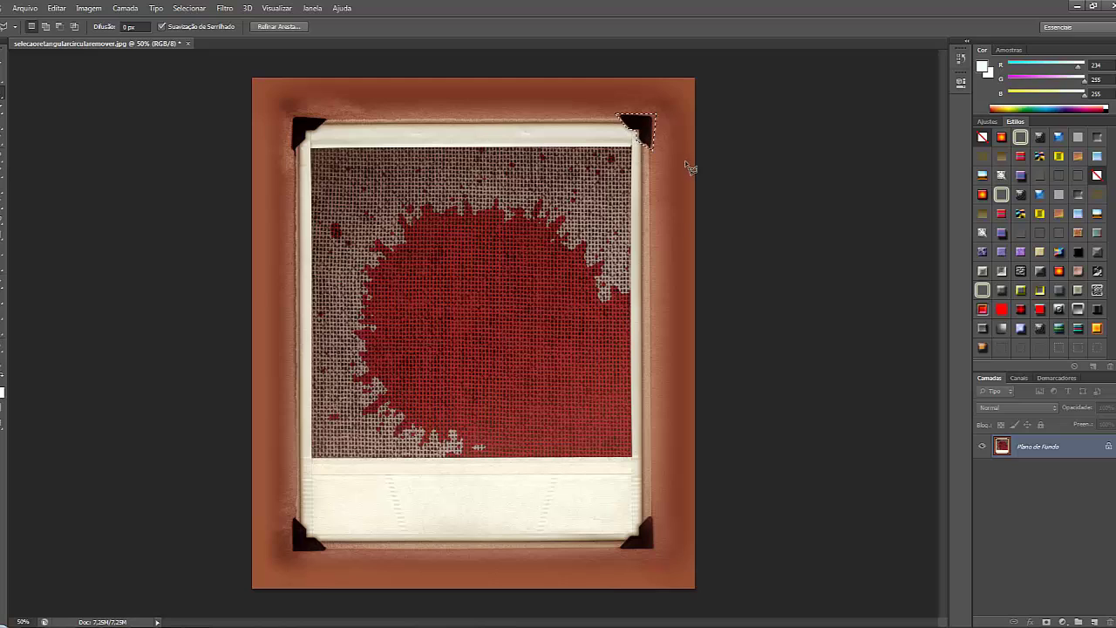
Replace the corner selection with a Magnetic Lasso outline around the whole photo frame and clear it
{"action": "right_click", "coordinate": [17, 97]}
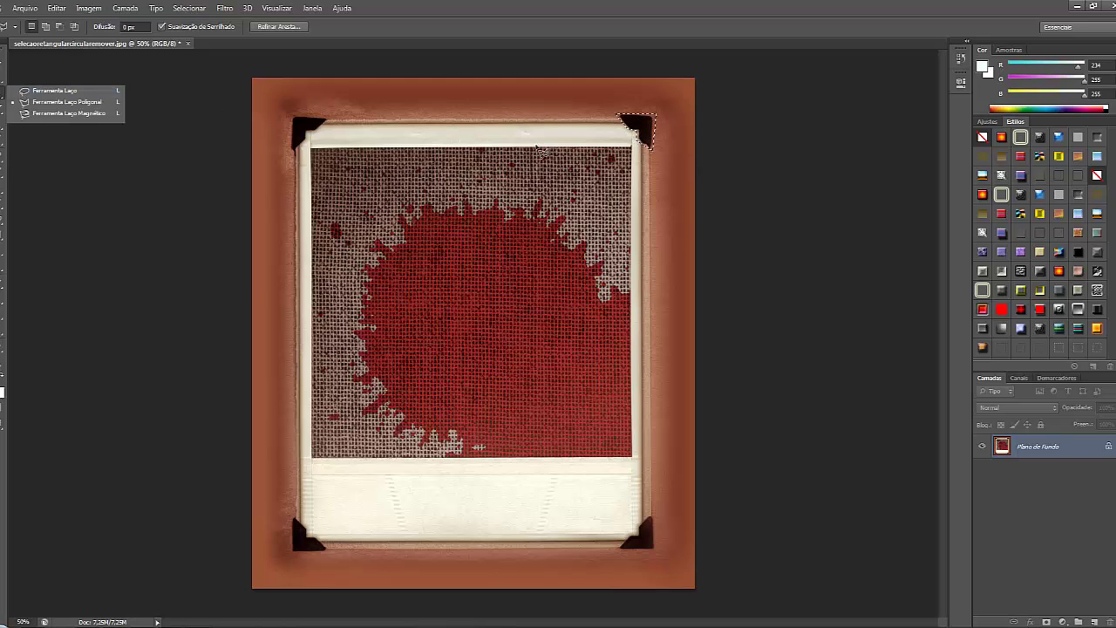
{"action": "left_click", "coordinate": [86, 113]}
{"action": "left_click", "coordinate": [647, 142]}
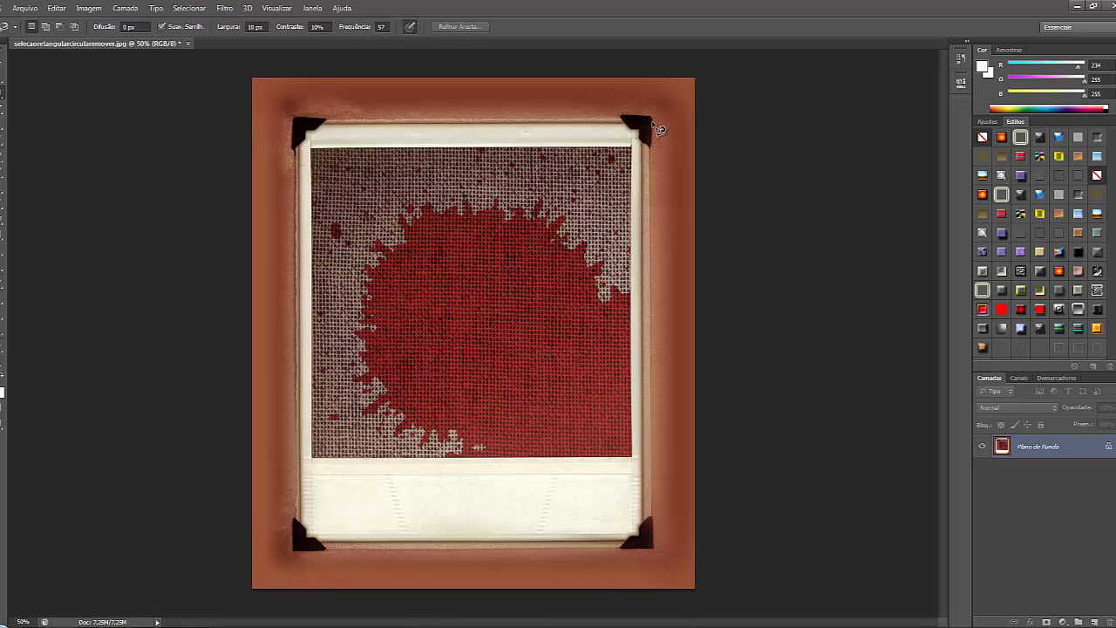
{"action": "left_click", "coordinate": [653, 120]}
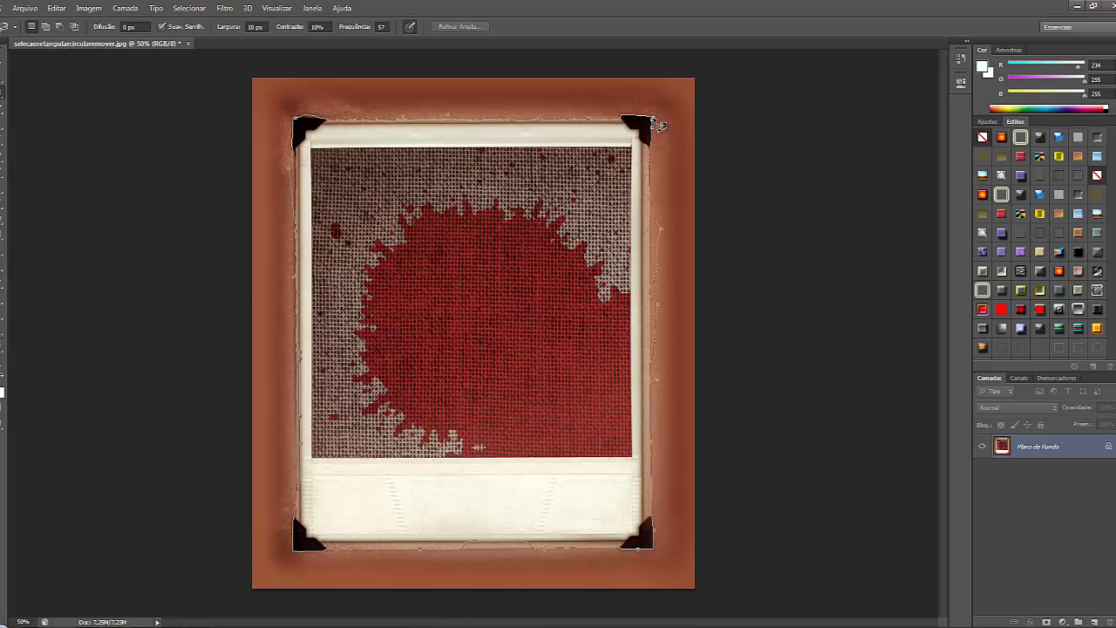
{"action": "left_click", "coordinate": [659, 122]}
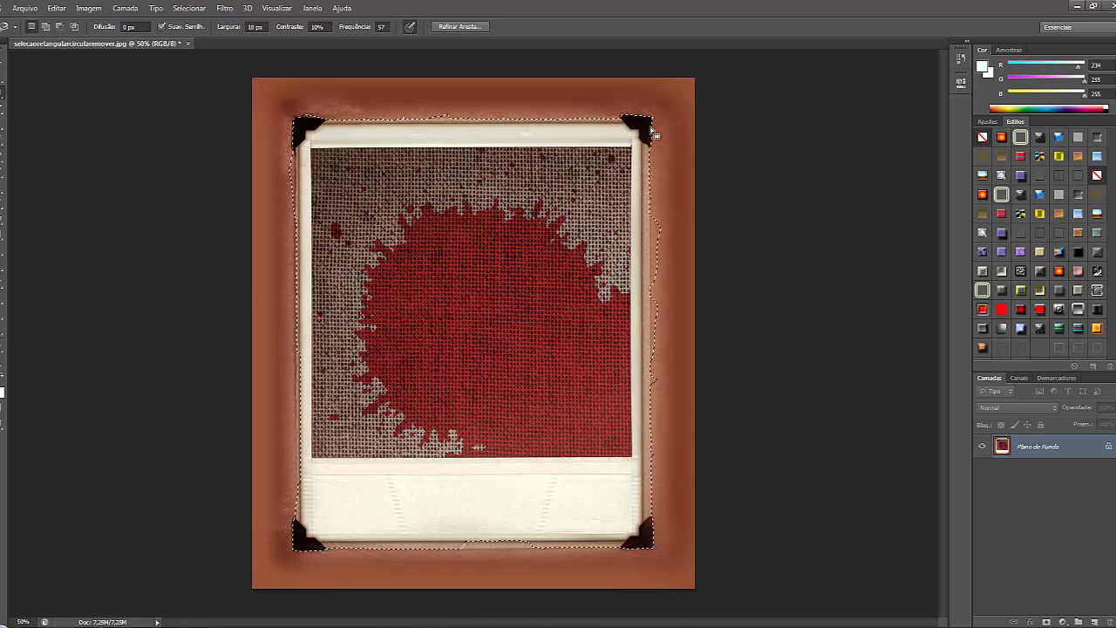
{"action": "left_click", "coordinate": [2, 77]}
{"action": "left_click", "coordinate": [389, 183]}
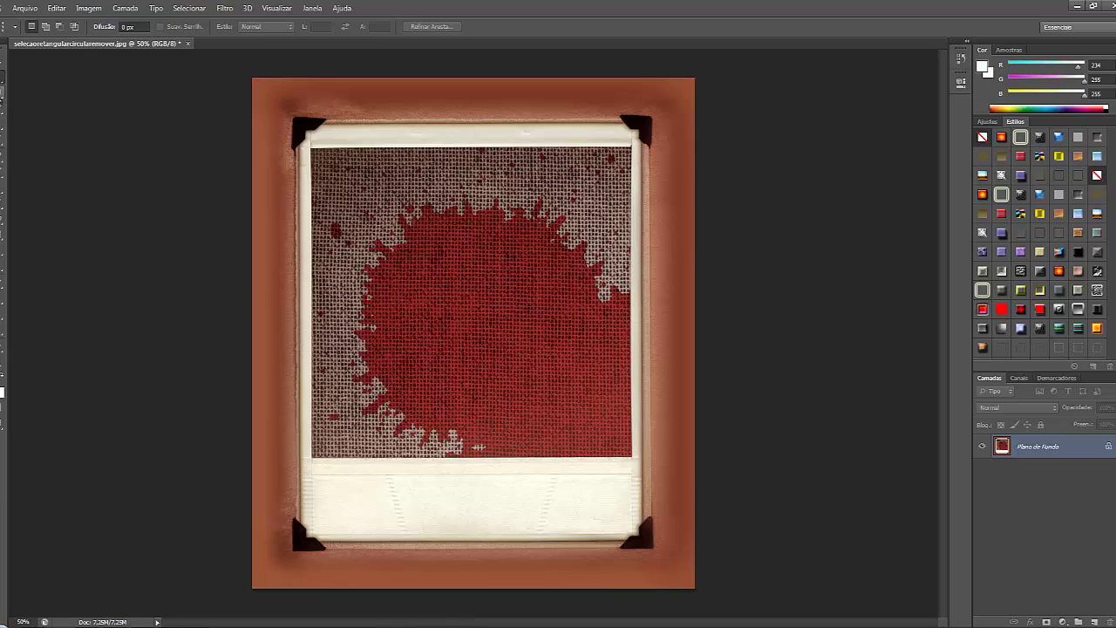
Select the entire red stain on the fabric with Quick Selection and activate the Move tool
{"action": "left_click", "coordinate": [2, 106]}
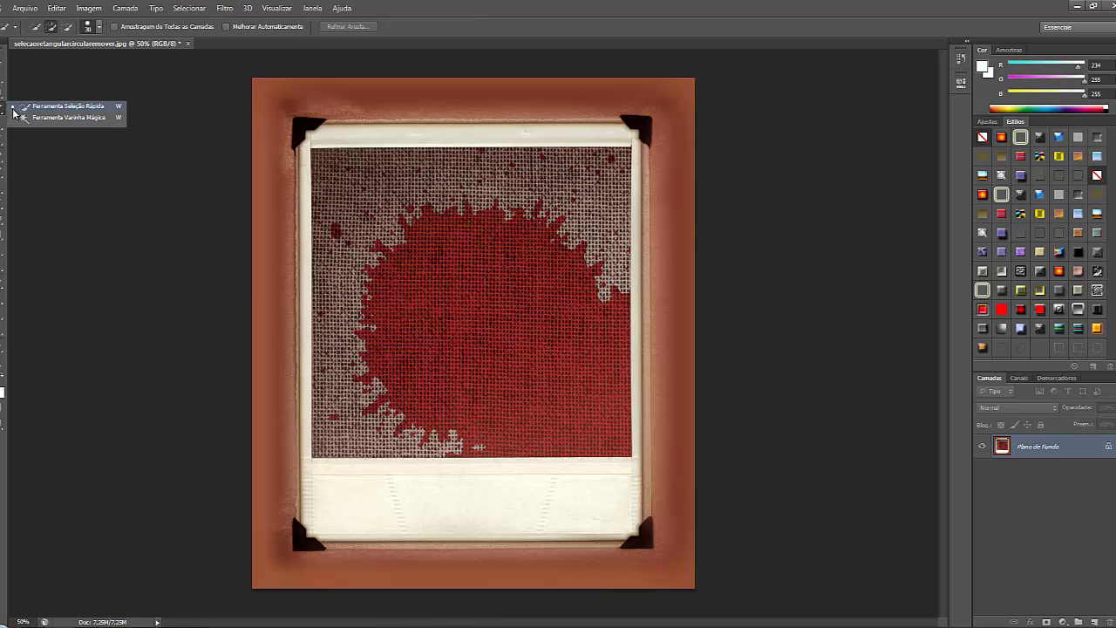
{"action": "left_click", "coordinate": [74, 109]}
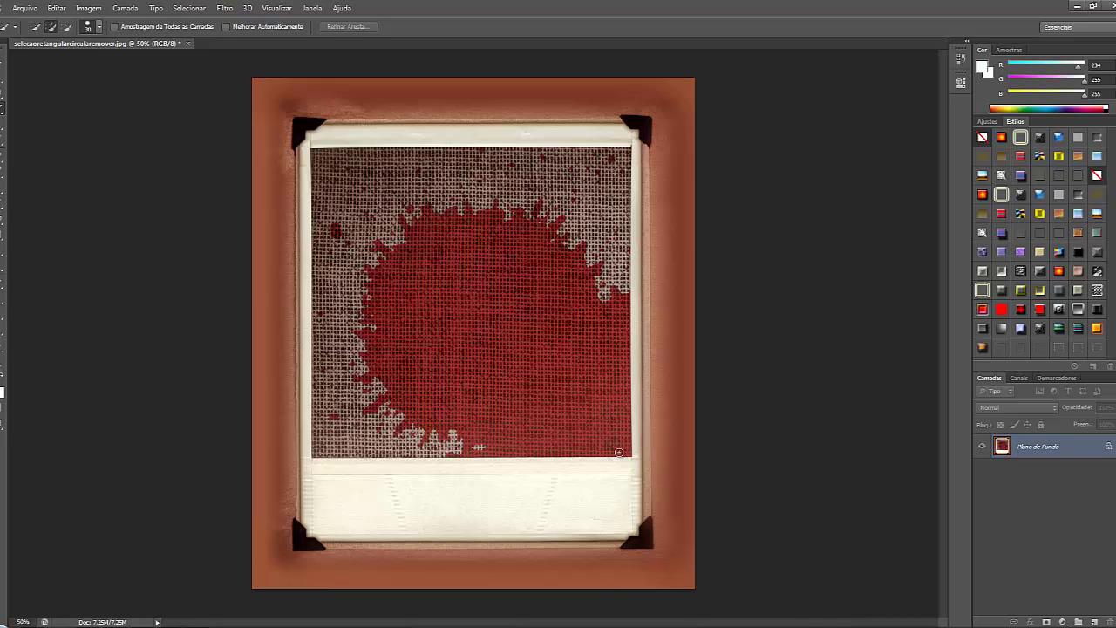
{"action": "left_click", "coordinate": [562, 361]}
{"action": "left_click", "coordinate": [510, 271]}
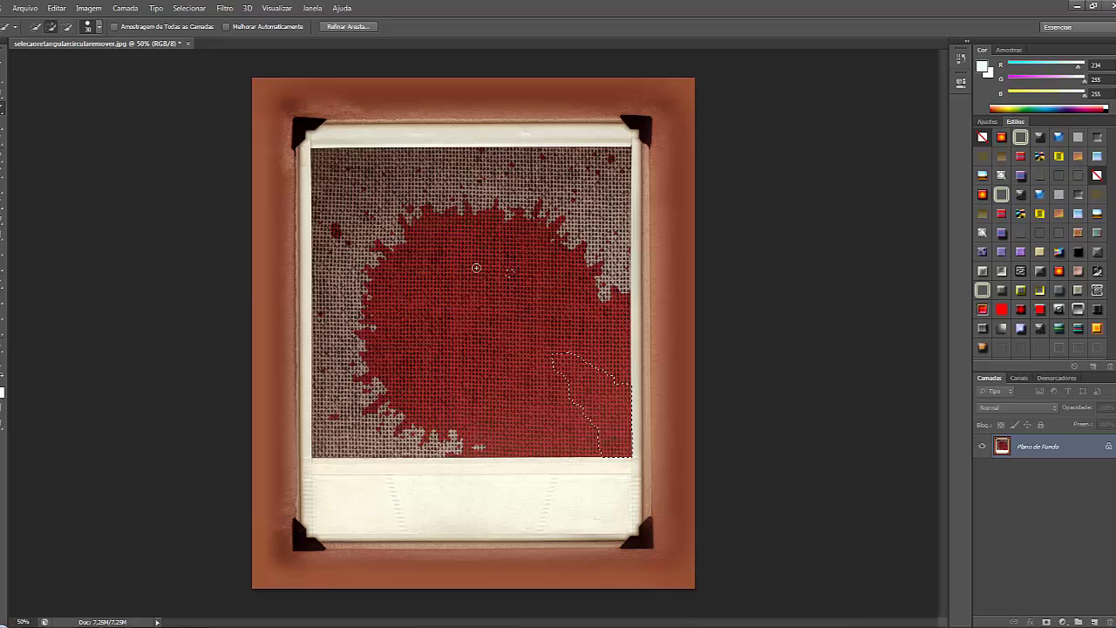
{"action": "left_click_drag", "start_coordinate": [460, 256], "coordinate": [482, 286]}
{"action": "mouse_move", "coordinate": [576, 396]}
{"action": "left_mouse_down"}
{"action": "mouse_move", "coordinate": [471, 378]}
{"action": "mouse_move", "coordinate": [521, 411]}
{"action": "mouse_move", "coordinate": [416, 340]}
{"action": "mouse_move", "coordinate": [451, 418]}
{"action": "mouse_move", "coordinate": [415, 306]}
{"action": "mouse_move", "coordinate": [401, 301]}
{"action": "mouse_move", "coordinate": [478, 257]}
{"action": "mouse_move", "coordinate": [546, 275]}
{"action": "mouse_move", "coordinate": [543, 325]}
{"action": "mouse_move", "coordinate": [457, 261]}
{"action": "mouse_move", "coordinate": [440, 234]}
{"action": "mouse_move", "coordinate": [418, 326]}
{"action": "mouse_move", "coordinate": [420, 414]}
{"action": "mouse_move", "coordinate": [452, 327]}
{"action": "left_mouse_up"}
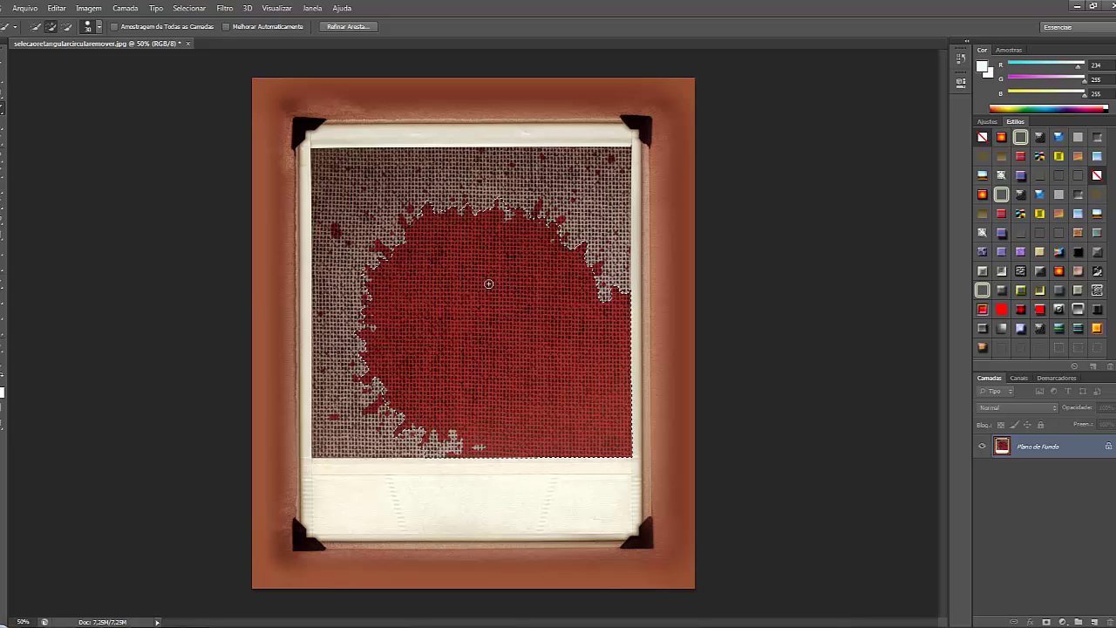
{"action": "left_click", "coordinate": [1, 63]}
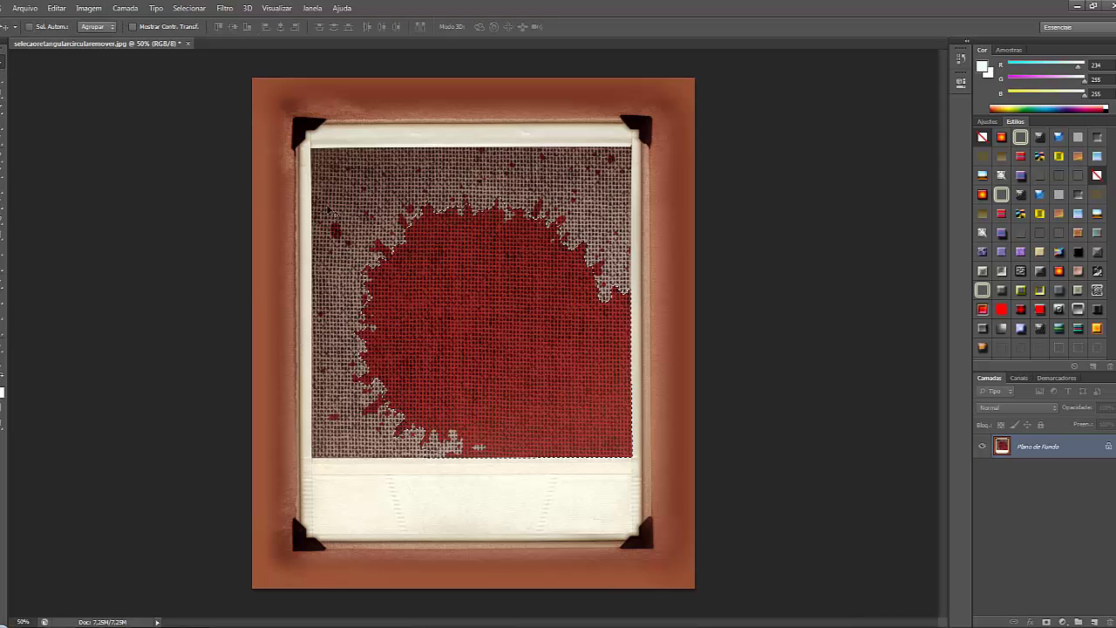
Move the selected stain down over the frame's white border, place a single-column marquee across it, and undo both
{"action": "left_click_drag", "start_coordinate": [474, 294], "coordinate": [477, 366]}
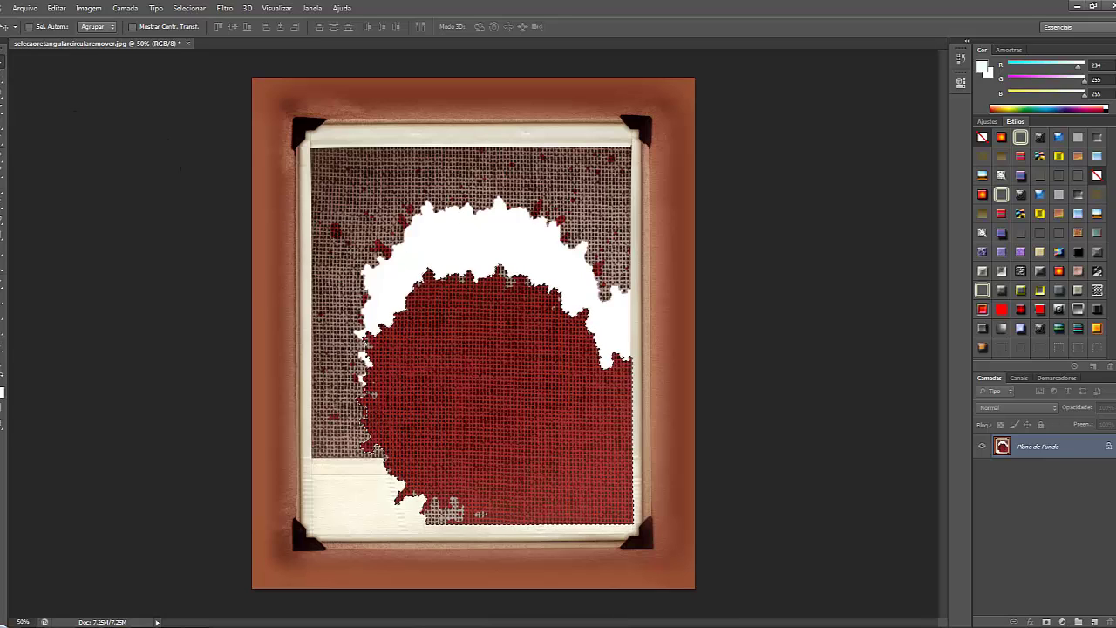
{"action": "left_click", "coordinate": [2, 78]}
{"action": "left_click", "coordinate": [393, 210]}
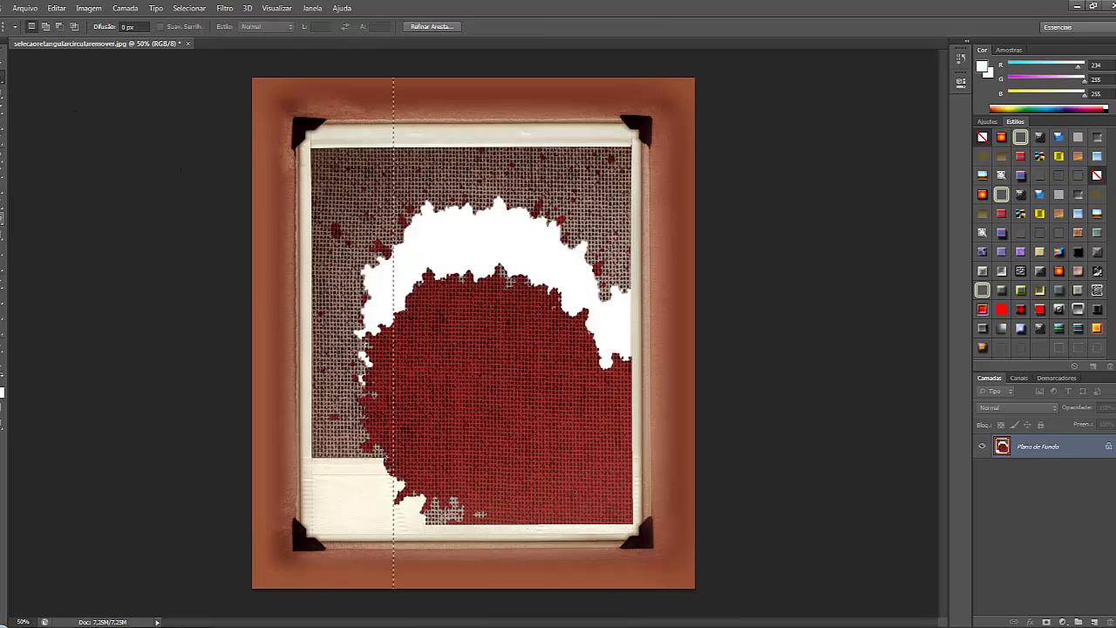
{"action": "left_click", "coordinate": [113, 192]}
{"action": "key", "text": "ctrl+z"}
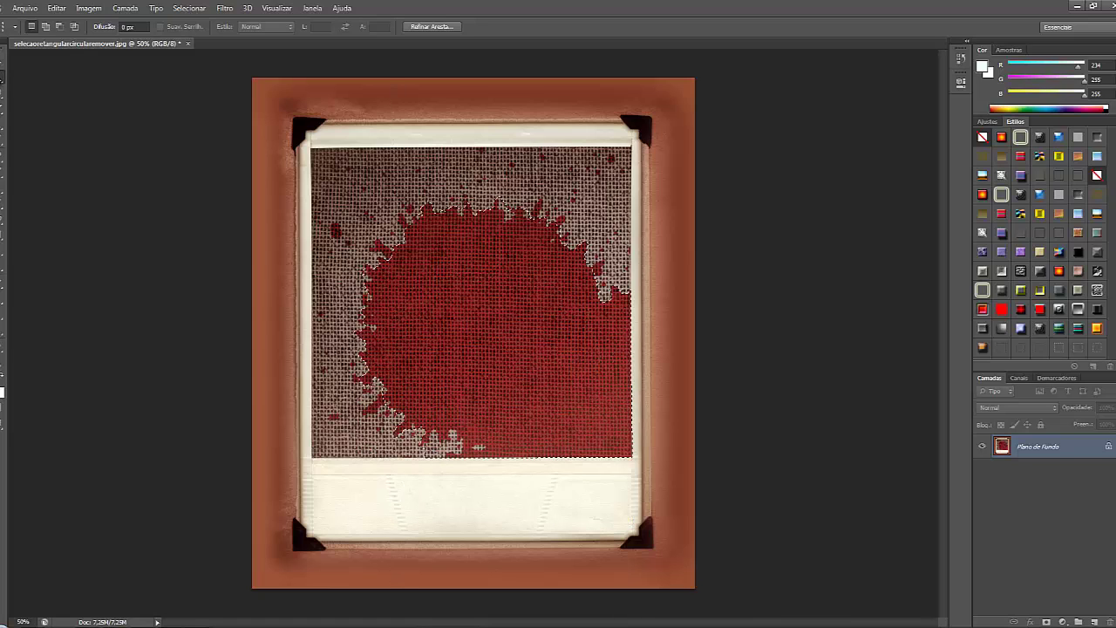
Switch to the Magic Wand tool and clear the stain selection
{"action": "left_click", "coordinate": [4, 106]}
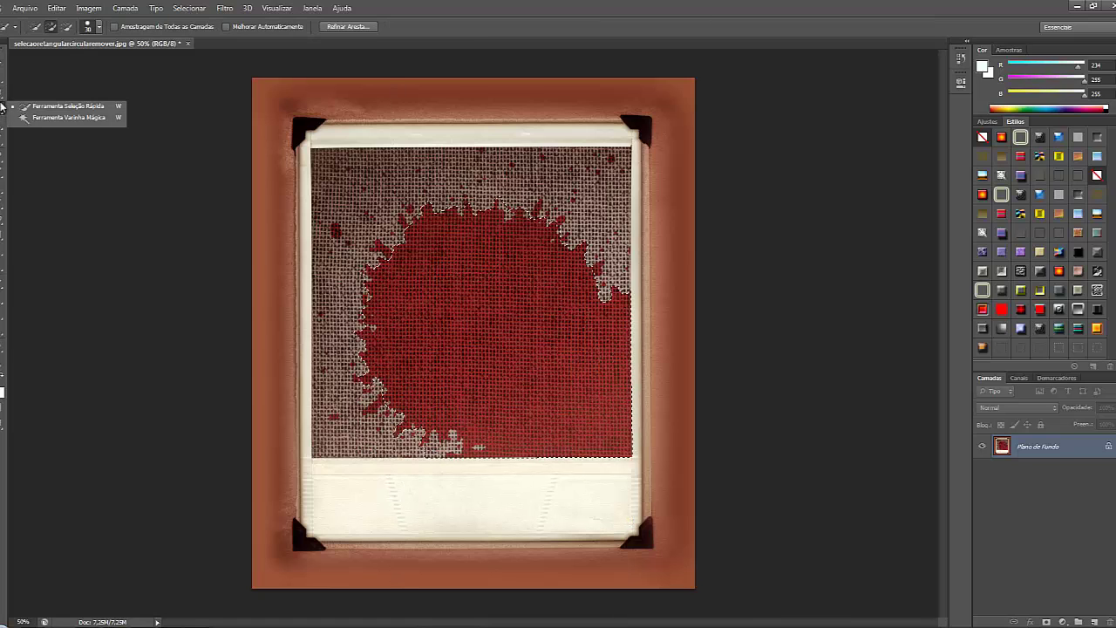
{"action": "left_click", "coordinate": [61, 123]}
{"action": "key", "text": "ctrl+d"}
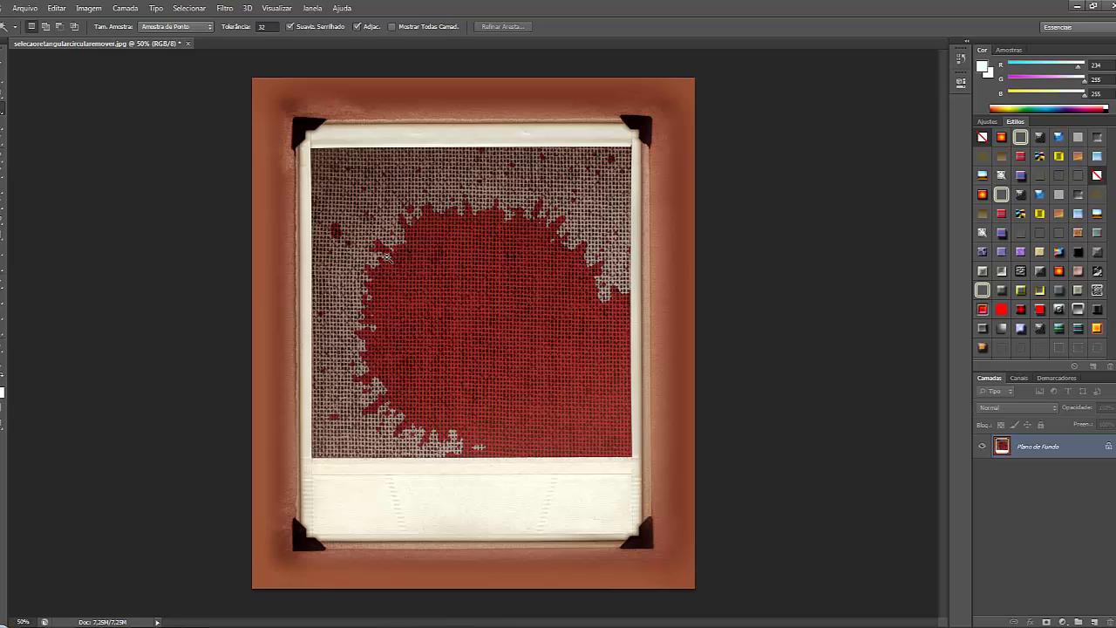
Select the red stain and the frame's upper-right corner mount separately with the Magic Wand, clearing each selection
{"action": "left_click", "coordinate": [3, 106]}
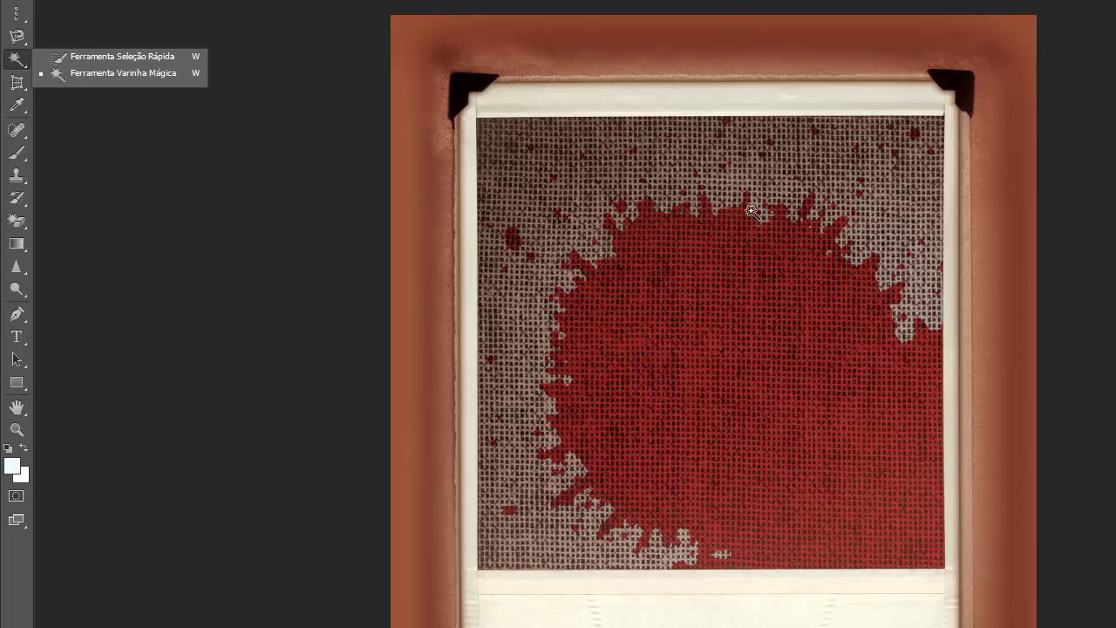
{"action": "left_click", "coordinate": [759, 319]}
{"action": "left_click", "coordinate": [769, 360]}
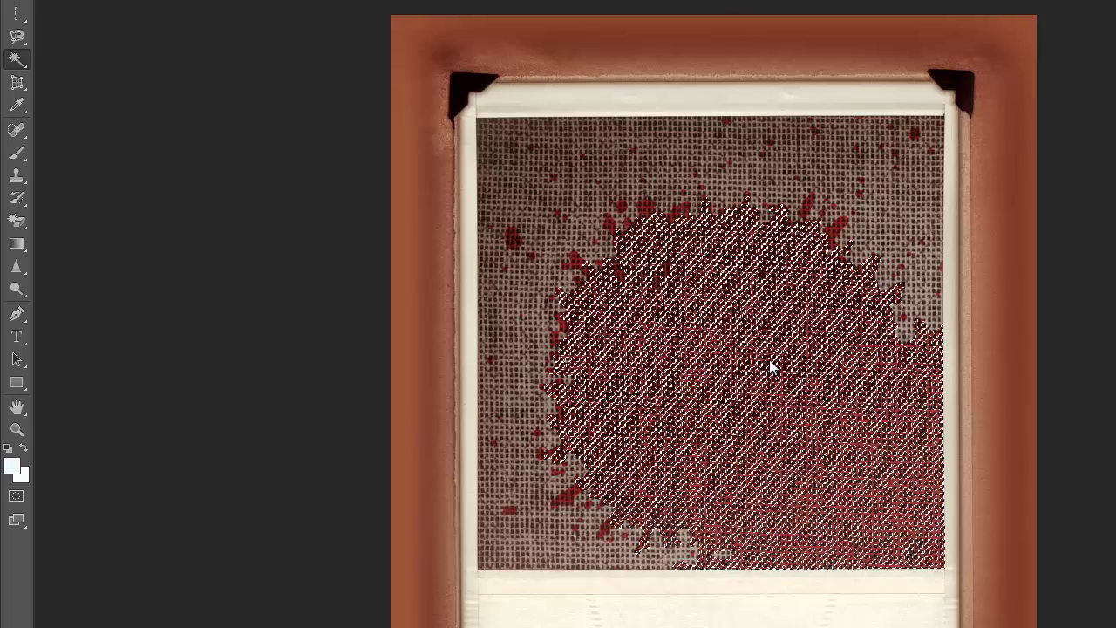
{"action": "left_click", "coordinate": [769, 360]}
{"action": "left_click", "coordinate": [769, 362]}
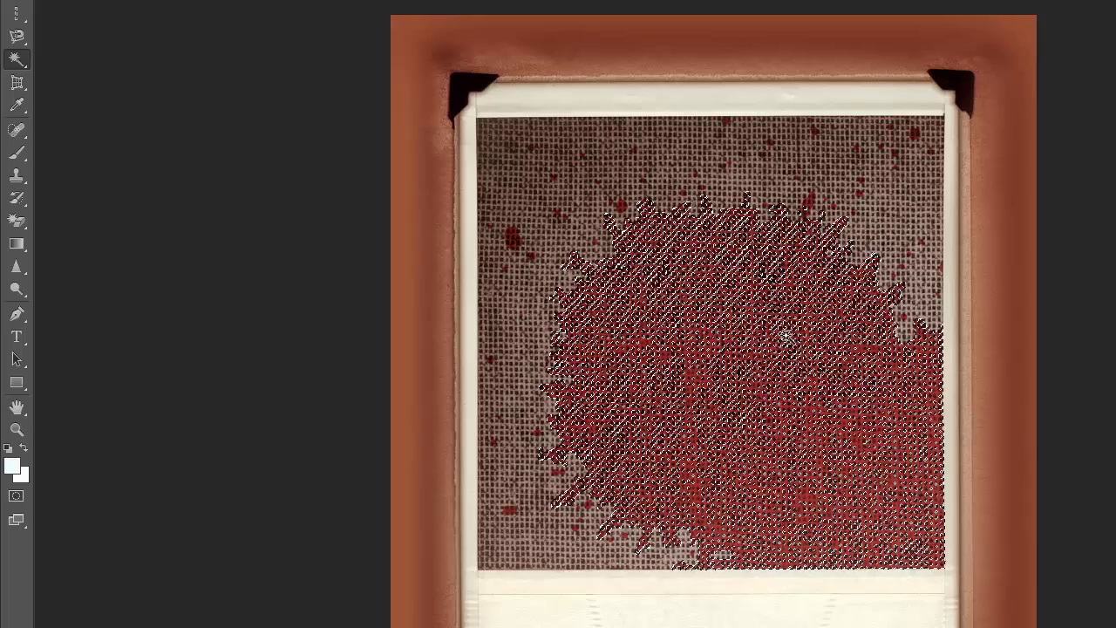
{"action": "key", "text": "ctrl+d"}
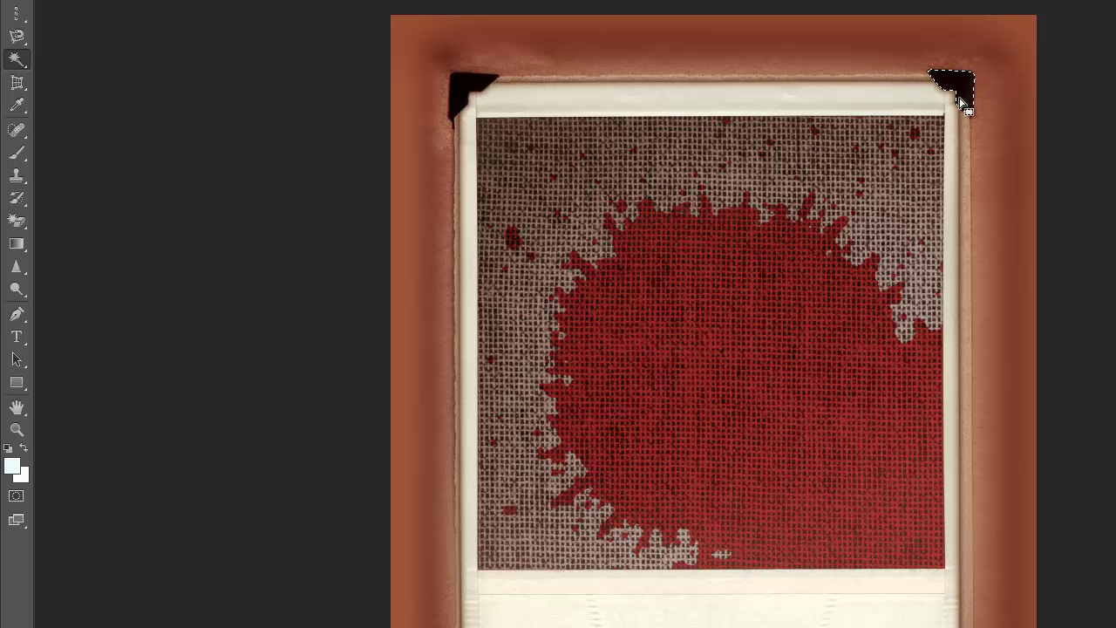
{"action": "key", "text": "ctrl+d"}
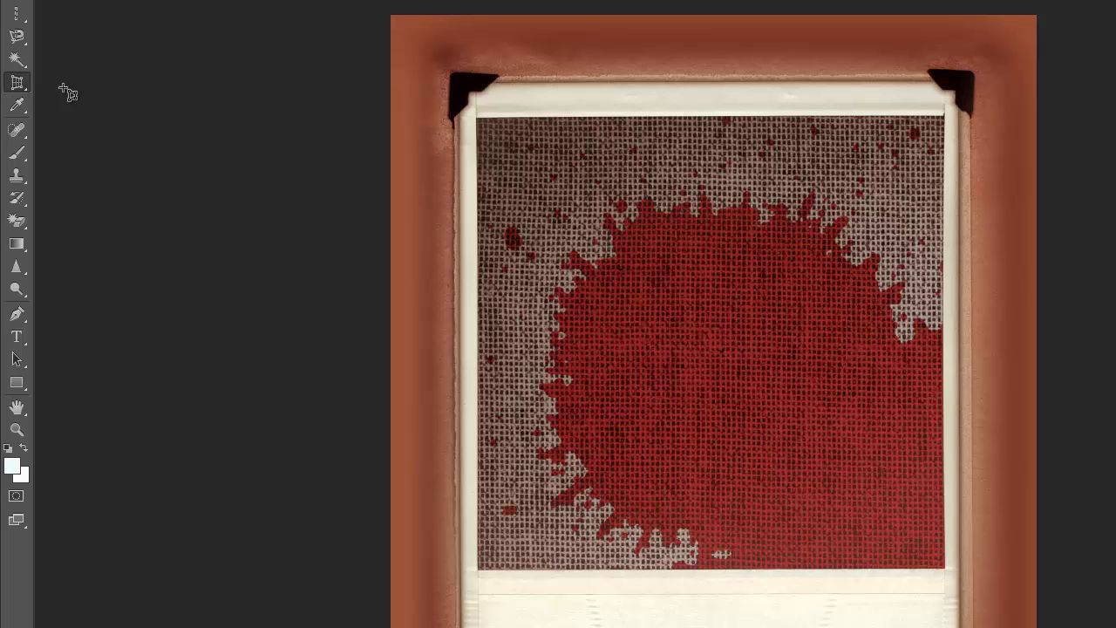
Activate the regular Crop tool, crop the image to the upper-left part of the fabric, and undo the crop
{"action": "right_click", "coordinate": [17, 84]}
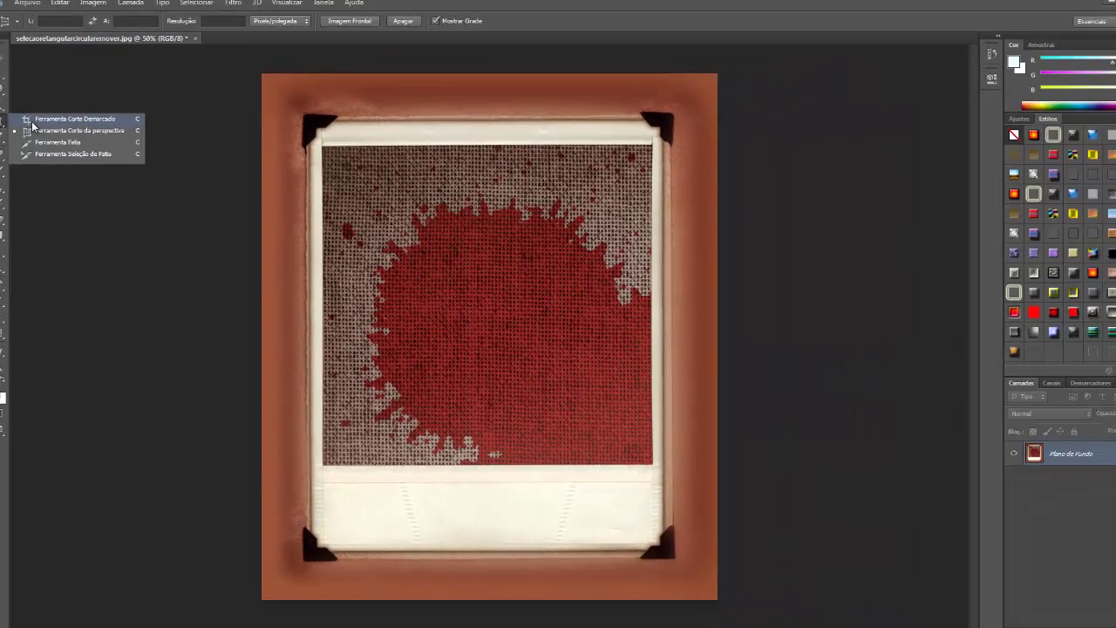
{"action": "left_click", "coordinate": [65, 79]}
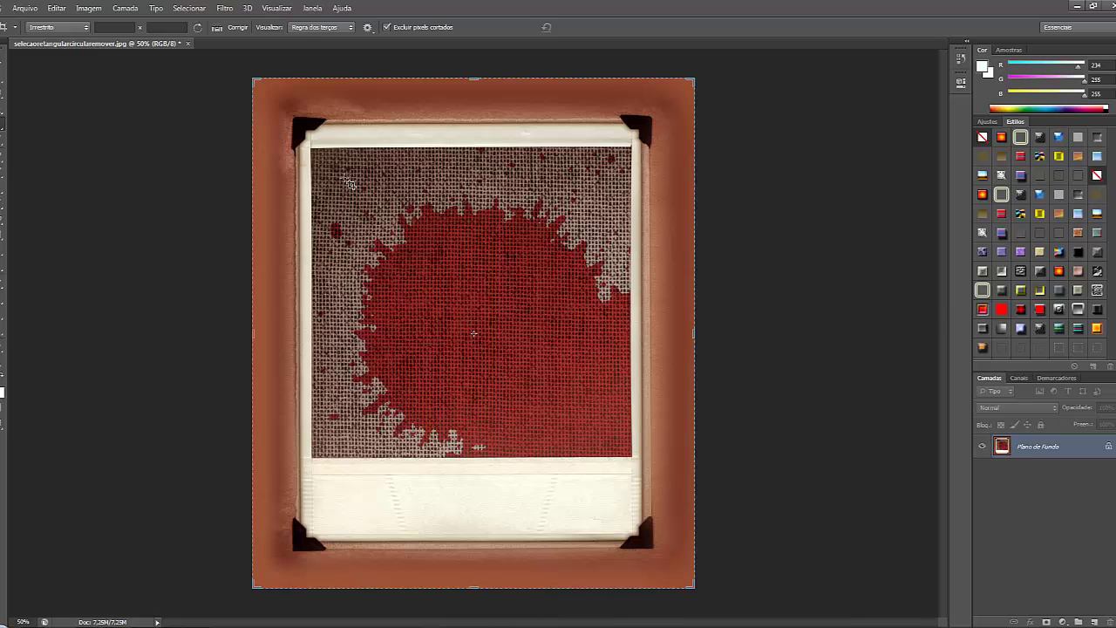
{"action": "left_click_drag", "start_coordinate": [350, 184], "coordinate": [480, 317]}
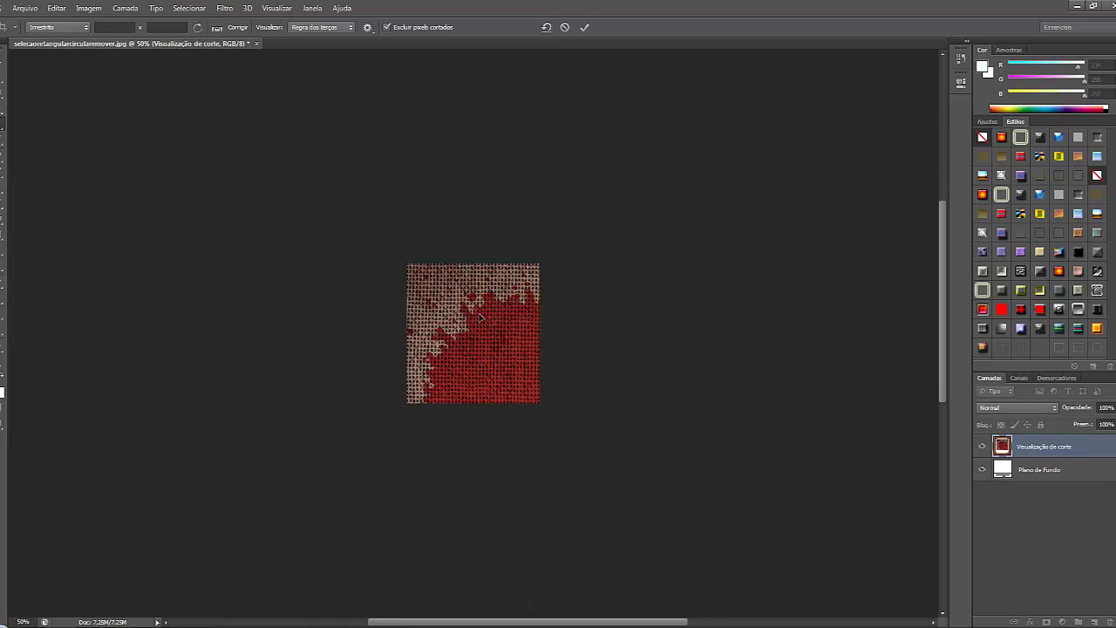
{"action": "key", "text": "Return"}
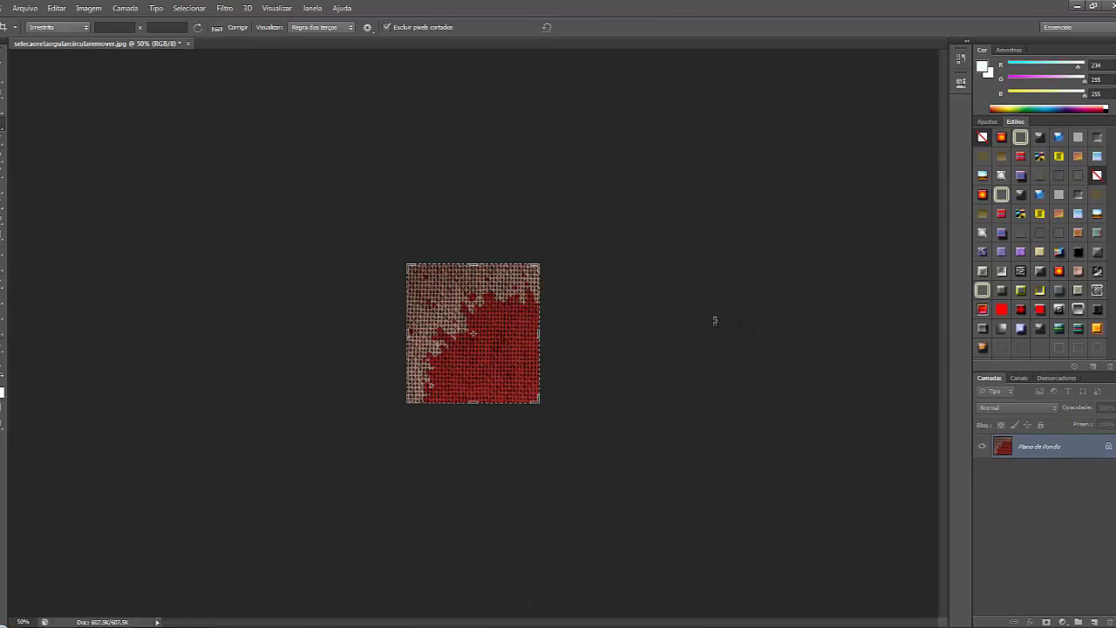
{"action": "key", "text": "ctrl+z"}
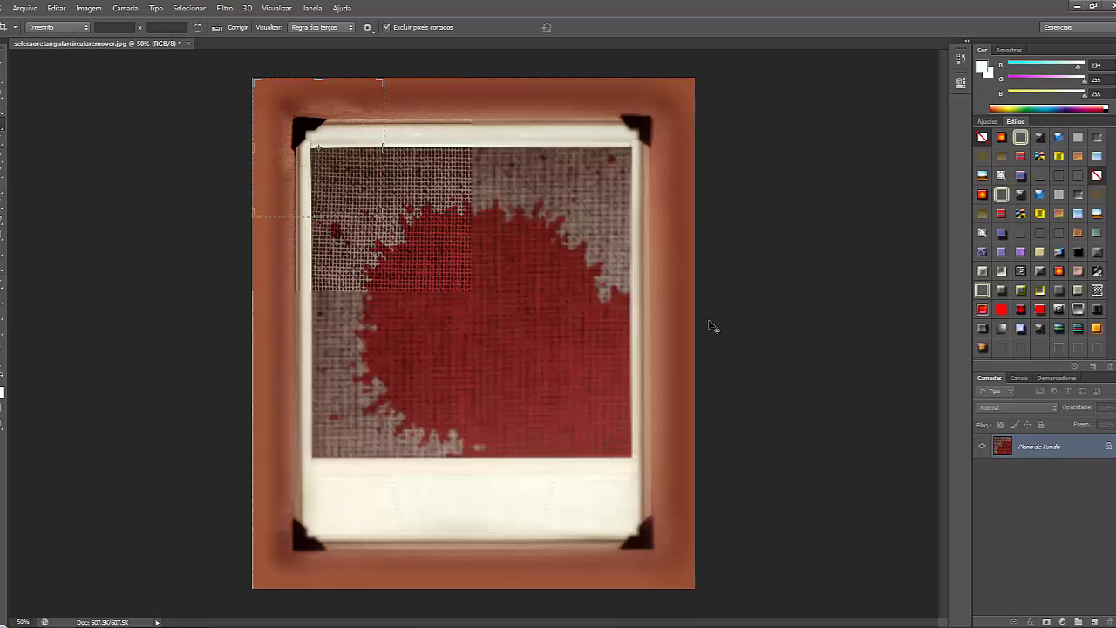
Crop the image to its lower-right area using the original ratio (Proporção original), and undo the crop
{"action": "left_click", "coordinate": [56, 31]}
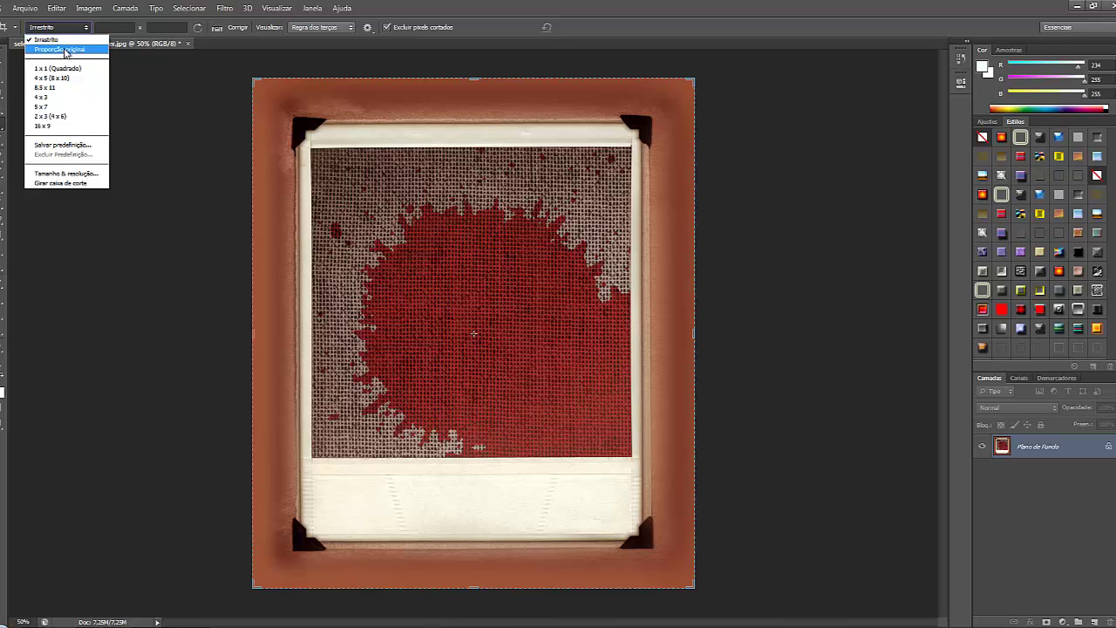
{"action": "left_click", "coordinate": [66, 50]}
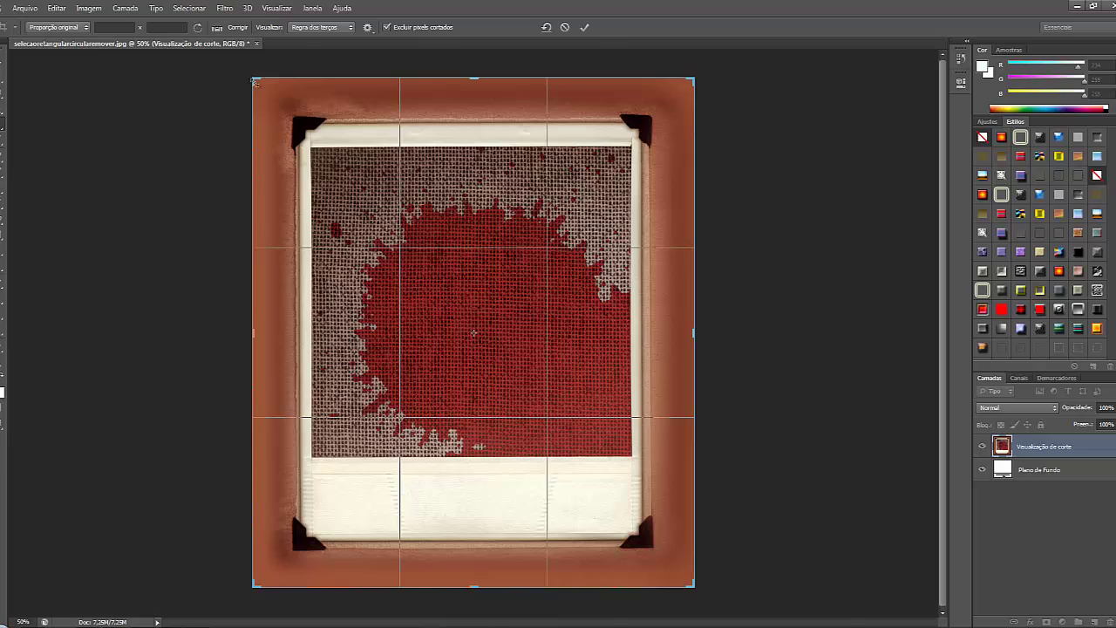
{"action": "left_click_drag", "start_coordinate": [254, 81], "coordinate": [386, 246]}
{"action": "key", "text": "Return"}
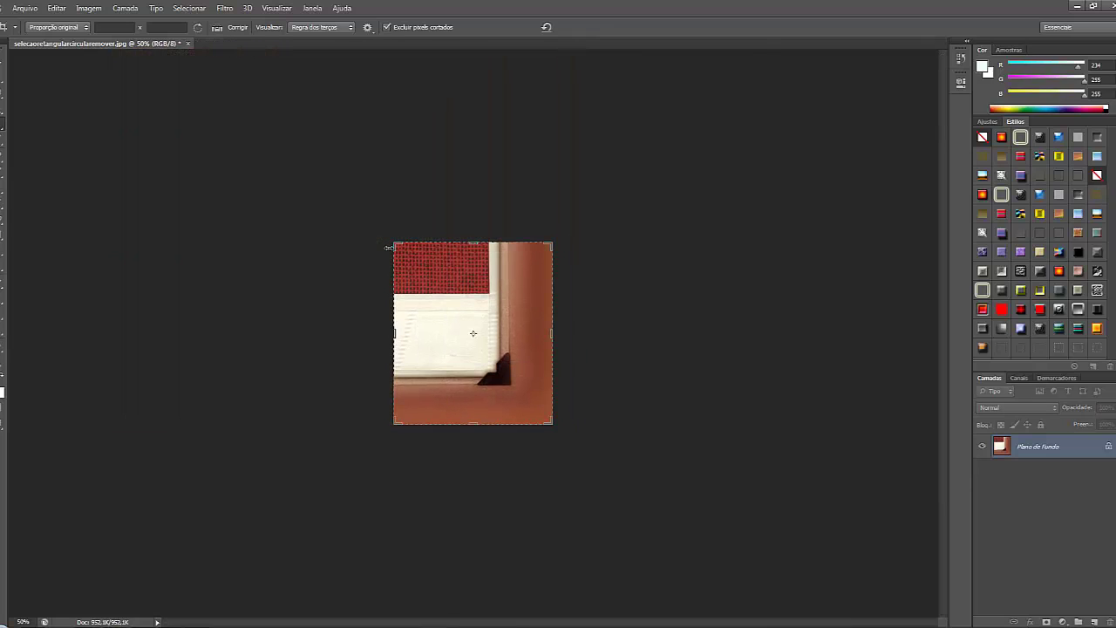
{"action": "key", "text": "ctrl+z"}
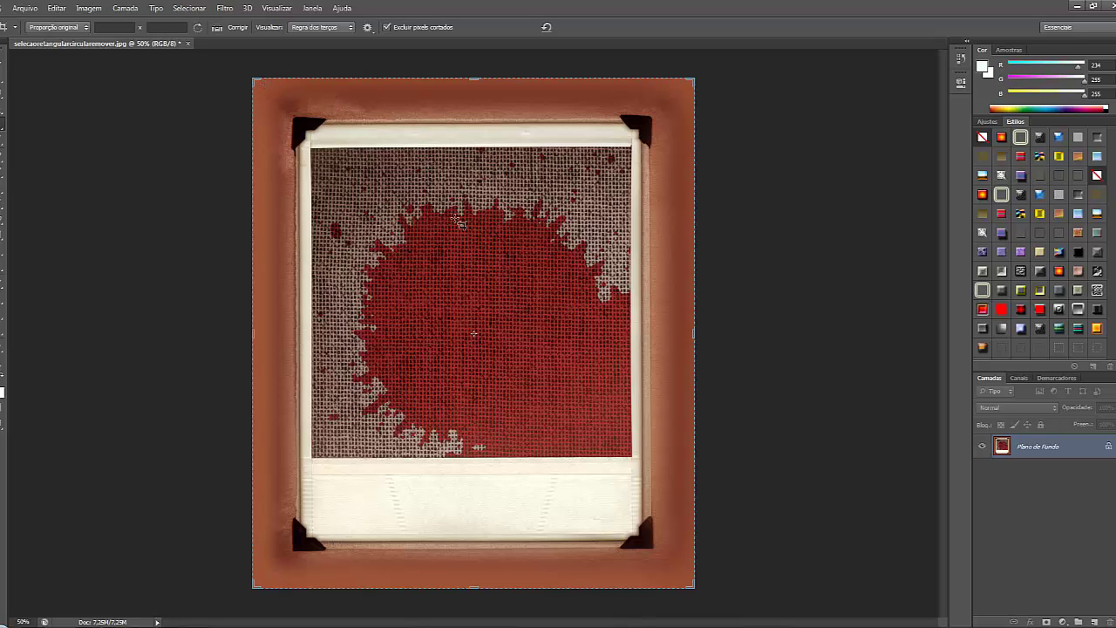
Crop the image to a narrow horizontal strip across the stain using the unconstrained ratio (Irrestrito), and undo the crop
{"action": "left_click", "coordinate": [57, 28]}
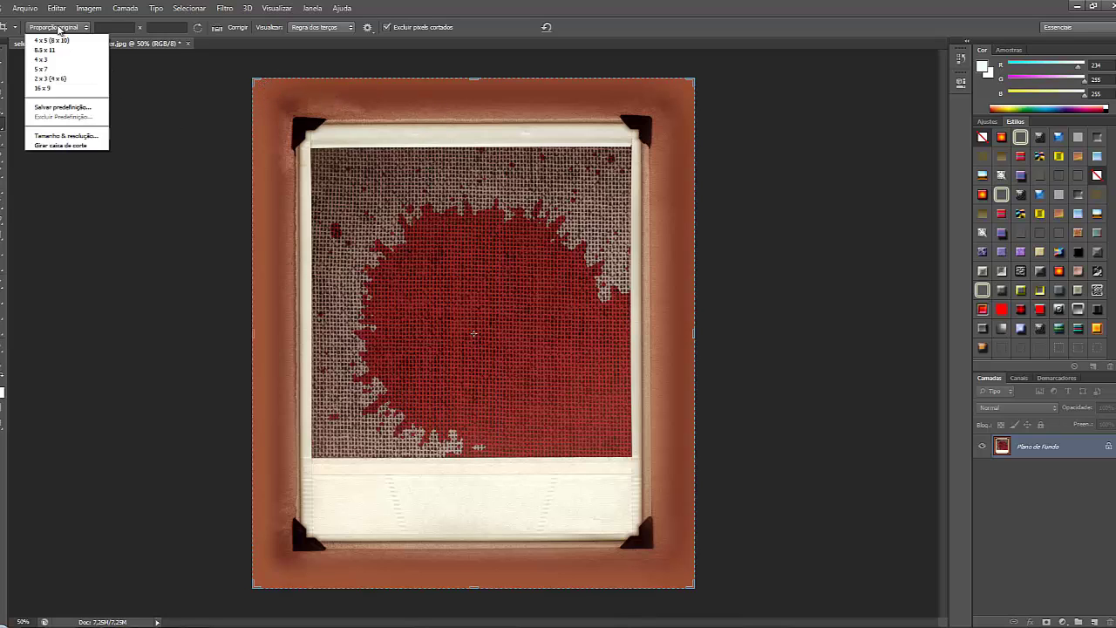
{"action": "left_click", "coordinate": [39, 41]}
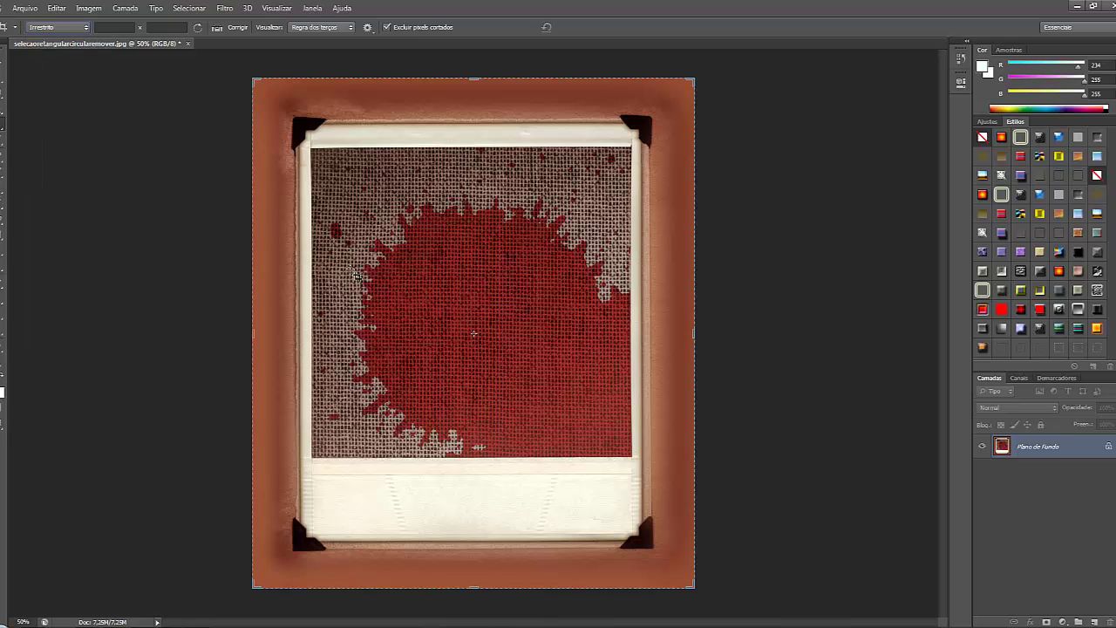
{"action": "left_click_drag", "start_coordinate": [356, 276], "coordinate": [584, 302]}
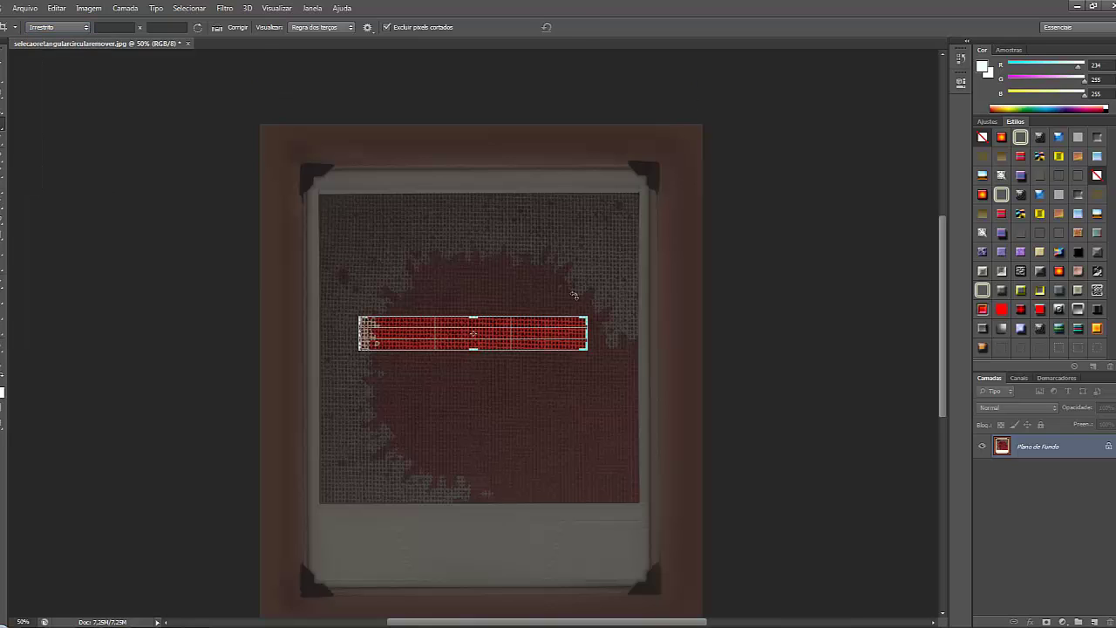
{"action": "right_click", "coordinate": [550, 349]}
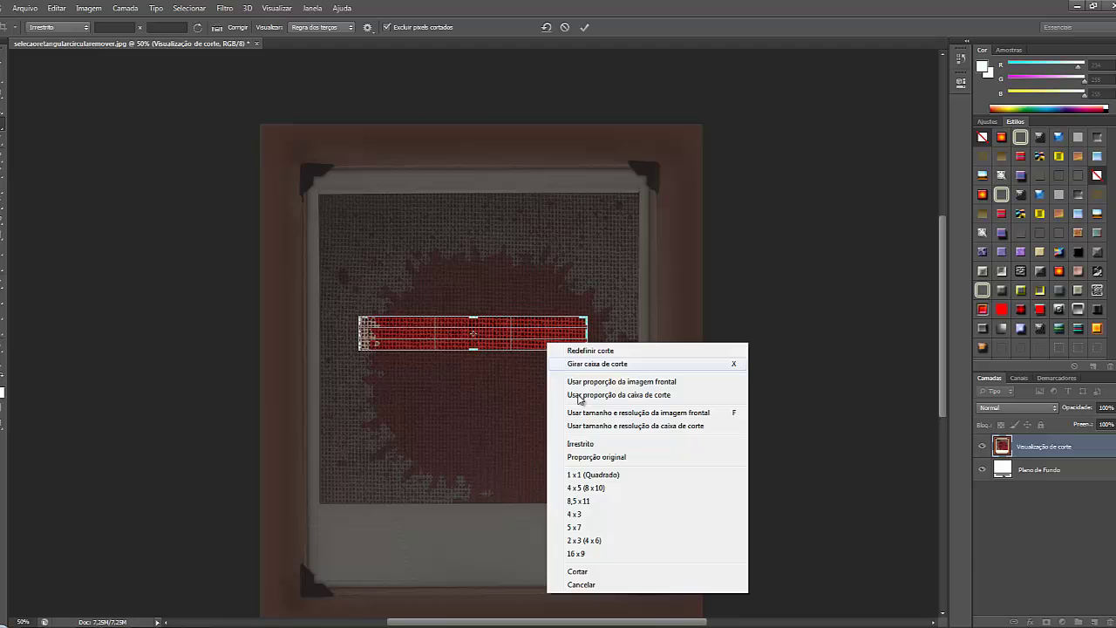
{"action": "left_click", "coordinate": [617, 575]}
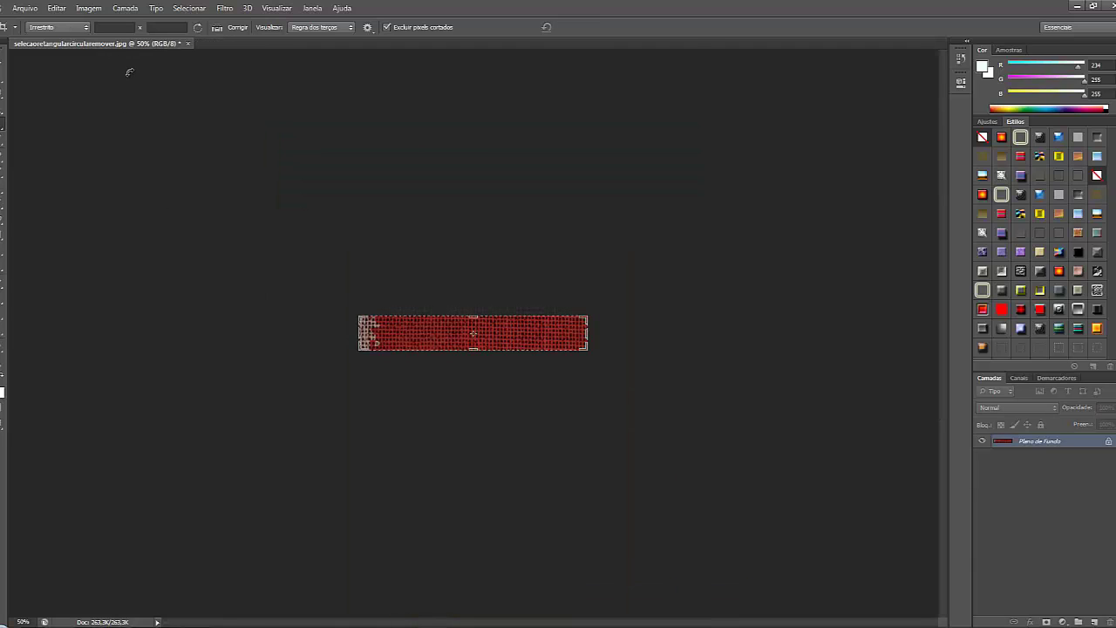
{"action": "key", "text": "ctrl+z"}
Set the crop ratio to 1 x 1 (Quadrado) and look through the other ratio options
{"action": "left_click", "coordinate": [75, 28]}
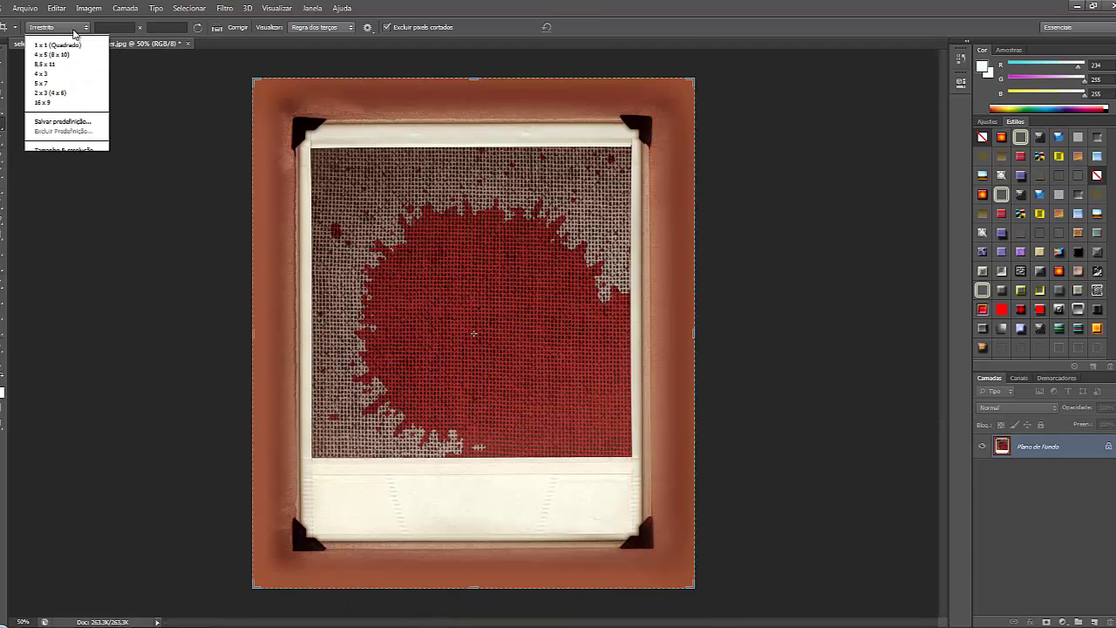
{"action": "left_click", "coordinate": [68, 69]}
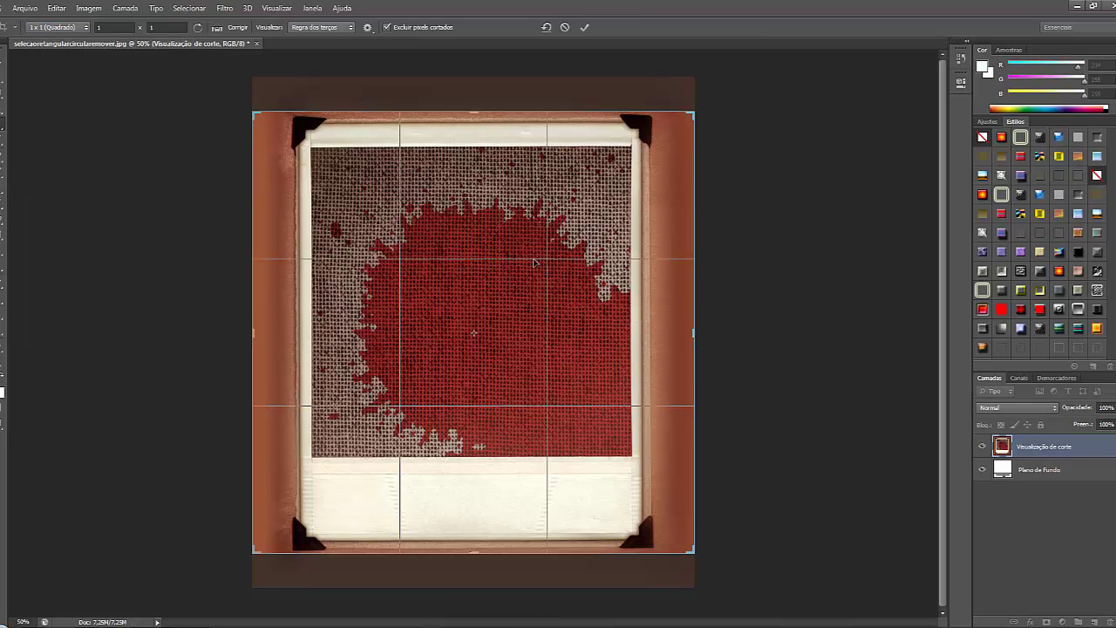
{"action": "left_click", "coordinate": [74, 28]}
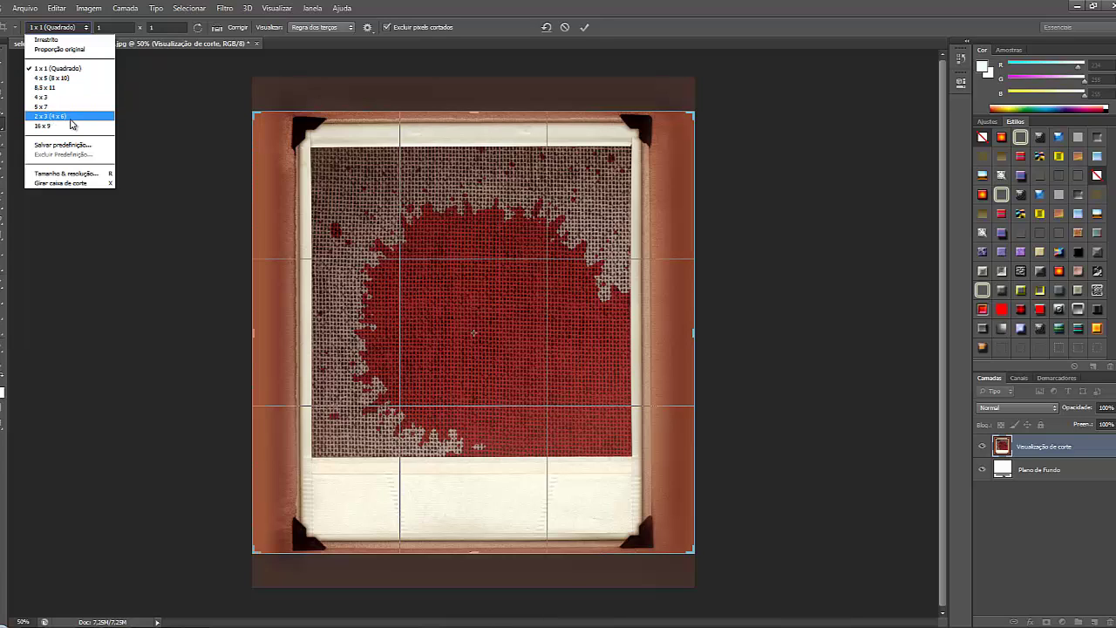
{"action": "left_click", "coordinate": [74, 173]}
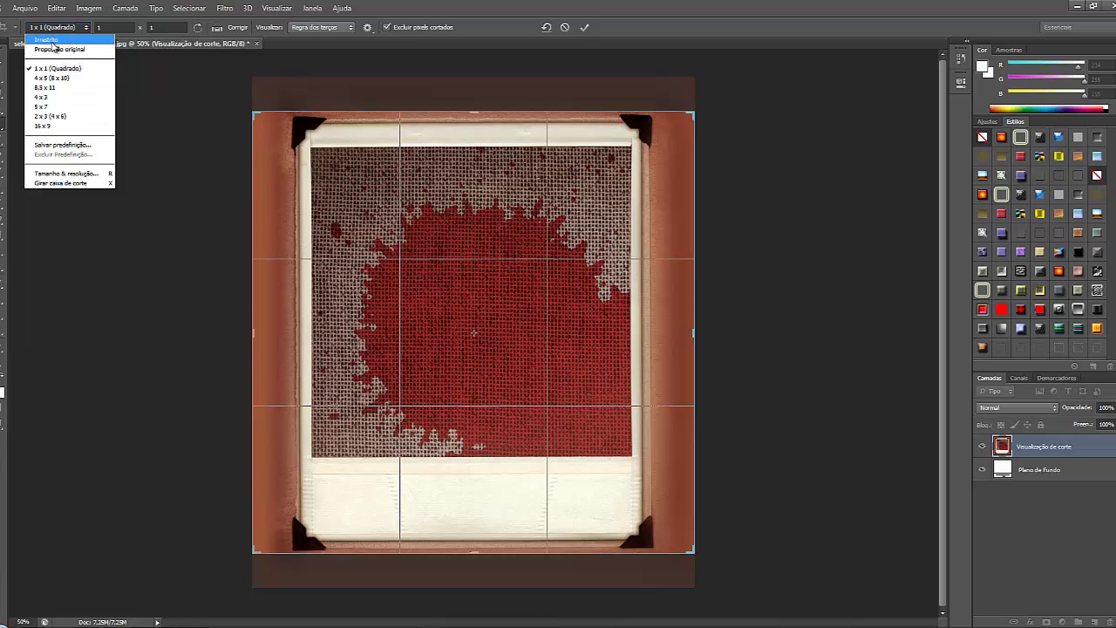
{"action": "left_click", "coordinate": [75, 184]}
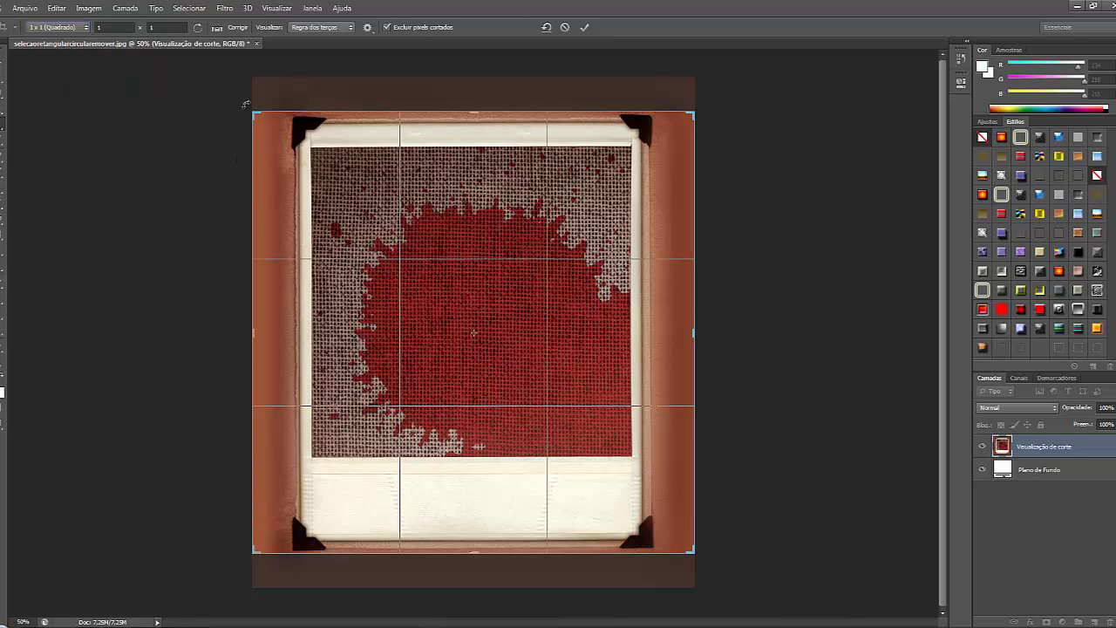
Rotate the photo clockwise within a smaller square crop box over the stain, and discard the crop
{"action": "left_click_drag", "start_coordinate": [234, 111], "coordinate": [288, 74]}
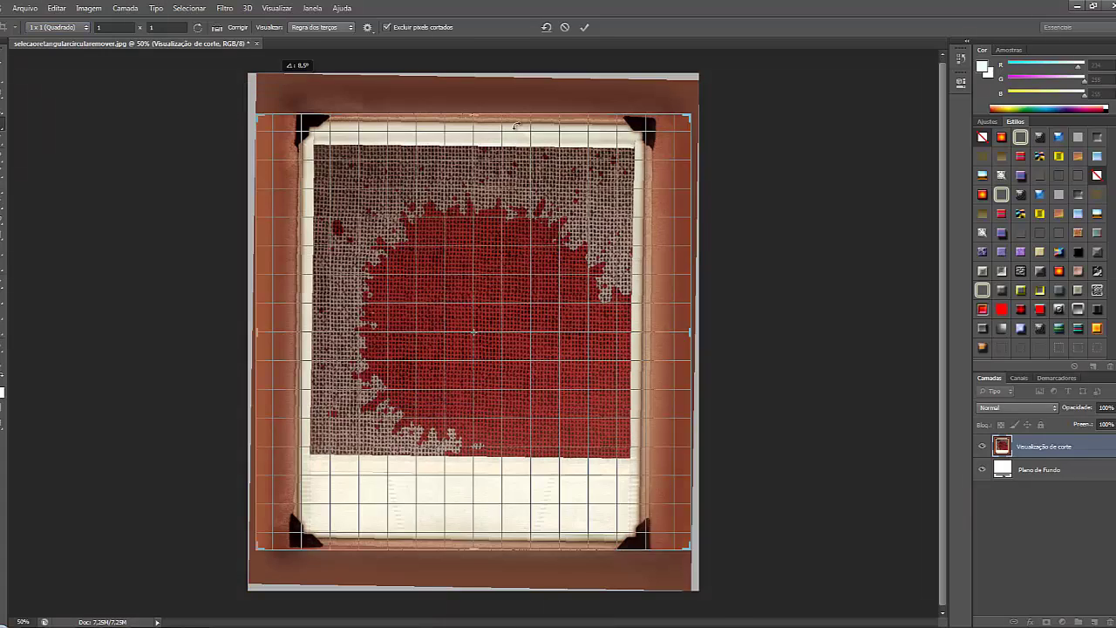
{"action": "left_click_drag", "start_coordinate": [516, 125], "coordinate": [506, 185]}
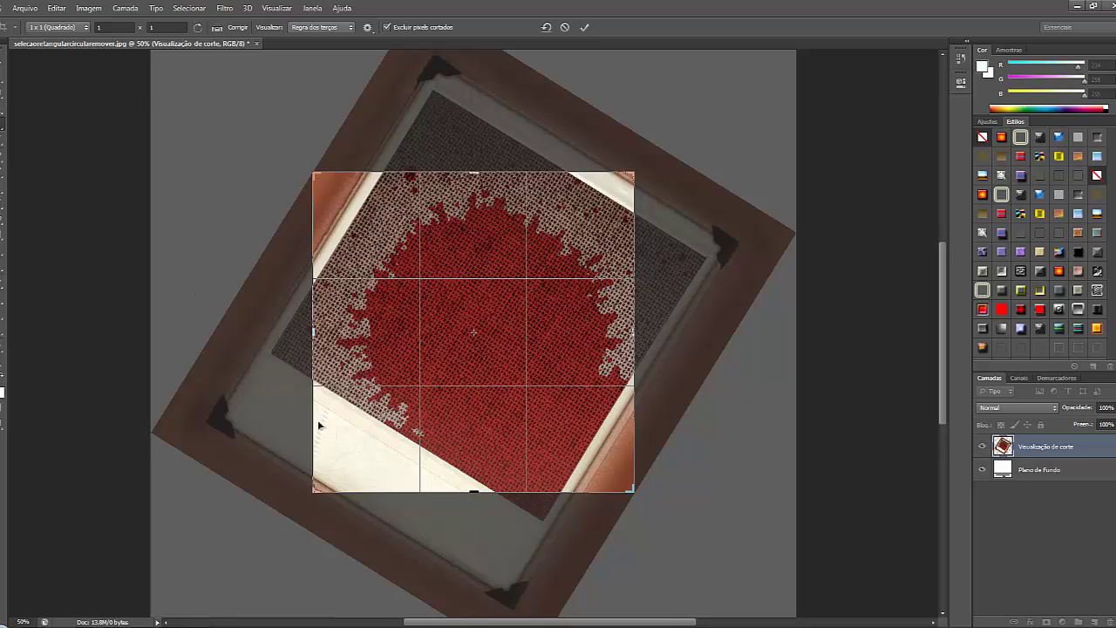
{"action": "key", "text": "Return"}
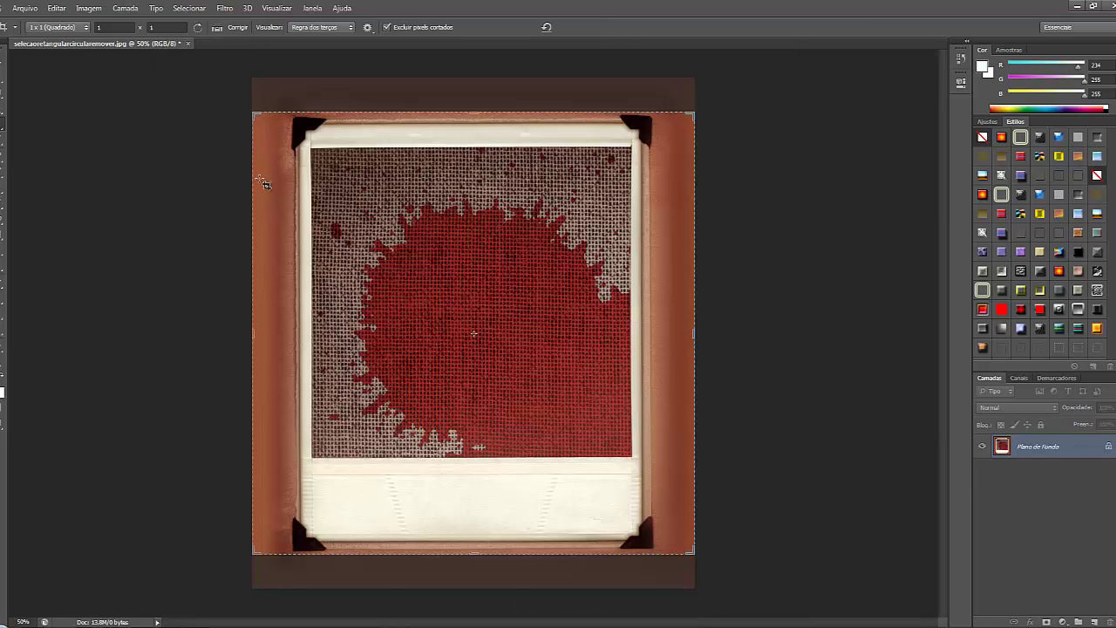
Reapply the 1 x 1 (Quadrado) crop ratio to the photo and cancel the crop preview
{"action": "left_click", "coordinate": [64, 30]}
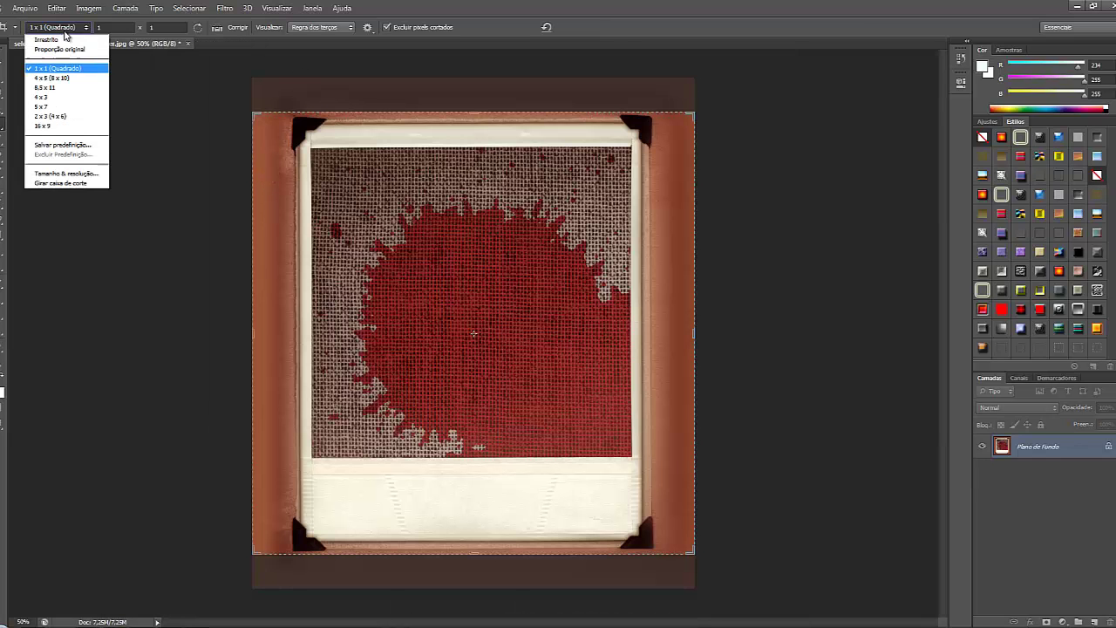
{"action": "left_click", "coordinate": [55, 68]}
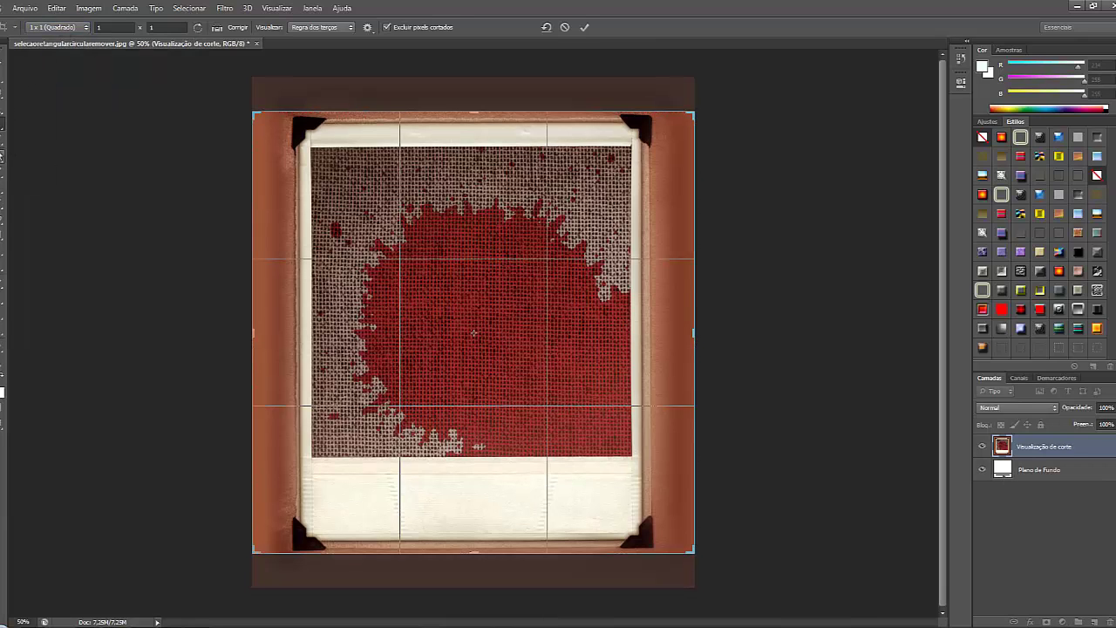
{"action": "key", "text": "Escape"}
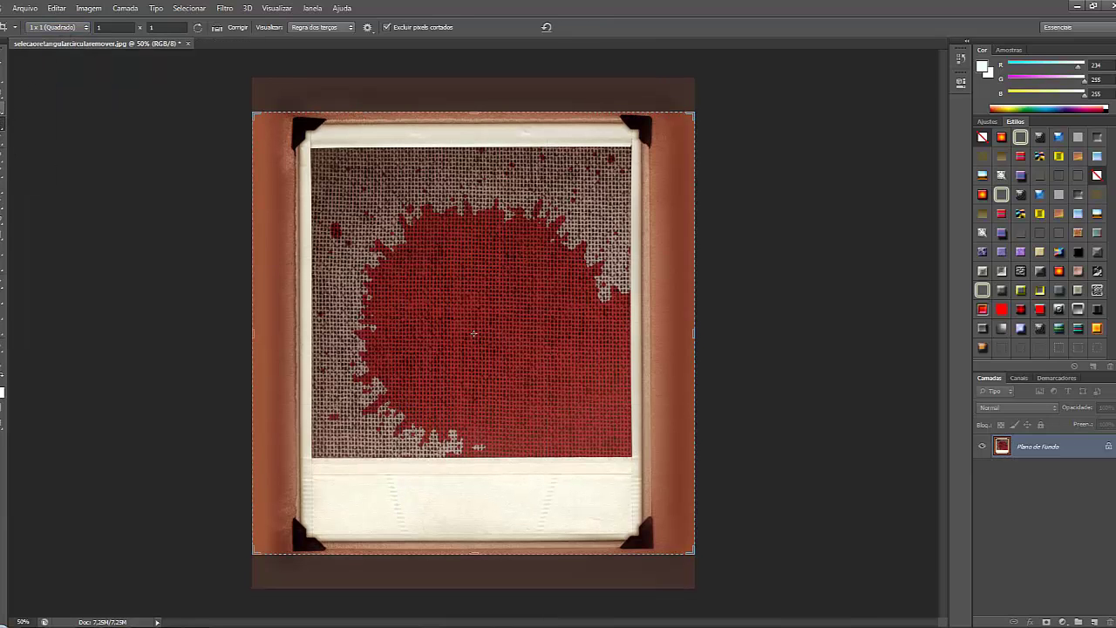
Perspective-crop the stain area with the crop grid's corners reshaped, extending its upper-left corner to the cloth's corner, and undo the crop
{"action": "right_click", "coordinate": [1, 126]}
{"action": "left_click", "coordinate": [38, 133]}
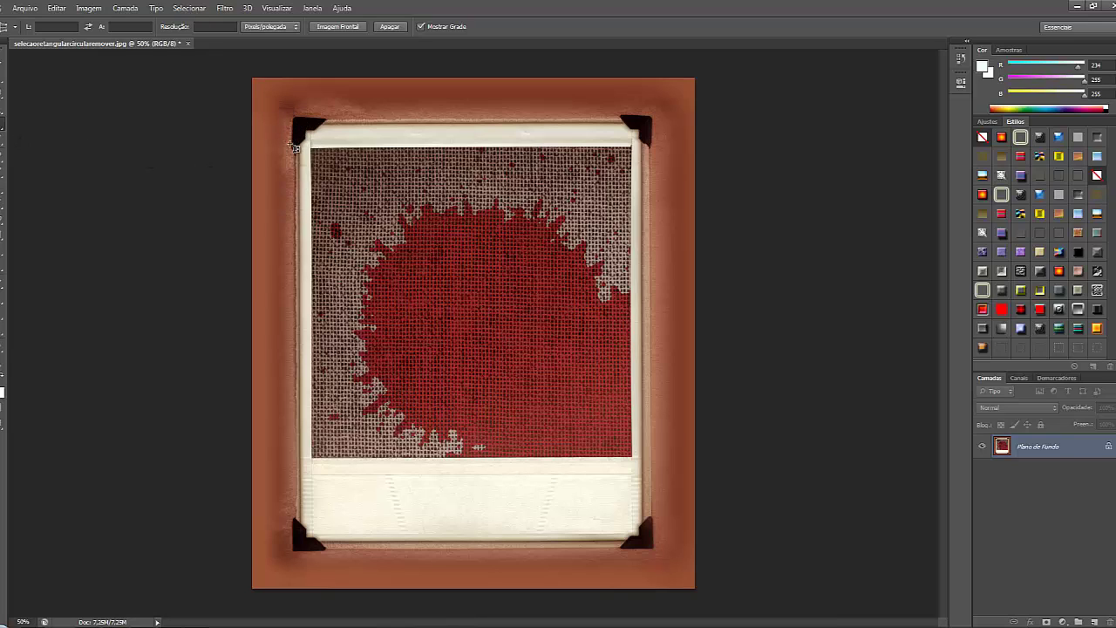
{"action": "left_click_drag", "start_coordinate": [300, 202], "coordinate": [655, 452]}
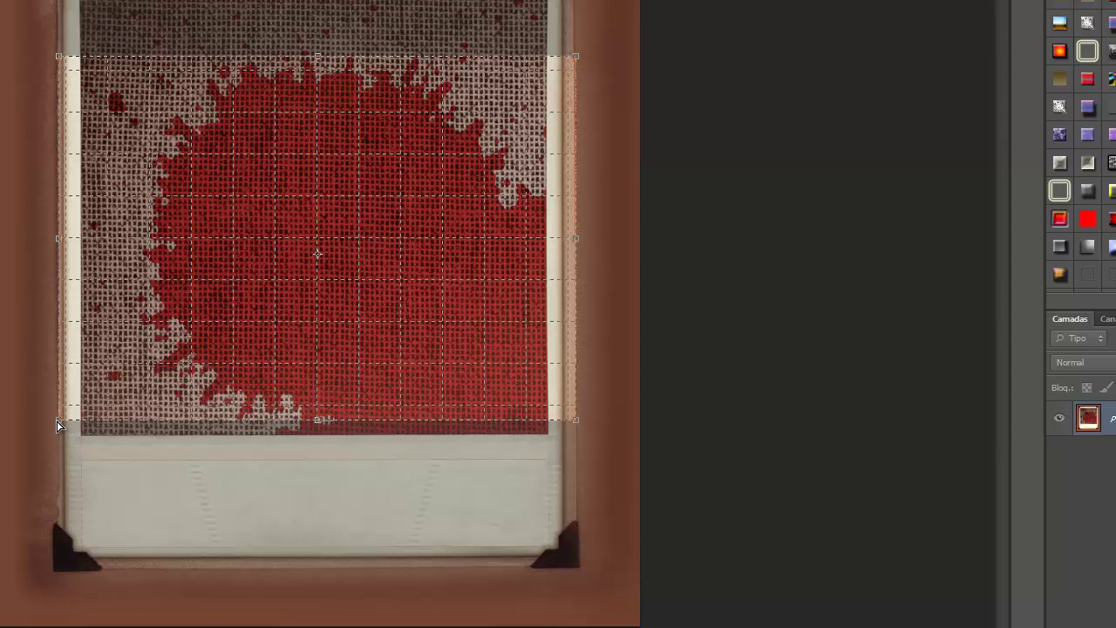
{"action": "left_click_drag", "start_coordinate": [58, 425], "coordinate": [212, 433]}
{"action": "left_click_drag", "start_coordinate": [59, 58], "coordinate": [81, 0]}
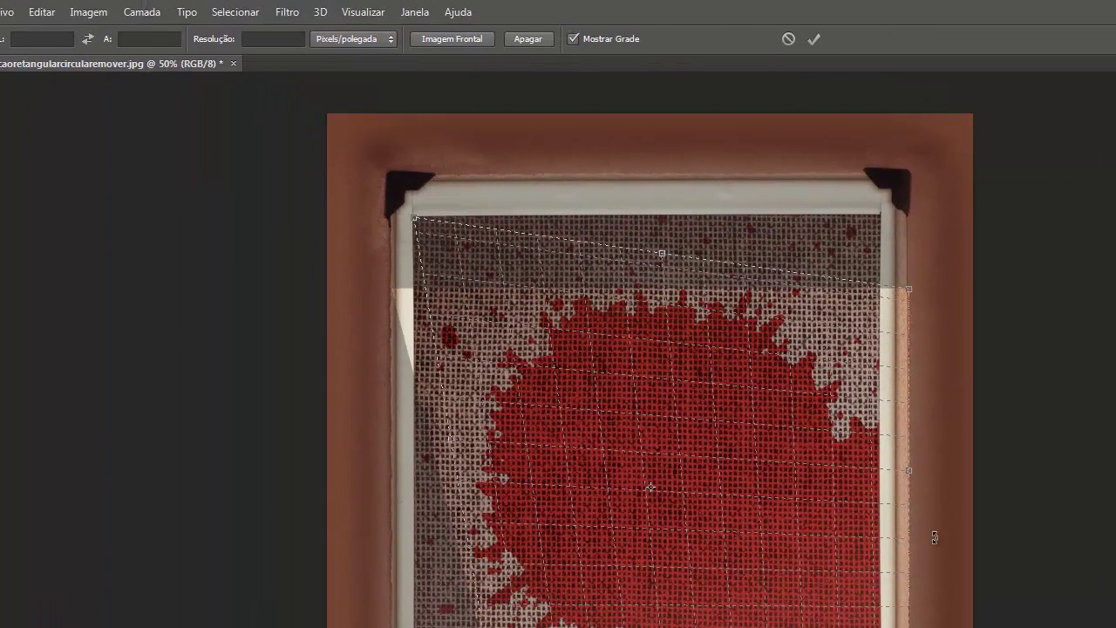
{"action": "key", "text": "Return"}
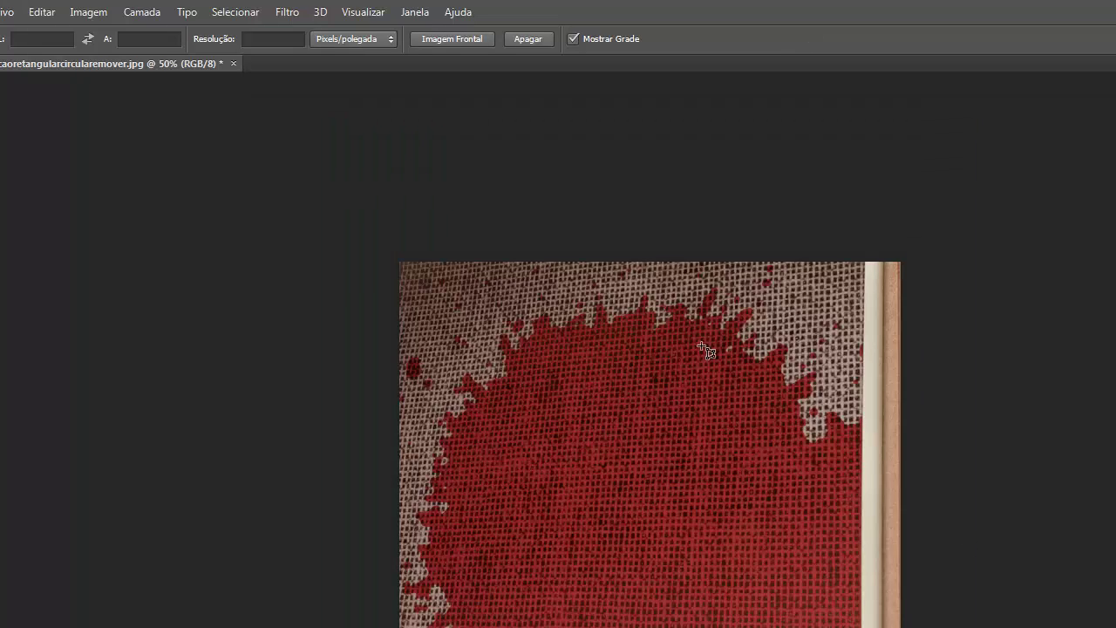
{"action": "left_click", "coordinate": [42, 12]}
{"action": "left_click", "coordinate": [96, 27]}
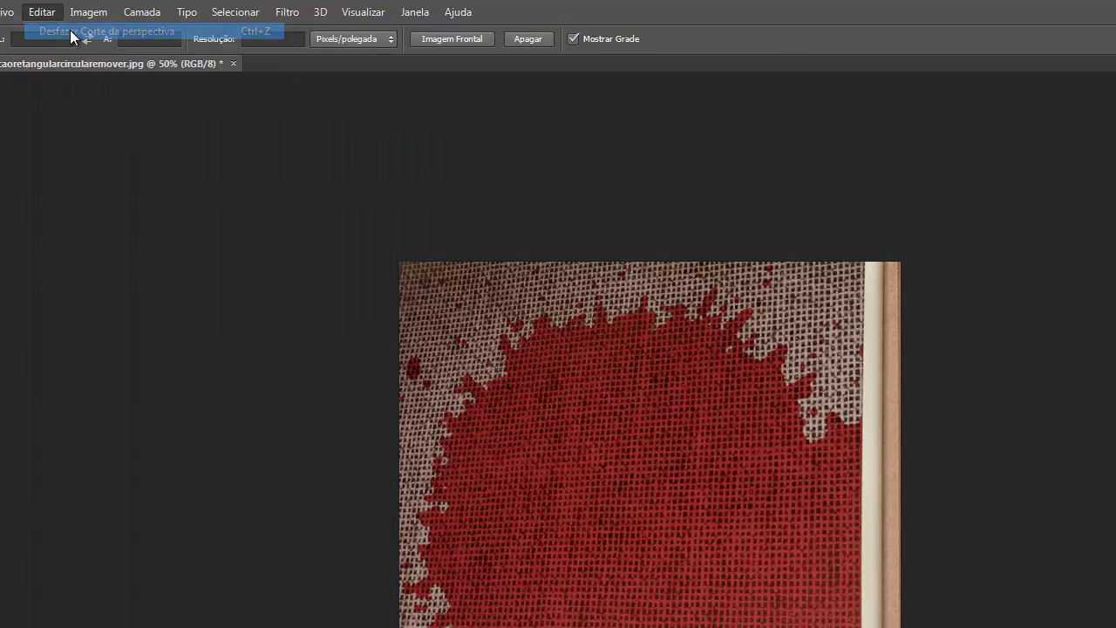
Perspective-crop the frame's upper-right black photo corner with the crop's lower-left corner pulled inward, and undo the crop
{"action": "left_click_drag", "start_coordinate": [850, 162], "coordinate": [931, 225]}
{"action": "left_click_drag", "start_coordinate": [859, 219], "coordinate": [877, 204]}
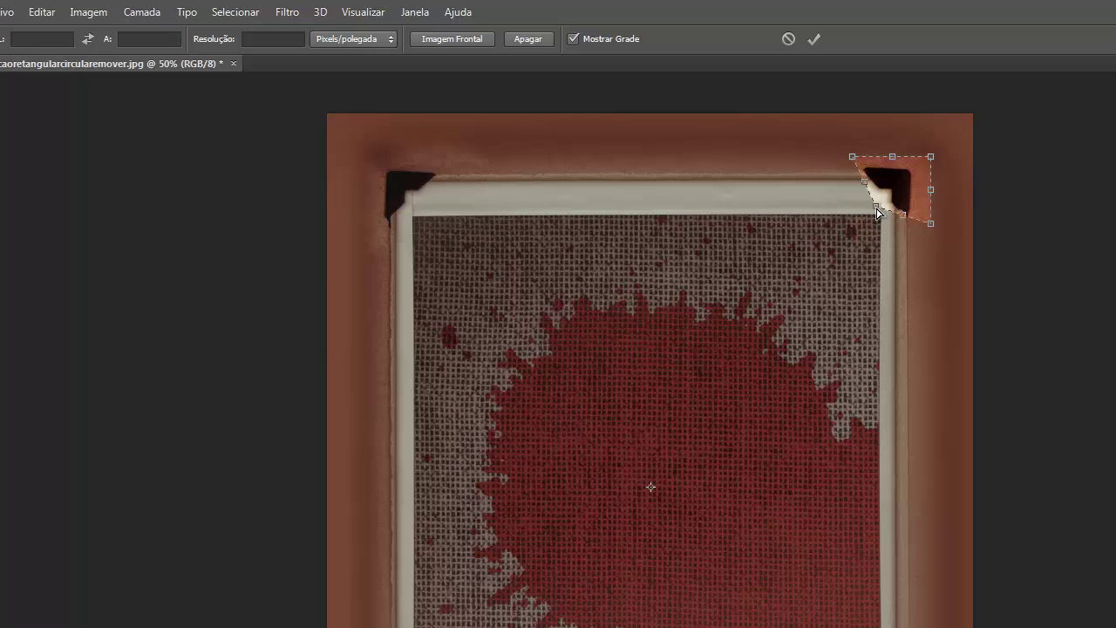
{"action": "key", "text": "Return"}
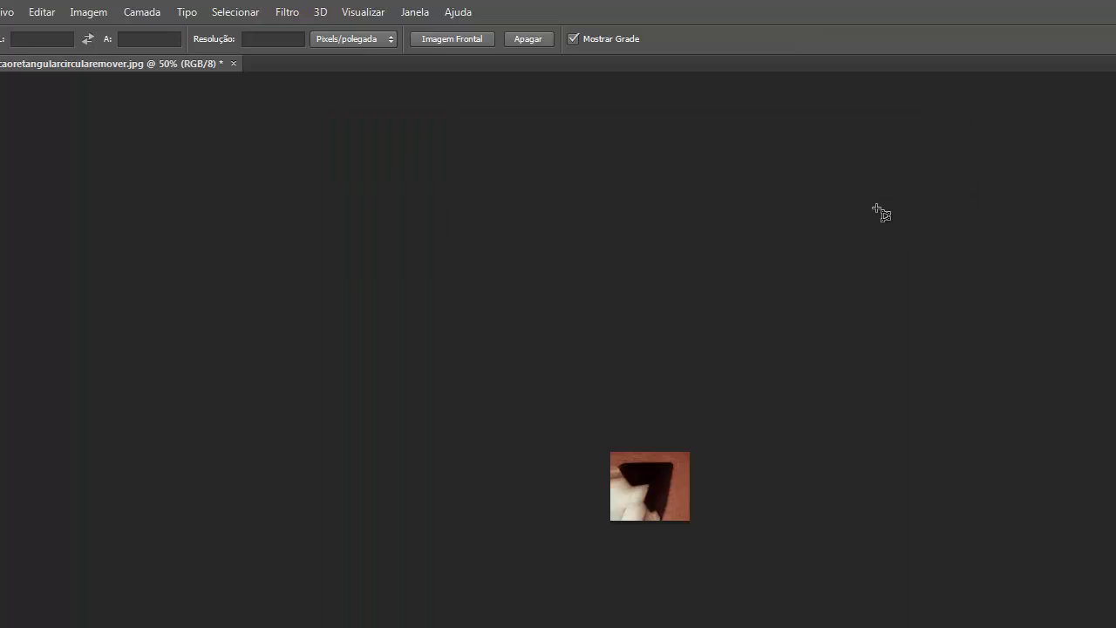
{"action": "left_click", "coordinate": [41, 13]}
{"action": "left_click", "coordinate": [75, 31]}
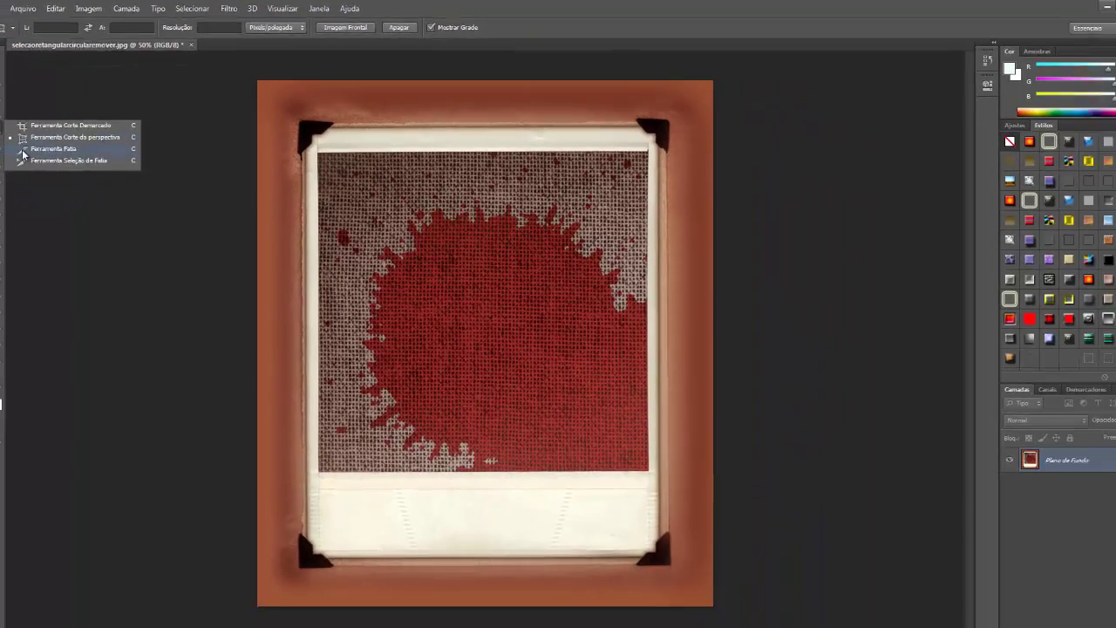
Draw a roughly square slice from the image's upper-left corner to the upper part of the stain
{"action": "left_click", "coordinate": [0, 223]}
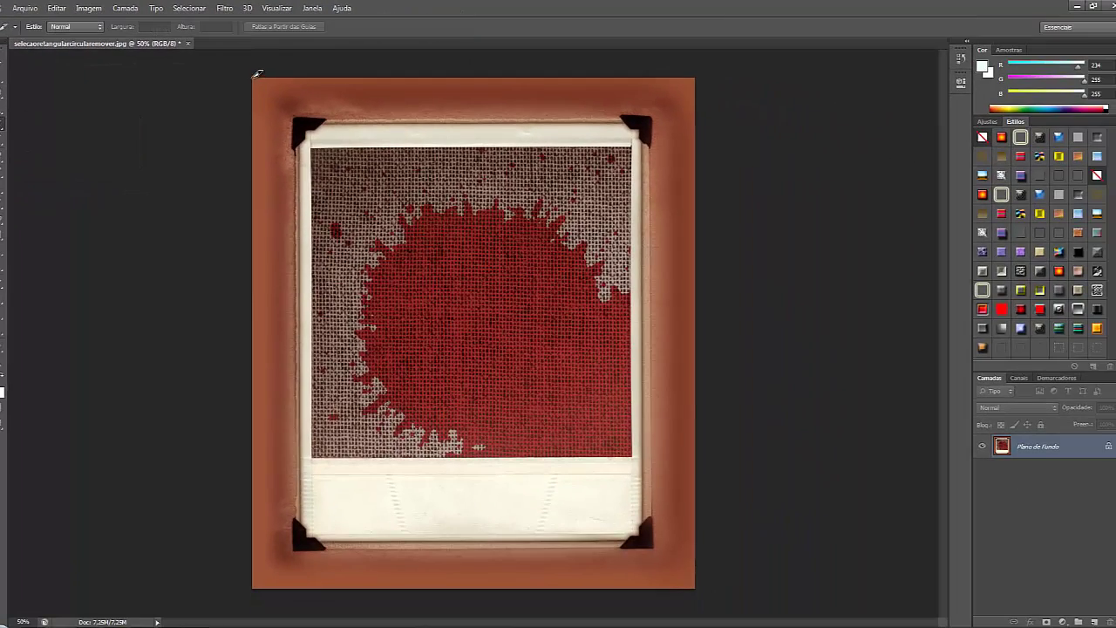
{"action": "left_click_drag", "start_coordinate": [255, 77], "coordinate": [417, 241]}
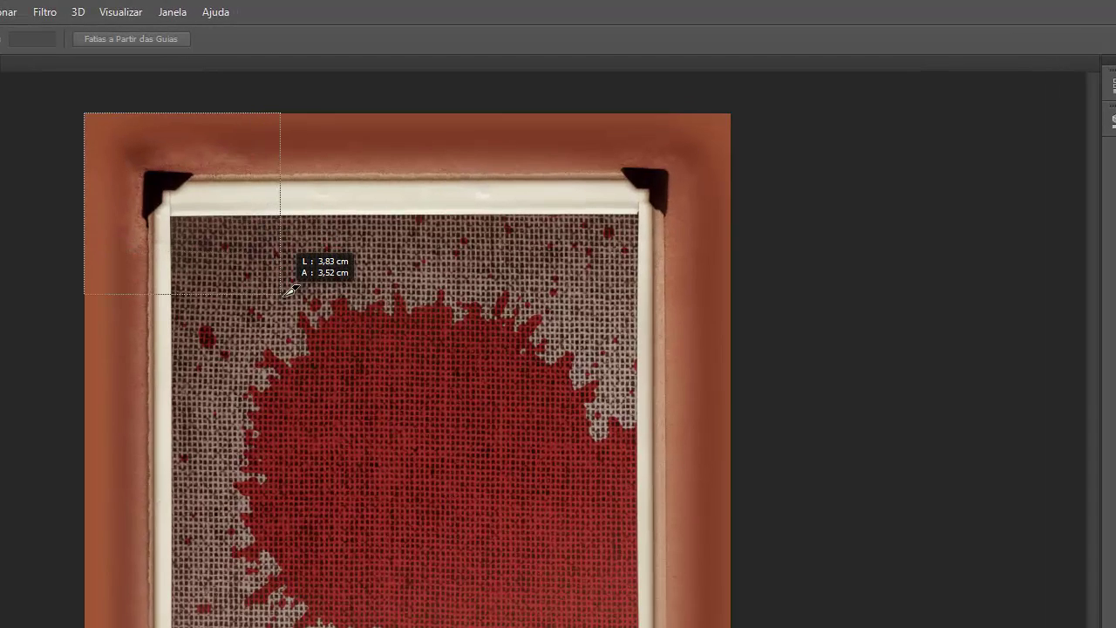
{"action": "left_click_drag", "start_coordinate": [324, 352], "coordinate": [344, 376]}
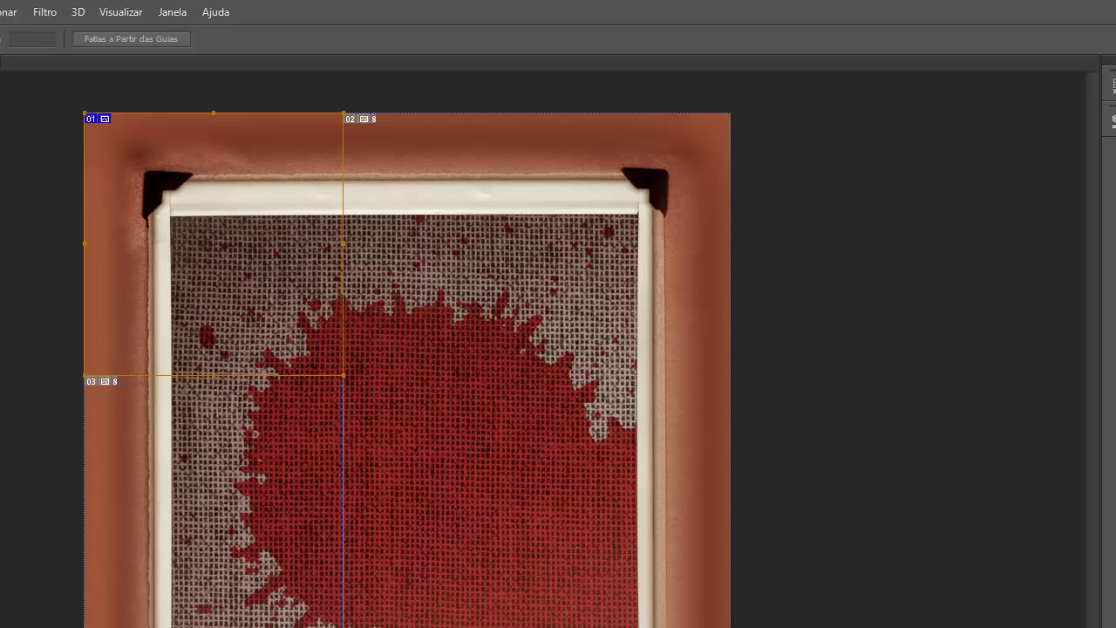
Try to move the slice in the image's upper-left area with the Move tool
{"action": "key", "text": "v"}
{"action": "left_click", "coordinate": [362, 362]}
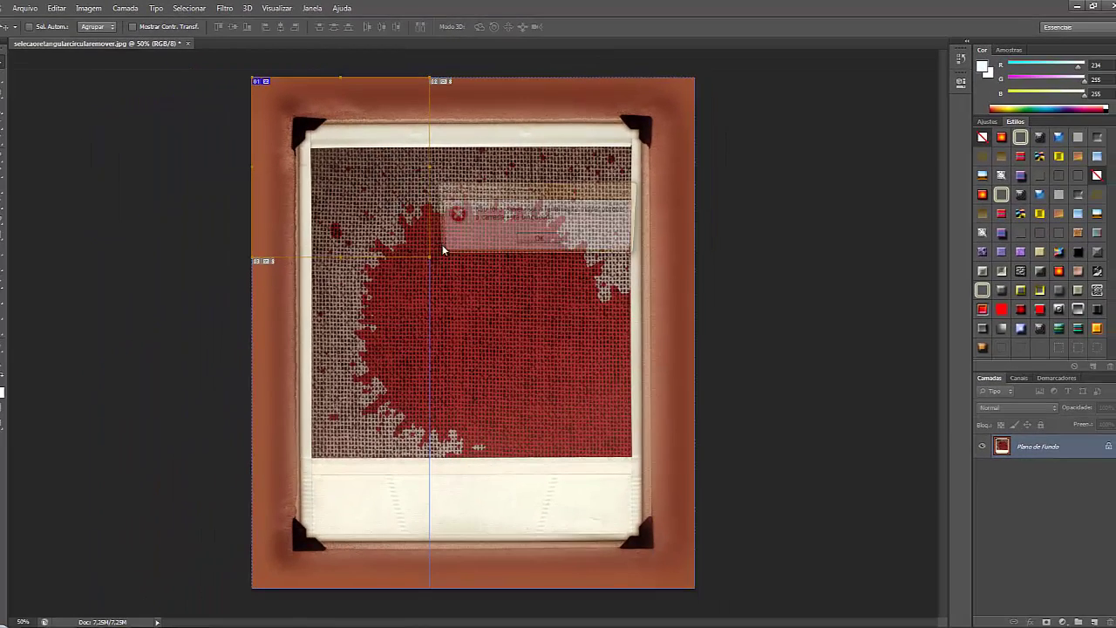
{"action": "left_click", "coordinate": [539, 240]}
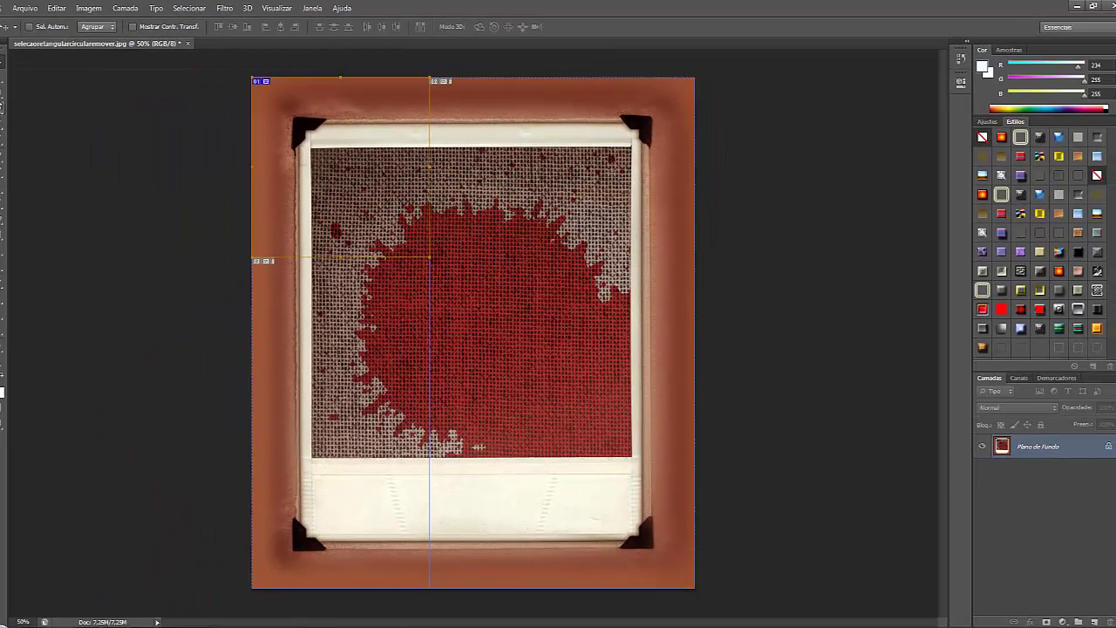
{"action": "right_click", "coordinate": [1, 94]}
{"action": "right_click", "coordinate": [1, 127]}
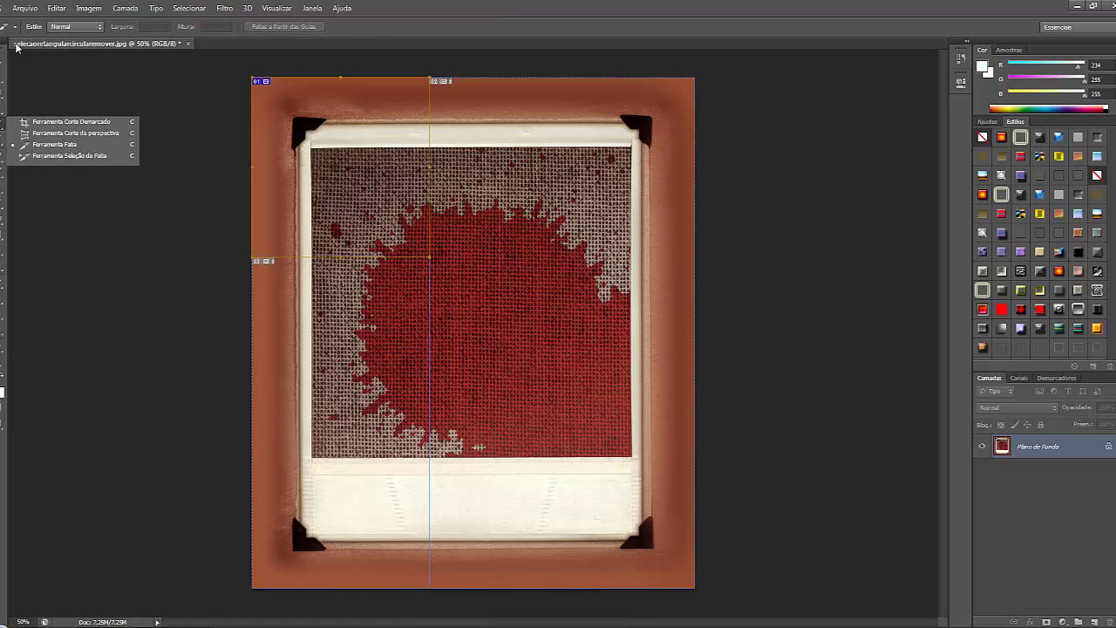
{"action": "left_click", "coordinate": [56, 8]}
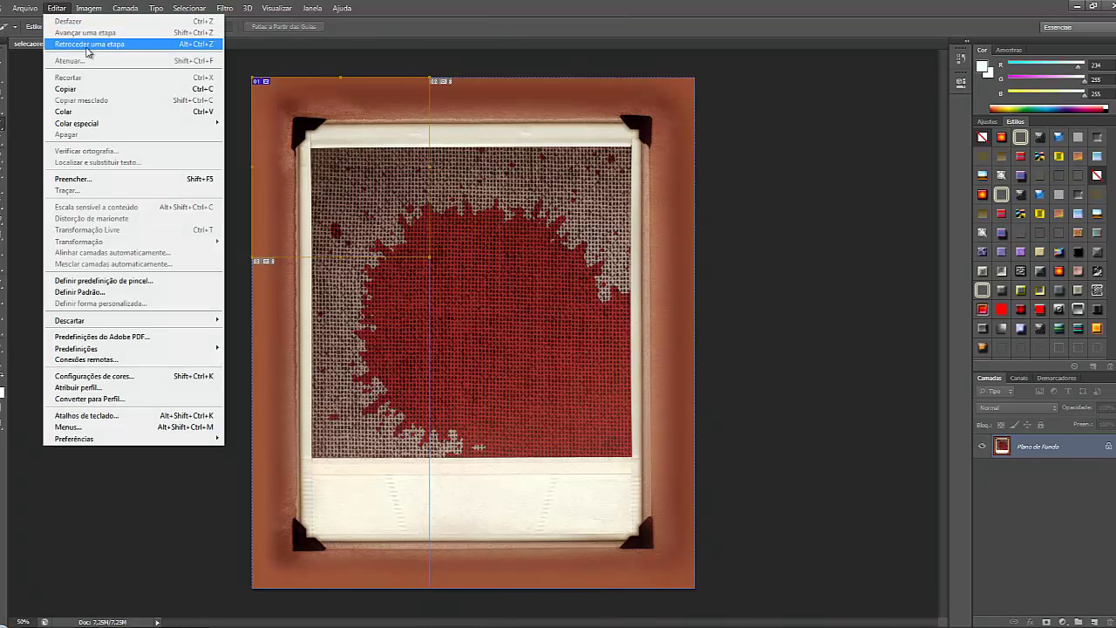
Move the slice across the stain to the image's lower-right corner with the Slice Select tool
{"action": "right_click", "coordinate": [2, 127]}
{"action": "left_click", "coordinate": [70, 160]}
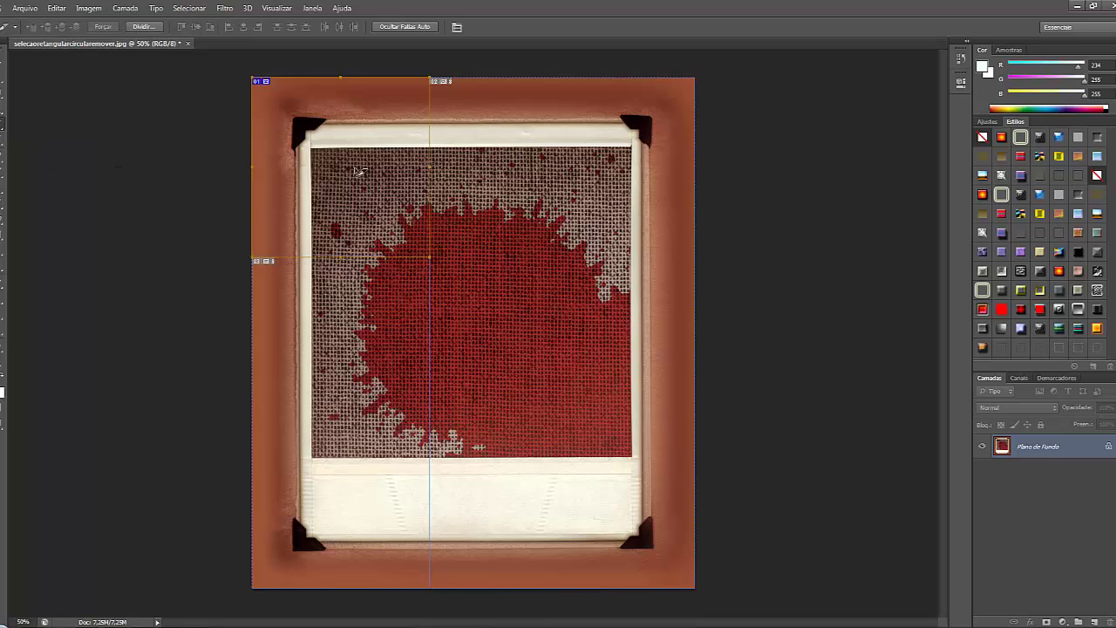
{"action": "left_click_drag", "start_coordinate": [345, 148], "coordinate": [478, 207]}
{"action": "left_click_drag", "start_coordinate": [503, 300], "coordinate": [473, 411]}
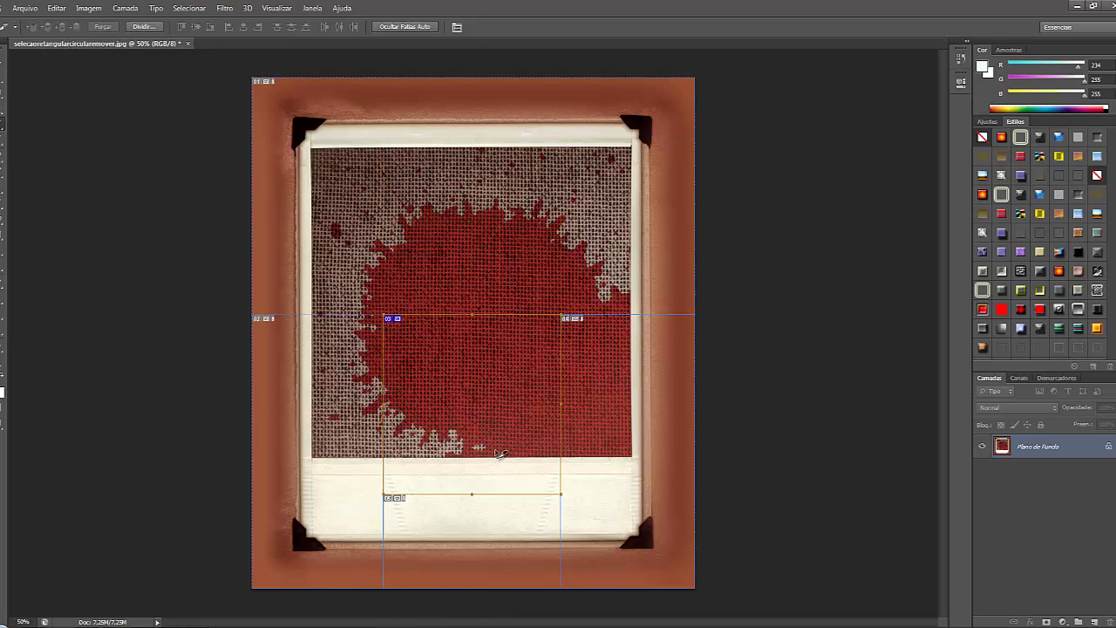
{"action": "left_click_drag", "start_coordinate": [498, 472], "coordinate": [628, 562]}
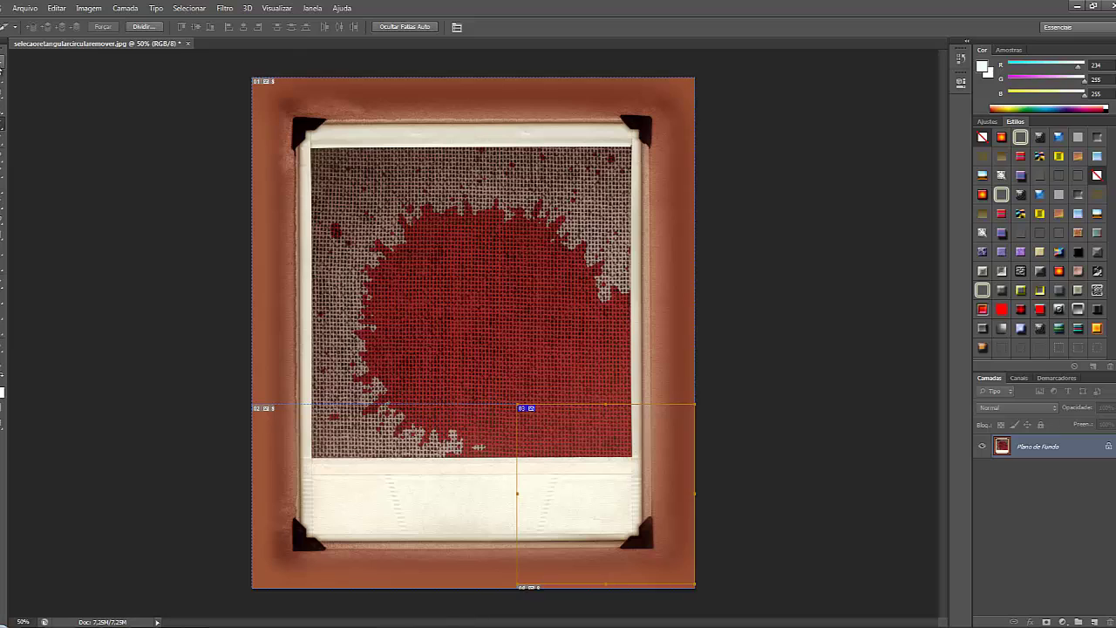
{"action": "left_click_drag", "start_coordinate": [2, 73], "coordinate": [206, 87]}
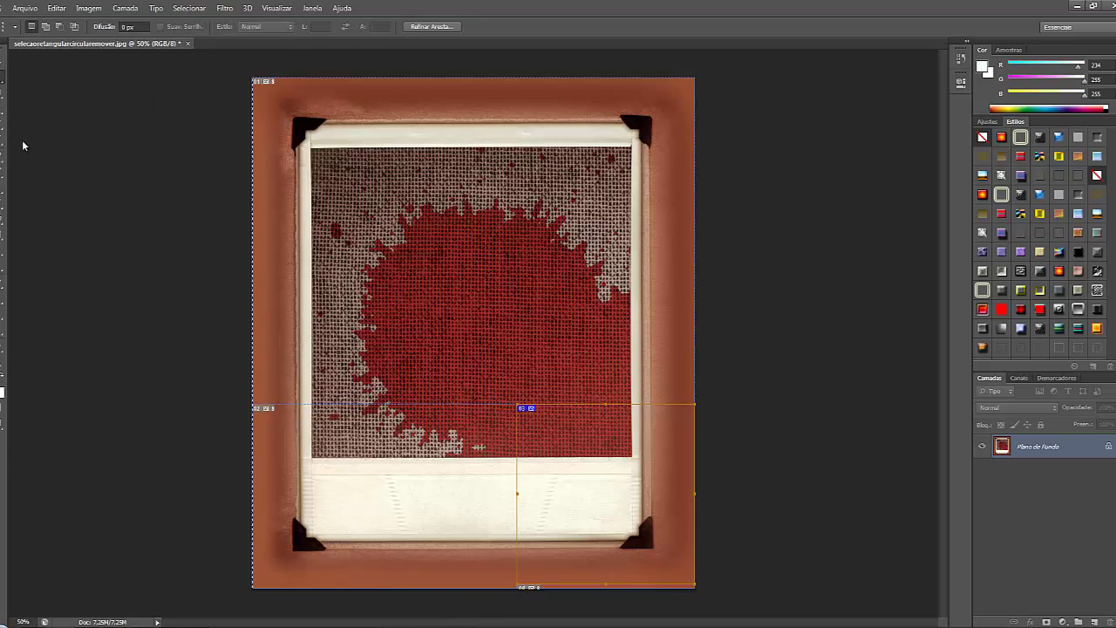
{"action": "right_click", "coordinate": [3, 77]}
{"action": "left_click", "coordinate": [21, 76]}
{"action": "left_click", "coordinate": [2, 62]}
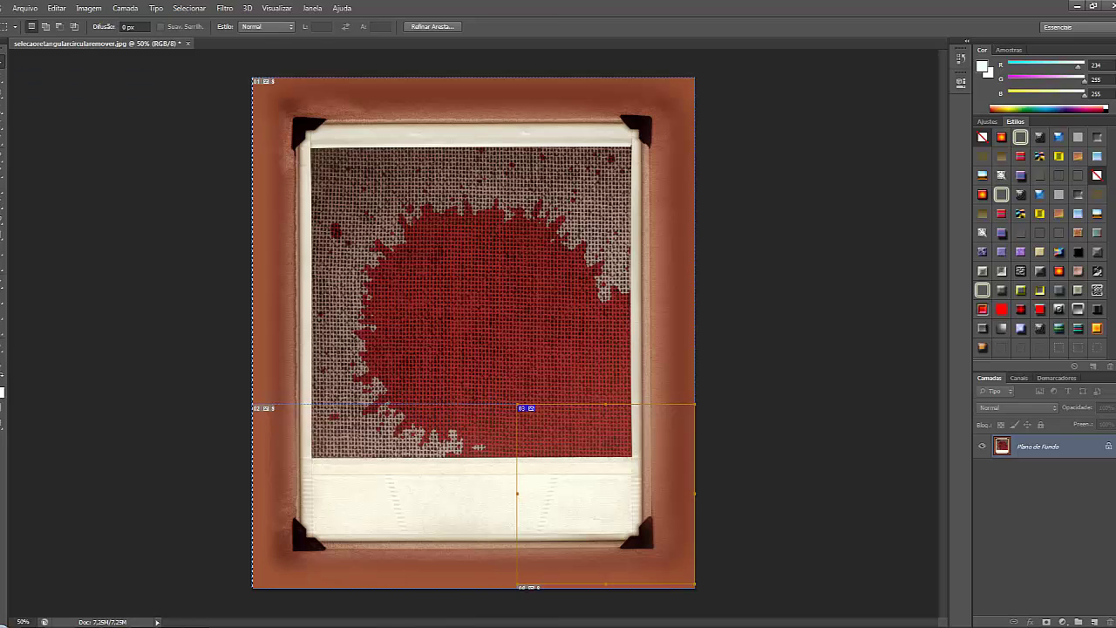
{"action": "right_click", "coordinate": [2, 127]}
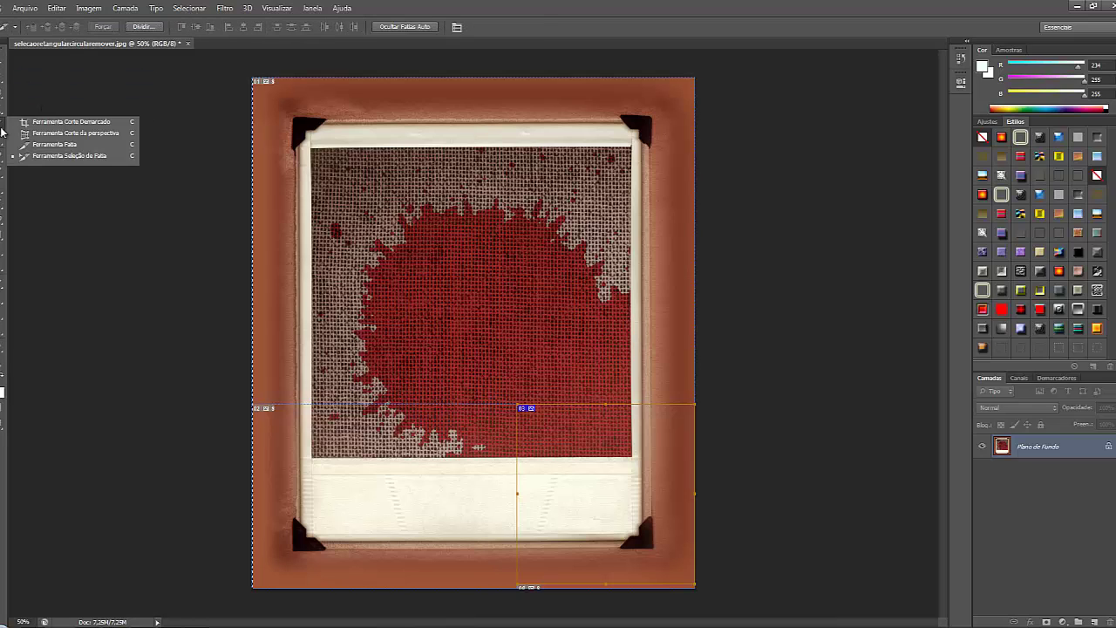
{"action": "left_click", "coordinate": [35, 121]}
{"action": "right_click", "coordinate": [3, 137]}
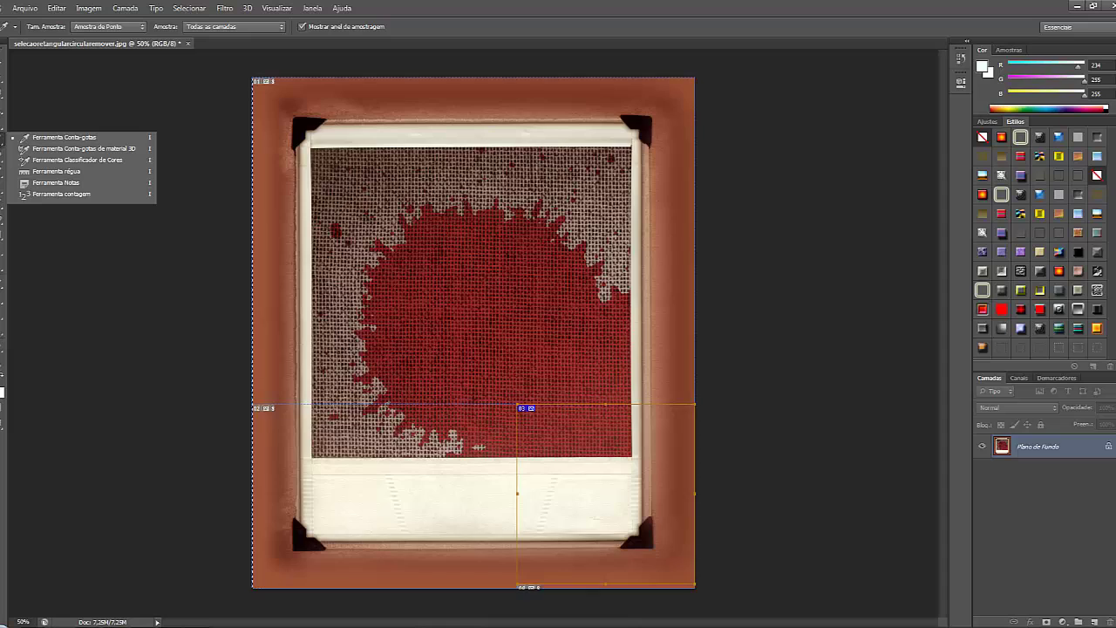
{"action": "left_click", "coordinate": [130, 142]}
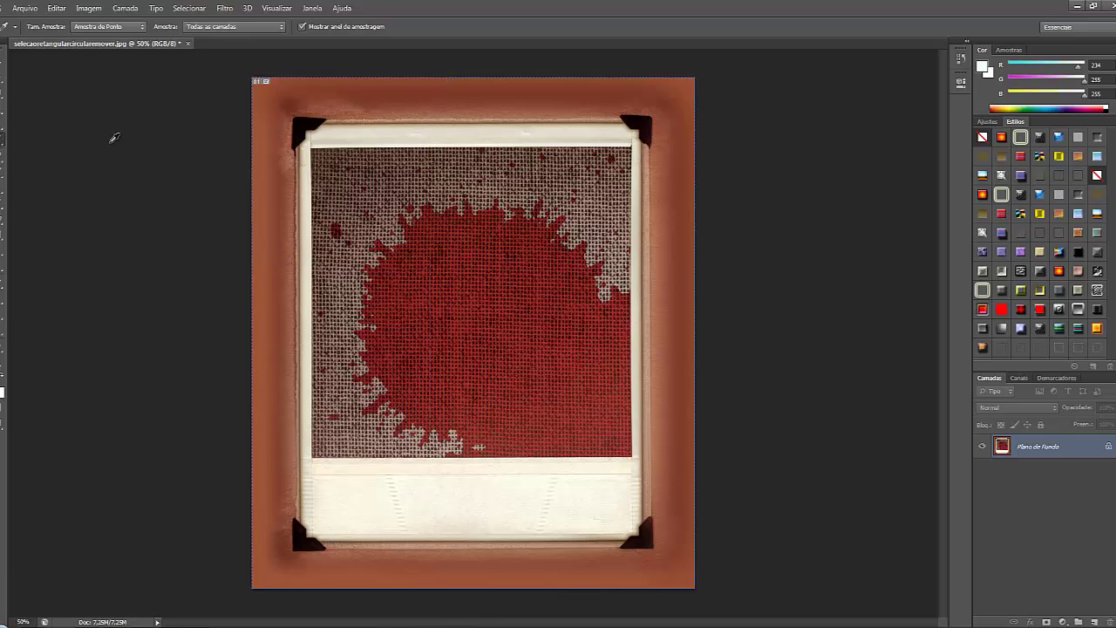
Step back through the history to remove the slice, and clear the selection around the upper-right photo corner
{"action": "key", "text": "ctrl+alt+z"}
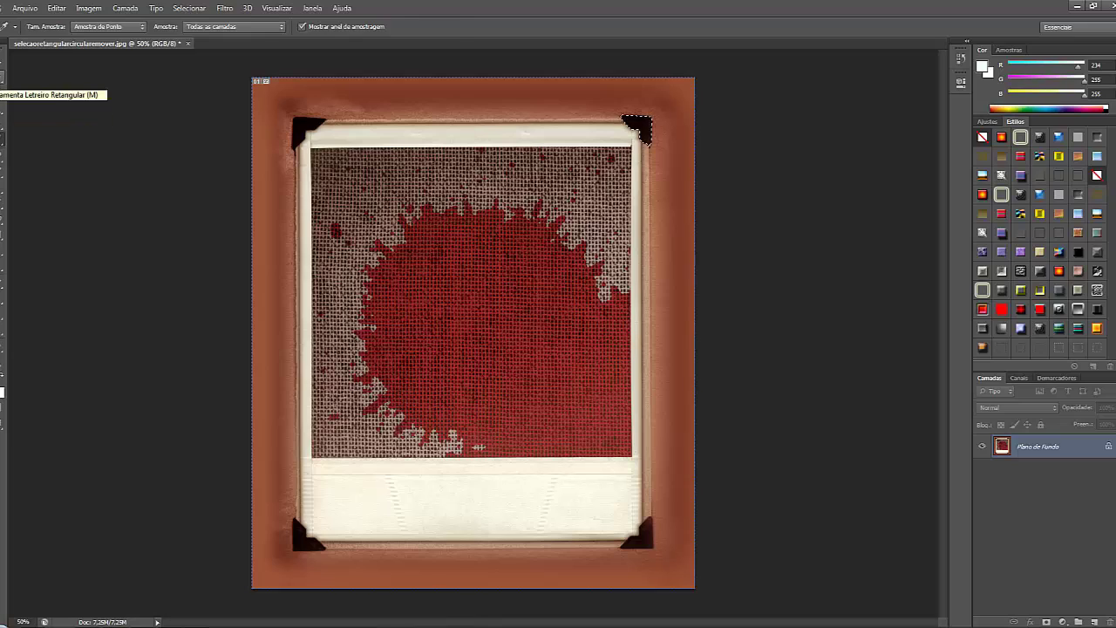
{"action": "left_click", "coordinate": [1, 79]}
{"action": "left_click", "coordinate": [603, 133]}
{"action": "left_click", "coordinate": [608, 116]}
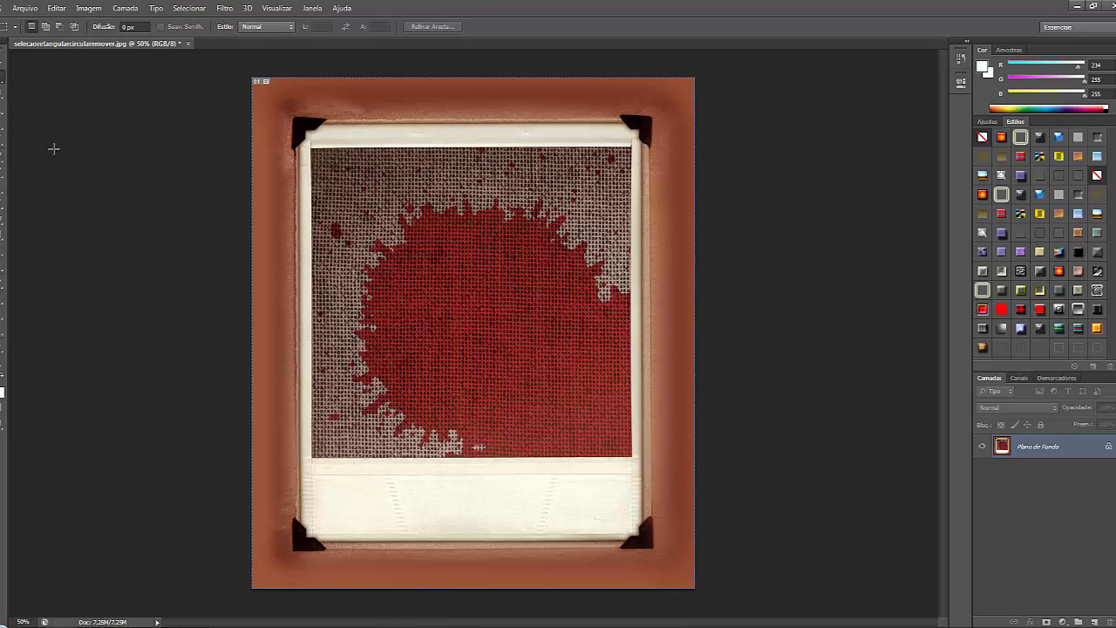
Sample the stain's dark red (#8b2521) as the foreground color with the Eyedropper and view it in the color picker
{"action": "left_click", "coordinate": [3, 141]}
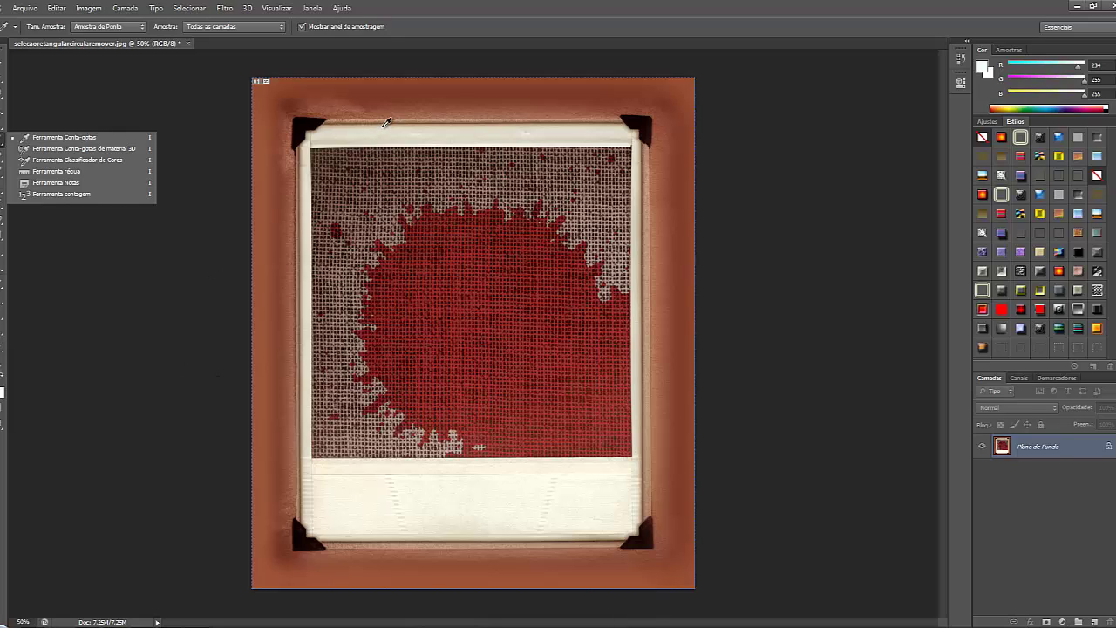
{"action": "left_click", "coordinate": [521, 259]}
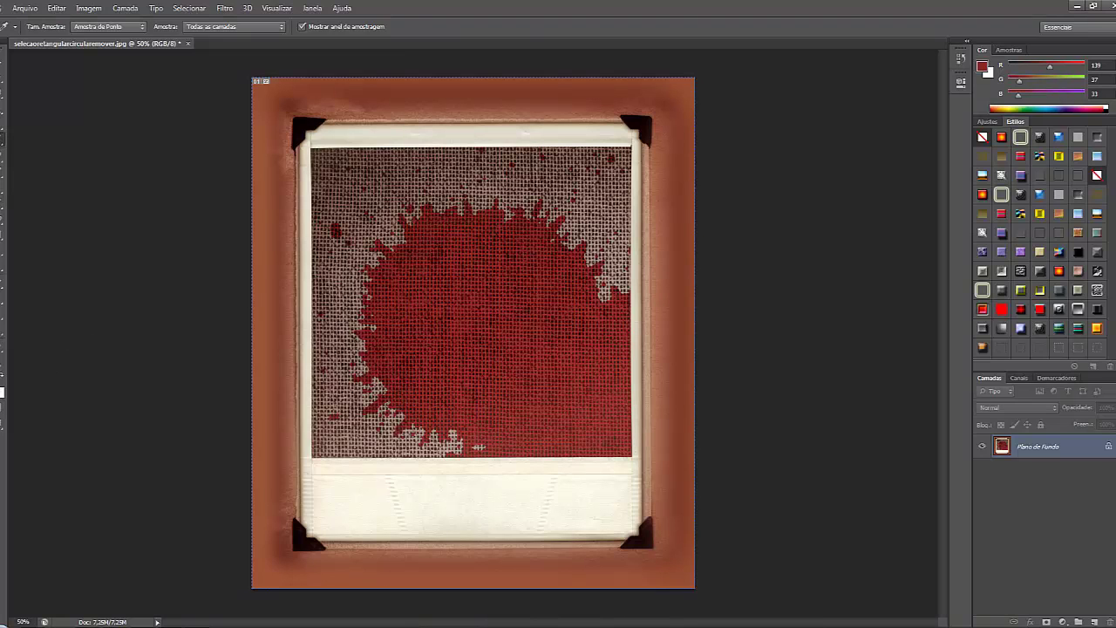
{"action": "left_click", "coordinate": [0, 388]}
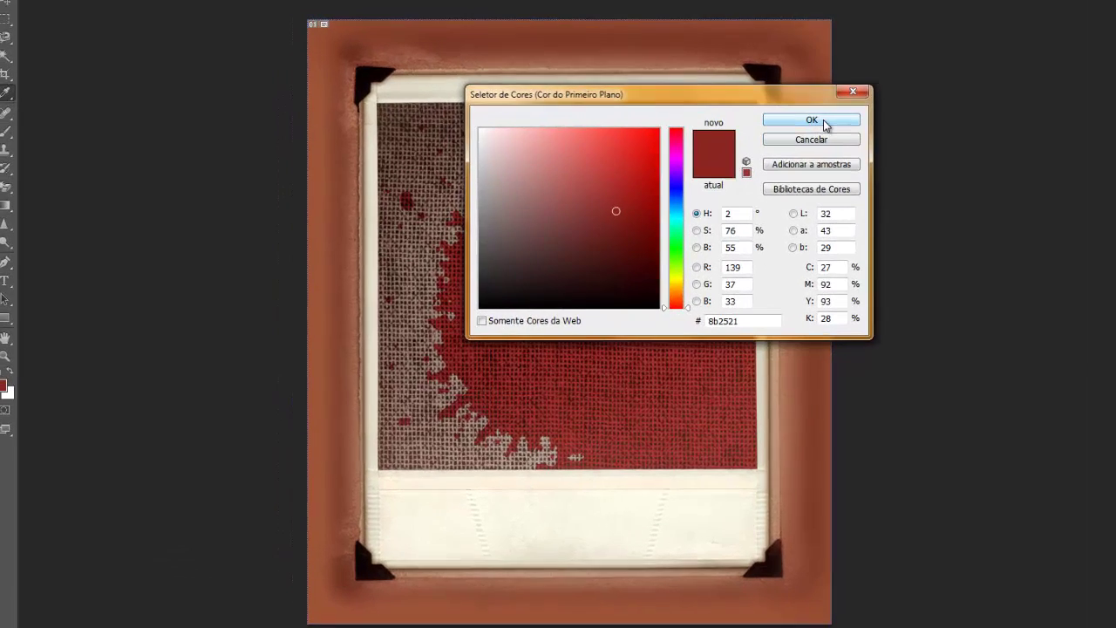
{"action": "left_click", "coordinate": [823, 122]}
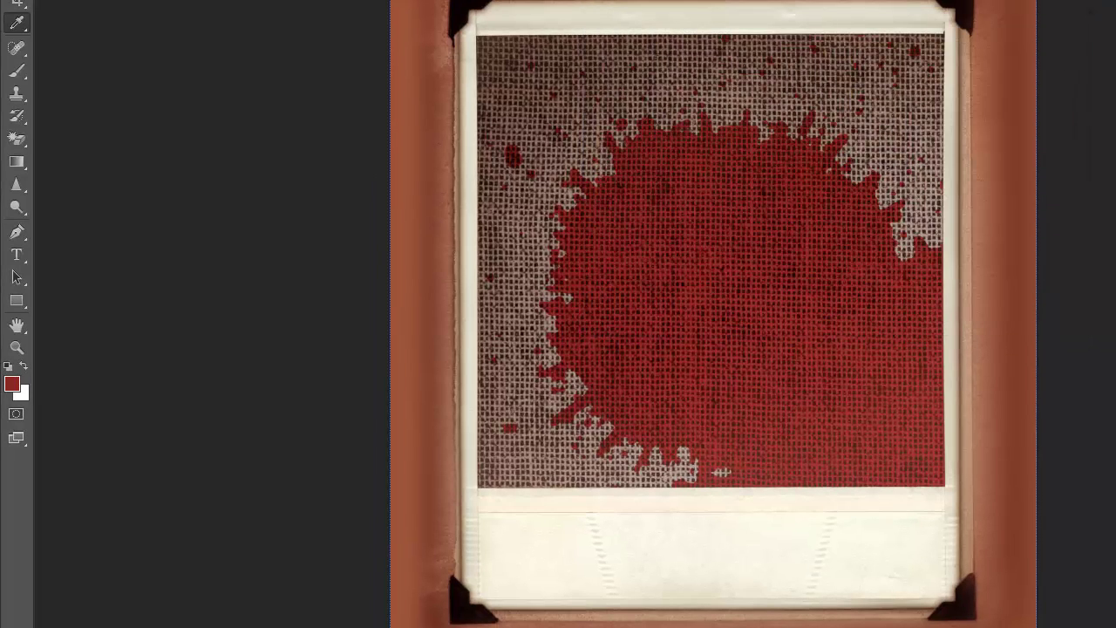
Place three Color Sampler points at different spots on the red stain
{"action": "left_click", "coordinate": [14, 54]}
{"action": "left_click", "coordinate": [16, 24]}
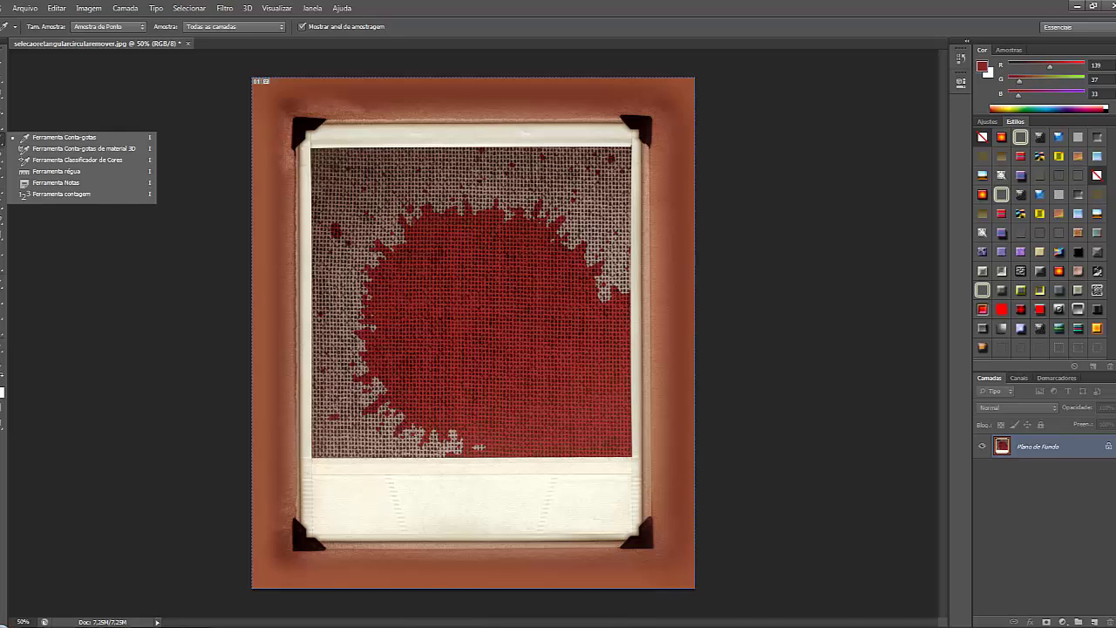
{"action": "left_click", "coordinate": [52, 162]}
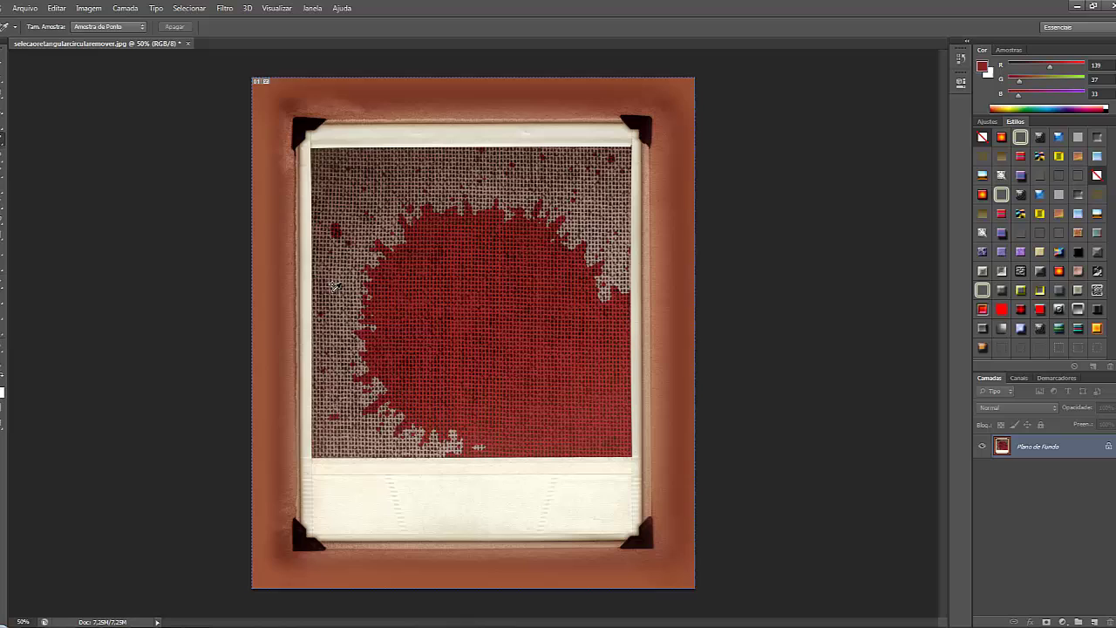
{"action": "left_click", "coordinate": [408, 319]}
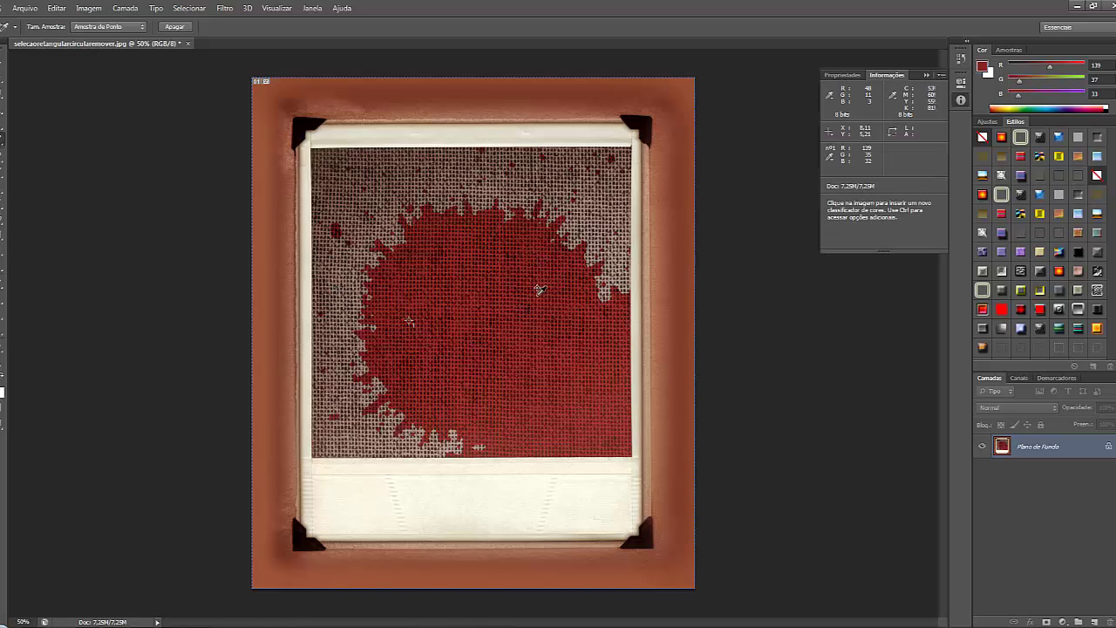
{"action": "left_click", "coordinate": [530, 328]}
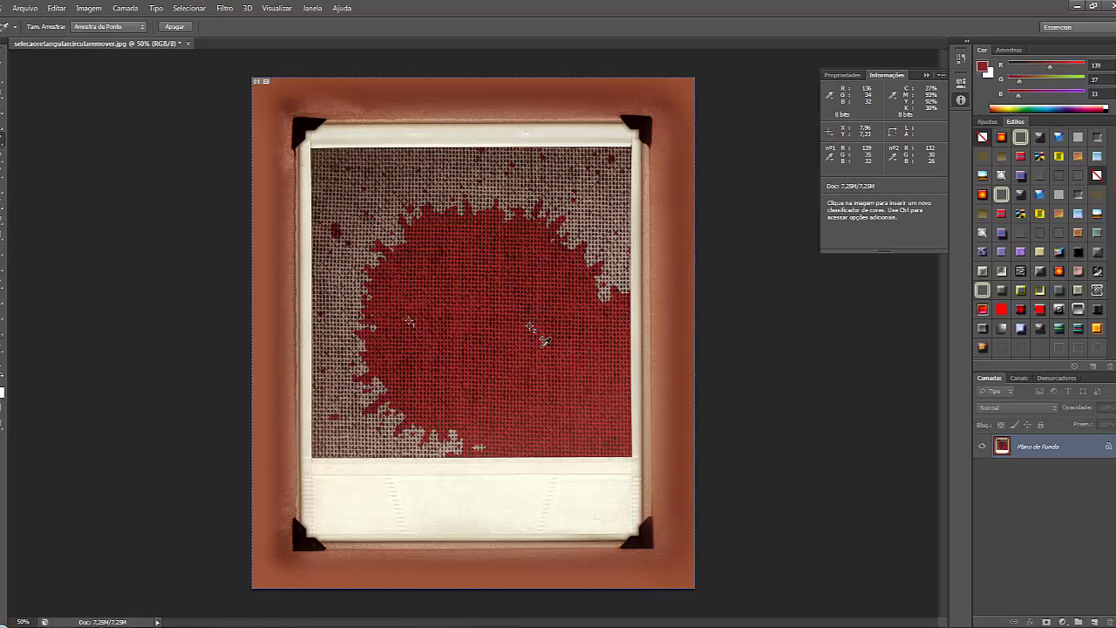
{"action": "left_click", "coordinate": [541, 382]}
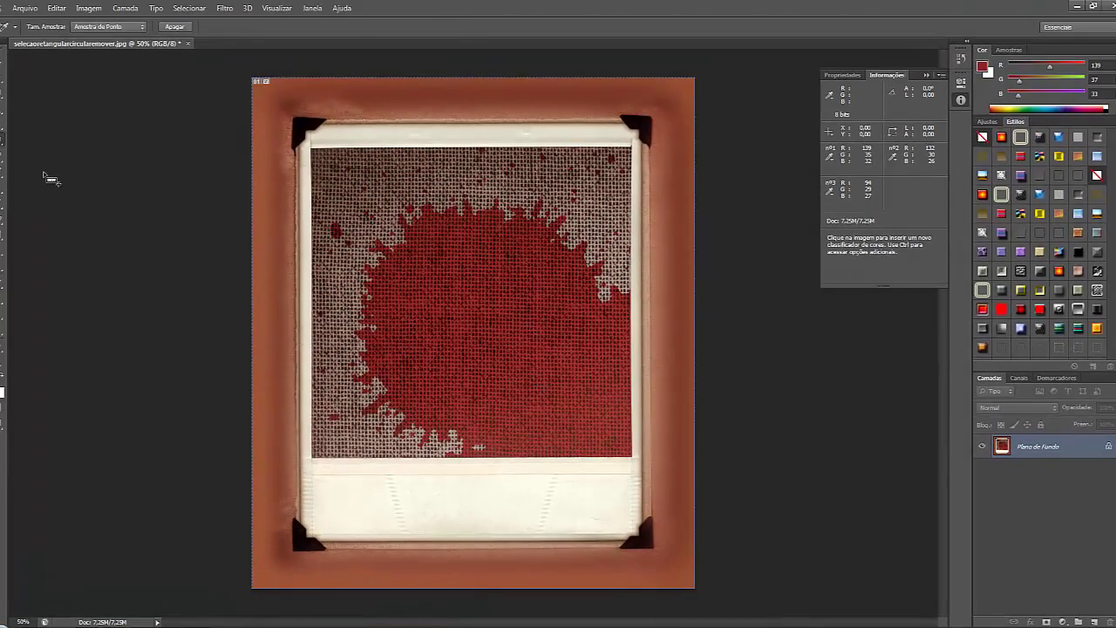
Measure the stain with the Ruler tool, first along a downward diagonal and again along a nearly horizontal line
{"action": "key", "text": "shift+i"}
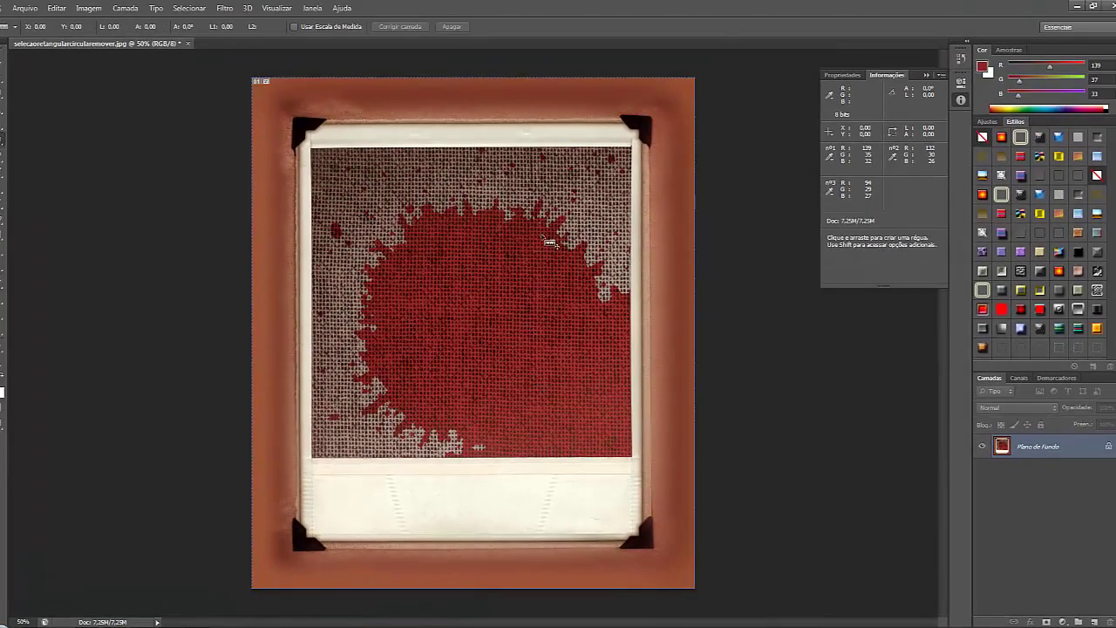
{"action": "left_click_drag", "start_coordinate": [432, 231], "coordinate": [627, 267]}
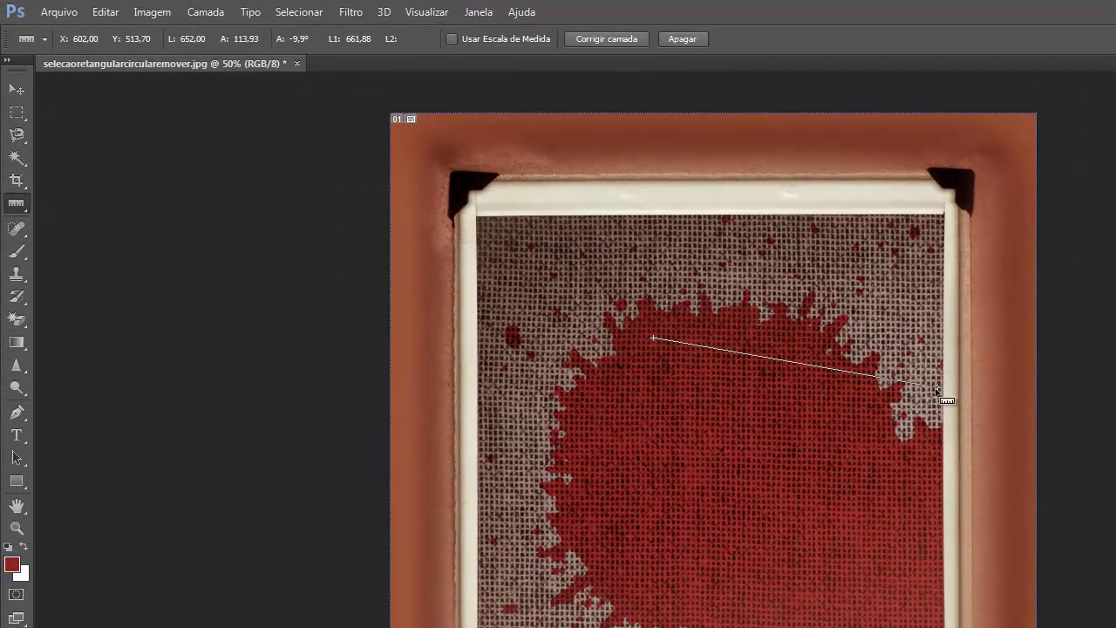
{"action": "left_click_drag", "start_coordinate": [920, 426], "coordinate": [381, 425]}
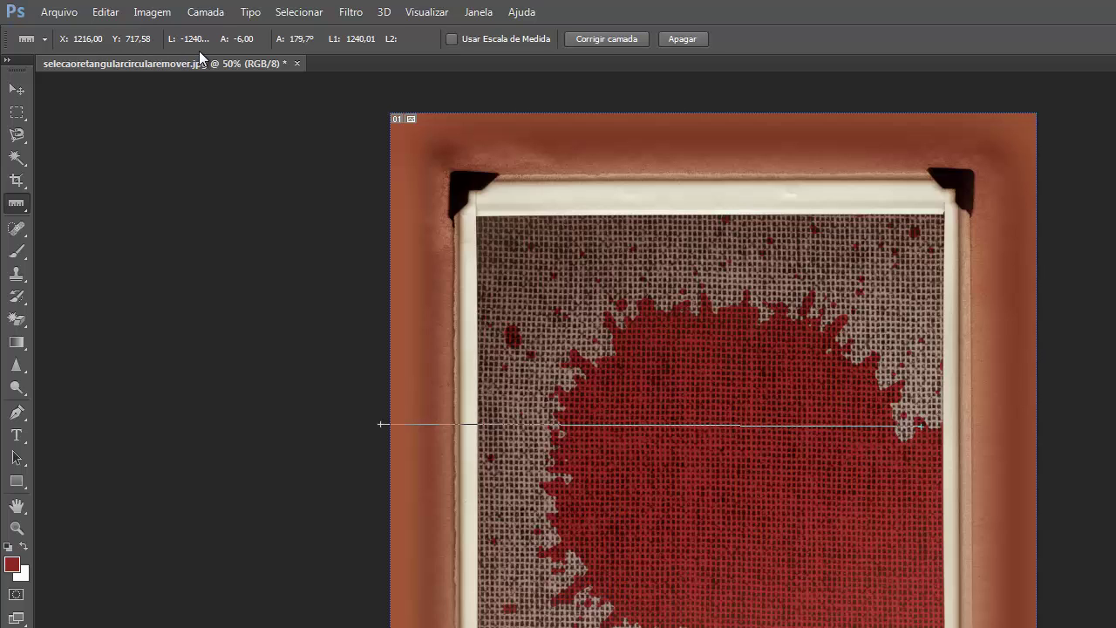
Undo the last Color Sampler point and measure a short steep diagonal across the stain's right edge with the Ruler
{"action": "left_click", "coordinate": [103, 12]}
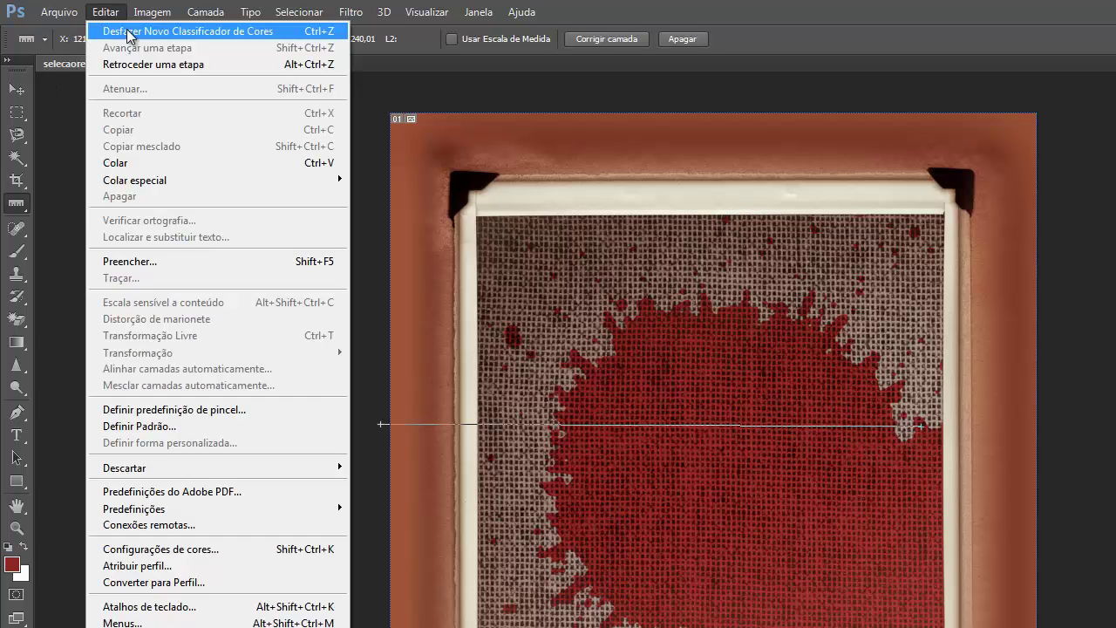
{"action": "left_click", "coordinate": [129, 32]}
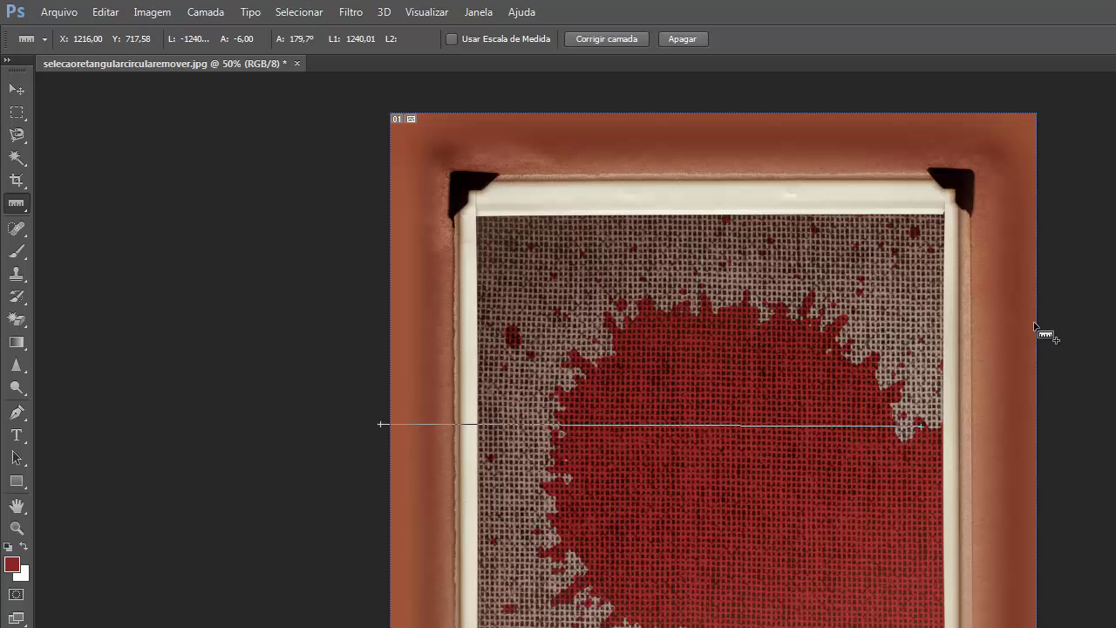
{"action": "left_click_drag", "start_coordinate": [878, 395], "coordinate": [946, 492]}
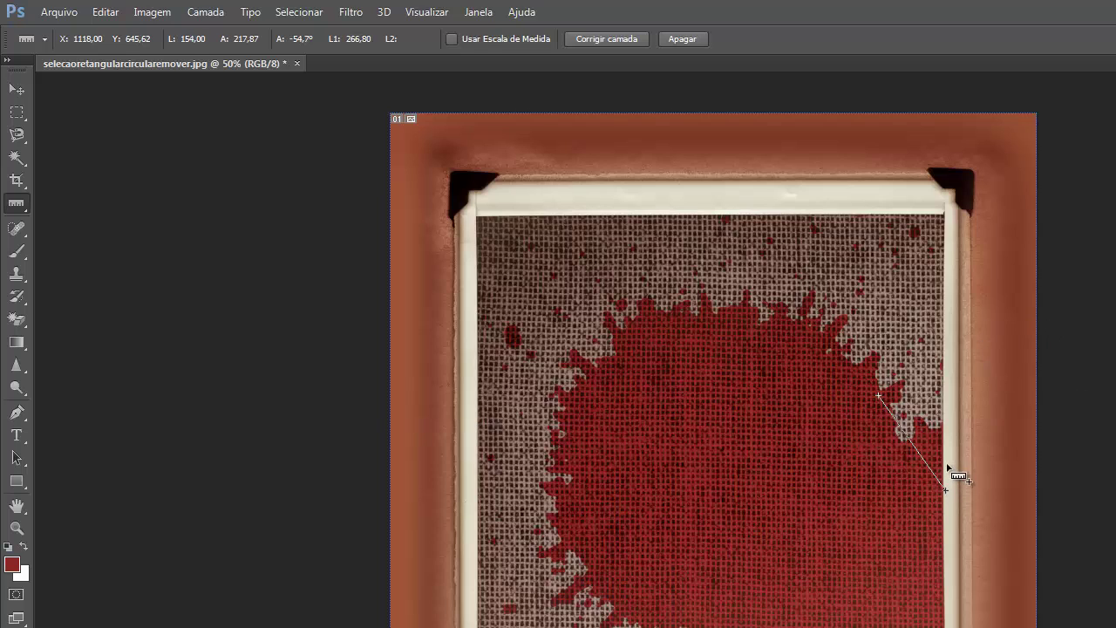
{"action": "right_click", "coordinate": [938, 473]}
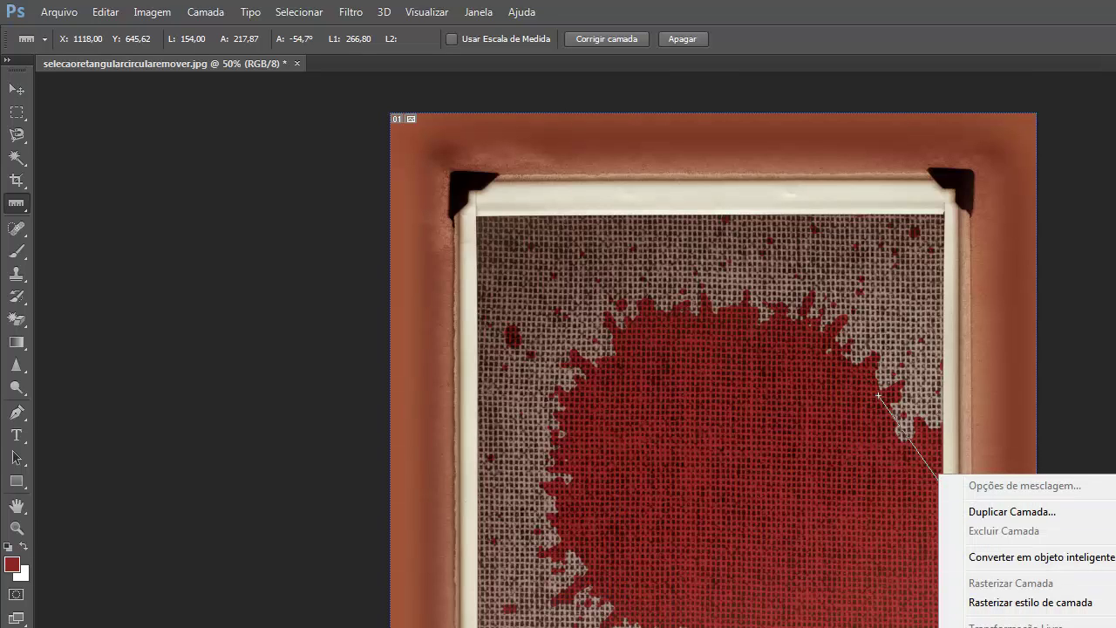
{"action": "key", "text": "Escape"}
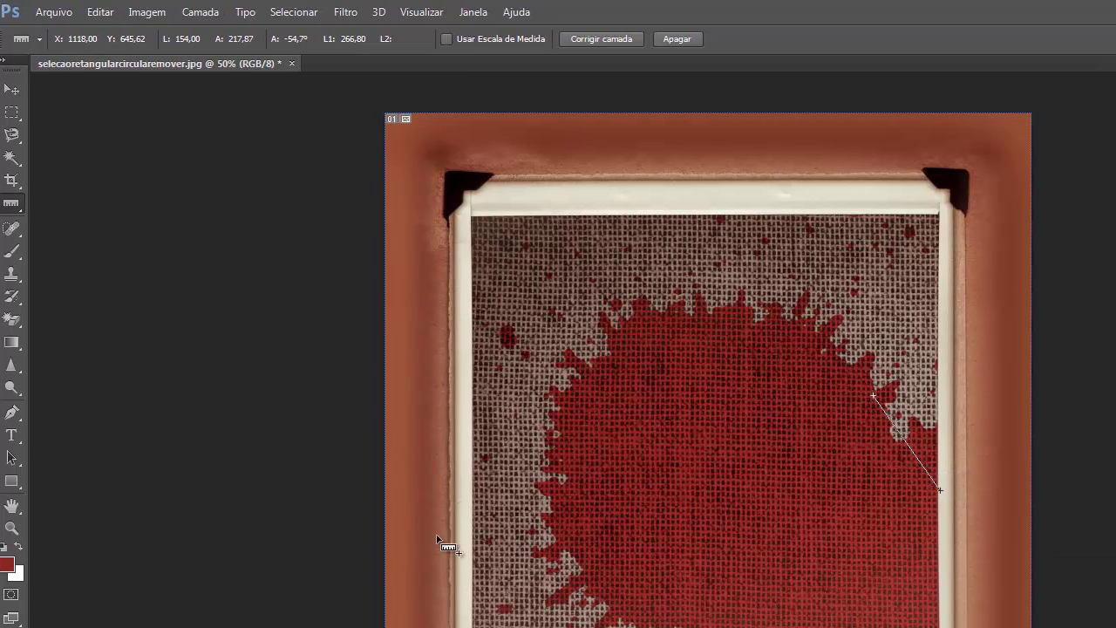
{"action": "left_click", "coordinate": [15, 183]}
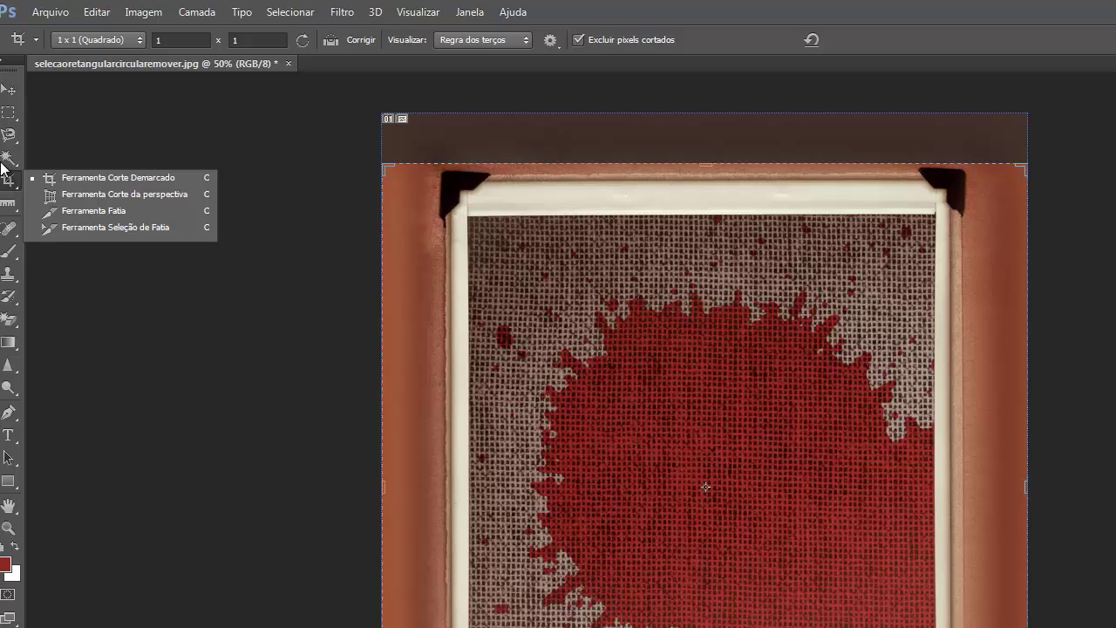
{"action": "left_click", "coordinate": [7, 108]}
{"action": "key", "text": "v"}
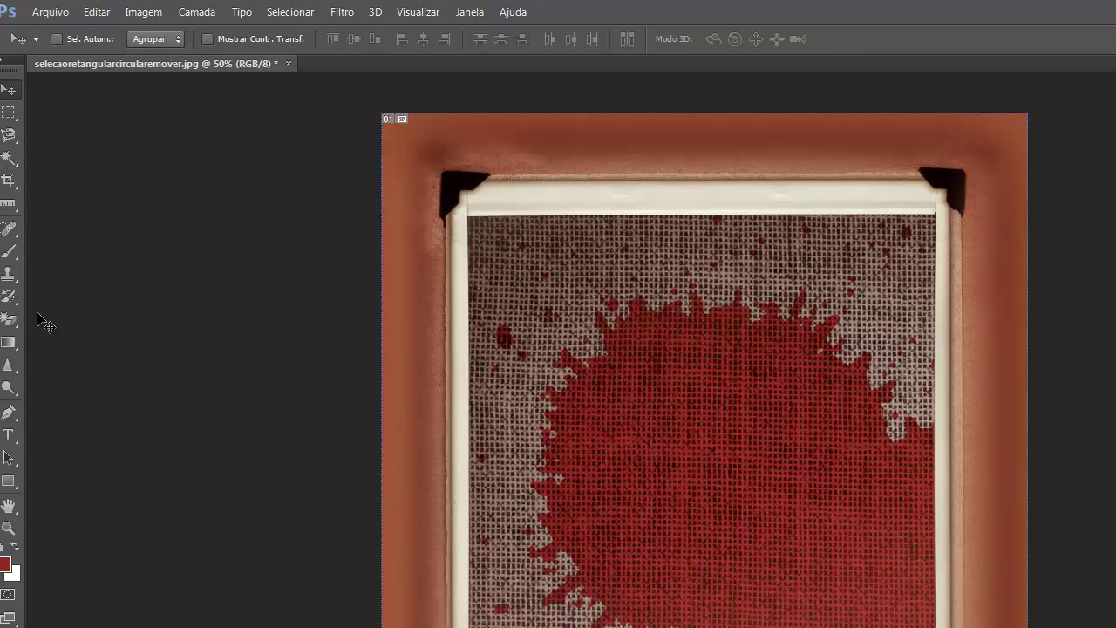
{"action": "left_click", "coordinate": [10, 206]}
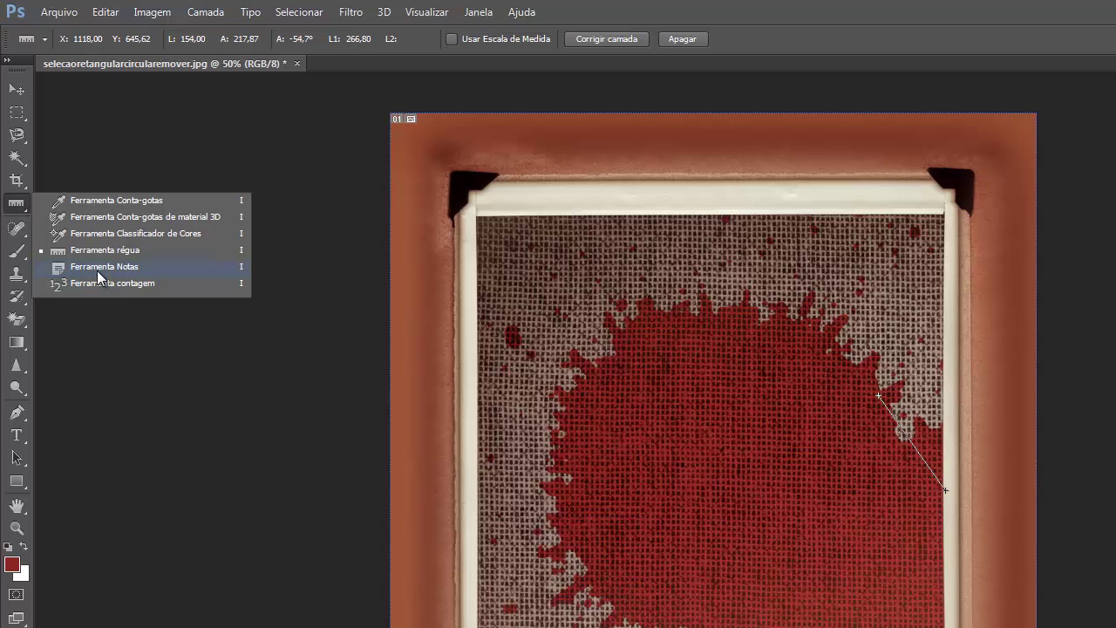
Activate the Spot Healing Brush and open the cherry photo 1356592_59216807
{"action": "left_click", "coordinate": [14, 236]}
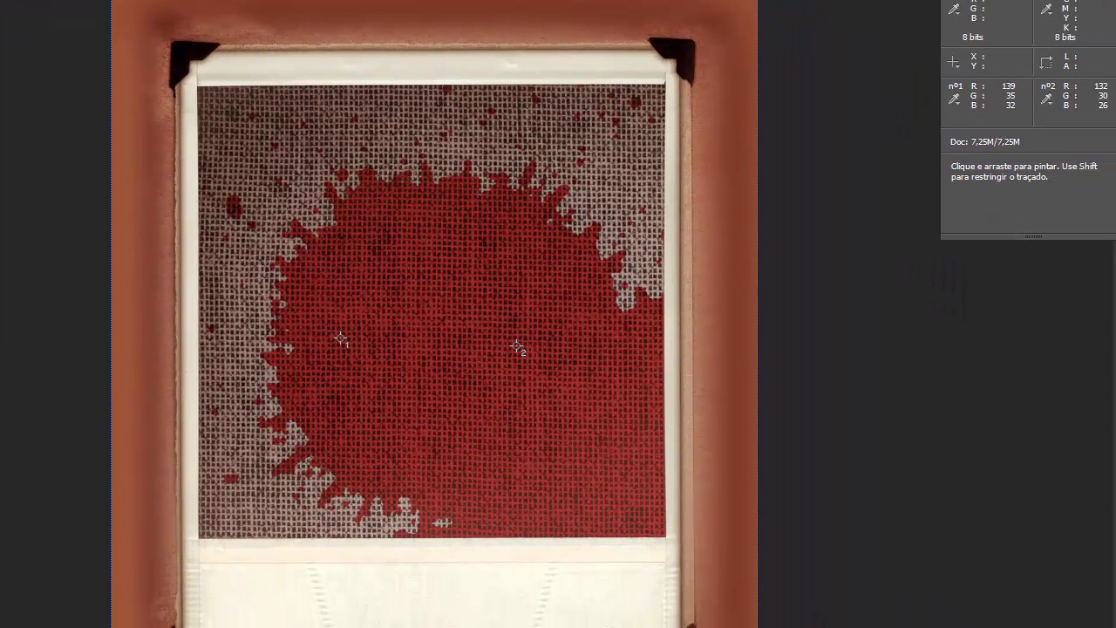
{"action": "key", "text": "ctrl+o"}
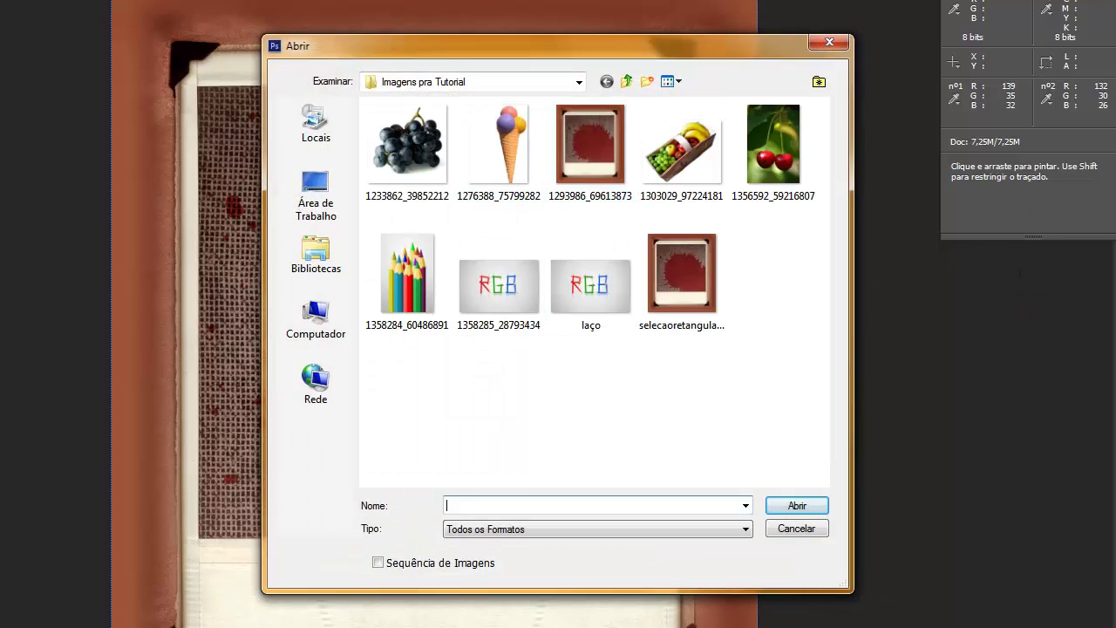
{"action": "left_click", "coordinate": [756, 150]}
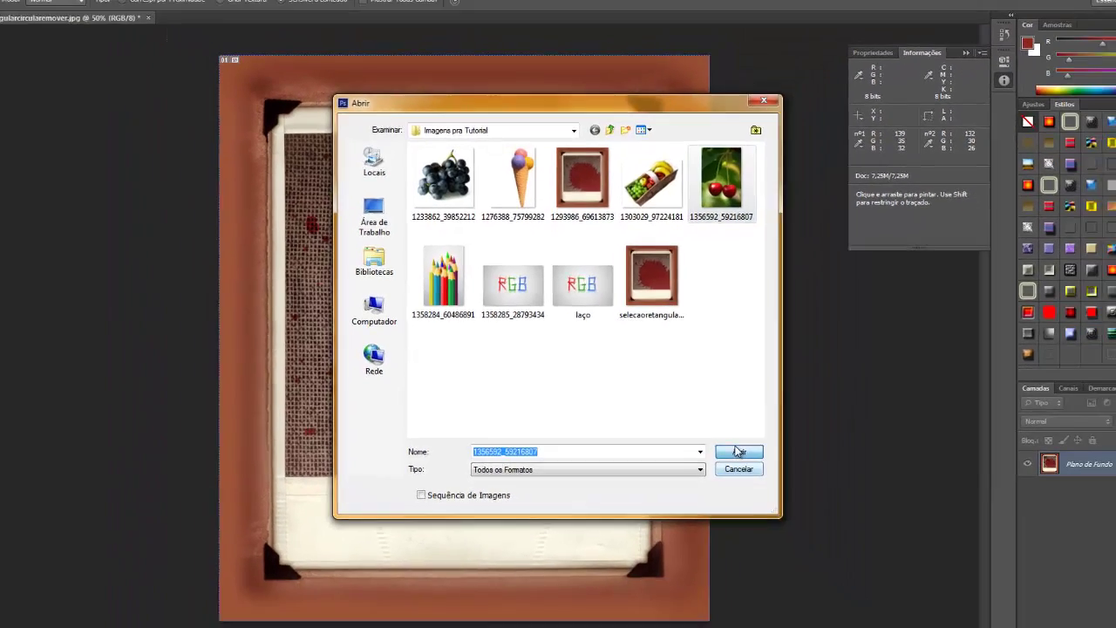
{"action": "left_click", "coordinate": [797, 506]}
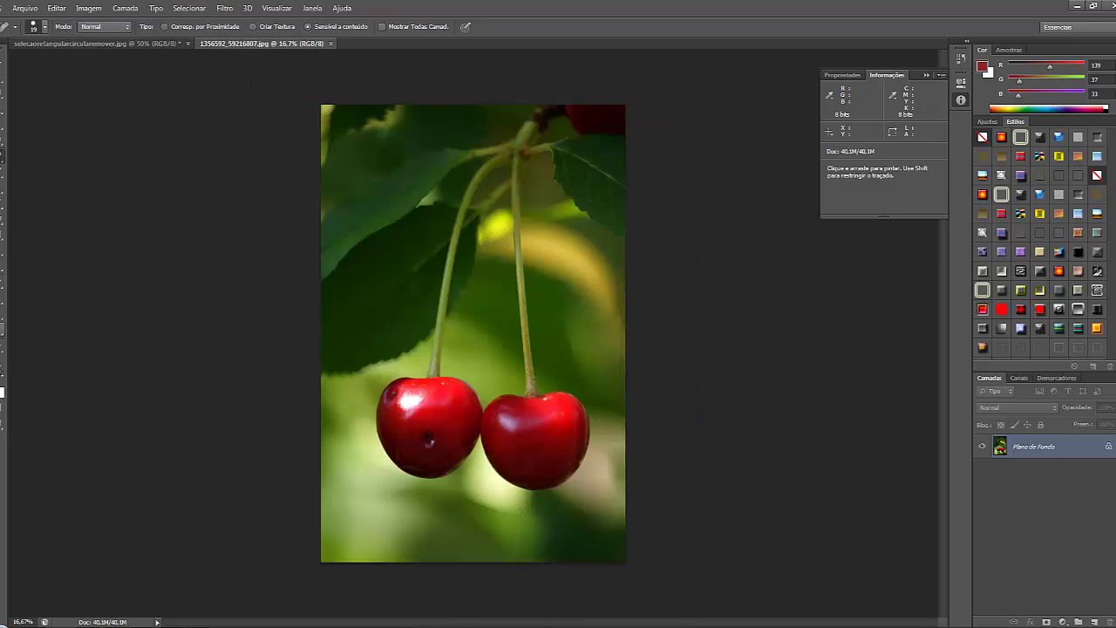
Paint over the dark hole and its highlight on the left cherry with the content-aware Spot Healing Brush
{"action": "key", "text": "z"}
{"action": "left_click", "coordinate": [369, 239]}
{"action": "left_click", "coordinate": [389, 239]}
{"action": "left_click", "coordinate": [387, 239]}
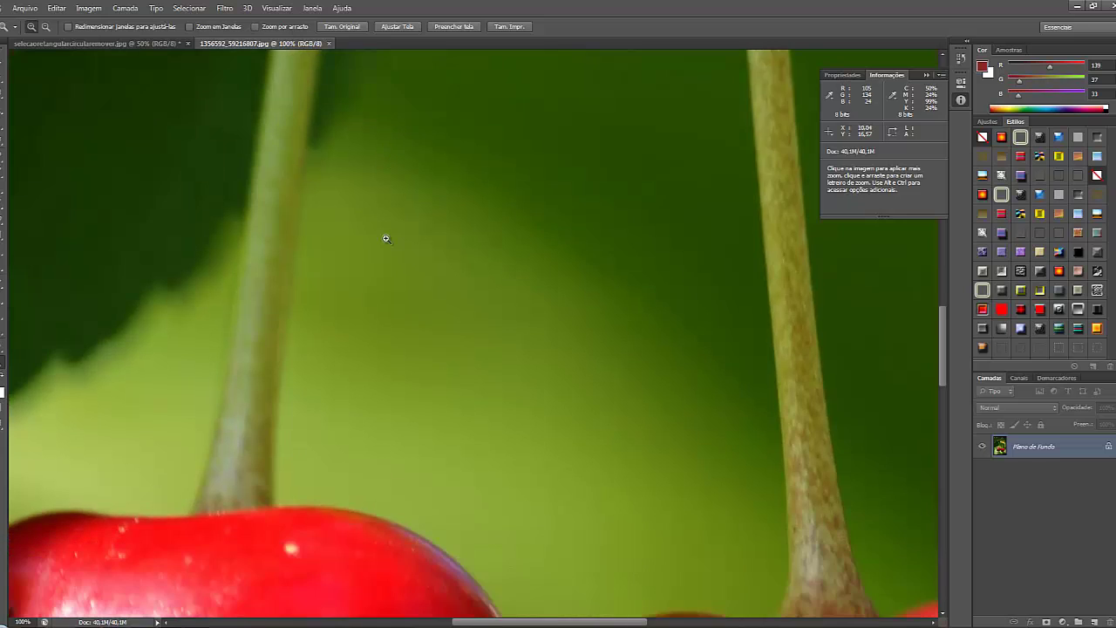
{"action": "scroll", "coordinate": [386, 239], "scroll_direction": "down", "scroll_amount": 5}
{"action": "key", "text": "v"}
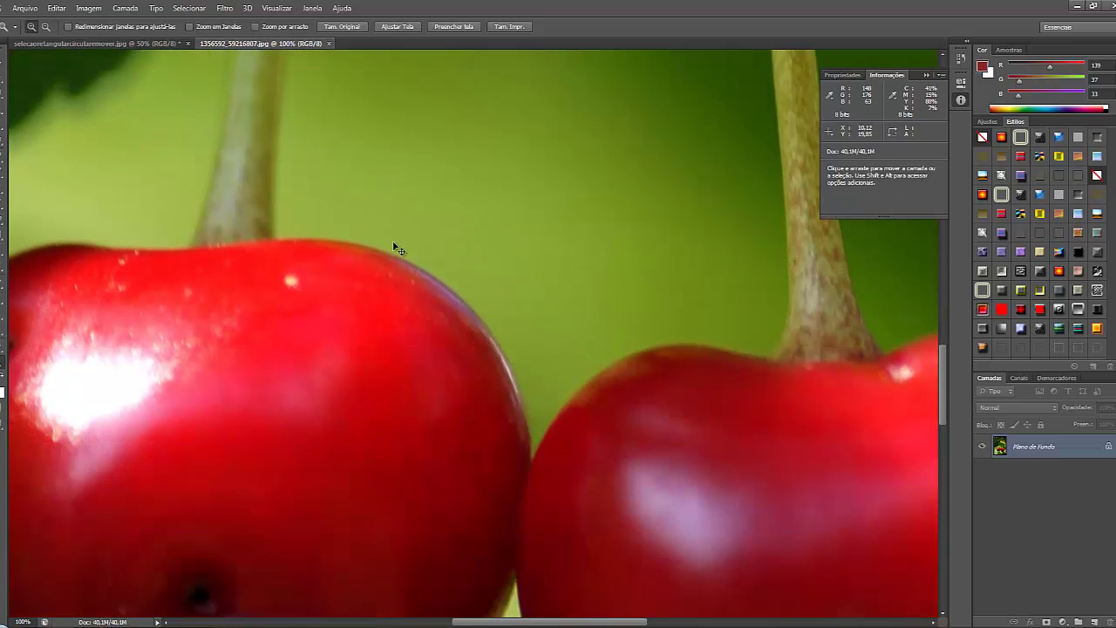
{"action": "key", "text": "z"}
{"action": "left_click", "coordinate": [393, 248], "text": "alt"}
{"action": "scroll", "coordinate": [393, 266], "scroll_direction": "down", "scroll_amount": 3}
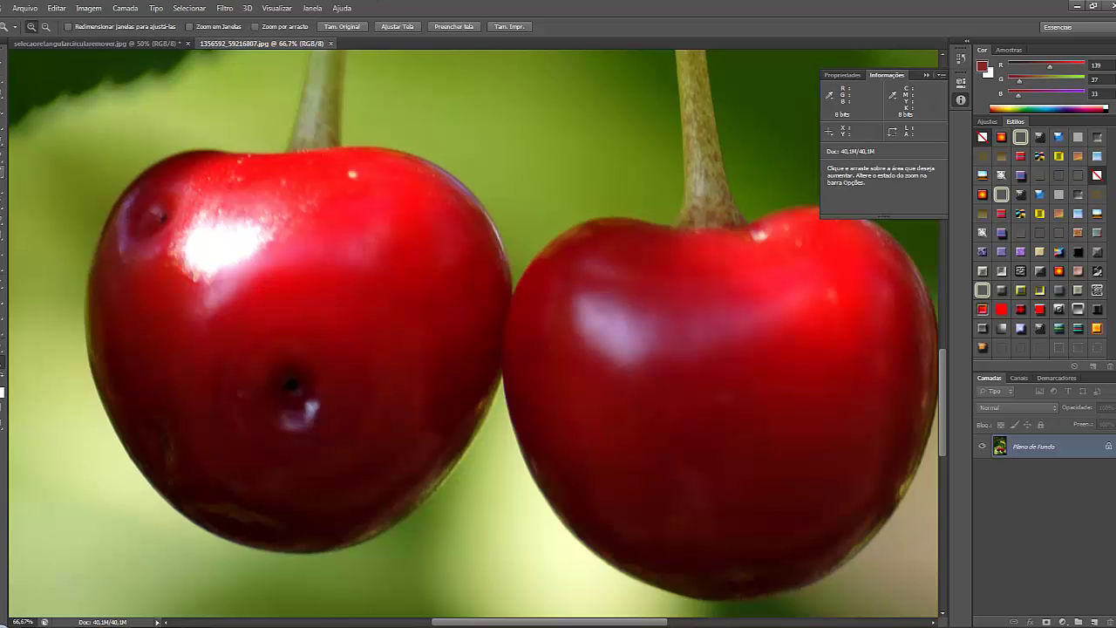
{"action": "right_click", "coordinate": [7, 157]}
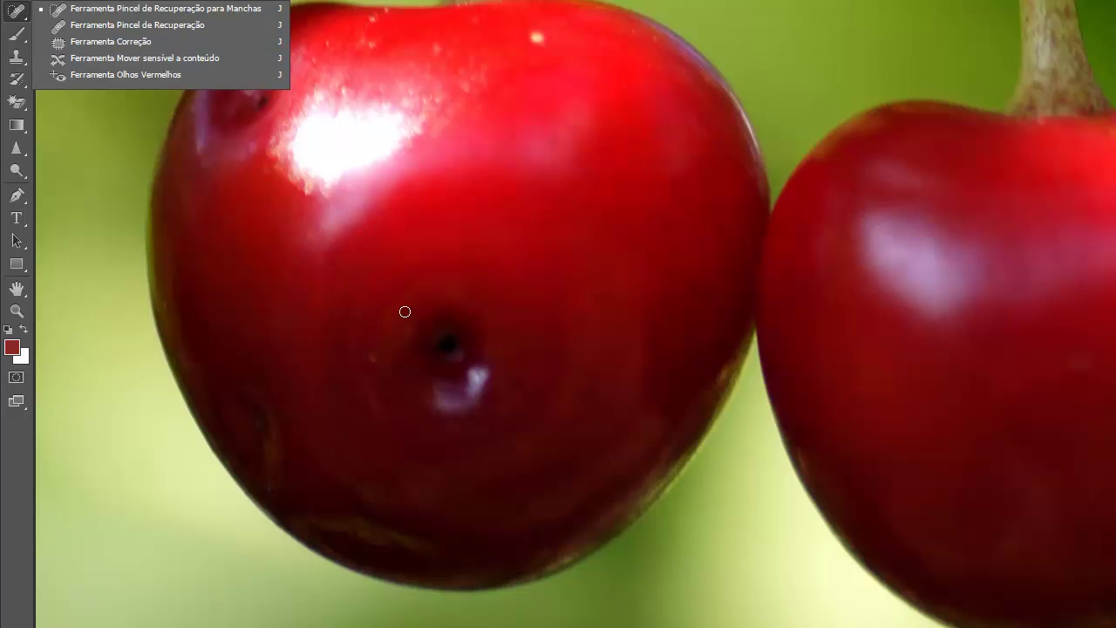
{"action": "mouse_move", "coordinate": [404, 312]}
{"action": "left_mouse_down"}
{"action": "mouse_move", "coordinate": [443, 317]}
{"action": "mouse_move", "coordinate": [467, 364]}
{"action": "mouse_move", "coordinate": [450, 367]}
{"action": "mouse_move", "coordinate": [452, 338]}
{"action": "mouse_move", "coordinate": [442, 336]}
{"action": "mouse_move", "coordinate": [451, 353]}
{"action": "mouse_move", "coordinate": [430, 374]}
{"action": "left_mouse_up"}
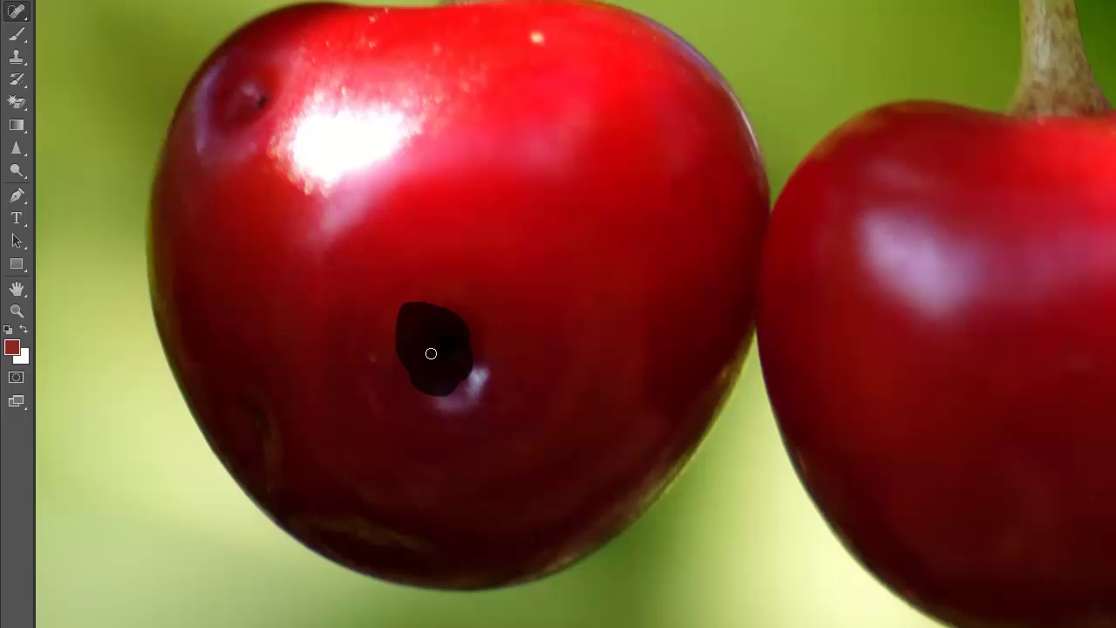
{"action": "mouse_move", "coordinate": [466, 369]}
{"action": "left_mouse_down"}
{"action": "mouse_move", "coordinate": [485, 387]}
{"action": "mouse_move", "coordinate": [446, 372]}
{"action": "mouse_move", "coordinate": [472, 386]}
{"action": "mouse_move", "coordinate": [449, 385]}
{"action": "mouse_move", "coordinate": [481, 385]}
{"action": "mouse_move", "coordinate": [469, 380]}
{"action": "mouse_move", "coordinate": [469, 335]}
{"action": "mouse_move", "coordinate": [477, 392]}
{"action": "mouse_move", "coordinate": [476, 348]}
{"action": "mouse_move", "coordinate": [485, 381]}
{"action": "mouse_move", "coordinate": [461, 404]}
{"action": "mouse_move", "coordinate": [427, 386]}
{"action": "mouse_move", "coordinate": [461, 402]}
{"action": "mouse_move", "coordinate": [480, 371]}
{"action": "mouse_move", "coordinate": [441, 419]}
{"action": "mouse_move", "coordinate": [411, 399]}
{"action": "mouse_move", "coordinate": [439, 410]}
{"action": "mouse_move", "coordinate": [477, 373]}
{"action": "mouse_move", "coordinate": [433, 412]}
{"action": "mouse_move", "coordinate": [411, 378]}
{"action": "mouse_move", "coordinate": [452, 409]}
{"action": "mouse_move", "coordinate": [482, 383]}
{"action": "left_mouse_up"}
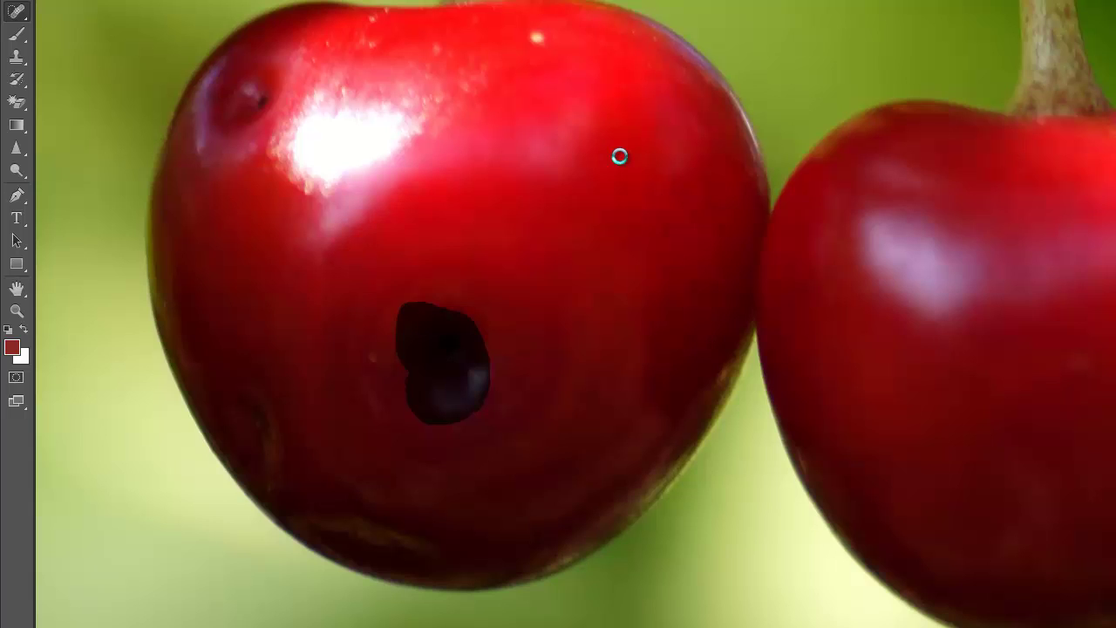
Undo the Spot Healing Brush retouching on the left cherry
{"action": "key", "text": "ctrl+z"}
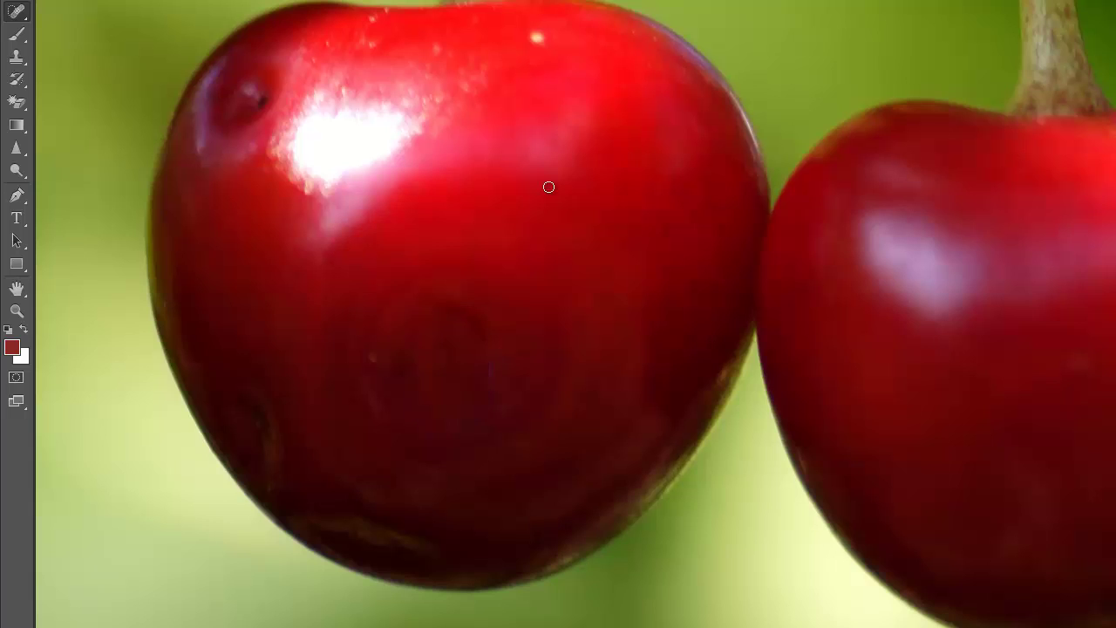
{"action": "mouse_move", "coordinate": [445, 304]}
{"action": "left_mouse_down"}
{"action": "mouse_move", "coordinate": [484, 356]}
{"action": "mouse_move", "coordinate": [482, 412]}
{"action": "mouse_move", "coordinate": [436, 435]}
{"action": "mouse_move", "coordinate": [390, 418]}
{"action": "mouse_move", "coordinate": [372, 369]}
{"action": "mouse_move", "coordinate": [371, 342]}
{"action": "mouse_move", "coordinate": [398, 321]}
{"action": "mouse_move", "coordinate": [450, 319]}
{"action": "left_mouse_up"}
{"action": "key", "text": "ctrl+alt+z"}
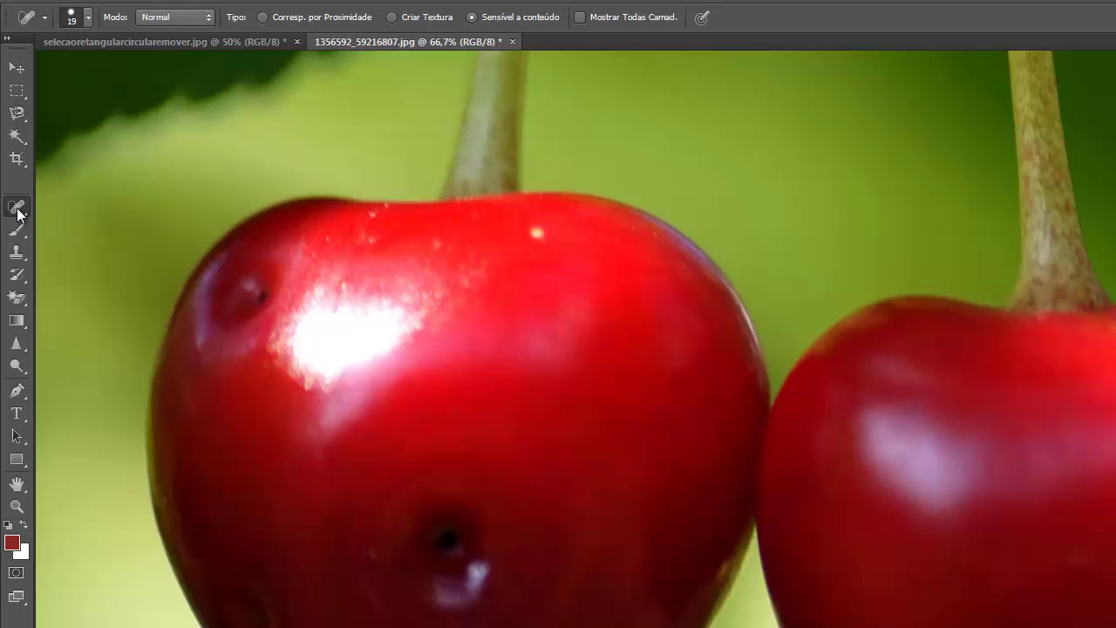
Switch to the Healing Brush at size 175 and try to paint over the left cherry's hole without a source point
{"action": "right_click", "coordinate": [15, 15]}
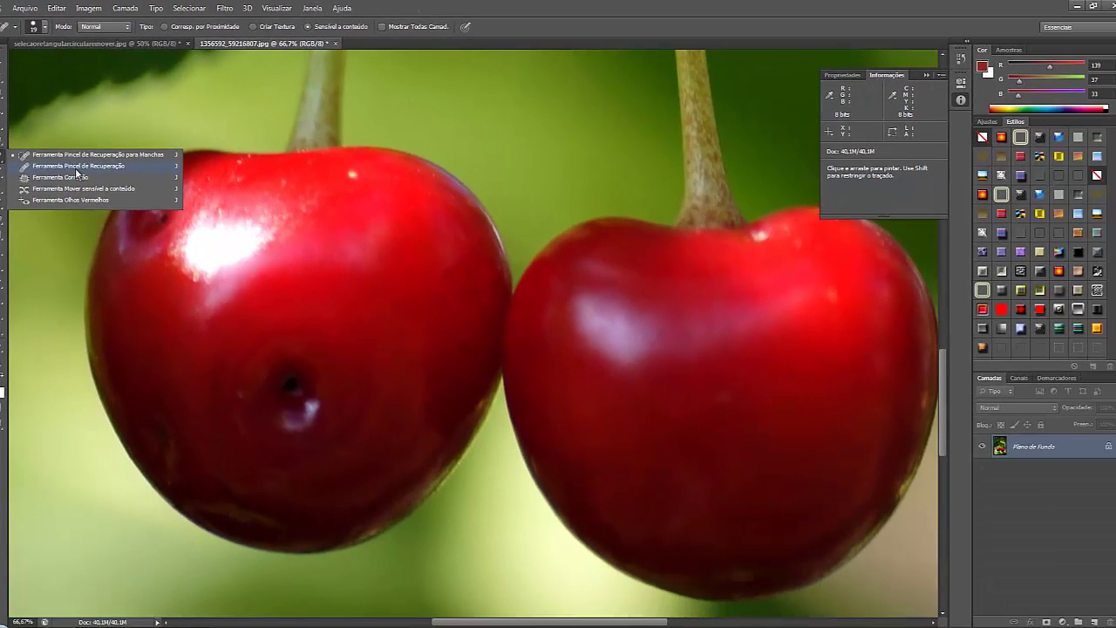
{"action": "left_click", "coordinate": [137, 241]}
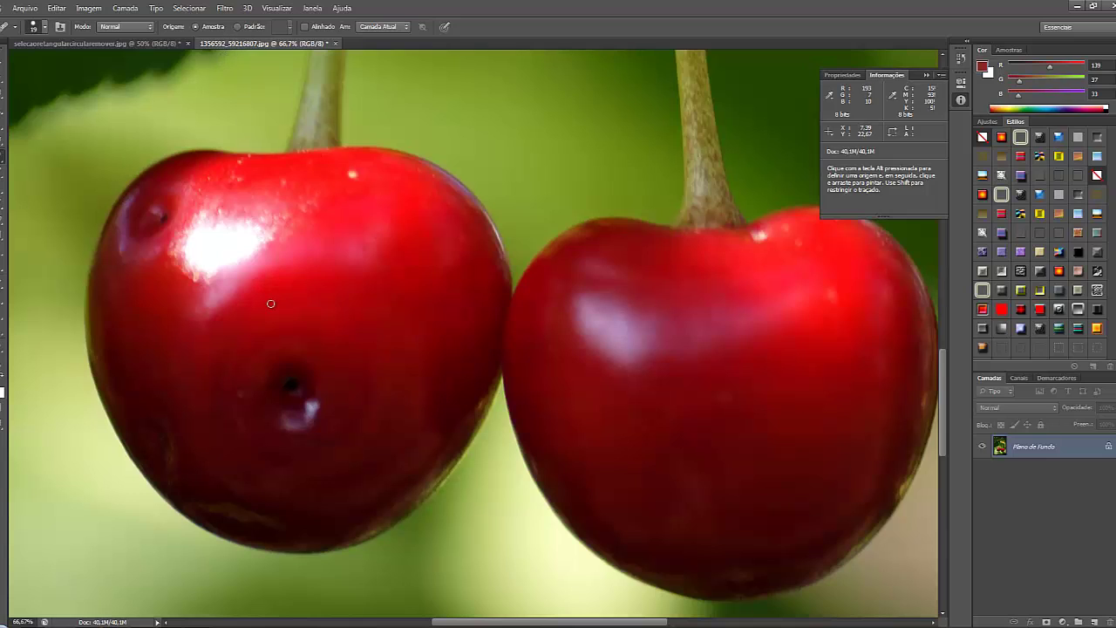
{"action": "key", "text": "bracketright"}
{"action": "key", "text": "bracketright"}
{"action": "key", "text": "bracketright"}
{"action": "key", "text": "bracketright"}
{"action": "key", "text": "bracketright"}
{"action": "key", "text": "bracketright"}
{"action": "key", "text": "bracketright"}
{"action": "key", "text": "bracketright"}
{"action": "key", "text": "bracketright"}
{"action": "key", "text": "bracketright"}
{"action": "key", "text": "bracketright"}
{"action": "key", "text": "bracketright"}
{"action": "left_click", "coordinate": [294, 379]}
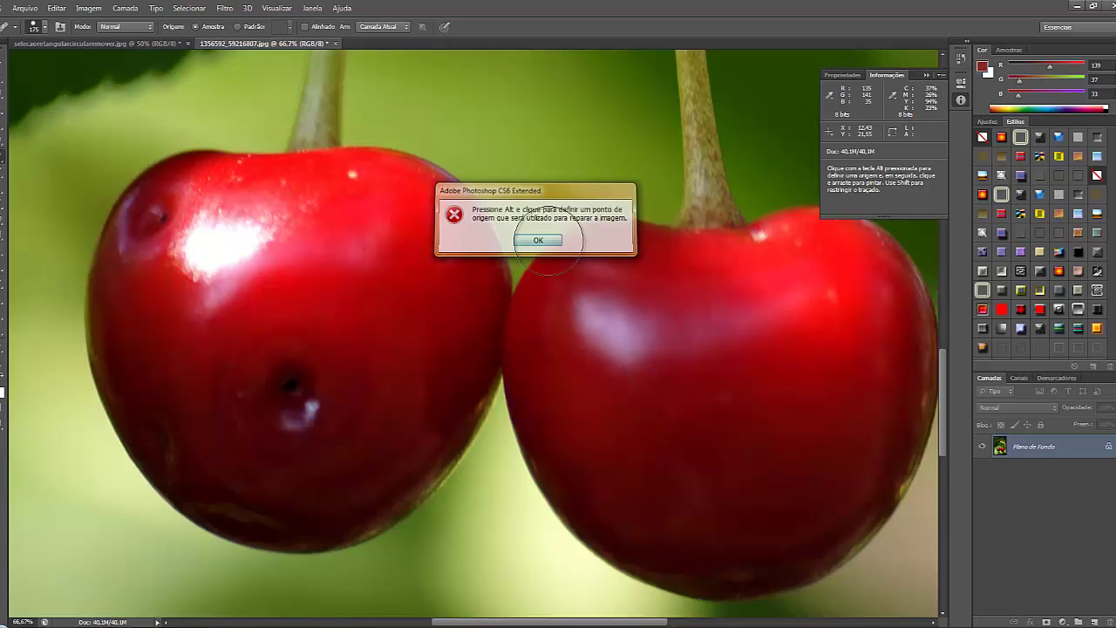
{"action": "left_click", "coordinate": [538, 240]}
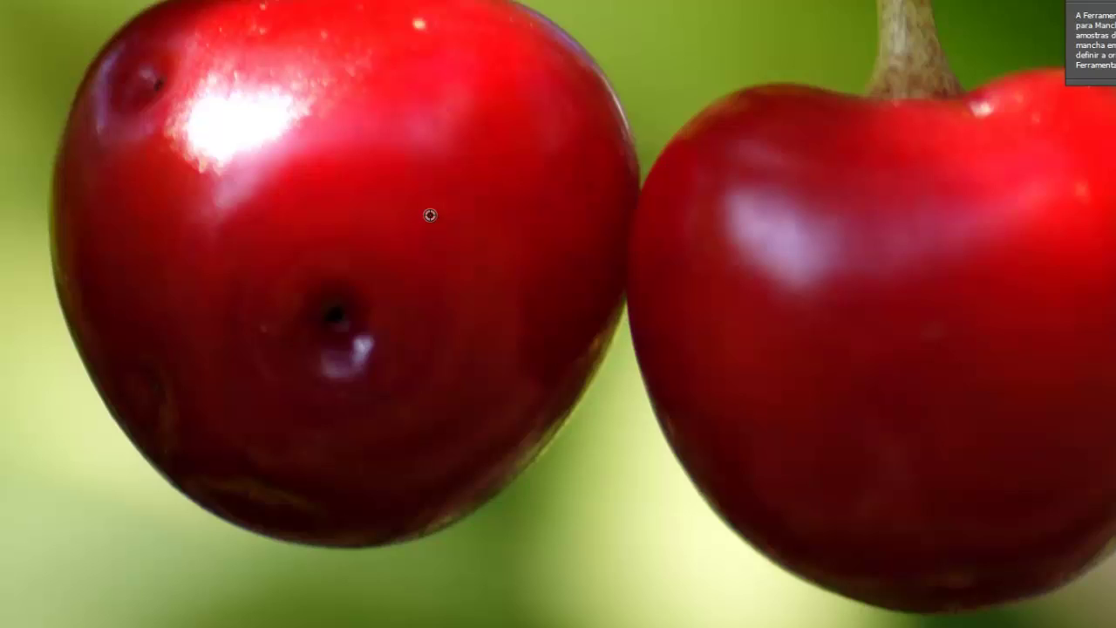
Sample clean red skin on the left cherry as the source and paint over the dark hole with the Healing Brush
{"action": "left_click", "coordinate": [359, 309], "text": "alt"}
{"action": "left_click", "coordinate": [340, 375]}
{"action": "mouse_move", "coordinate": [387, 311]}
{"action": "left_mouse_down"}
{"action": "mouse_move", "coordinate": [330, 325]}
{"action": "mouse_move", "coordinate": [352, 295]}
{"action": "mouse_move", "coordinate": [387, 335]}
{"action": "mouse_move", "coordinate": [326, 332]}
{"action": "mouse_move", "coordinate": [351, 296]}
{"action": "left_mouse_up"}
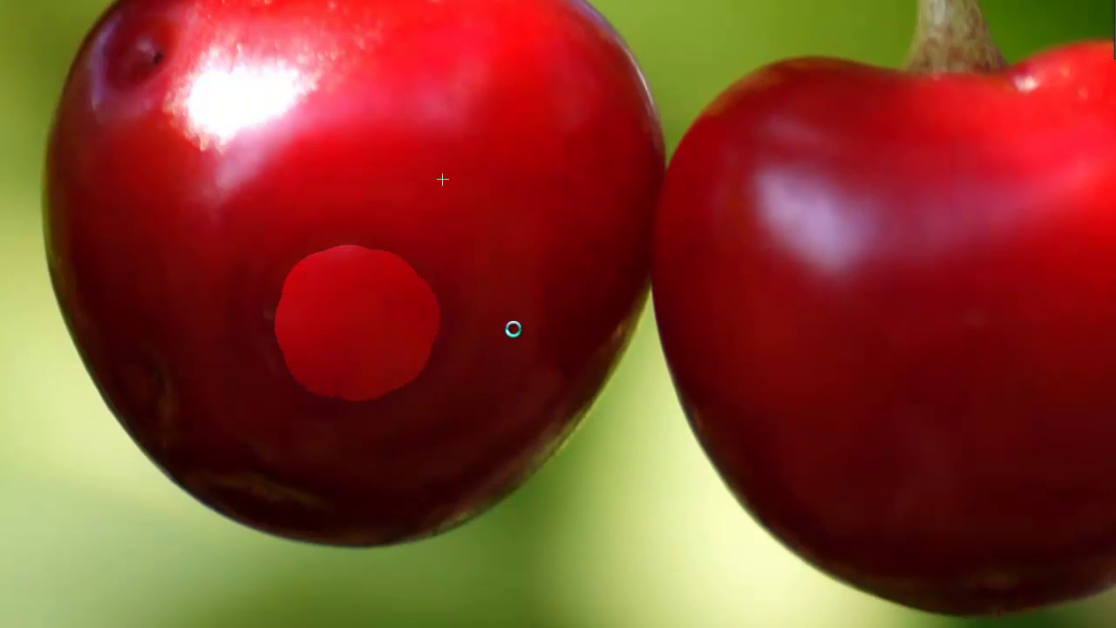
{"action": "key", "text": "ctrl+z"}
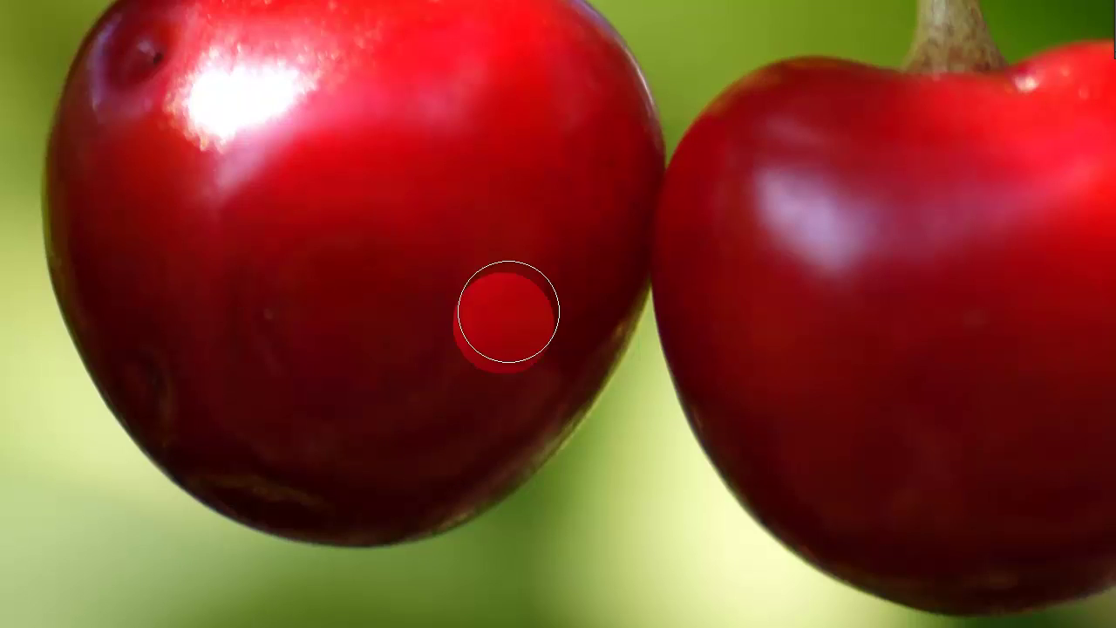
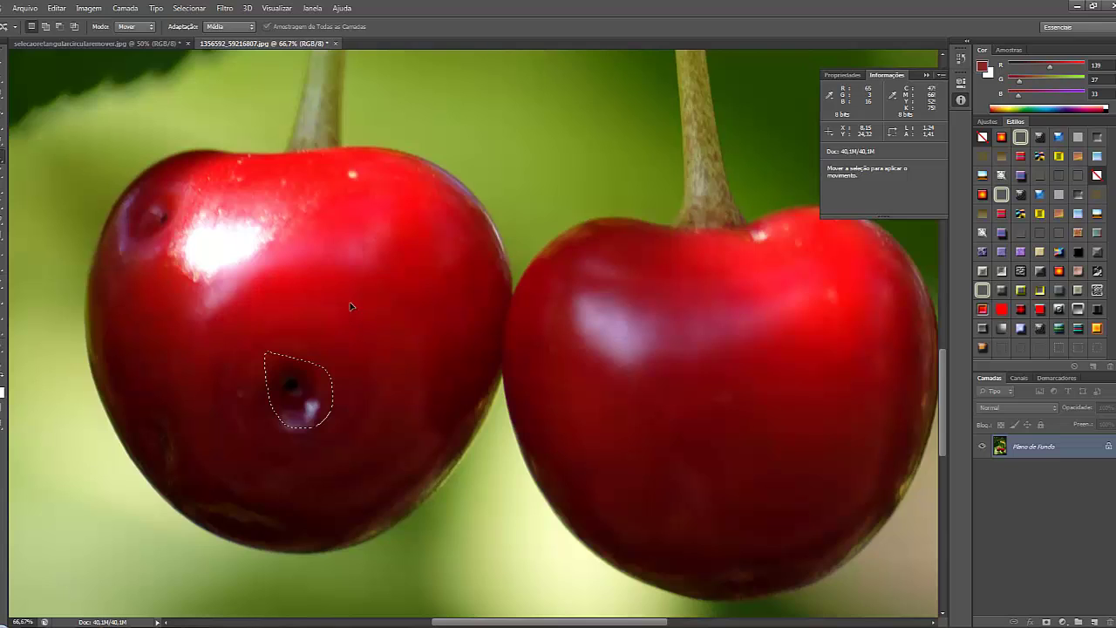
Move the selected hole slightly up and right on the left cherry with Content-Aware Move at medium adaptation, and view the Fill settings
{"action": "left_click_drag", "start_coordinate": [320, 433], "coordinate": [355, 386]}
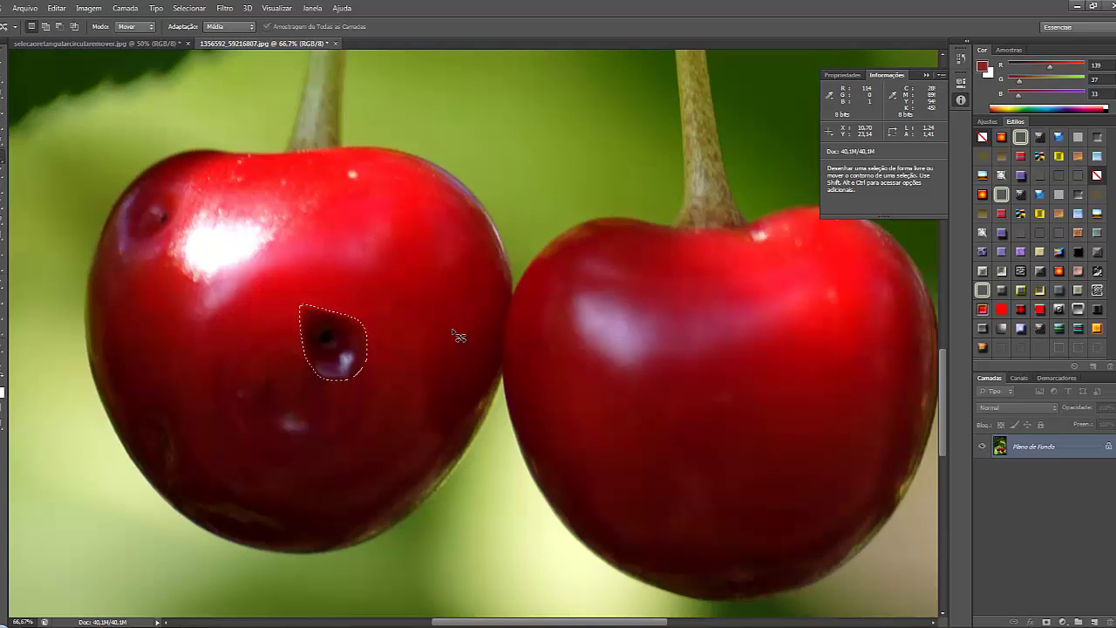
{"action": "key", "text": "shift+F5"}
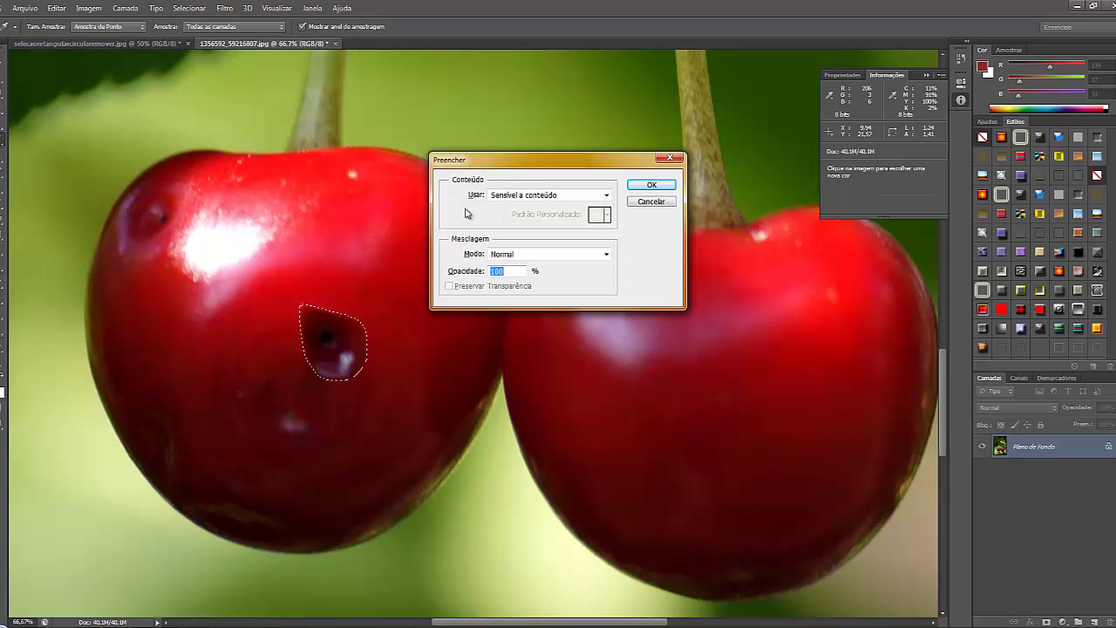
{"action": "left_click", "coordinate": [670, 204]}
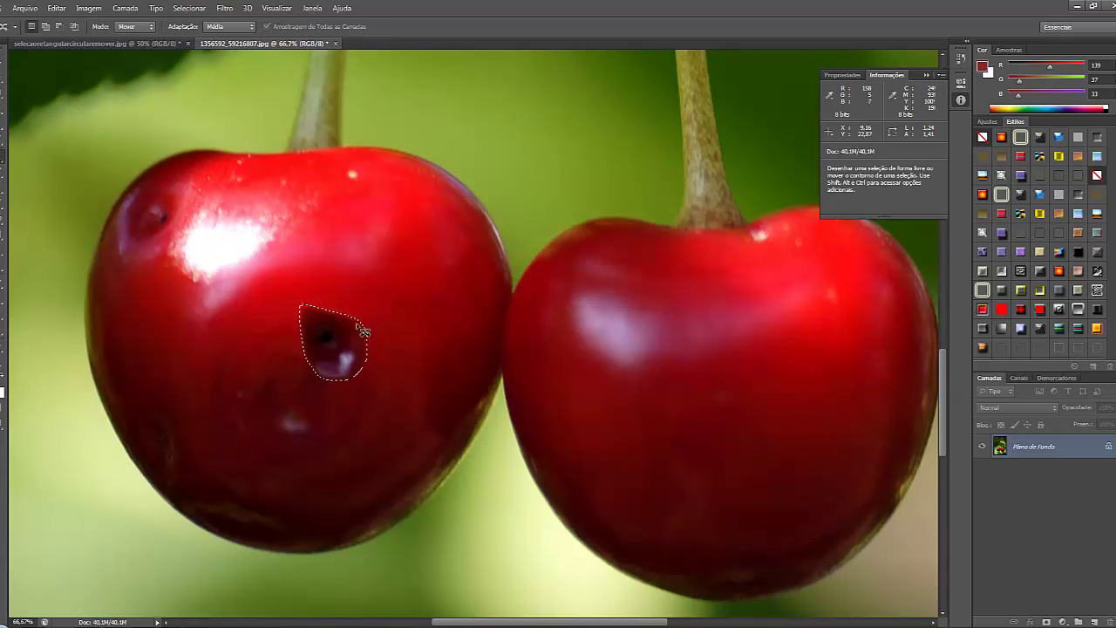
Move the selected hole with Content-Aware Move toward the left cherry's upper right and on to its lower edge
{"action": "left_click_drag", "start_coordinate": [364, 319], "coordinate": [447, 228]}
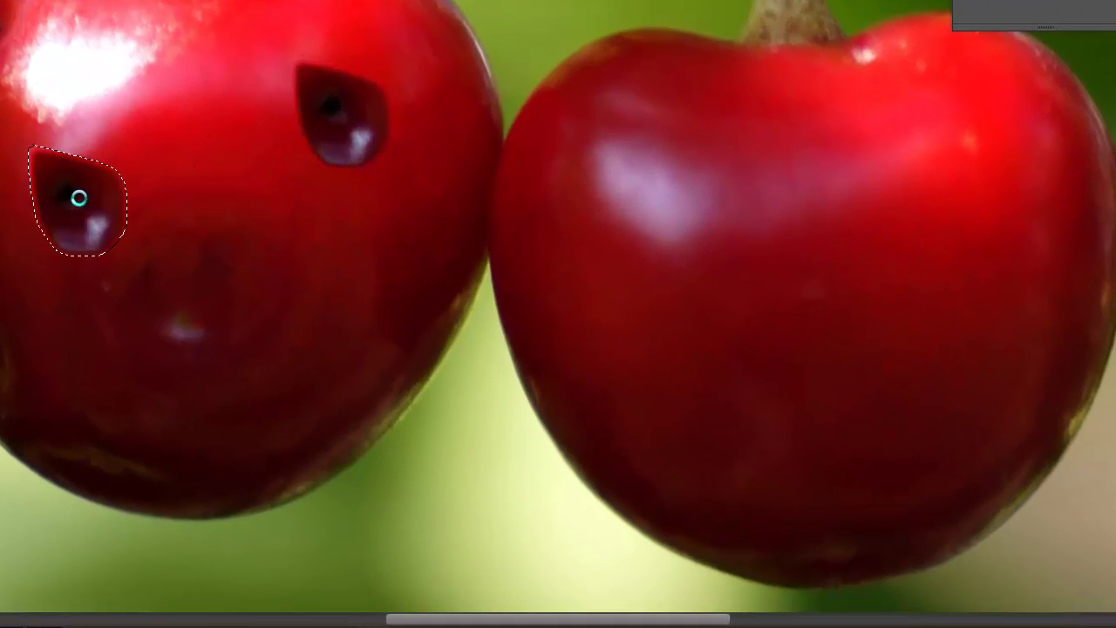
{"action": "left_click_drag", "start_coordinate": [114, 249], "coordinate": [222, 448]}
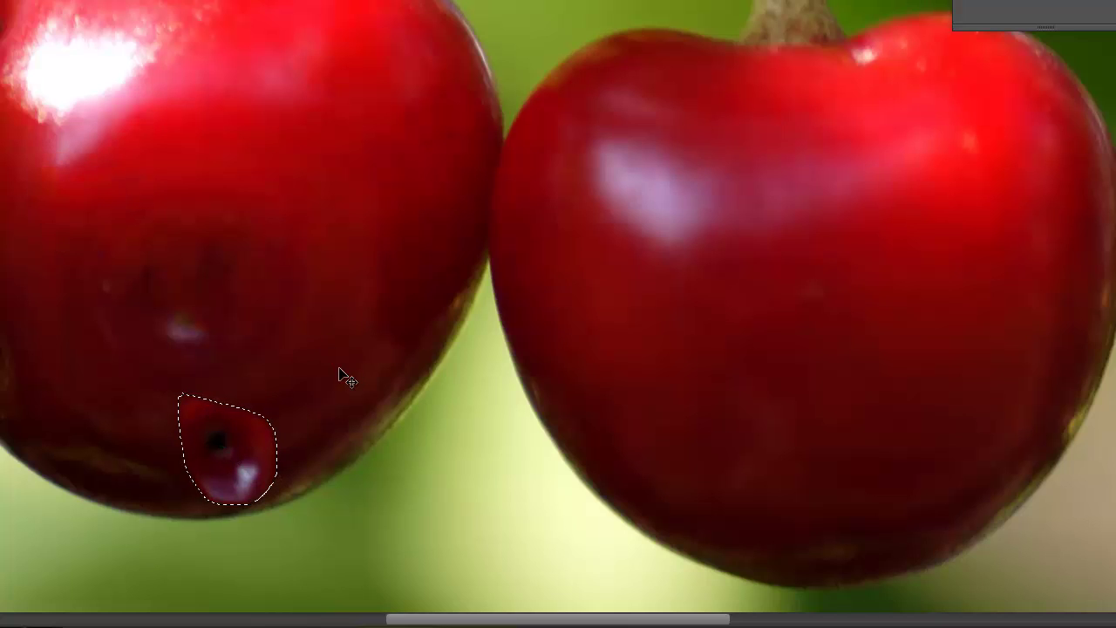
Undo the Content-Aware moves of the left cherry's hole and the selection around it
{"action": "key", "text": "ctrl+z"}
{"action": "key", "text": "ctrl+z"}
{"action": "key", "text": "ctrl+alt+z"}
{"action": "key", "text": "ctrl+alt+z"}
{"action": "key", "text": "ctrl+alt+z"}
{"action": "key", "text": "ctrl+alt+z"}
{"action": "key", "text": "ctrl+alt+z"}
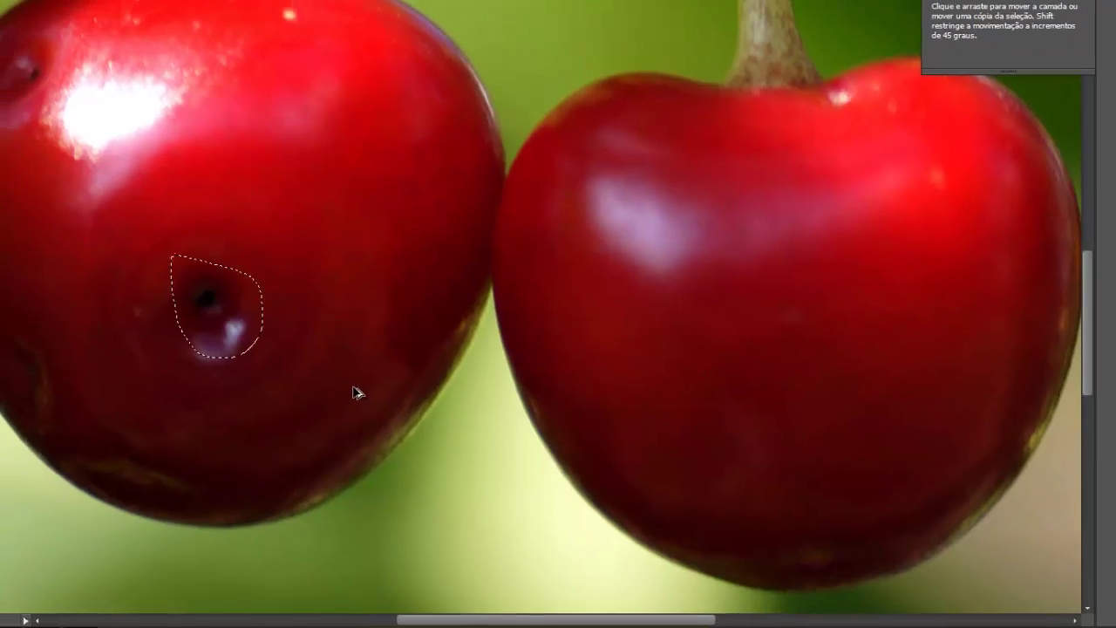
Switch to the Red Eye tool and open the vermelho image from the Imagens pra Tutorial folder
{"action": "right_click", "coordinate": [3, 157]}
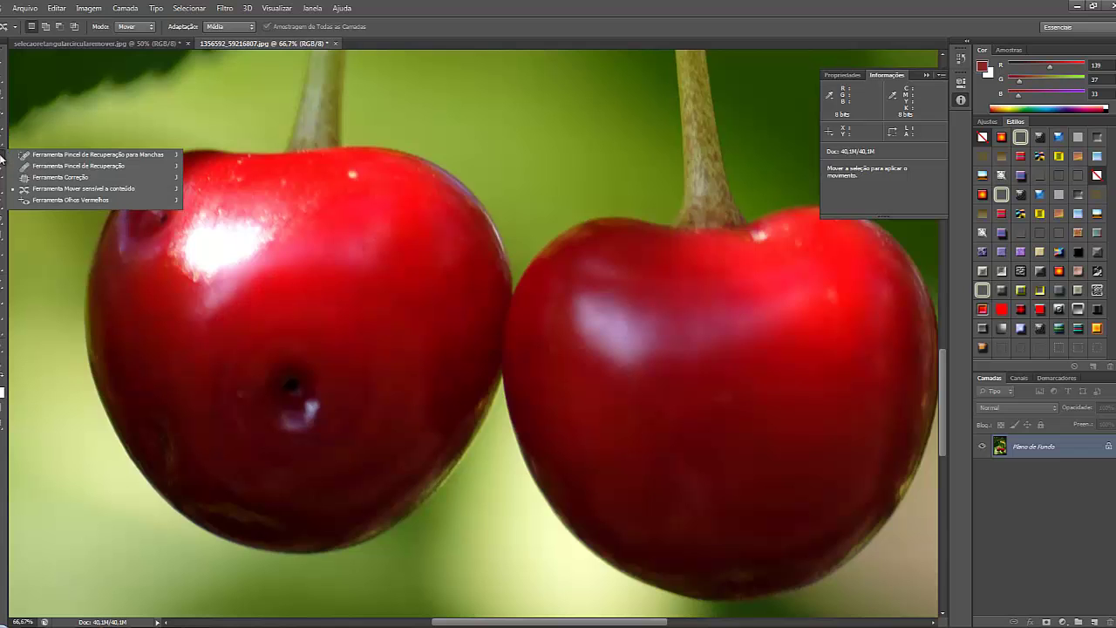
{"action": "left_click", "coordinate": [52, 201]}
{"action": "left_click", "coordinate": [25, 7]}
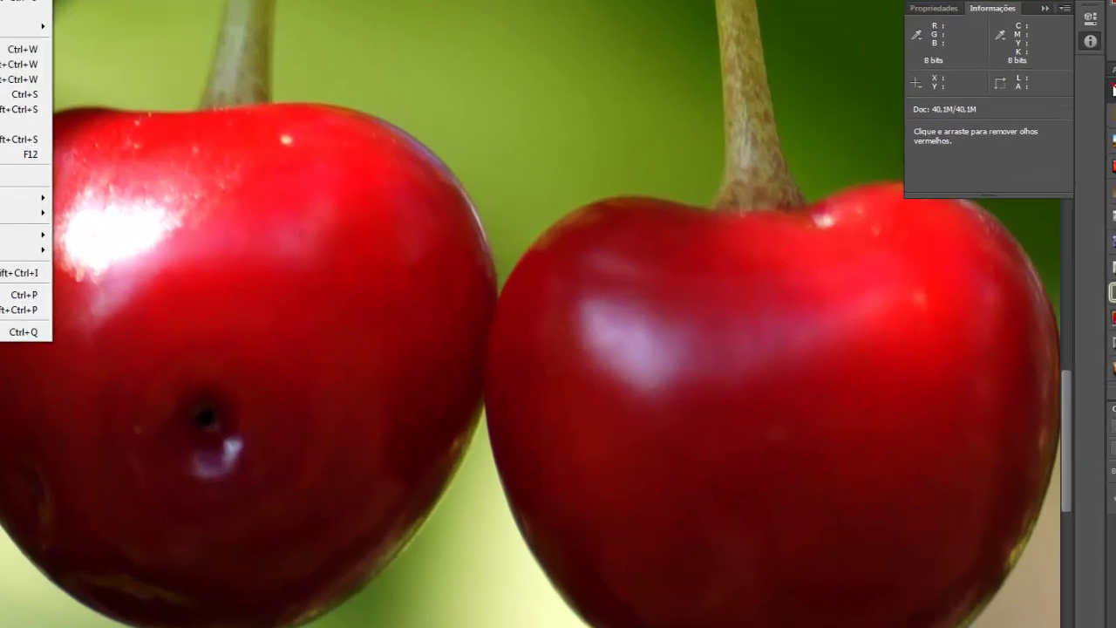
{"action": "key", "text": "ctrl+o"}
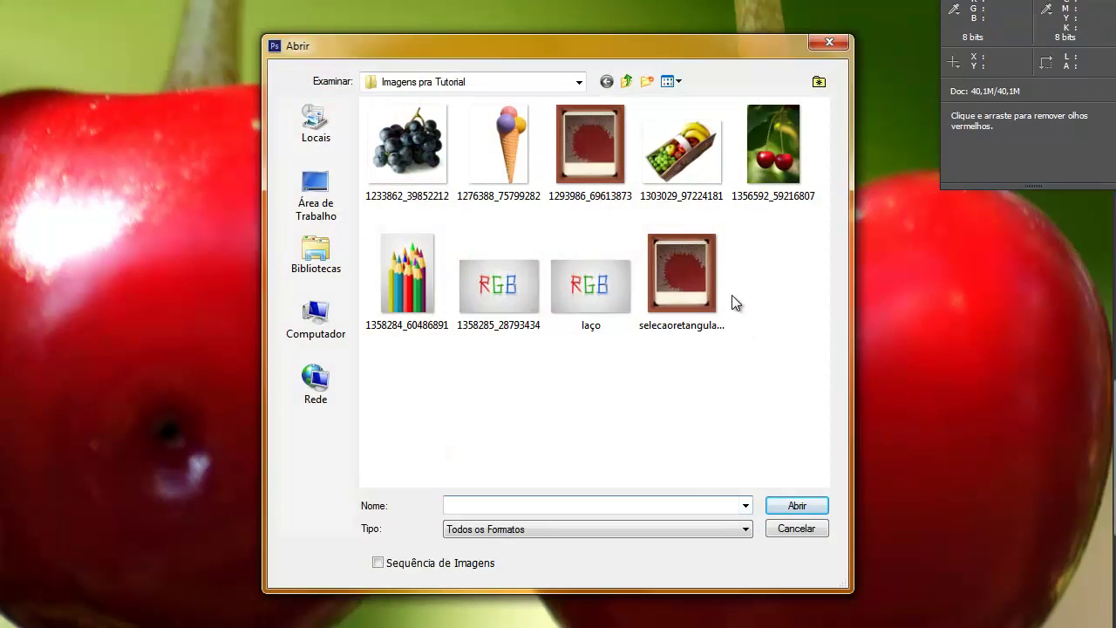
{"action": "left_click", "coordinate": [625, 80]}
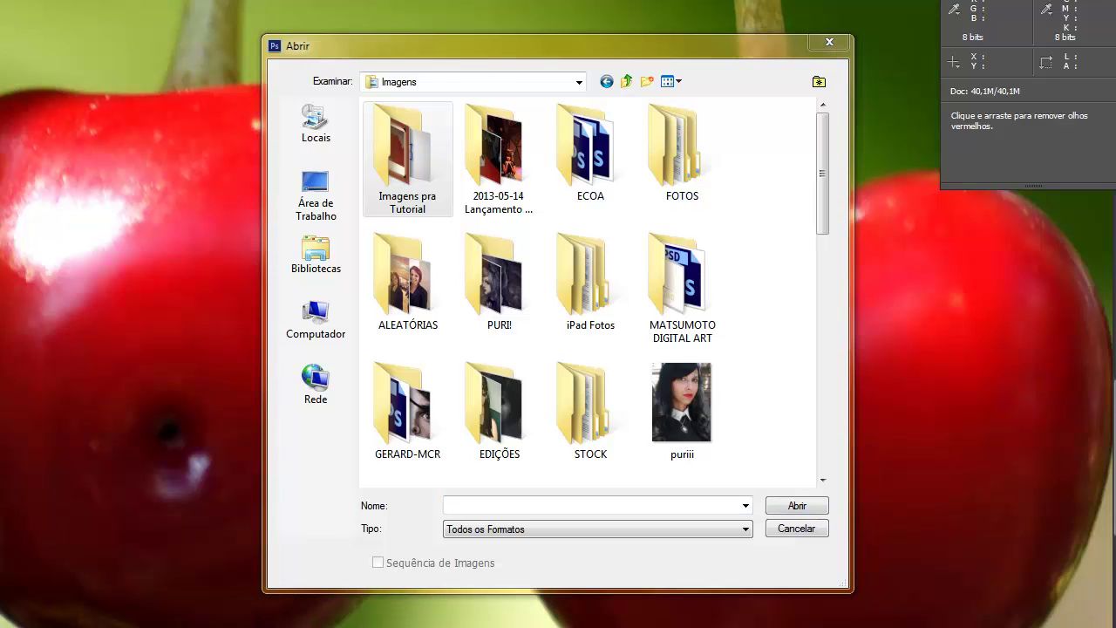
{"action": "double_click", "coordinate": [407, 157]}
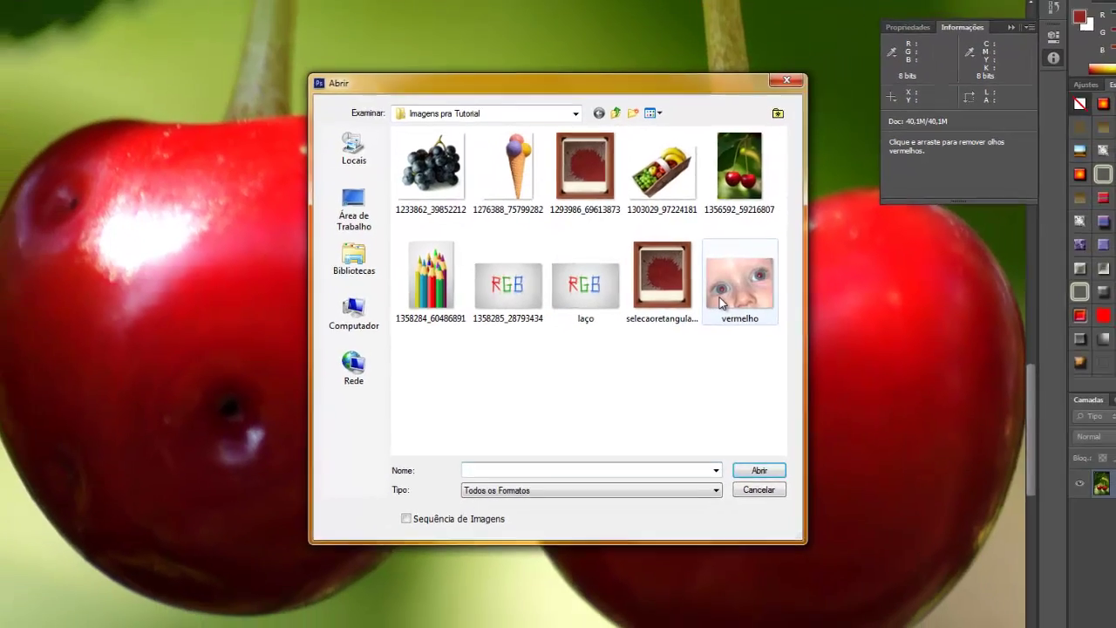
{"action": "double_click", "coordinate": [740, 283]}
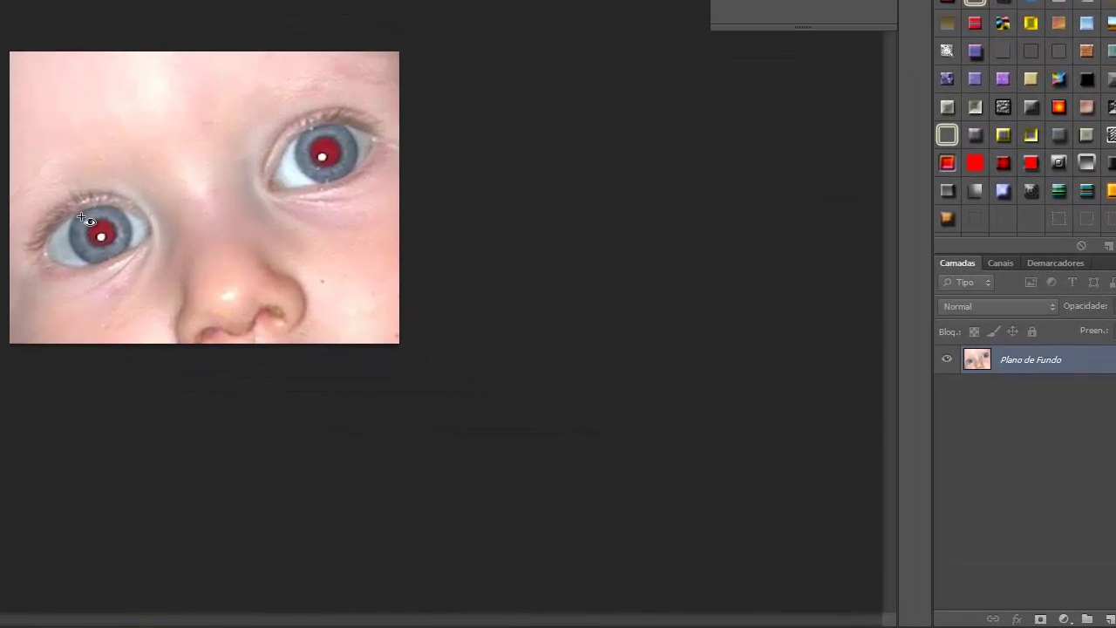
Remove the red from the left eye with pupil size and darken amount at 50%, and undo it
{"action": "left_click_drag", "start_coordinate": [81, 216], "coordinate": [122, 249]}
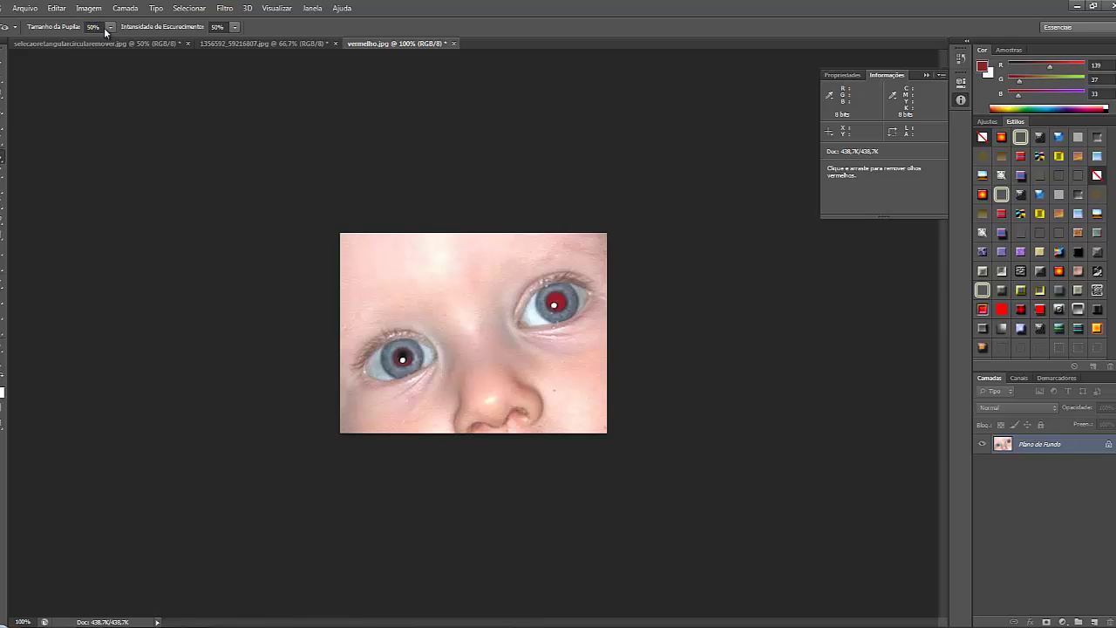
{"action": "left_click", "coordinate": [57, 8]}
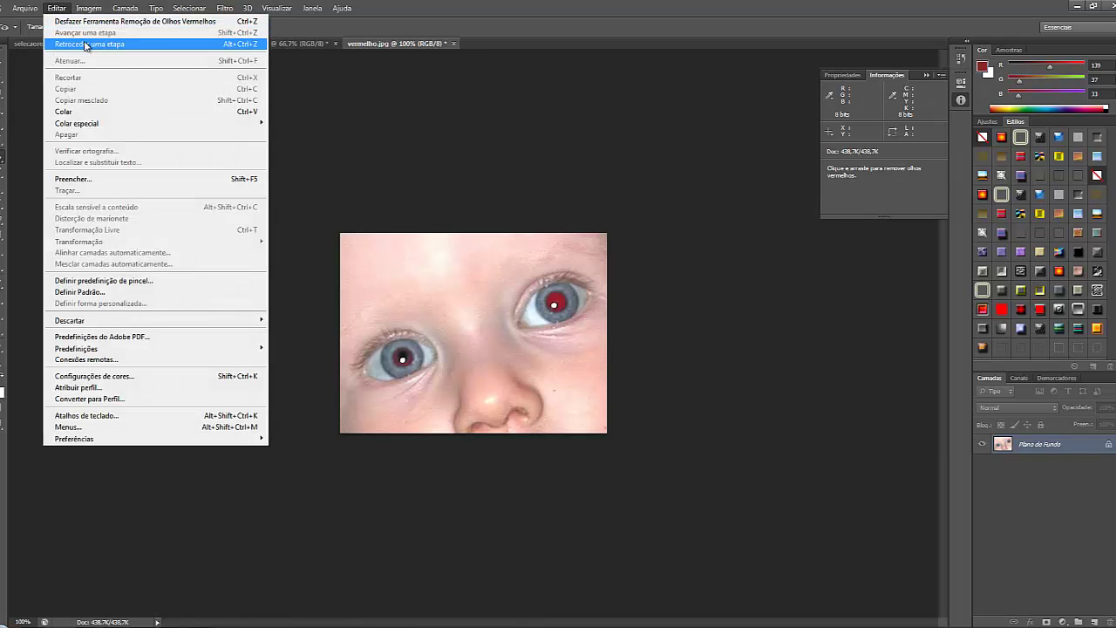
{"action": "left_click", "coordinate": [85, 44]}
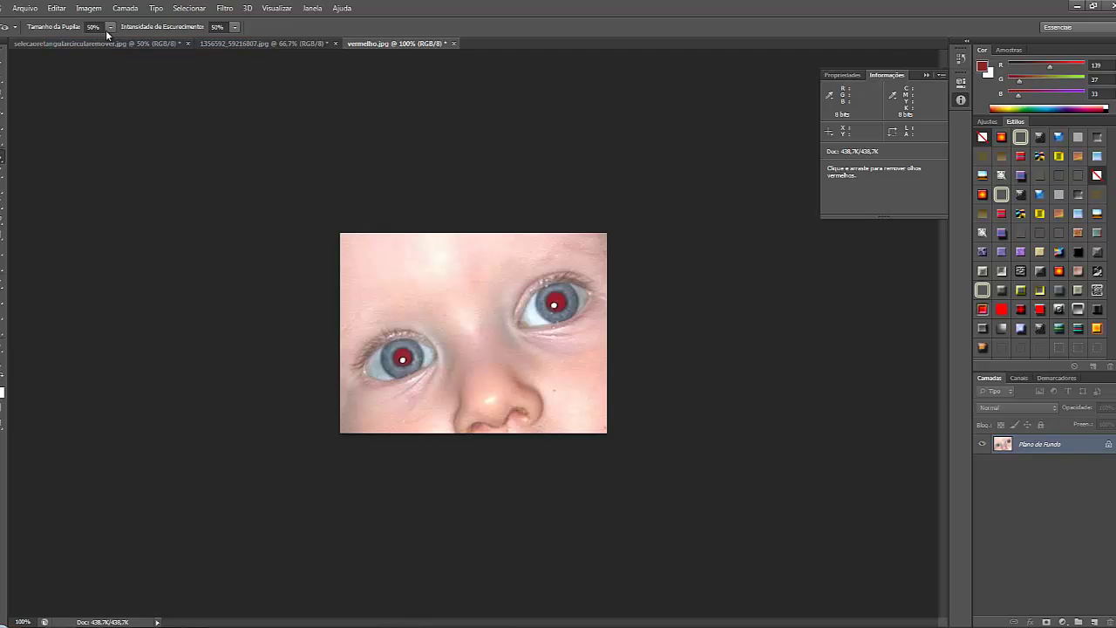
Set the Red Eye tool's pupil size to 67% and darken amount to 34%, and remove the red from both eyes
{"action": "left_click", "coordinate": [109, 29]}
{"action": "left_click", "coordinate": [234, 29]}
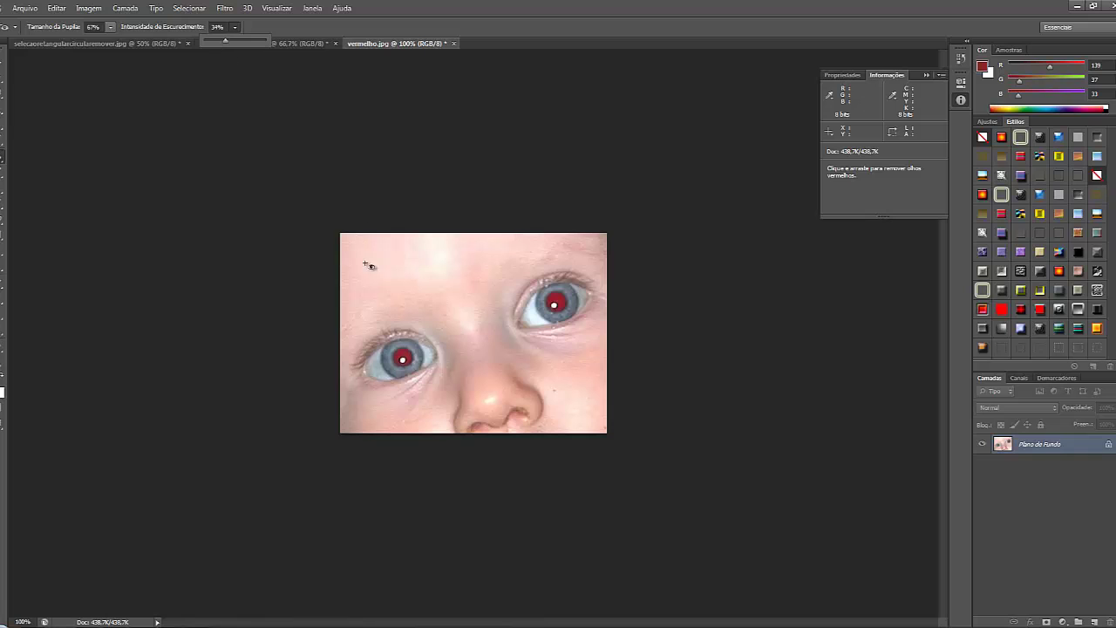
{"action": "left_click", "coordinate": [390, 347]}
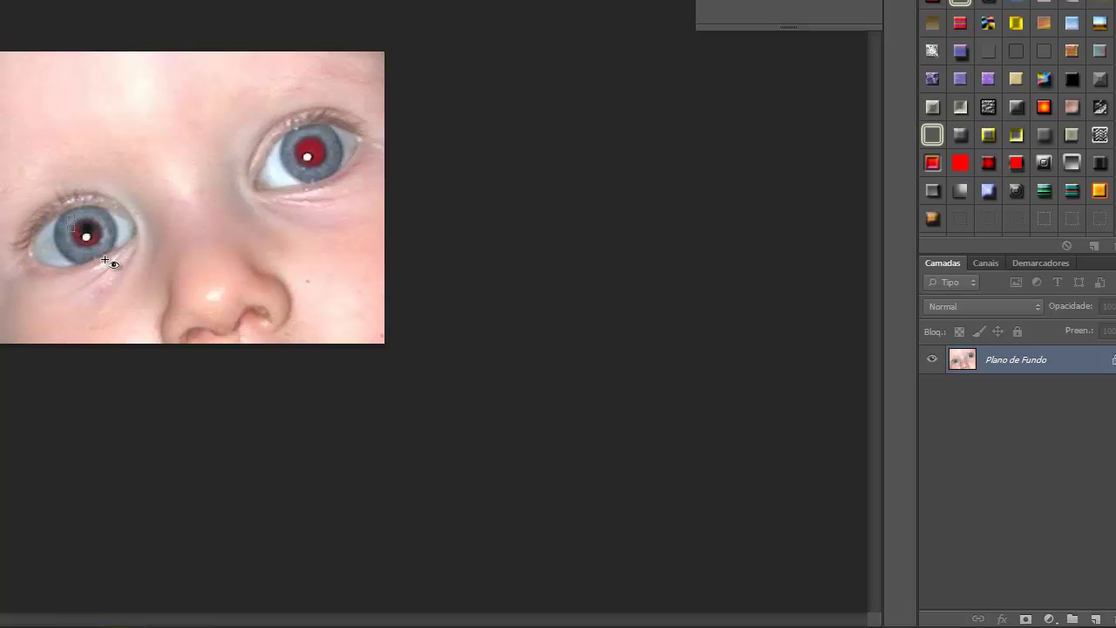
{"action": "left_click", "coordinate": [85, 240]}
{"action": "left_click_drag", "start_coordinate": [282, 128], "coordinate": [328, 171]}
{"action": "left_click_drag", "start_coordinate": [58, 193], "coordinate": [127, 277]}
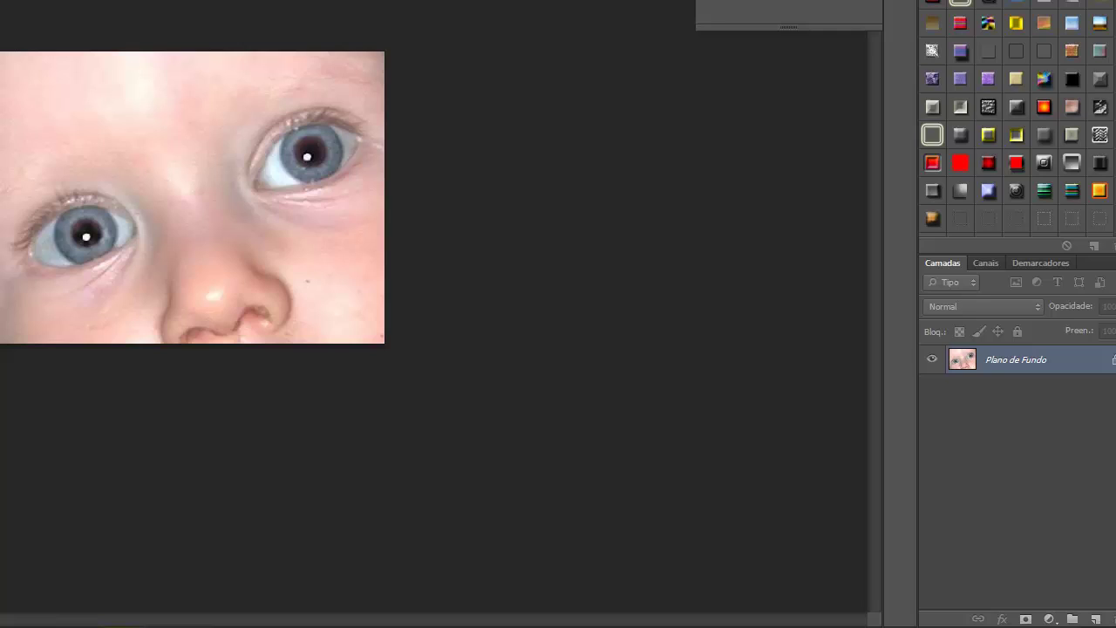
Close vermelho.jpg without saving and switch to the Brush tool on the cherries image
{"action": "left_click", "coordinate": [452, 43]}
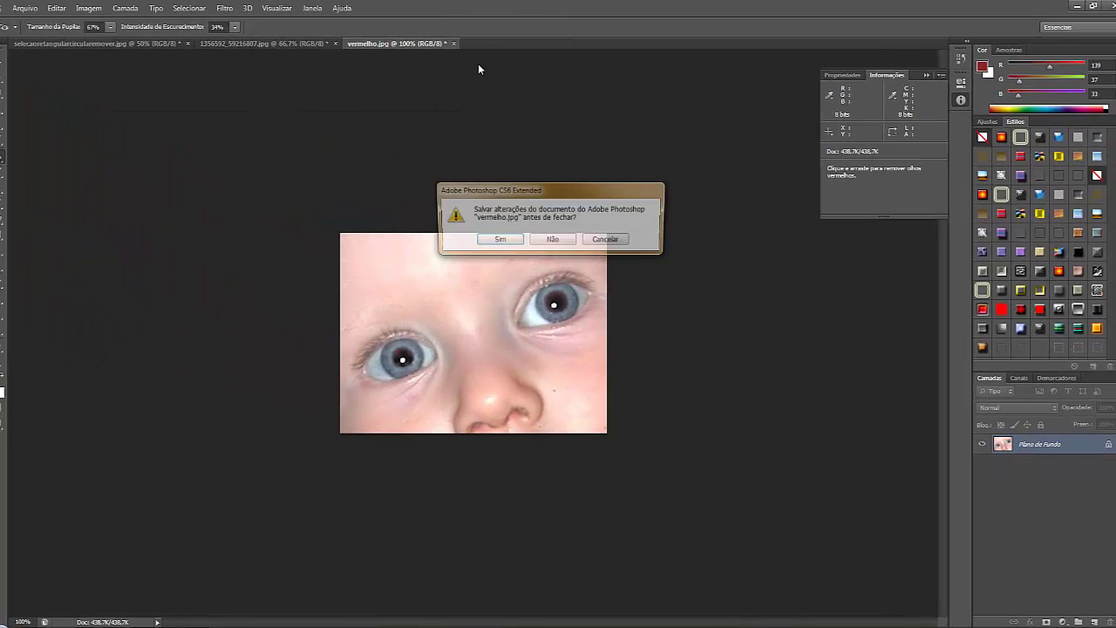
{"action": "left_click", "coordinate": [562, 239]}
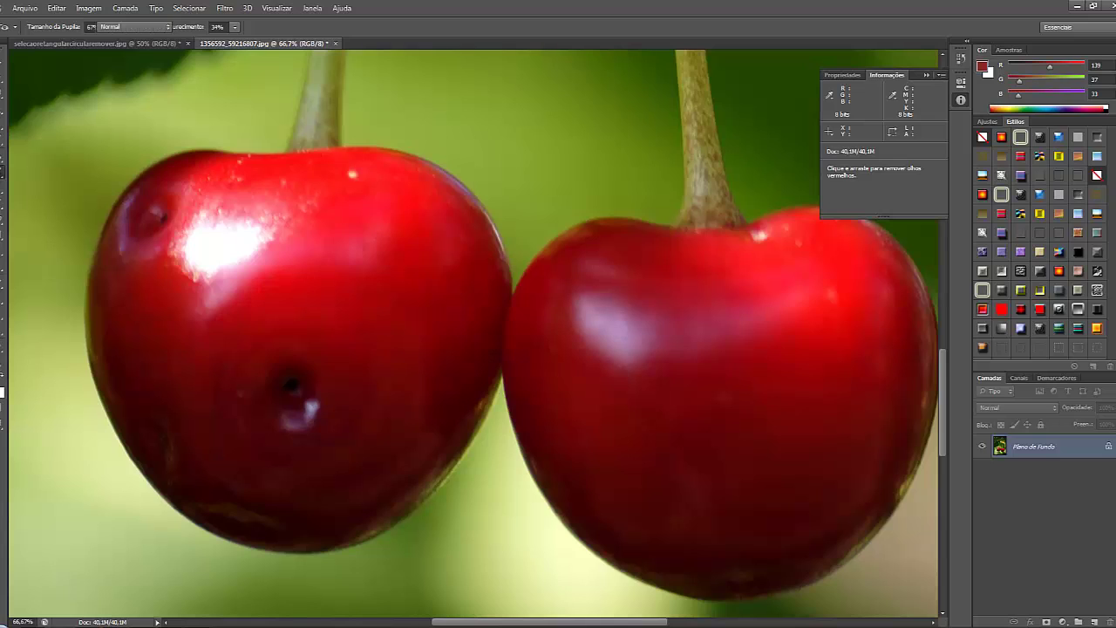
{"action": "right_click", "coordinate": [2, 157]}
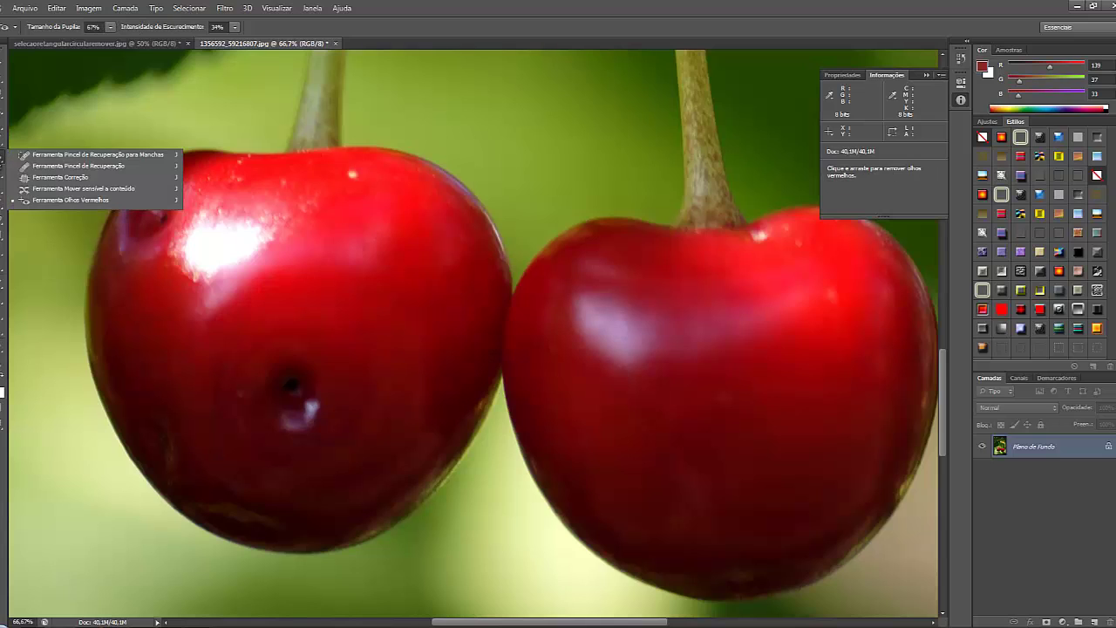
{"action": "left_click", "coordinate": [2, 176]}
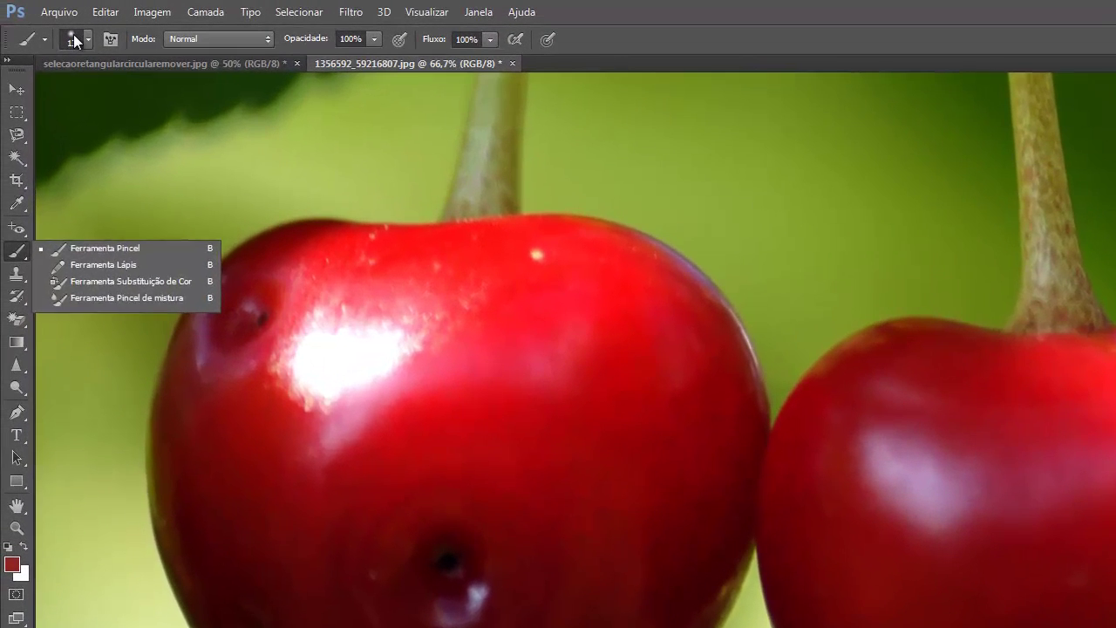
Enlarge the brush preset picker and look through the installed brush tips
{"action": "left_click", "coordinate": [35, 28]}
{"action": "left_click", "coordinate": [35, 28]}
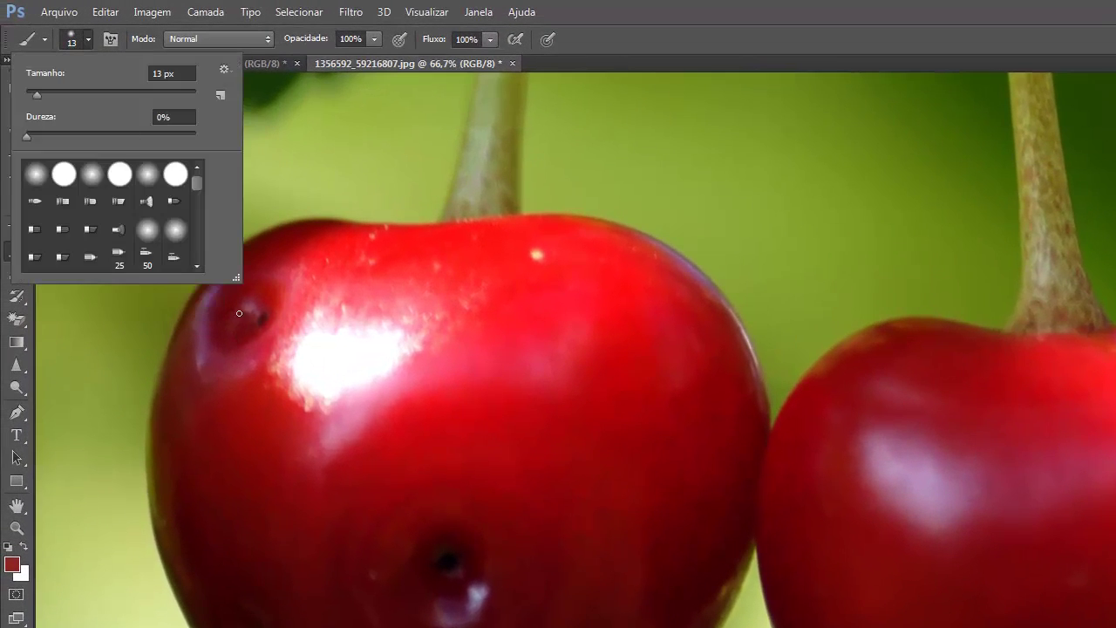
{"action": "left_click_drag", "start_coordinate": [235, 278], "coordinate": [276, 566]}
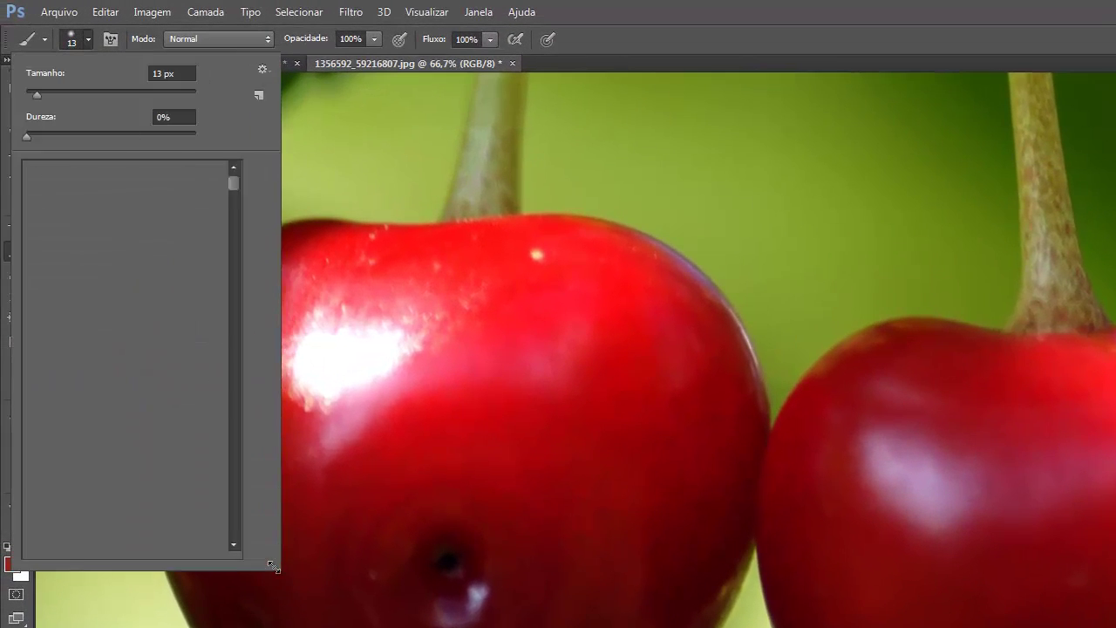
{"action": "scroll", "coordinate": [197, 354], "scroll_direction": "down", "scroll_amount": 5}
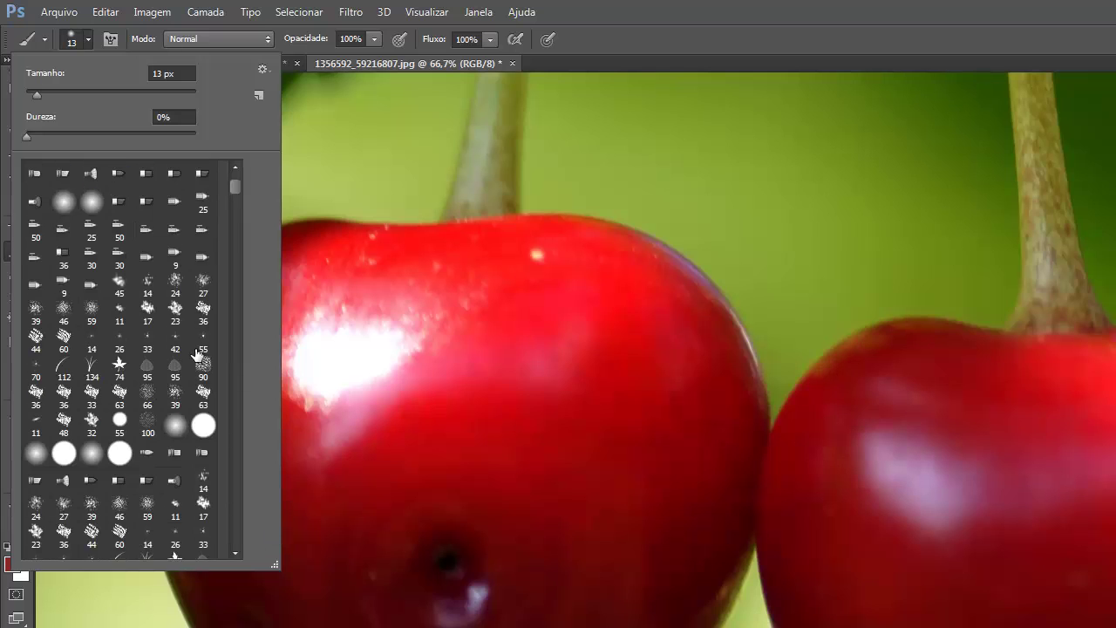
{"action": "scroll", "coordinate": [197, 354], "scroll_direction": "down", "scroll_amount": 10}
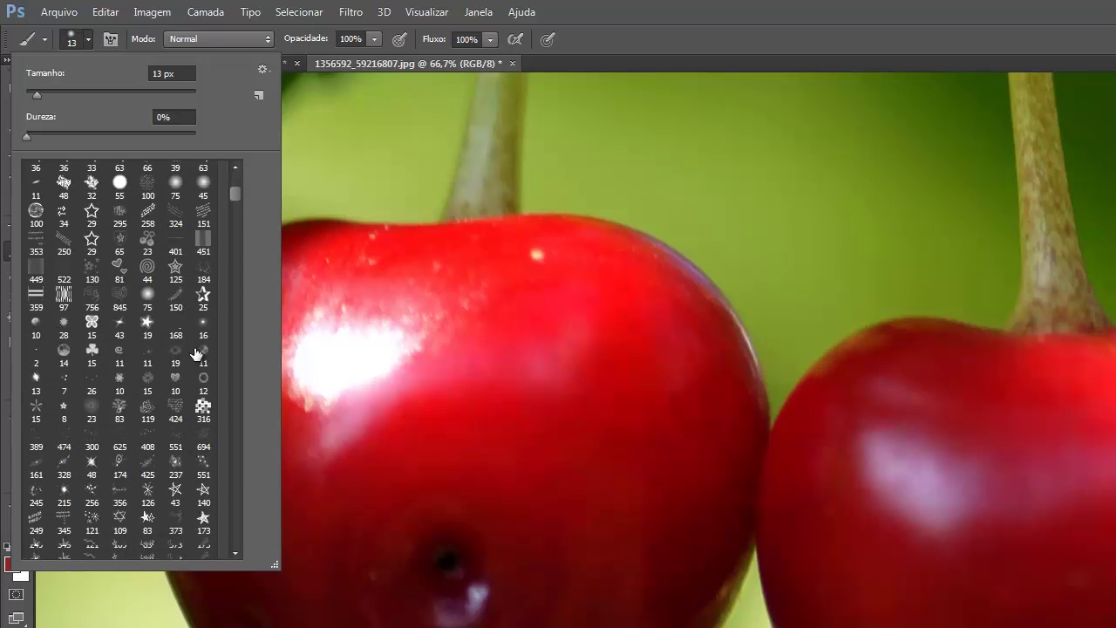
{"action": "scroll", "coordinate": [195, 354], "scroll_direction": "down", "scroll_amount": 9}
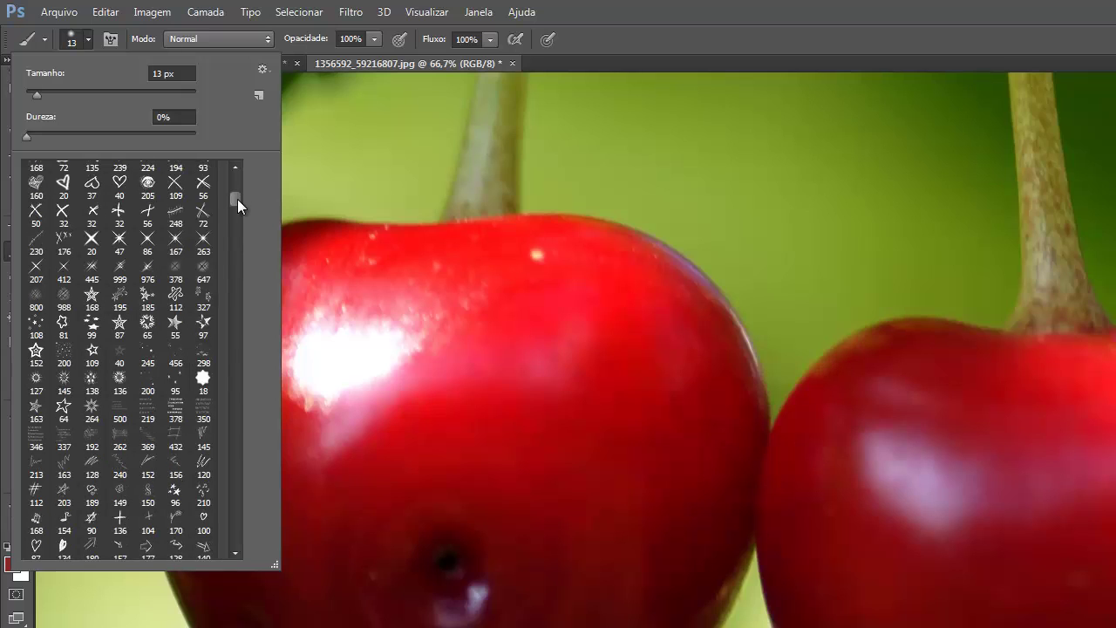
{"action": "left_click_drag", "start_coordinate": [237, 199], "coordinate": [238, 267]}
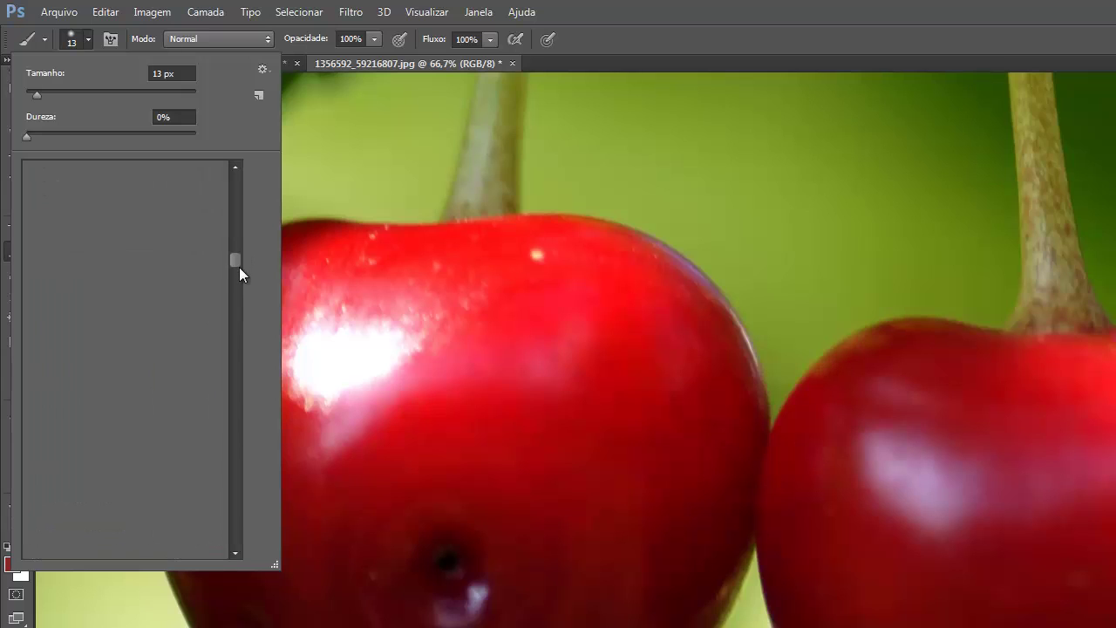
{"action": "scroll", "coordinate": [199, 433], "scroll_direction": "down", "scroll_amount": 2}
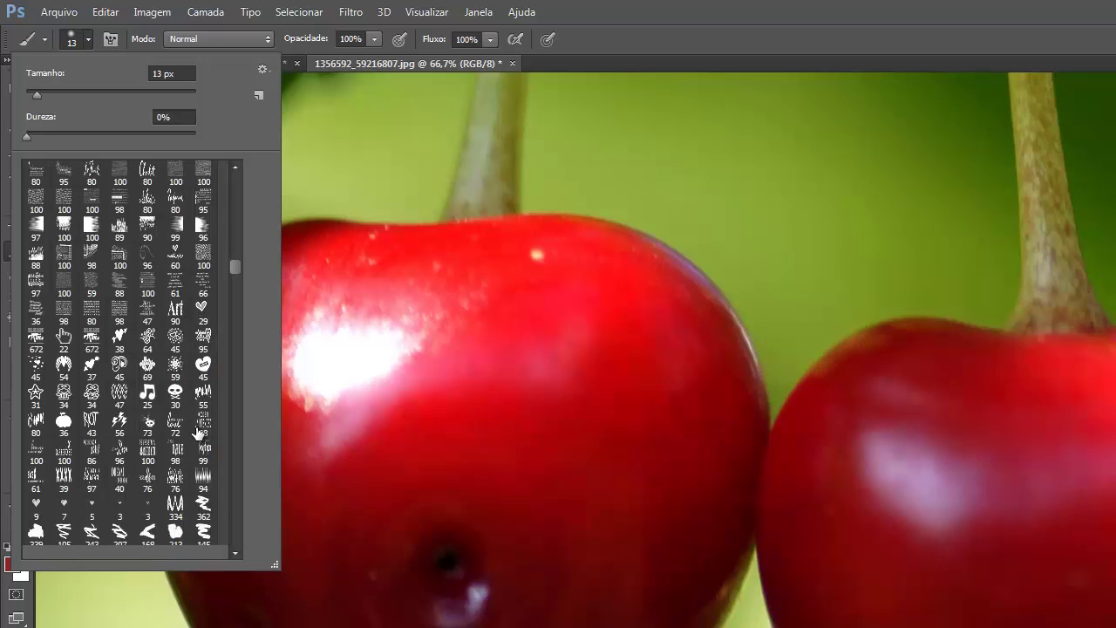
{"action": "scroll", "coordinate": [199, 433], "scroll_direction": "down", "scroll_amount": 15}
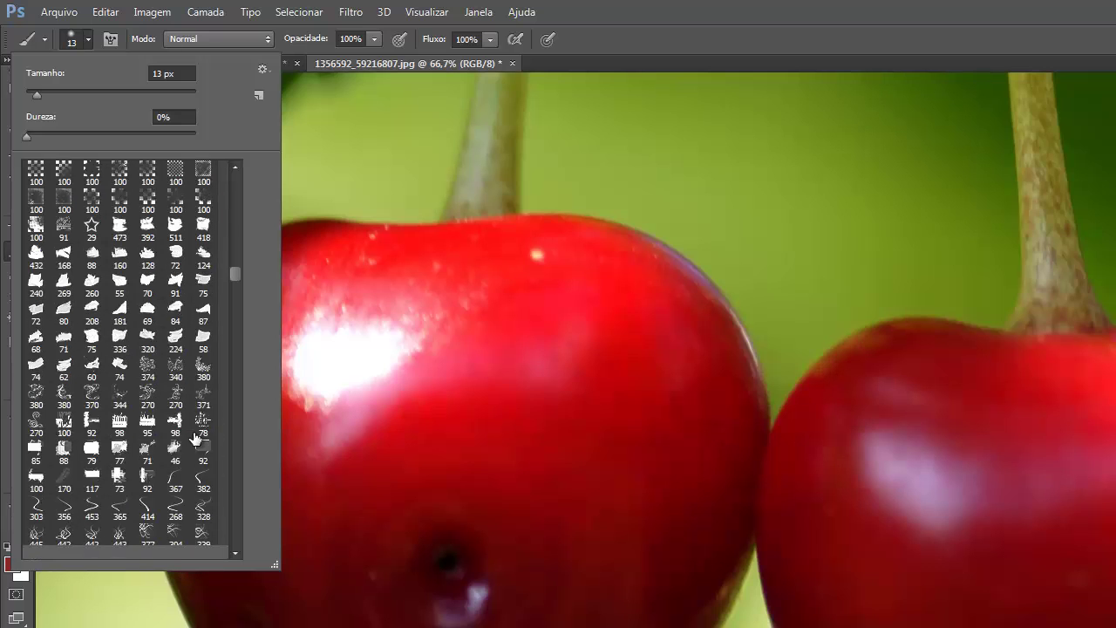
{"action": "scroll", "coordinate": [195, 436], "scroll_direction": "down", "scroll_amount": 15}
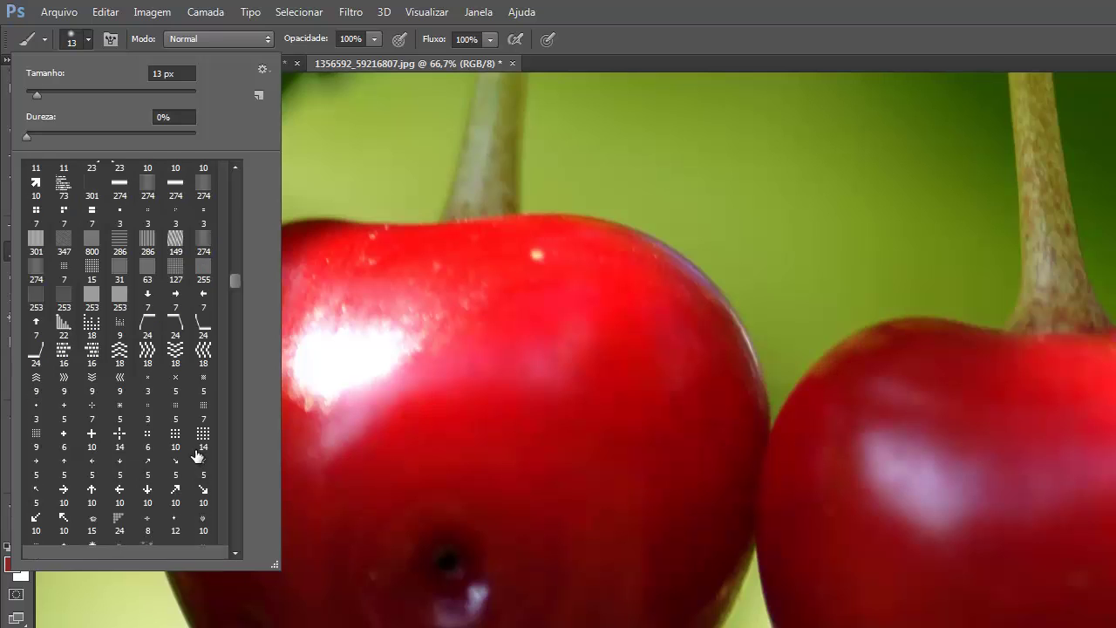
{"action": "scroll", "coordinate": [199, 455], "scroll_direction": "down", "scroll_amount": 13}
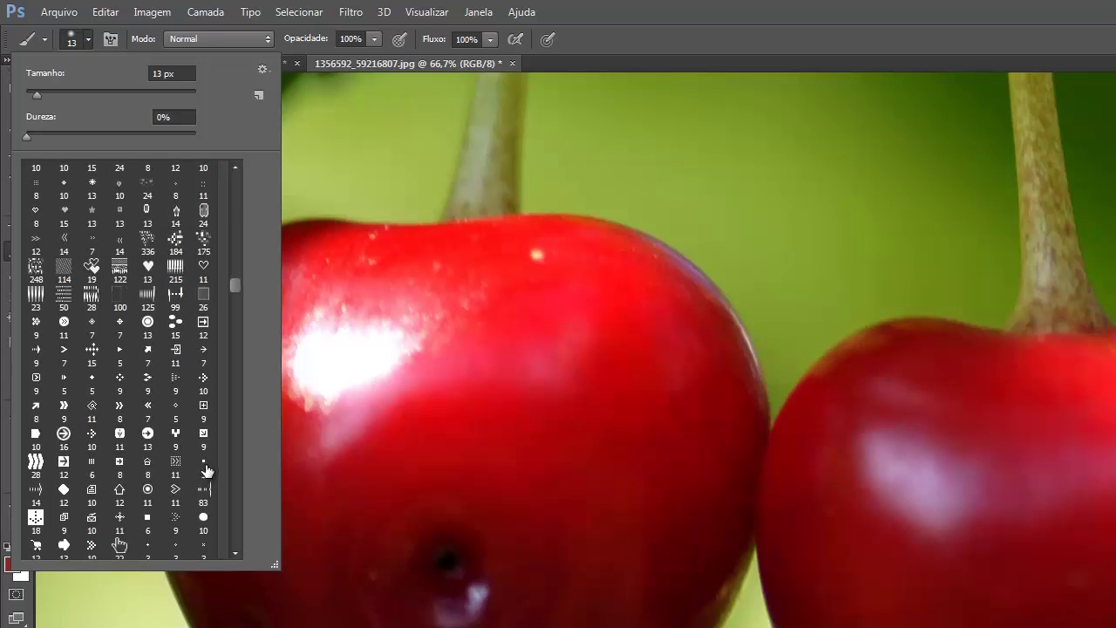
{"action": "scroll", "coordinate": [206, 470], "scroll_direction": "down", "scroll_amount": 2}
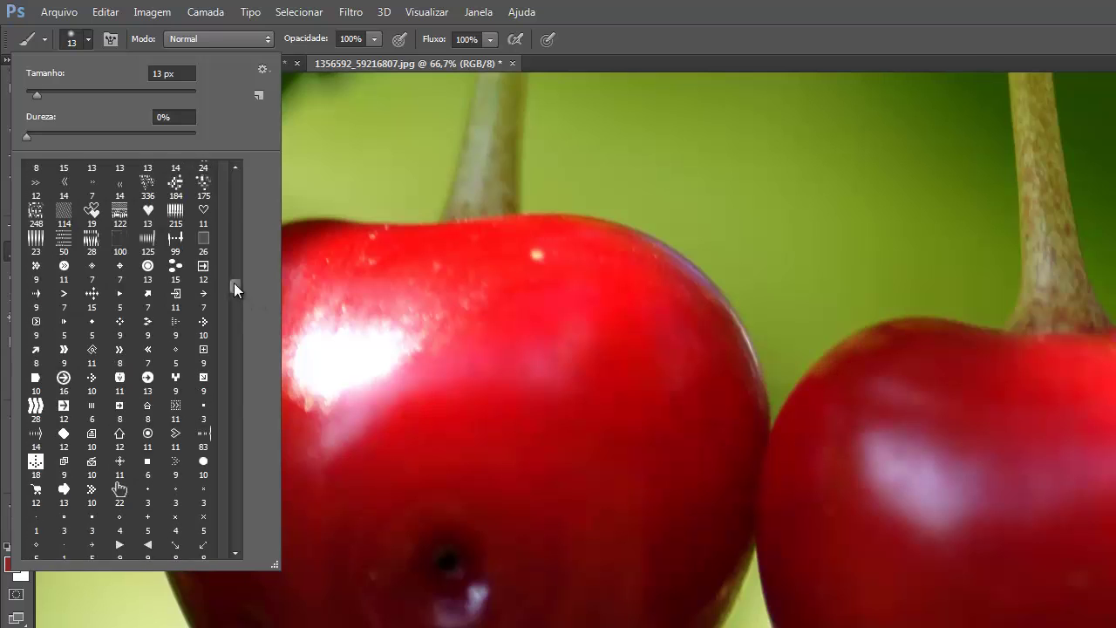
{"action": "left_click_drag", "start_coordinate": [234, 283], "coordinate": [233, 236]}
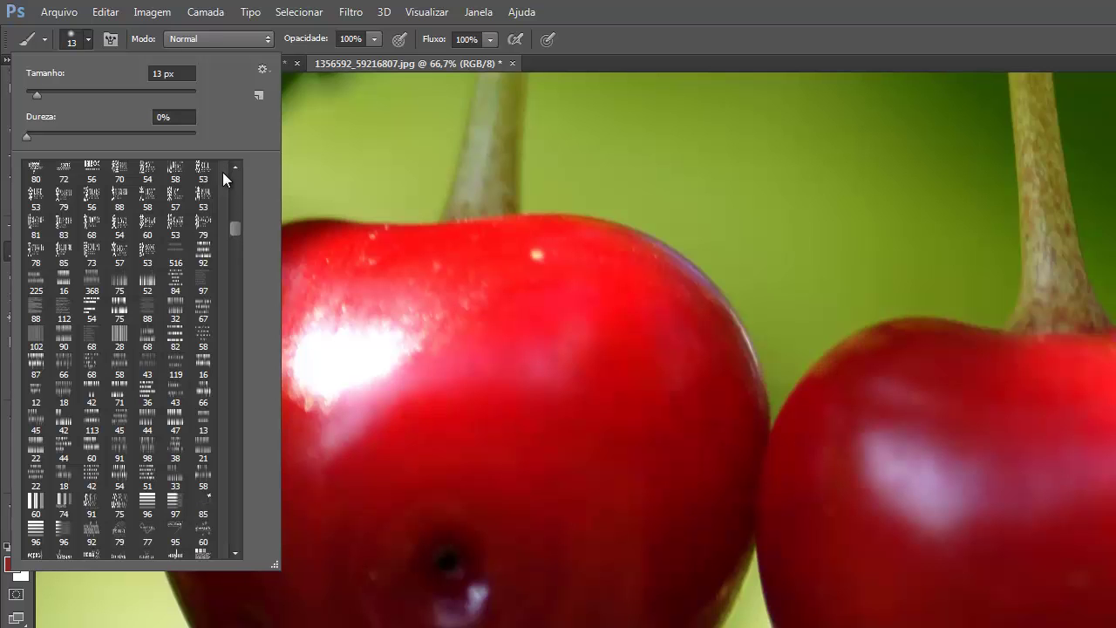
{"action": "left_click_drag", "start_coordinate": [240, 228], "coordinate": [232, 189]}
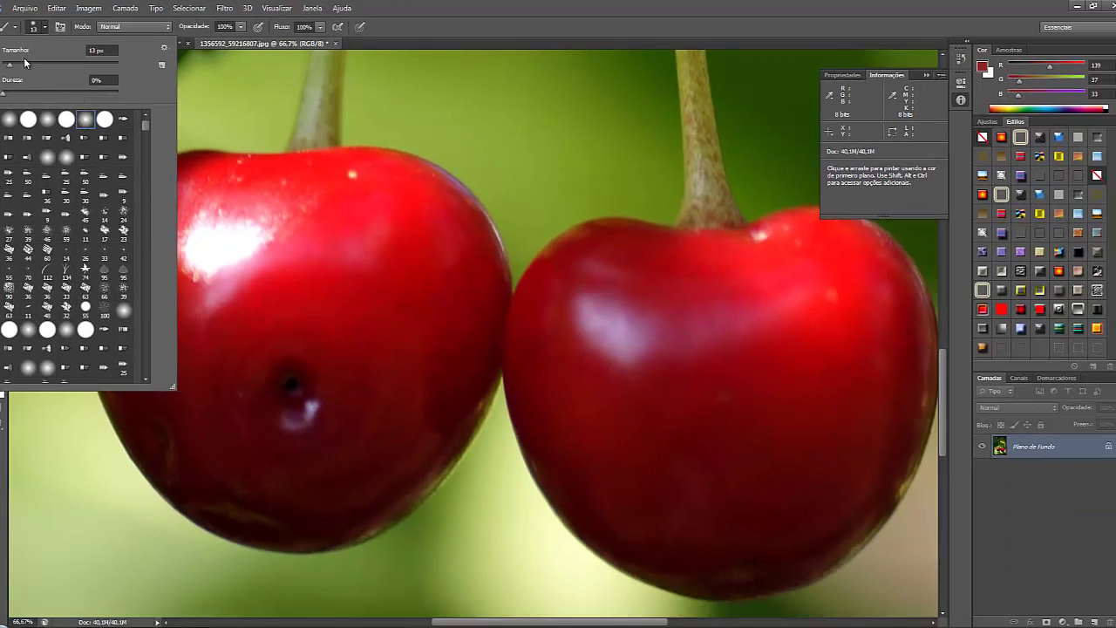
Set the soft round brush's size to 135 px and add a new layer above the background
{"action": "left_click_drag", "start_coordinate": [27, 70], "coordinate": [31, 70]}
{"action": "left_click", "coordinate": [71, 61]}
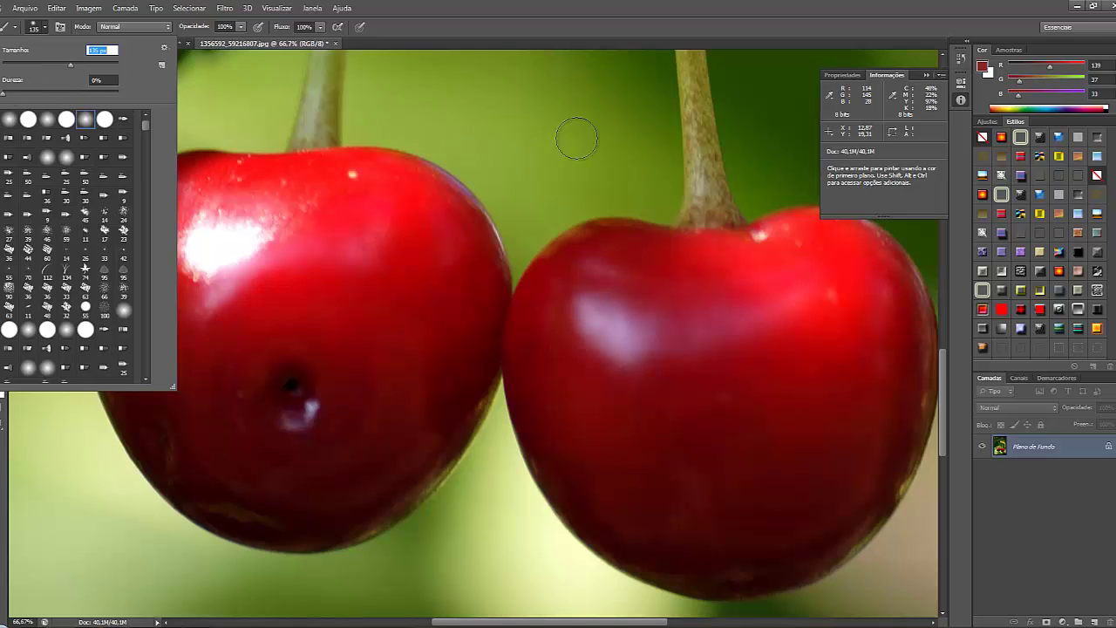
{"action": "left_click", "coordinate": [1093, 622]}
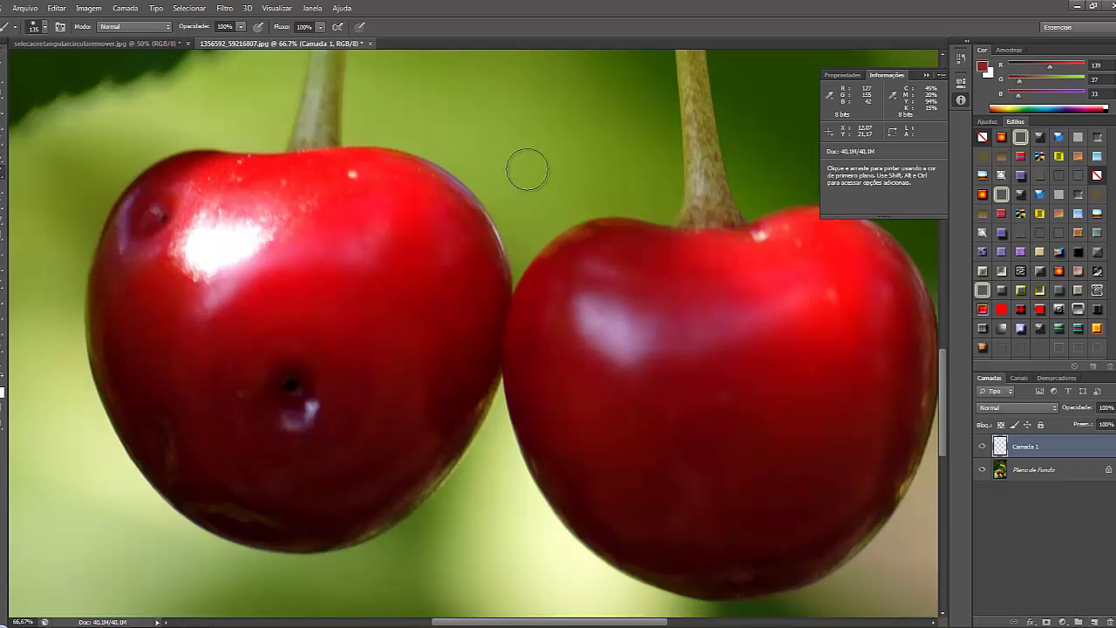
Paint a dark red test stroke on the new layer in the green area between the cherry stems, and undo it
{"action": "mouse_move", "coordinate": [537, 127]}
{"action": "left_mouse_down"}
{"action": "mouse_move", "coordinate": [628, 166]}
{"action": "mouse_move", "coordinate": [541, 178]}
{"action": "mouse_move", "coordinate": [483, 137]}
{"action": "mouse_move", "coordinate": [477, 107]}
{"action": "mouse_move", "coordinate": [392, 129]}
{"action": "mouse_move", "coordinate": [576, 95]}
{"action": "mouse_move", "coordinate": [596, 81]}
{"action": "mouse_move", "coordinate": [611, 159]}
{"action": "mouse_move", "coordinate": [647, 178]}
{"action": "left_mouse_up"}
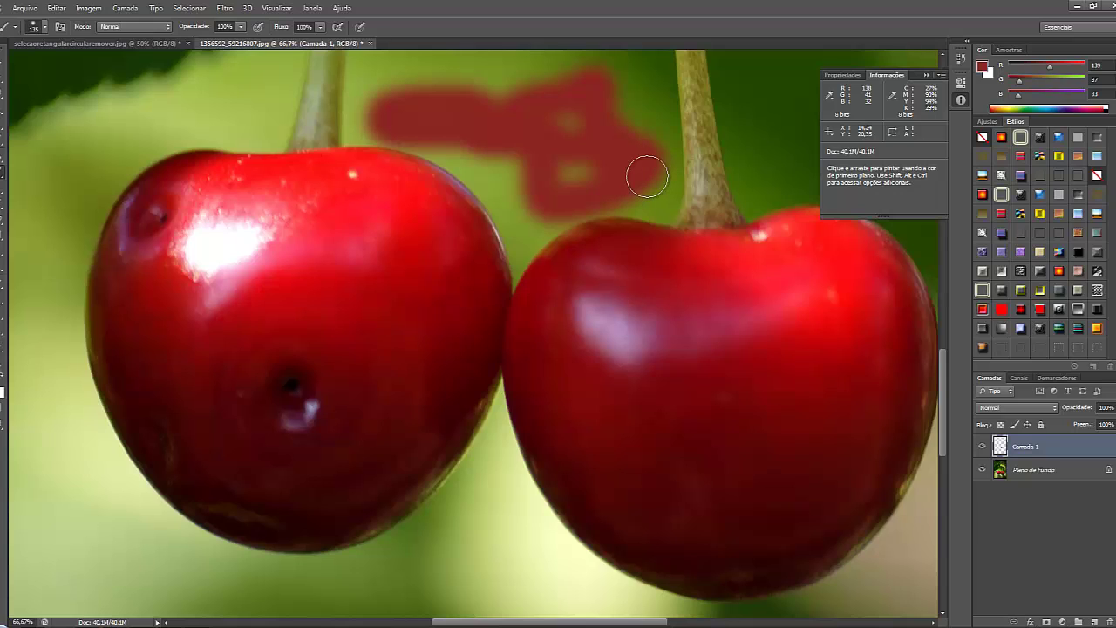
{"action": "key", "text": "ctrl+z"}
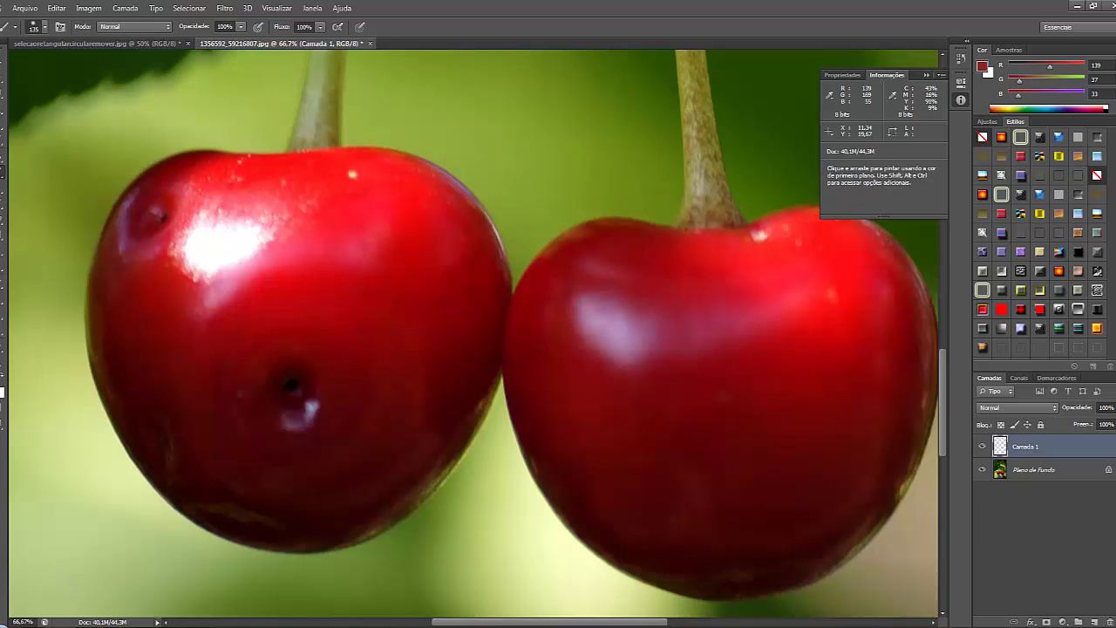
Set the brush hardness to 50%, paint dark red test strokes between the cherry stems, and undo them
{"action": "left_click", "coordinate": [39, 26]}
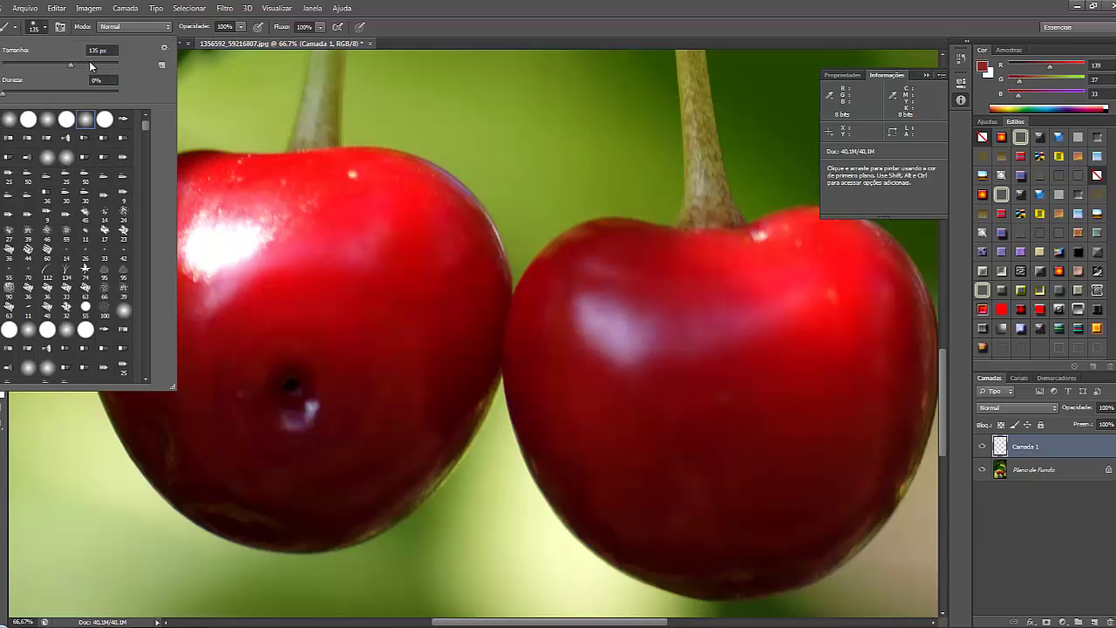
{"action": "left_click", "coordinate": [56, 96]}
{"action": "left_click", "coordinate": [523, 130]}
{"action": "left_click_drag", "start_coordinate": [497, 74], "coordinate": [545, 179]}
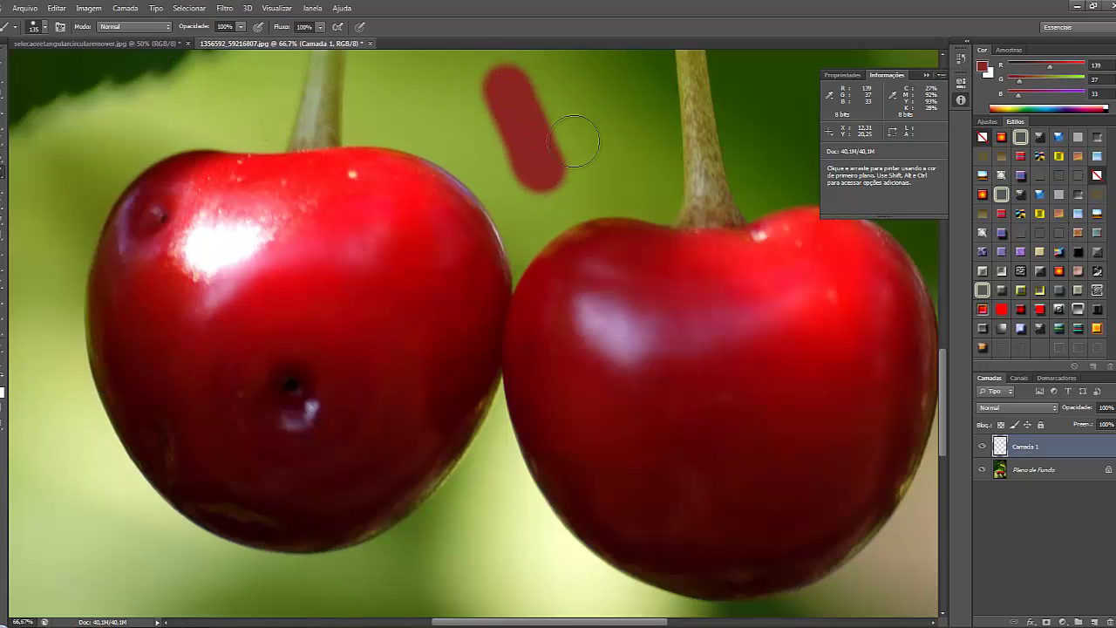
{"action": "left_click_drag", "start_coordinate": [573, 141], "coordinate": [617, 126]}
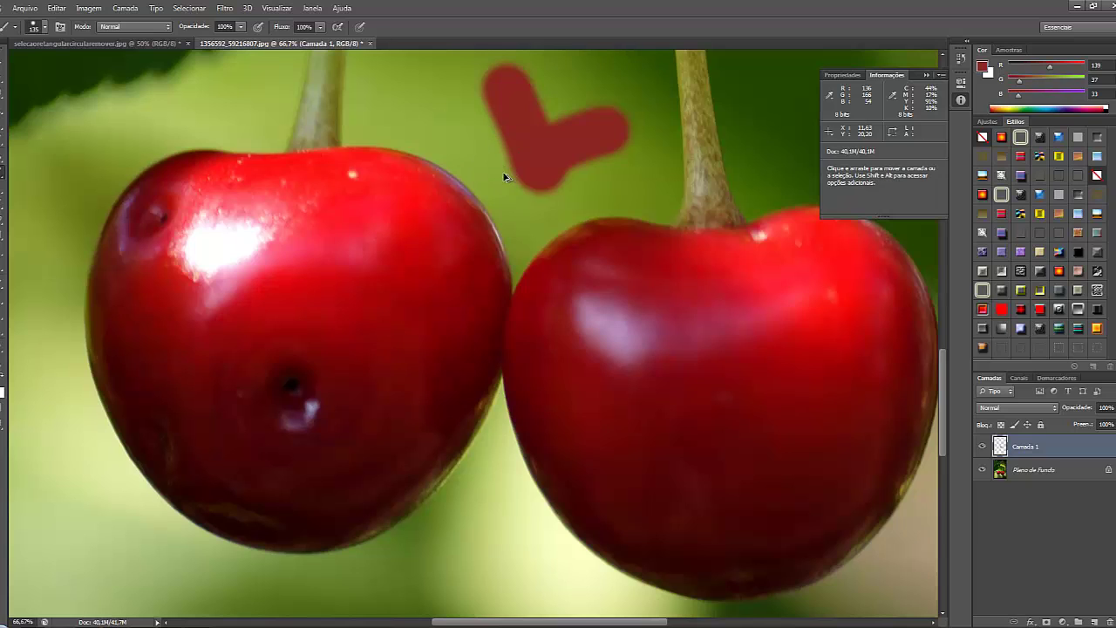
{"action": "key", "text": "ctrl+alt+z"}
{"action": "key", "text": "ctrl+alt+z"}
Set the brush hardness to 100%, stamp several hard-edged dark red dots in the green area around the stems, and undo them
{"action": "left_click", "coordinate": [32, 29]}
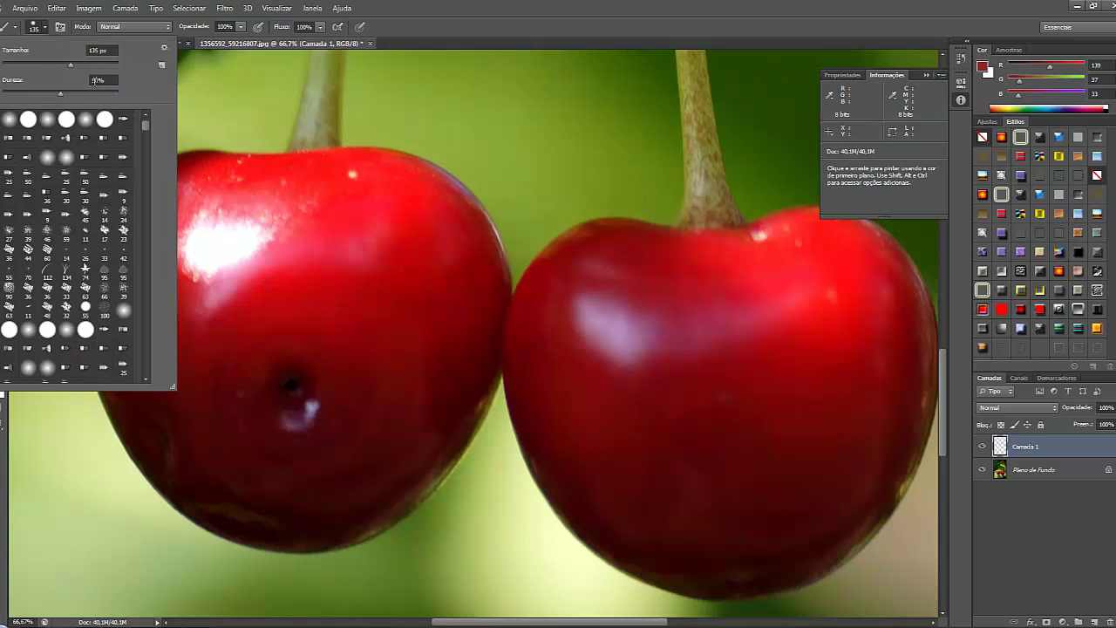
{"action": "left_click", "coordinate": [528, 111]}
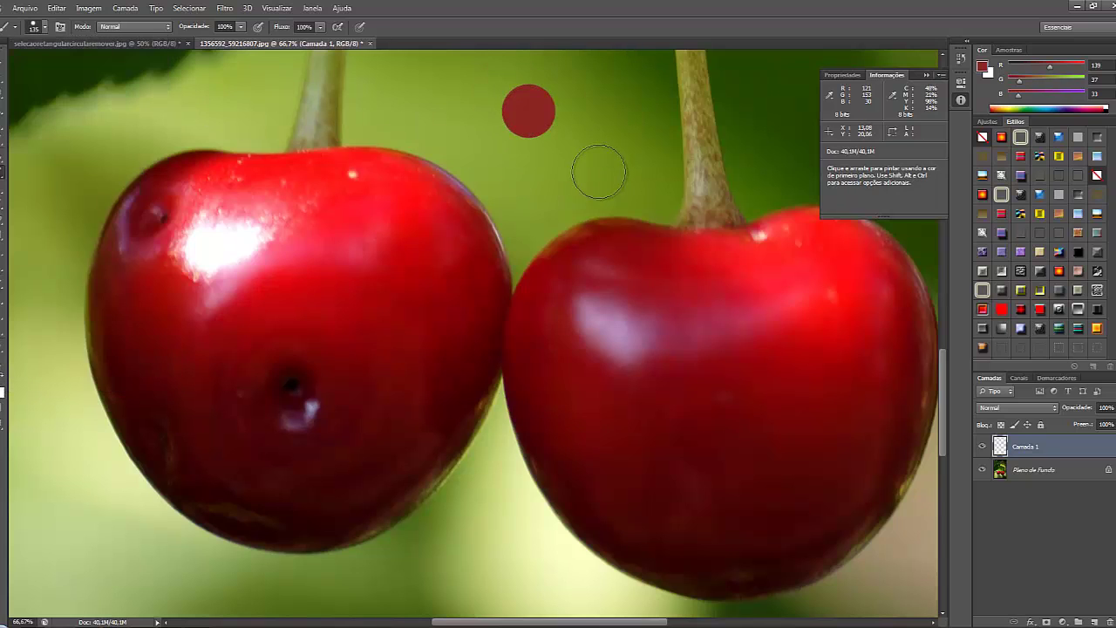
{"action": "left_click", "coordinate": [594, 154]}
{"action": "left_click", "coordinate": [428, 98]}
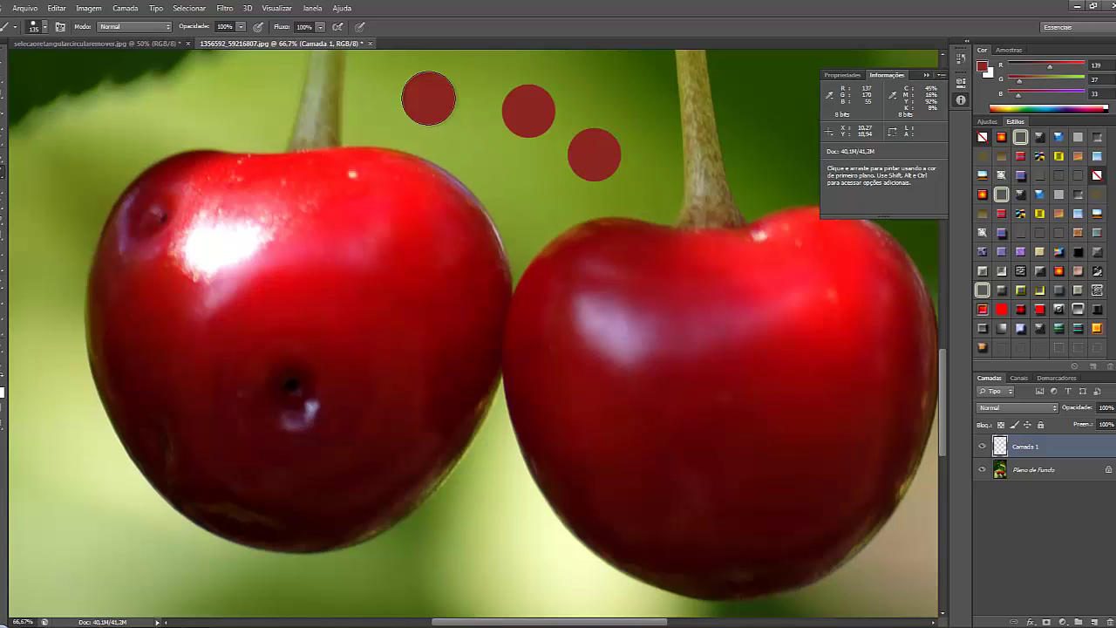
{"action": "scroll", "coordinate": [598, 104], "scroll_direction": "up", "scroll_amount": 1}
{"action": "left_click", "coordinate": [603, 115]}
{"action": "key", "text": "ctrl+alt+z"}
{"action": "key", "text": "ctrl+alt+z"}
{"action": "key", "text": "ctrl+alt+z"}
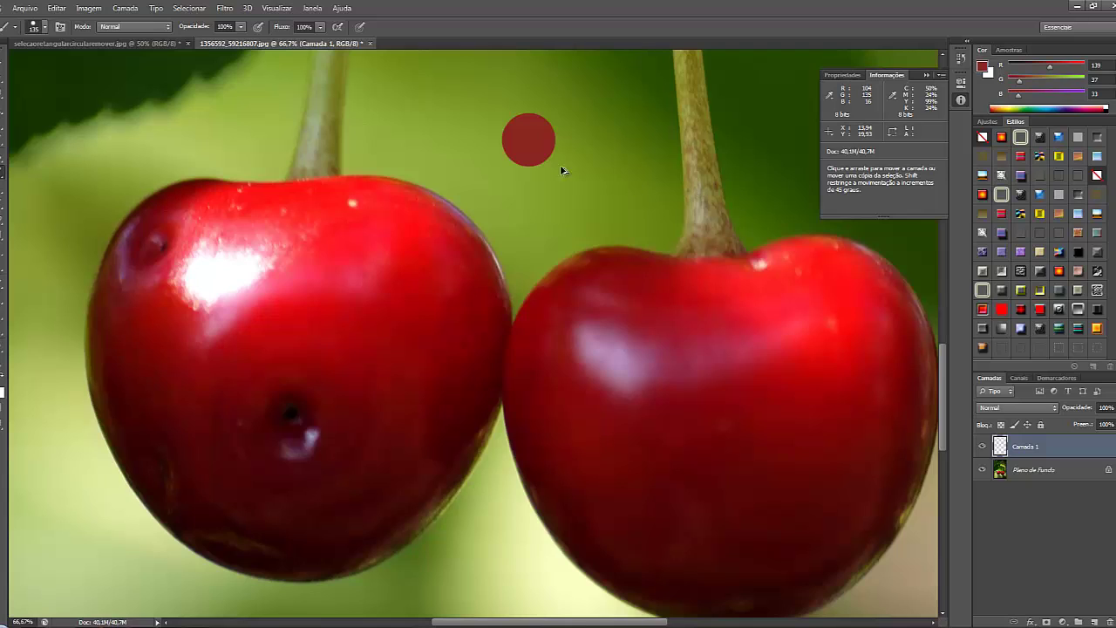
{"action": "key", "text": "ctrl+alt+z"}
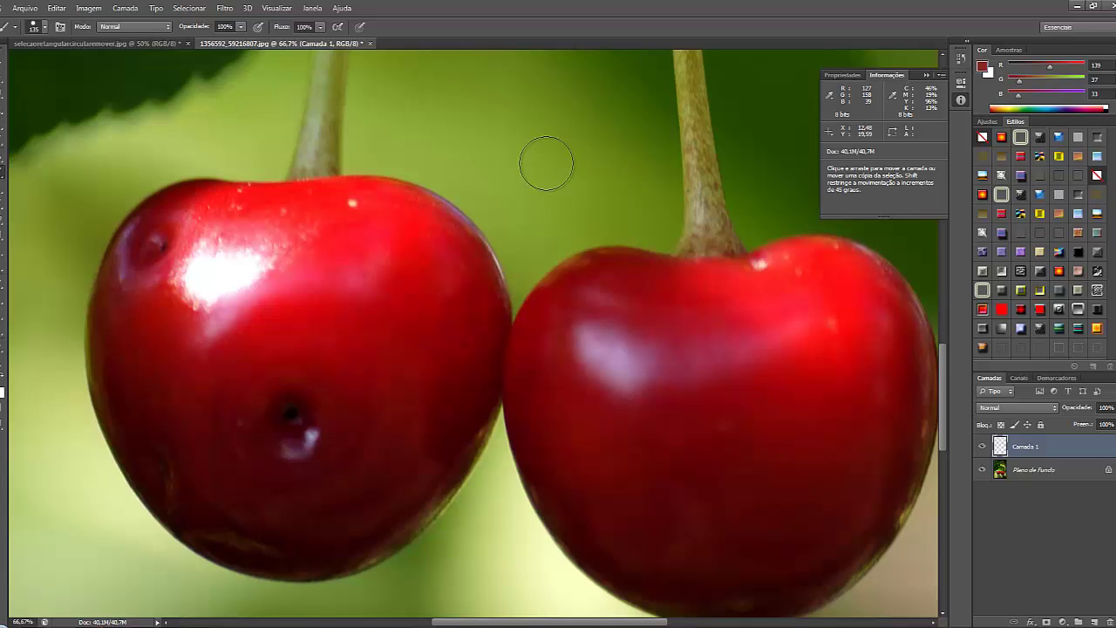
Choose the 29 px star-outline brush tip from the installed brush presets
{"action": "left_click", "coordinate": [33, 27]}
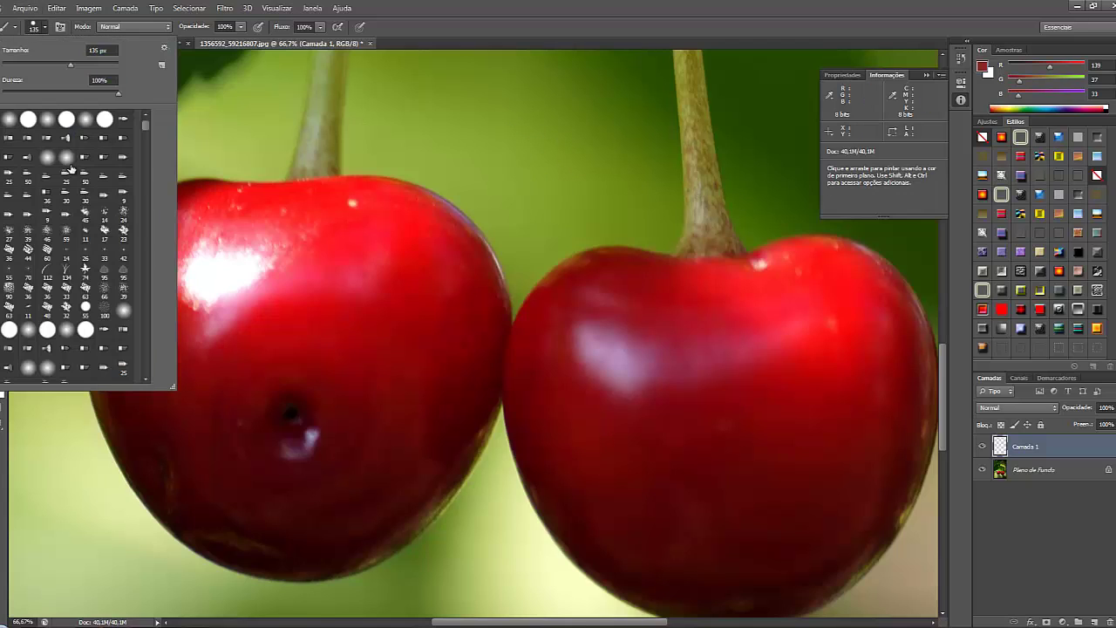
{"action": "scroll", "coordinate": [99, 331], "scroll_direction": "down", "scroll_amount": 3}
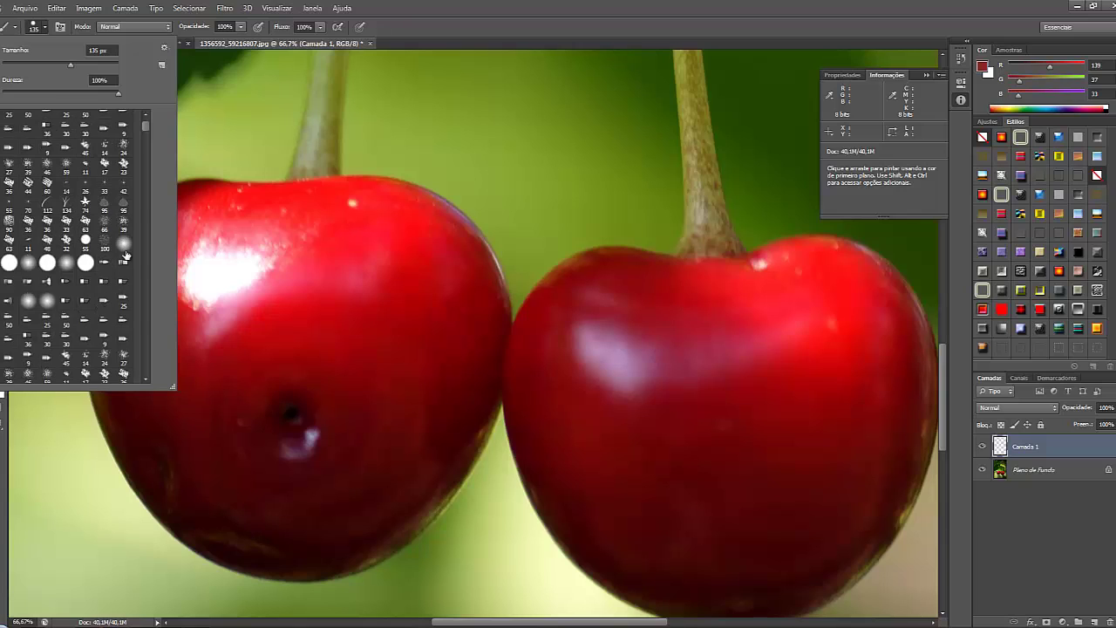
{"action": "scroll", "coordinate": [85, 166], "scroll_direction": "up", "scroll_amount": 3}
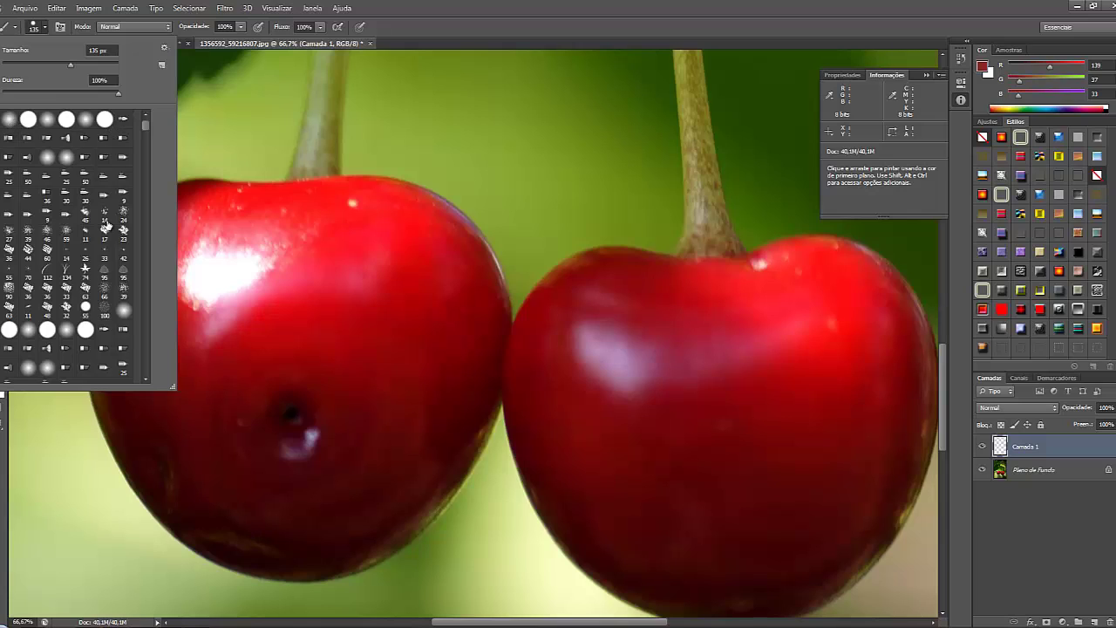
{"action": "scroll", "coordinate": [96, 303], "scroll_direction": "down", "scroll_amount": 5}
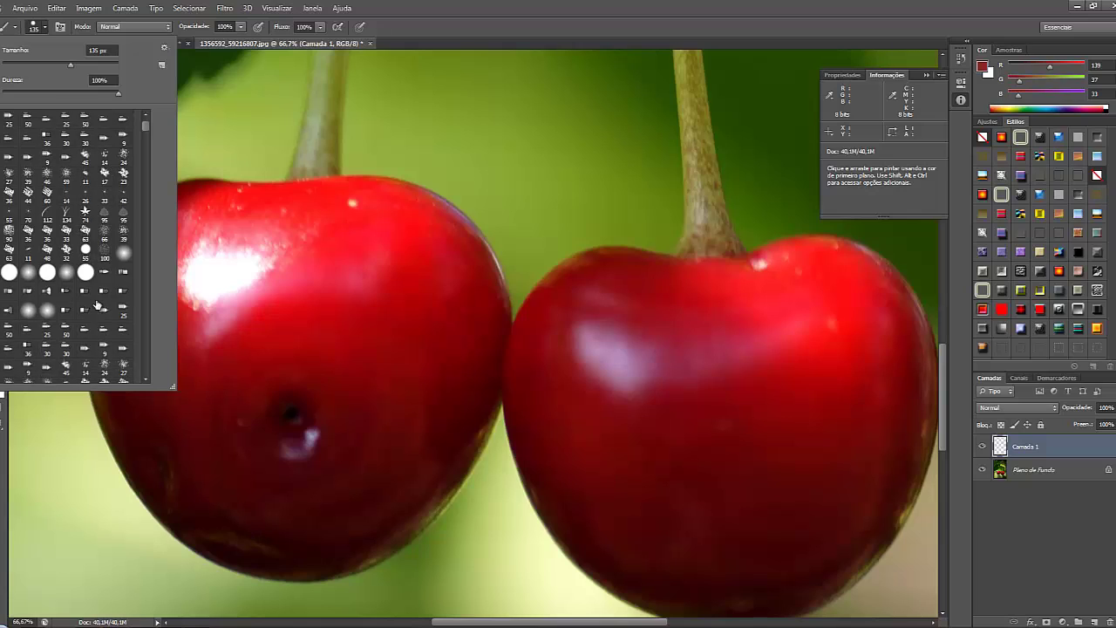
{"action": "scroll", "coordinate": [96, 303], "scroll_direction": "down", "scroll_amount": 2}
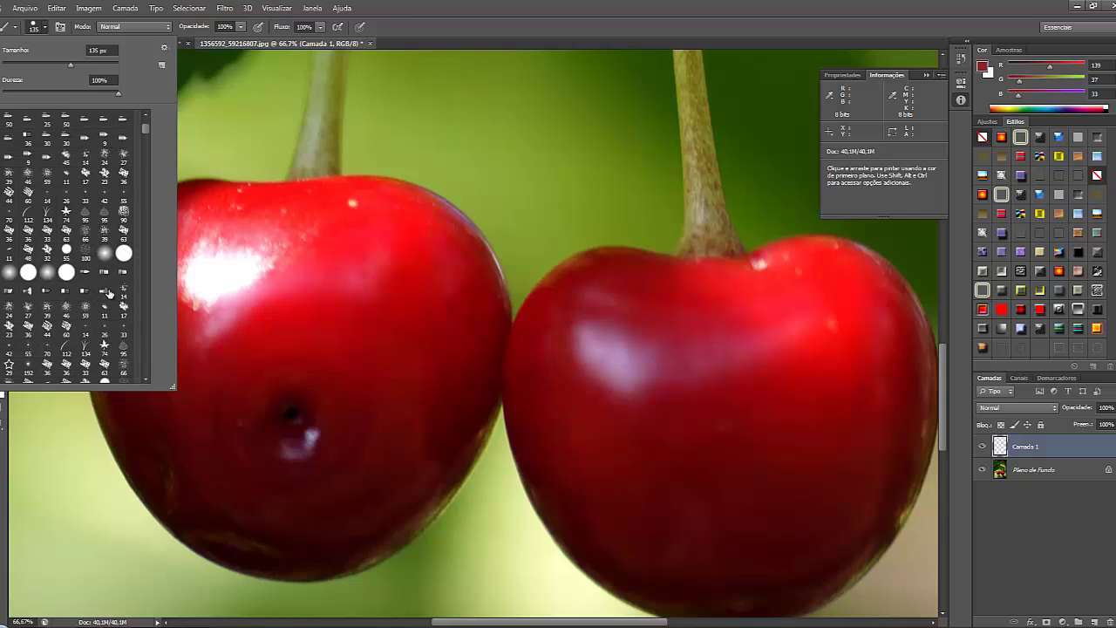
{"action": "scroll", "coordinate": [112, 349], "scroll_direction": "down", "scroll_amount": 1}
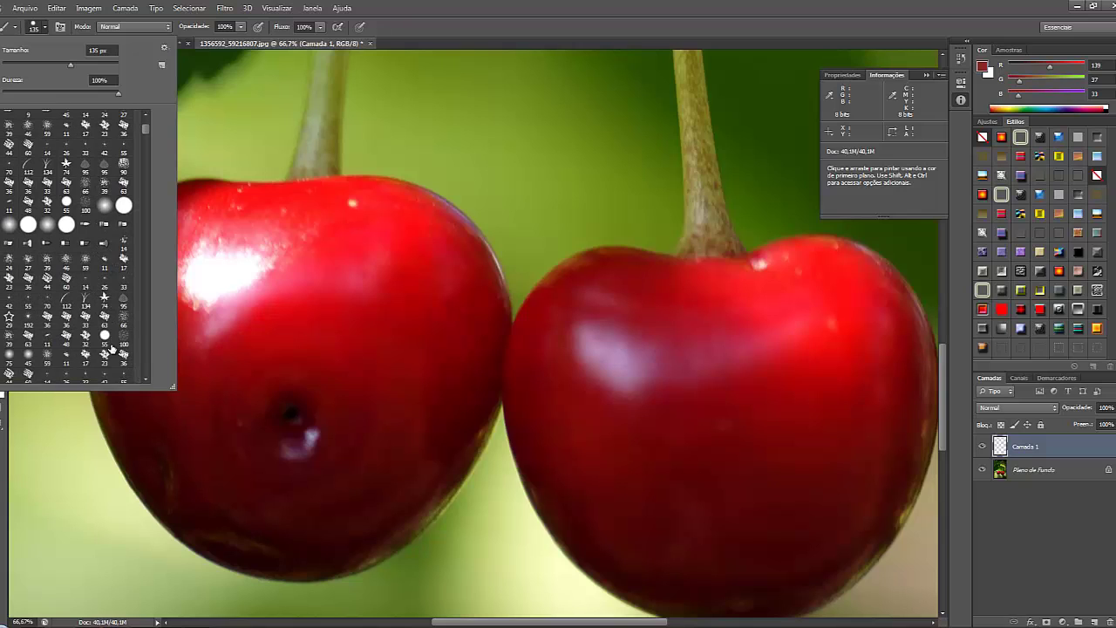
{"action": "scroll", "coordinate": [88, 368], "scroll_direction": "down", "scroll_amount": 3}
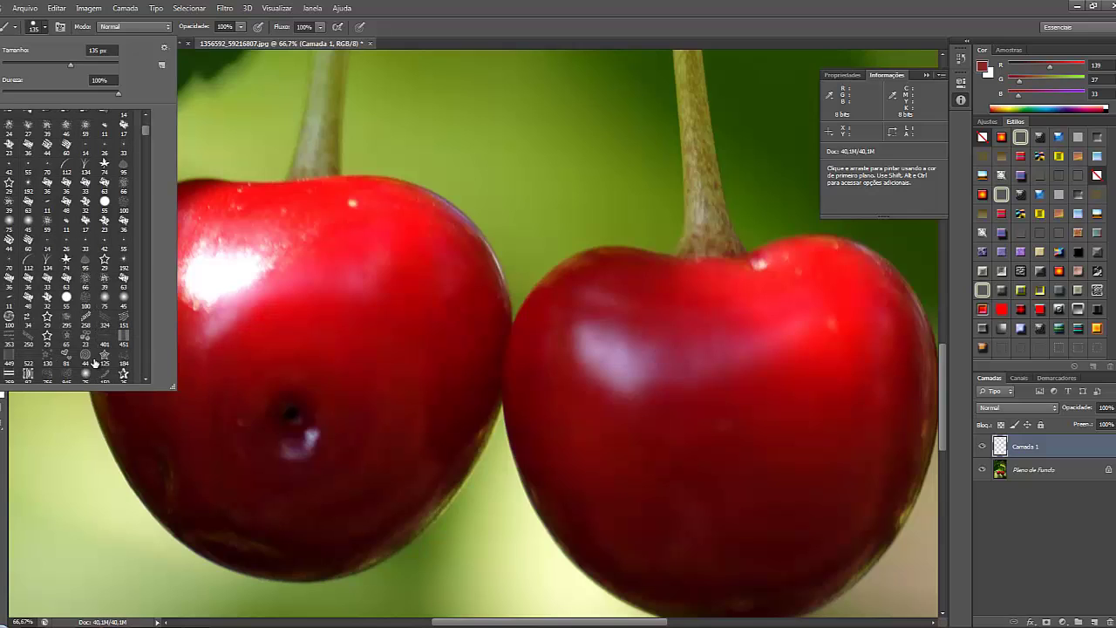
{"action": "left_click", "coordinate": [121, 300]}
{"action": "left_click", "coordinate": [105, 260]}
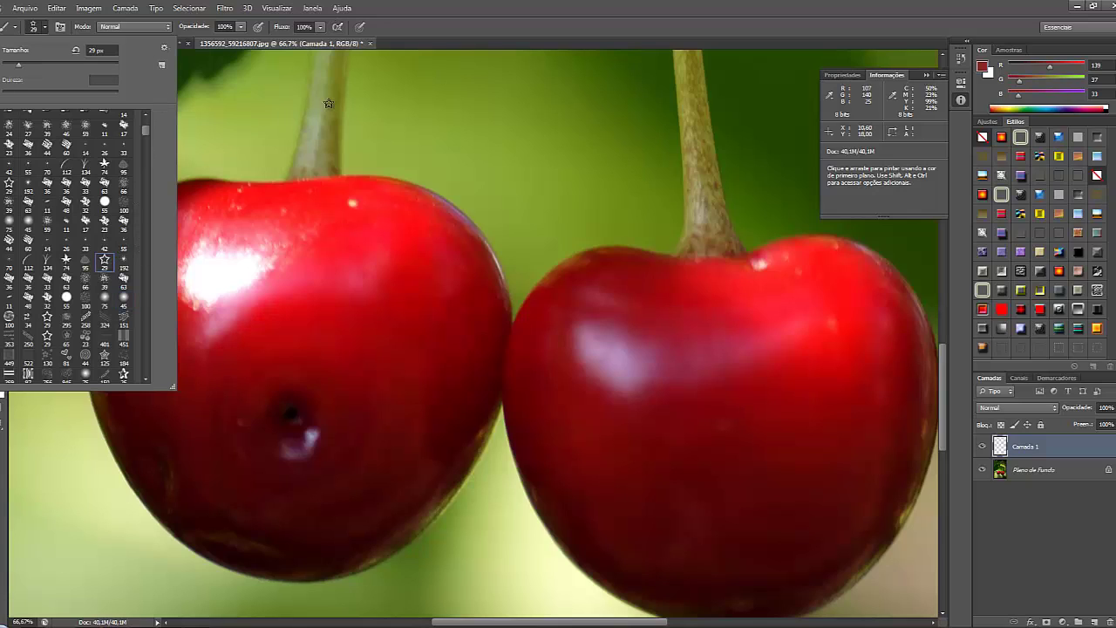
Enlarge the star brush to 129 px, scatter dark red stars between the cherry stems, and undo them
{"action": "left_click", "coordinate": [70, 64]}
{"action": "mouse_move", "coordinate": [463, 103]}
{"action": "left_mouse_down"}
{"action": "mouse_move", "coordinate": [601, 197]}
{"action": "mouse_move", "coordinate": [580, 188]}
{"action": "mouse_move", "coordinate": [624, 181]}
{"action": "left_mouse_up"}
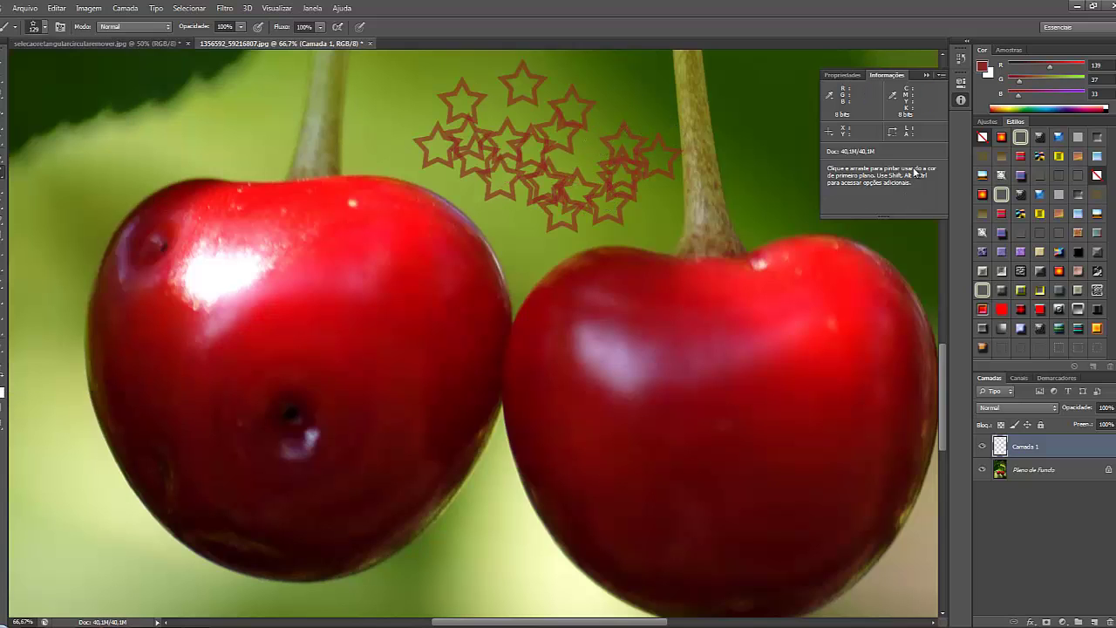
{"action": "key", "text": "ctrl+z"}
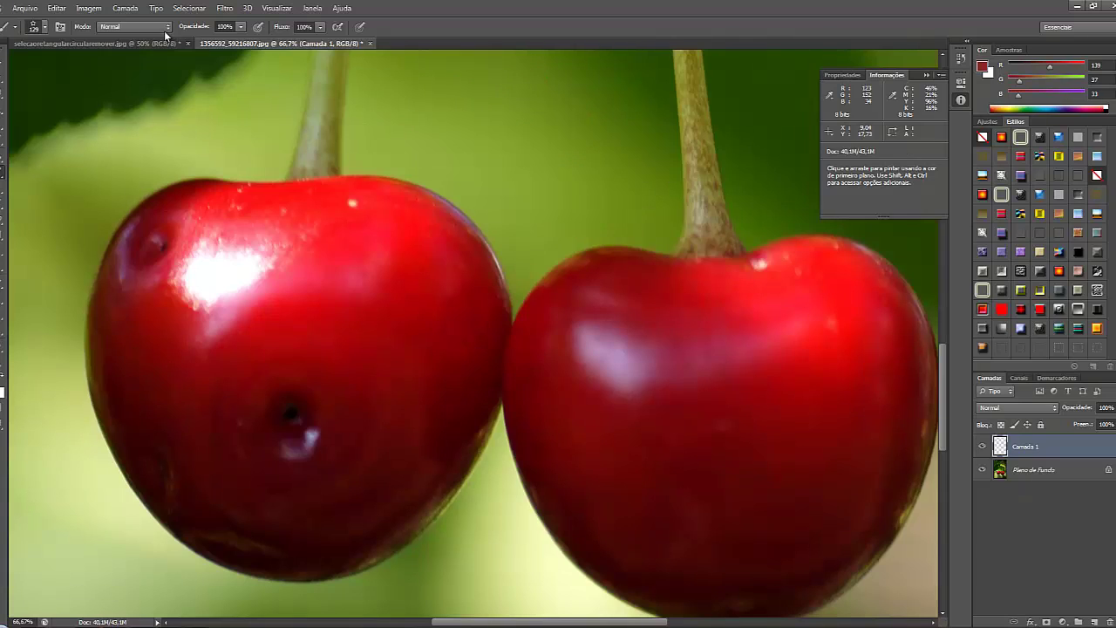
Choose the 59 px bristle brush tip, paint streaky dark red test strokes between the stems, and undo them
{"action": "left_click", "coordinate": [35, 27]}
{"action": "scroll", "coordinate": [51, 175], "scroll_direction": "up", "scroll_amount": 3}
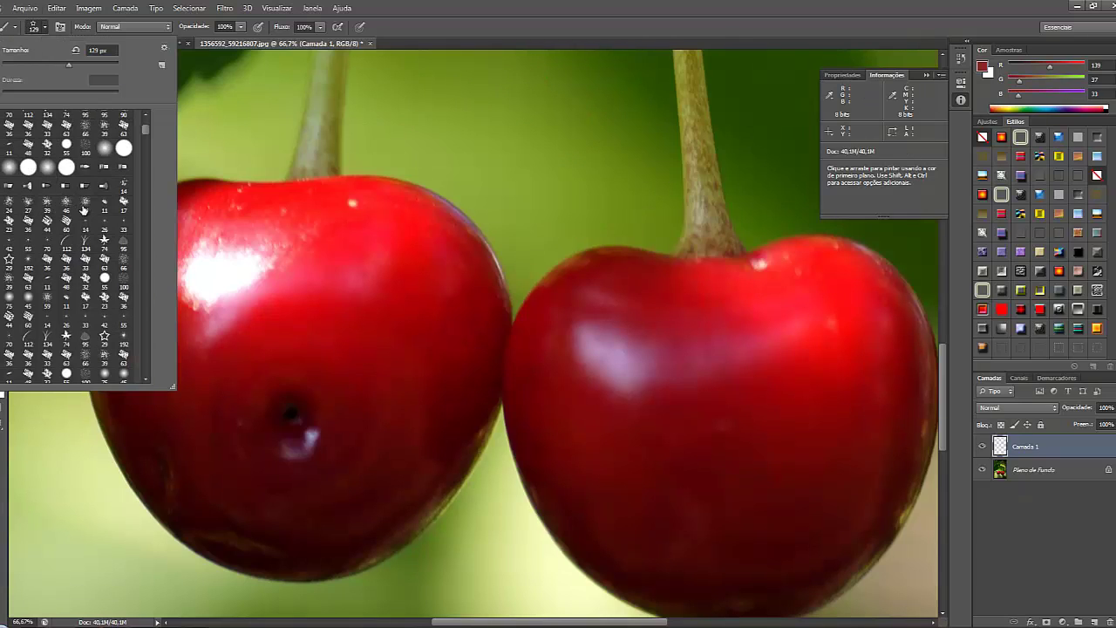
{"action": "left_click", "coordinate": [84, 186]}
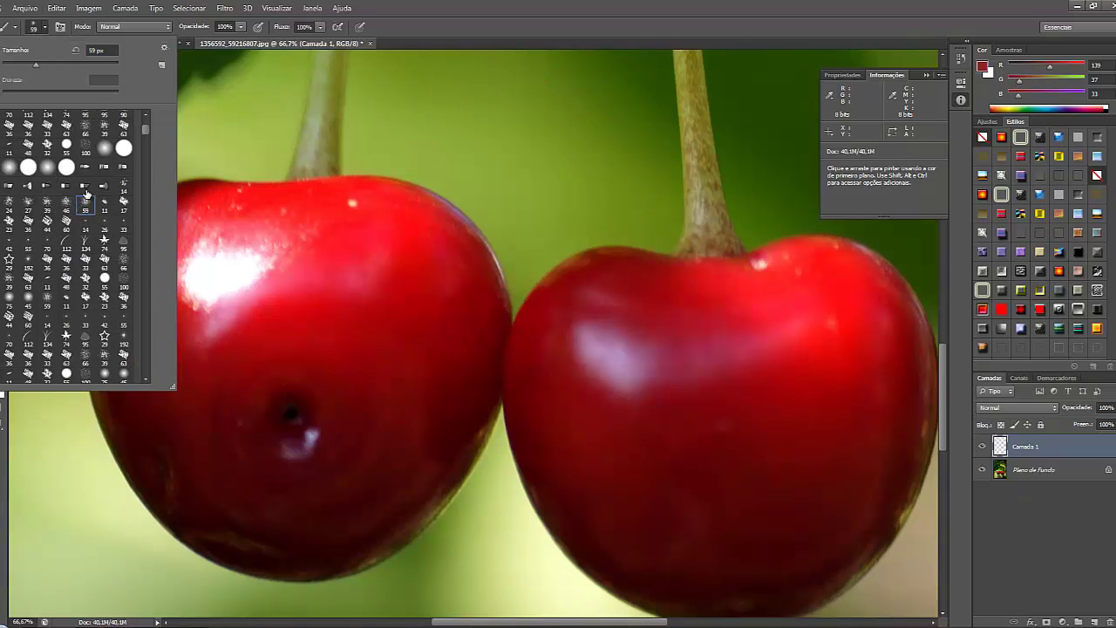
{"action": "left_click", "coordinate": [504, 87]}
{"action": "mouse_move", "coordinate": [427, 100]}
{"action": "left_mouse_down"}
{"action": "mouse_move", "coordinate": [498, 120]}
{"action": "mouse_move", "coordinate": [571, 212]}
{"action": "left_mouse_up"}
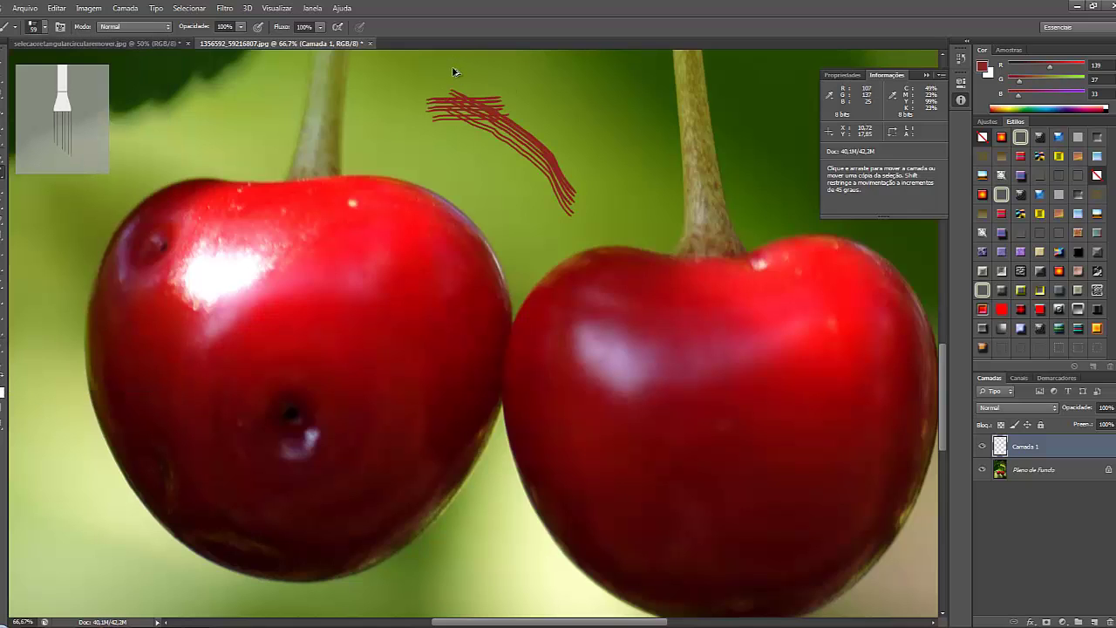
{"action": "key", "text": "ctrl+alt+z"}
{"action": "key", "text": "ctrl+alt+z"}
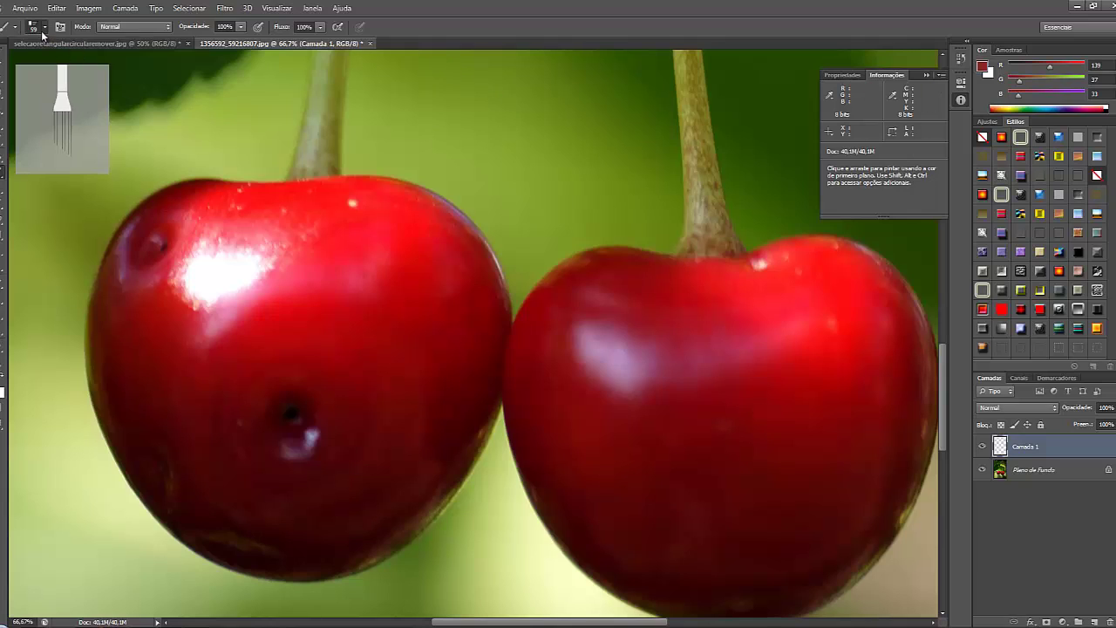
Switch to the Pencil tool and check its tip size and hardness settings
{"action": "left_click", "coordinate": [44, 27]}
{"action": "left_click", "coordinate": [45, 27]}
{"action": "right_click", "coordinate": [2, 172]}
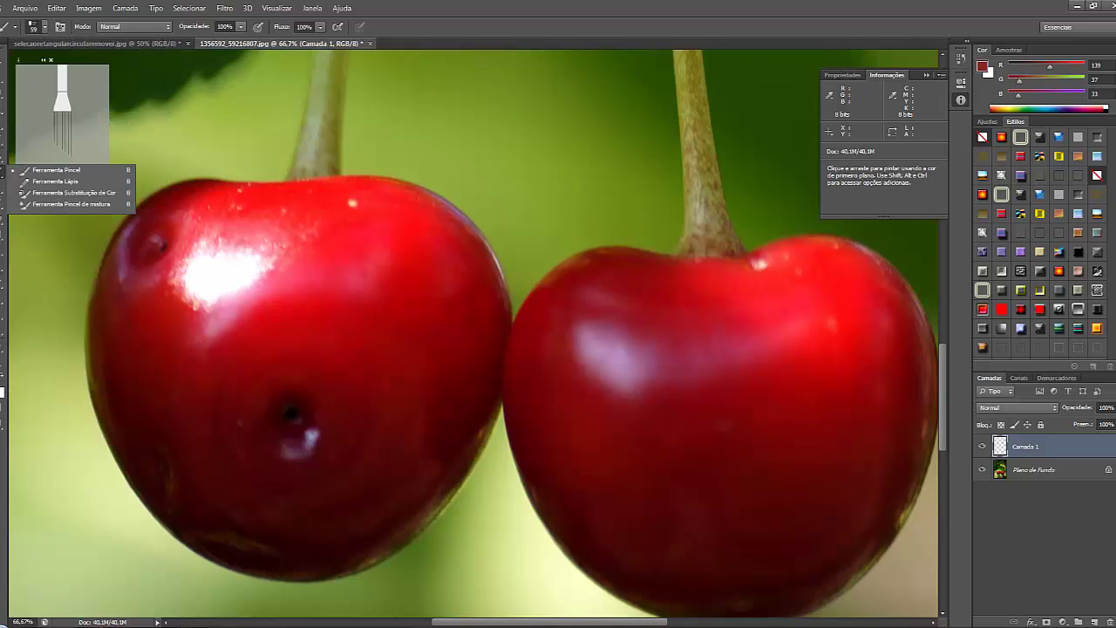
{"action": "left_click", "coordinate": [73, 181]}
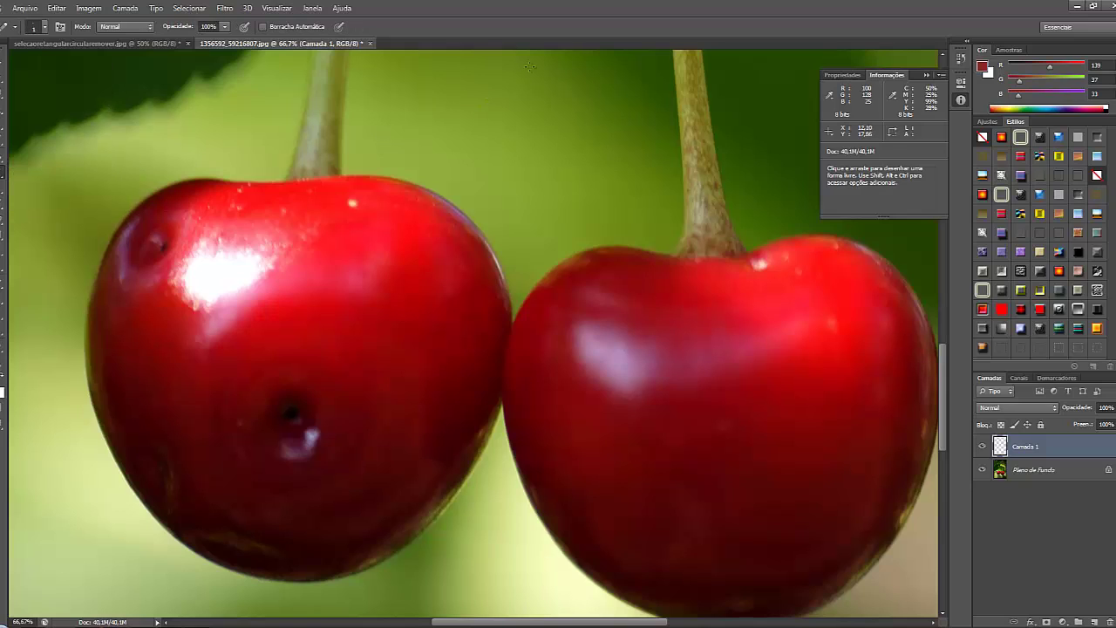
{"action": "left_click", "coordinate": [36, 27]}
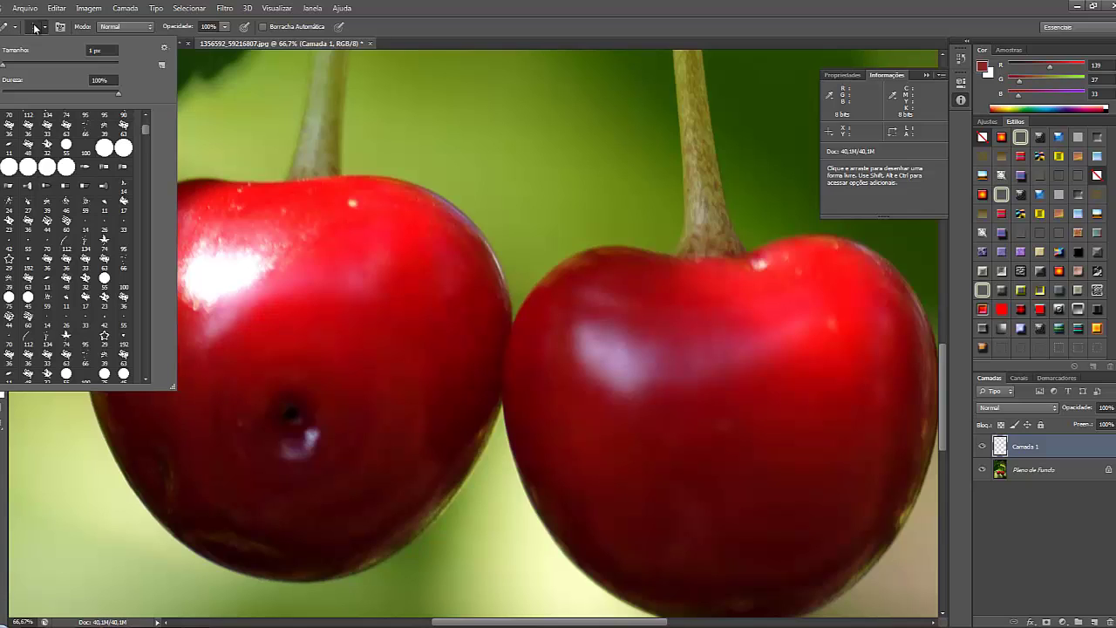
{"action": "left_click", "coordinate": [35, 27]}
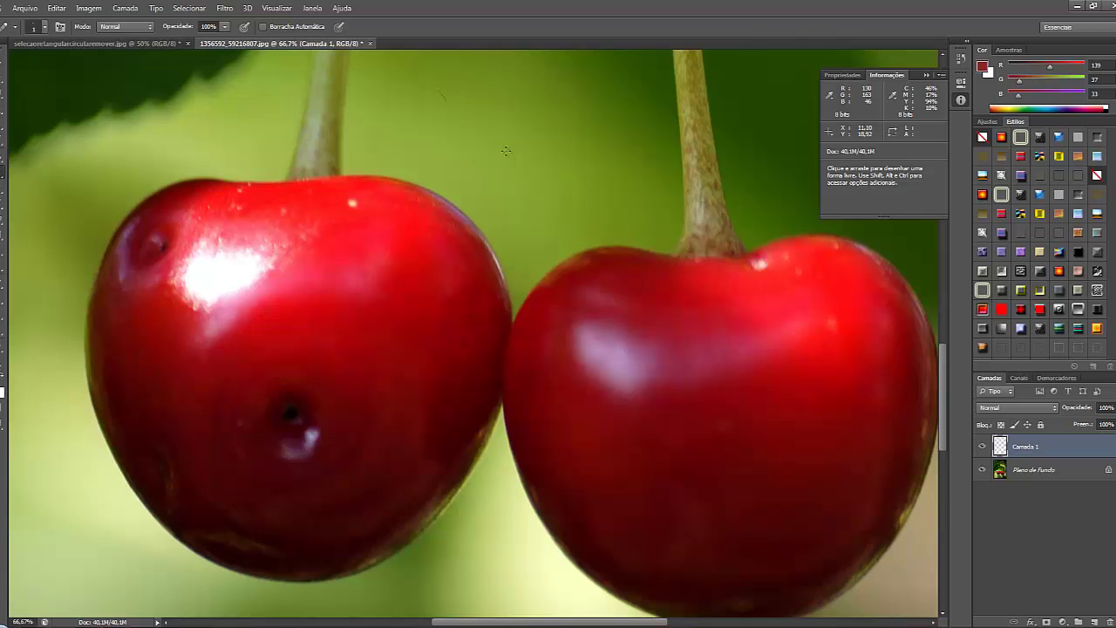
Scribble a thin freehand 1 px pencil line in the green area between the cherry stems, and undo it
{"action": "mouse_move", "coordinate": [615, 180]}
{"action": "left_mouse_down"}
{"action": "mouse_move", "coordinate": [591, 206]}
{"action": "mouse_move", "coordinate": [433, 163]}
{"action": "mouse_move", "coordinate": [442, 136]}
{"action": "mouse_move", "coordinate": [510, 108]}
{"action": "mouse_move", "coordinate": [360, 128]}
{"action": "mouse_move", "coordinate": [457, 68]}
{"action": "left_mouse_up"}
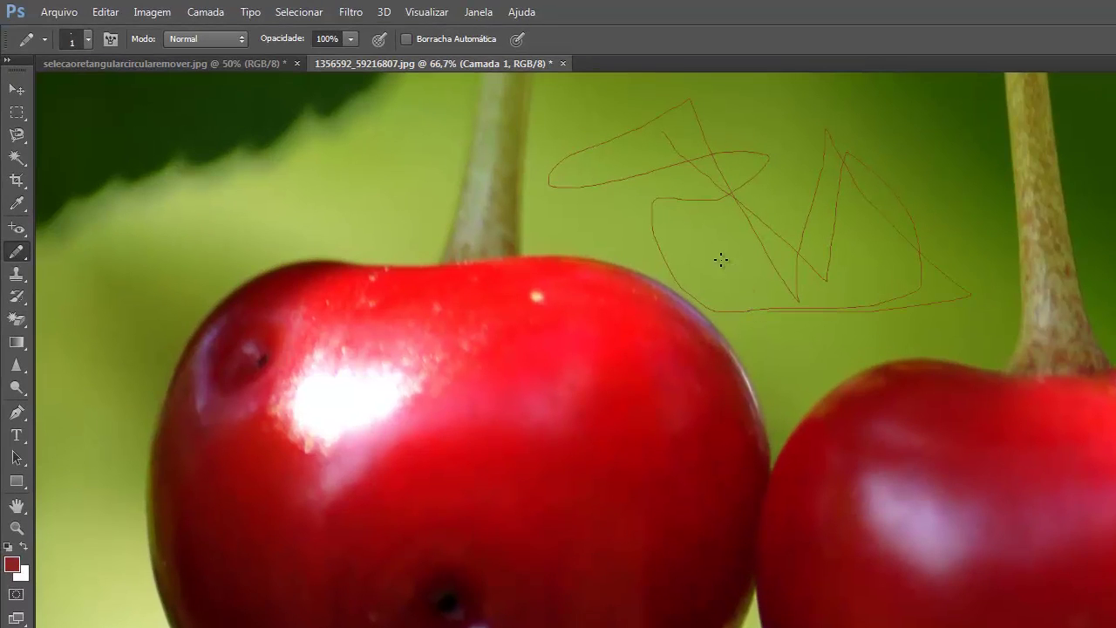
{"action": "left_click_drag", "start_coordinate": [752, 309], "coordinate": [787, 220]}
{"action": "key", "text": "ctrl+z"}
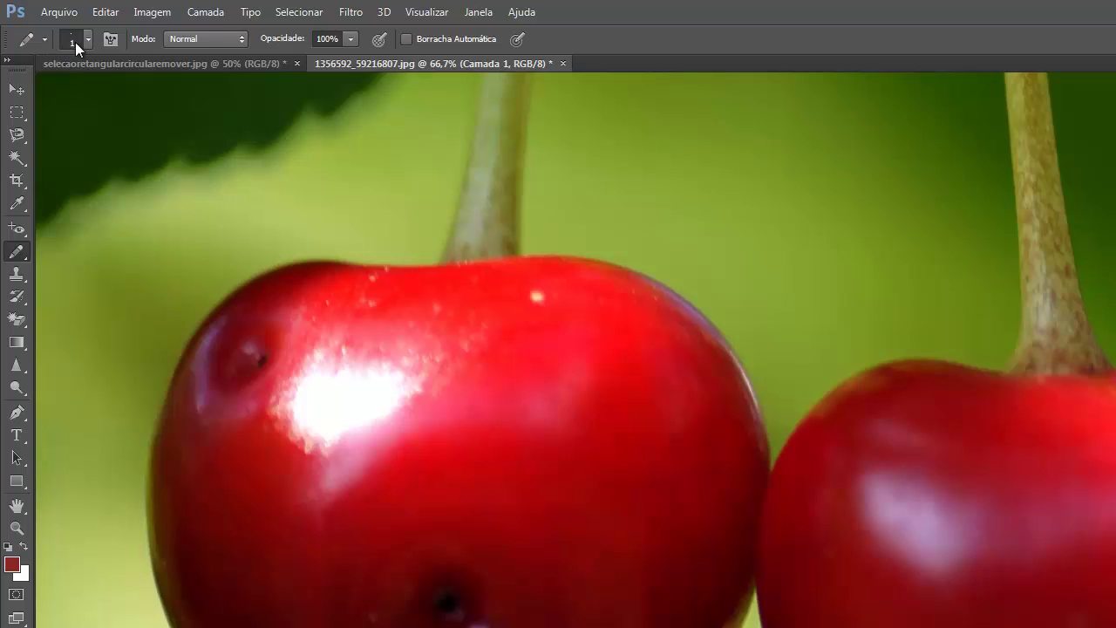
Choose a round 95 px pencil tip, draw a thick test stroke between the stems, and undo it
{"action": "left_click", "coordinate": [76, 40]}
{"action": "left_click", "coordinate": [177, 217]}
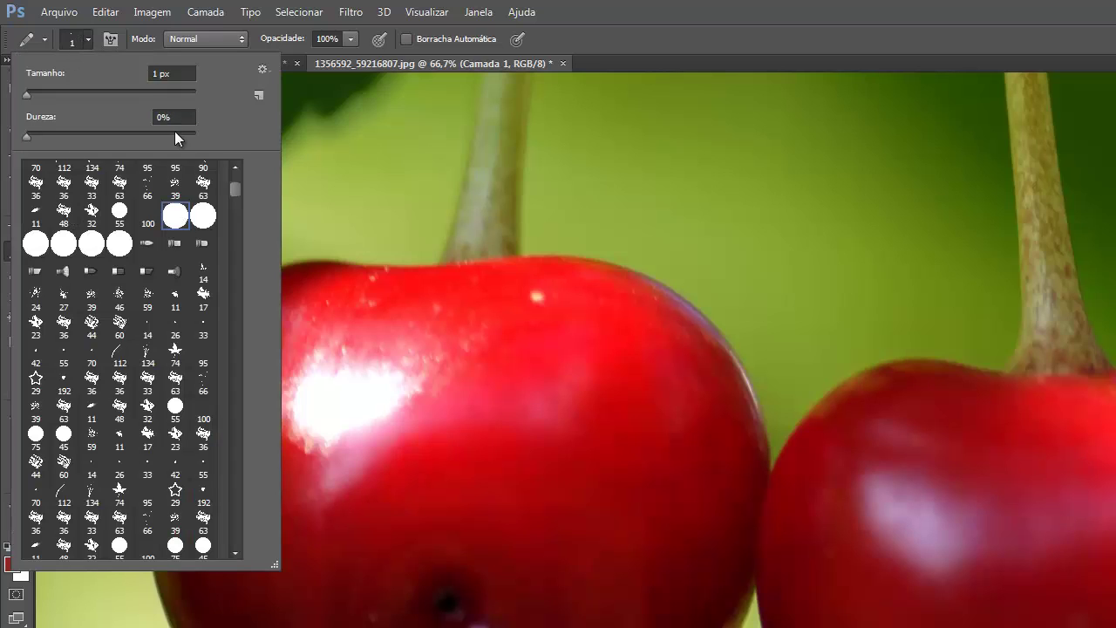
{"action": "mouse_move", "coordinate": [782, 154]}
{"action": "left_mouse_down"}
{"action": "mouse_move", "coordinate": [897, 281]}
{"action": "mouse_move", "coordinate": [650, 199]}
{"action": "mouse_move", "coordinate": [638, 172]}
{"action": "left_mouse_up"}
{"action": "key", "text": "ctrl+z"}
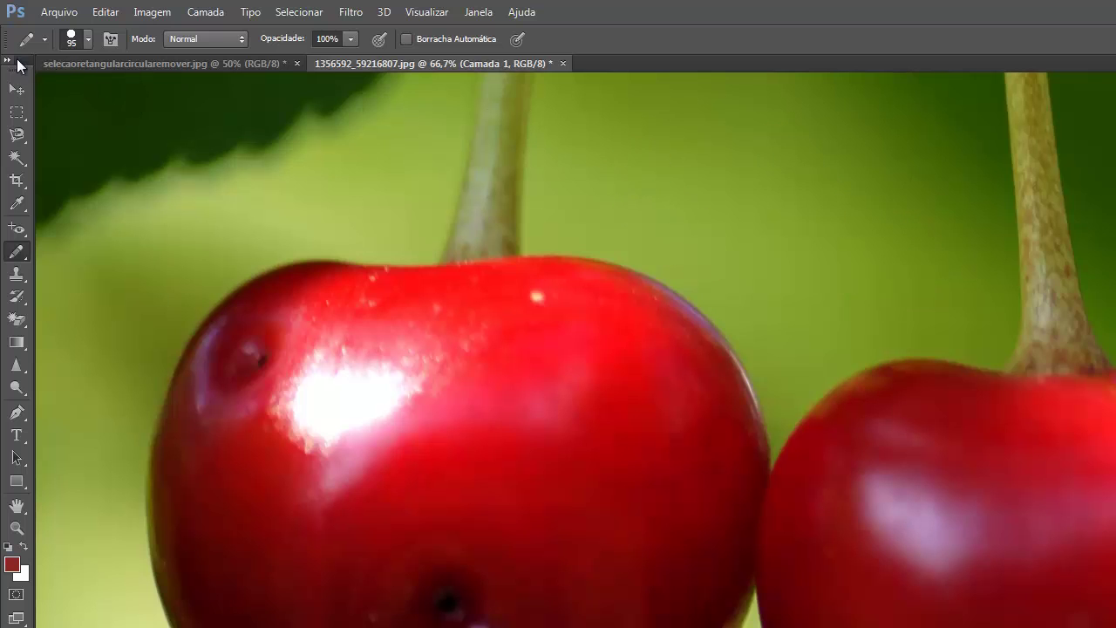
Switch to the Color Replacement tool
{"action": "left_click", "coordinate": [12, 250]}
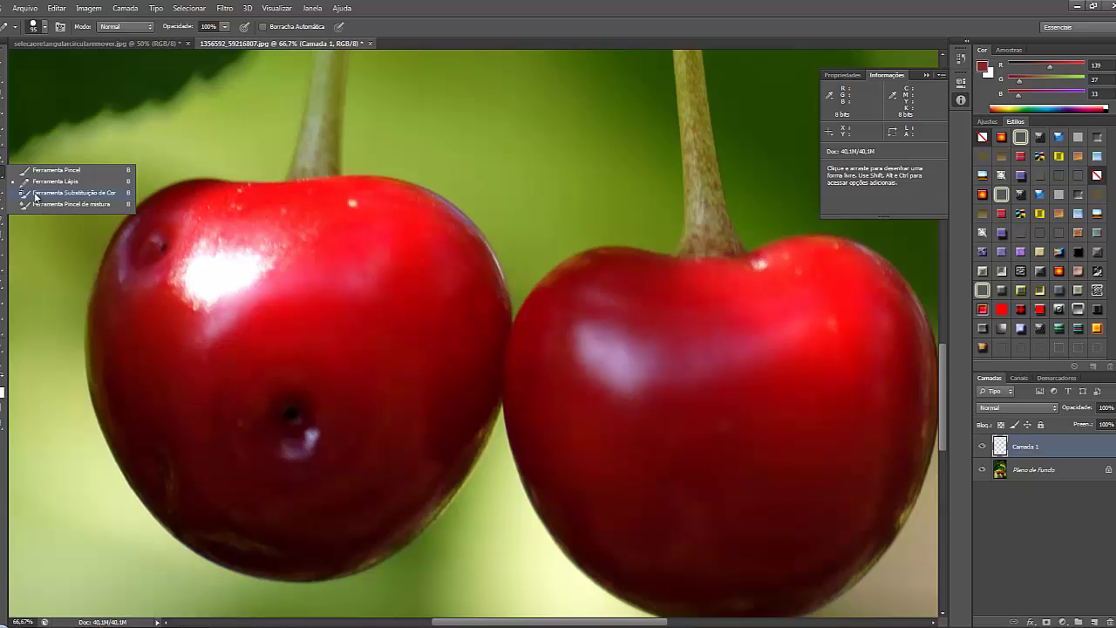
{"action": "left_click", "coordinate": [125, 272]}
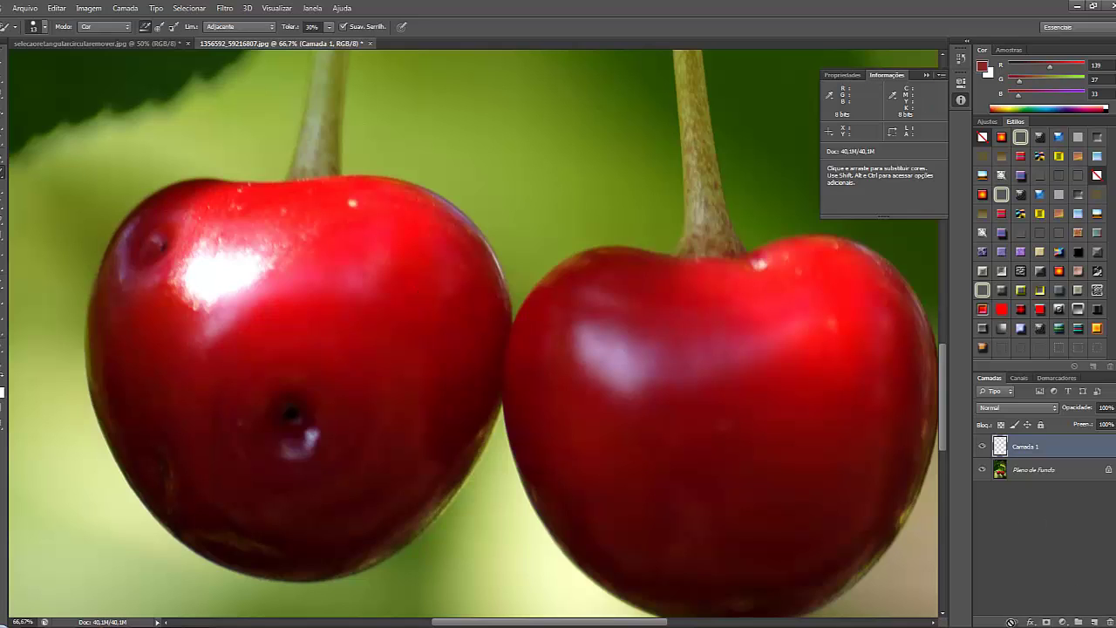
{"action": "left_click", "coordinate": [956, 626]}
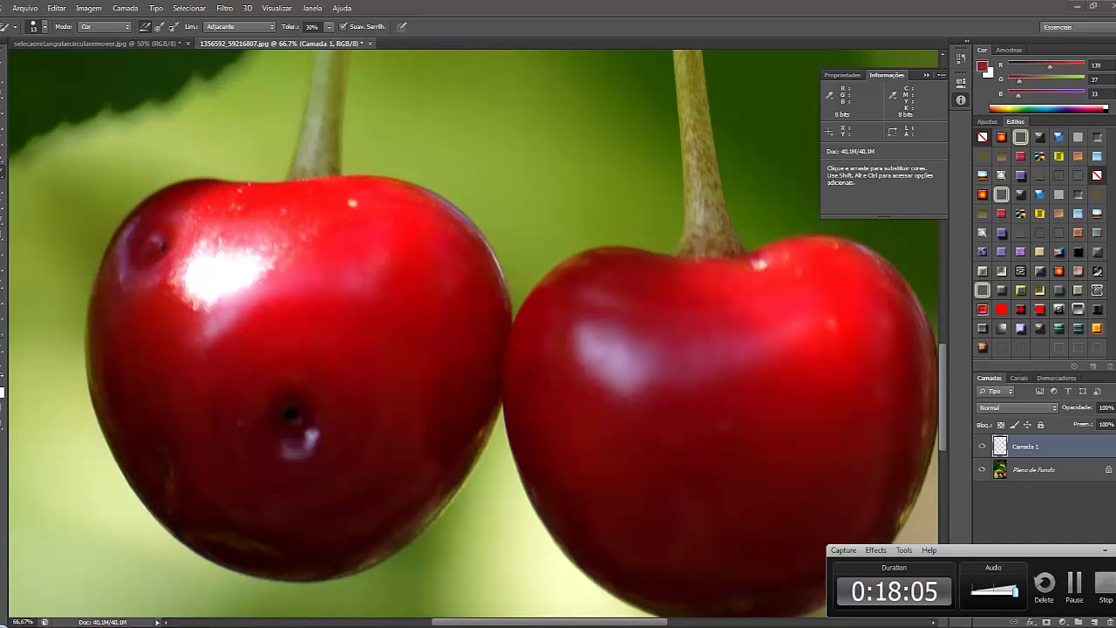
{"action": "left_click", "coordinate": [1074, 582]}
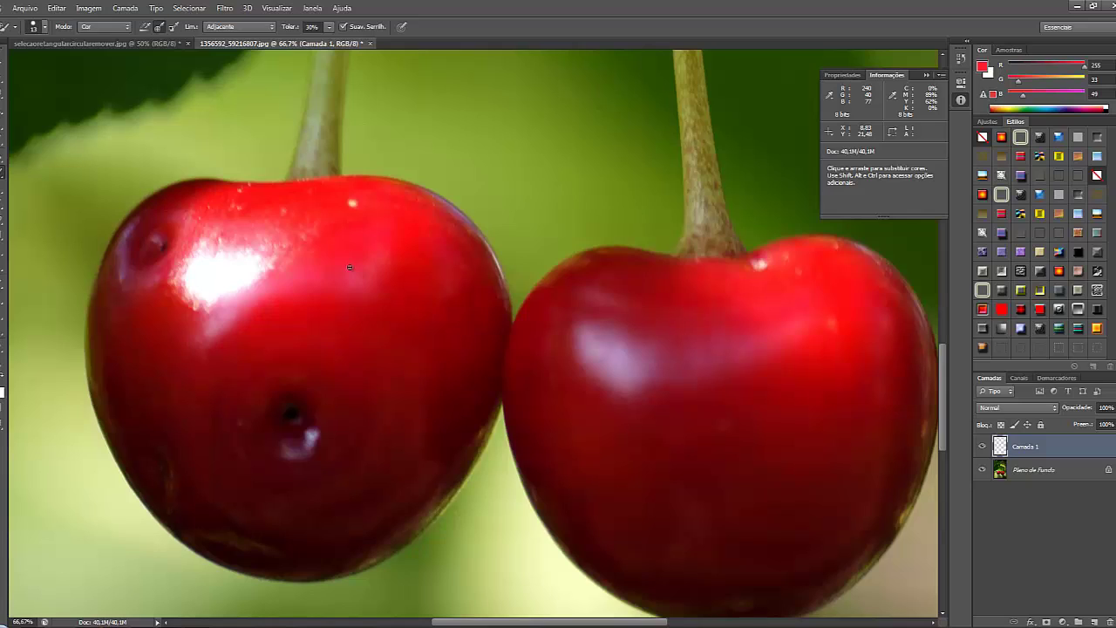
Enlarge the Color Replacement brush over the upper part of the left cherry
{"action": "key", "text": "bracketright"}
{"action": "key", "text": "bracketright"}
{"action": "key", "text": "Delete"}
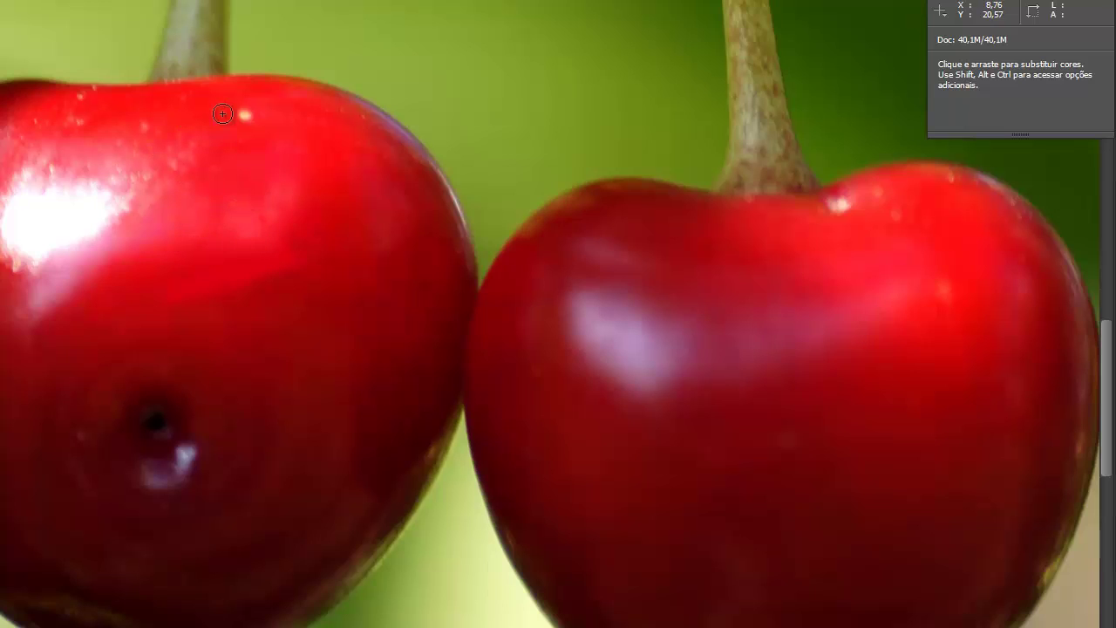
Scribble a Color Replacement stroke in Cor mode over the green area between the cherry stems, and undo it
{"action": "mouse_move", "coordinate": [514, 55]}
{"action": "left_mouse_down"}
{"action": "mouse_move", "coordinate": [564, 85]}
{"action": "mouse_move", "coordinate": [556, 134]}
{"action": "mouse_move", "coordinate": [500, 162]}
{"action": "mouse_move", "coordinate": [525, 169]}
{"action": "mouse_move", "coordinate": [490, 186]}
{"action": "mouse_move", "coordinate": [495, 232]}
{"action": "left_mouse_up"}
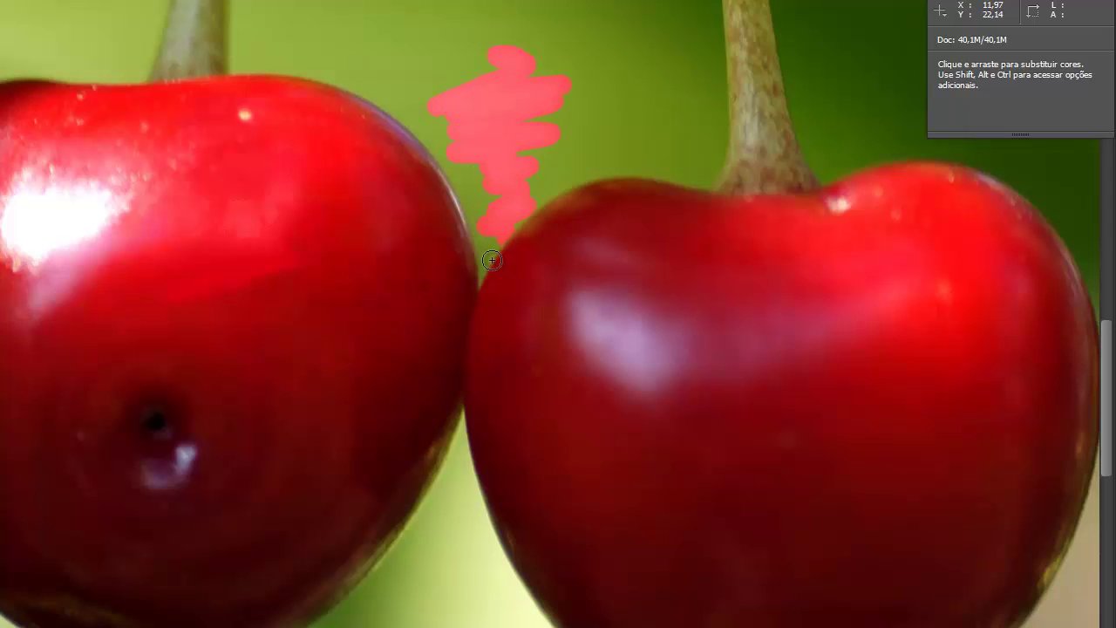
{"action": "key", "text": "v"}
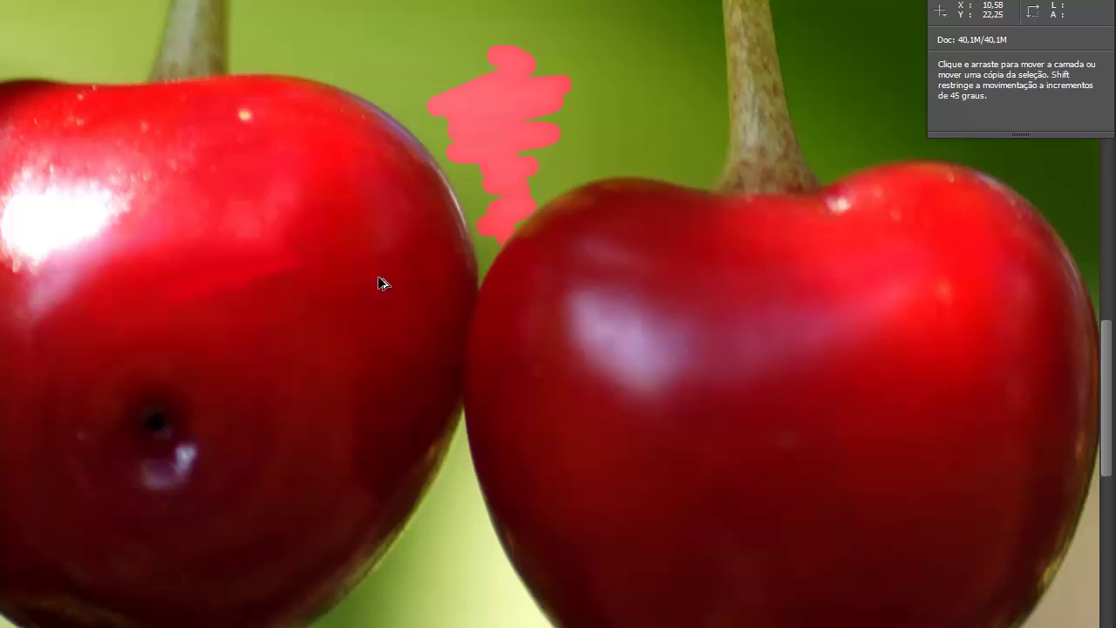
{"action": "key", "text": "ctrl+alt+z"}
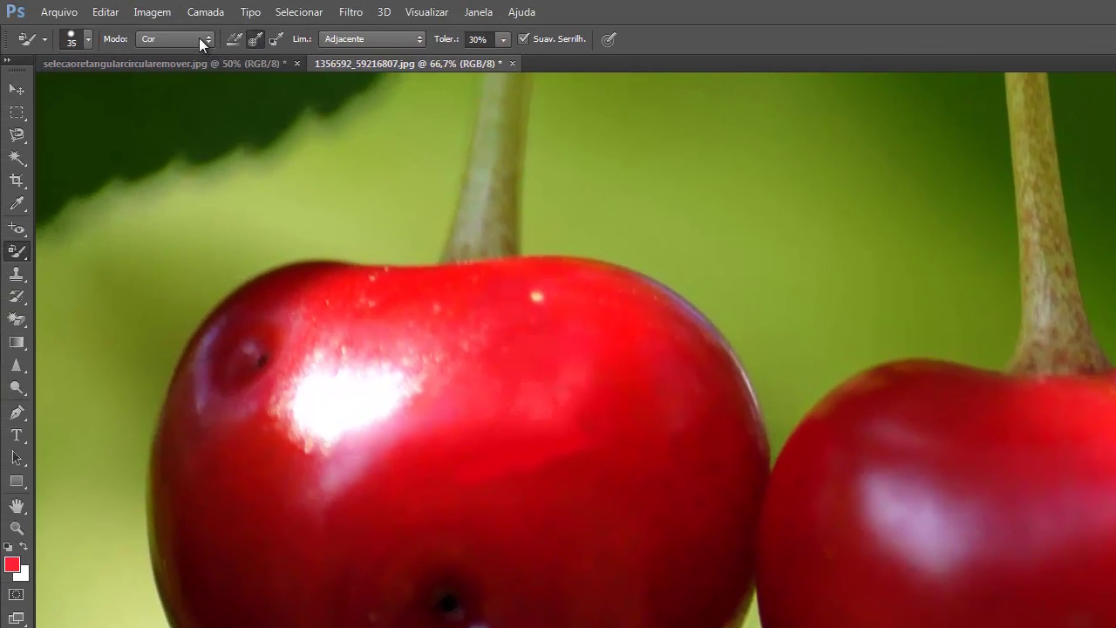
Set the Color Replacement mode to Matiz, scribble over the green background between the stems, and undo the strokes
{"action": "left_click", "coordinate": [199, 38]}
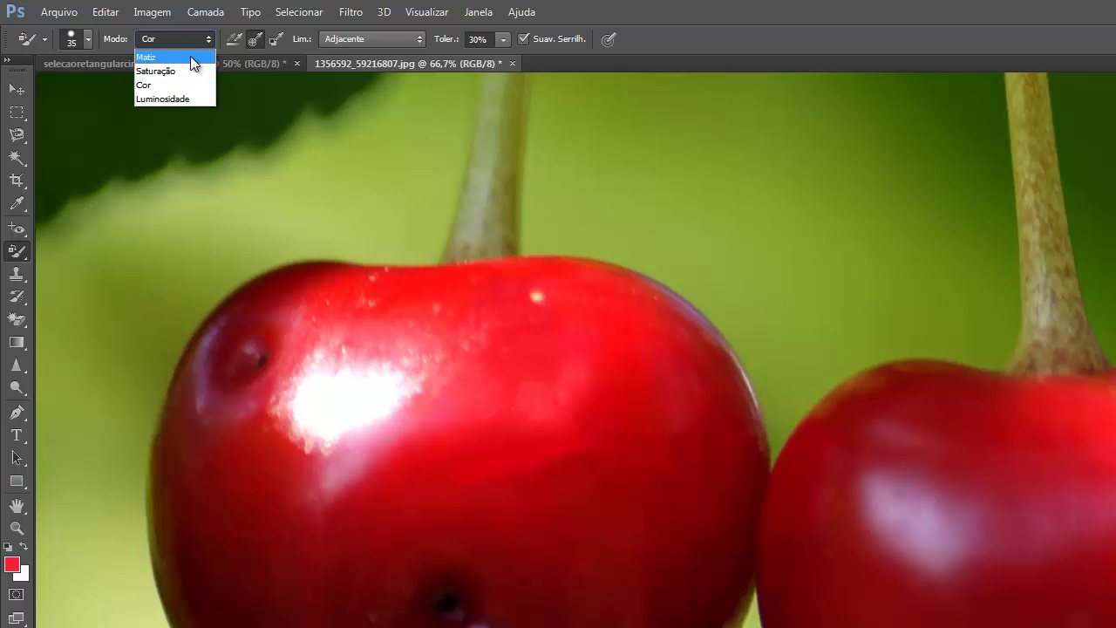
{"action": "left_click", "coordinate": [190, 56]}
{"action": "left_click_drag", "start_coordinate": [769, 292], "coordinate": [884, 314]}
{"action": "mouse_move", "coordinate": [884, 227]}
{"action": "left_mouse_down"}
{"action": "mouse_move", "coordinate": [856, 223]}
{"action": "mouse_move", "coordinate": [858, 200]}
{"action": "mouse_move", "coordinate": [800, 177]}
{"action": "left_mouse_up"}
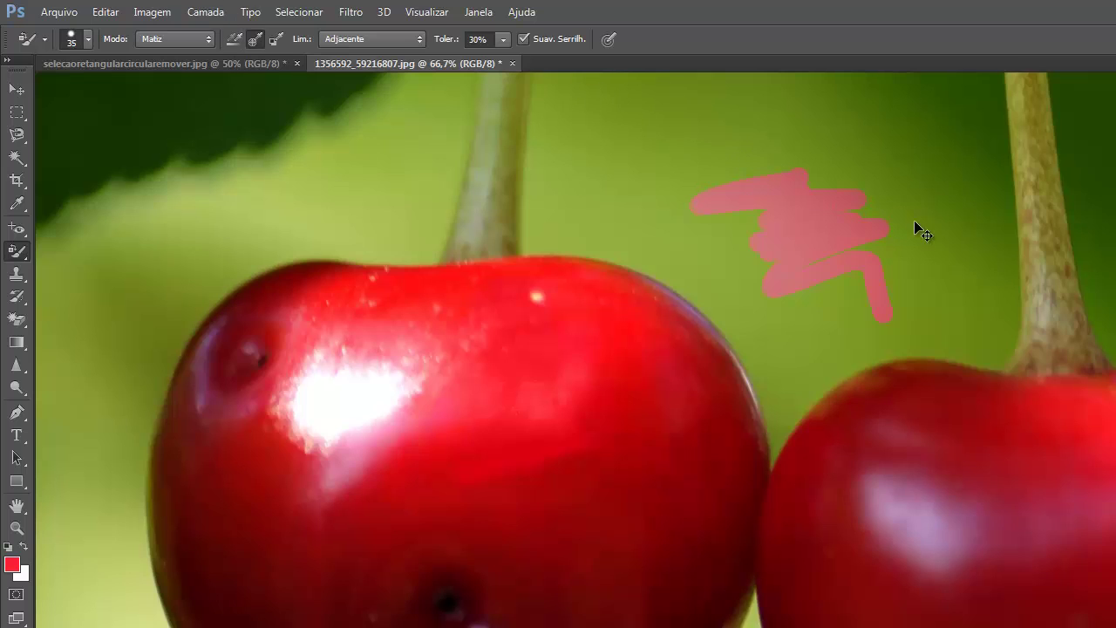
{"action": "key", "text": "ctrl+alt+z"}
{"action": "key", "text": "ctrl+alt+z"}
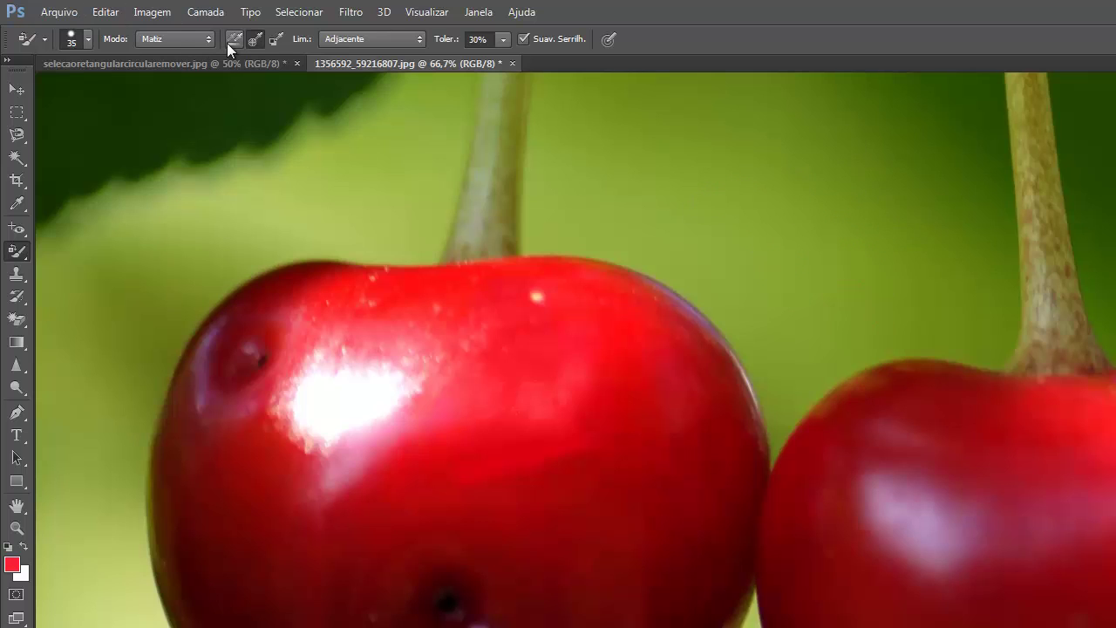
{"action": "left_click", "coordinate": [168, 40]}
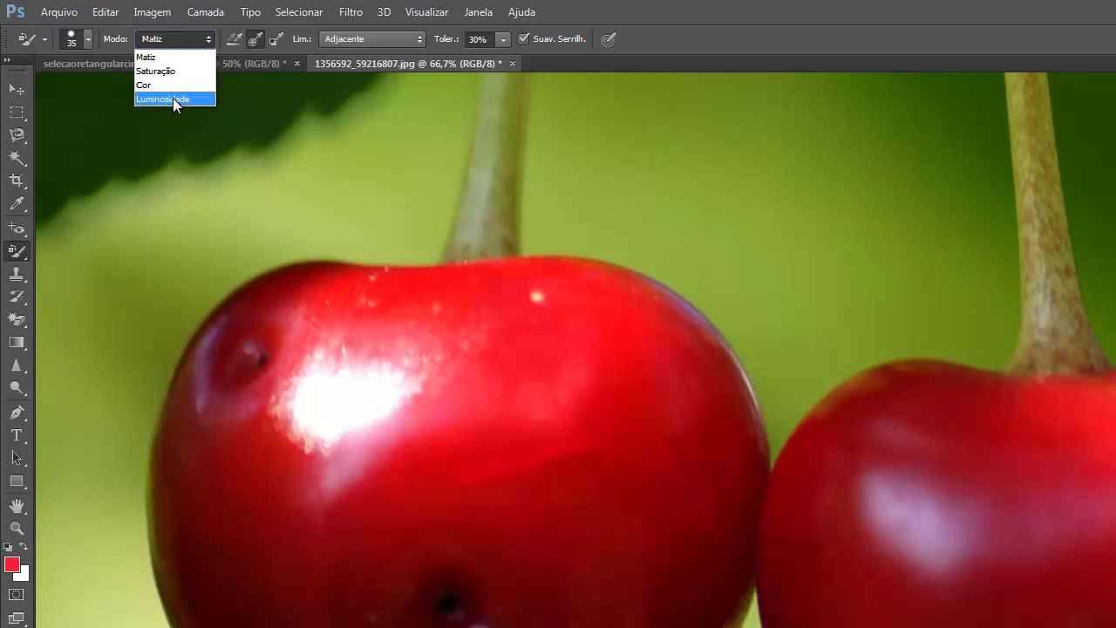
{"action": "left_click", "coordinate": [149, 43]}
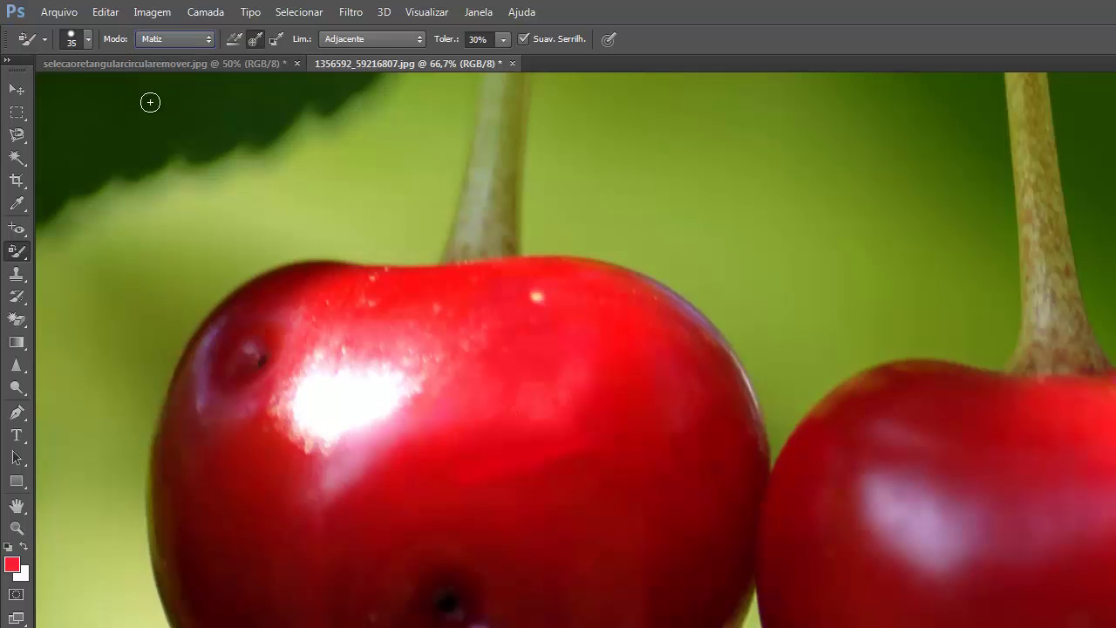
Switch to the Mixer Brush tool and enlarge its brush to 60 px
{"action": "left_click", "coordinate": [18, 252]}
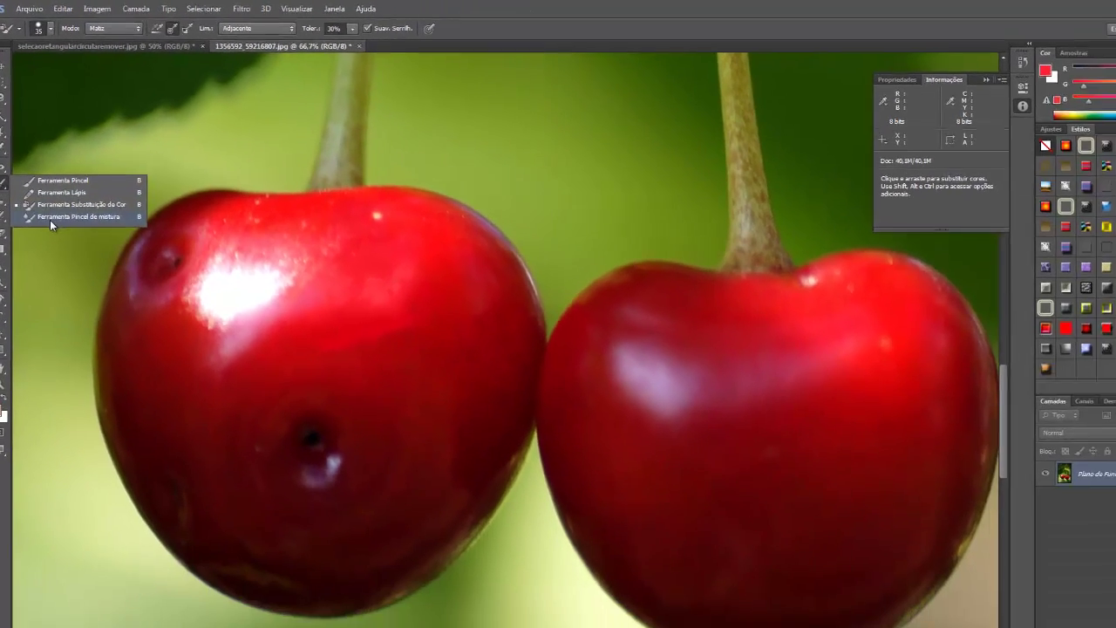
{"action": "left_click", "coordinate": [104, 297]}
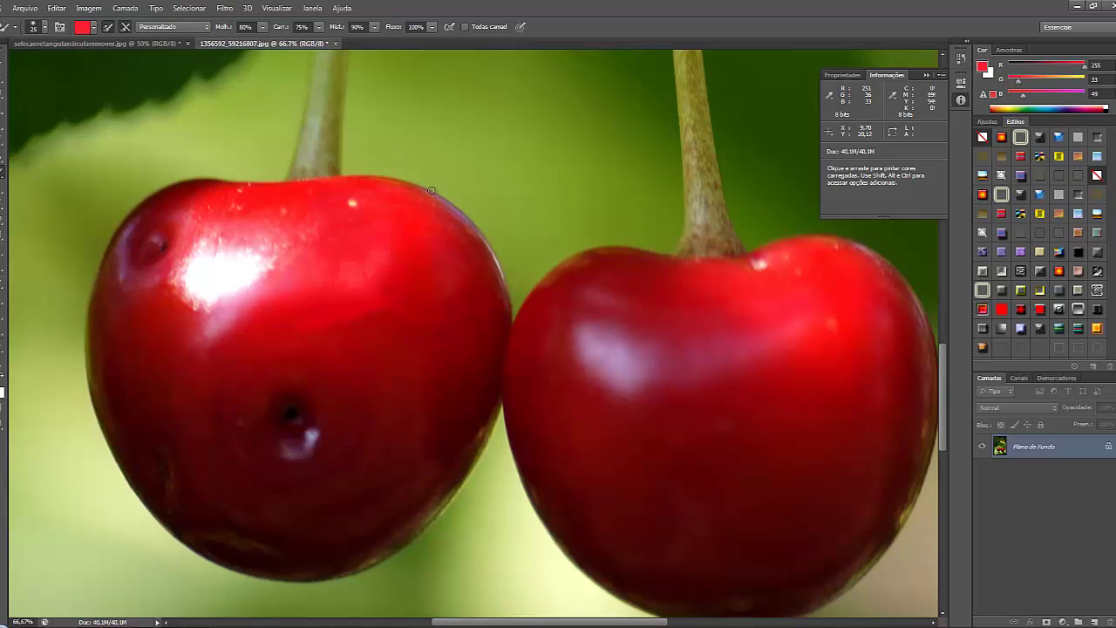
{"action": "key", "text": "bracketright"}
{"action": "key", "text": "bracketright"}
{"action": "key", "text": "bracketright"}
Smear red paint with the Mixer Brush across the left cherry's right-hand side and stem, and undo the strokes
{"action": "mouse_move", "coordinate": [433, 189]}
{"action": "left_mouse_down"}
{"action": "mouse_move", "coordinate": [488, 216]}
{"action": "mouse_move", "coordinate": [480, 247]}
{"action": "mouse_move", "coordinate": [504, 259]}
{"action": "mouse_move", "coordinate": [486, 281]}
{"action": "mouse_move", "coordinate": [503, 323]}
{"action": "mouse_move", "coordinate": [498, 282]}
{"action": "mouse_move", "coordinate": [419, 178]}
{"action": "mouse_move", "coordinate": [353, 184]}
{"action": "mouse_move", "coordinate": [326, 204]}
{"action": "mouse_move", "coordinate": [380, 214]}
{"action": "left_mouse_up"}
{"action": "mouse_move", "coordinate": [429, 263]}
{"action": "left_mouse_down"}
{"action": "mouse_move", "coordinate": [485, 284]}
{"action": "mouse_move", "coordinate": [343, 184]}
{"action": "mouse_move", "coordinate": [431, 210]}
{"action": "mouse_move", "coordinate": [489, 326]}
{"action": "left_mouse_up"}
{"action": "mouse_move", "coordinate": [429, 210]}
{"action": "left_mouse_down"}
{"action": "mouse_move", "coordinate": [486, 289]}
{"action": "mouse_move", "coordinate": [484, 347]}
{"action": "mouse_move", "coordinate": [438, 363]}
{"action": "mouse_move", "coordinate": [464, 334]}
{"action": "mouse_move", "coordinate": [451, 390]}
{"action": "mouse_move", "coordinate": [399, 423]}
{"action": "mouse_move", "coordinate": [383, 470]}
{"action": "mouse_move", "coordinate": [433, 453]}
{"action": "mouse_move", "coordinate": [434, 328]}
{"action": "left_mouse_up"}
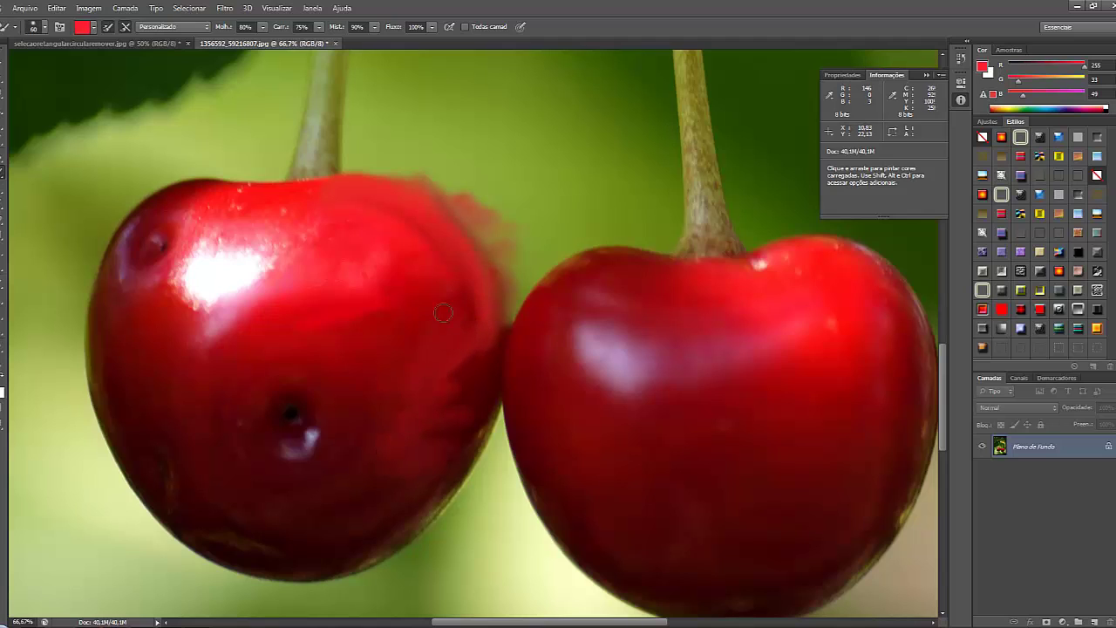
{"action": "mouse_move", "coordinate": [423, 279]}
{"action": "left_mouse_down"}
{"action": "mouse_move", "coordinate": [370, 224]}
{"action": "mouse_move", "coordinate": [448, 276]}
{"action": "mouse_move", "coordinate": [466, 324]}
{"action": "left_mouse_up"}
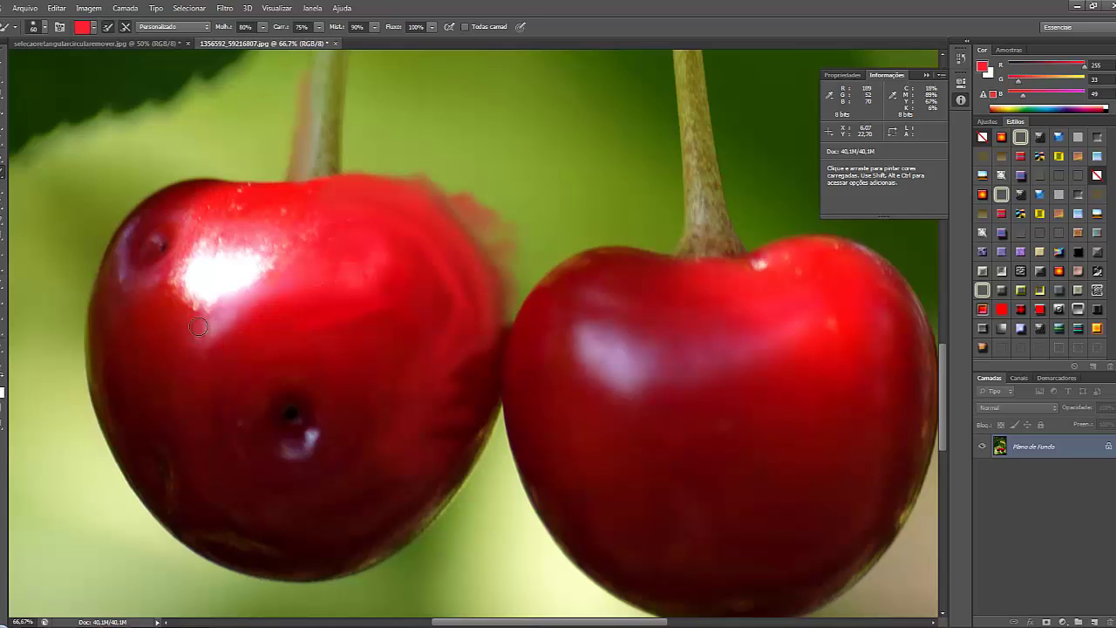
{"action": "key", "text": "z"}
{"action": "key", "text": "ctrl+alt+z"}
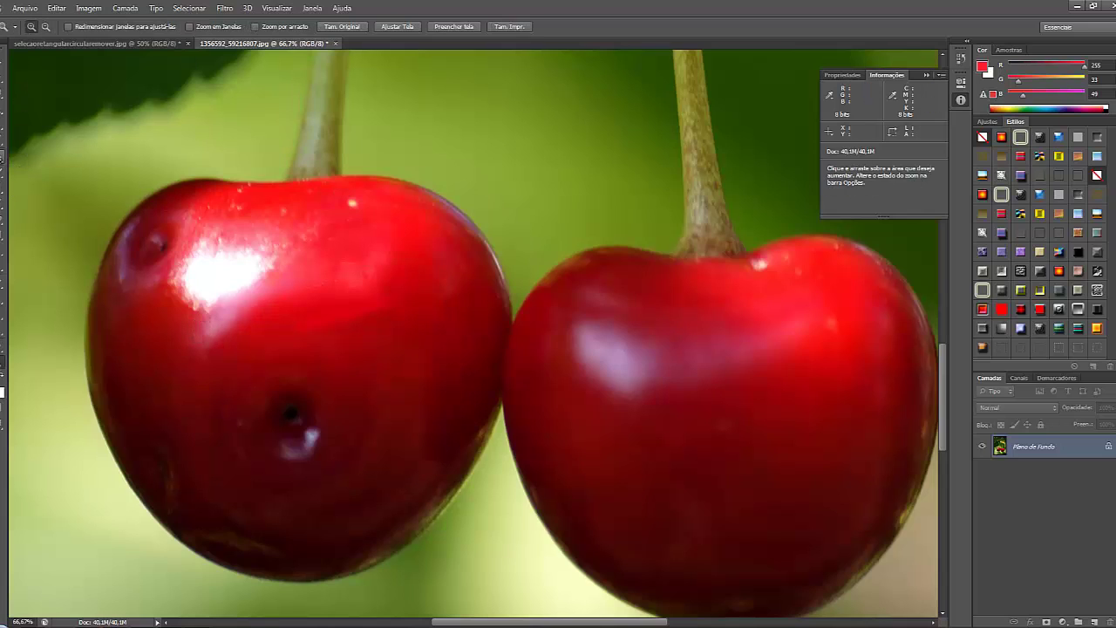
Switch to the Clone Stamp tool
{"action": "right_click", "coordinate": [4, 179]}
{"action": "left_click", "coordinate": [44, 171]}
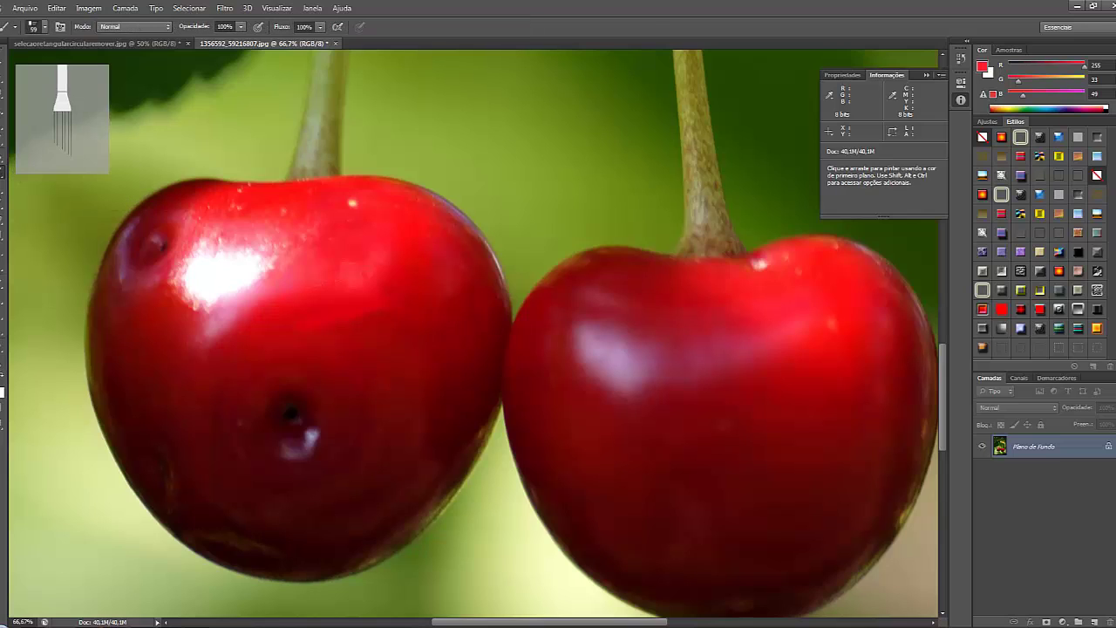
{"action": "key", "text": "s"}
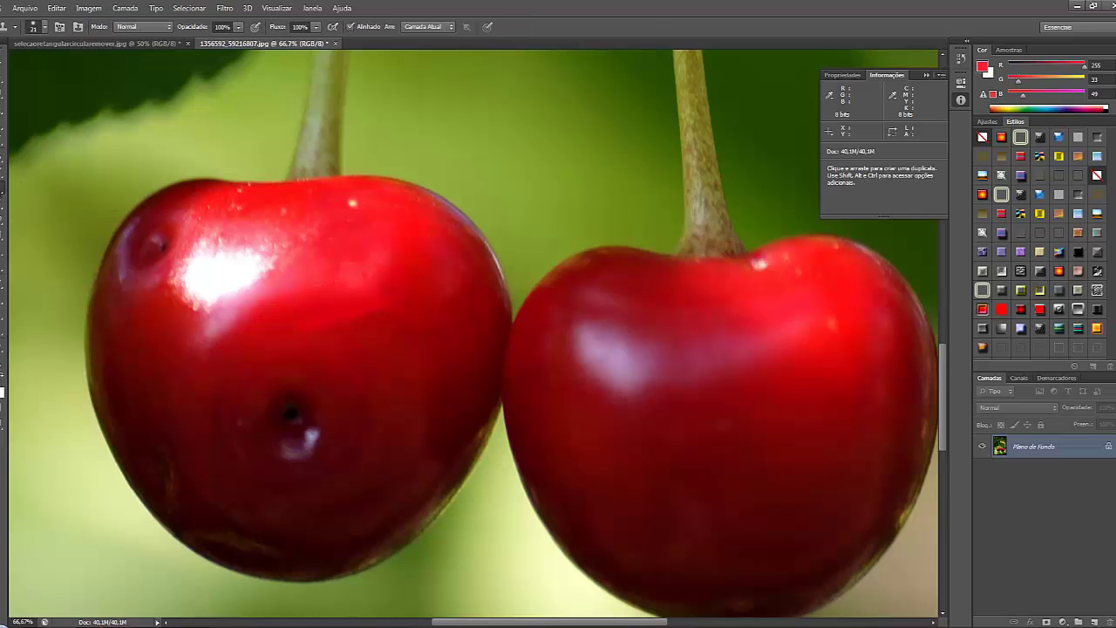
{"action": "right_click", "coordinate": [4, 185]}
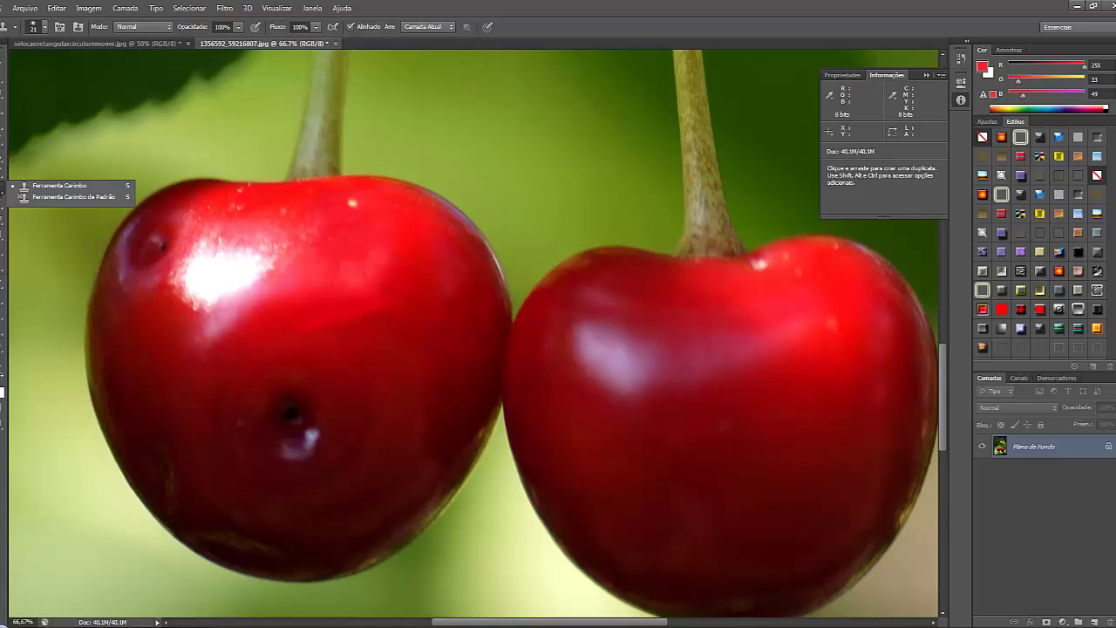
{"action": "left_click", "coordinate": [35, 187]}
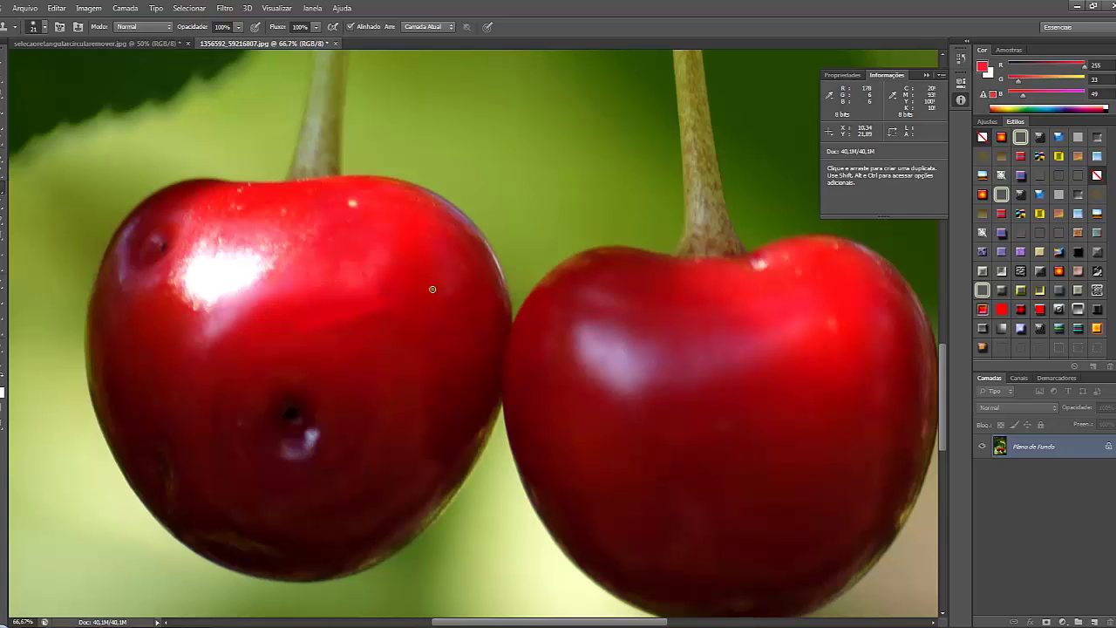
Load the Mixer Brush with red sampled beside the small light spot on the left cherry's top, and paint over the spot
{"action": "key", "text": "b"}
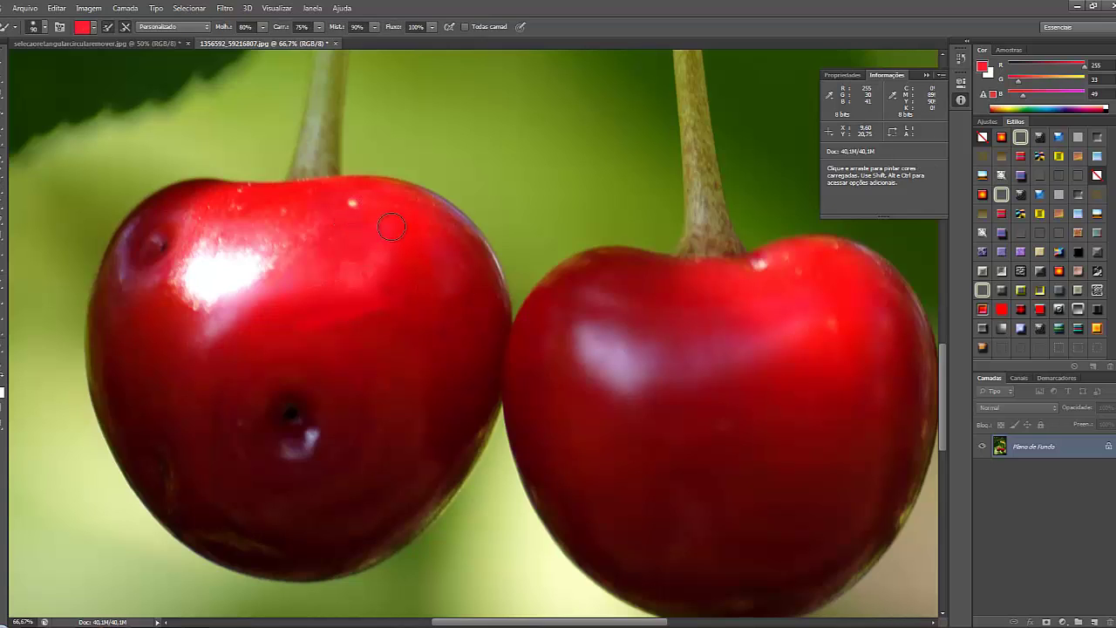
{"action": "key", "text": "alt"}
{"action": "key", "text": "alt"}
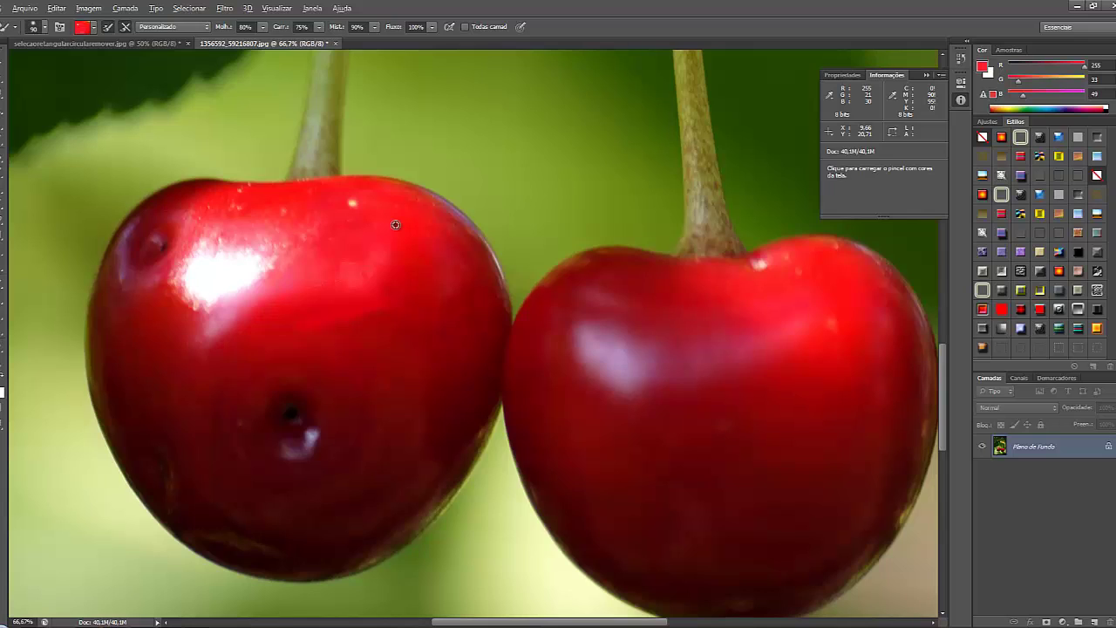
{"action": "left_click", "coordinate": [396, 220], "text": "alt"}
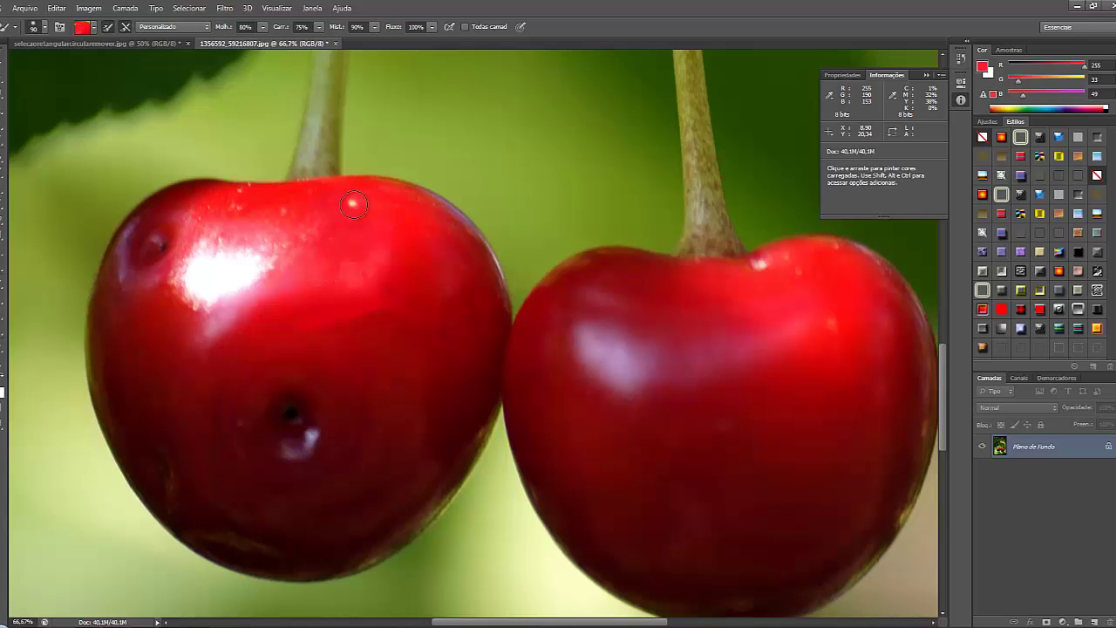
{"action": "left_click_drag", "start_coordinate": [353, 205], "coordinate": [356, 205]}
Switch to the Pattern Stamp tool, paint a pattern patch on the left cherry in Normal mode, and undo it
{"action": "left_click", "coordinate": [3, 202]}
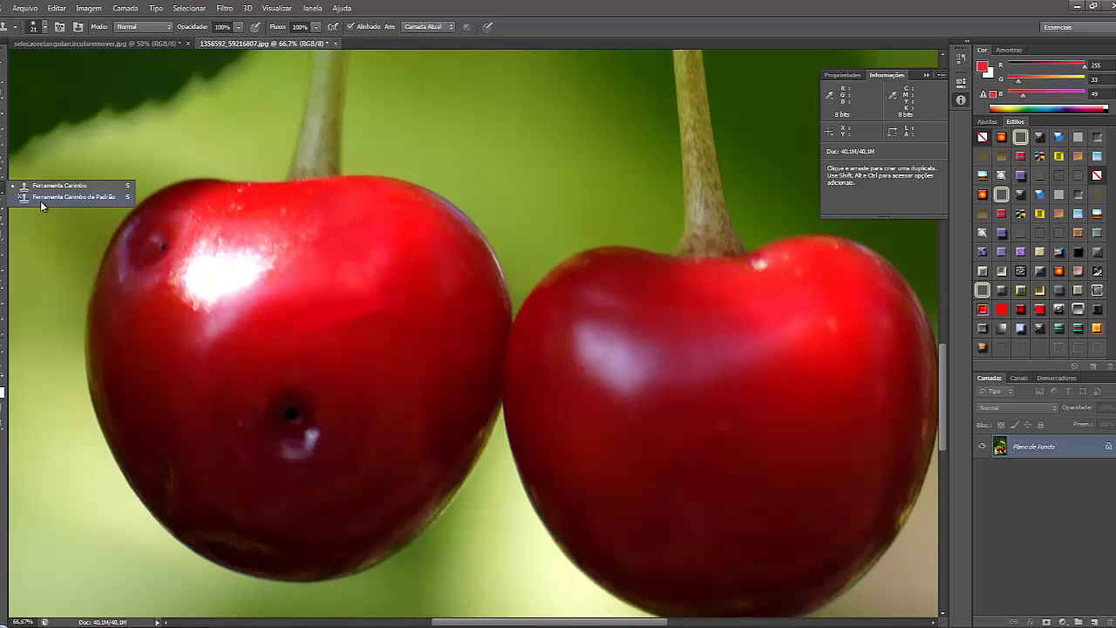
{"action": "left_click", "coordinate": [41, 201]}
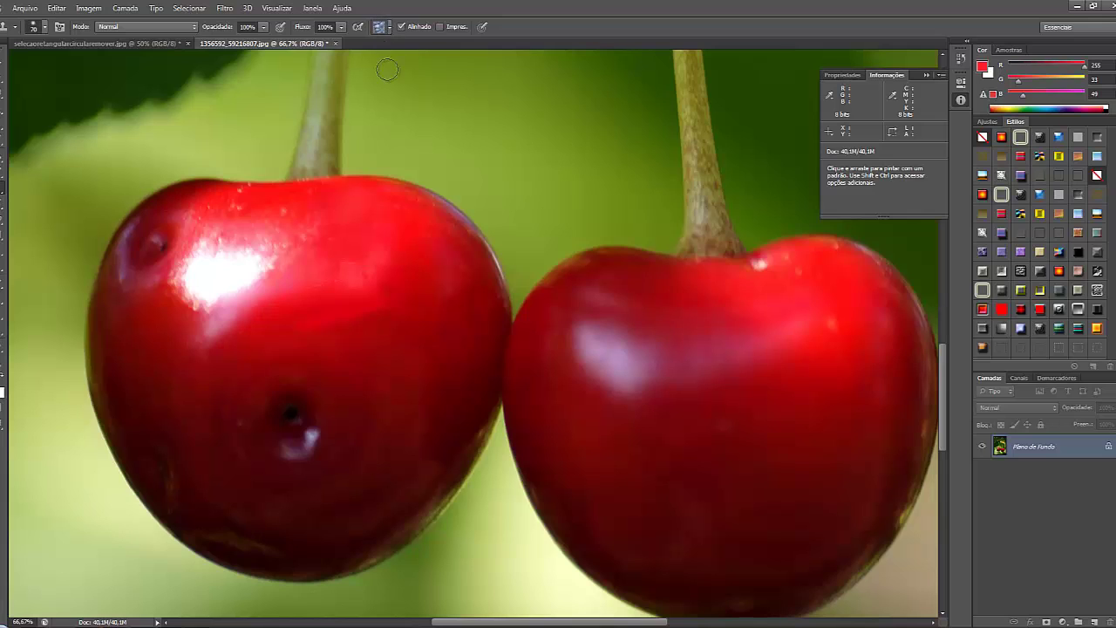
{"action": "mouse_move", "coordinate": [353, 233]}
{"action": "left_mouse_down"}
{"action": "mouse_move", "coordinate": [352, 277]}
{"action": "mouse_move", "coordinate": [370, 235]}
{"action": "mouse_move", "coordinate": [383, 287]}
{"action": "mouse_move", "coordinate": [403, 262]}
{"action": "mouse_move", "coordinate": [413, 290]}
{"action": "mouse_move", "coordinate": [432, 287]}
{"action": "mouse_move", "coordinate": [435, 267]}
{"action": "mouse_move", "coordinate": [440, 308]}
{"action": "mouse_move", "coordinate": [455, 316]}
{"action": "mouse_move", "coordinate": [446, 273]}
{"action": "mouse_move", "coordinate": [464, 348]}
{"action": "mouse_move", "coordinate": [460, 284]}
{"action": "mouse_move", "coordinate": [484, 382]}
{"action": "mouse_move", "coordinate": [478, 325]}
{"action": "mouse_move", "coordinate": [473, 346]}
{"action": "mouse_move", "coordinate": [450, 351]}
{"action": "mouse_move", "coordinate": [458, 383]}
{"action": "mouse_move", "coordinate": [445, 316]}
{"action": "mouse_move", "coordinate": [428, 300]}
{"action": "mouse_move", "coordinate": [428, 392]}
{"action": "mouse_move", "coordinate": [409, 298]}
{"action": "mouse_move", "coordinate": [397, 370]}
{"action": "mouse_move", "coordinate": [362, 293]}
{"action": "mouse_move", "coordinate": [355, 332]}
{"action": "mouse_move", "coordinate": [344, 333]}
{"action": "mouse_move", "coordinate": [333, 293]}
{"action": "mouse_move", "coordinate": [328, 335]}
{"action": "mouse_move", "coordinate": [344, 257]}
{"action": "left_mouse_up"}
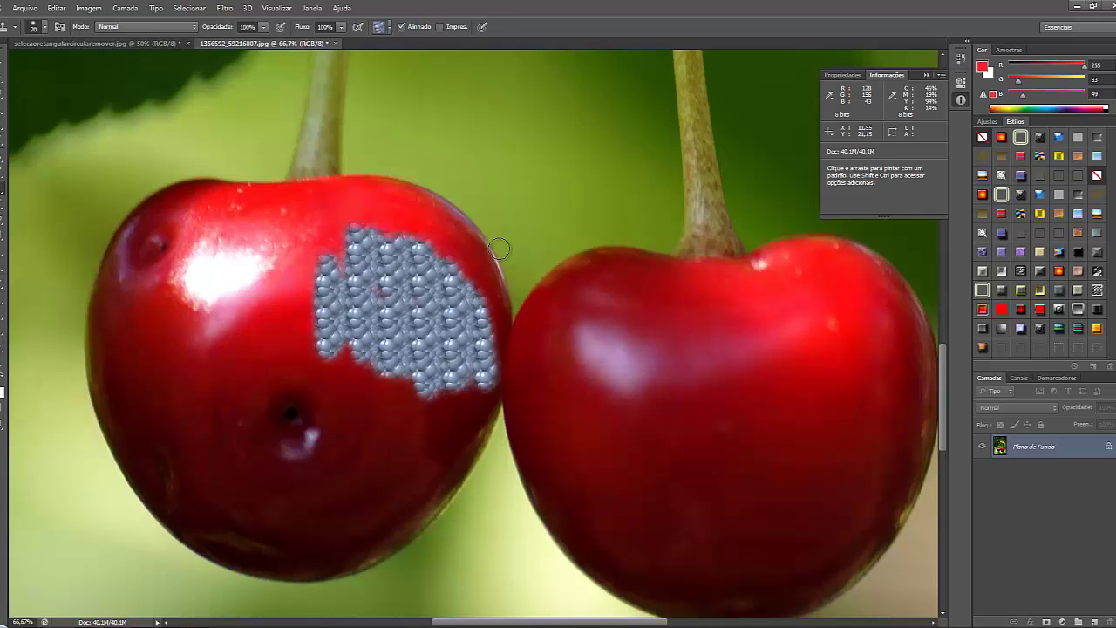
{"action": "key", "text": "ctrl+z"}
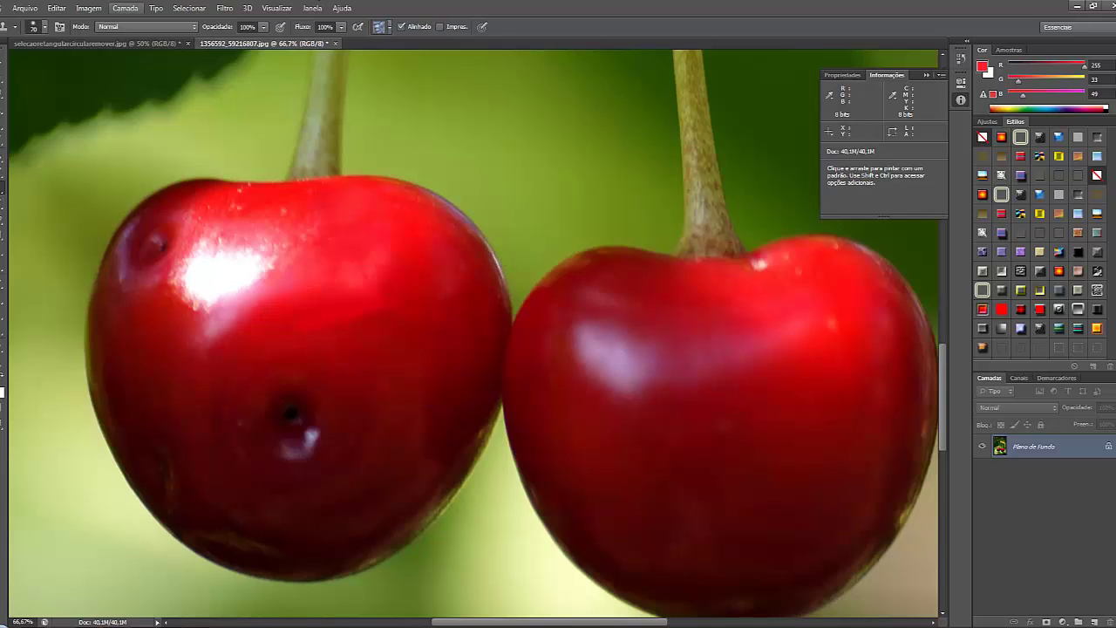
Add a new empty layer above the background, and undo it
{"action": "left_click", "coordinate": [1093, 621]}
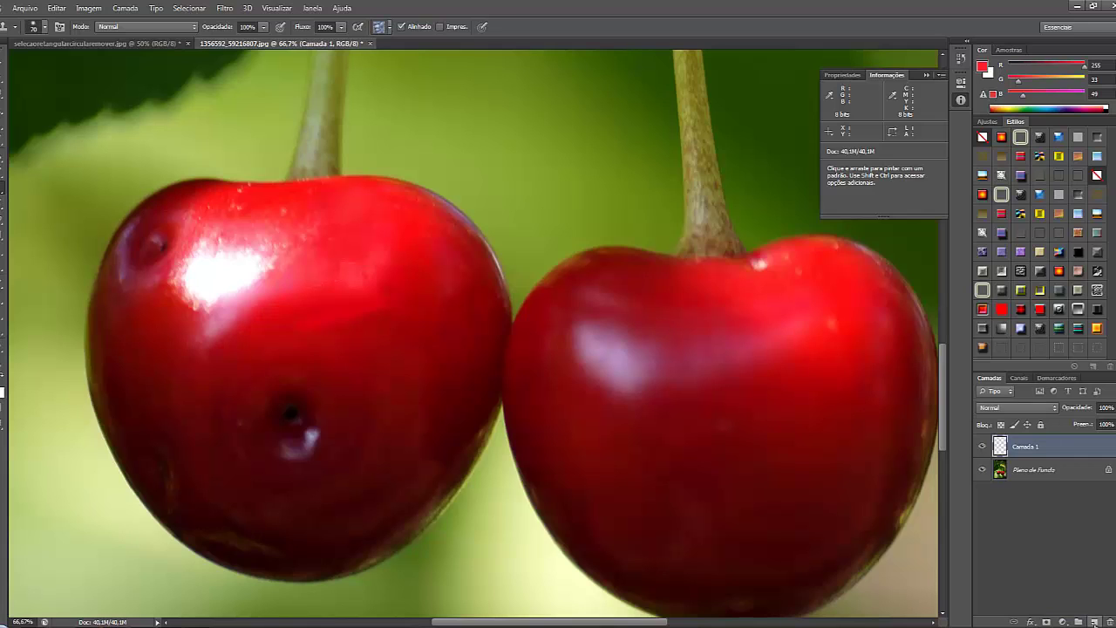
{"action": "key", "text": "ctrl+z"}
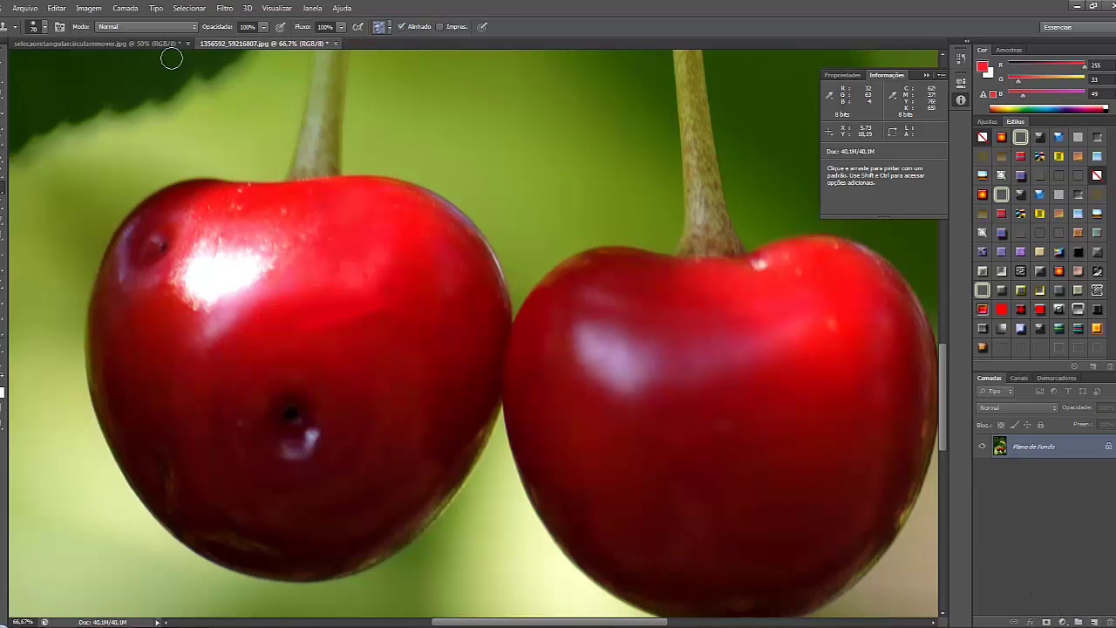
Set the Pattern Stamp mode to Luz Indireta, paint the pattern over the left cherry, and undo it
{"action": "left_click", "coordinate": [168, 28]}
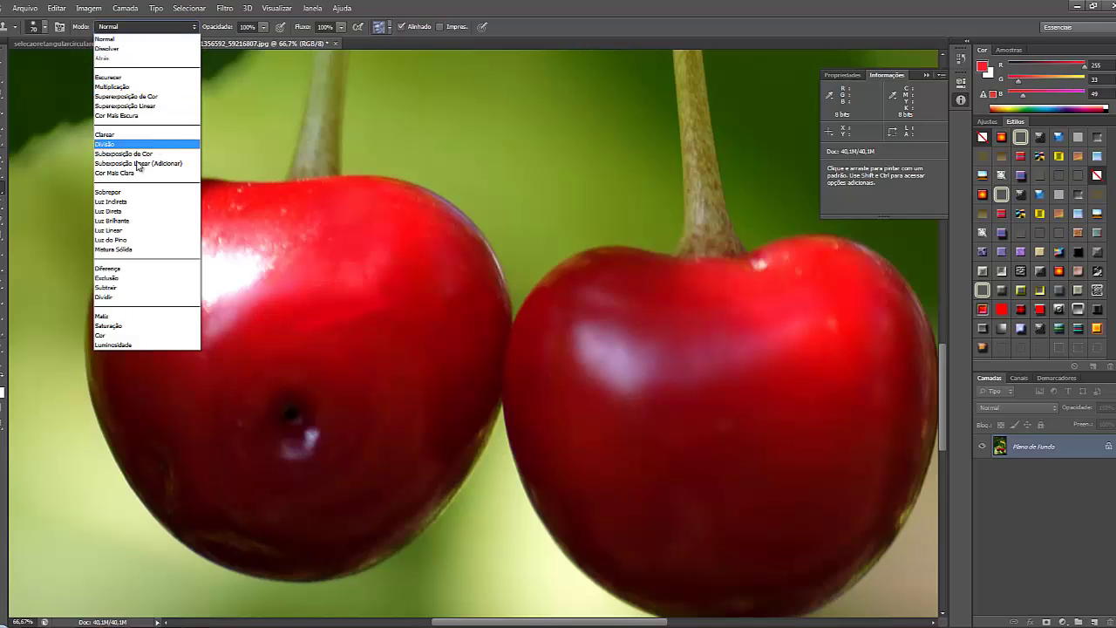
{"action": "left_click", "coordinate": [111, 202]}
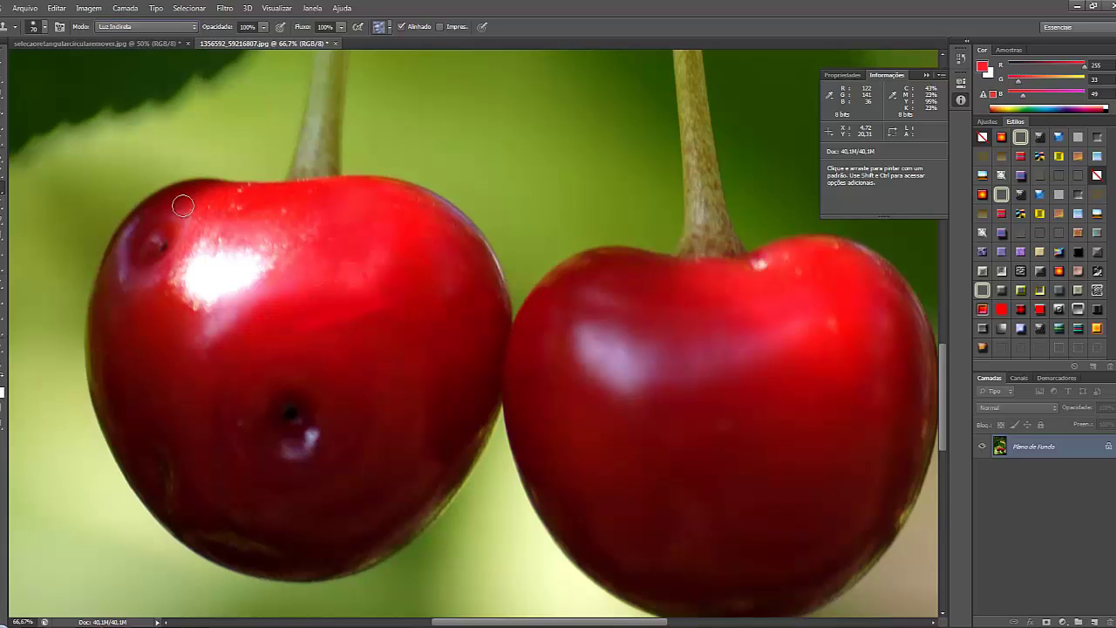
{"action": "mouse_move", "coordinate": [314, 218]}
{"action": "left_mouse_down"}
{"action": "mouse_move", "coordinate": [316, 253]}
{"action": "mouse_move", "coordinate": [353, 218]}
{"action": "mouse_move", "coordinate": [382, 303]}
{"action": "left_mouse_up"}
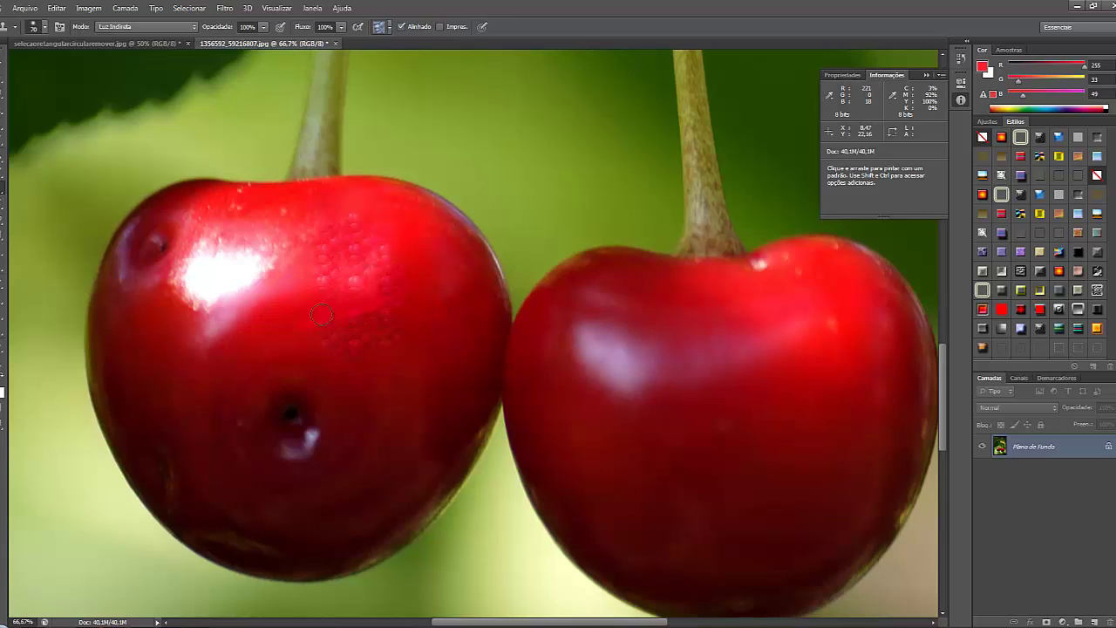
{"action": "mouse_move", "coordinate": [282, 289]}
{"action": "left_mouse_down"}
{"action": "mouse_move", "coordinate": [230, 391]}
{"action": "mouse_move", "coordinate": [229, 319]}
{"action": "mouse_move", "coordinate": [182, 424]}
{"action": "mouse_move", "coordinate": [187, 304]}
{"action": "mouse_move", "coordinate": [162, 413]}
{"action": "mouse_move", "coordinate": [161, 284]}
{"action": "mouse_move", "coordinate": [122, 395]}
{"action": "mouse_move", "coordinate": [142, 308]}
{"action": "mouse_move", "coordinate": [150, 474]}
{"action": "mouse_move", "coordinate": [169, 504]}
{"action": "mouse_move", "coordinate": [181, 448]}
{"action": "mouse_move", "coordinate": [242, 546]}
{"action": "mouse_move", "coordinate": [192, 389]}
{"action": "mouse_move", "coordinate": [239, 459]}
{"action": "mouse_move", "coordinate": [239, 367]}
{"action": "mouse_move", "coordinate": [323, 442]}
{"action": "mouse_move", "coordinate": [366, 420]}
{"action": "mouse_move", "coordinate": [365, 469]}
{"action": "left_mouse_up"}
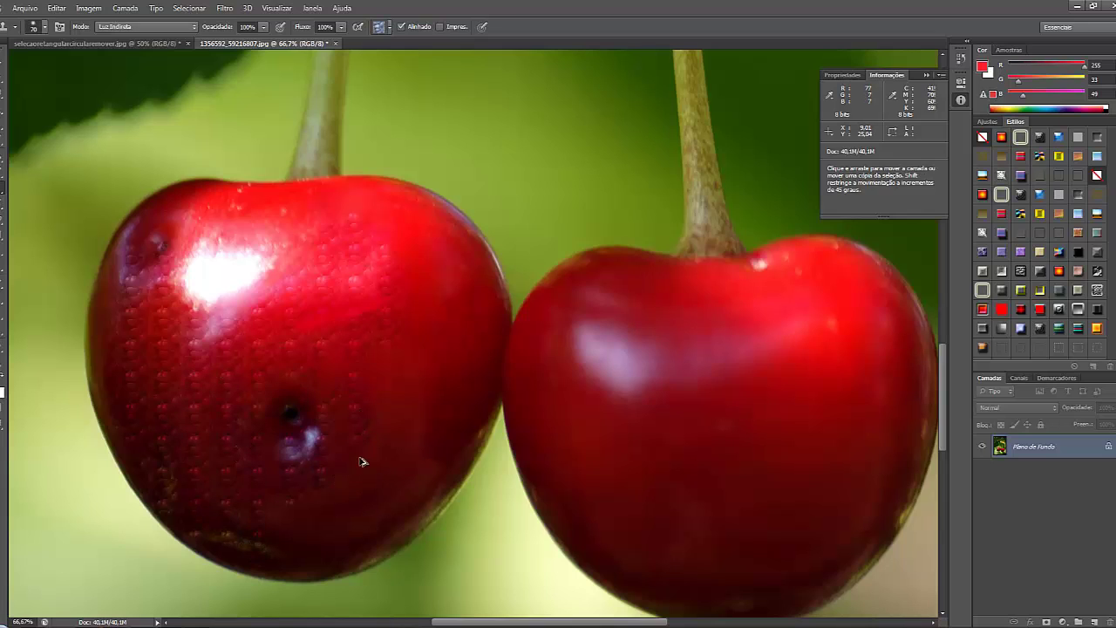
{"action": "key", "text": "ctrl+z"}
Switch to the History Brush tool
{"action": "right_click", "coordinate": [2, 195]}
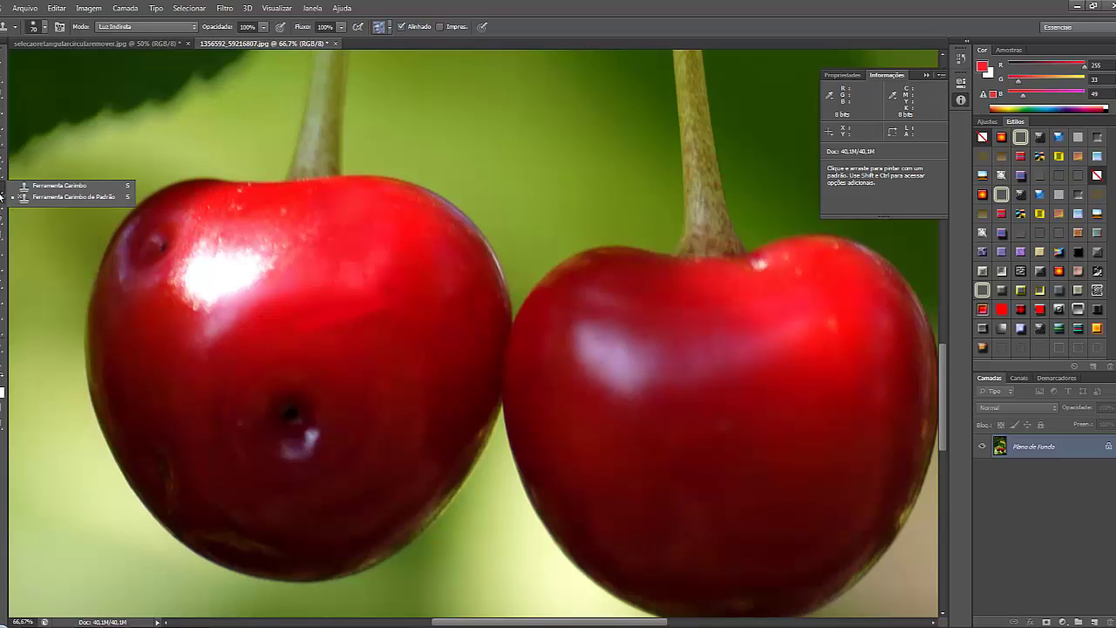
{"action": "left_click", "coordinate": [2, 210]}
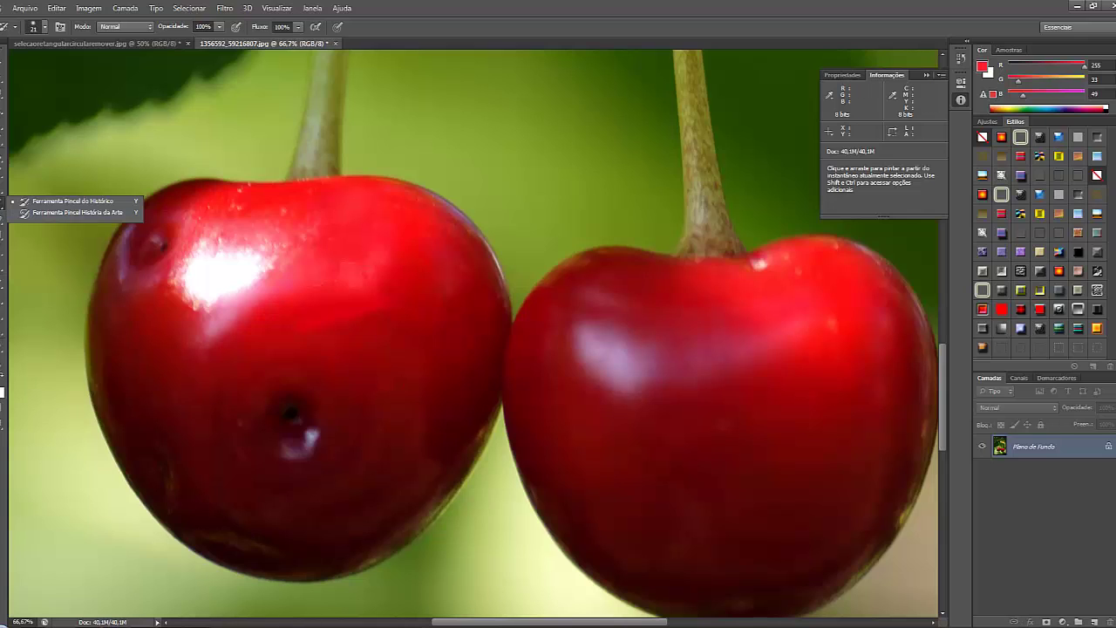
{"action": "left_click", "coordinate": [860, 627]}
{"action": "left_click", "coordinate": [1073, 581]}
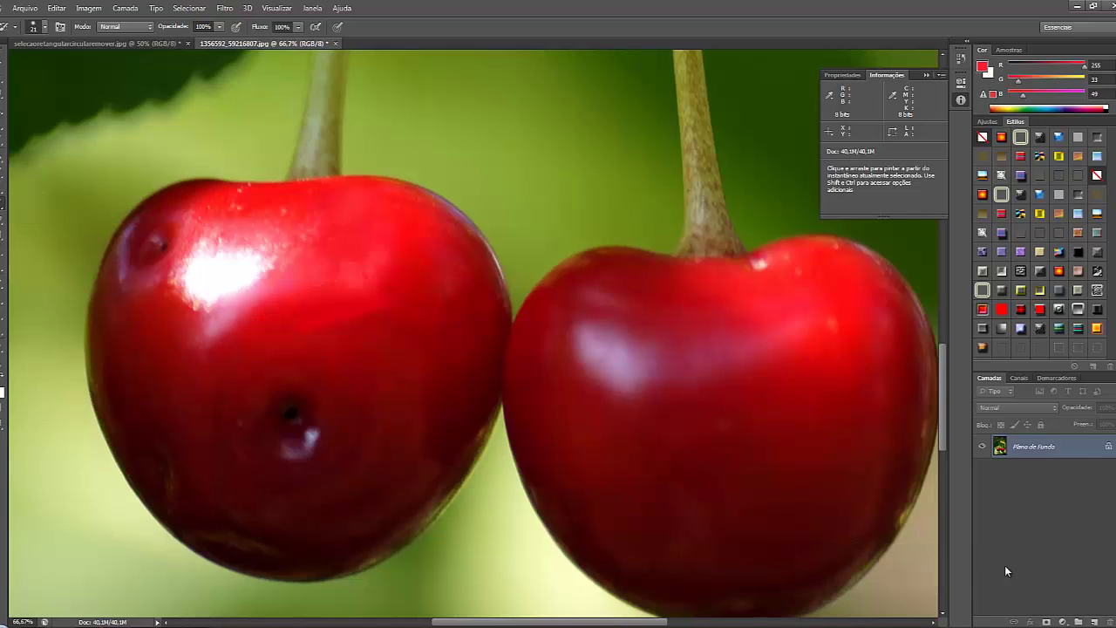
{"action": "left_click", "coordinate": [2, 204]}
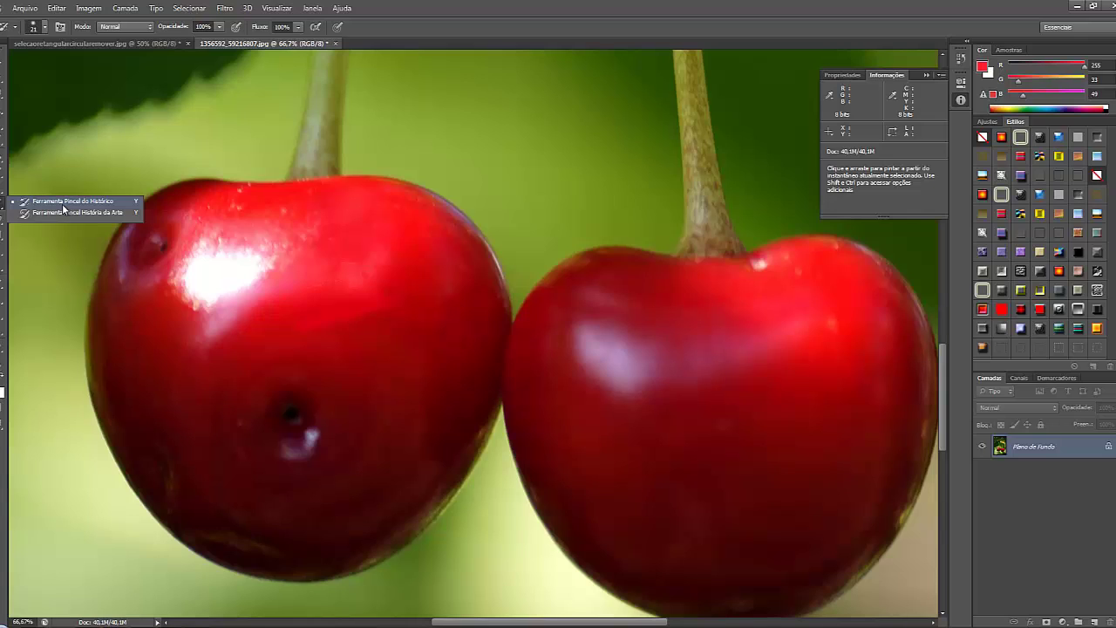
Paint solid red over the white highlight on the left cherry with the Brush tool
{"action": "left_click", "coordinate": [3, 171]}
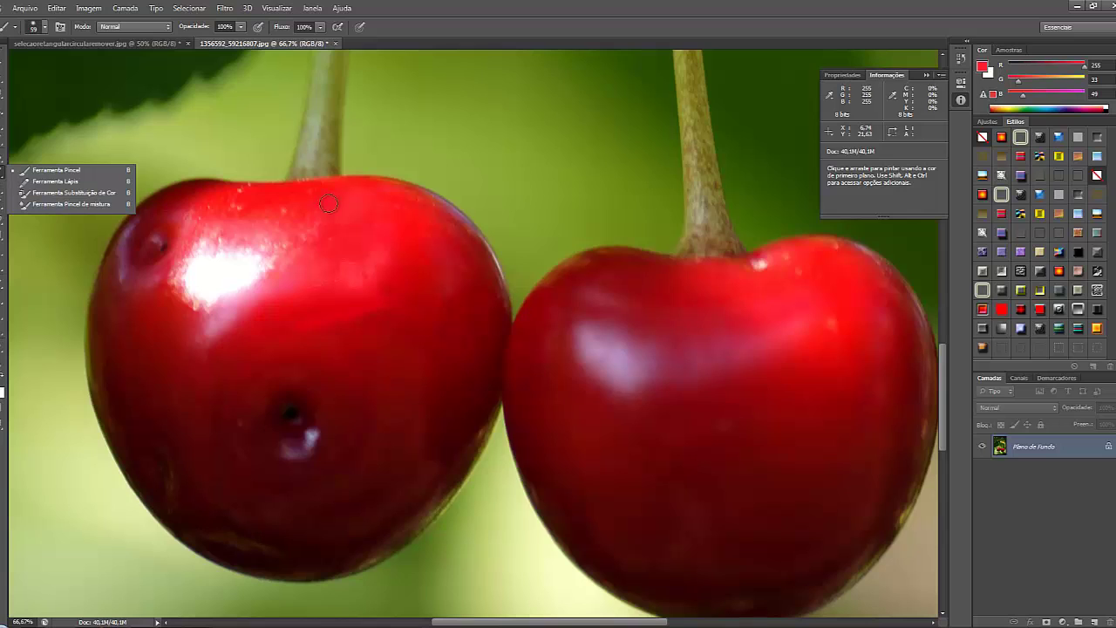
{"action": "mouse_move", "coordinate": [244, 289]}
{"action": "left_mouse_down"}
{"action": "mouse_move", "coordinate": [254, 242]}
{"action": "mouse_move", "coordinate": [251, 313]}
{"action": "mouse_move", "coordinate": [269, 303]}
{"action": "mouse_move", "coordinate": [229, 264]}
{"action": "mouse_move", "coordinate": [235, 232]}
{"action": "mouse_move", "coordinate": [217, 321]}
{"action": "mouse_move", "coordinate": [217, 252]}
{"action": "mouse_move", "coordinate": [206, 242]}
{"action": "mouse_move", "coordinate": [186, 306]}
{"action": "mouse_move", "coordinate": [191, 264]}
{"action": "left_mouse_up"}
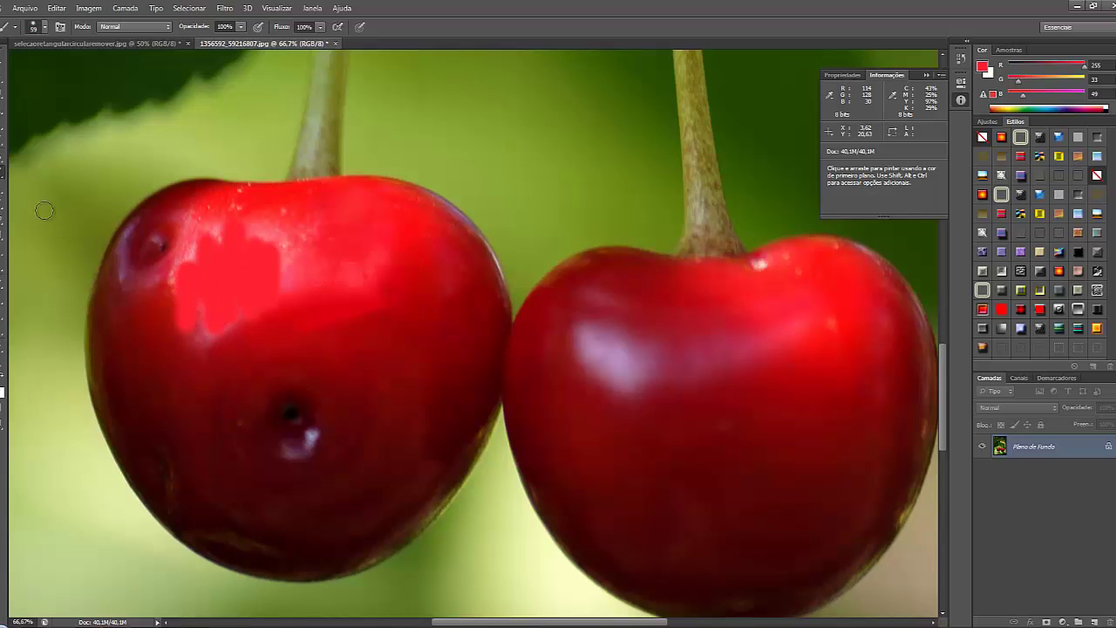
Restore the left cherry's painted-over highlight using the History Brush at a size of 82 px
{"action": "left_click", "coordinate": [4, 206]}
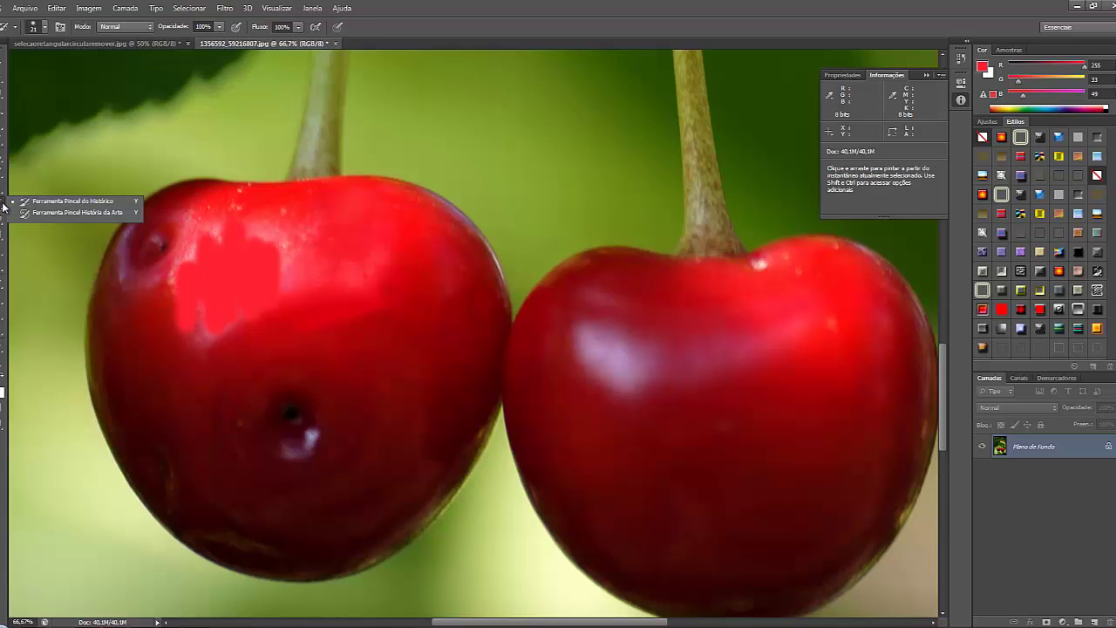
{"action": "left_click", "coordinate": [68, 204]}
{"action": "left_click", "coordinate": [38, 29]}
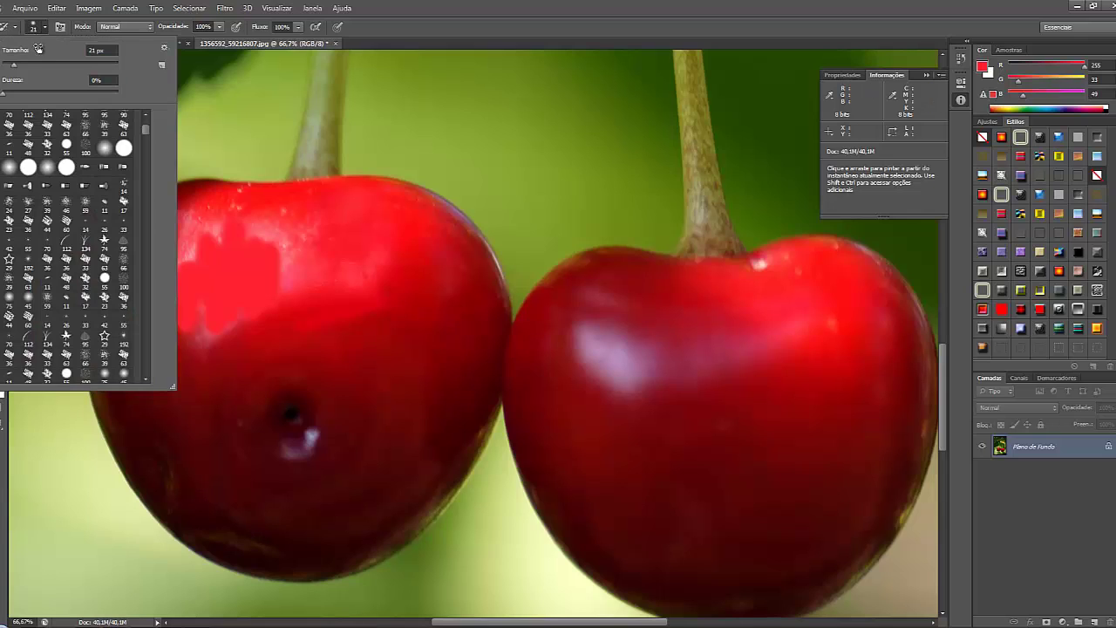
{"action": "left_click", "coordinate": [27, 65]}
{"action": "type", "text": "82"}
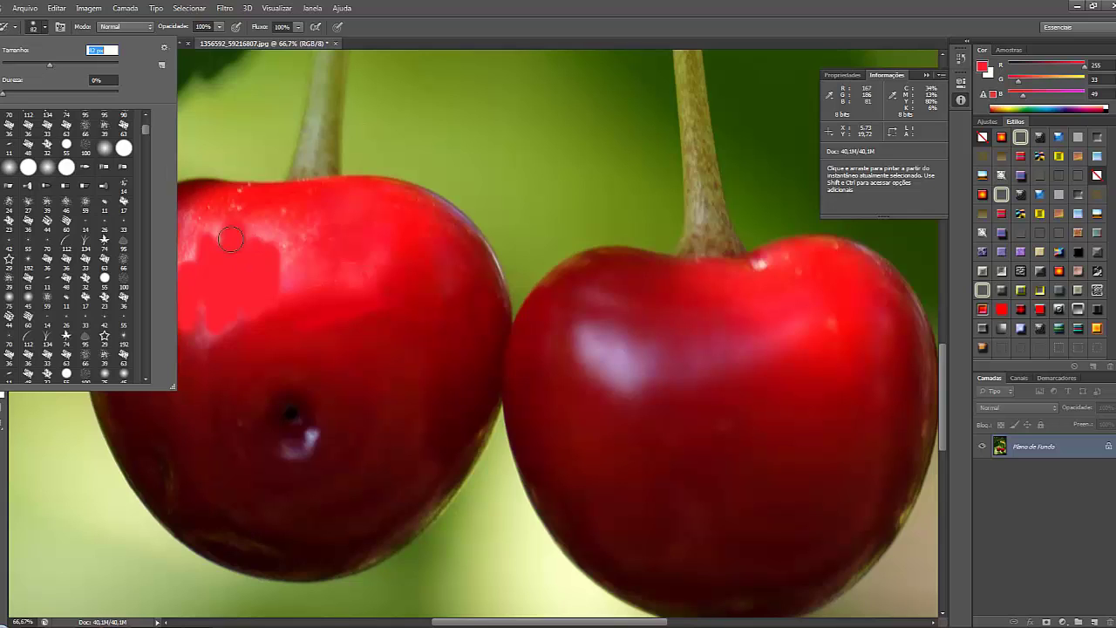
{"action": "key", "text": "Return"}
{"action": "mouse_move", "coordinate": [253, 261]}
{"action": "left_mouse_down"}
{"action": "mouse_move", "coordinate": [234, 215]}
{"action": "mouse_move", "coordinate": [222, 226]}
{"action": "mouse_move", "coordinate": [233, 310]}
{"action": "mouse_move", "coordinate": [261, 325]}
{"action": "mouse_move", "coordinate": [243, 348]}
{"action": "mouse_move", "coordinate": [210, 307]}
{"action": "mouse_move", "coordinate": [193, 210]}
{"action": "mouse_move", "coordinate": [197, 299]}
{"action": "mouse_move", "coordinate": [166, 348]}
{"action": "left_mouse_up"}
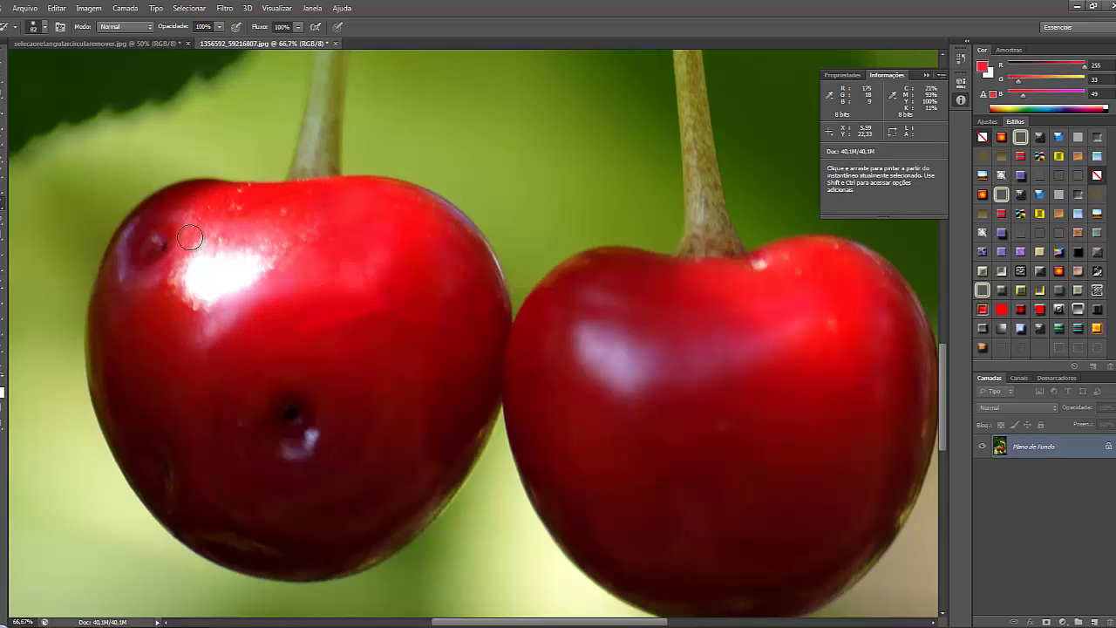
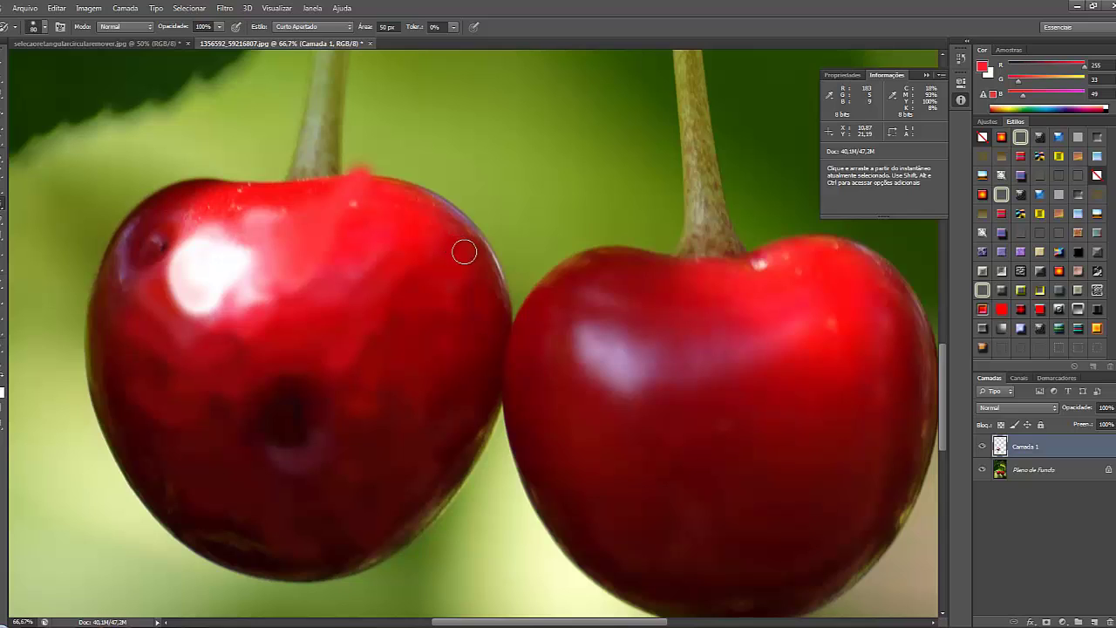
Undo the Art History Brush strokes on the left cherry and the added empty layer
{"action": "key", "text": "ctrl"}
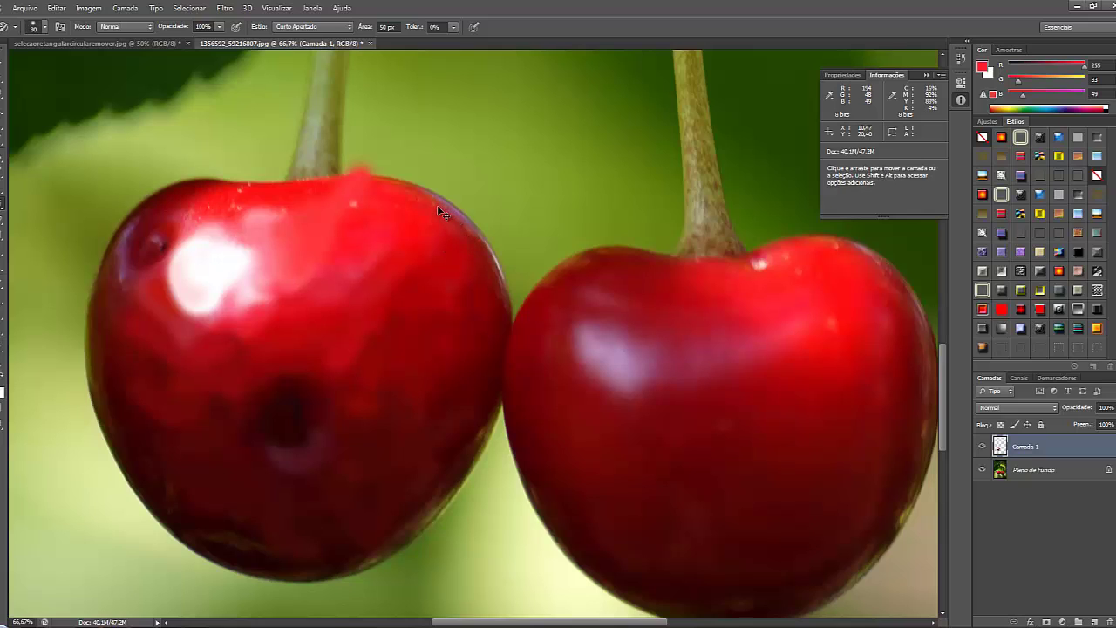
{"action": "key", "text": "ctrl+alt+z"}
{"action": "key", "text": "ctrl+alt+z"}
{"action": "key", "text": "ctrl+alt+z"}
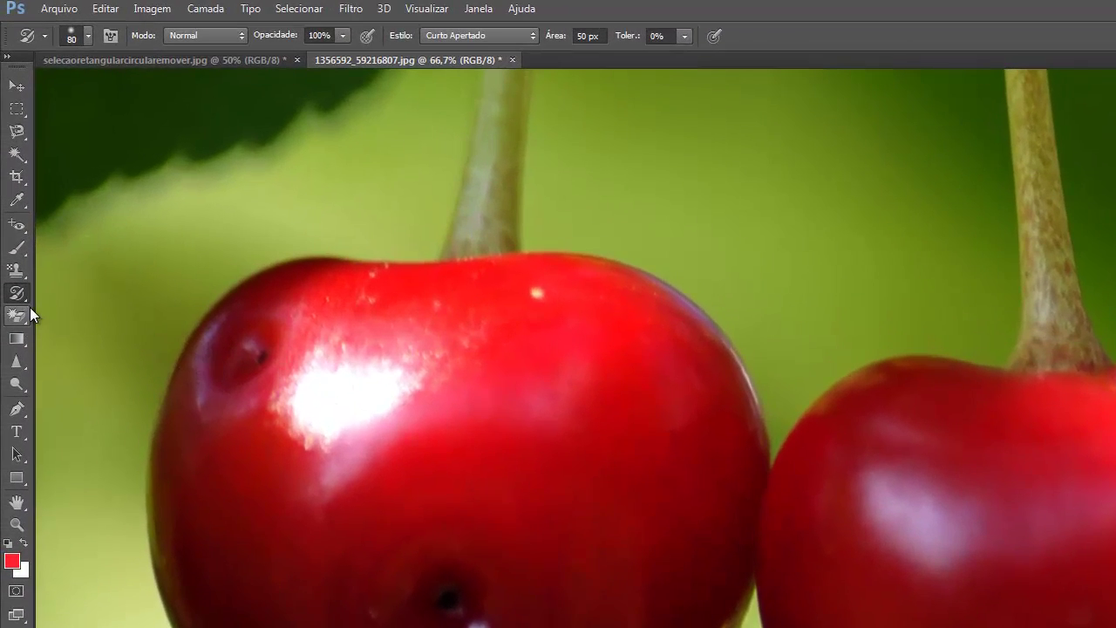
Switch to the regular Eraser tool and enlarge its tip to 70 px
{"action": "left_click", "coordinate": [25, 314]}
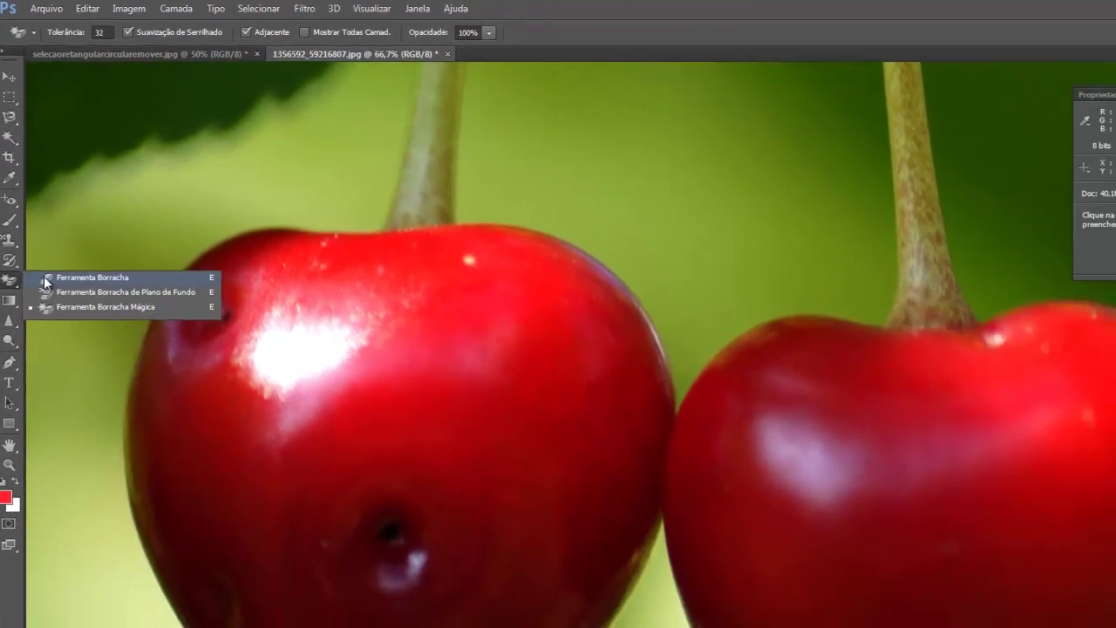
{"action": "left_click", "coordinate": [45, 279]}
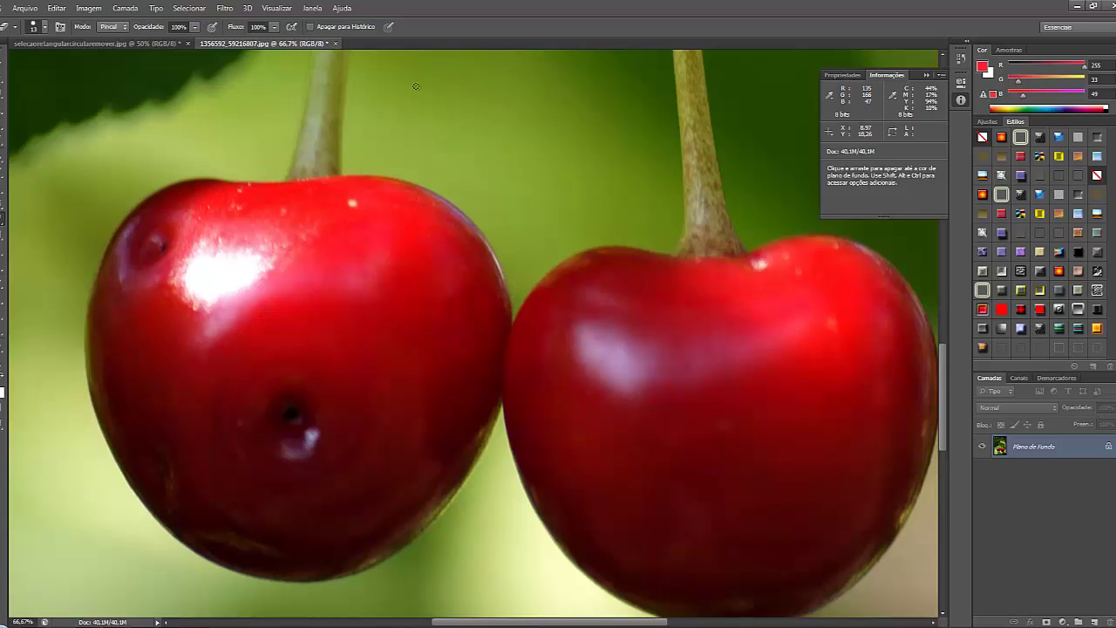
{"action": "key", "text": "bracketright"}
{"action": "key", "text": "bracketright"}
{"action": "key", "text": "bracketright"}
{"action": "key", "text": "bracketright"}
{"action": "key", "text": "bracketright"}
{"action": "key", "text": "bracketright"}
Inspect the background colour without changing it, erase a zigzag patch of the green backdrop between the two stems, and undo it
{"action": "left_click", "coordinate": [3, 394]}
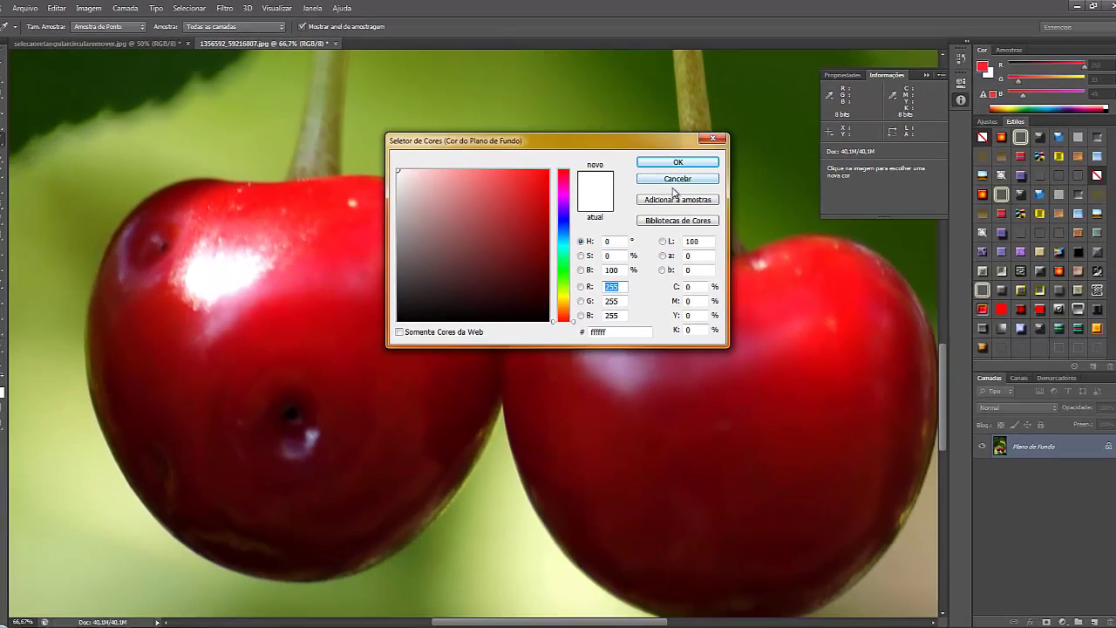
{"action": "left_click", "coordinate": [671, 178]}
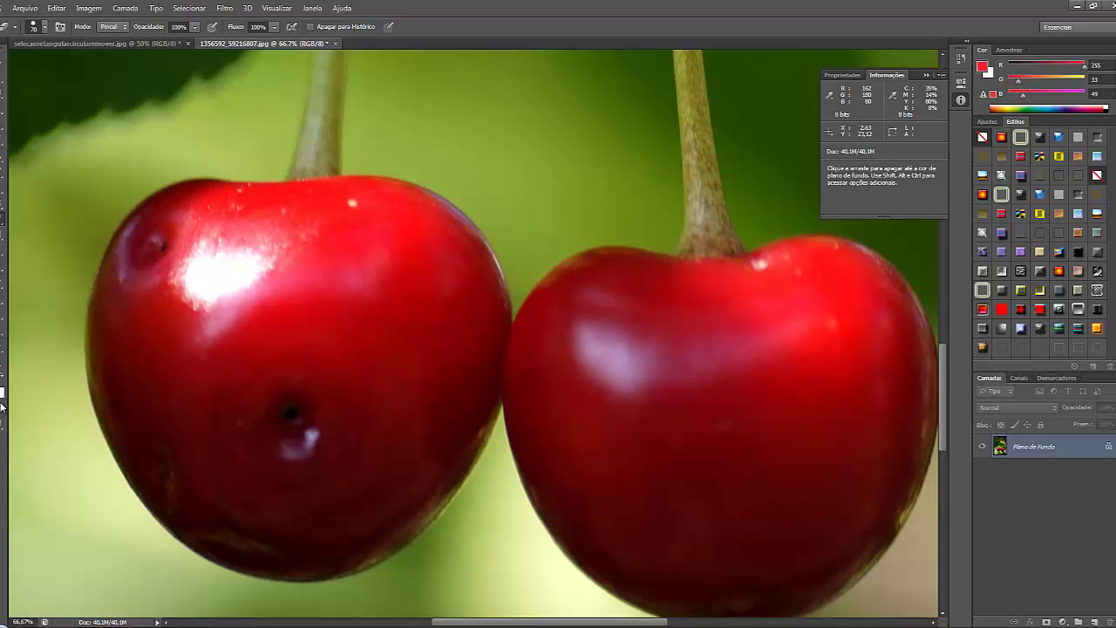
{"action": "mouse_move", "coordinate": [409, 87]}
{"action": "left_mouse_down"}
{"action": "mouse_move", "coordinate": [456, 136]}
{"action": "mouse_move", "coordinate": [450, 114]}
{"action": "mouse_move", "coordinate": [505, 186]}
{"action": "mouse_move", "coordinate": [522, 141]}
{"action": "mouse_move", "coordinate": [547, 161]}
{"action": "mouse_move", "coordinate": [558, 140]}
{"action": "mouse_move", "coordinate": [597, 114]}
{"action": "left_mouse_up"}
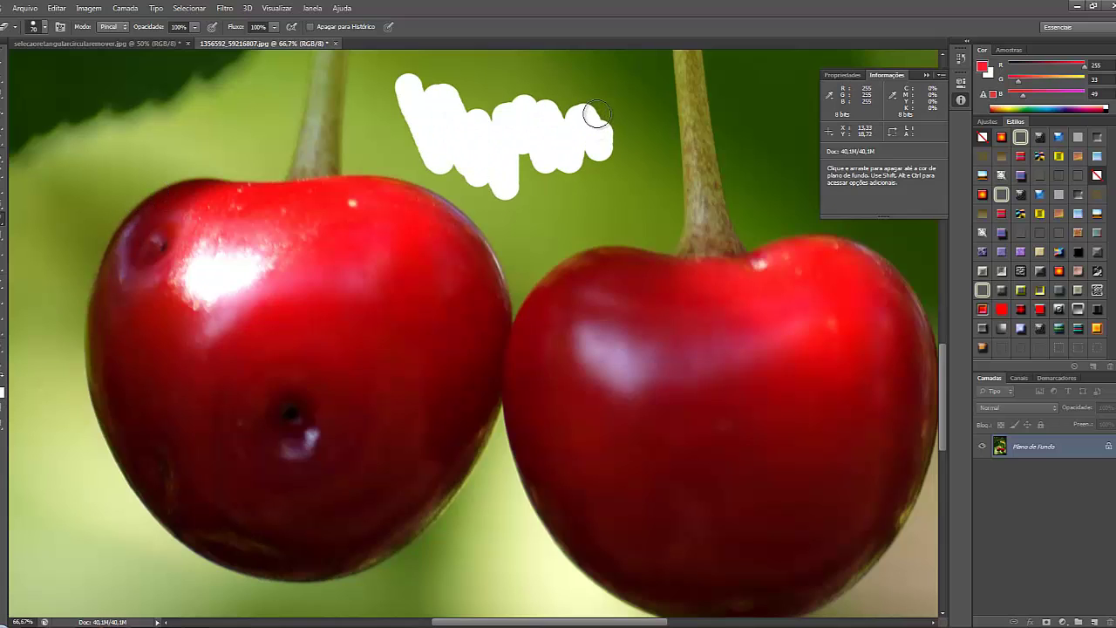
{"action": "key", "text": "ctrl+z"}
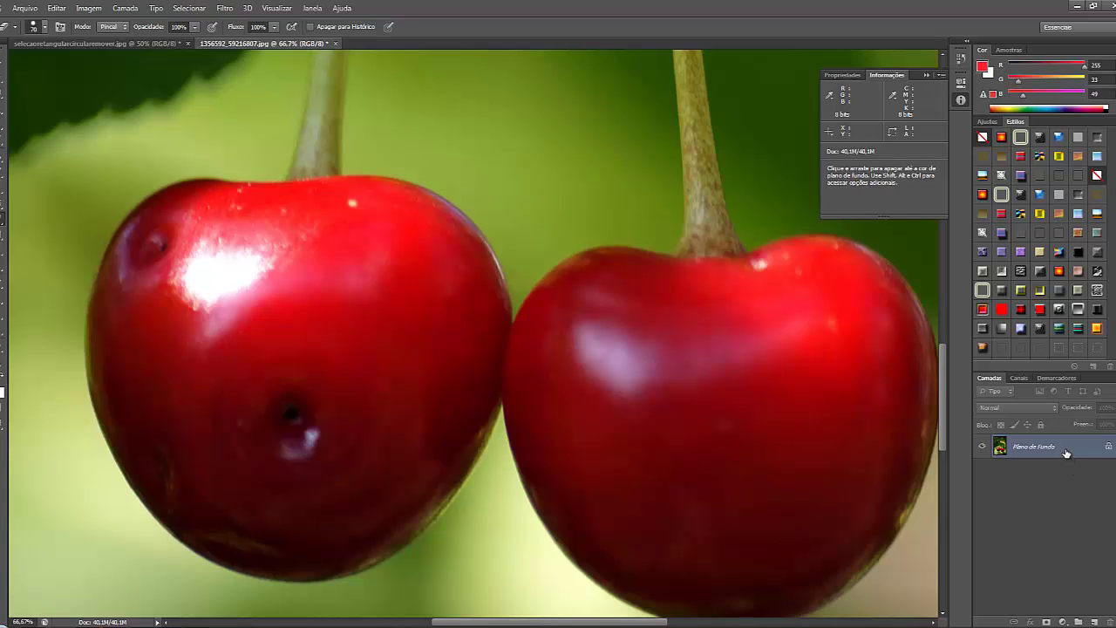
Convert the locked background of the cherry photo into a regular layer, keeping the default settings
{"action": "double_click", "coordinate": [1065, 451]}
{"action": "left_click", "coordinate": [662, 205]}
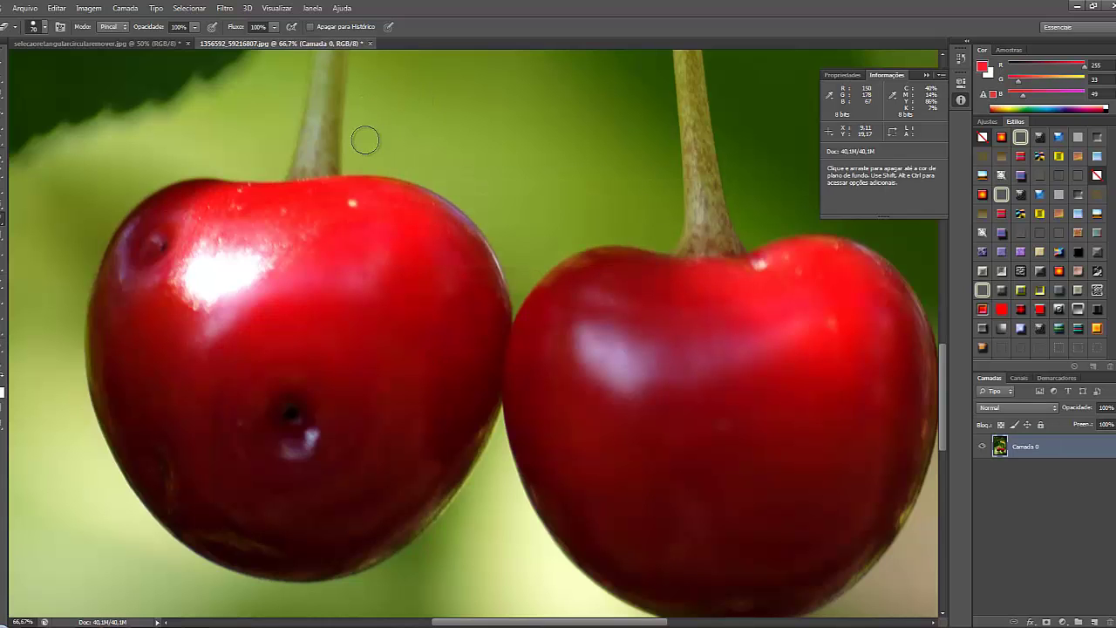
Try erasing curved strips of background beside the left cherry, and add an empty layer placed above the photo layer
{"action": "mouse_move", "coordinate": [366, 139]}
{"action": "left_mouse_down"}
{"action": "mouse_move", "coordinate": [448, 137]}
{"action": "mouse_move", "coordinate": [505, 199]}
{"action": "mouse_move", "coordinate": [523, 250]}
{"action": "left_mouse_up"}
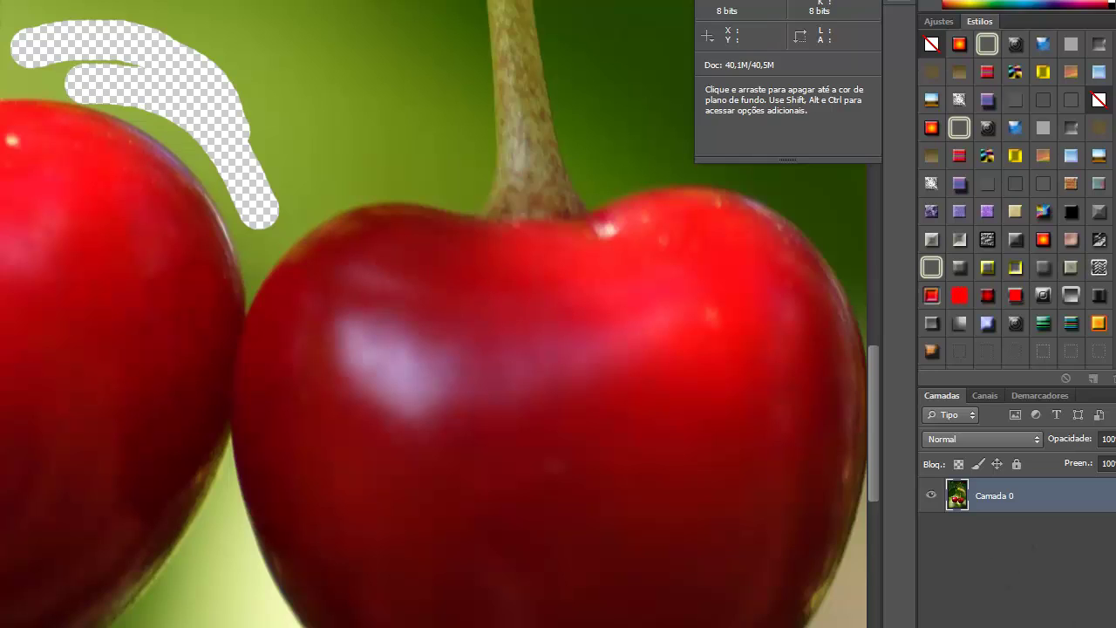
{"action": "key", "text": "ctrl+shift+alt+n"}
{"action": "left_click_drag", "start_coordinate": [1008, 510], "coordinate": [1012, 549]}
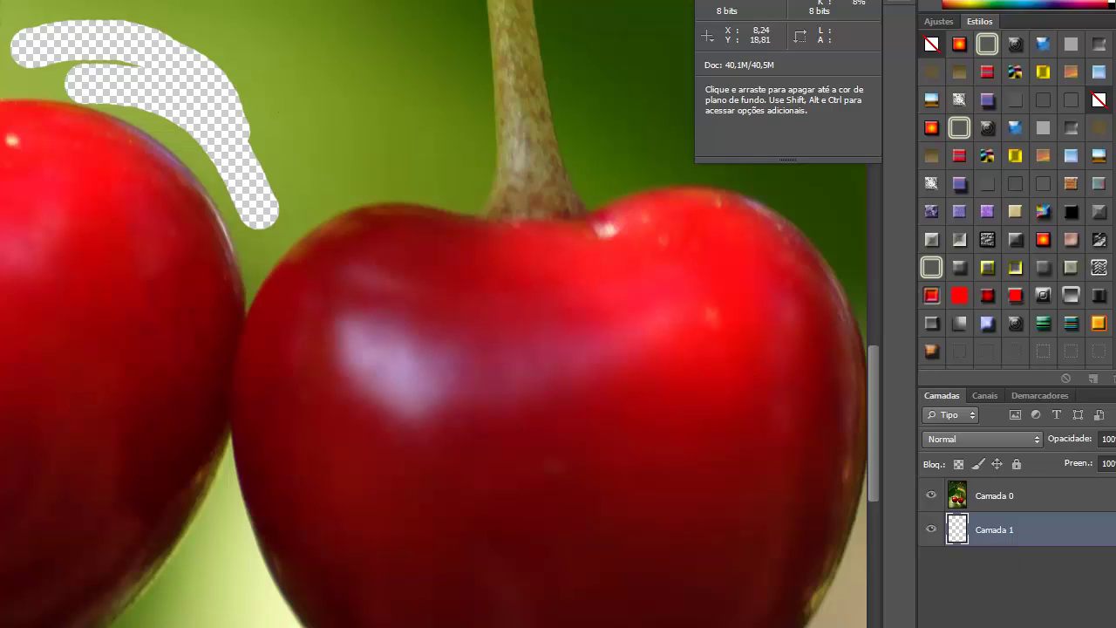
{"action": "key", "text": "v"}
{"action": "key", "text": "ctrl+bracketright"}
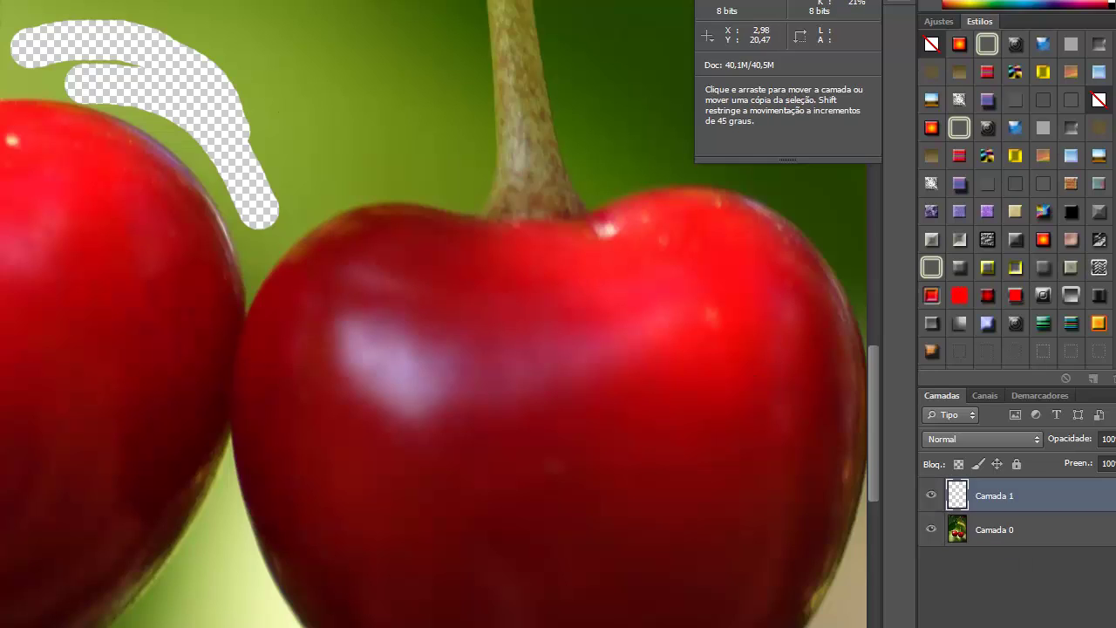
Undo the added layer and the eraser strokes to restore the locked background photo
{"action": "key", "text": "ctrl+alt+z"}
{"action": "key", "text": "ctrl+alt+z"}
{"action": "key", "text": "ctrl+alt+z"}
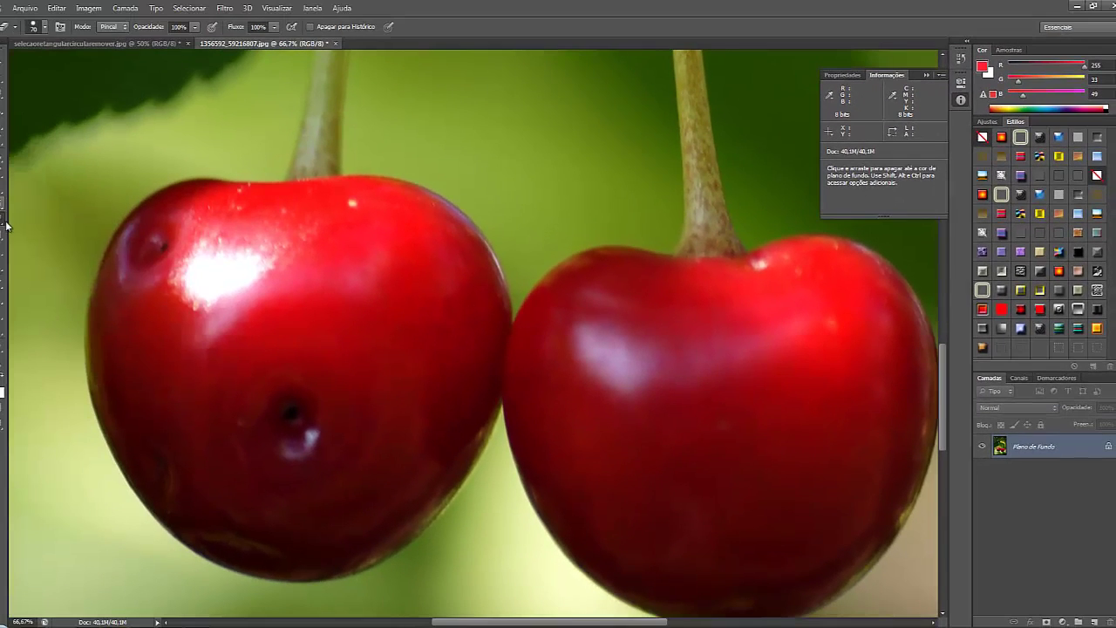
Try the Background Eraser freehand around the upper edge of the left cherry and undo the stroke
{"action": "right_click", "coordinate": [3, 225]}
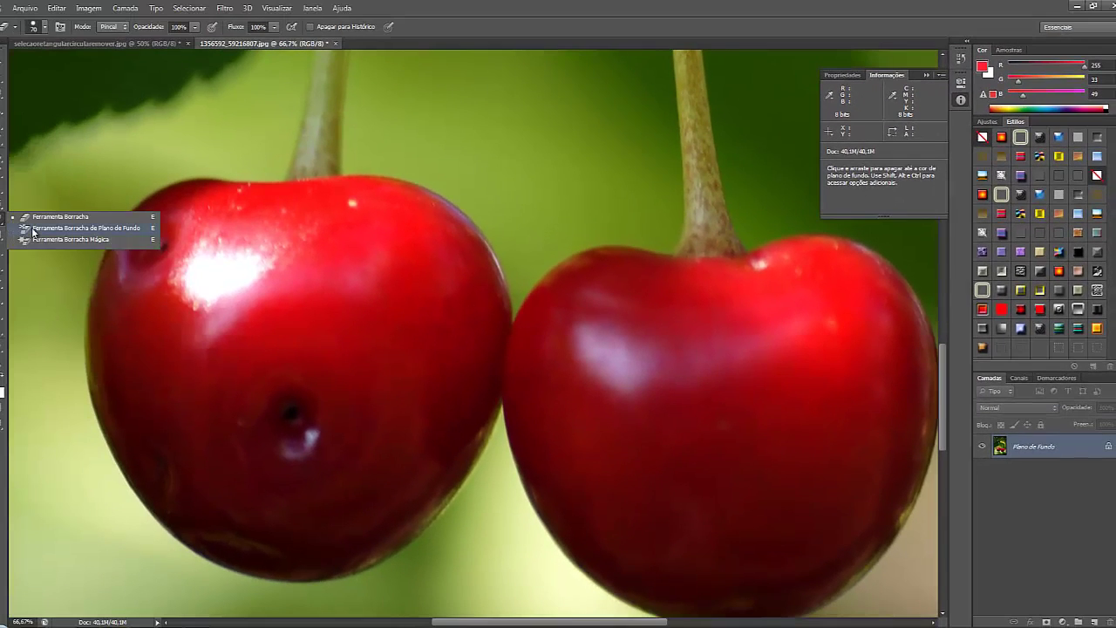
{"action": "left_click", "coordinate": [32, 228]}
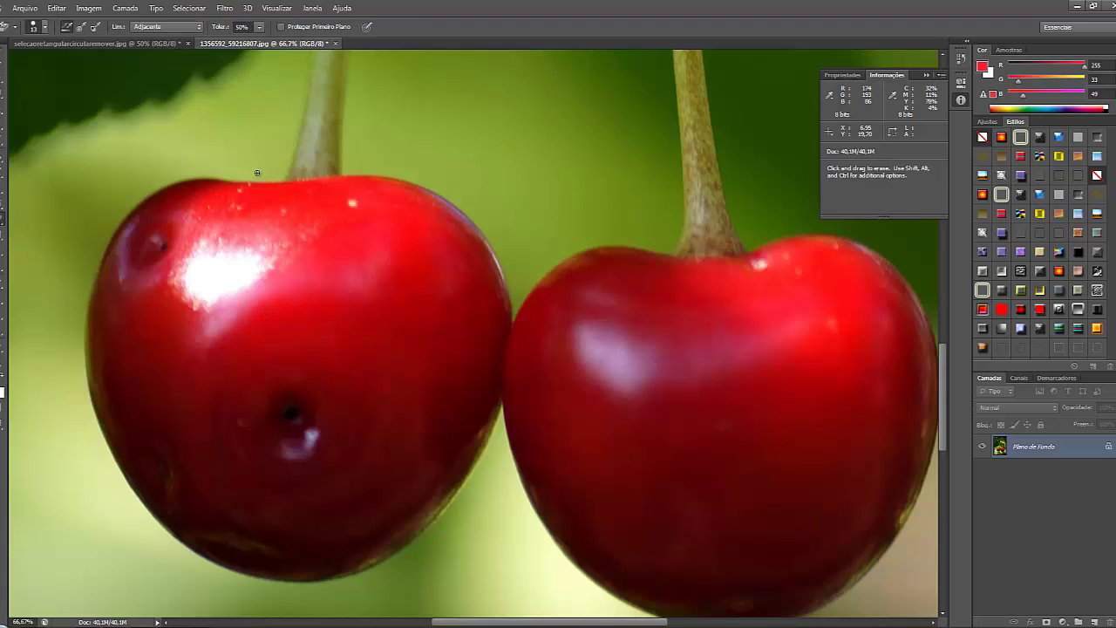
{"action": "mouse_move", "coordinate": [273, 175]}
{"action": "left_mouse_down"}
{"action": "mouse_move", "coordinate": [260, 134]}
{"action": "mouse_move", "coordinate": [83, 167]}
{"action": "mouse_move", "coordinate": [244, 116]}
{"action": "mouse_move", "coordinate": [144, 154]}
{"action": "mouse_move", "coordinate": [43, 223]}
{"action": "mouse_move", "coordinate": [131, 251]}
{"action": "mouse_move", "coordinate": [229, 160]}
{"action": "mouse_move", "coordinate": [287, 167]}
{"action": "mouse_move", "coordinate": [287, 133]}
{"action": "mouse_move", "coordinate": [131, 138]}
{"action": "mouse_move", "coordinate": [127, 185]}
{"action": "mouse_move", "coordinate": [211, 140]}
{"action": "left_mouse_up"}
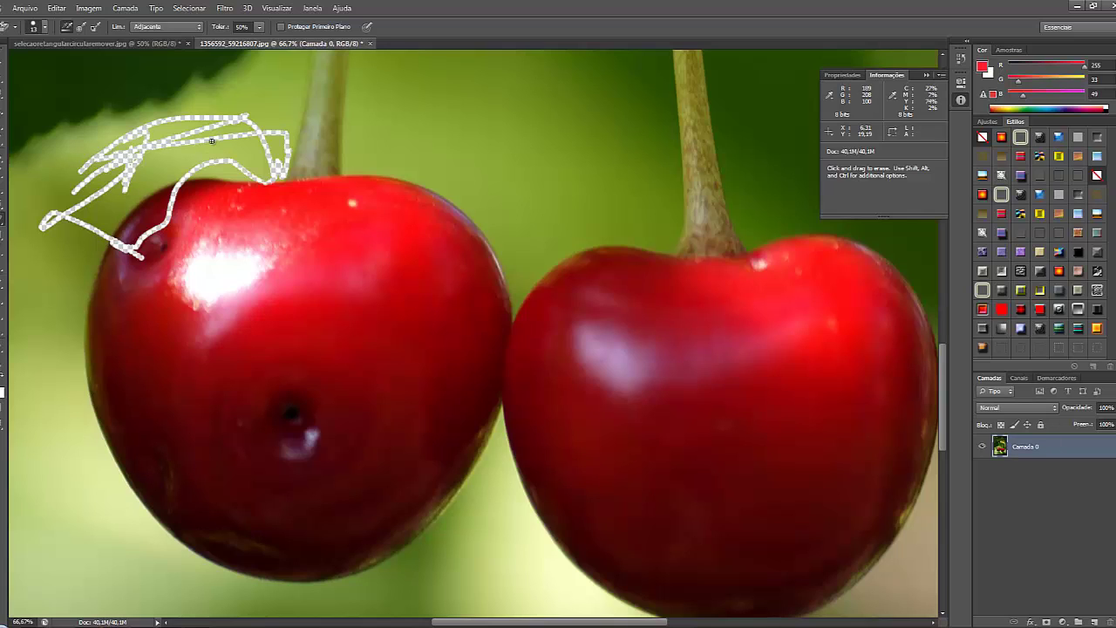
{"action": "key", "text": "ctrl+z"}
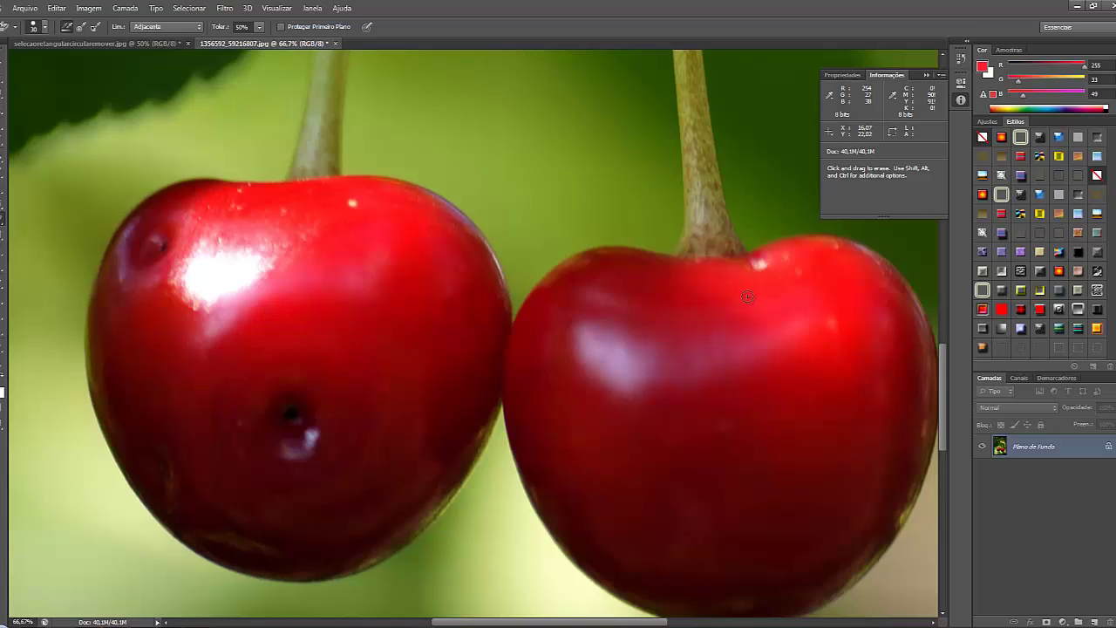
Try the Background Eraser at size 40 on the green area right beside the left cherry's stem, and undo the erasing
{"action": "left_click", "coordinate": [355, 61]}
{"action": "left_click", "coordinate": [349, 165]}
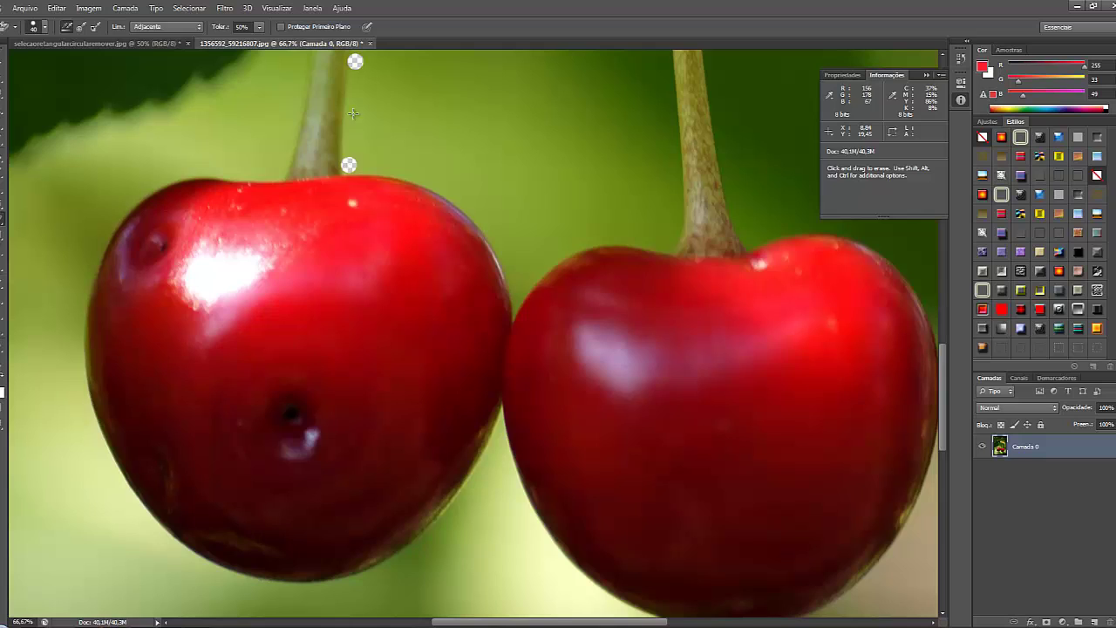
{"action": "left_click_drag", "start_coordinate": [355, 61], "coordinate": [349, 164]}
{"action": "key", "text": "v"}
{"action": "key", "text": "ctrl+z"}
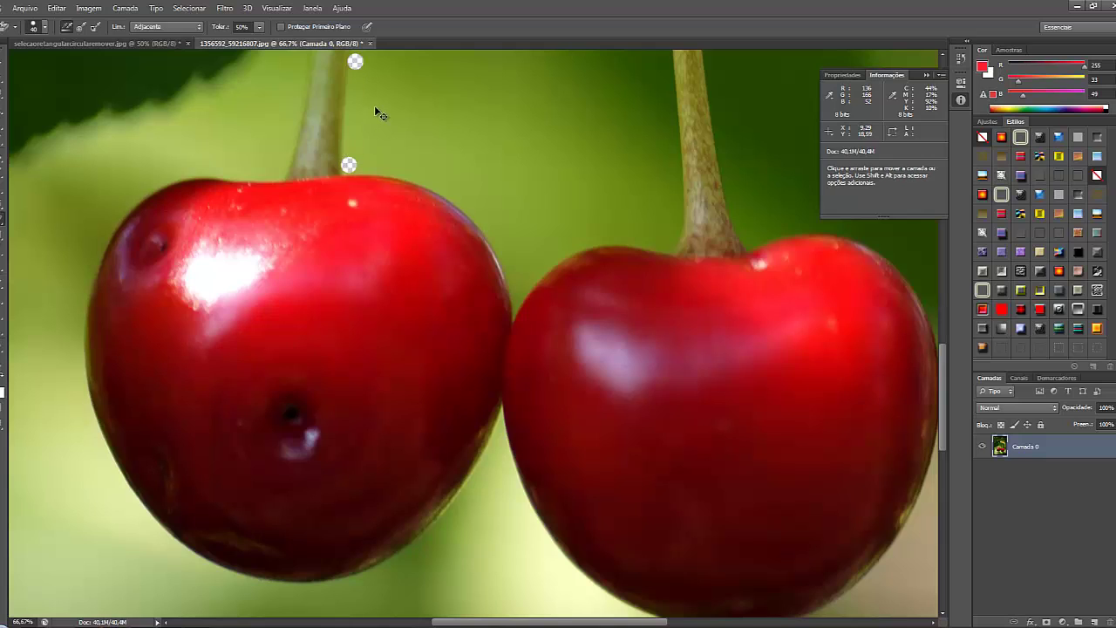
{"action": "key", "text": "ctrl+z"}
{"action": "key", "text": "ctrl+z"}
{"action": "key", "text": "ctrl+alt+z"}
{"action": "key", "text": "ctrl+alt+z"}
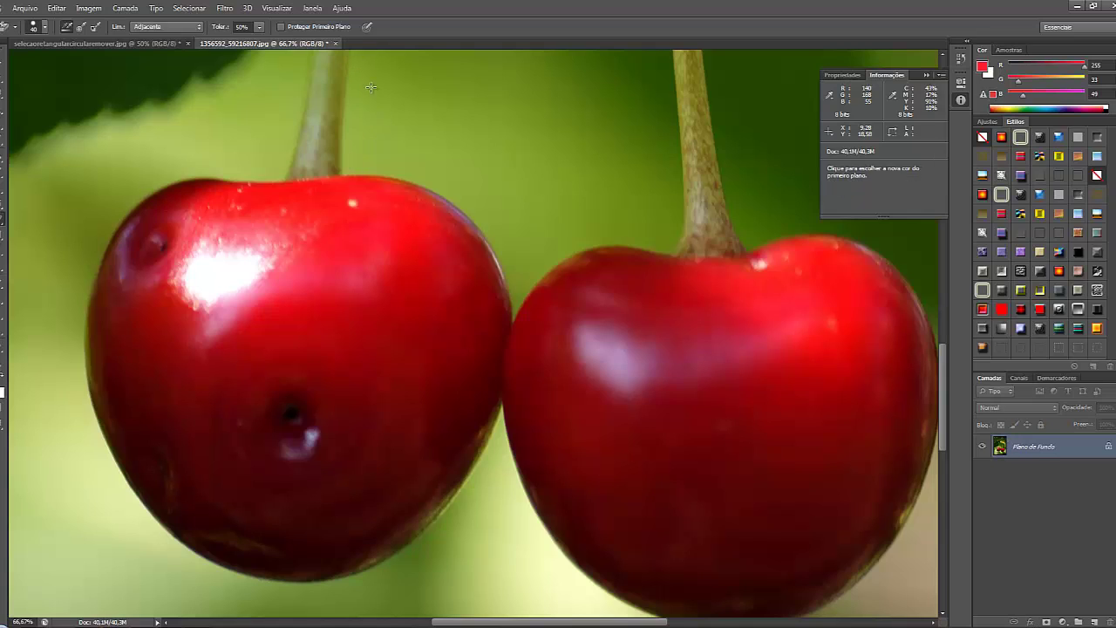
Try the Magic Eraser at tolerance 32 on the green background between the two stems and undo it
{"action": "right_click", "coordinate": [2, 225]}
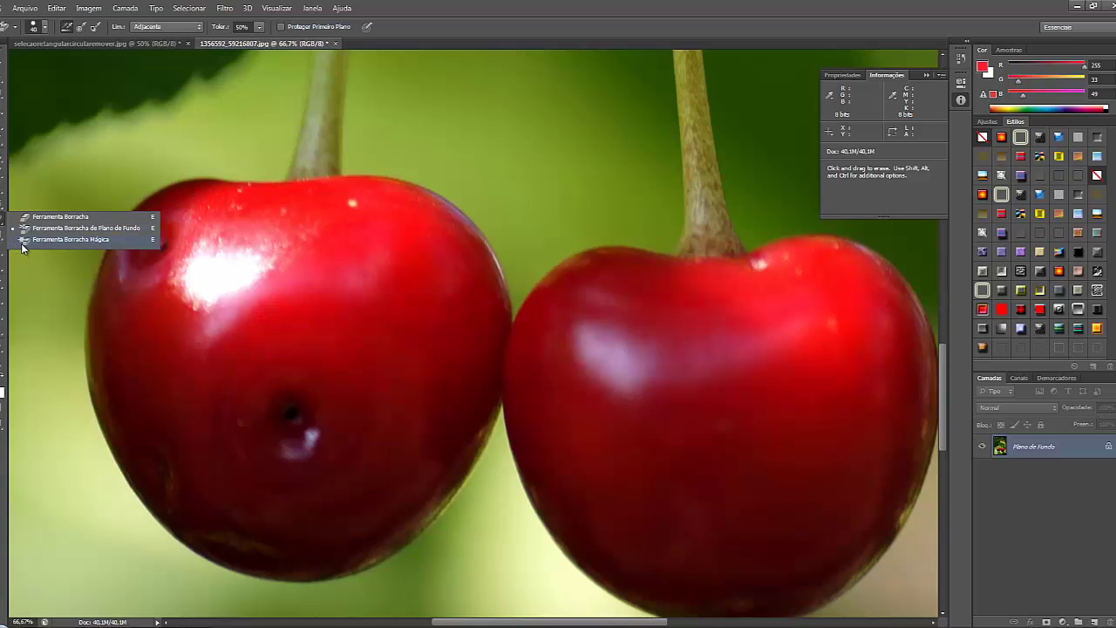
{"action": "left_click", "coordinate": [21, 240]}
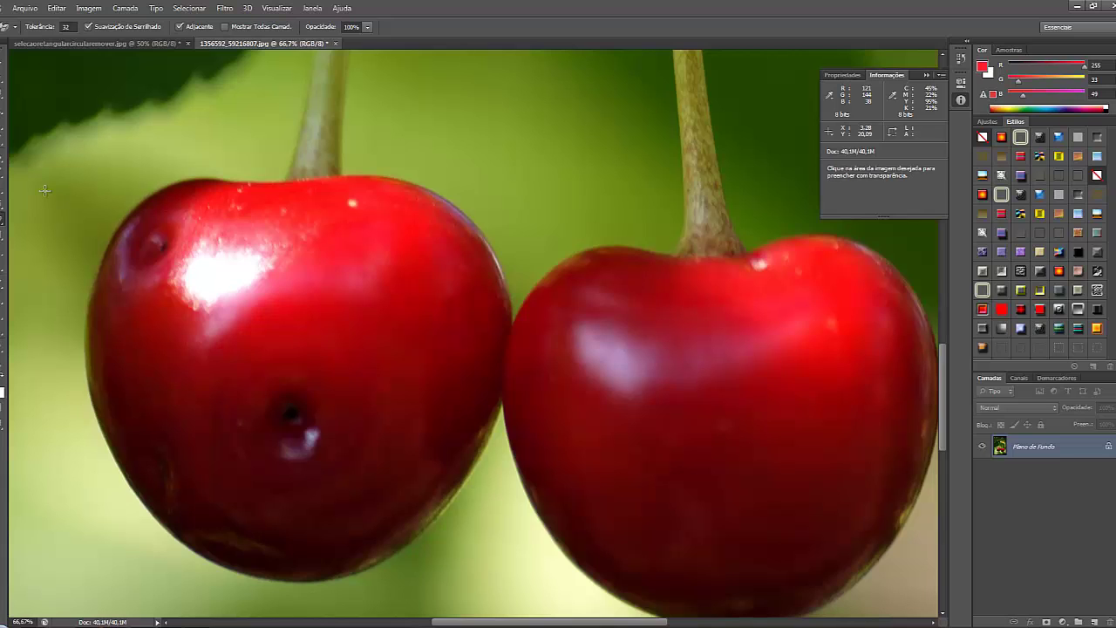
{"action": "key", "text": "ctrl+minus"}
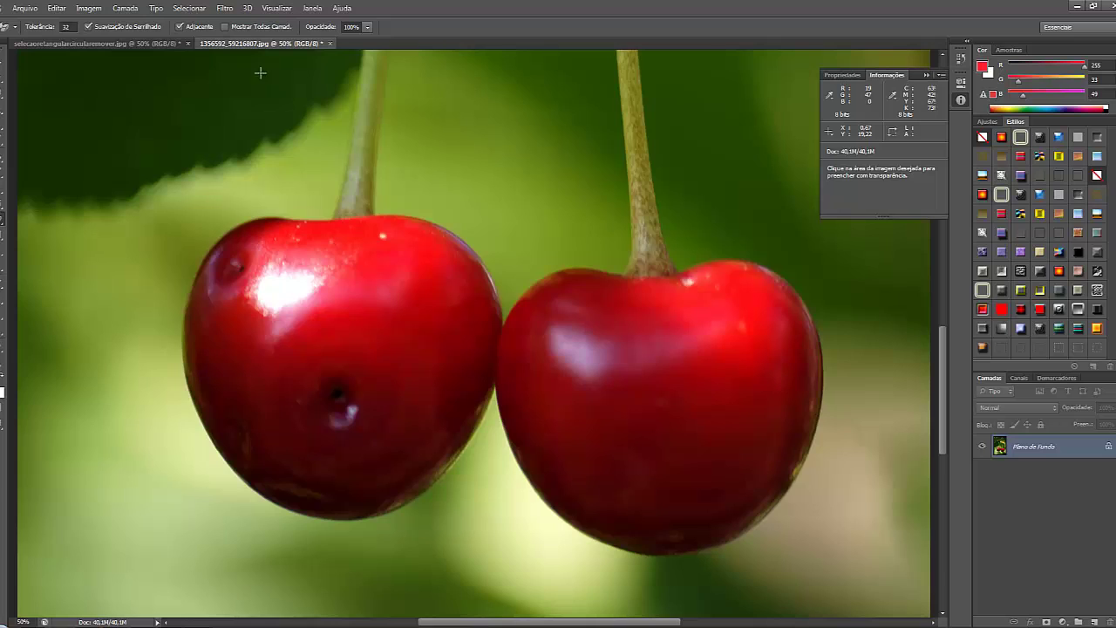
{"action": "left_click", "coordinate": [464, 126]}
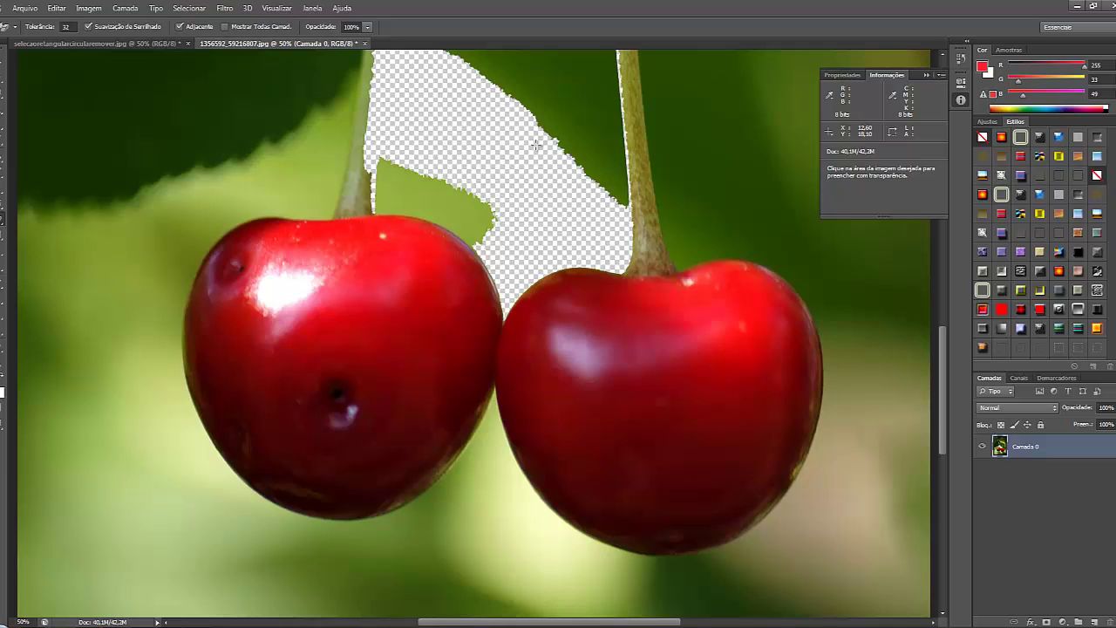
{"action": "key", "text": "ctrl+z"}
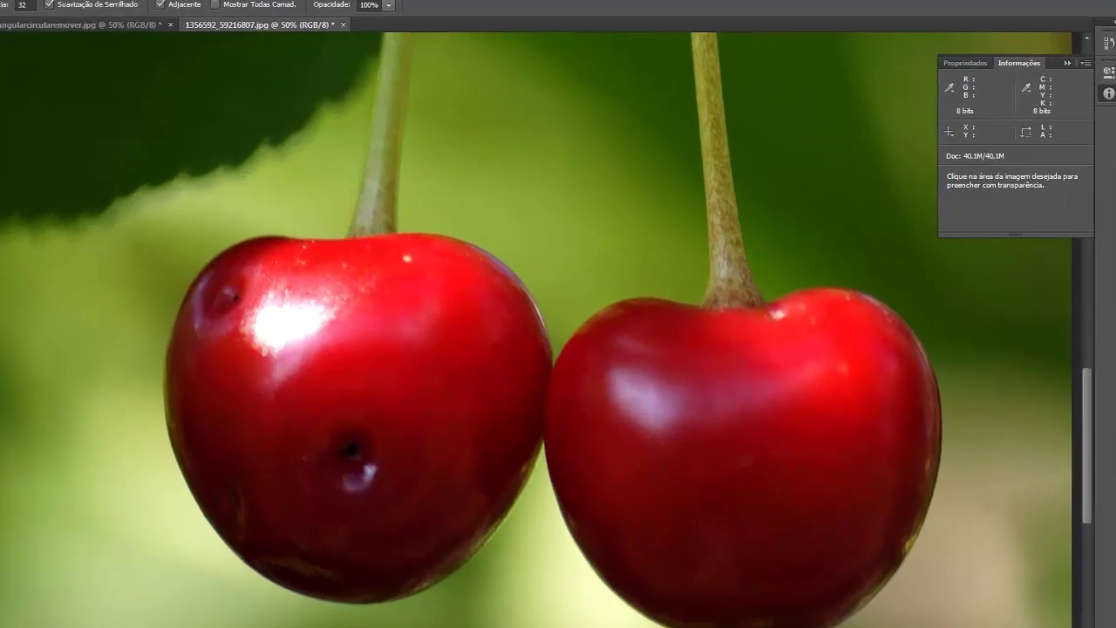
Open the ice cream image 1276388_75799282 and remove its white background with the Magic Eraser
{"action": "left_click", "coordinate": [24, 8]}
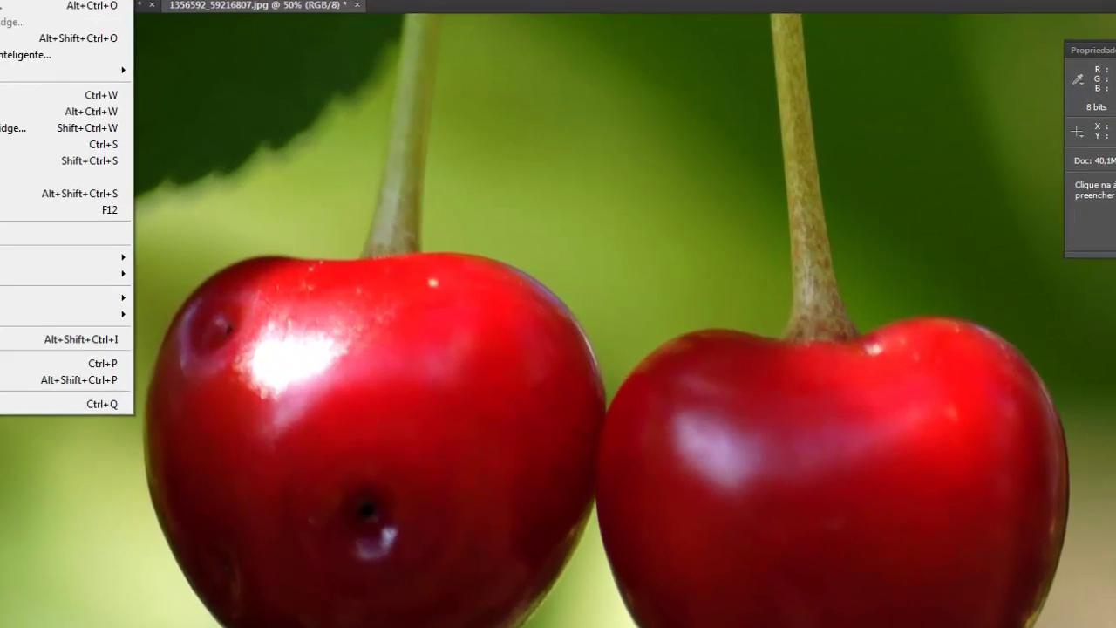
{"action": "left_click", "coordinate": [32, 31]}
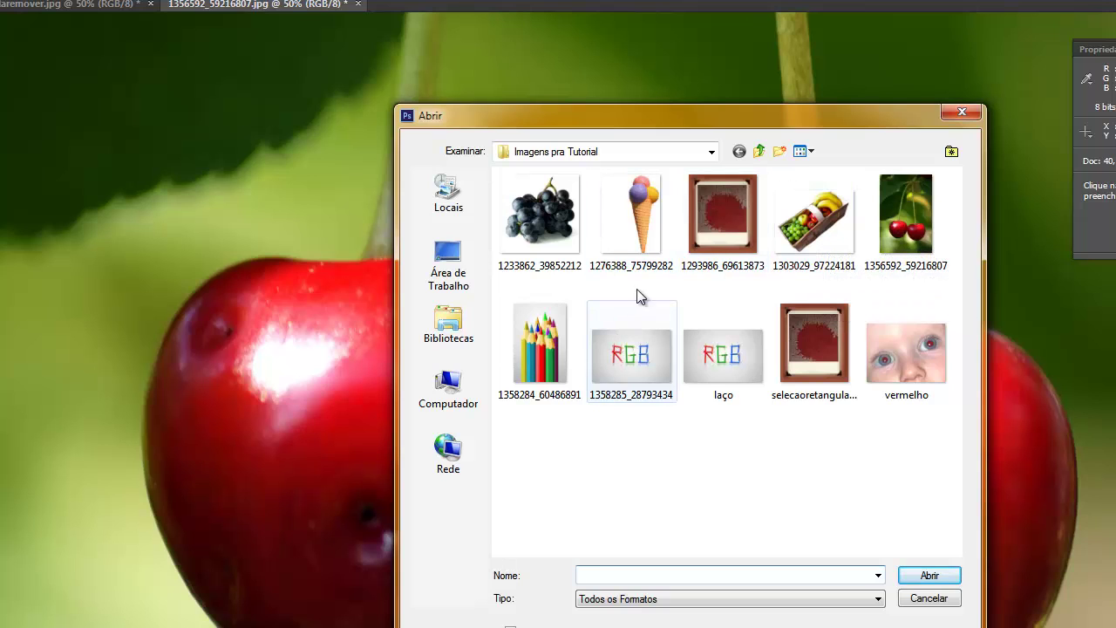
{"action": "double_click", "coordinate": [643, 240]}
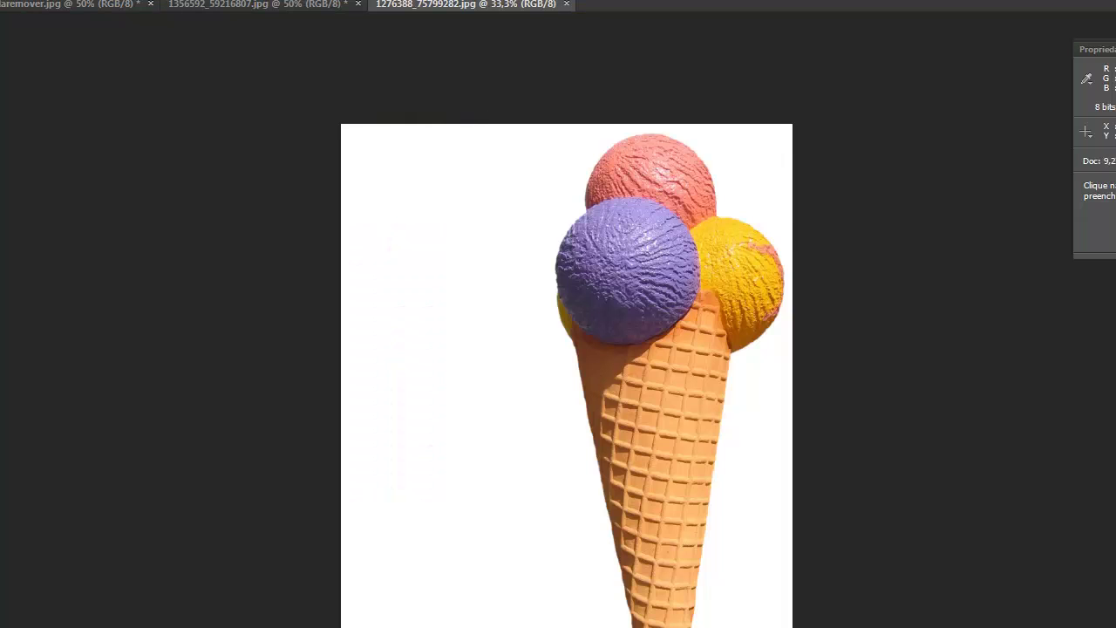
{"action": "left_click", "coordinate": [473, 385]}
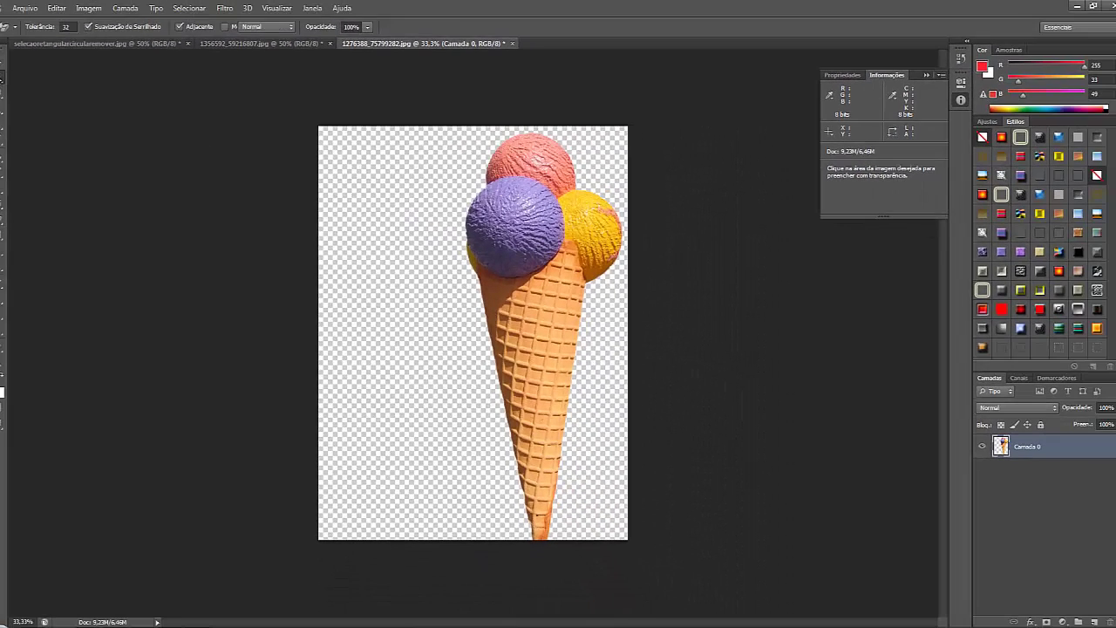
Shift the cut-out ice cream cone slightly with the Move tool and close its image without saving
{"action": "right_click", "coordinate": [4, 75]}
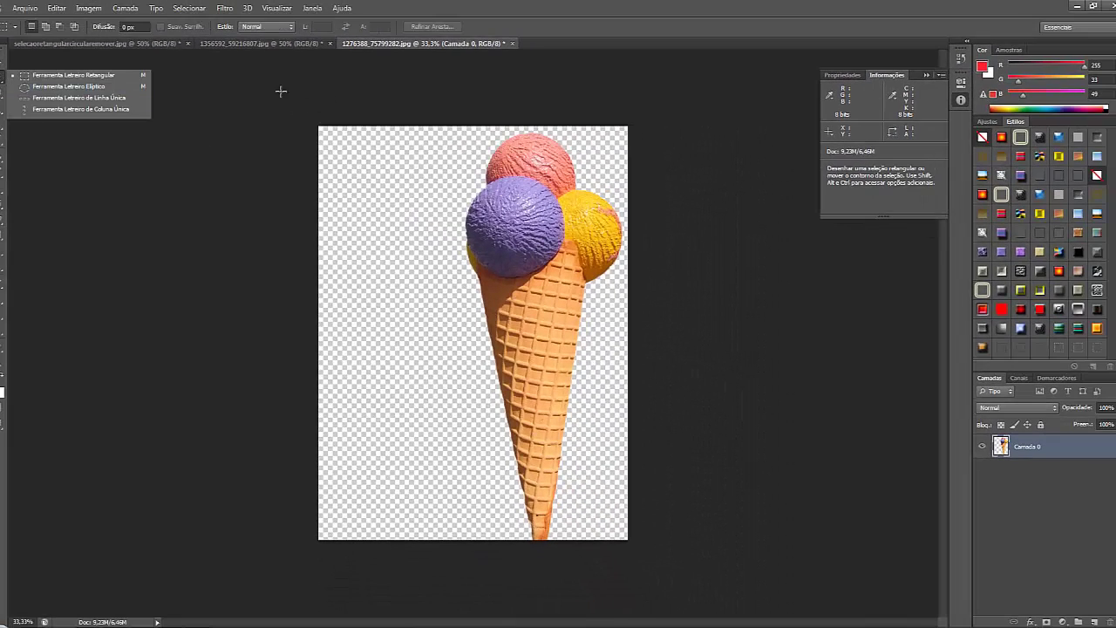
{"action": "left_click", "coordinate": [2, 57]}
{"action": "left_click_drag", "start_coordinate": [609, 240], "coordinate": [560, 247]}
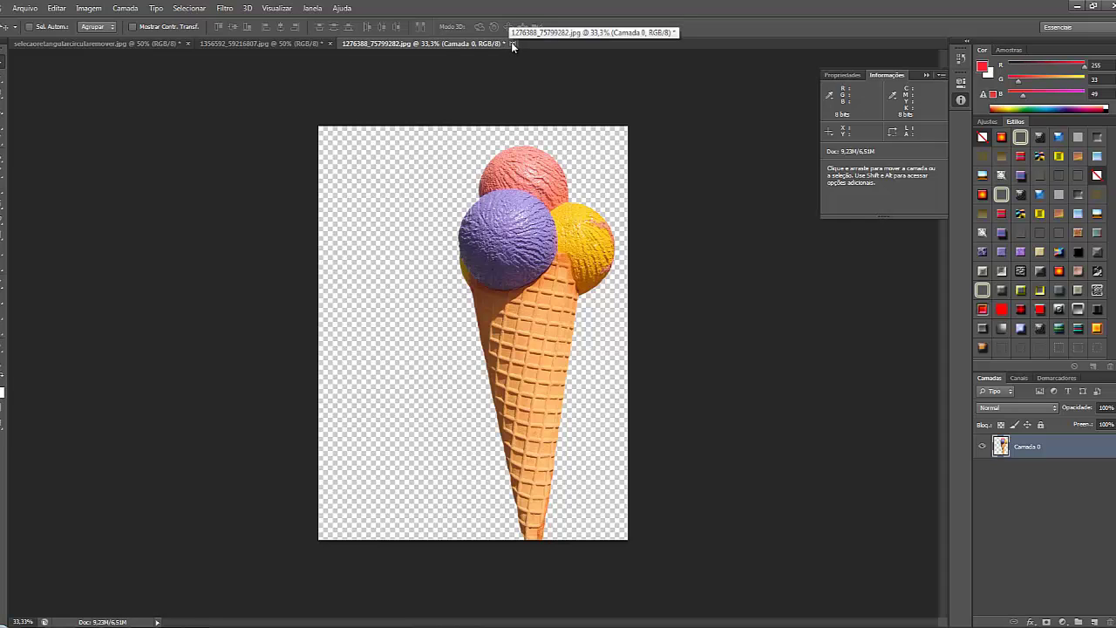
{"action": "left_click", "coordinate": [512, 43]}
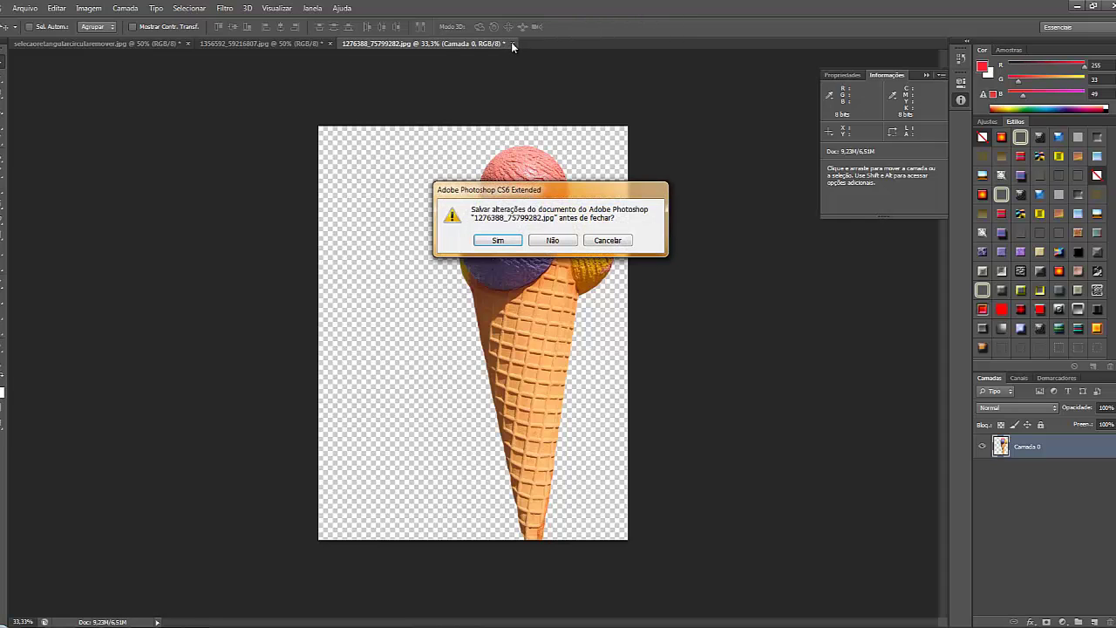
{"action": "left_click", "coordinate": [546, 240]}
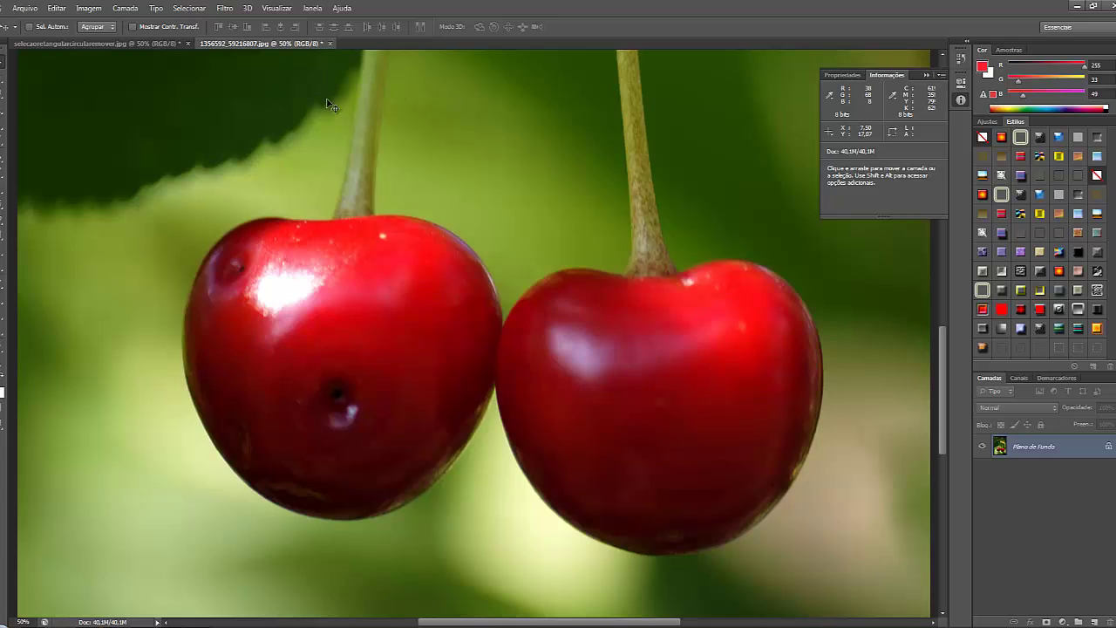
Try the Magic Eraser again on the cherry photo's light green background between the stems, and undo the removal
{"action": "left_click", "coordinate": [1, 111]}
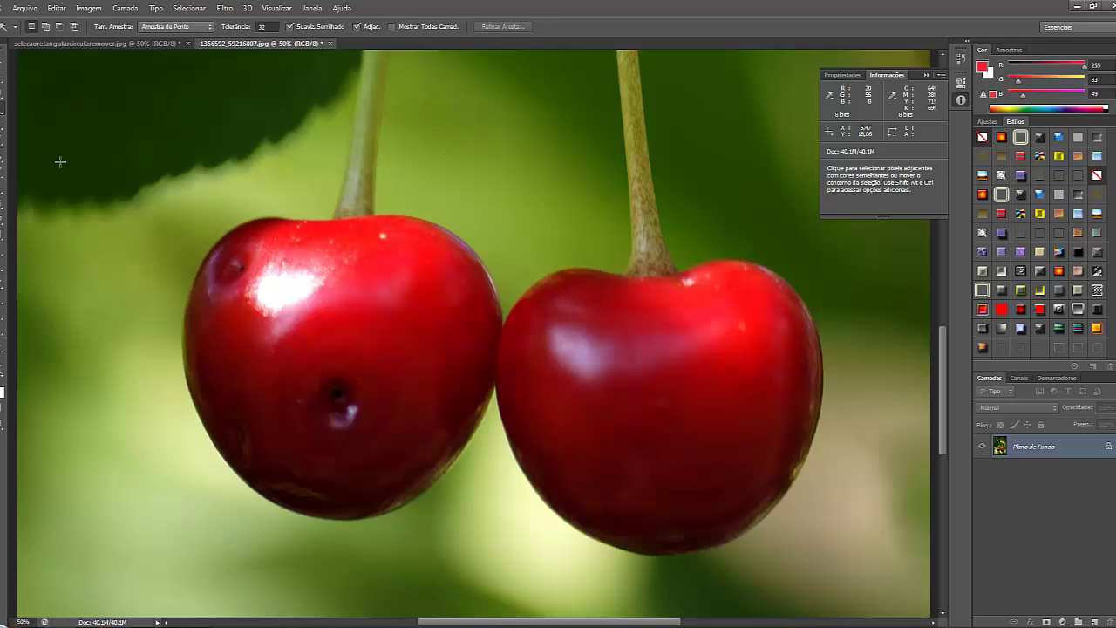
{"action": "left_click_drag", "start_coordinate": [2, 218], "coordinate": [70, 239]}
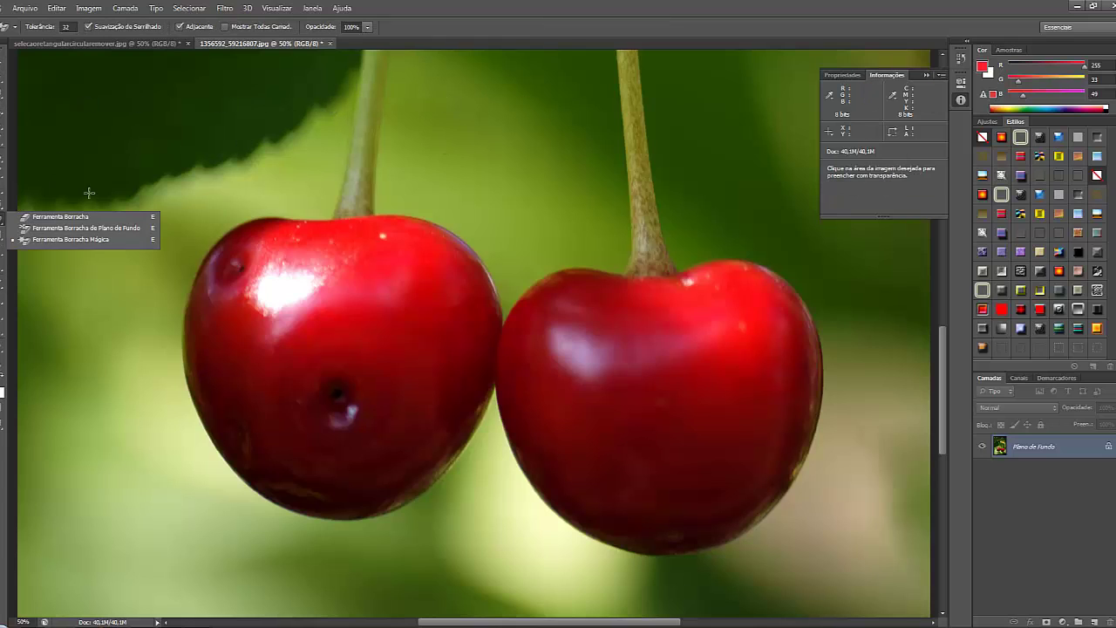
{"action": "left_click", "coordinate": [490, 147]}
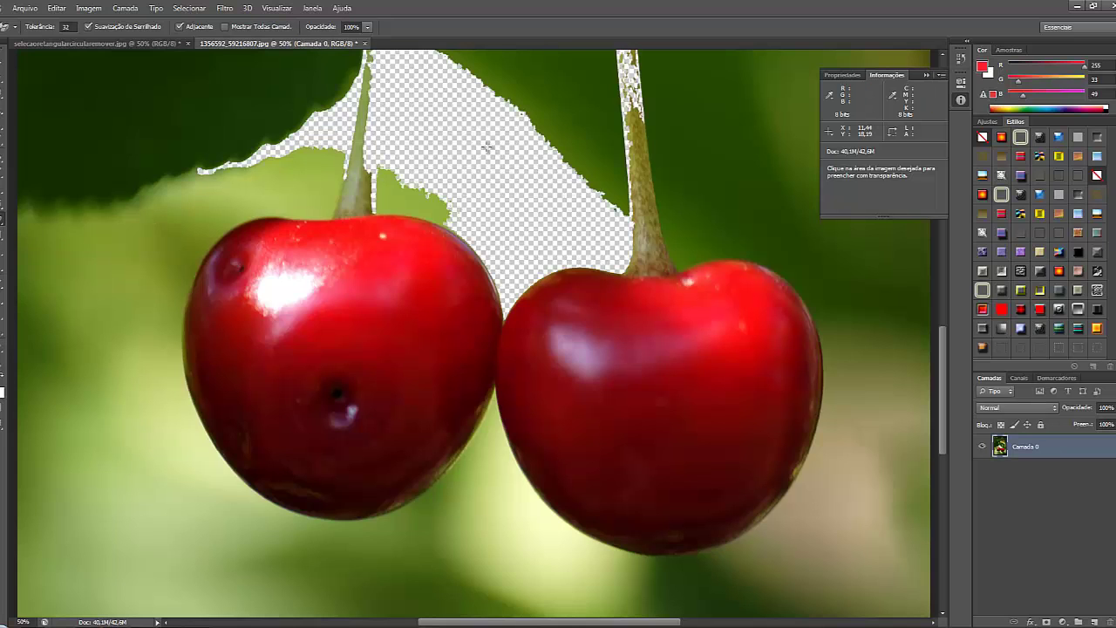
{"action": "scroll", "coordinate": [485, 139], "scroll_direction": "up", "scroll_amount": 3}
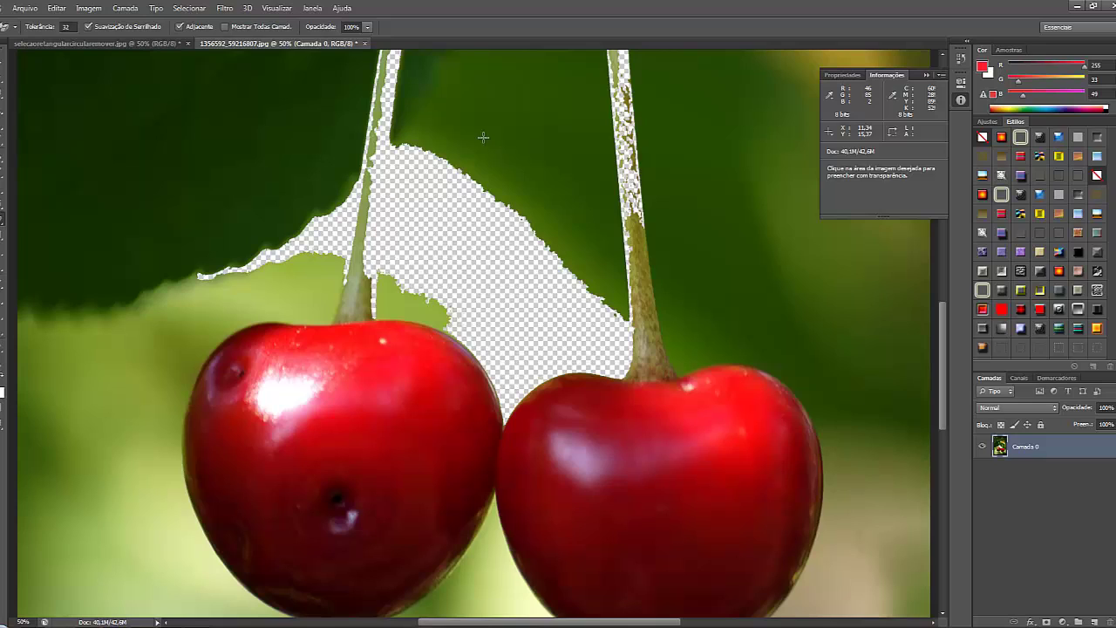
{"action": "key", "text": "ctrl+z"}
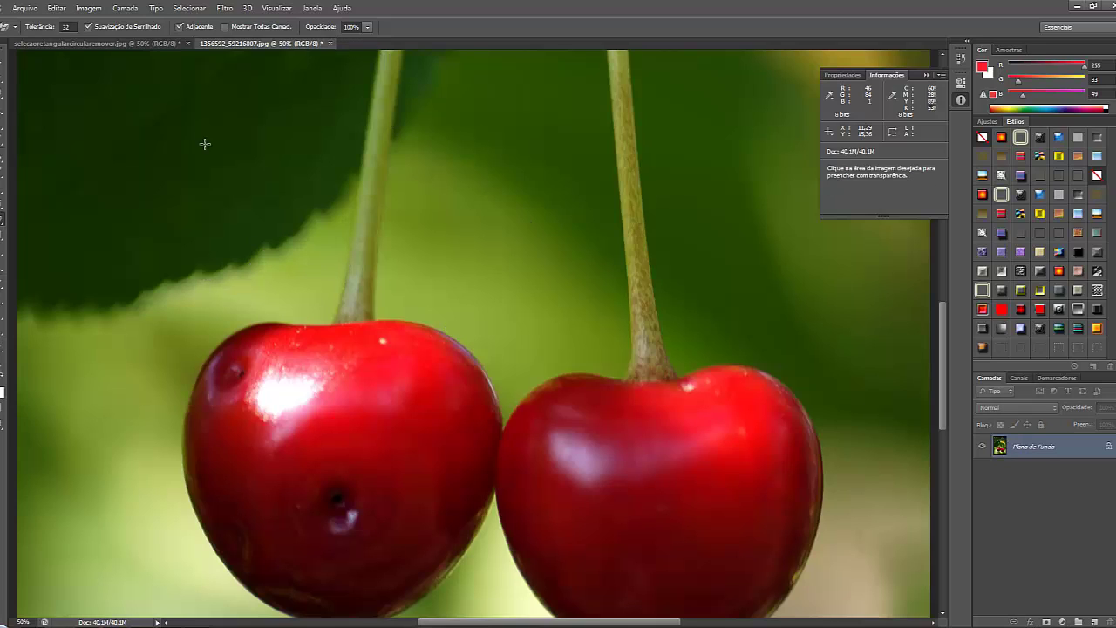
Activate the Gradient tool and add a new empty layer above the cherry photo's background layer
{"action": "left_click", "coordinate": [3, 235]}
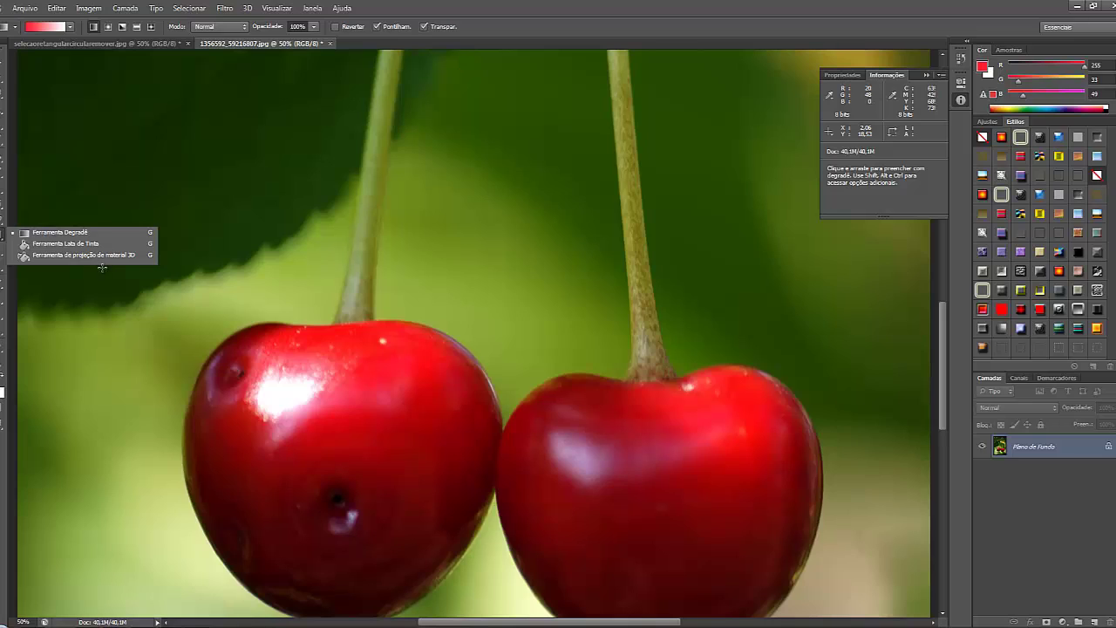
{"action": "left_click", "coordinate": [48, 233]}
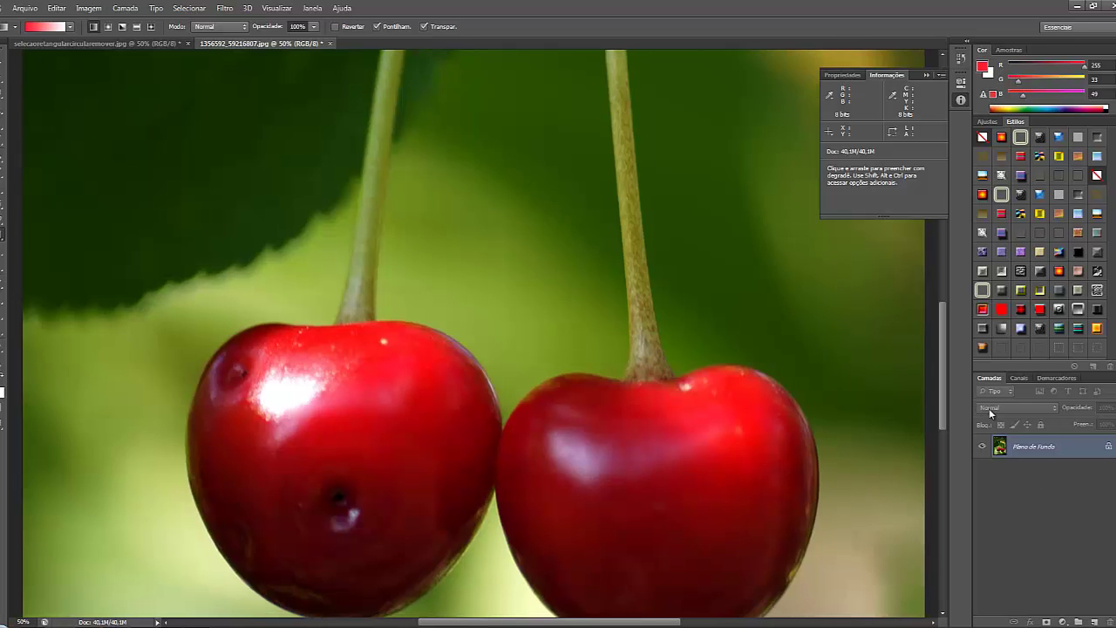
{"action": "key", "text": "ctrl+minus"}
{"action": "key", "text": "ctrl+minus"}
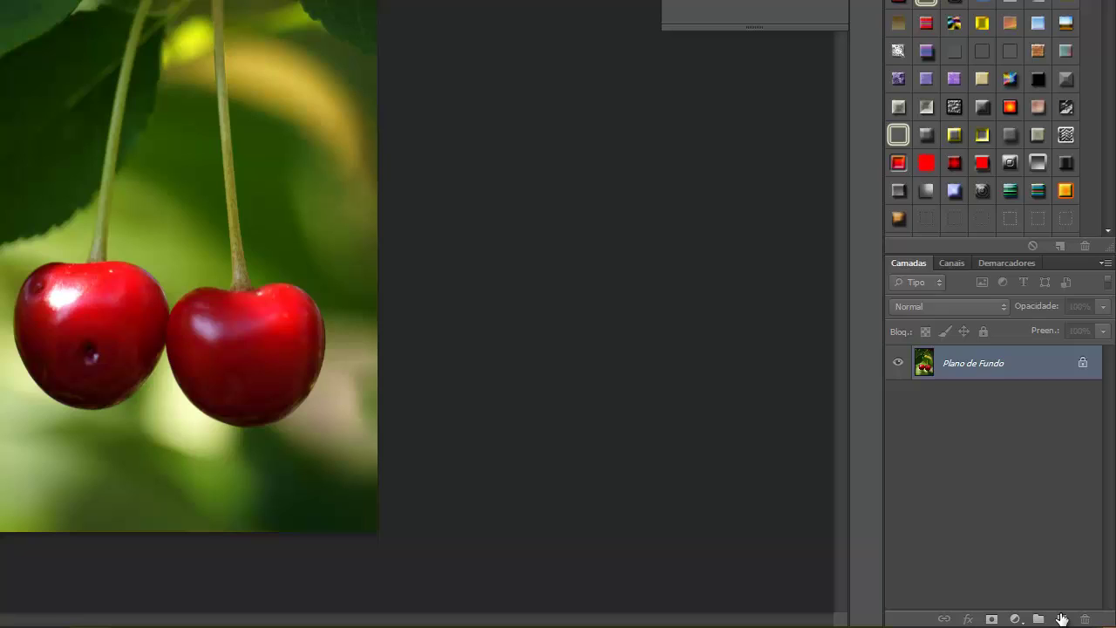
{"action": "left_click", "coordinate": [1061, 618]}
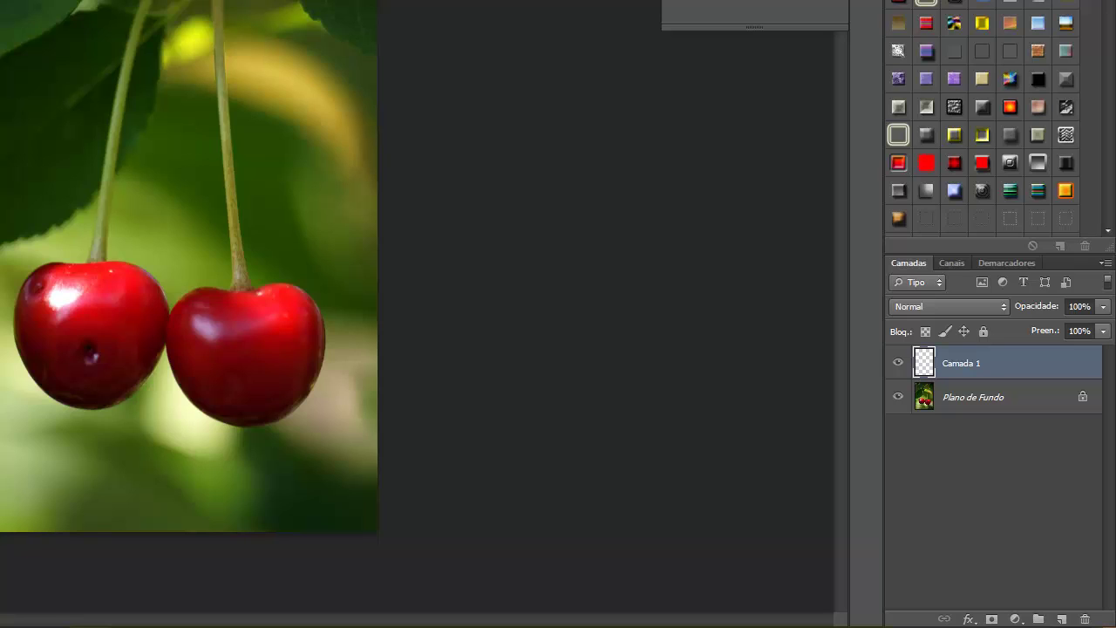
Try filling the new layer with a vertical linear gradient from violet at the bottom to orange at the top, and undo it
{"action": "left_click", "coordinate": [156, 528]}
{"action": "left_click", "coordinate": [173, 324]}
{"action": "left_click", "coordinate": [164, 53]}
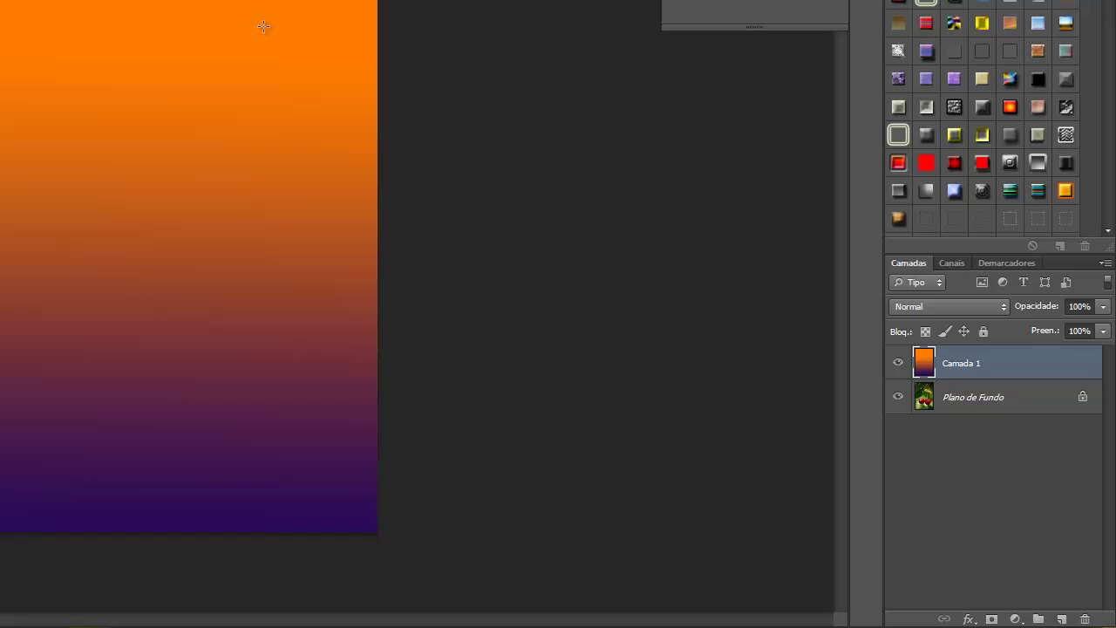
{"action": "key", "text": "v"}
{"action": "key", "text": "ctrl+z"}
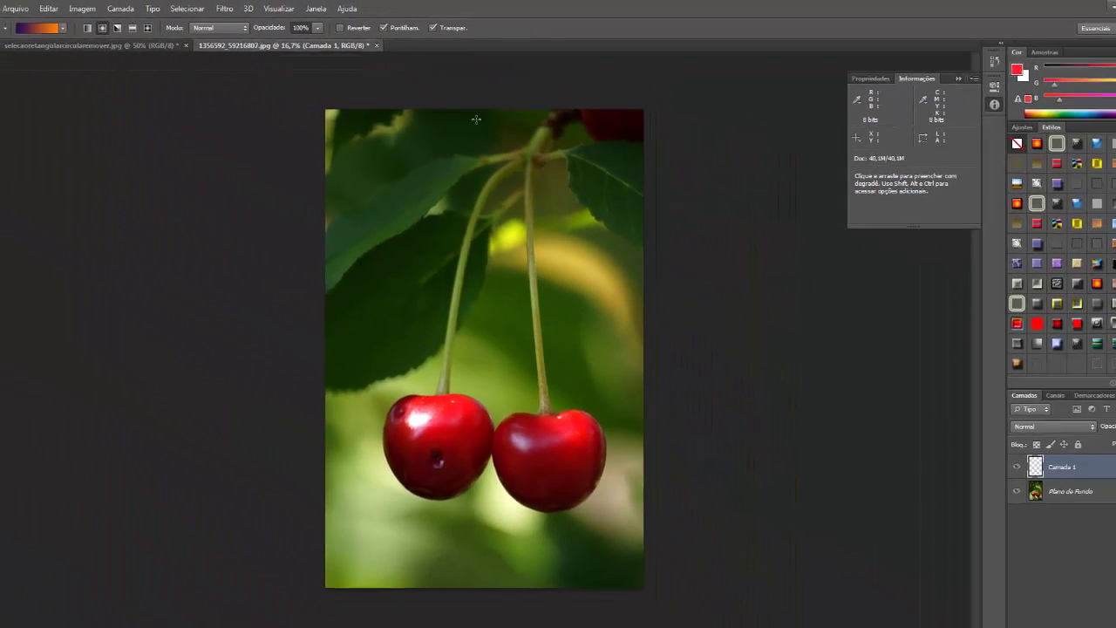
Try filling the new layer with violet-to-orange radial gradients, one from the upper middle and one from the upper-left area, undoing each
{"action": "mouse_move", "coordinate": [567, 150]}
{"action": "left_mouse_down"}
{"action": "mouse_move", "coordinate": [613, 540]}
{"action": "mouse_move", "coordinate": [538, 627]}
{"action": "left_mouse_up"}
{"action": "left_click_drag", "start_coordinate": [442, 558], "coordinate": [449, 561]}
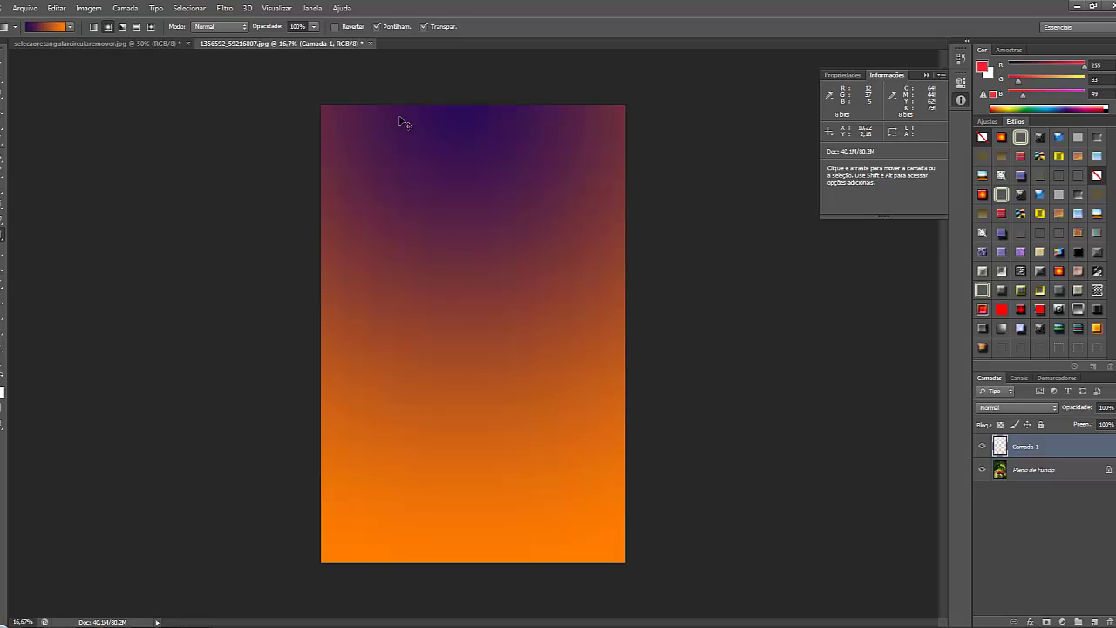
{"action": "key", "text": "ctrl+z"}
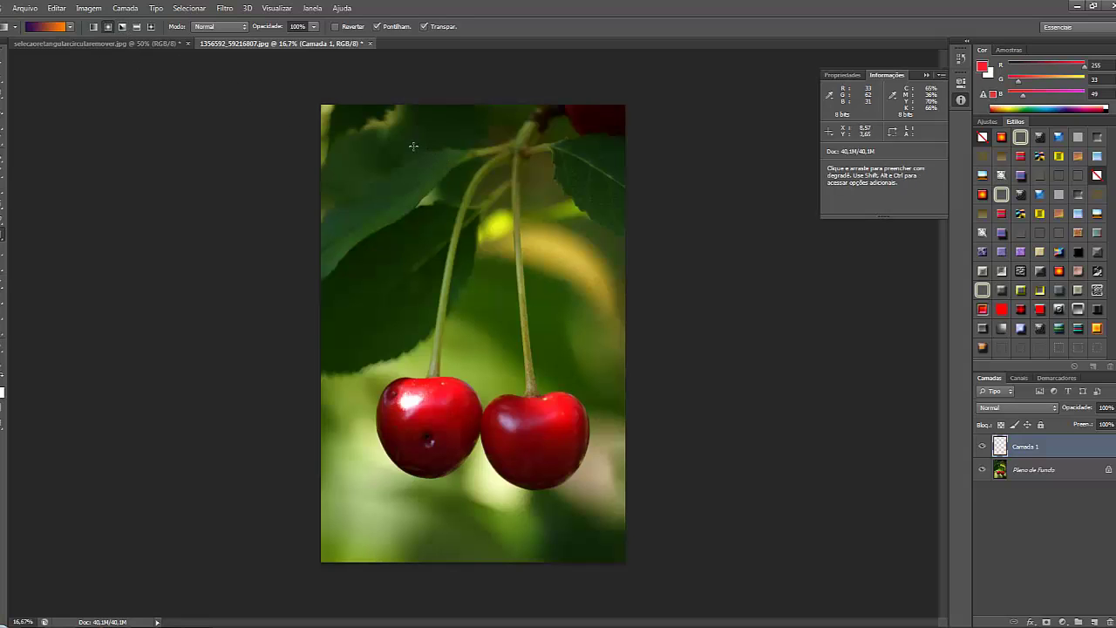
{"action": "left_click_drag", "start_coordinate": [379, 162], "coordinate": [558, 477]}
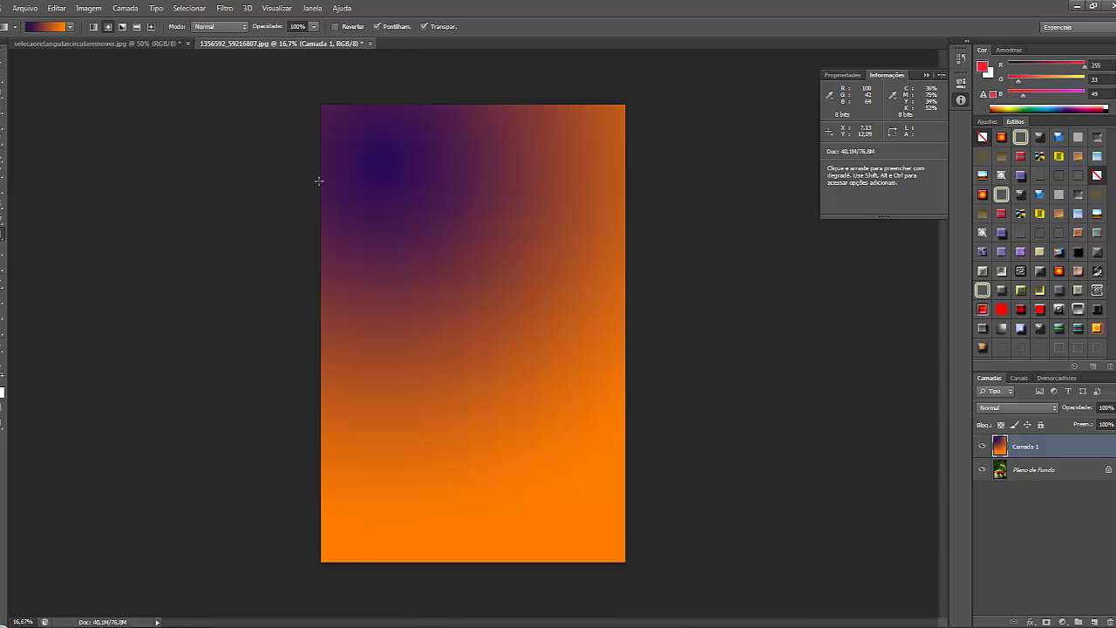
{"action": "key", "text": "ctrl+z"}
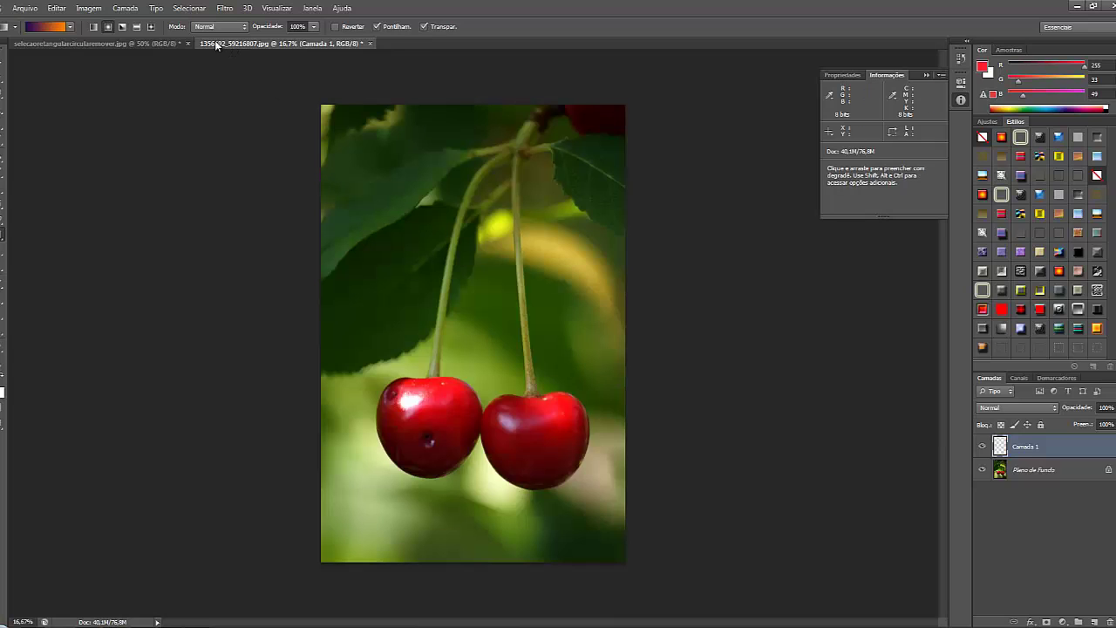
Try an angle gradient running diagonally from the upper-left corner of the photo toward the lower right, and undo it
{"action": "left_click", "coordinate": [126, 28]}
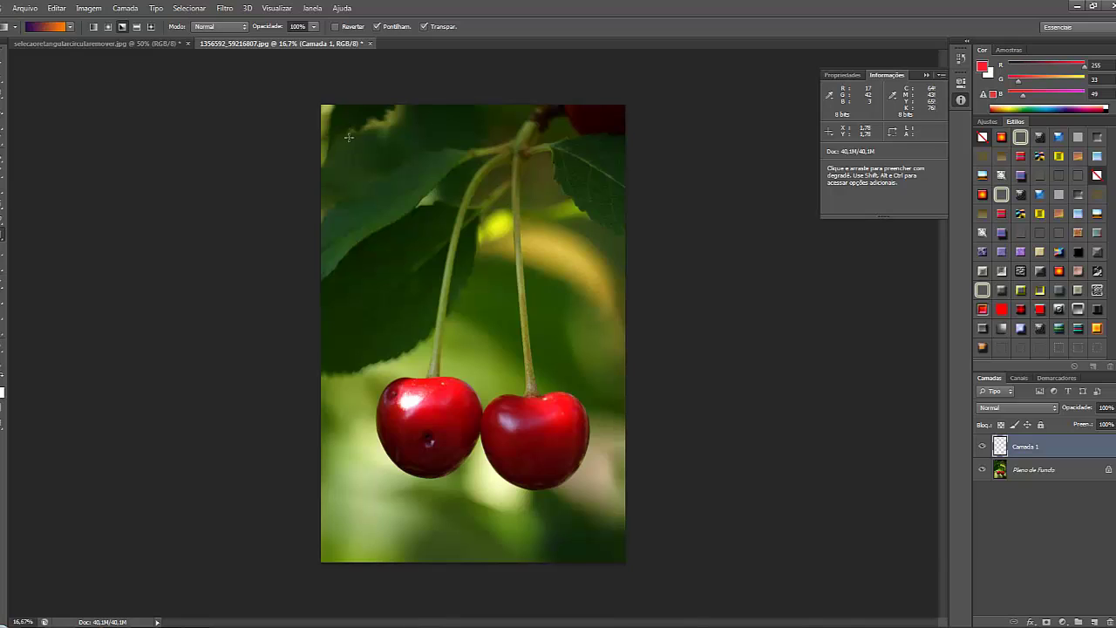
{"action": "left_click_drag", "start_coordinate": [348, 137], "coordinate": [523, 447]}
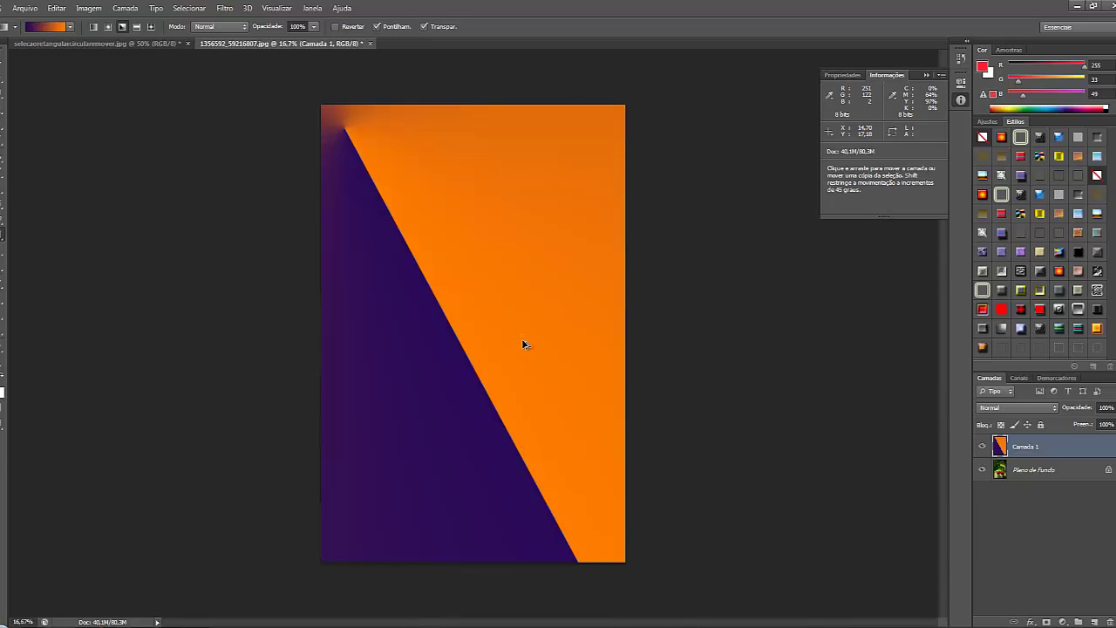
{"action": "key", "text": "ctrl+z"}
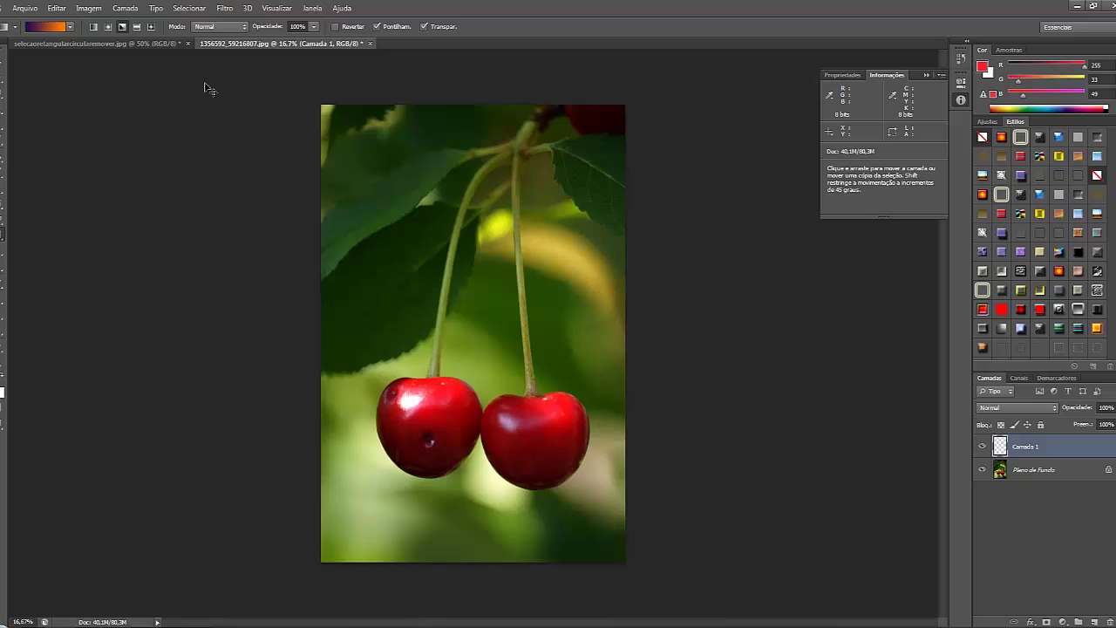
Try a reflected gradient running from the photo's upper edge down to its lower edge, and undo it
{"action": "left_click", "coordinate": [138, 27]}
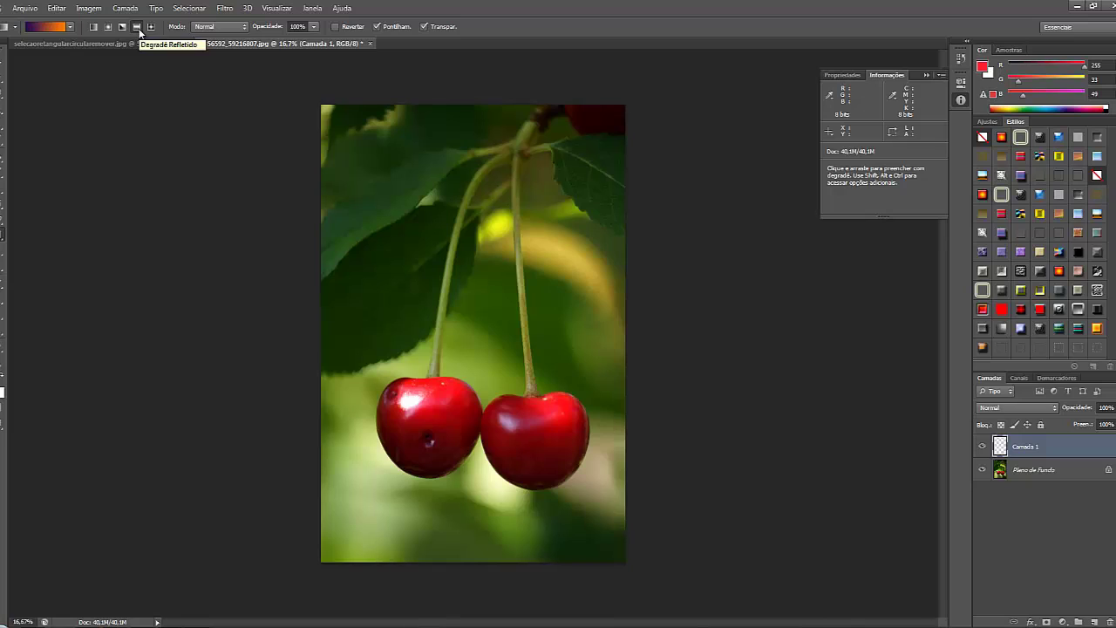
{"action": "left_click_drag", "start_coordinate": [466, 105], "coordinate": [446, 562]}
{"action": "key", "text": "v"}
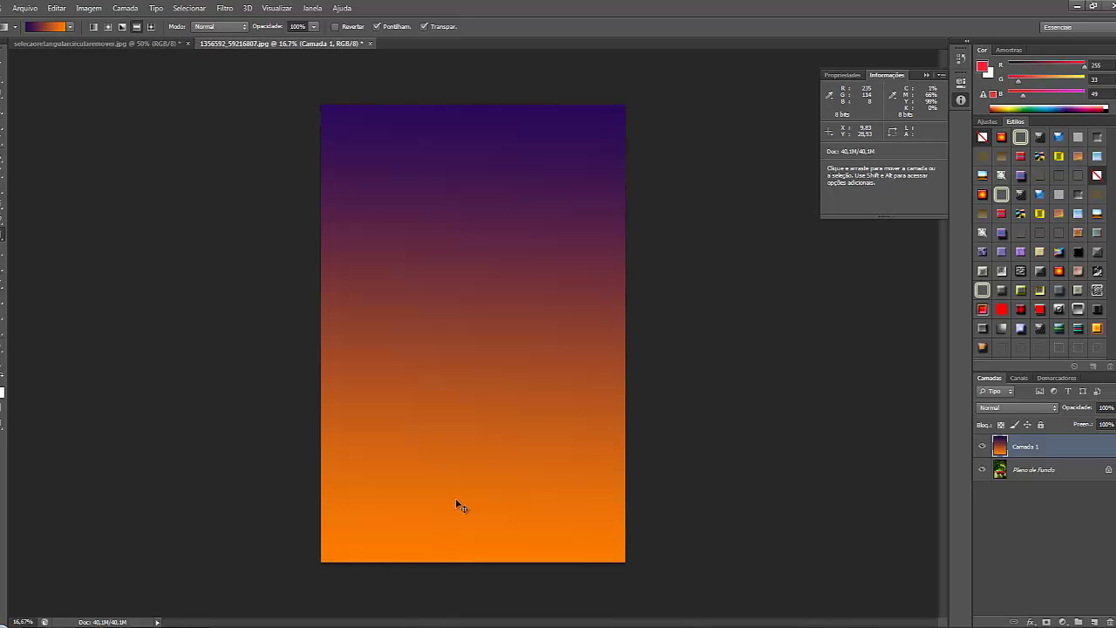
{"action": "key", "text": "g"}
{"action": "key", "text": "ctrl+z"}
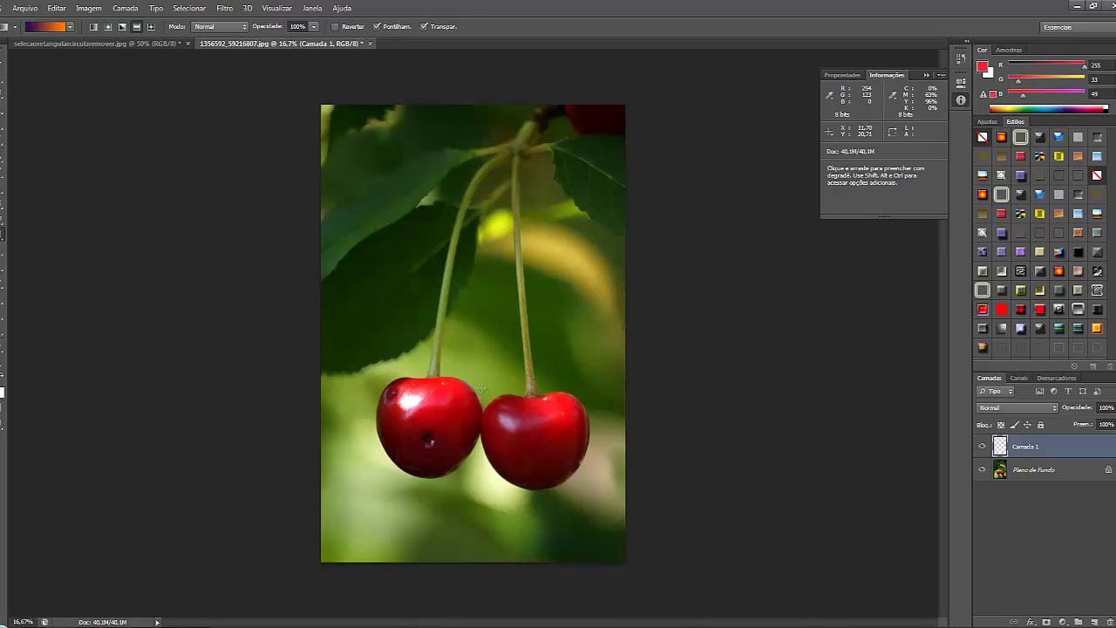
{"action": "key", "text": "ctrl+z"}
{"action": "key", "text": "ctrl+z"}
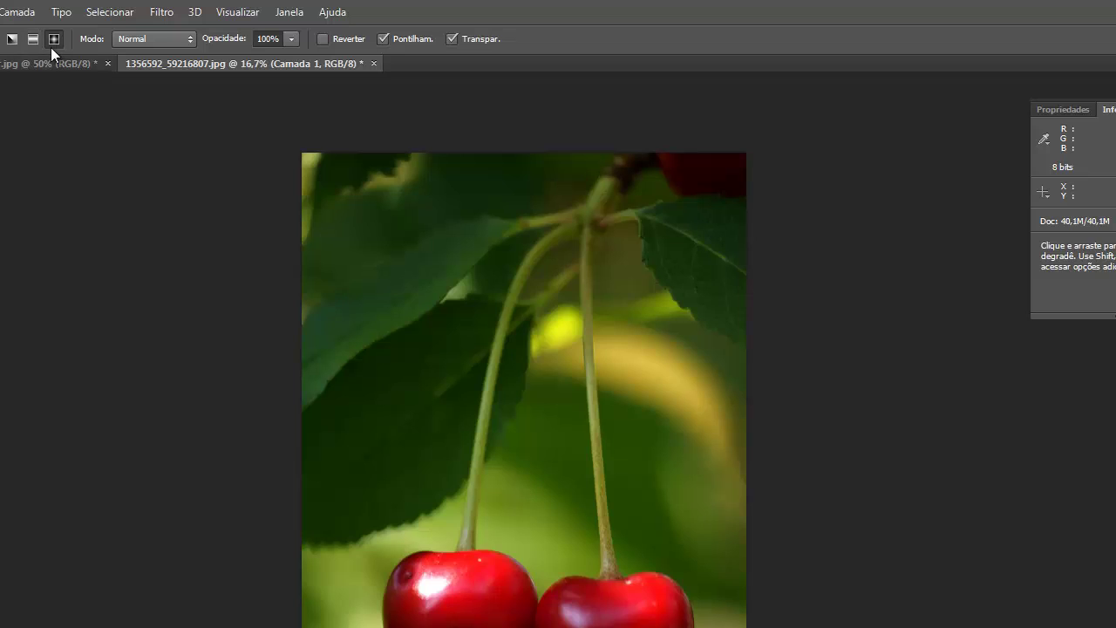
Try diagonal diamond gradients from the photo's upper-left area and from its middle, undo them, and keep the diamond style selected
{"action": "left_click_drag", "start_coordinate": [370, 205], "coordinate": [494, 452]}
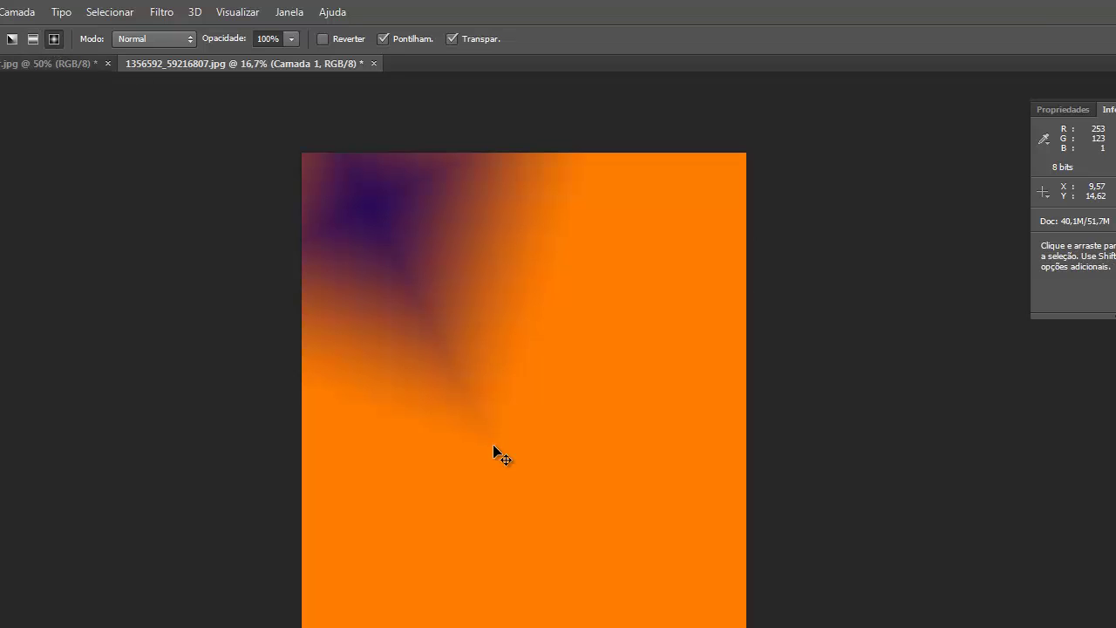
{"action": "key", "text": "ctrl+z"}
{"action": "left_click_drag", "start_coordinate": [473, 315], "coordinate": [572, 541]}
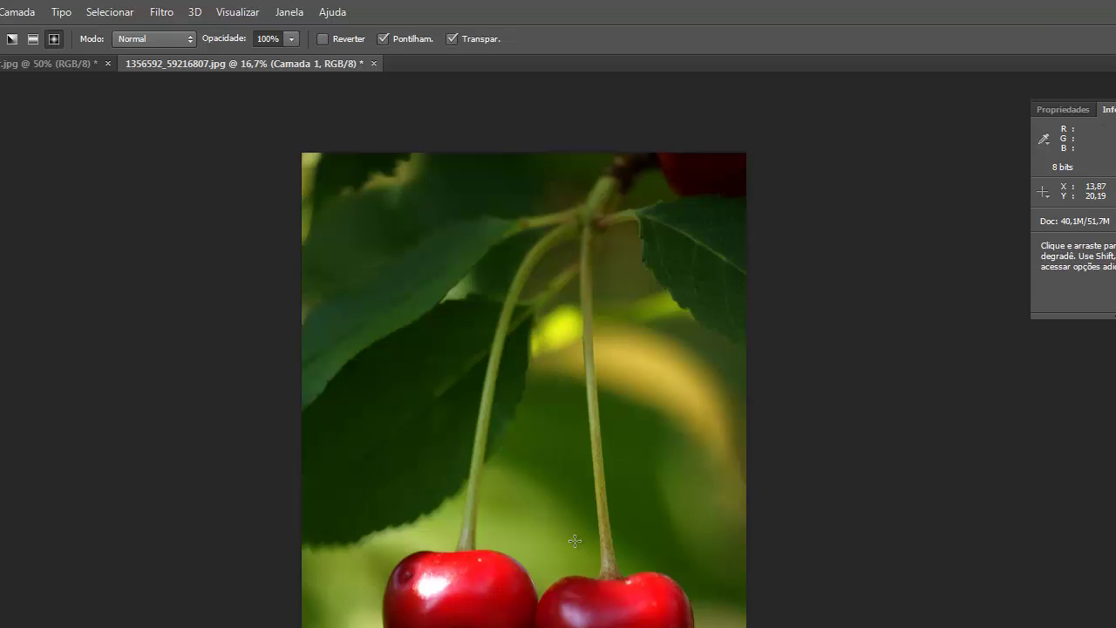
{"action": "key", "text": "ctrl+z"}
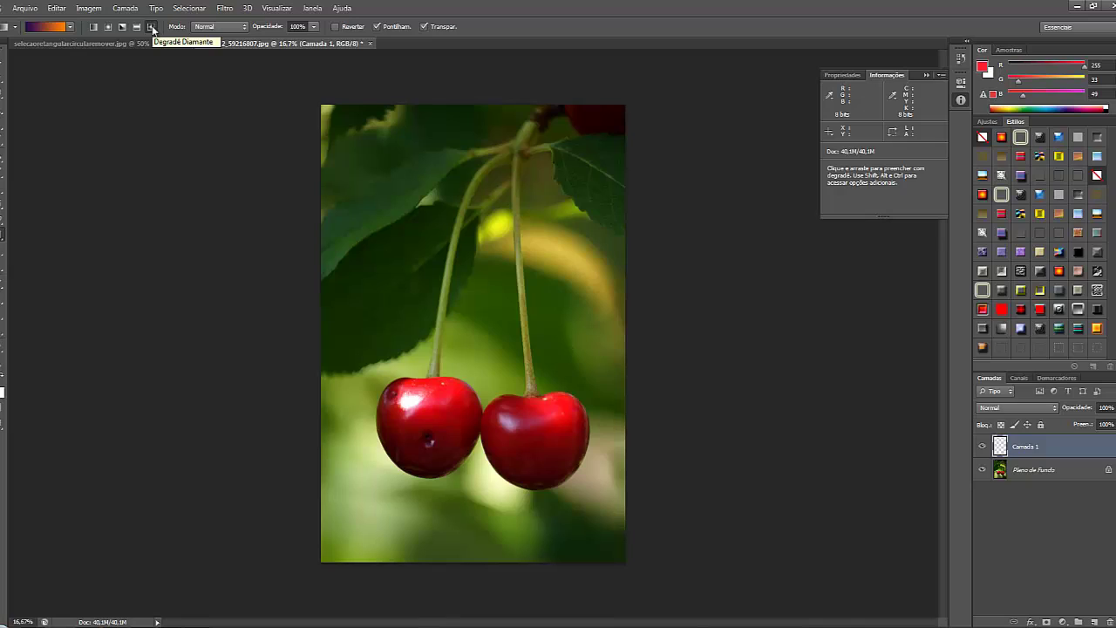
{"action": "left_click", "coordinate": [152, 27]}
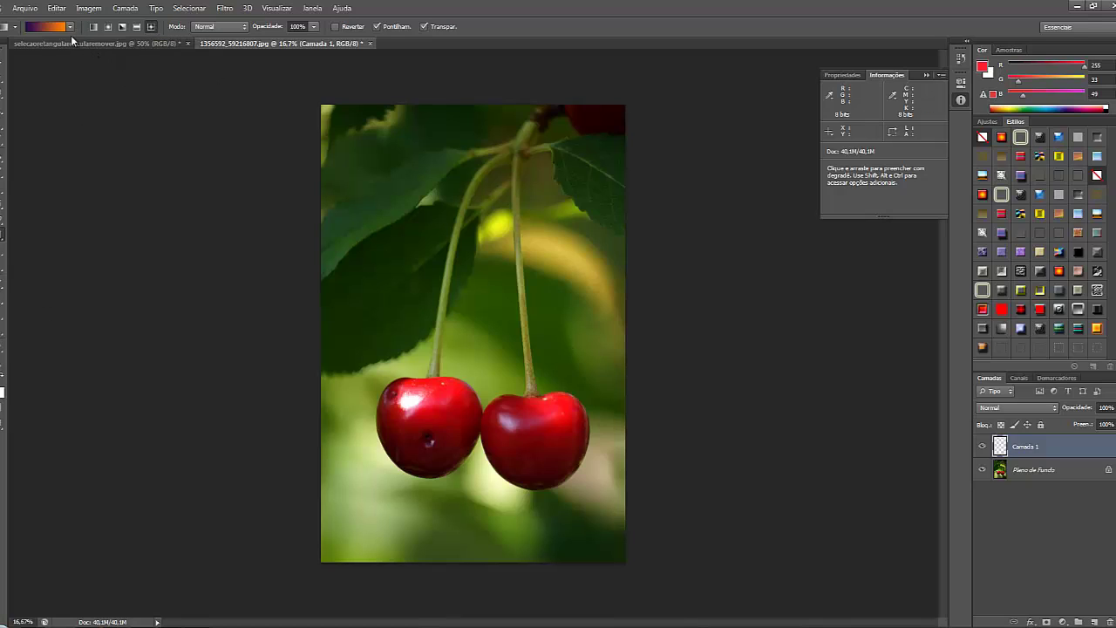
Open the violet-orange gradient in the Gradient Editor and change its starting color stop to dark red
{"action": "left_click", "coordinate": [71, 27]}
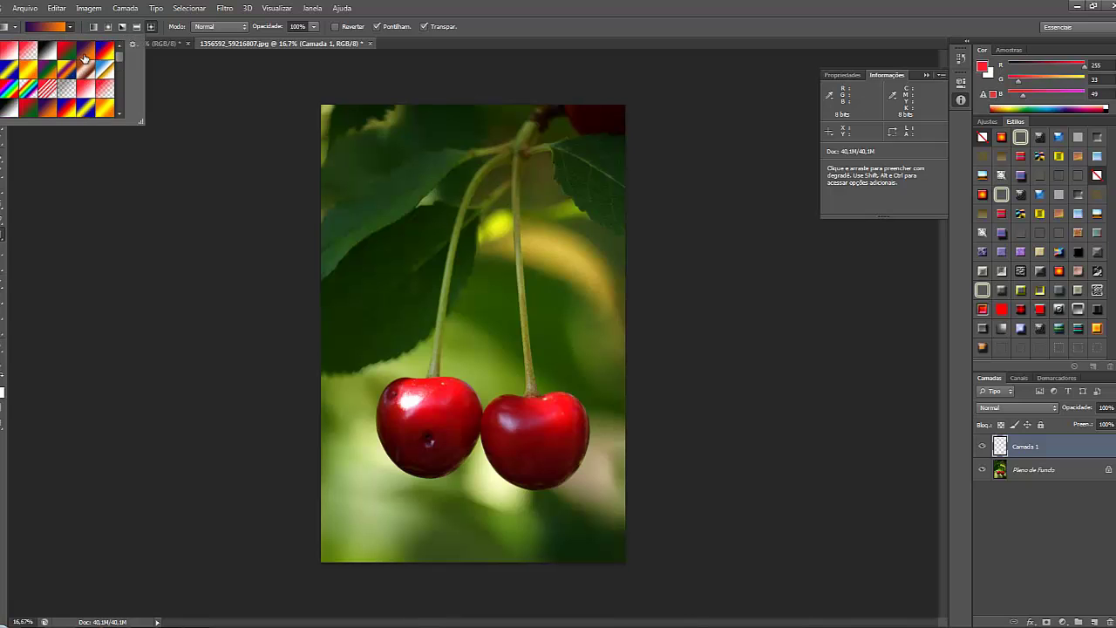
{"action": "left_click", "coordinate": [61, 27]}
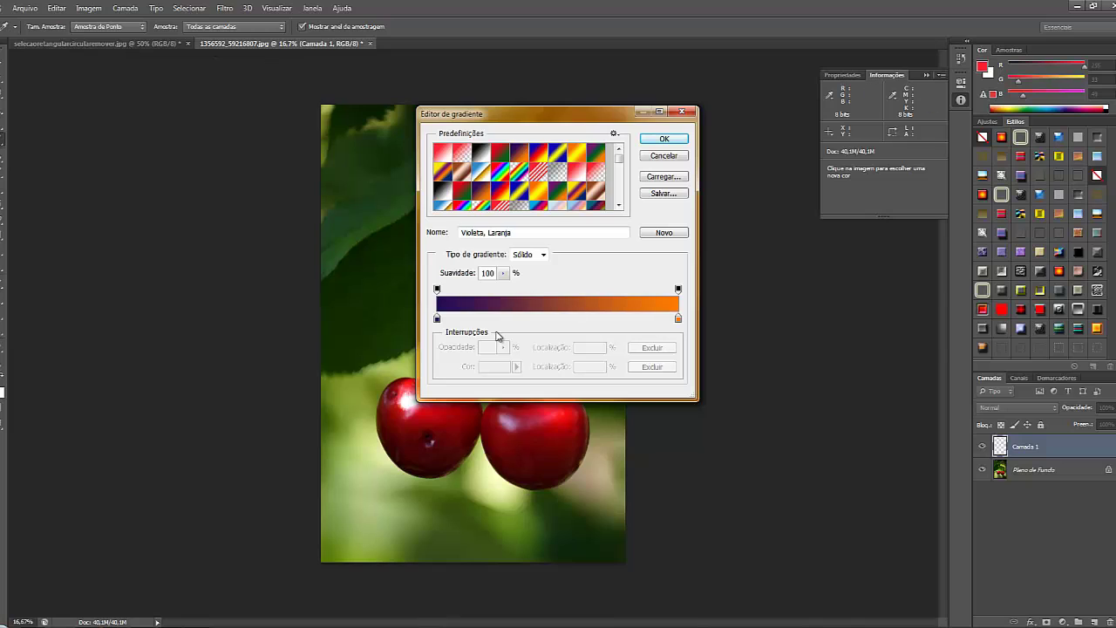
{"action": "left_click", "coordinate": [436, 319]}
{"action": "double_click", "coordinate": [437, 319]}
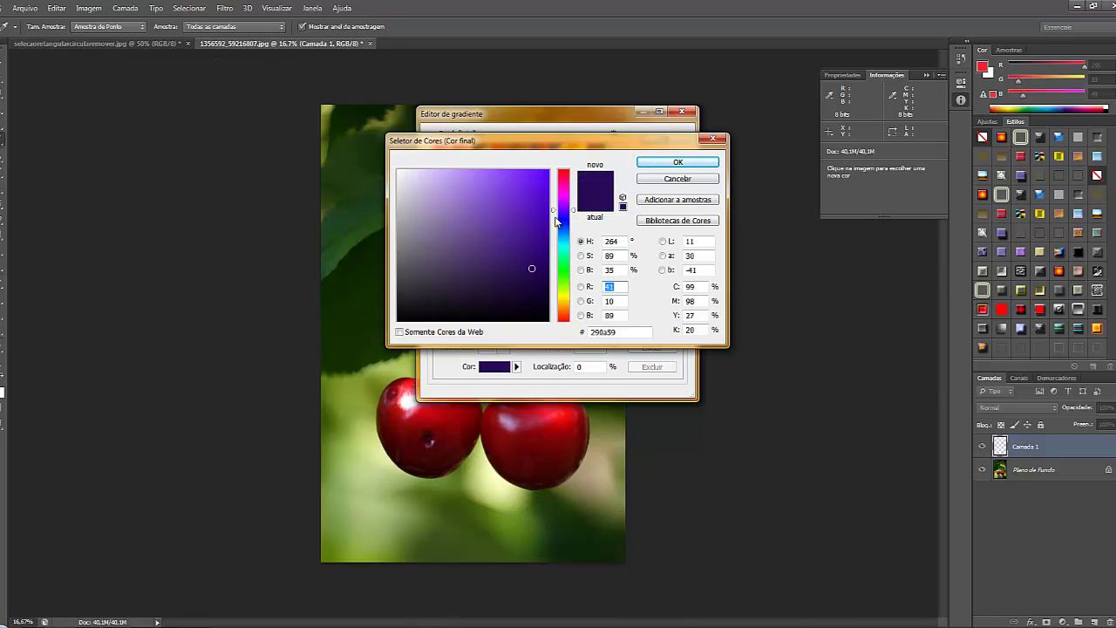
{"action": "left_click", "coordinate": [563, 172]}
{"action": "key", "text": "Return"}
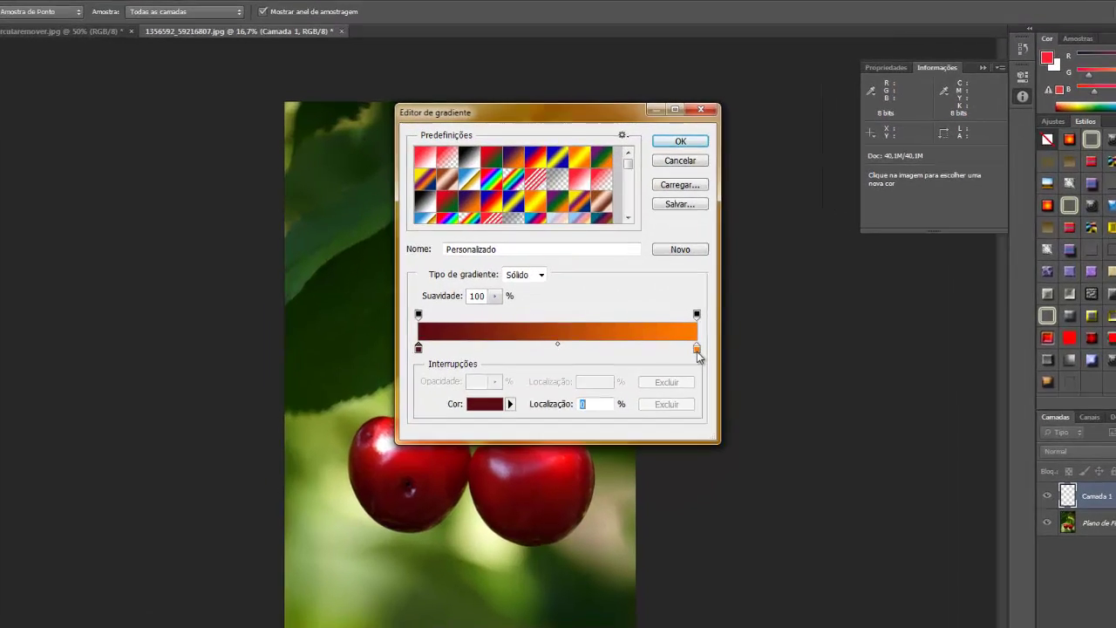
Change the gradient's ending color stop from orange to blue 003cff
{"action": "left_click", "coordinate": [677, 319]}
{"action": "double_click", "coordinate": [724, 395]}
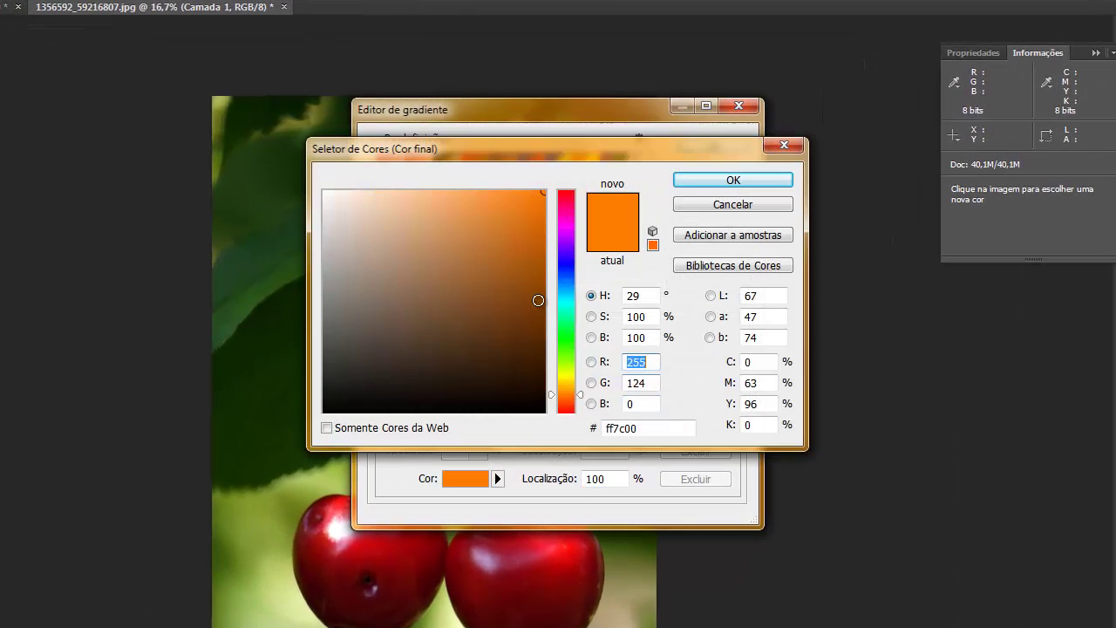
{"action": "left_click", "coordinate": [567, 265]}
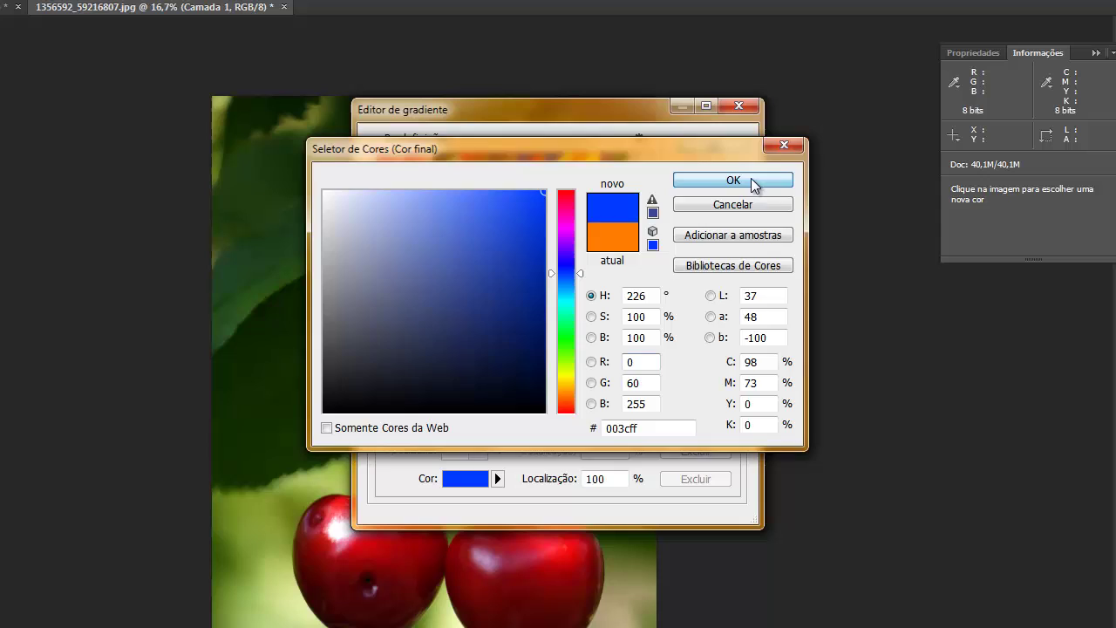
{"action": "left_click", "coordinate": [751, 178]}
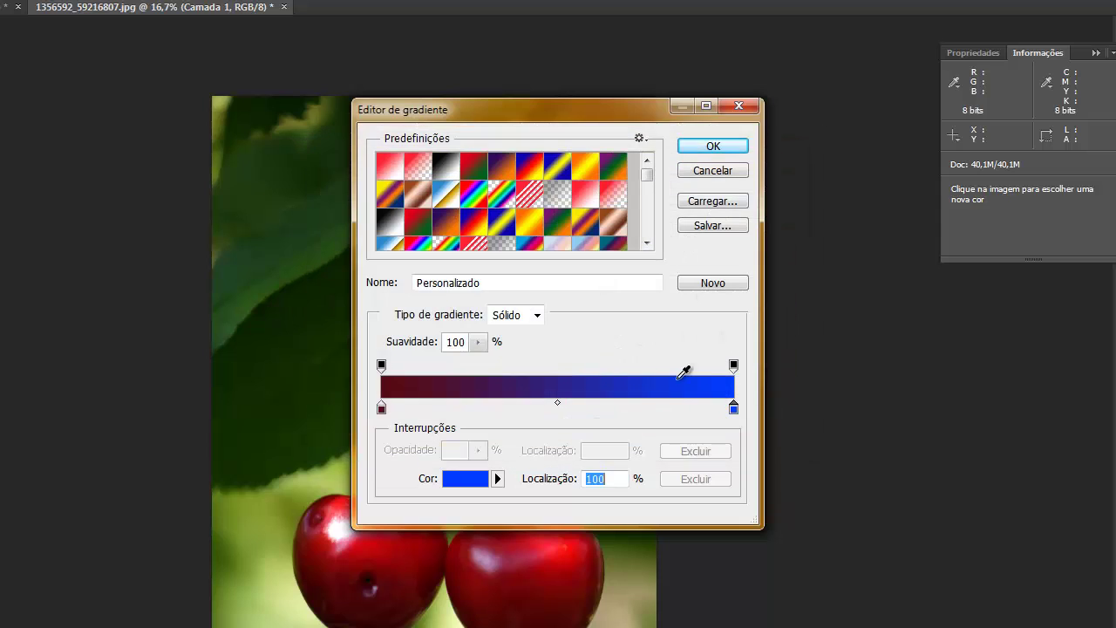
Set the opacity of the gradient's starting stop to 0% and apply the custom gradient
{"action": "left_click", "coordinate": [383, 365]}
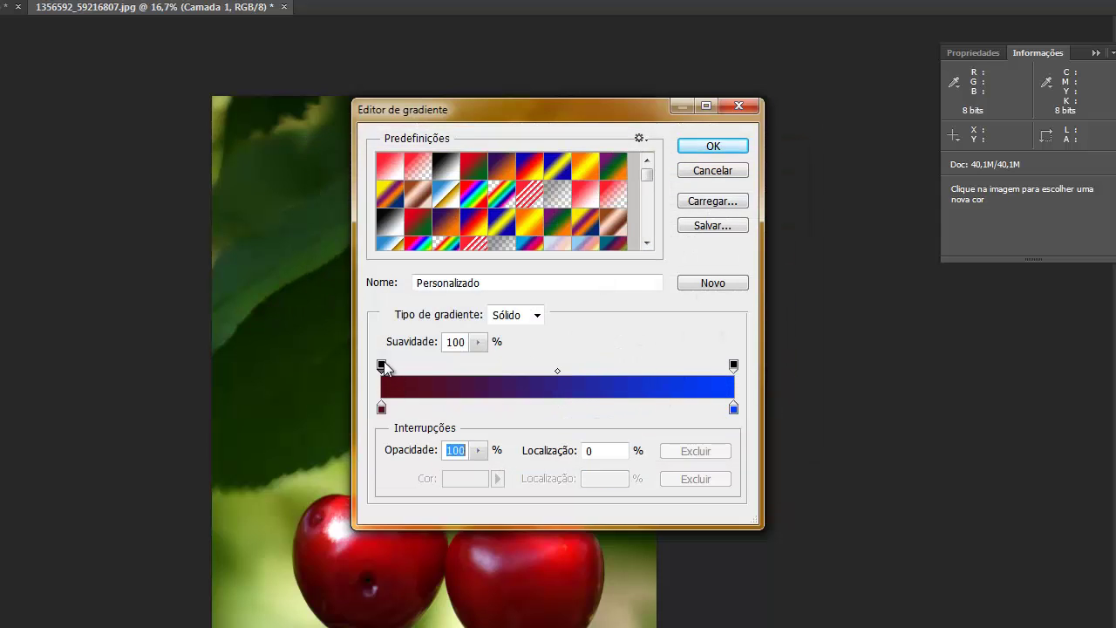
{"action": "left_click", "coordinate": [477, 449]}
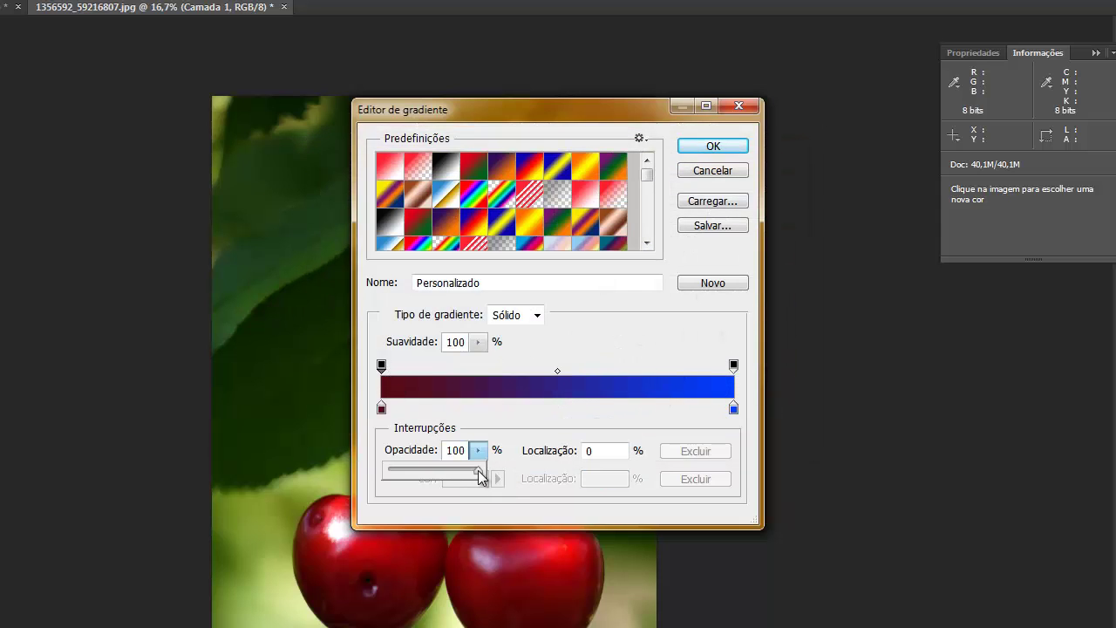
{"action": "left_click_drag", "start_coordinate": [476, 471], "coordinate": [339, 475]}
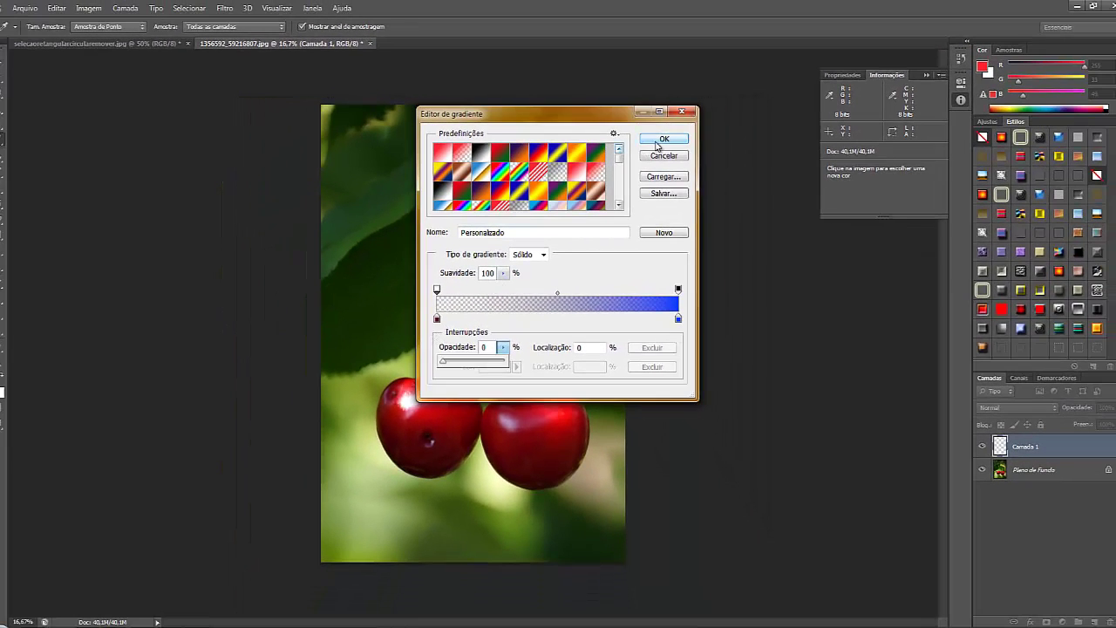
{"action": "left_click", "coordinate": [661, 140]}
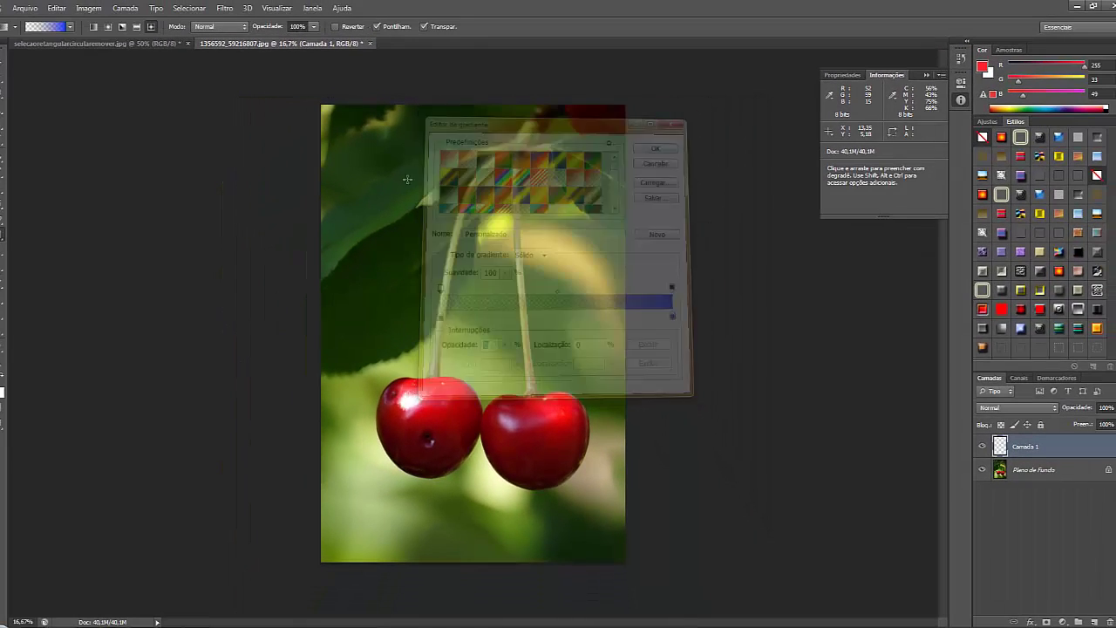
Try the transparent-to-blue diamond gradient diagonally from the upper-left part of the cherry photo, and undo it
{"action": "left_click_drag", "start_coordinate": [401, 126], "coordinate": [486, 408]}
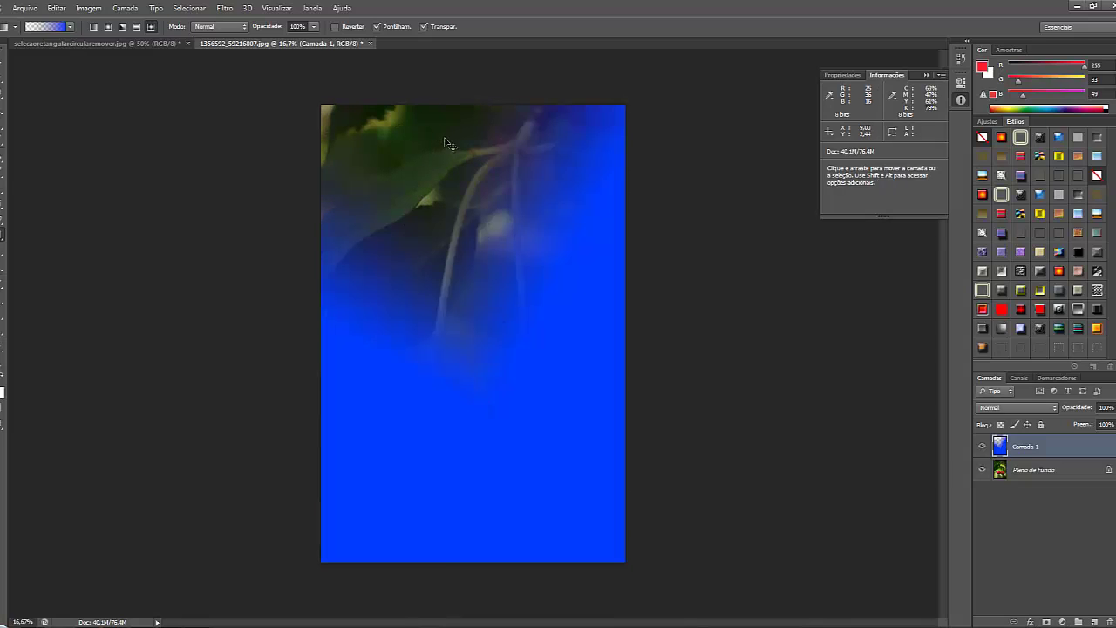
{"action": "key", "text": "ctrl+z"}
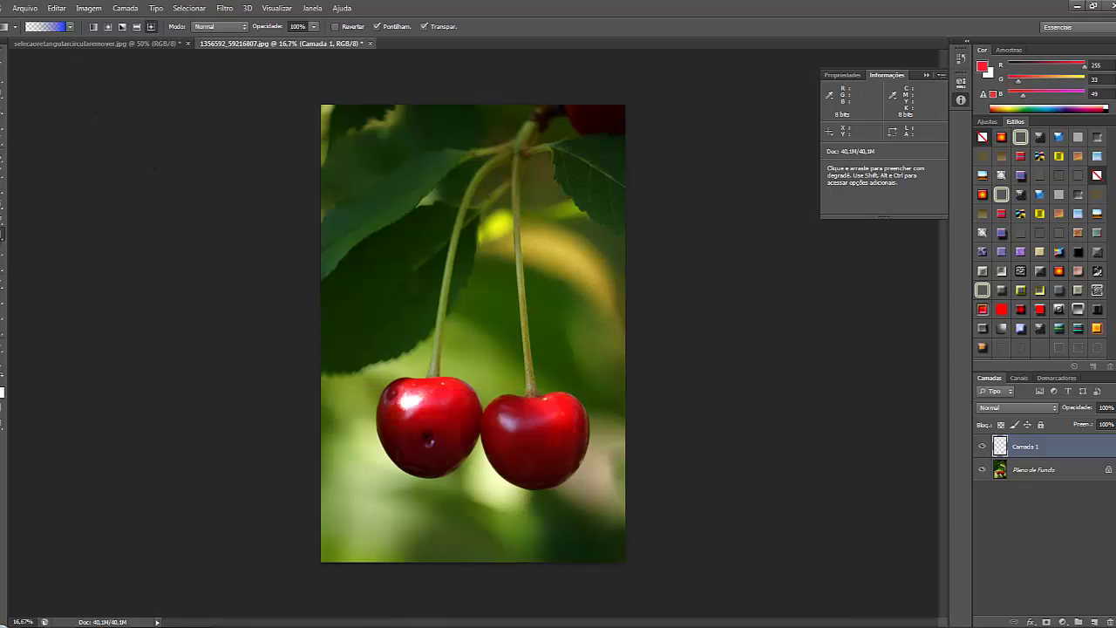
Activate the Paint Bucket tool, try filling the empty layer with the red foreground color, and undo the fill
{"action": "right_click", "coordinate": [4, 232]}
{"action": "left_click", "coordinate": [44, 245]}
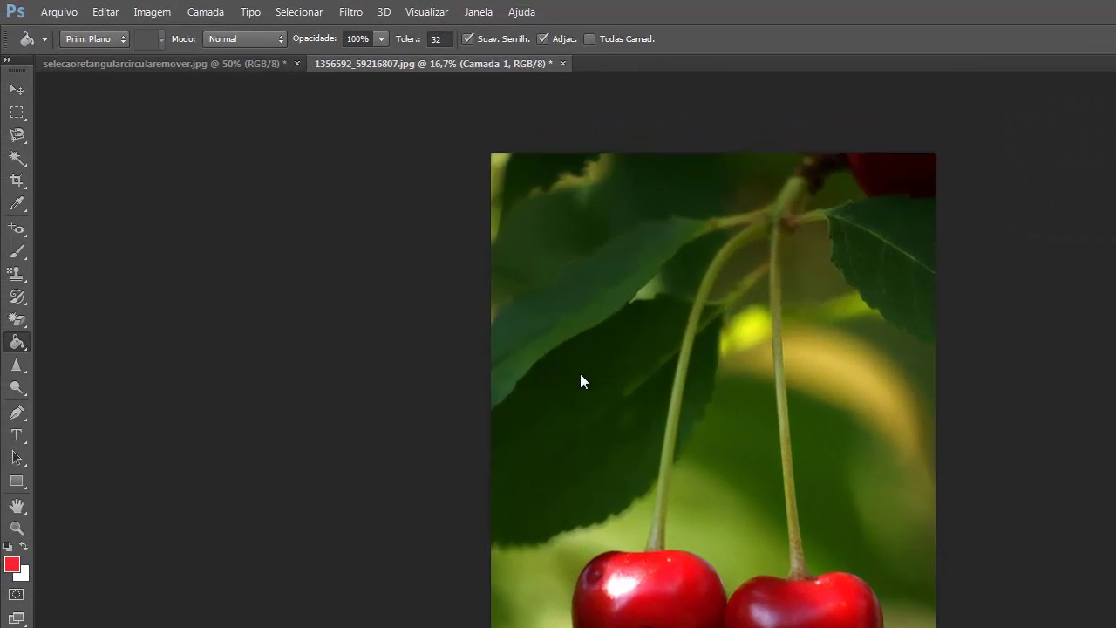
{"action": "left_click", "coordinate": [582, 381]}
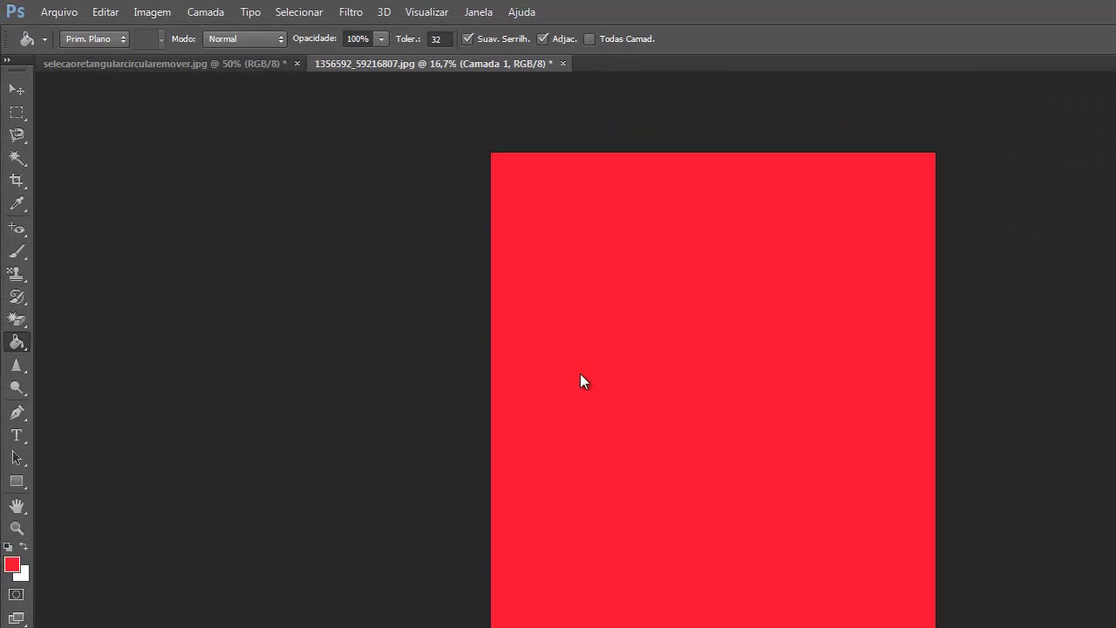
{"action": "key", "text": "ctrl+z"}
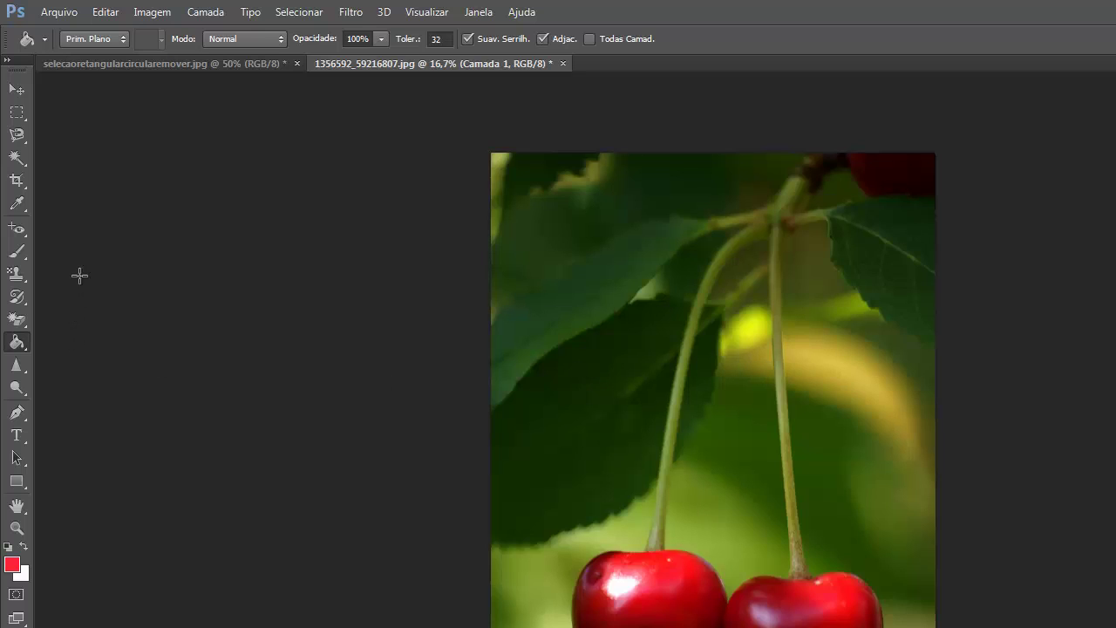
Switch the Paint Bucket's fill source to Padrão (pattern), choose a blue textured pattern, and fill the empty layer with it
{"action": "left_click", "coordinate": [90, 39]}
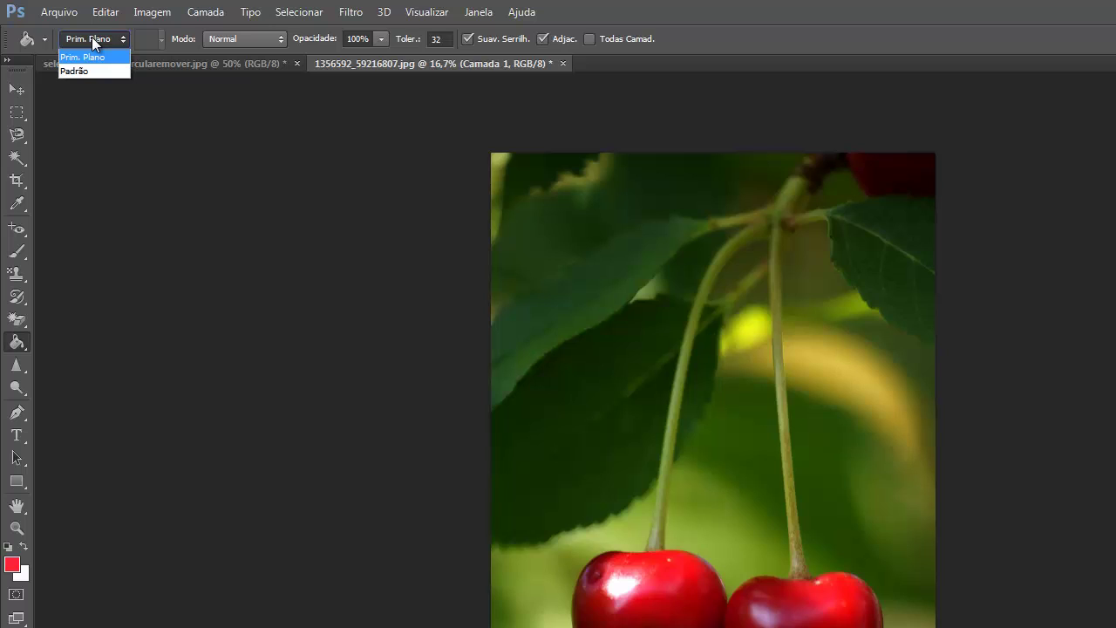
{"action": "left_click", "coordinate": [105, 71]}
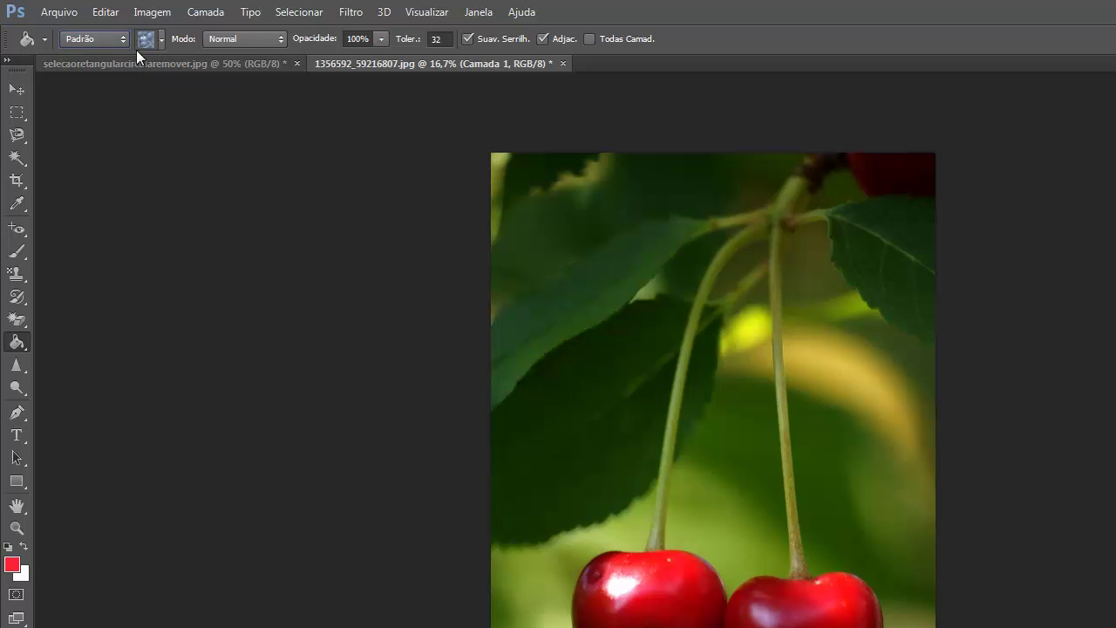
{"action": "left_click", "coordinate": [145, 42]}
{"action": "double_click", "coordinate": [62, 77]}
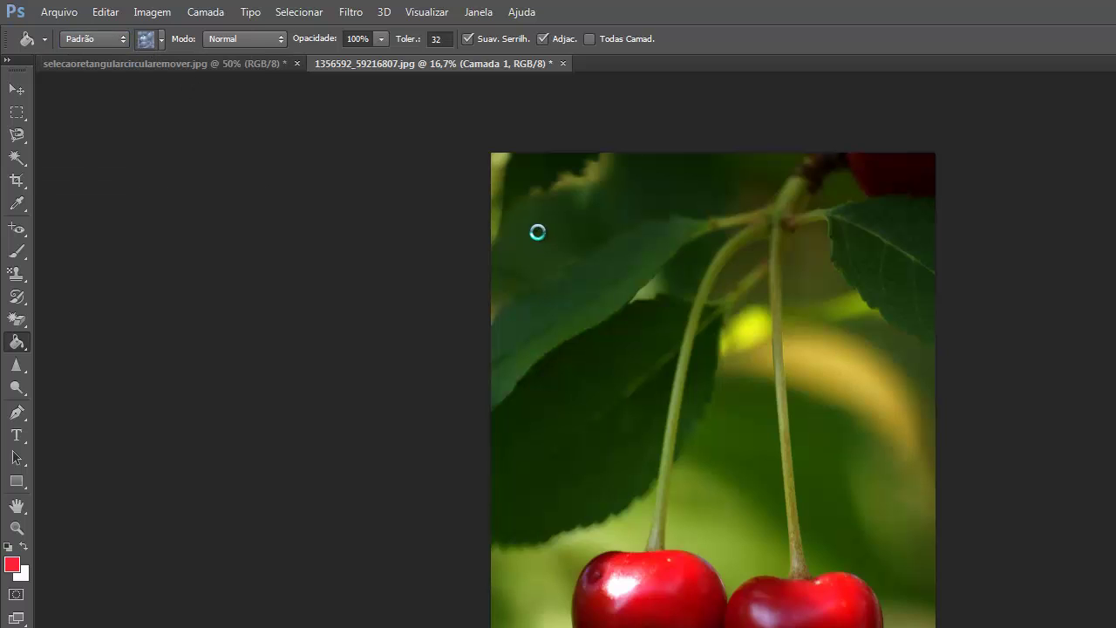
{"action": "left_click", "coordinate": [514, 211]}
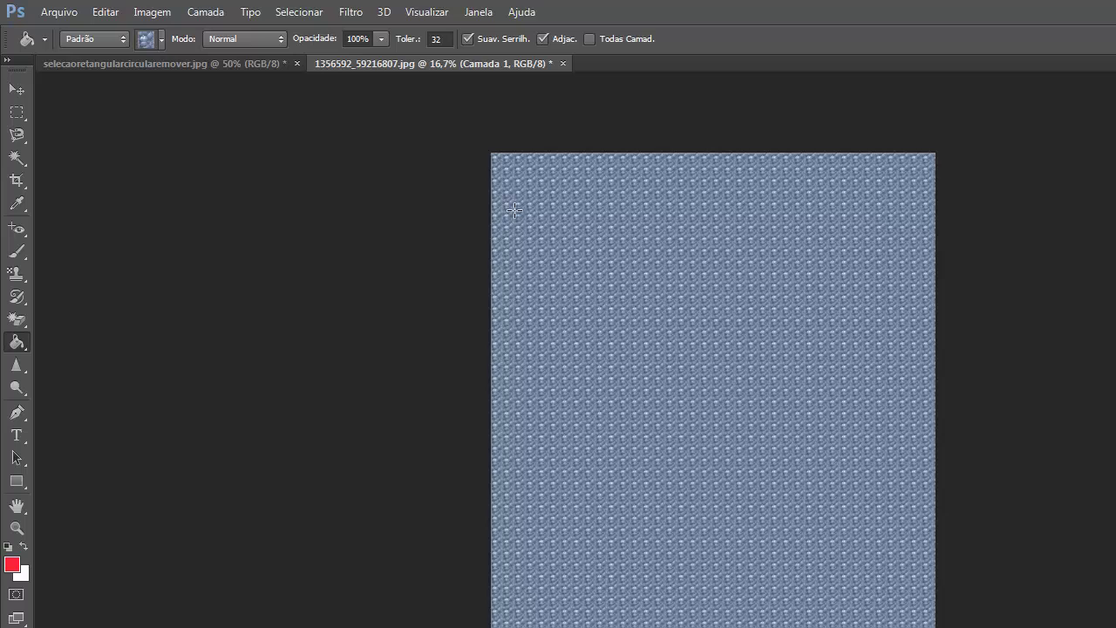
Undo the pattern fill on the empty layer and set the Paint Bucket's blending mode to Clarear
{"action": "key", "text": "ctrl+z"}
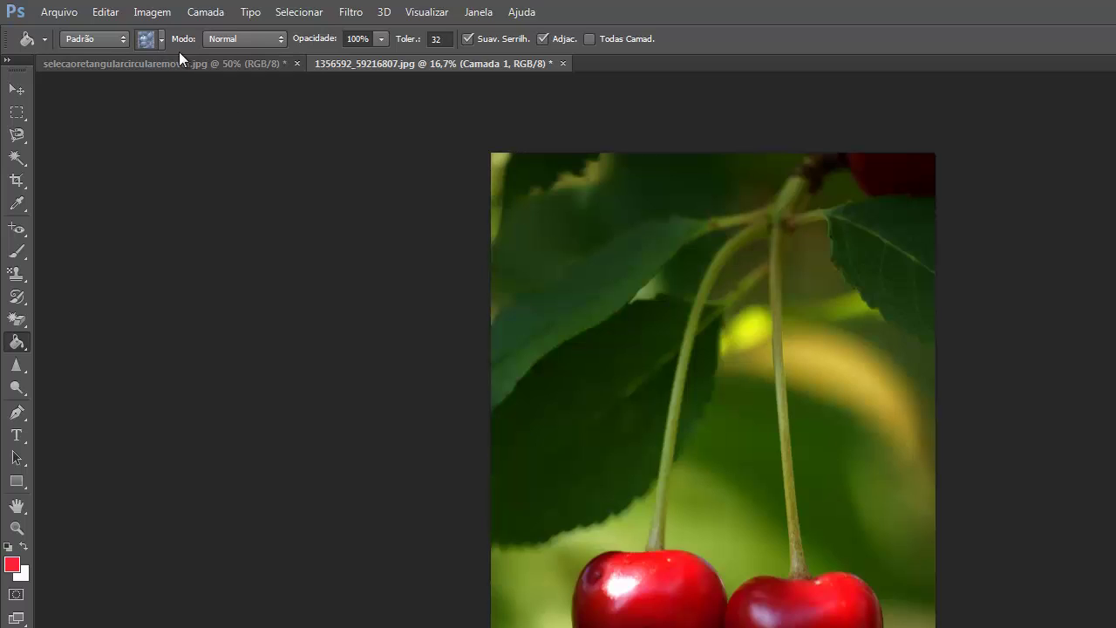
{"action": "left_click", "coordinate": [380, 39]}
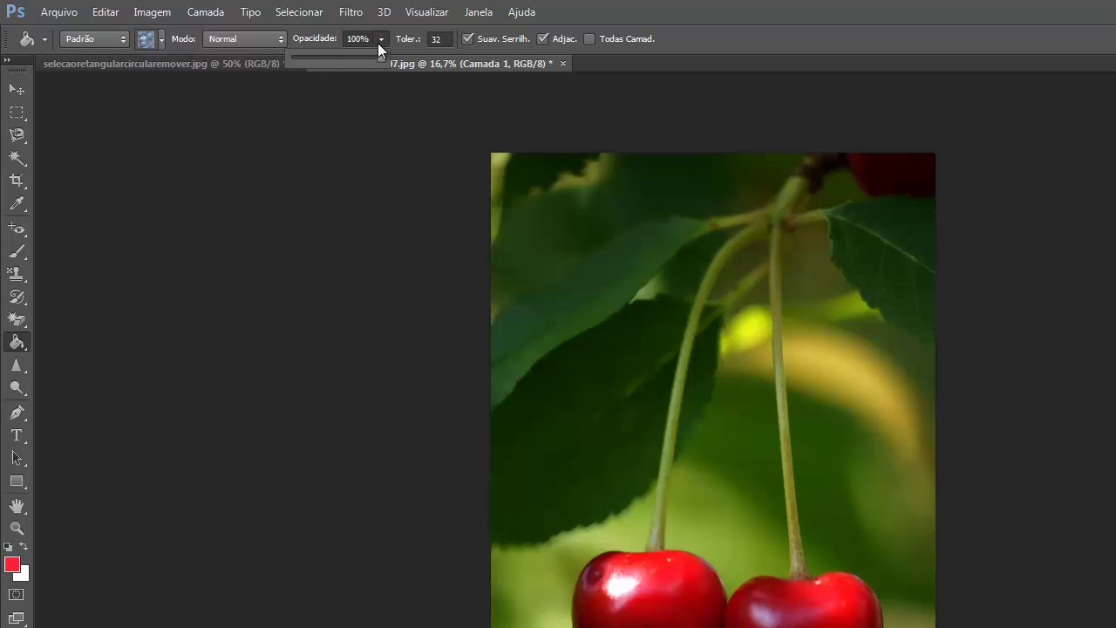
{"action": "left_click", "coordinate": [385, 40]}
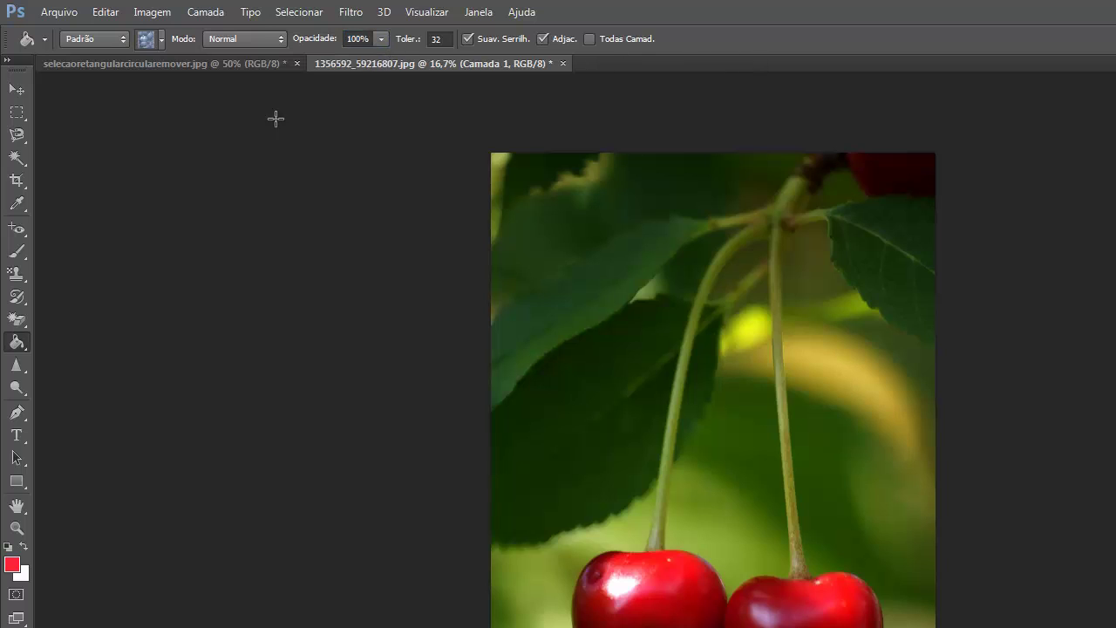
{"action": "left_click", "coordinate": [218, 36]}
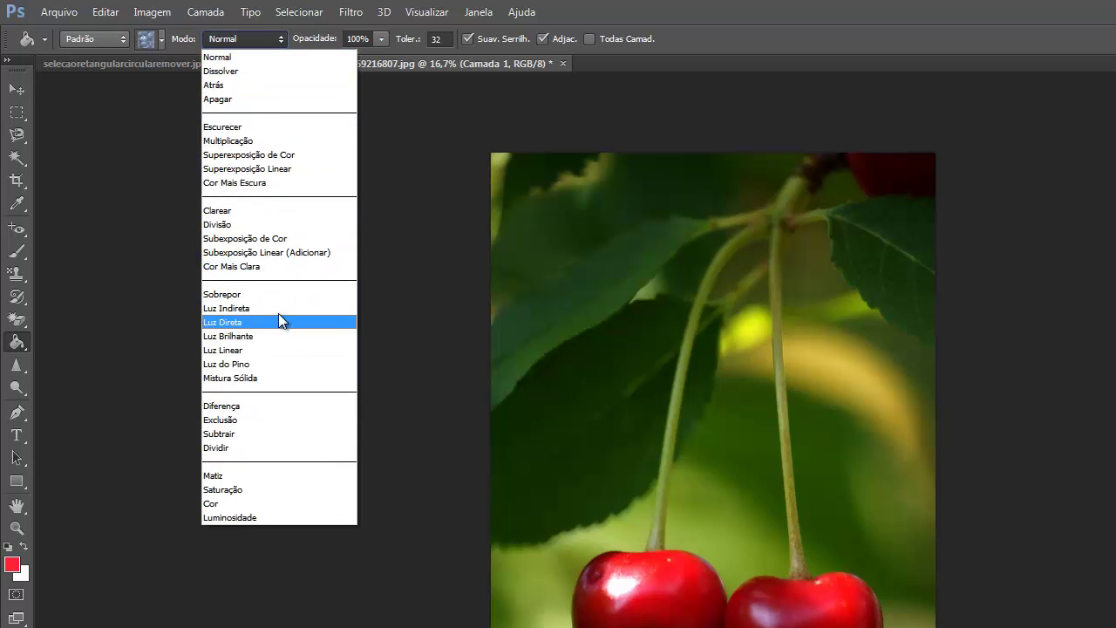
{"action": "left_click", "coordinate": [278, 211]}
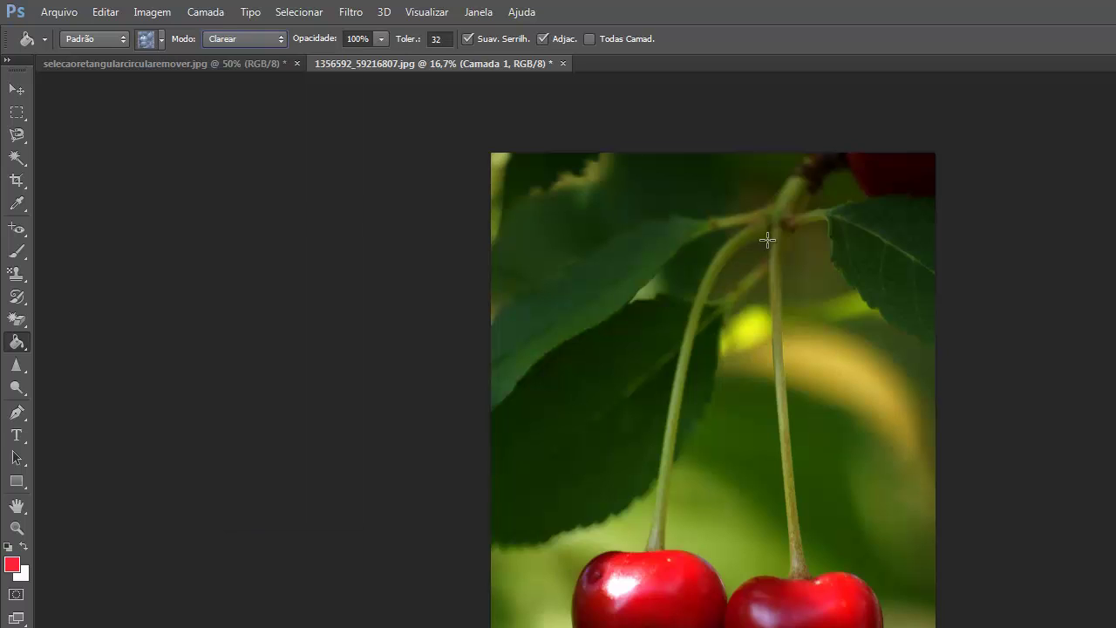
{"action": "left_click", "coordinate": [640, 301]}
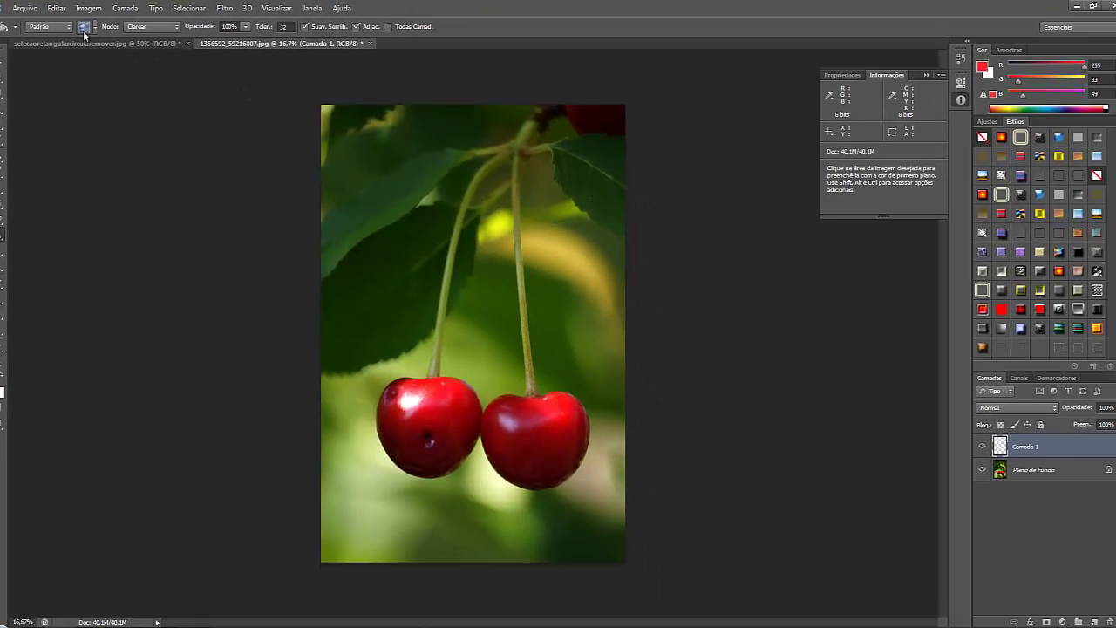
{"action": "left_click", "coordinate": [146, 39]}
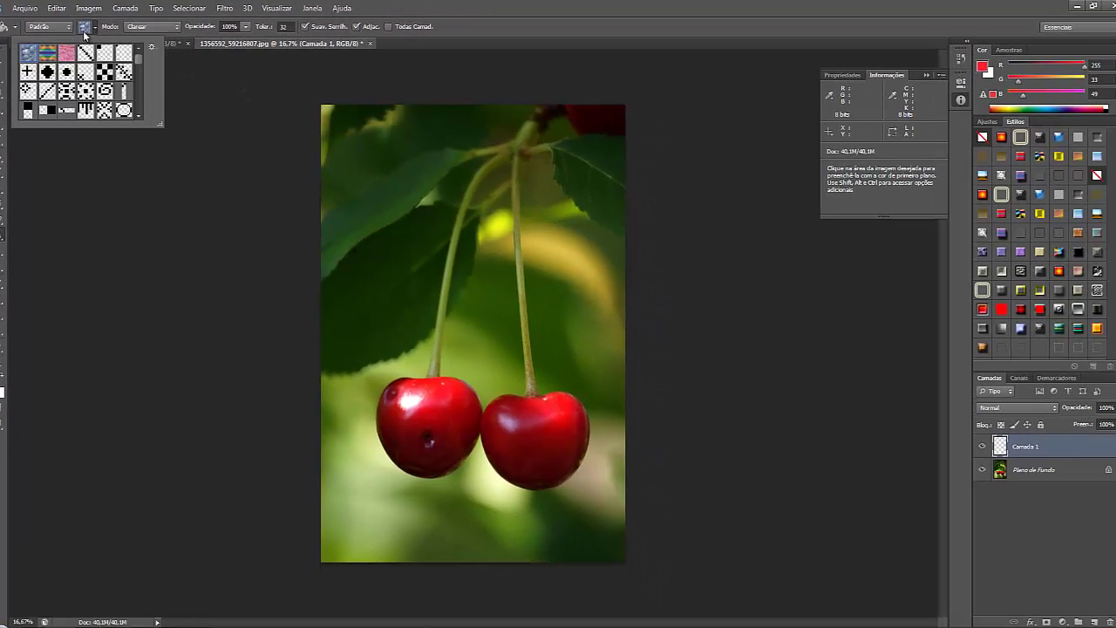
{"action": "left_click", "coordinate": [132, 28]}
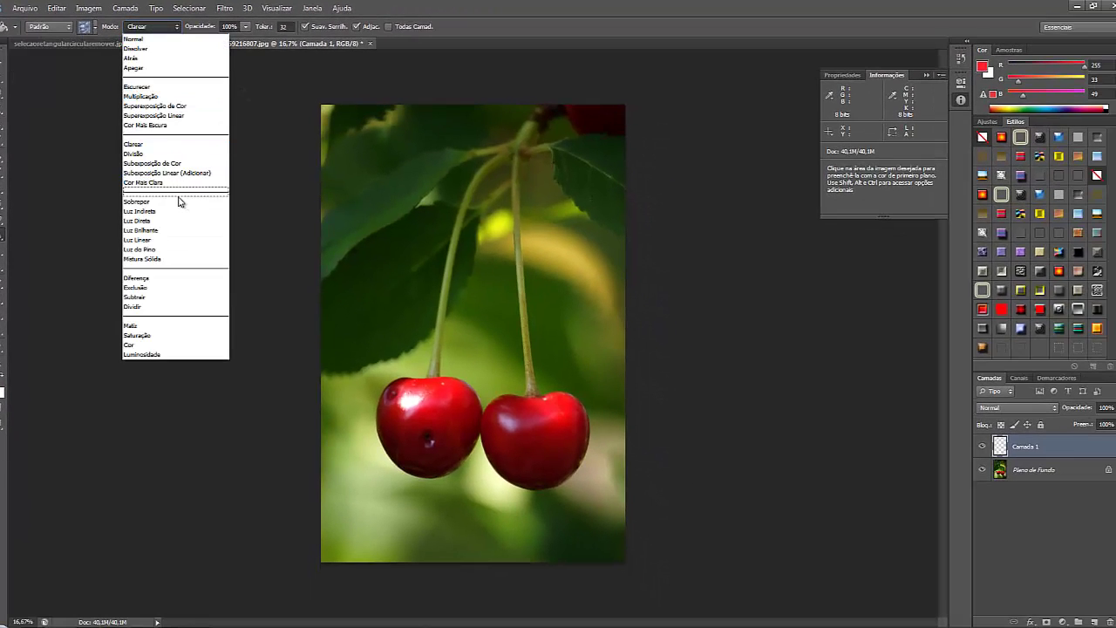
{"action": "left_click", "coordinate": [162, 145]}
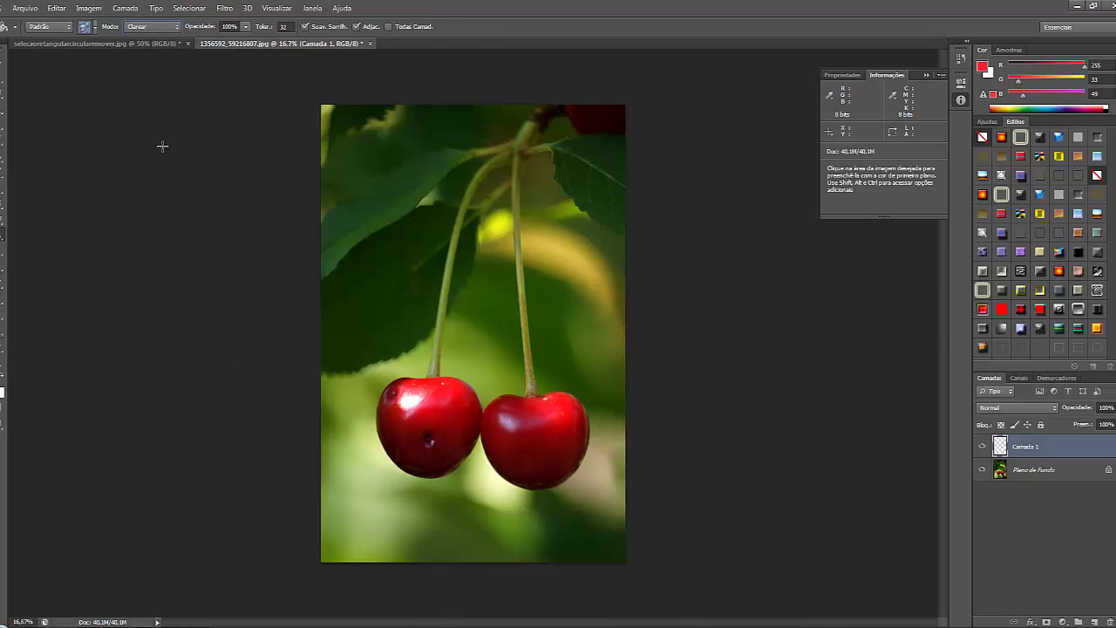
Try filling the green area between the cherry stems on the Plano de Fundo layer with the pattern, undo it, and reselect Camada 1
{"action": "left_click", "coordinate": [1027, 478]}
{"action": "left_click", "coordinate": [479, 317]}
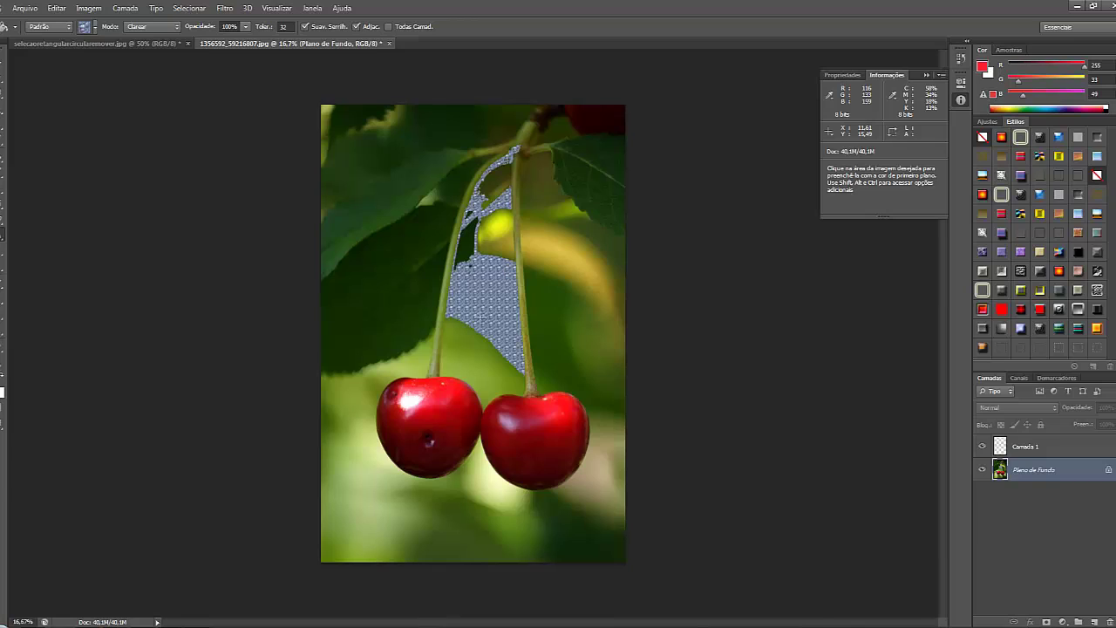
{"action": "key", "text": "ctrl"}
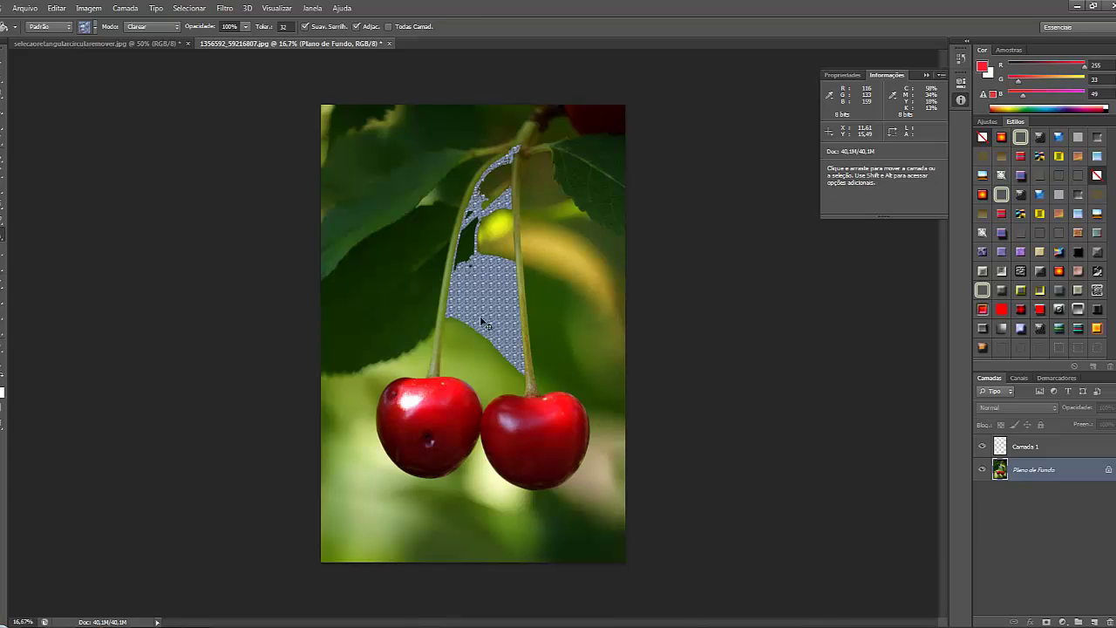
{"action": "key", "text": "ctrl+z"}
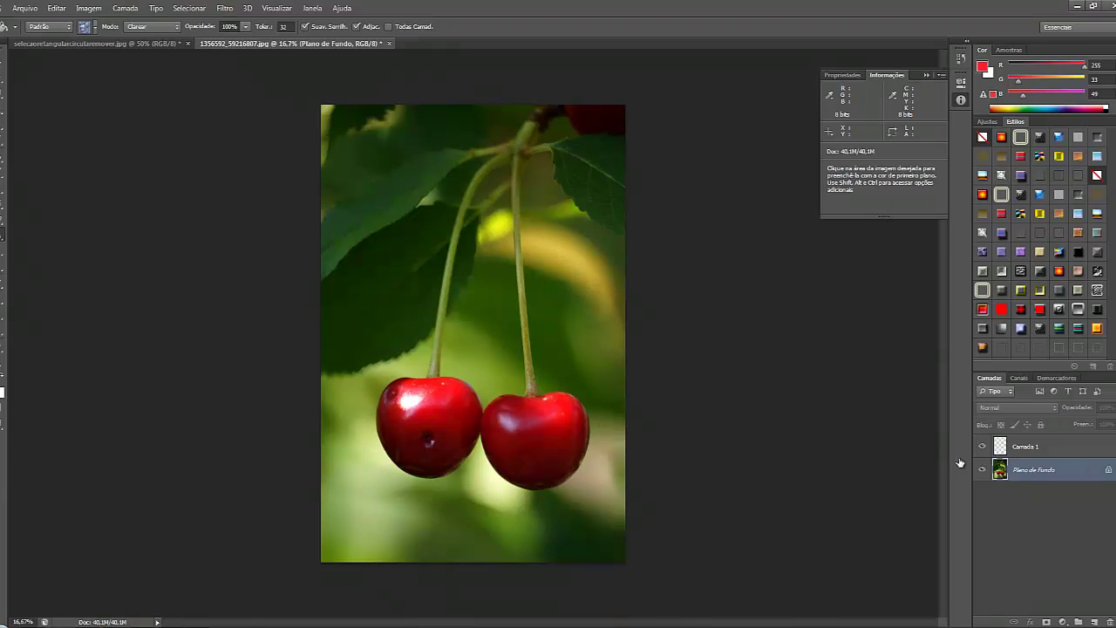
{"action": "left_click", "coordinate": [1022, 448]}
Set the Paint Bucket's fill source to the foreground color (Prim. Plano)
{"action": "right_click", "coordinate": [2, 238]}
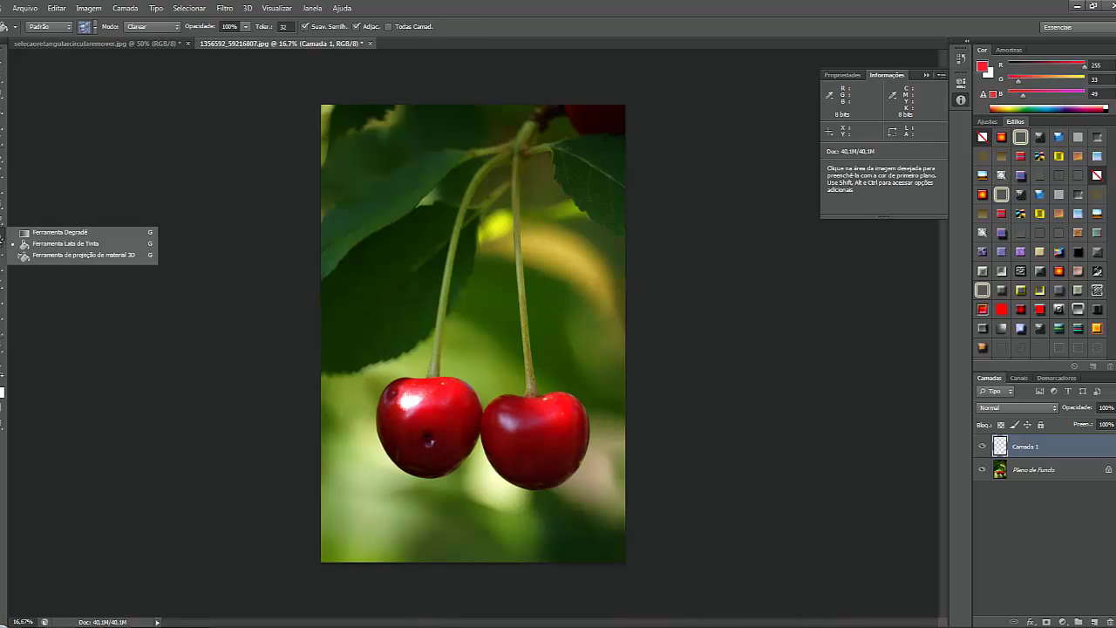
{"action": "left_click", "coordinate": [45, 28]}
{"action": "left_click", "coordinate": [45, 38]}
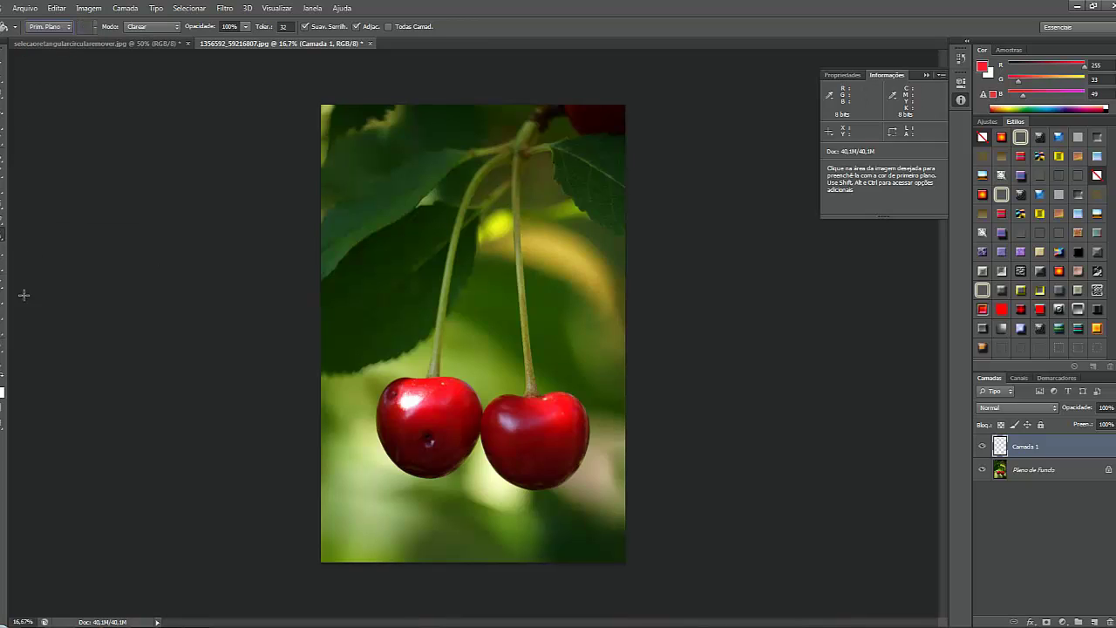
Activate the Blur tool (Desfoque) and delete the empty layer Camada 1
{"action": "left_click", "coordinate": [3, 255]}
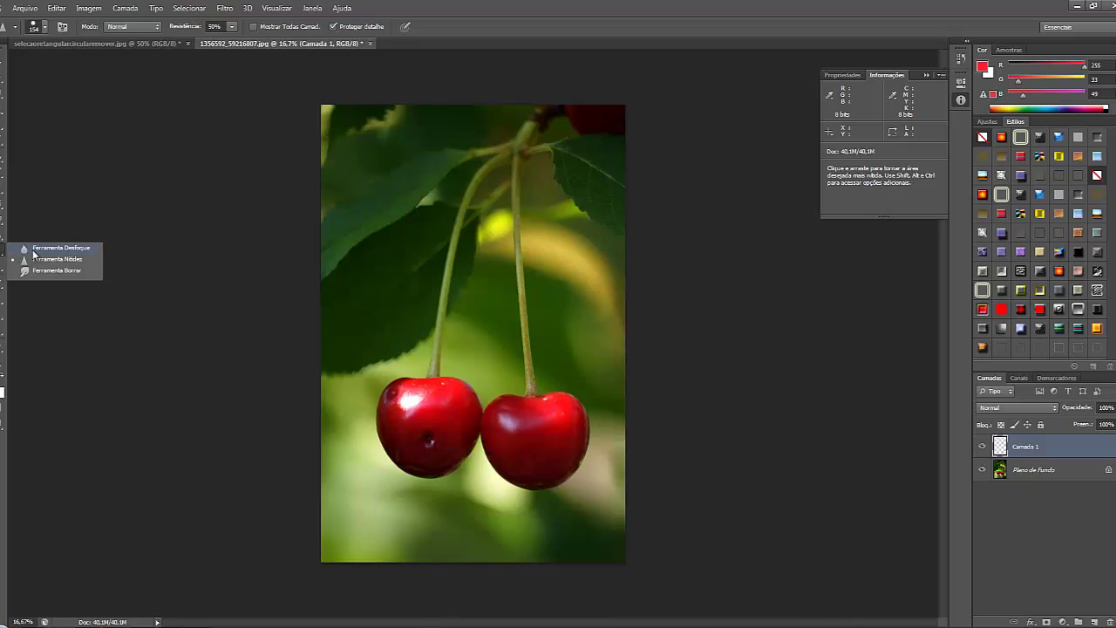
{"action": "left_click", "coordinate": [33, 251]}
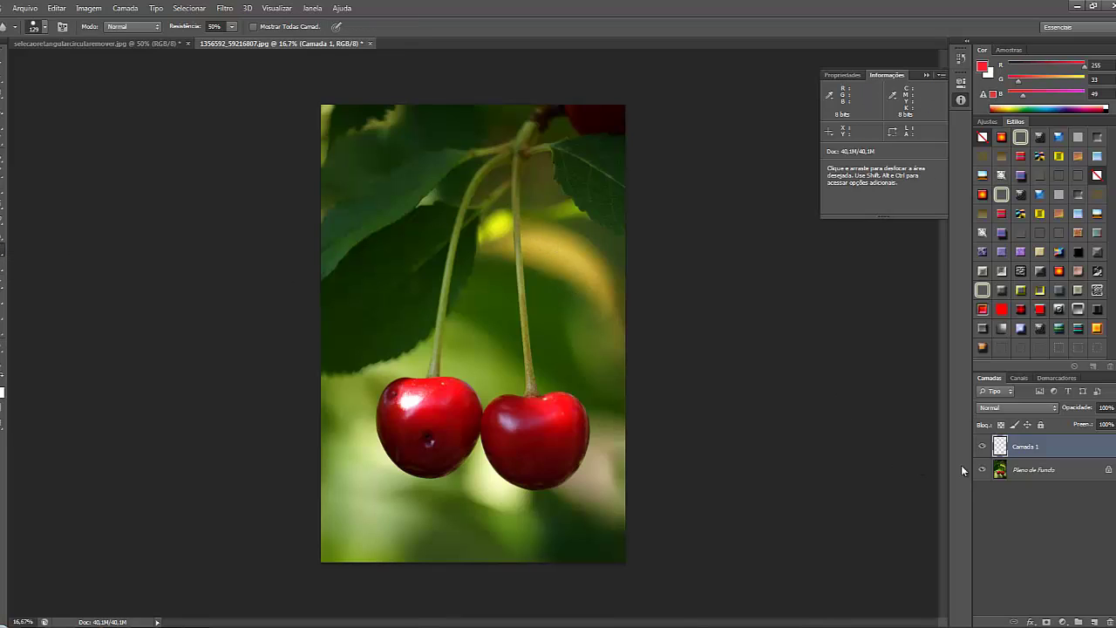
{"action": "key", "text": "Delete"}
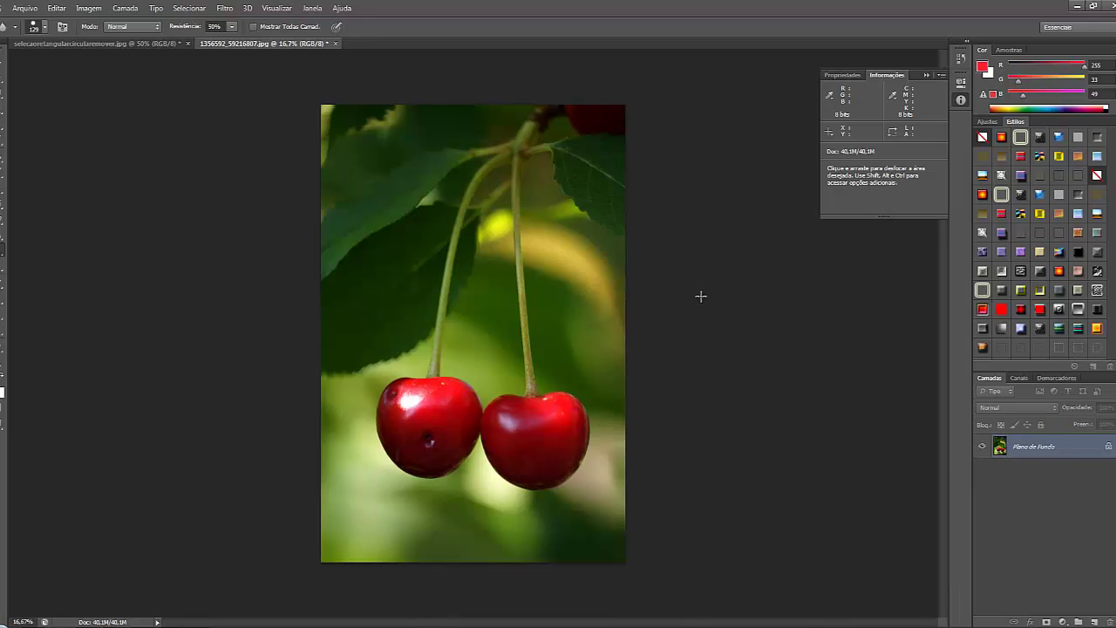
Blur the cherries with a 300-pixel brush, then raise the strength to 92% and blur the base of the right cherry's stem
{"action": "key", "text": "ctrl"}
{"action": "key", "text": "ctrl+plus"}
{"action": "key", "text": "ctrl+plus"}
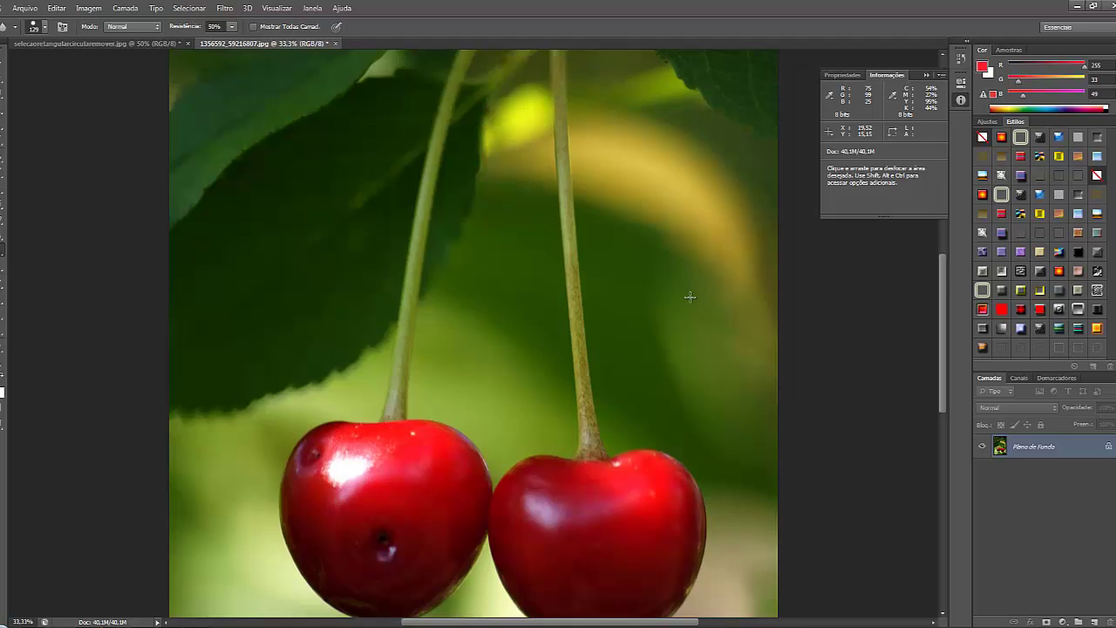
{"action": "scroll", "coordinate": [680, 297], "scroll_direction": "down", "scroll_amount": 4}
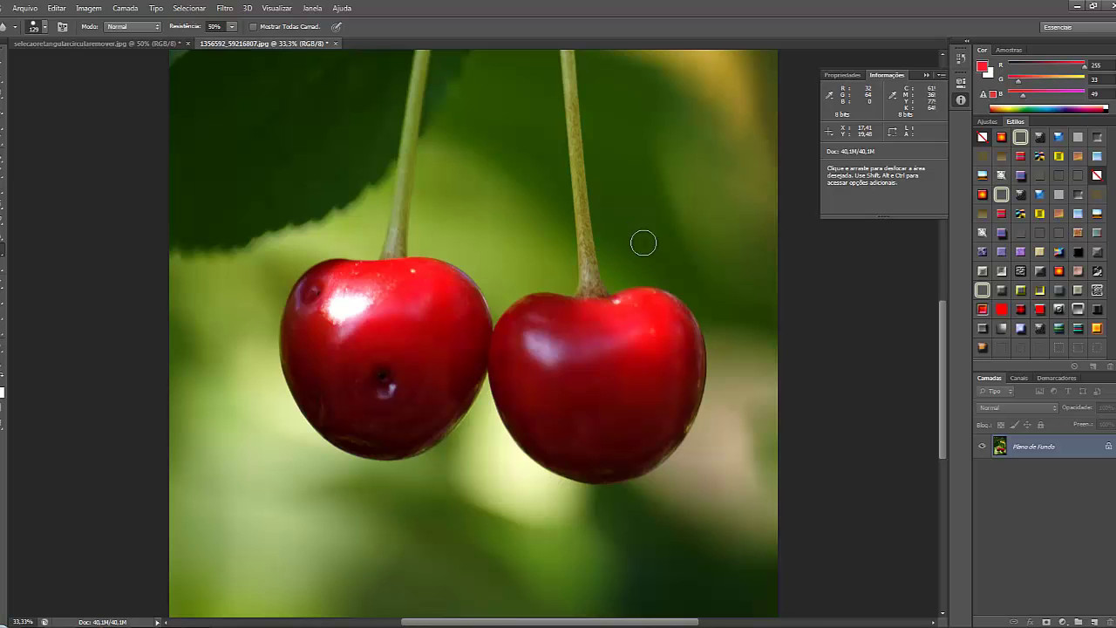
{"action": "key", "text": "bracketright"}
{"action": "key", "text": "bracketright"}
{"action": "key", "text": "bracketright"}
{"action": "key", "text": "bracketright"}
{"action": "key", "text": "bracketright"}
{"action": "mouse_move", "coordinate": [547, 320]}
{"action": "left_mouse_down"}
{"action": "mouse_move", "coordinate": [528, 364]}
{"action": "mouse_move", "coordinate": [649, 312]}
{"action": "mouse_move", "coordinate": [616, 438]}
{"action": "mouse_move", "coordinate": [677, 358]}
{"action": "mouse_move", "coordinate": [703, 479]}
{"action": "mouse_move", "coordinate": [653, 343]}
{"action": "mouse_move", "coordinate": [607, 456]}
{"action": "mouse_move", "coordinate": [630, 462]}
{"action": "mouse_move", "coordinate": [349, 424]}
{"action": "mouse_move", "coordinate": [374, 252]}
{"action": "left_mouse_up"}
{"action": "left_click", "coordinate": [231, 28]}
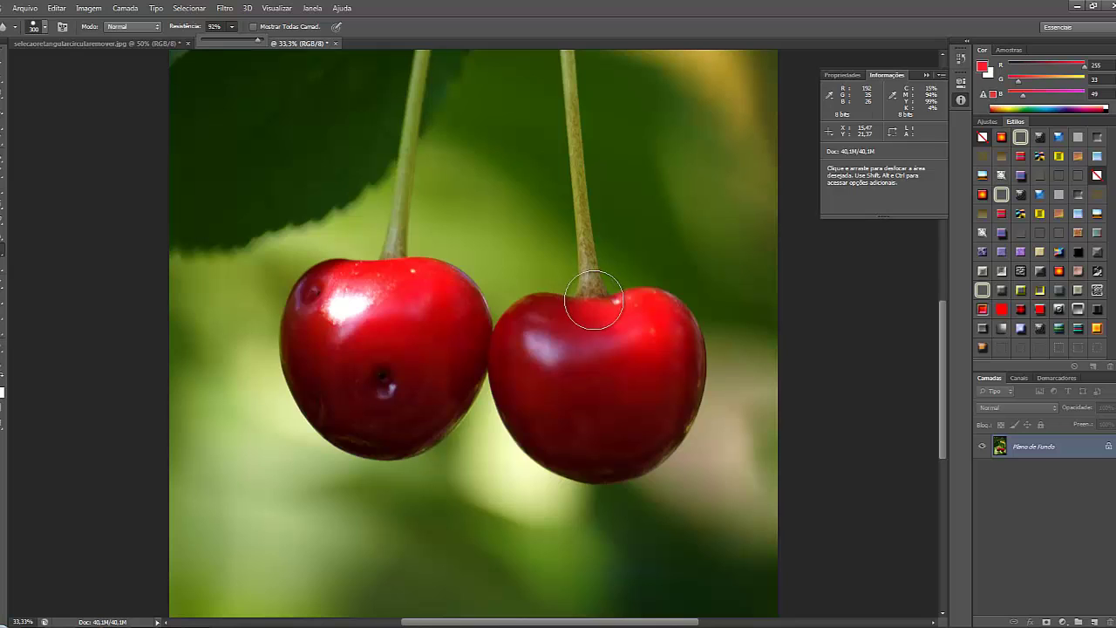
{"action": "mouse_move", "coordinate": [594, 299]}
{"action": "left_mouse_down"}
{"action": "mouse_move", "coordinate": [592, 218]}
{"action": "mouse_move", "coordinate": [606, 298]}
{"action": "mouse_move", "coordinate": [584, 278]}
{"action": "mouse_move", "coordinate": [578, 186]}
{"action": "mouse_move", "coordinate": [593, 301]}
{"action": "mouse_move", "coordinate": [591, 233]}
{"action": "mouse_move", "coordinate": [655, 291]}
{"action": "mouse_move", "coordinate": [594, 318]}
{"action": "mouse_move", "coordinate": [645, 318]}
{"action": "mouse_move", "coordinate": [673, 333]}
{"action": "mouse_move", "coordinate": [688, 375]}
{"action": "mouse_move", "coordinate": [678, 324]}
{"action": "mouse_move", "coordinate": [671, 446]}
{"action": "mouse_move", "coordinate": [671, 300]}
{"action": "mouse_move", "coordinate": [690, 392]}
{"action": "mouse_move", "coordinate": [670, 485]}
{"action": "mouse_move", "coordinate": [707, 407]}
{"action": "mouse_move", "coordinate": [643, 496]}
{"action": "mouse_move", "coordinate": [527, 450]}
{"action": "mouse_move", "coordinate": [619, 459]}
{"action": "mouse_move", "coordinate": [594, 513]}
{"action": "mouse_move", "coordinate": [707, 318]}
{"action": "mouse_move", "coordinate": [673, 470]}
{"action": "mouse_move", "coordinate": [706, 449]}
{"action": "mouse_move", "coordinate": [694, 302]}
{"action": "mouse_move", "coordinate": [596, 299]}
{"action": "mouse_move", "coordinate": [723, 327]}
{"action": "mouse_move", "coordinate": [627, 295]}
{"action": "mouse_move", "coordinate": [674, 299]}
{"action": "mouse_move", "coordinate": [733, 441]}
{"action": "mouse_move", "coordinate": [704, 341]}
{"action": "mouse_move", "coordinate": [695, 428]}
{"action": "mouse_move", "coordinate": [687, 299]}
{"action": "mouse_move", "coordinate": [706, 459]}
{"action": "mouse_move", "coordinate": [632, 263]}
{"action": "mouse_move", "coordinate": [604, 276]}
{"action": "mouse_move", "coordinate": [597, 173]}
{"action": "mouse_move", "coordinate": [573, 253]}
{"action": "mouse_move", "coordinate": [576, 220]}
{"action": "left_mouse_up"}
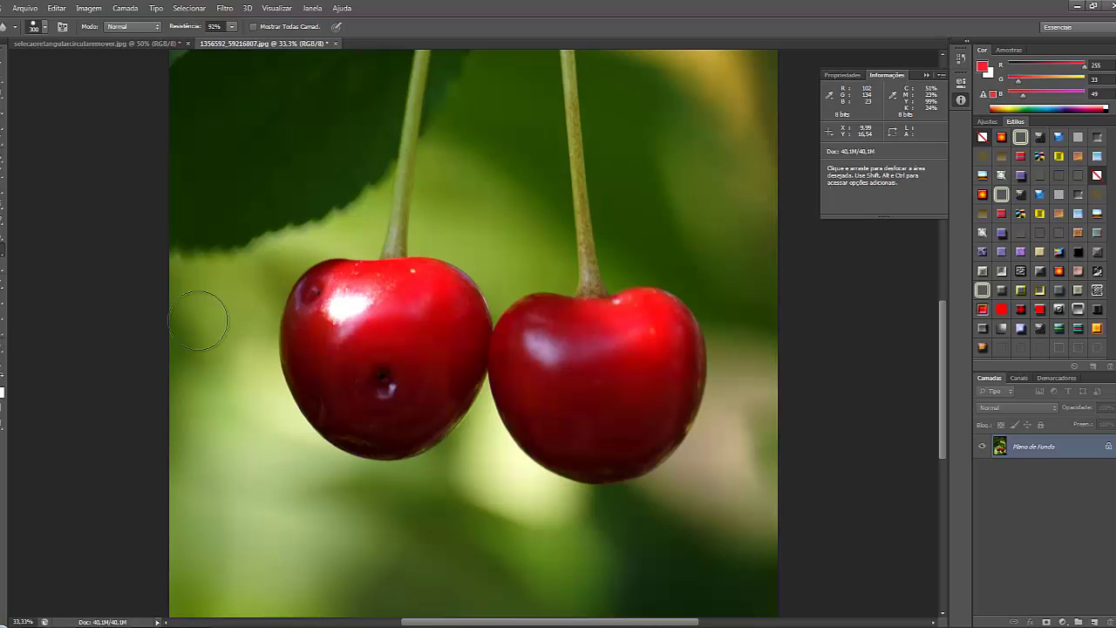
Switch to the Sharpen tool (Nitidez) and enlarge its brush to 250 pixels
{"action": "right_click", "coordinate": [3, 253]}
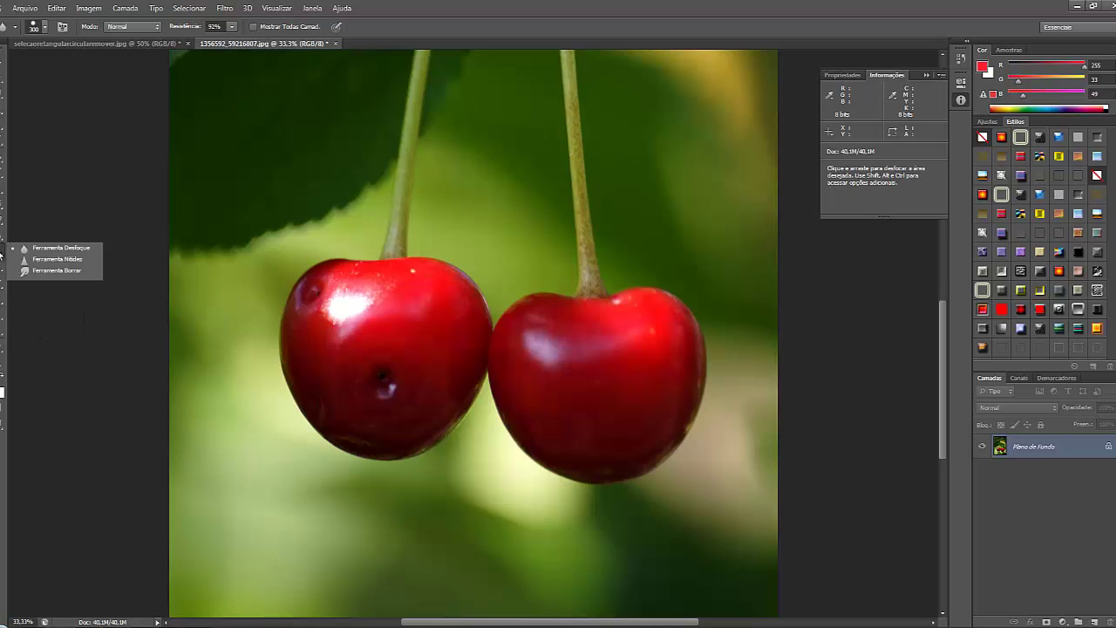
{"action": "left_click", "coordinate": [81, 260]}
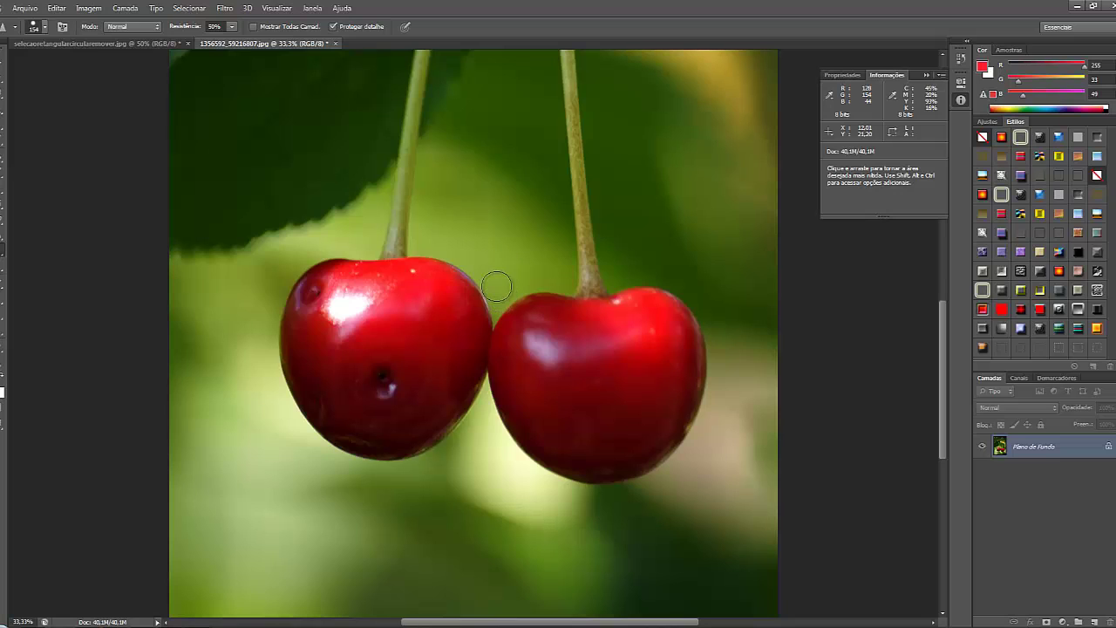
{"action": "key", "text": "bracketright"}
{"action": "key", "text": "bracketright"}
{"action": "key", "text": "bracketright"}
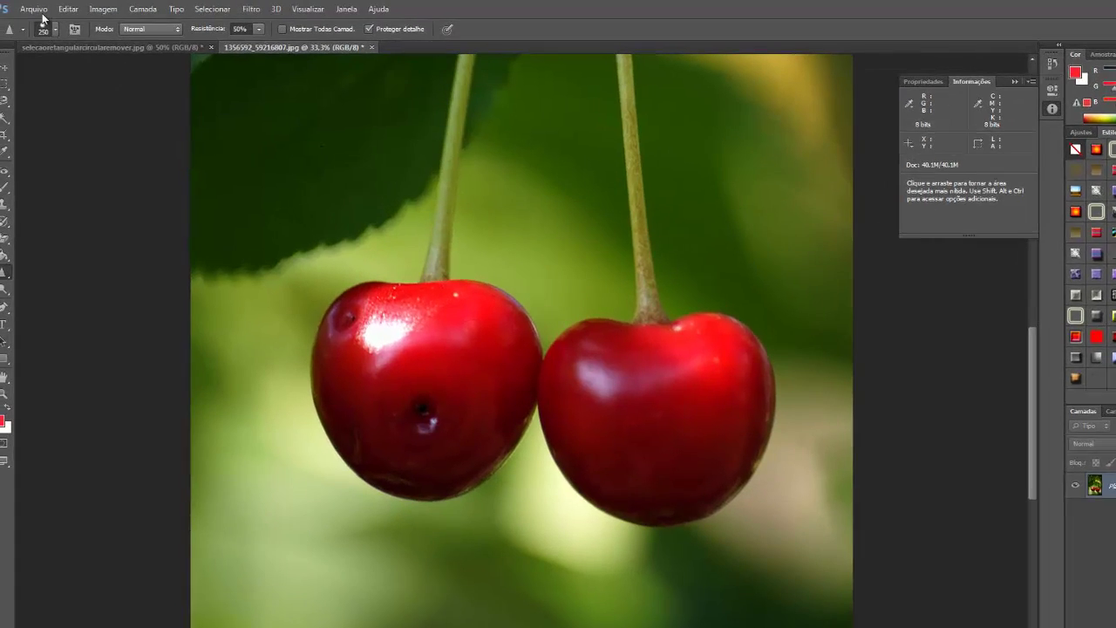
Open the image vermelho from the Imagens pra Tutorial folder
{"action": "left_click", "coordinate": [42, 16]}
{"action": "left_click", "coordinate": [61, 40]}
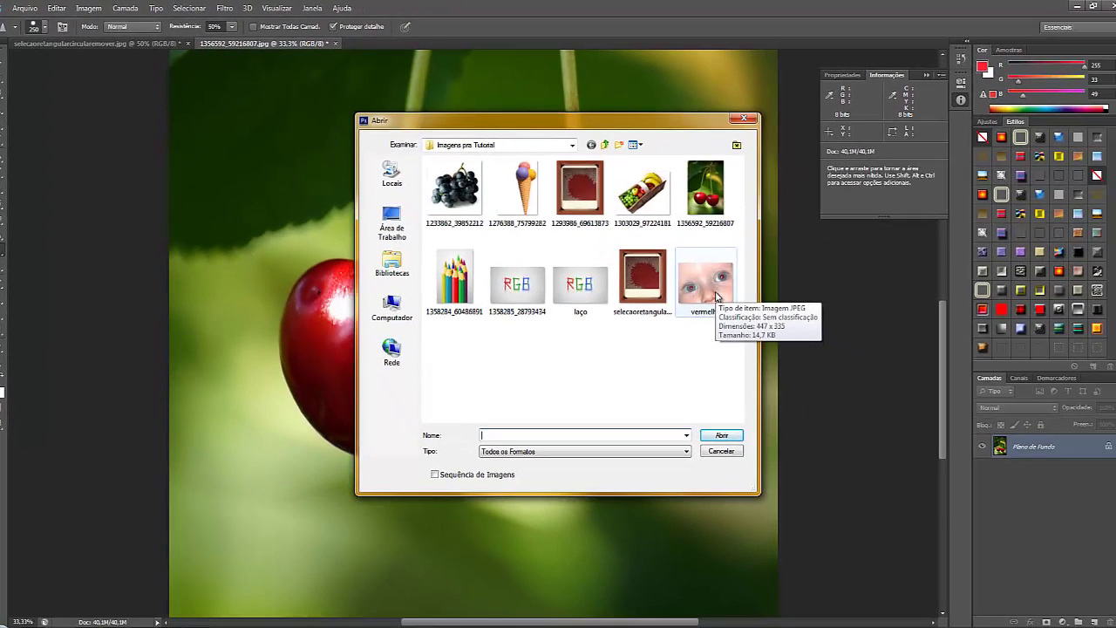
{"action": "left_click", "coordinate": [917, 370]}
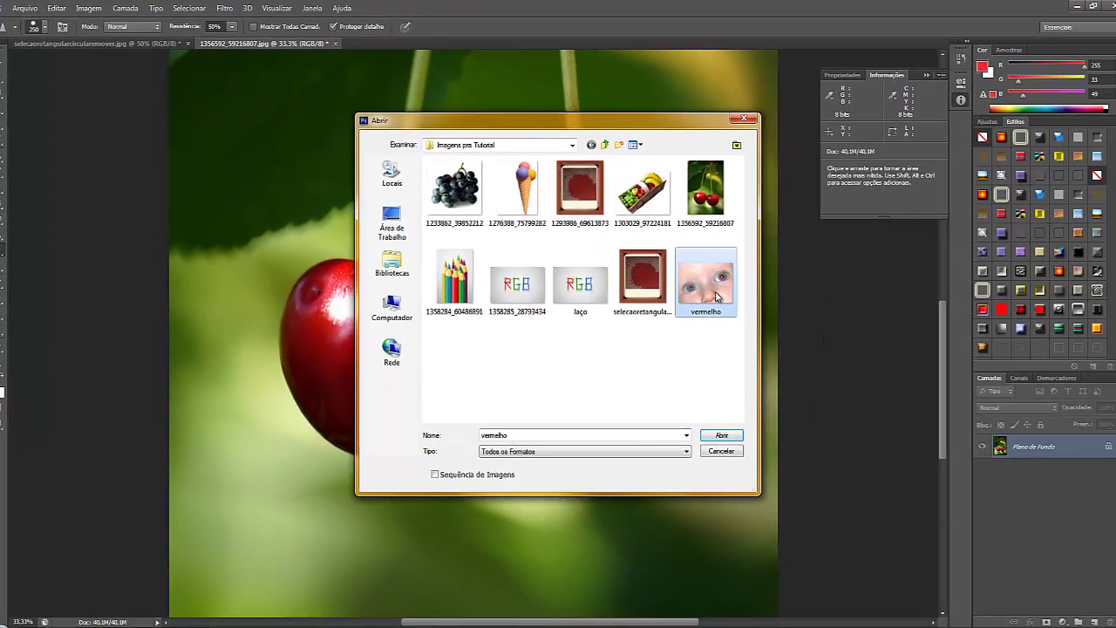
{"action": "left_click", "coordinate": [719, 437]}
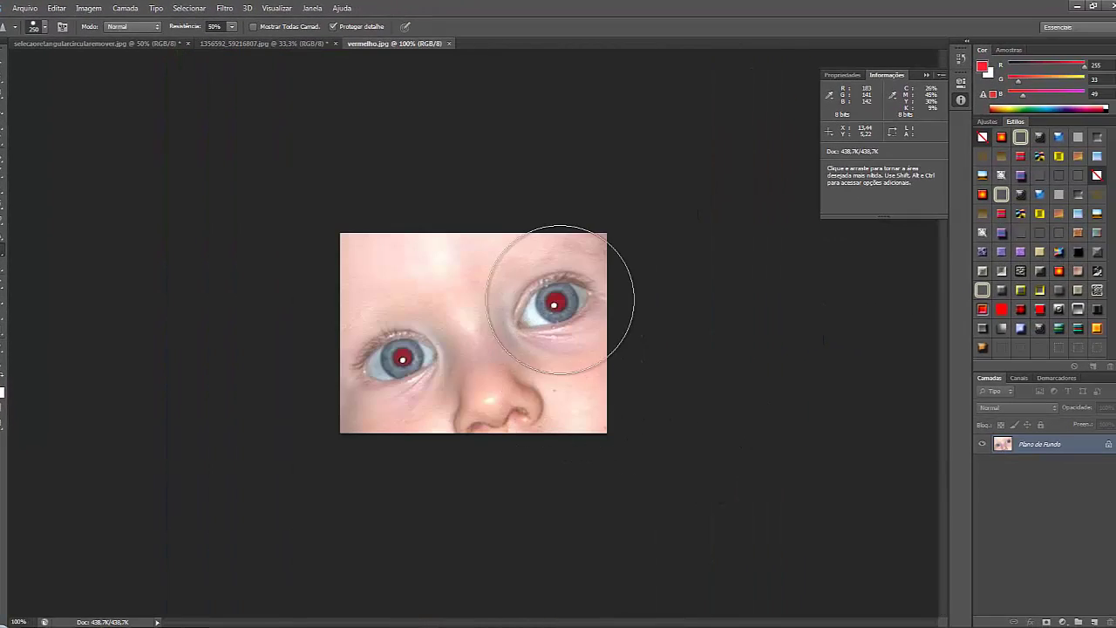
Try sharpening the baby's eye on the photo's right side with a smaller brush, and undo it
{"action": "key", "text": "bracketleft"}
{"action": "key", "text": "bracketleft"}
{"action": "key", "text": "bracketleft"}
{"action": "key", "text": "bracketleft"}
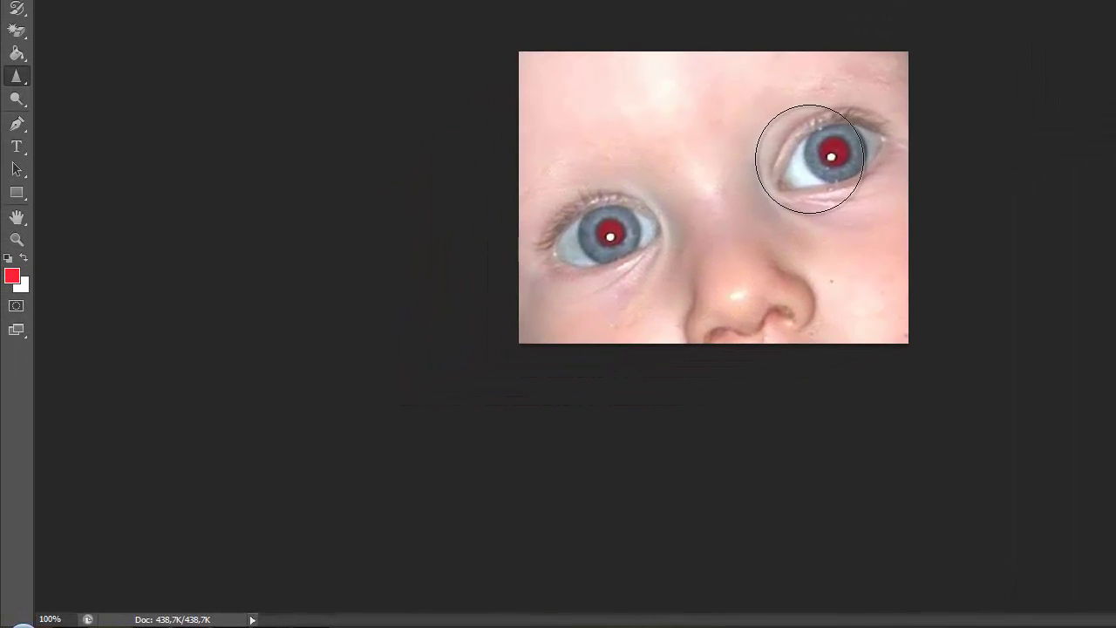
{"action": "mouse_move", "coordinate": [679, 221]}
{"action": "left_mouse_down"}
{"action": "mouse_move", "coordinate": [711, 240]}
{"action": "mouse_move", "coordinate": [721, 218]}
{"action": "left_mouse_up"}
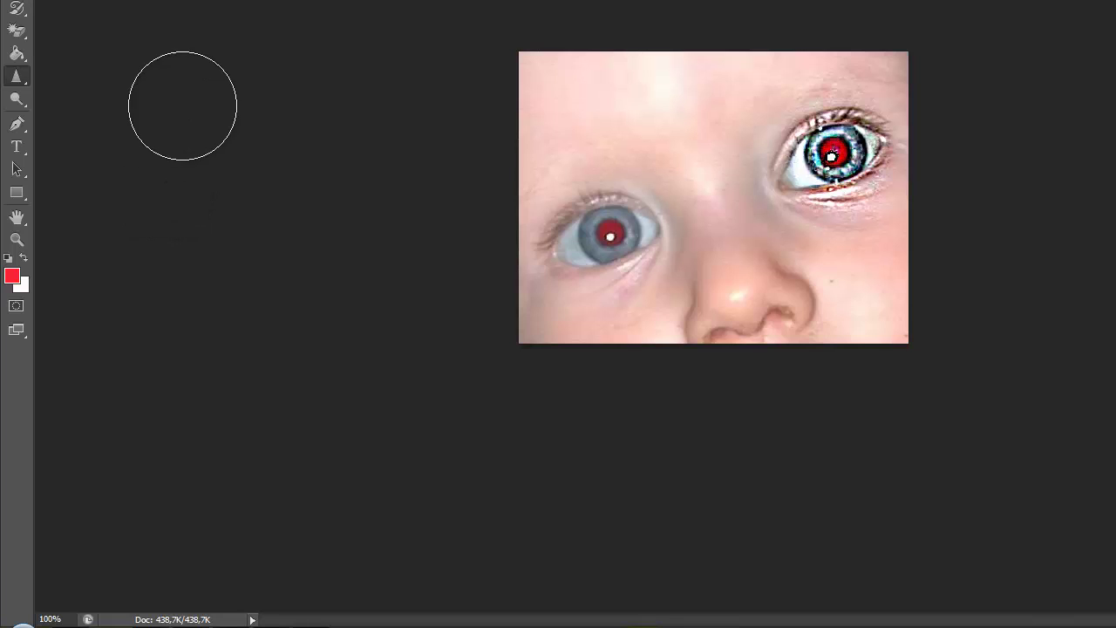
{"action": "key", "text": "ctrl+z"}
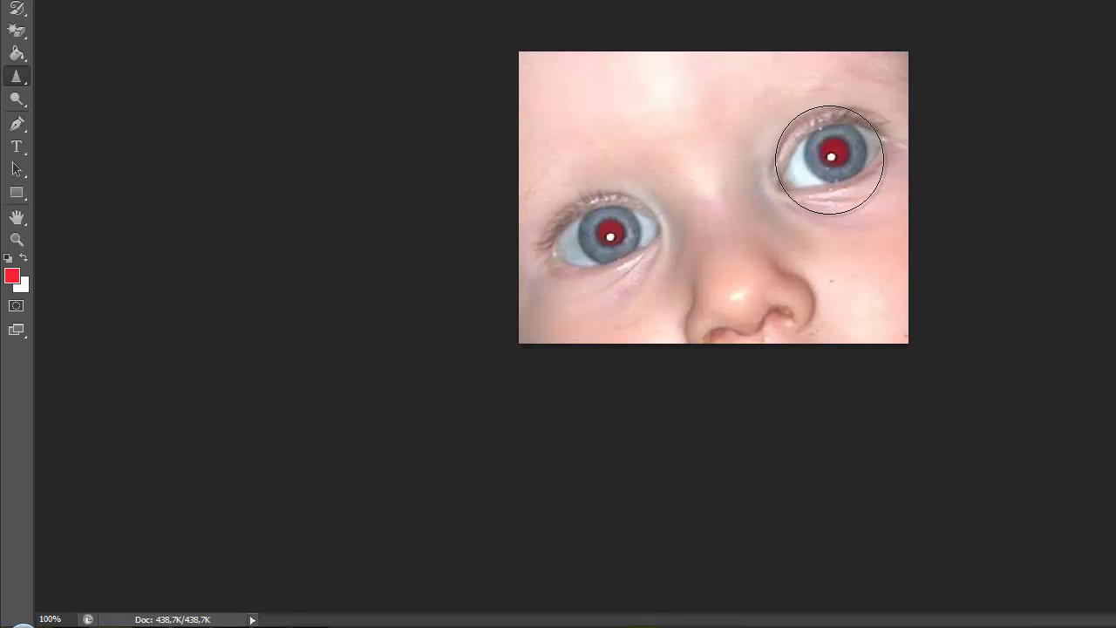
Activate the Smudge tool (Borrar), try smearing the same eye with an enlarged brush, and undo it
{"action": "left_click_drag", "start_coordinate": [16, 77], "coordinate": [106, 109]}
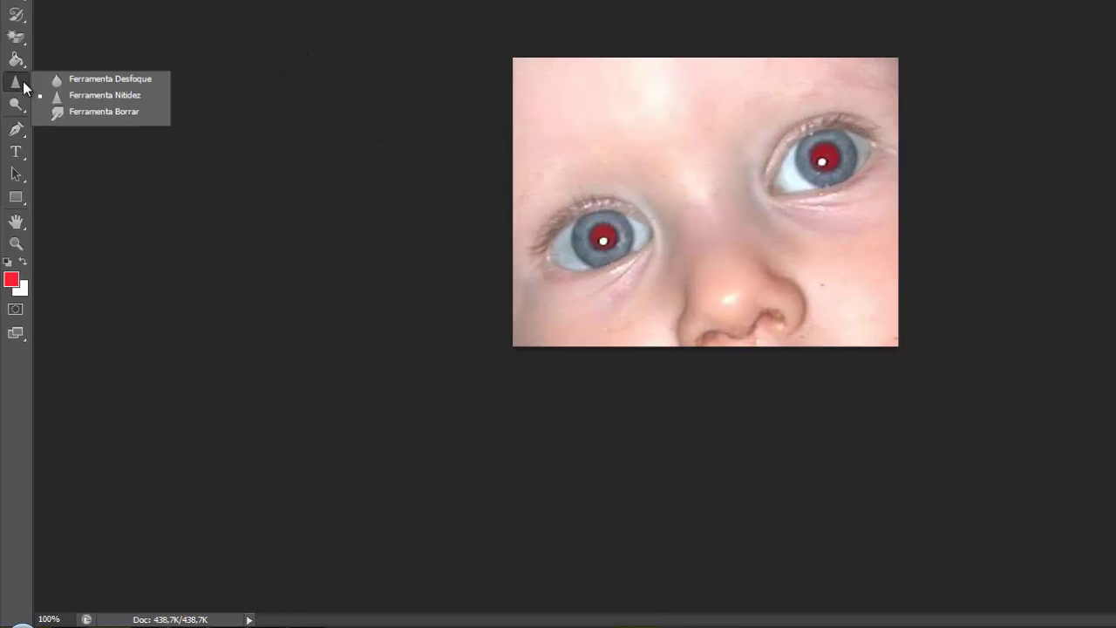
{"action": "left_click", "coordinate": [57, 271]}
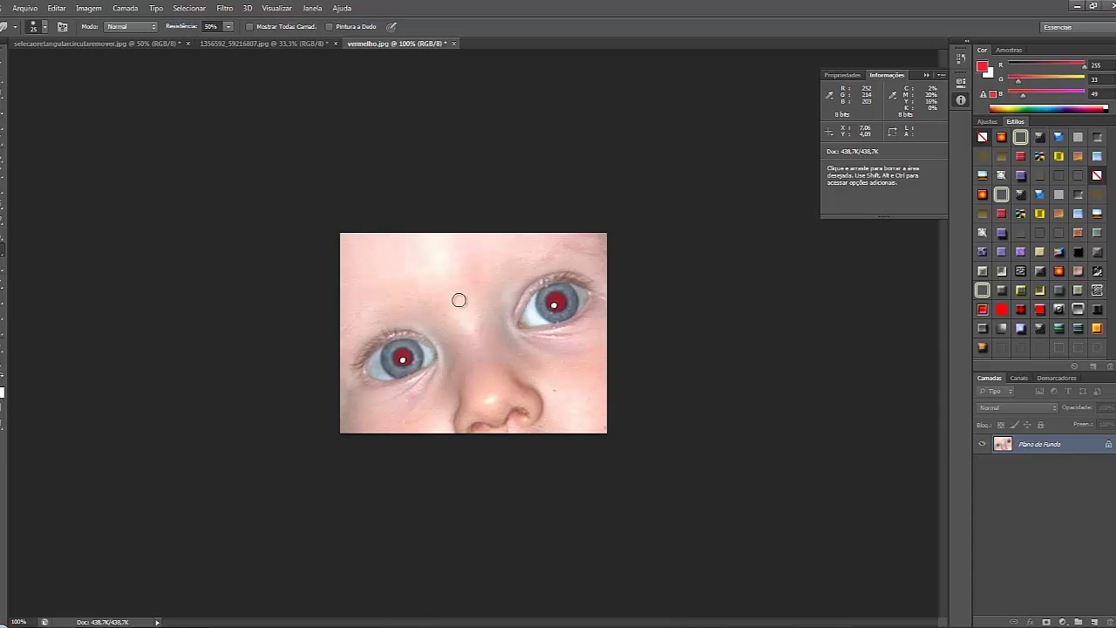
{"action": "key", "text": "bracketright"}
{"action": "key", "text": "bracketright"}
{"action": "key", "text": "bracketright"}
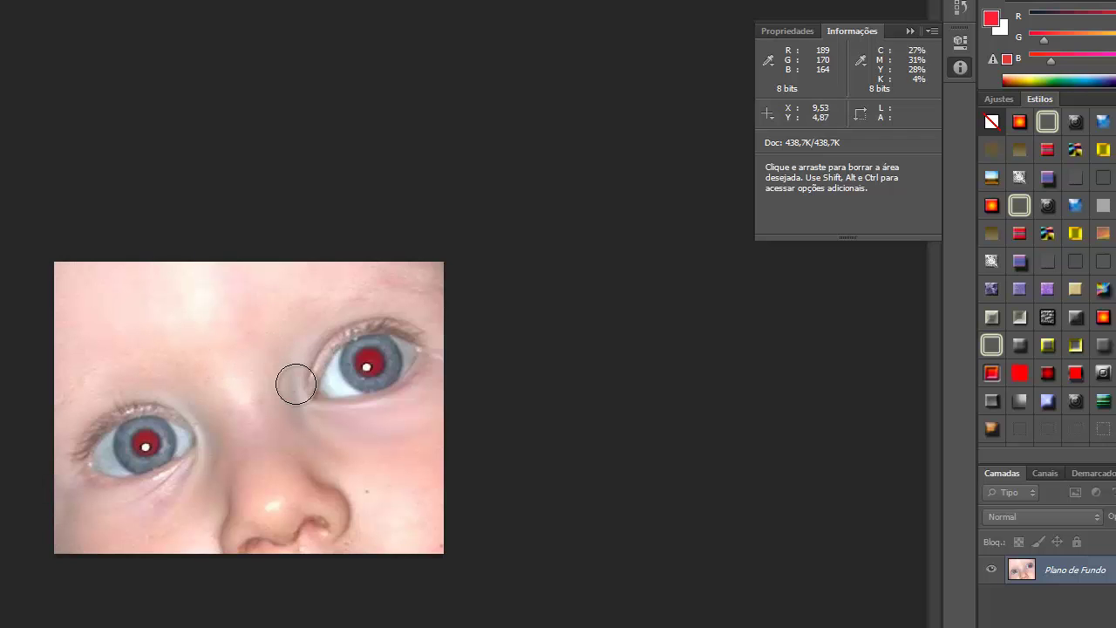
{"action": "mouse_move", "coordinate": [416, 338]}
{"action": "left_mouse_down"}
{"action": "mouse_move", "coordinate": [358, 405]}
{"action": "mouse_move", "coordinate": [375, 335]}
{"action": "mouse_move", "coordinate": [360, 419]}
{"action": "mouse_move", "coordinate": [384, 349]}
{"action": "left_mouse_up"}
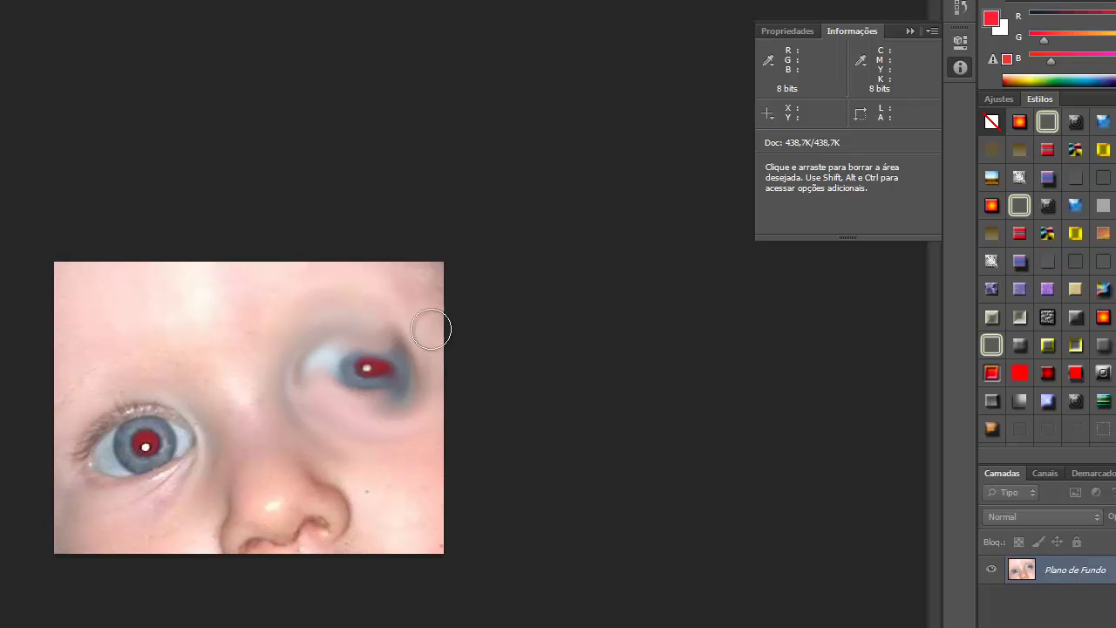
{"action": "key", "text": "ctrl+z"}
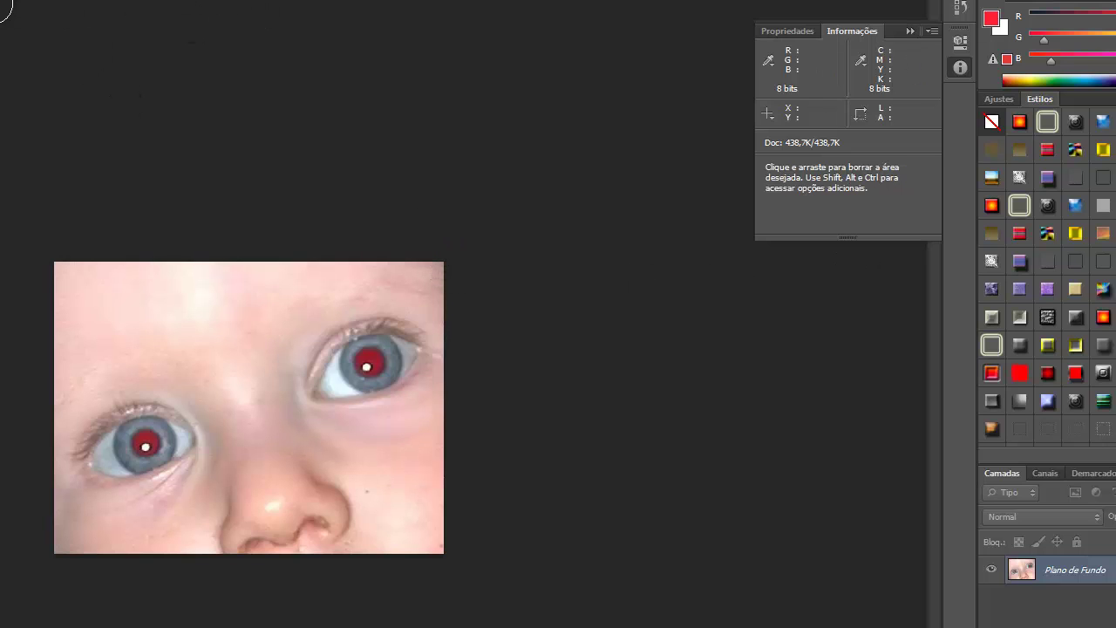
Go to the cherry image, activate the Dodge tool (Subexposição), and enlarge its brush to 300 pixels
{"action": "left_click", "coordinate": [214, 1]}
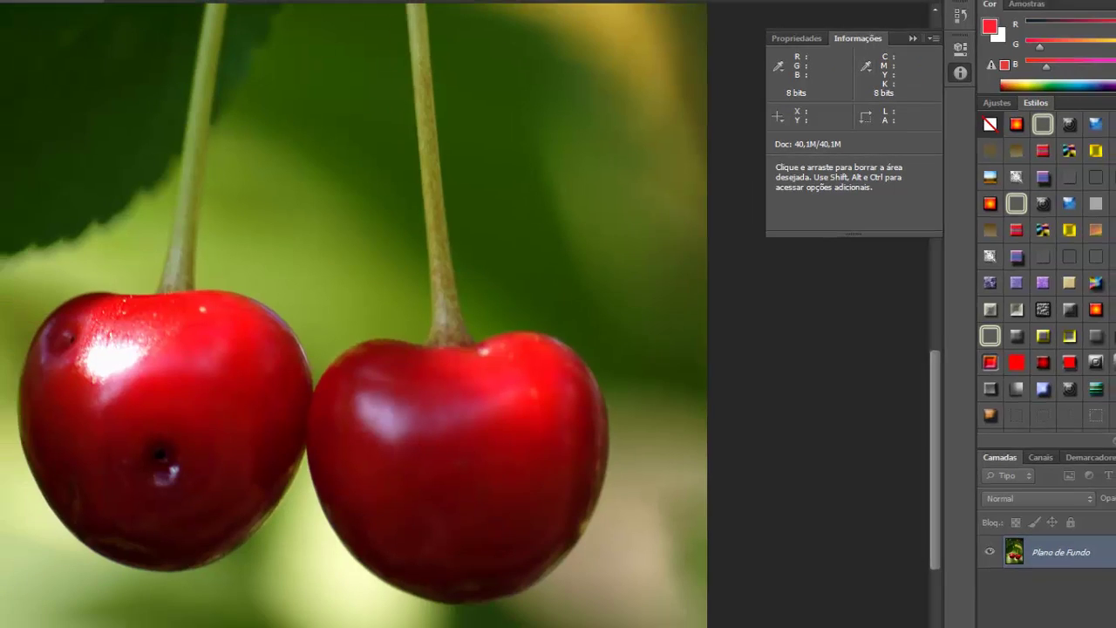
{"action": "left_click", "coordinate": [1, 264]}
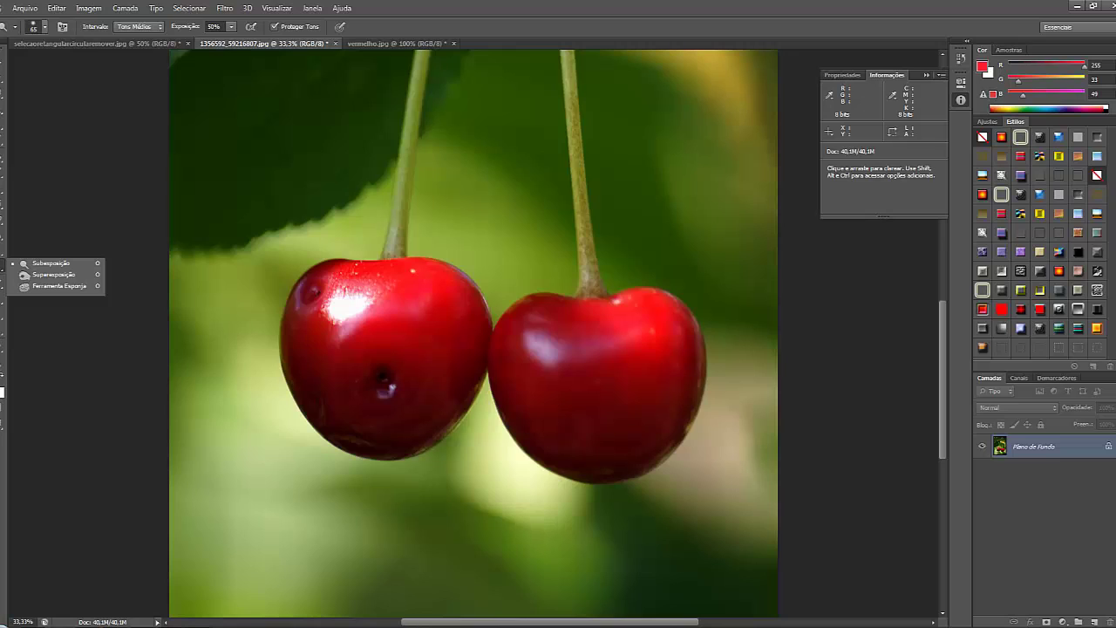
{"action": "left_click", "coordinate": [361, 32]}
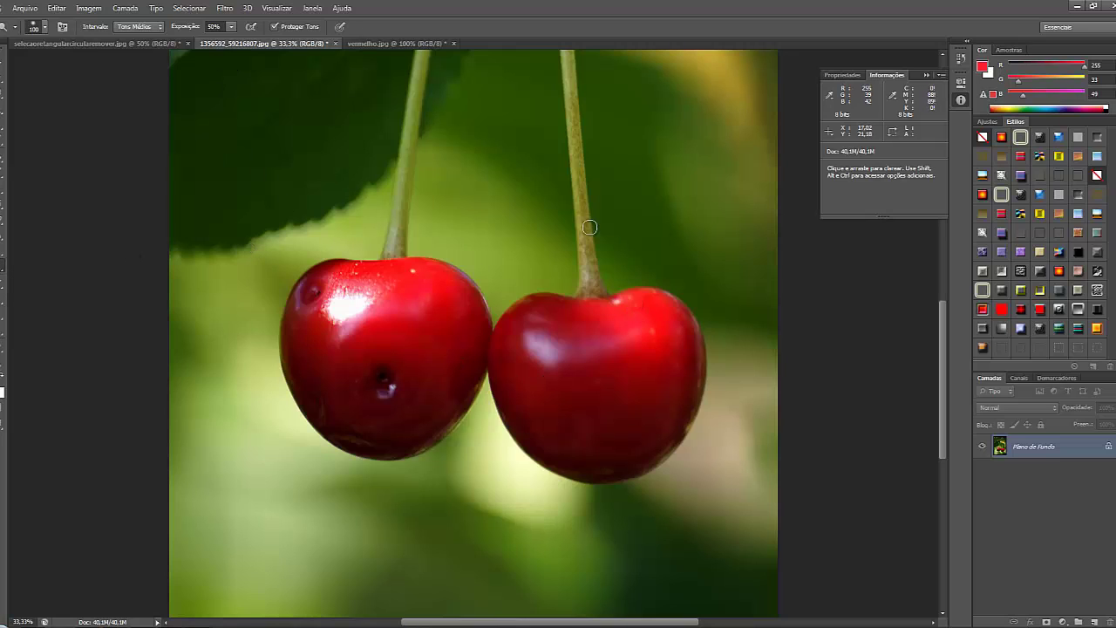
{"action": "key", "text": "bracketright"}
{"action": "key", "text": "bracketright"}
{"action": "key", "text": "bracketright"}
{"action": "key", "text": "bracketright"}
{"action": "key", "text": "bracketright"}
{"action": "key", "text": "bracketright"}
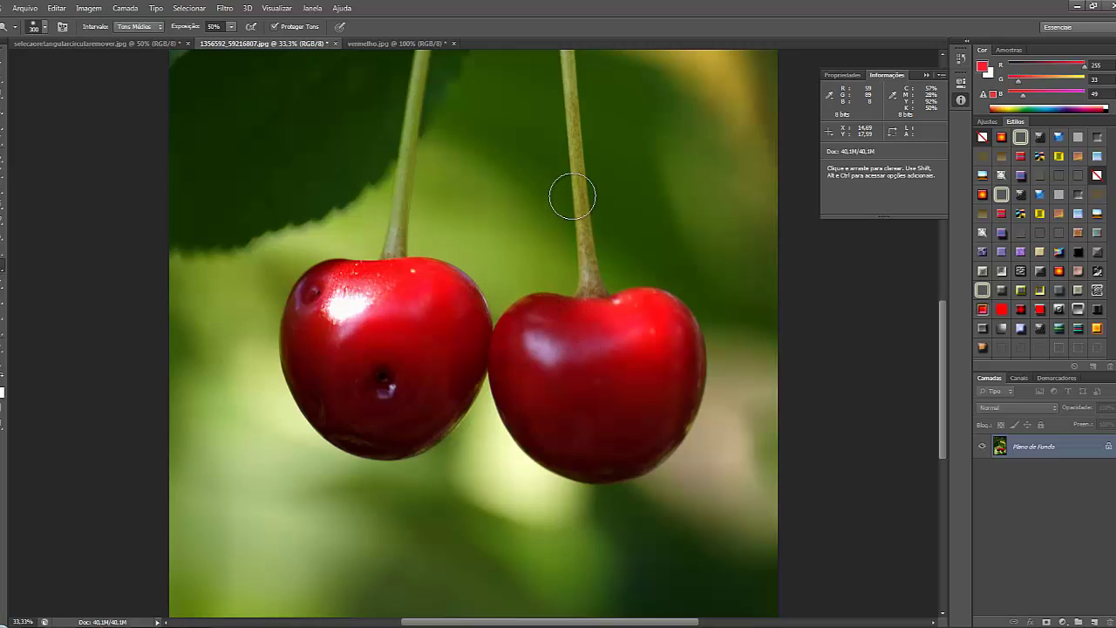
Try lightening the highlight and upper area of the right-hand cherry with the Dodge tool, and undo the strokes
{"action": "mouse_move", "coordinate": [593, 331]}
{"action": "left_mouse_down"}
{"action": "mouse_move", "coordinate": [560, 374]}
{"action": "mouse_move", "coordinate": [544, 343]}
{"action": "left_mouse_up"}
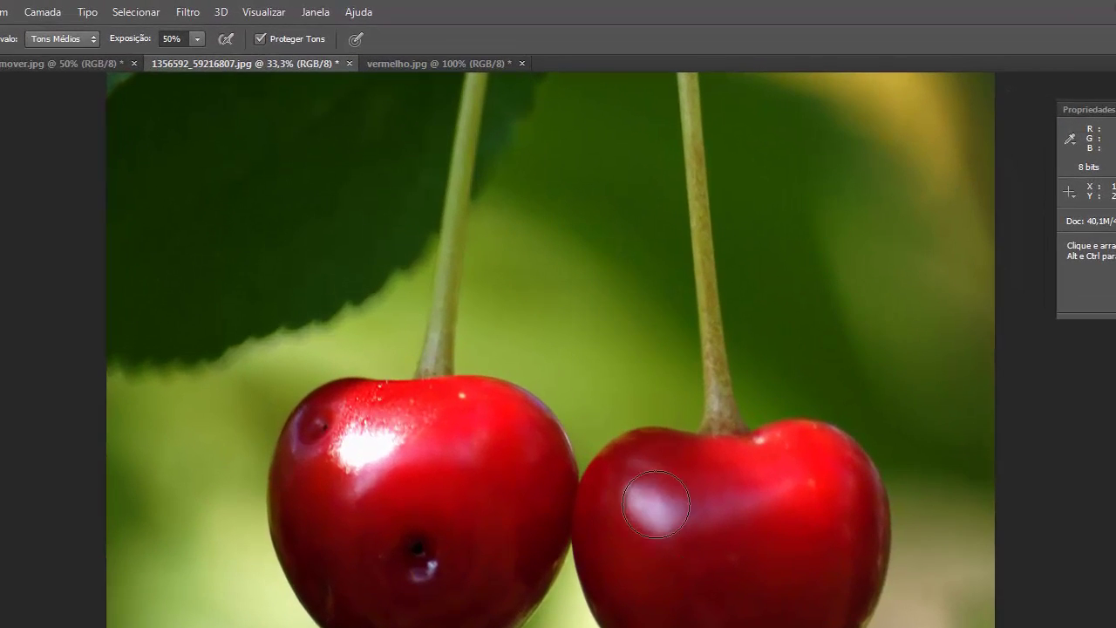
{"action": "mouse_move", "coordinate": [658, 518]}
{"action": "left_mouse_down"}
{"action": "mouse_move", "coordinate": [620, 507]}
{"action": "mouse_move", "coordinate": [694, 498]}
{"action": "mouse_move", "coordinate": [761, 510]}
{"action": "mouse_move", "coordinate": [656, 513]}
{"action": "mouse_move", "coordinate": [809, 491]}
{"action": "mouse_move", "coordinate": [674, 509]}
{"action": "mouse_move", "coordinate": [607, 499]}
{"action": "mouse_move", "coordinate": [576, 531]}
{"action": "left_mouse_up"}
{"action": "left_click_drag", "start_coordinate": [721, 510], "coordinate": [645, 525]}
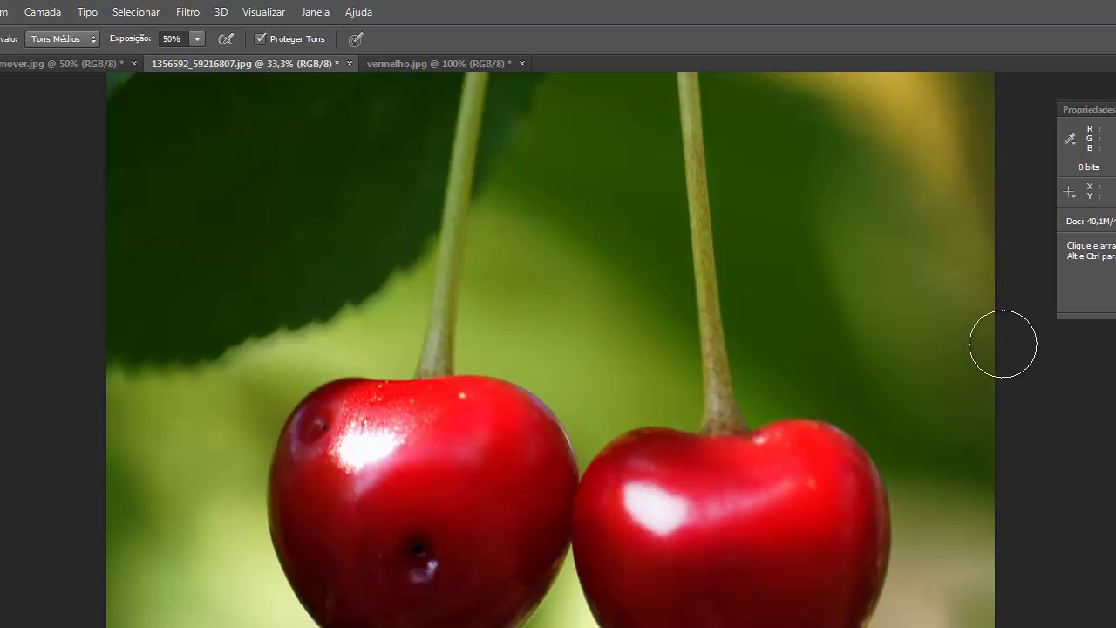
{"action": "key", "text": "ctrl+alt+z"}
{"action": "key", "text": "ctrl+alt+z"}
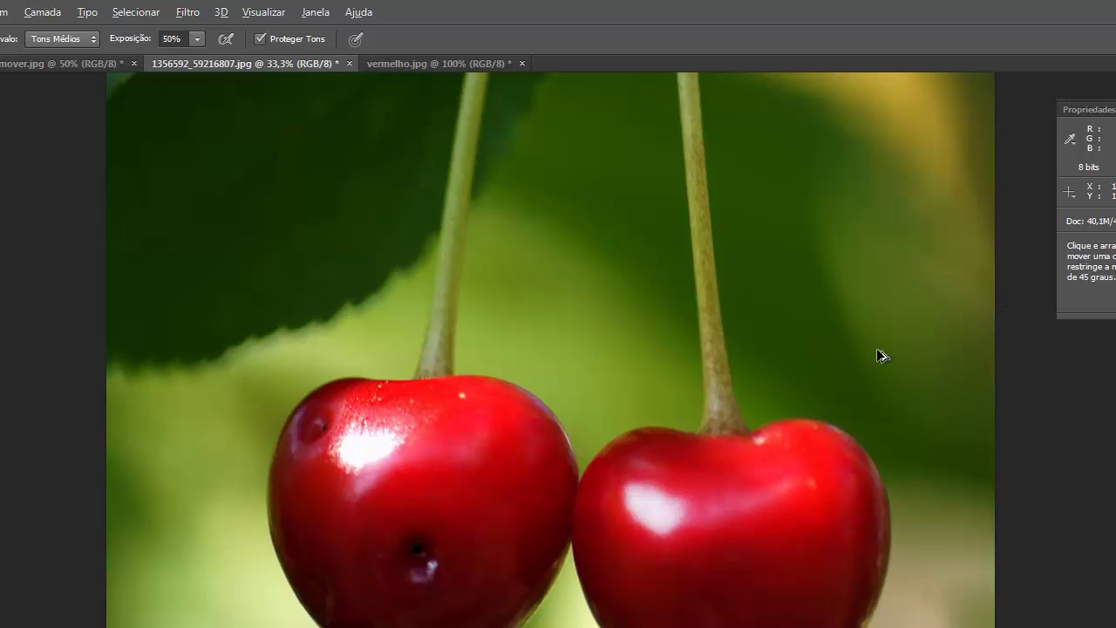
{"action": "key", "text": "ctrl+alt+z"}
{"action": "key", "text": "ctrl+alt+z"}
{"action": "key", "text": "ctrl+alt+z"}
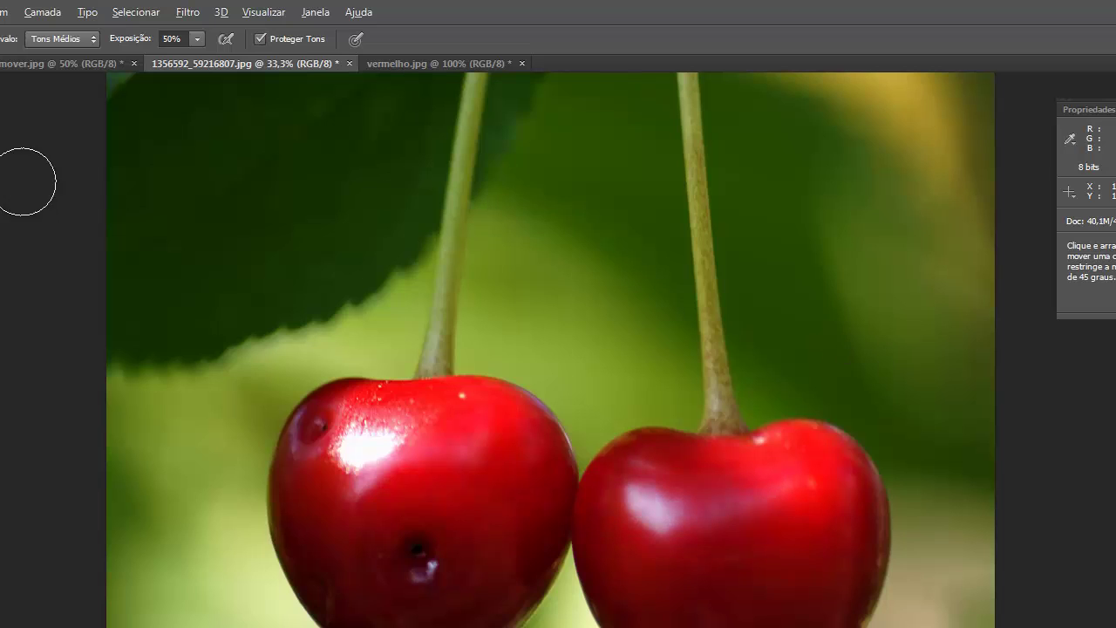
Switch the Dodge range to Sombras and on to Realces, and try lightening the left-hand cherry's highlight
{"action": "left_click", "coordinate": [59, 41]}
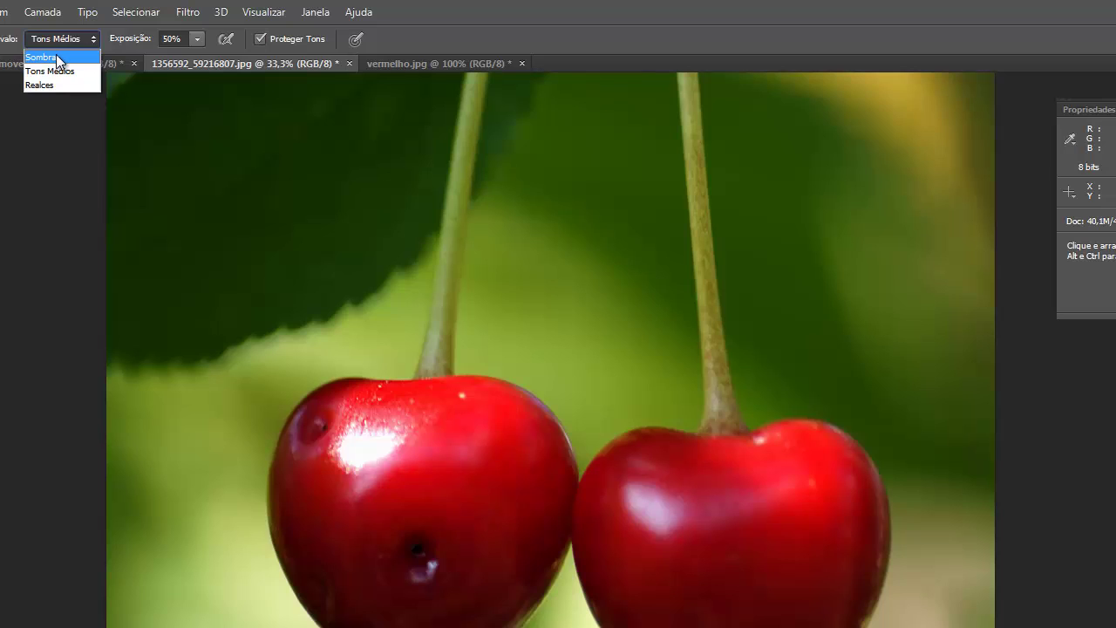
{"action": "left_click", "coordinate": [55, 54]}
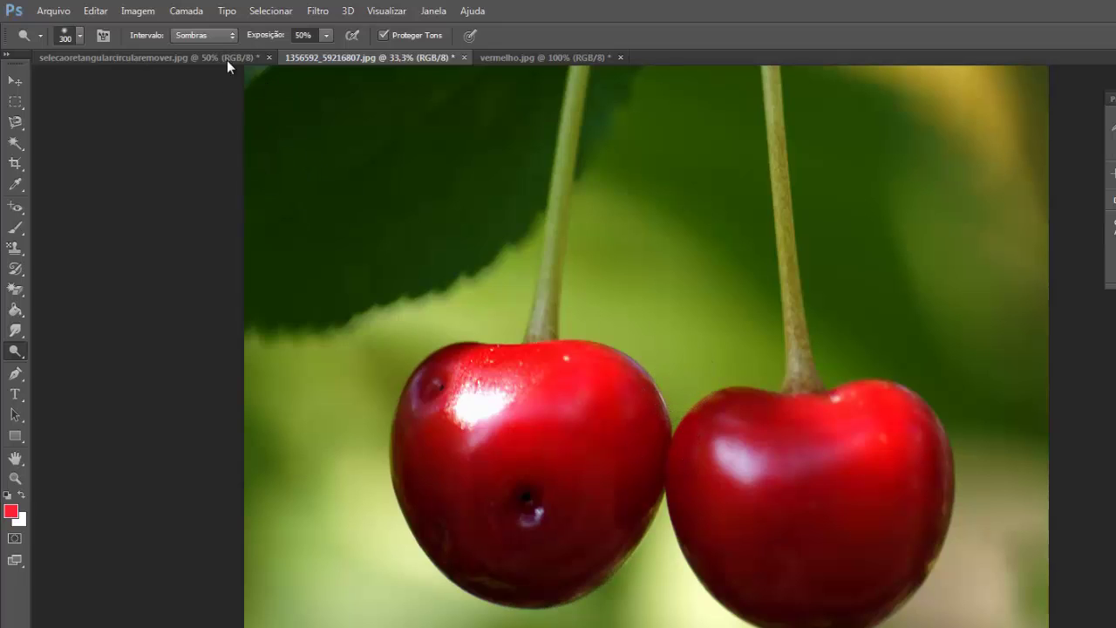
{"action": "left_click", "coordinate": [220, 35]}
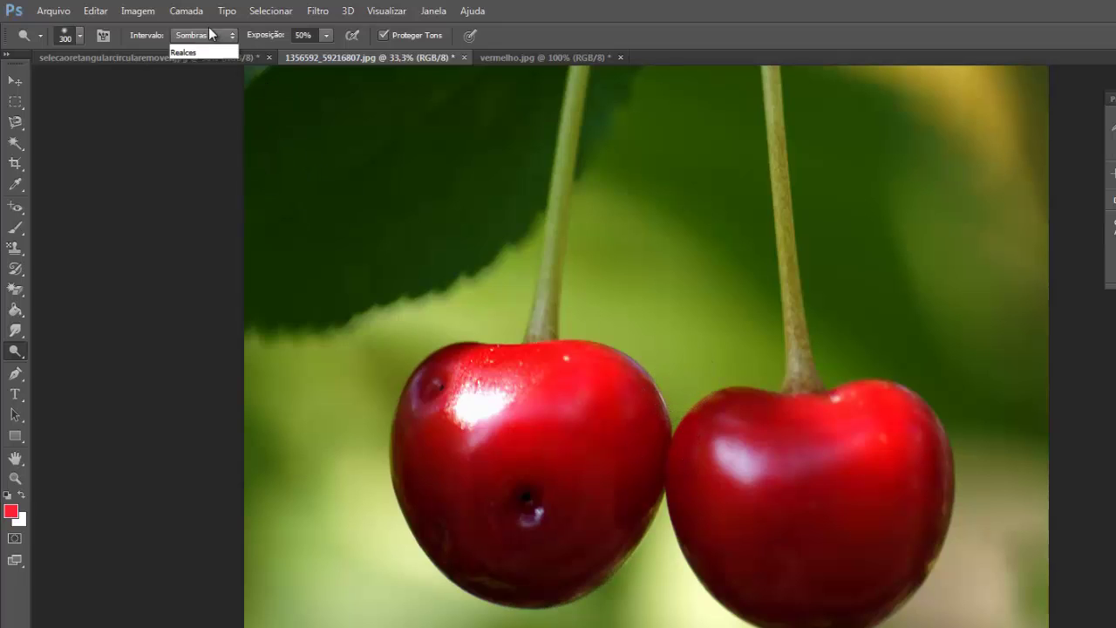
{"action": "left_click", "coordinate": [200, 77]}
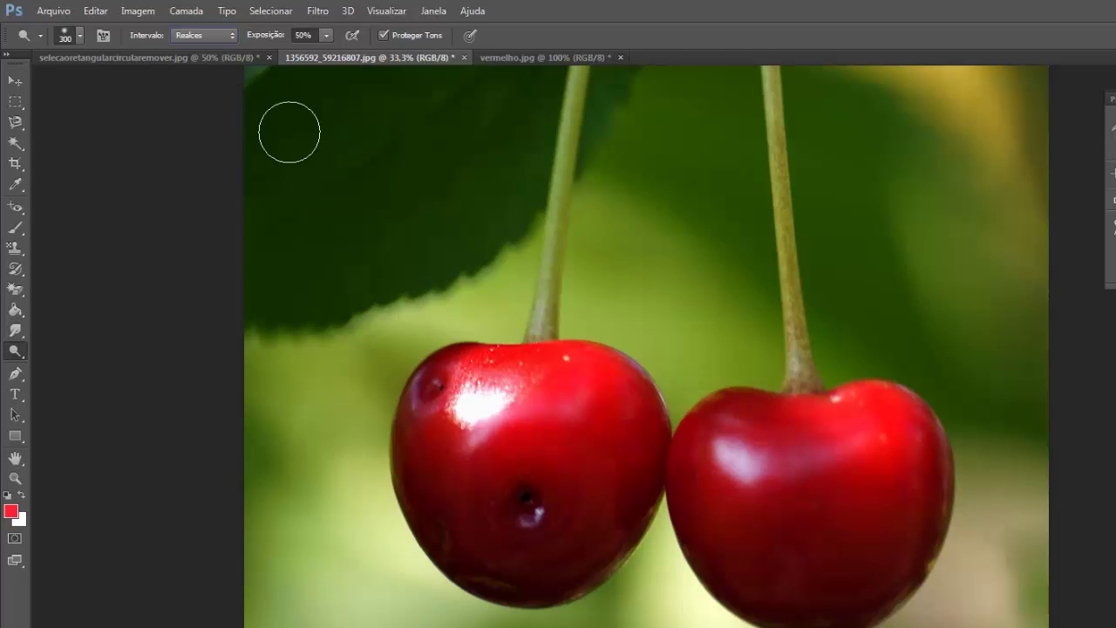
{"action": "mouse_move", "coordinate": [486, 385]}
{"action": "left_mouse_down"}
{"action": "mouse_move", "coordinate": [494, 406]}
{"action": "mouse_move", "coordinate": [512, 389]}
{"action": "left_mouse_up"}
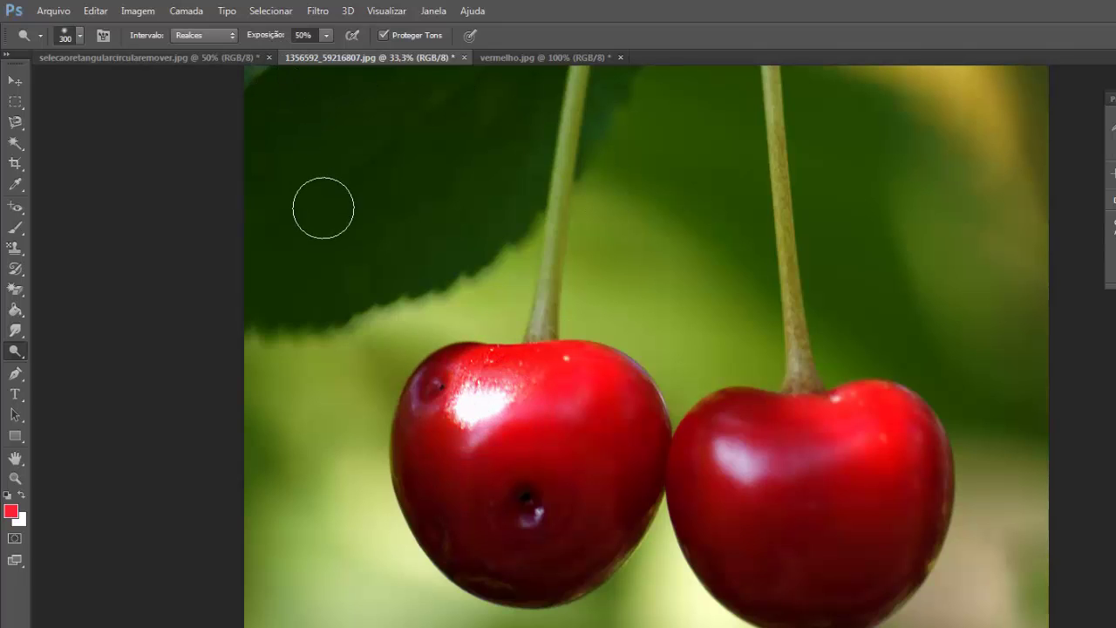
Set the Dodge range to Tons Médios, try lightening the right-hand cherry's highlight, and undo it
{"action": "left_click", "coordinate": [208, 35]}
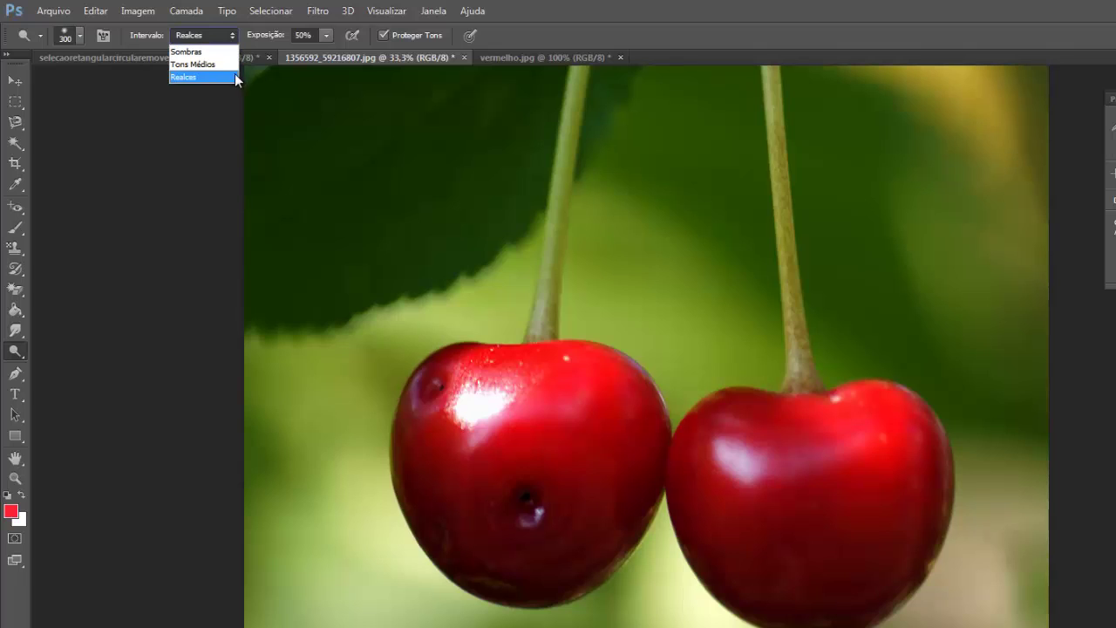
{"action": "left_click", "coordinate": [225, 63]}
{"action": "mouse_move", "coordinate": [773, 455]}
{"action": "left_mouse_down"}
{"action": "mouse_move", "coordinate": [735, 445]}
{"action": "mouse_move", "coordinate": [752, 476]}
{"action": "mouse_move", "coordinate": [874, 453]}
{"action": "mouse_move", "coordinate": [750, 466]}
{"action": "left_mouse_up"}
{"action": "key", "text": "ctrl+z"}
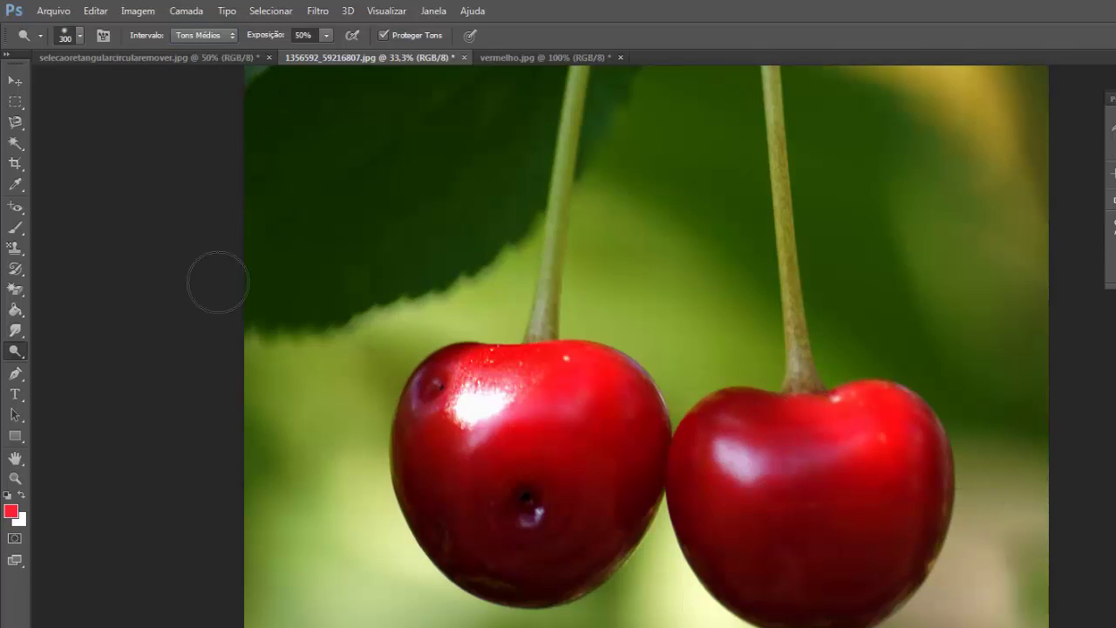
Switch to the Burn tool (Superexposição) and enlarge its brush to 250 pixels
{"action": "right_click", "coordinate": [16, 351]}
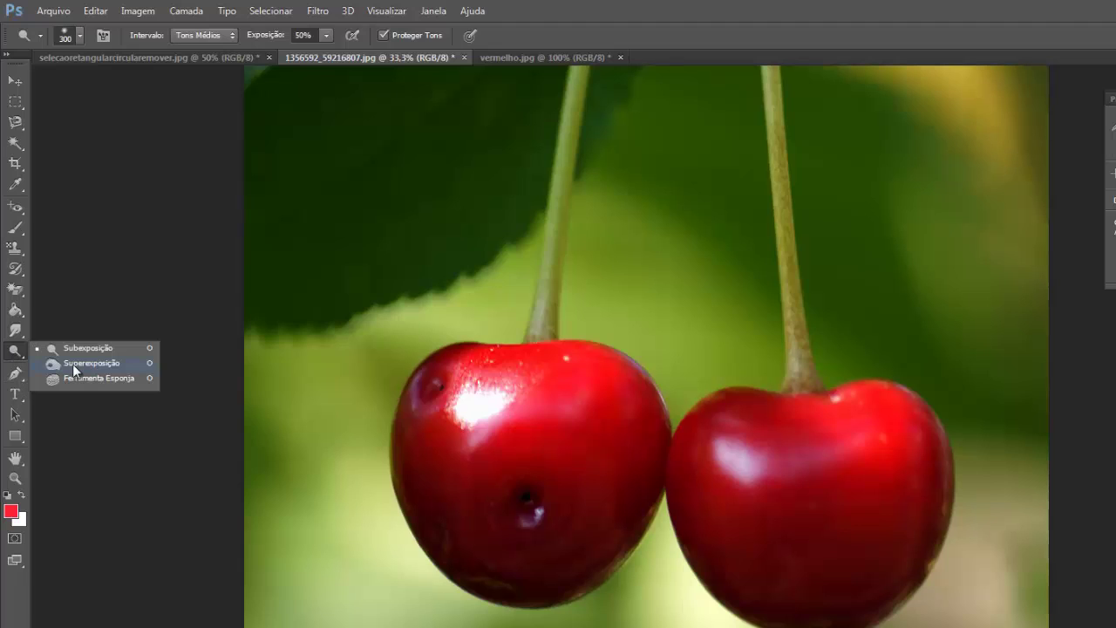
{"action": "left_click", "coordinate": [73, 363]}
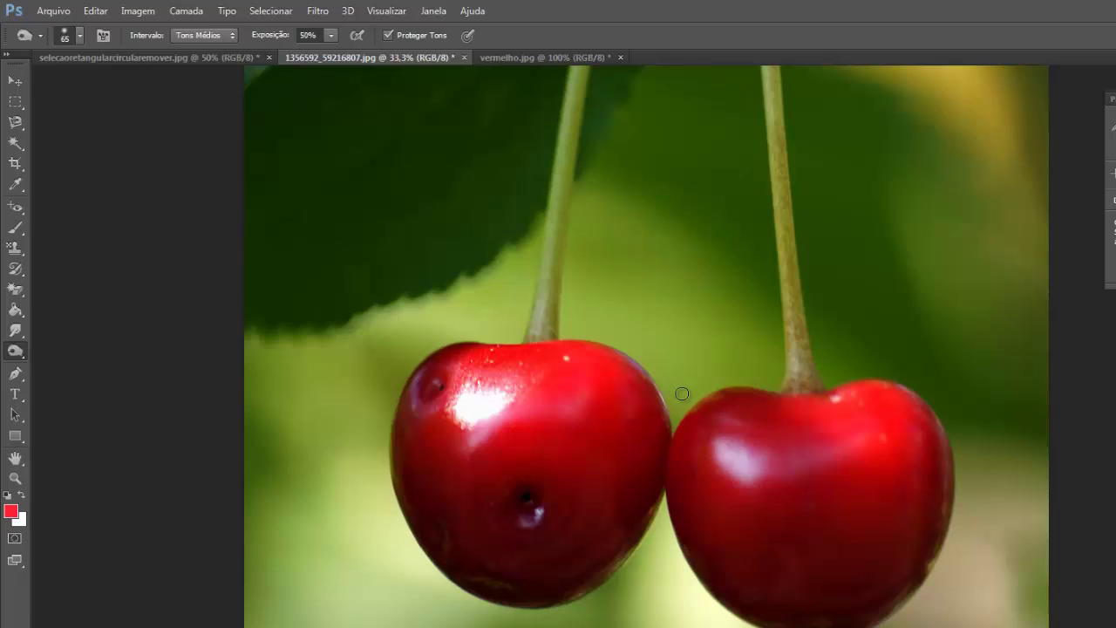
{"action": "key", "text": "bracketright"}
{"action": "key", "text": "bracketright"}
{"action": "key", "text": "bracketright"}
{"action": "key", "text": "bracketright"}
{"action": "key", "text": "bracketright"}
{"action": "key", "text": "bracketright"}
{"action": "key", "text": "bracketright"}
{"action": "key", "text": "bracketright"}
{"action": "key", "text": "bracketright"}
Keep the Burn range at Tons Médios, try darkening the lower part of the left-hand cherry, and undo it
{"action": "left_click", "coordinate": [224, 42]}
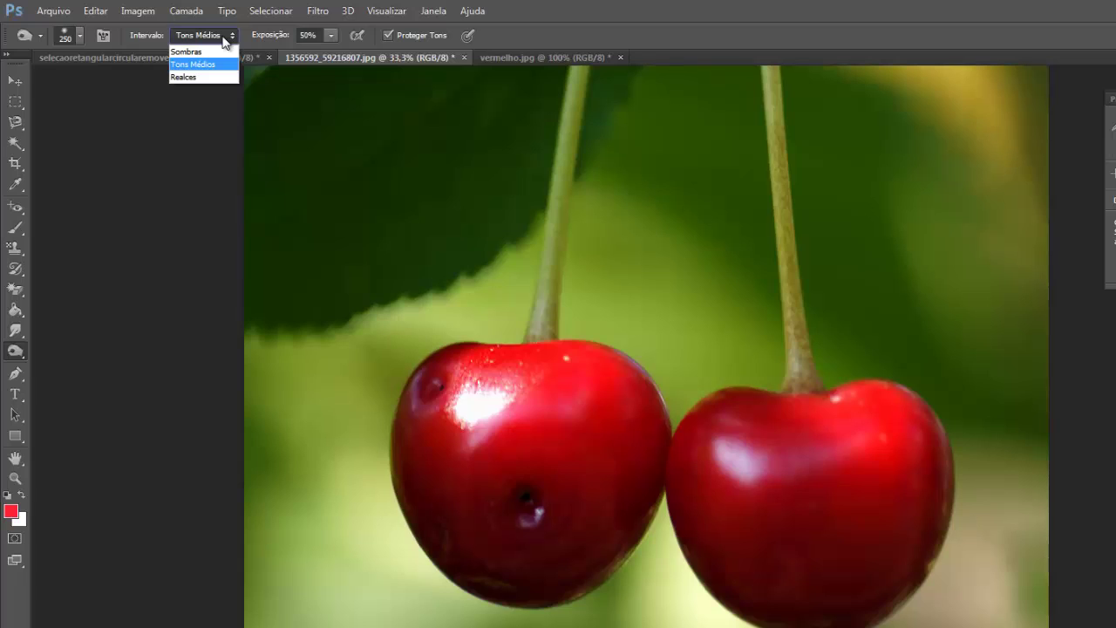
{"action": "left_click", "coordinate": [222, 38]}
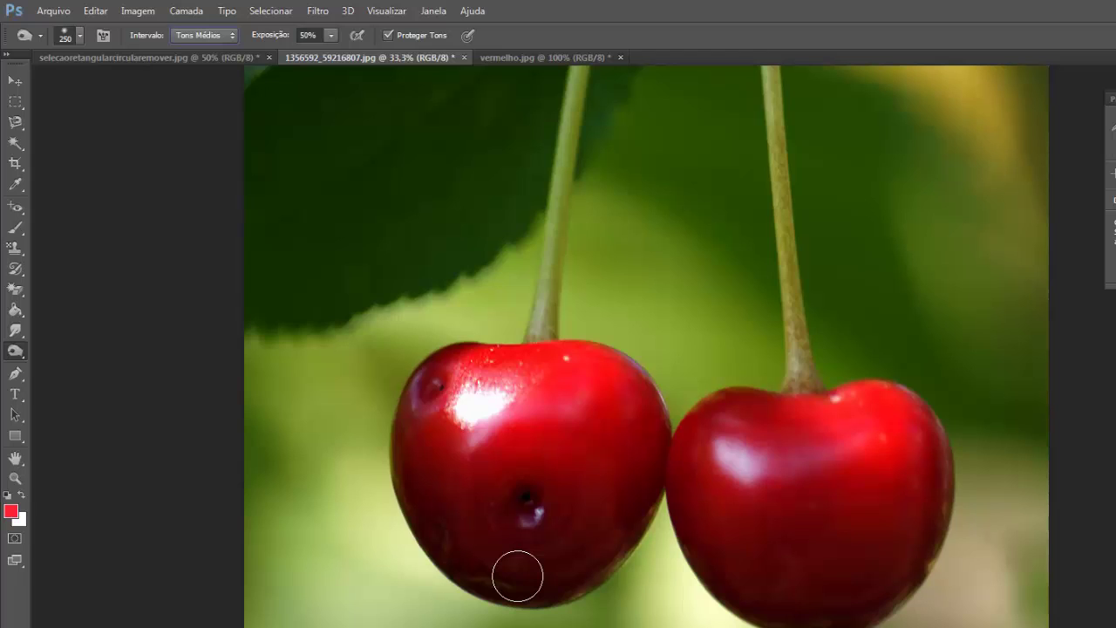
{"action": "mouse_move", "coordinate": [518, 576]}
{"action": "left_mouse_down"}
{"action": "mouse_move", "coordinate": [619, 510]}
{"action": "mouse_move", "coordinate": [586, 577]}
{"action": "mouse_move", "coordinate": [544, 583]}
{"action": "mouse_move", "coordinate": [646, 497]}
{"action": "mouse_move", "coordinate": [635, 488]}
{"action": "mouse_move", "coordinate": [543, 583]}
{"action": "mouse_move", "coordinate": [640, 486]}
{"action": "mouse_move", "coordinate": [622, 508]}
{"action": "mouse_move", "coordinate": [472, 540]}
{"action": "mouse_move", "coordinate": [603, 506]}
{"action": "mouse_move", "coordinate": [502, 537]}
{"action": "left_mouse_up"}
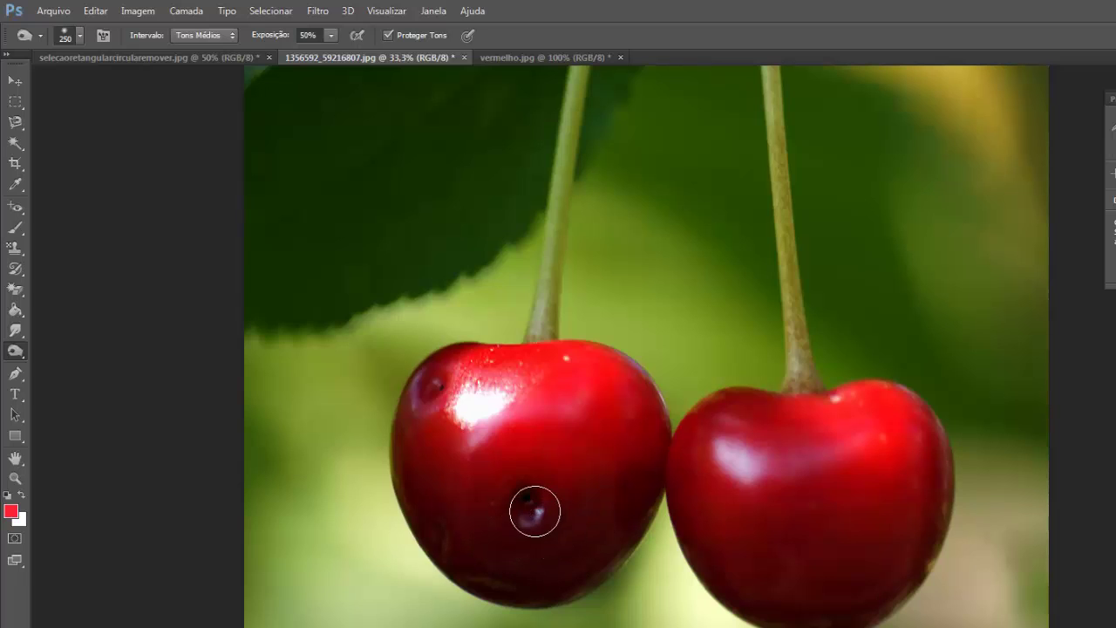
{"action": "key", "text": "ctrl+z"}
Try darkening the right-hand cherry's highlight and upper area with the Burn tool in Tons Médios, and undo it
{"action": "left_click", "coordinate": [177, 38]}
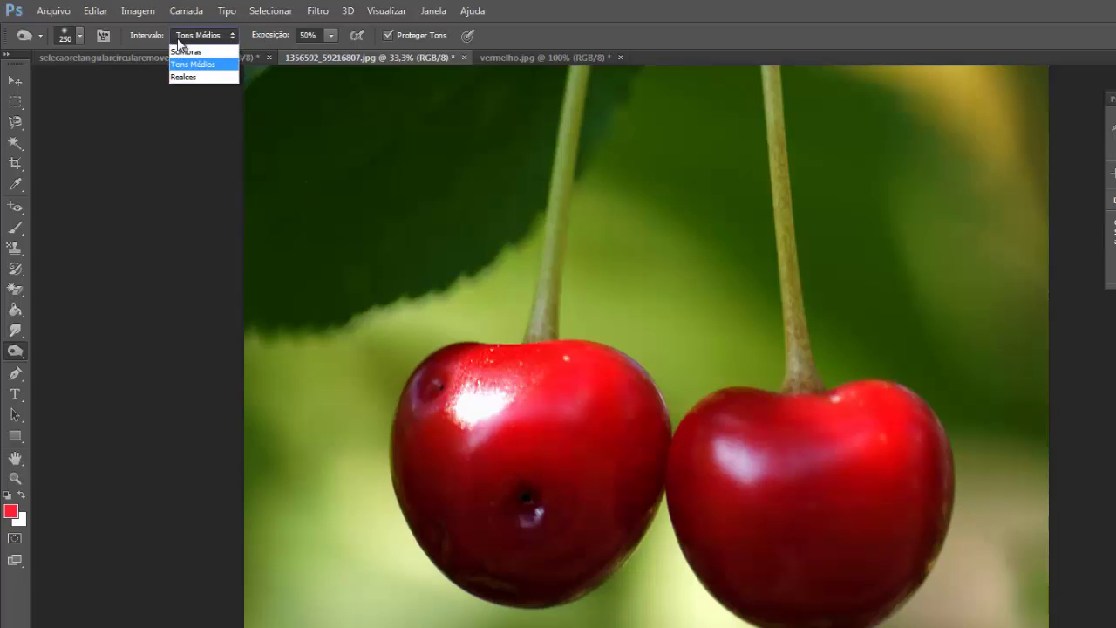
{"action": "left_click", "coordinate": [200, 62]}
{"action": "mouse_move", "coordinate": [723, 442]}
{"action": "left_mouse_down"}
{"action": "mouse_move", "coordinate": [750, 458]}
{"action": "mouse_move", "coordinate": [684, 449]}
{"action": "mouse_move", "coordinate": [741, 460]}
{"action": "mouse_move", "coordinate": [710, 466]}
{"action": "mouse_move", "coordinate": [837, 442]}
{"action": "left_mouse_up"}
{"action": "key", "text": "ctrl+z"}
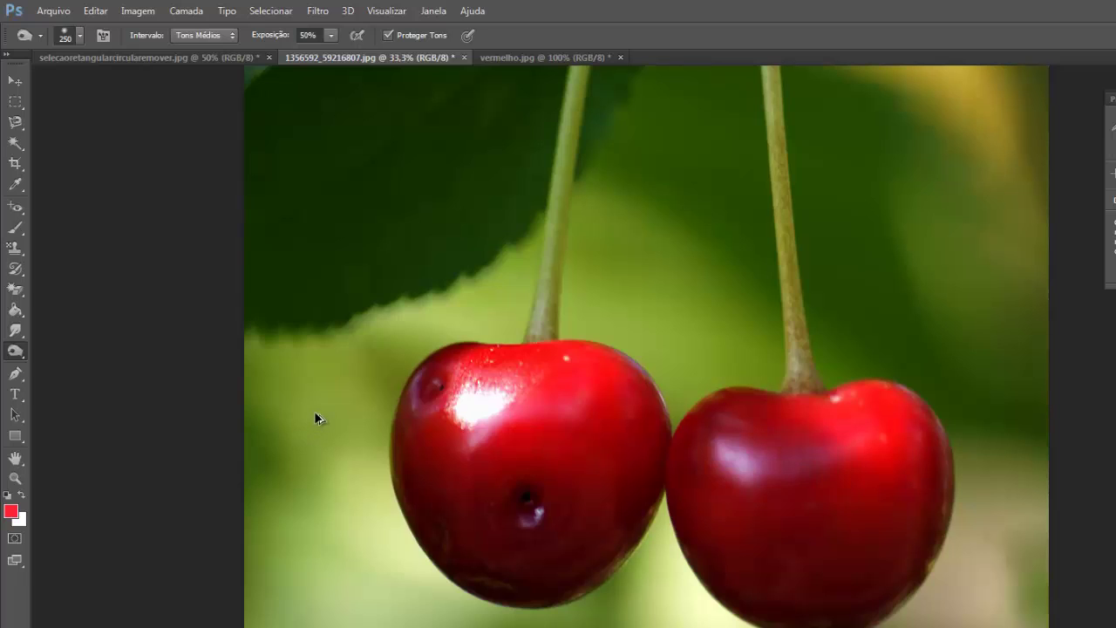
{"action": "key", "text": "ctrl+alt+z"}
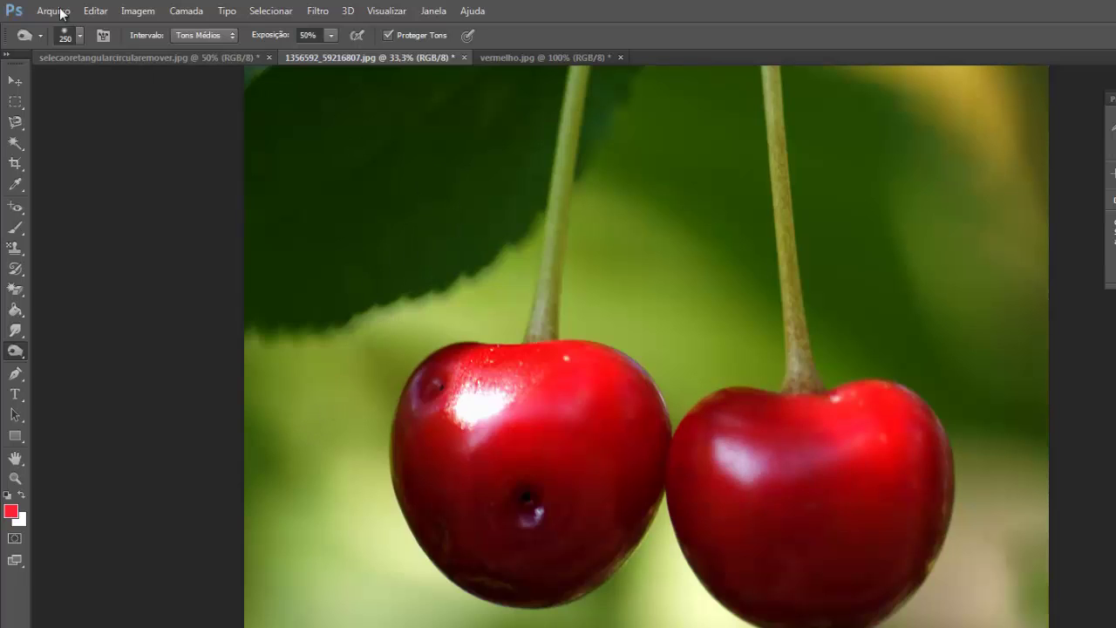
Set the Burn range to Realces, try darkening the left-hand cherry's bright highlight, and undo it
{"action": "left_click", "coordinate": [175, 34]}
{"action": "left_click", "coordinate": [192, 74]}
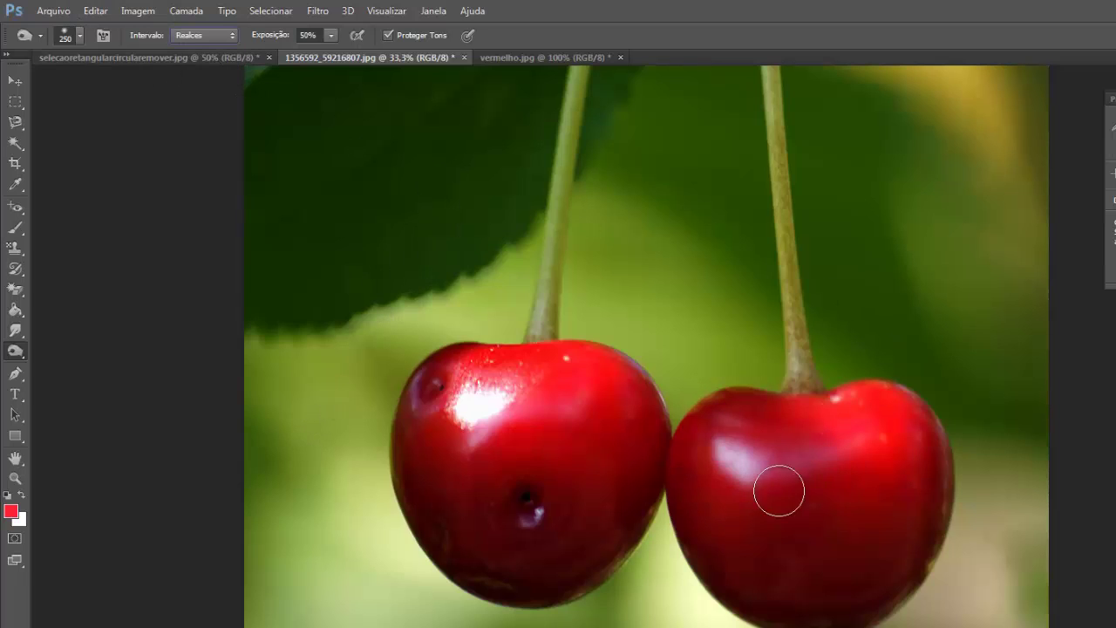
{"action": "mouse_move", "coordinate": [479, 403]}
{"action": "left_mouse_down"}
{"action": "mouse_move", "coordinate": [531, 386]}
{"action": "mouse_move", "coordinate": [464, 418]}
{"action": "mouse_move", "coordinate": [585, 372]}
{"action": "mouse_move", "coordinate": [547, 368]}
{"action": "mouse_move", "coordinate": [480, 401]}
{"action": "left_mouse_up"}
{"action": "key", "text": "ctrl+z"}
Set the Burn tool's range to Sombras and open its exposure (Exposição) slider
{"action": "left_click", "coordinate": [230, 38]}
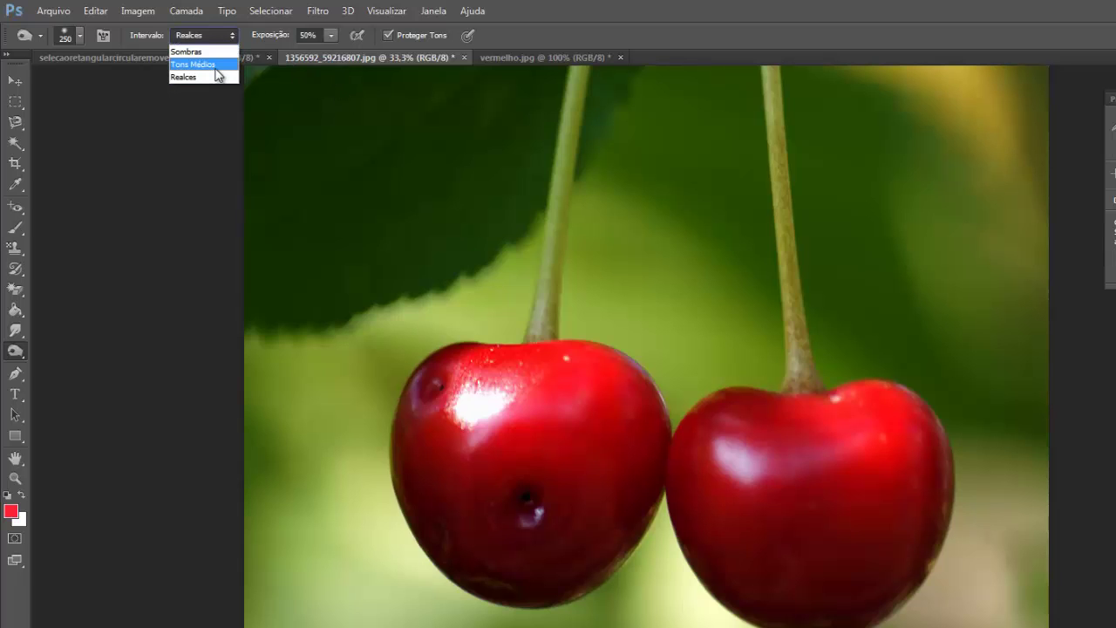
{"action": "left_click", "coordinate": [202, 52]}
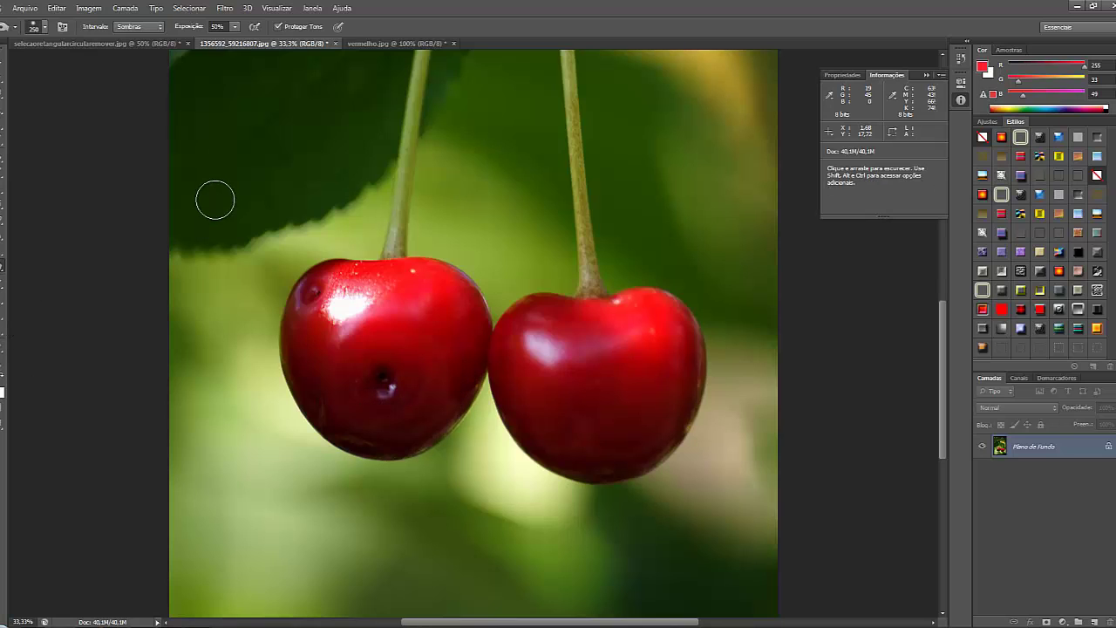
{"action": "left_click", "coordinate": [234, 27]}
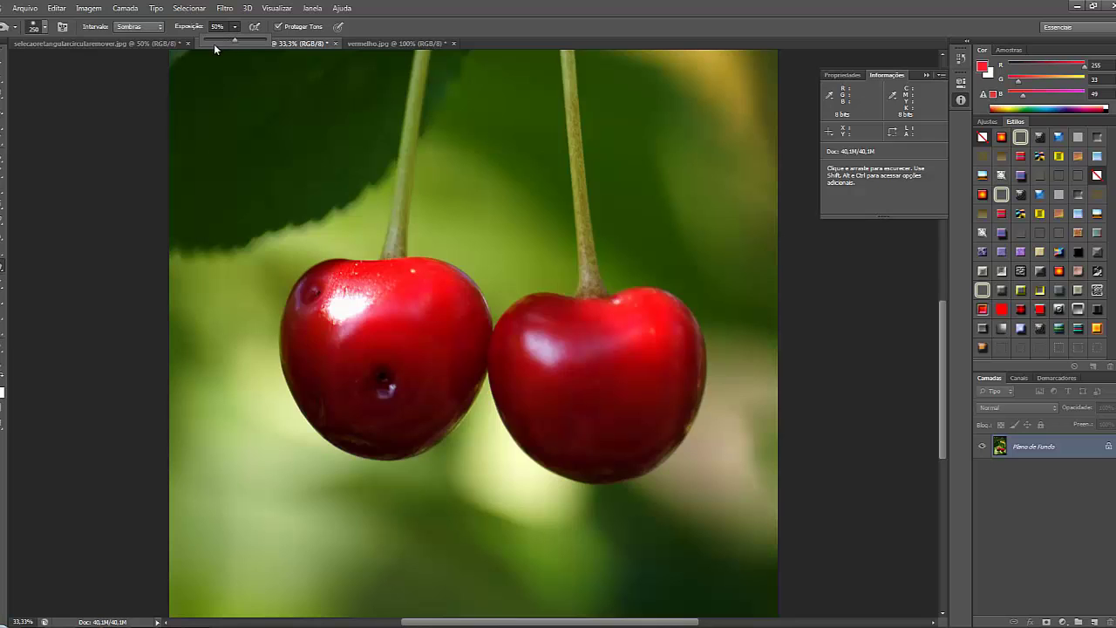
{"action": "left_click", "coordinate": [215, 43]}
{"action": "left_click", "coordinate": [404, 428]}
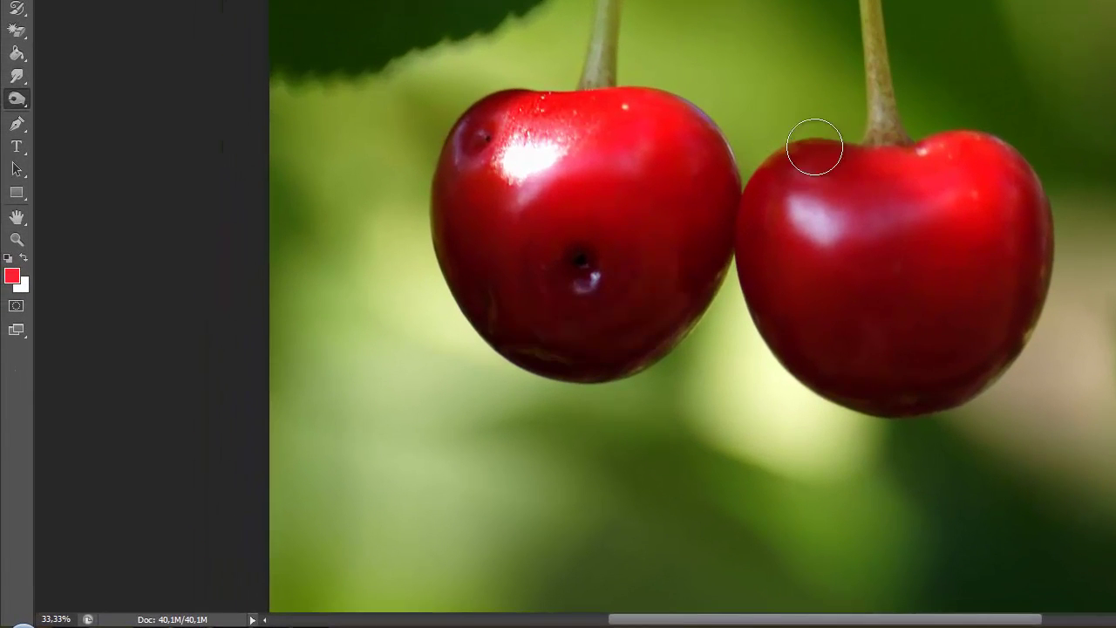
Draw a straight two-point path with the Pen tool from beside the right-hand cherry's stem to the cherry's top
{"action": "left_click", "coordinate": [16, 125]}
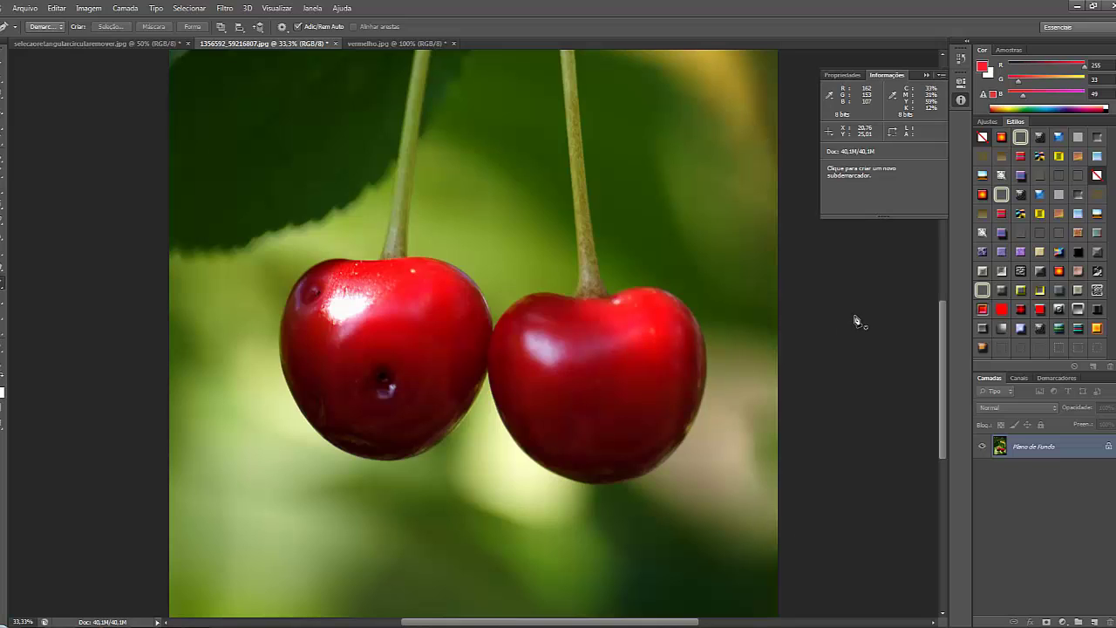
{"action": "left_click", "coordinate": [589, 199]}
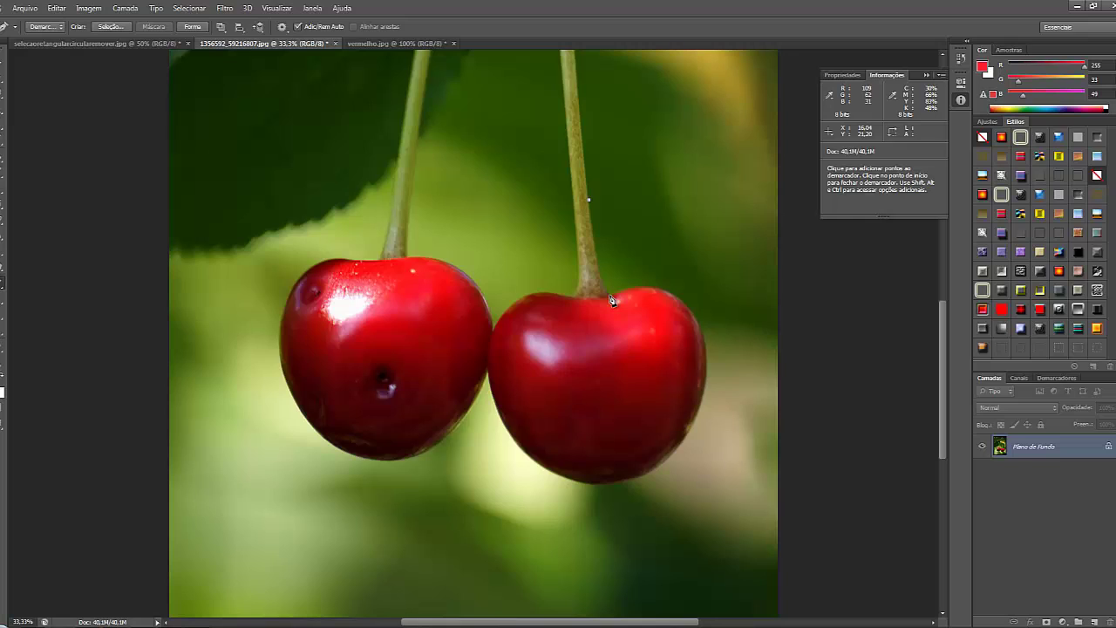
{"action": "left_click", "coordinate": [613, 300]}
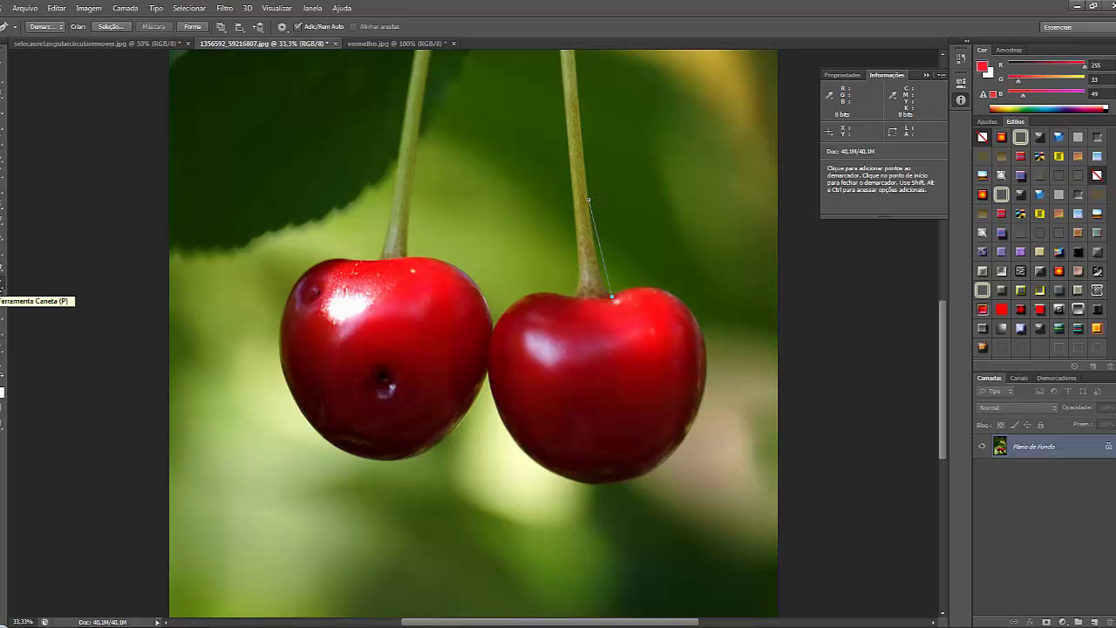
Activate the Convert Point tool (Ferramenta Converter Pontos) for the path beside the right-hand cherry's stem
{"action": "right_click", "coordinate": [3, 293]}
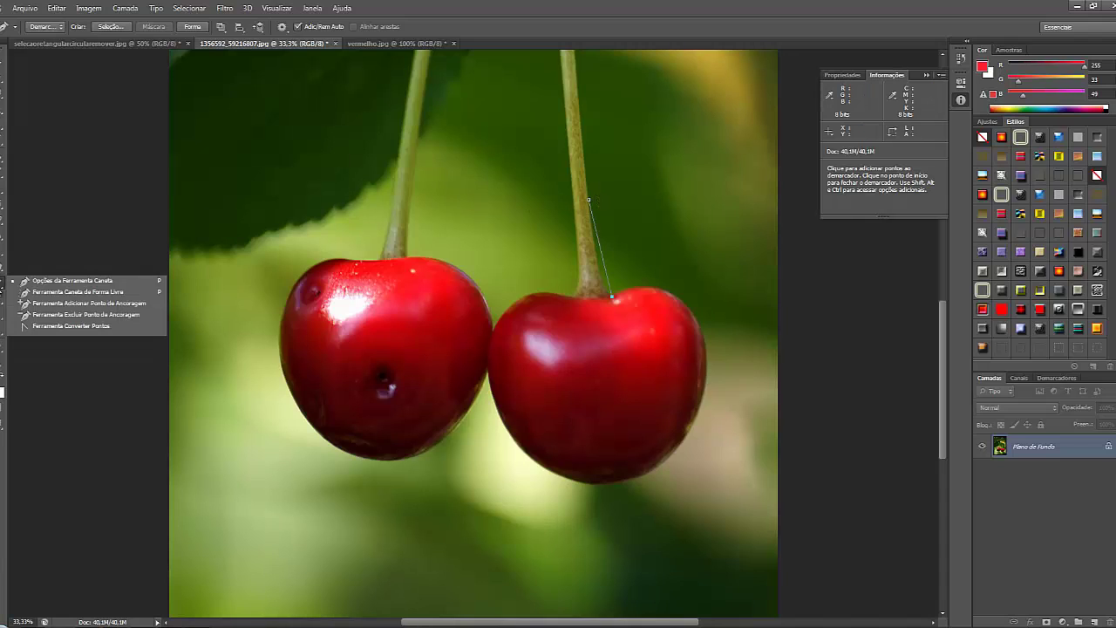
{"action": "left_click", "coordinate": [31, 326]}
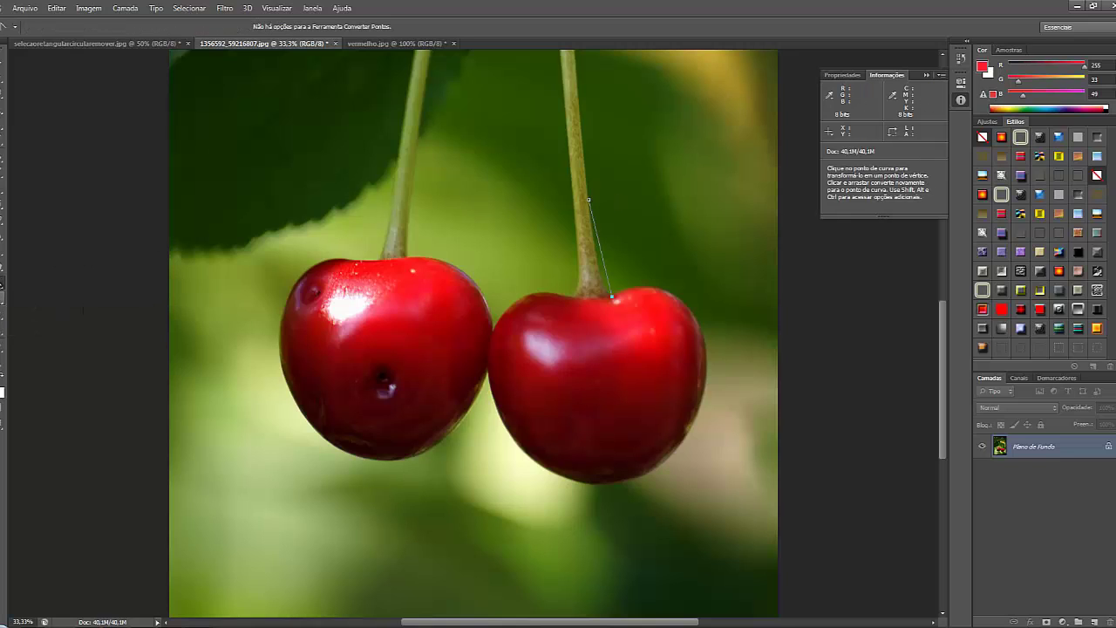
{"action": "right_click", "coordinate": [2, 293]}
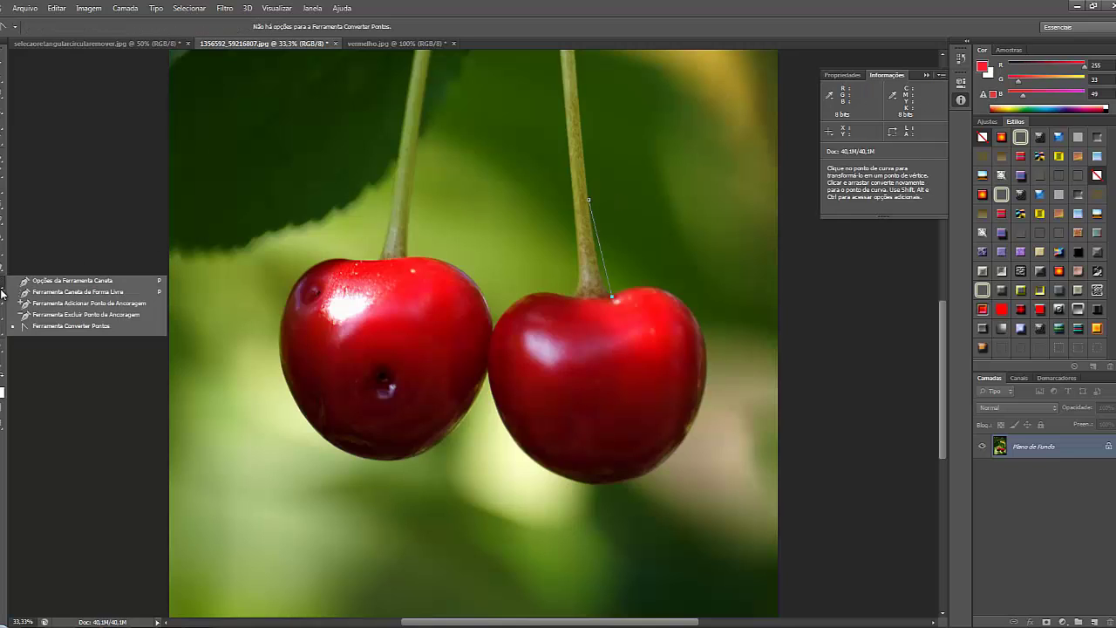
{"action": "left_click", "coordinate": [102, 328]}
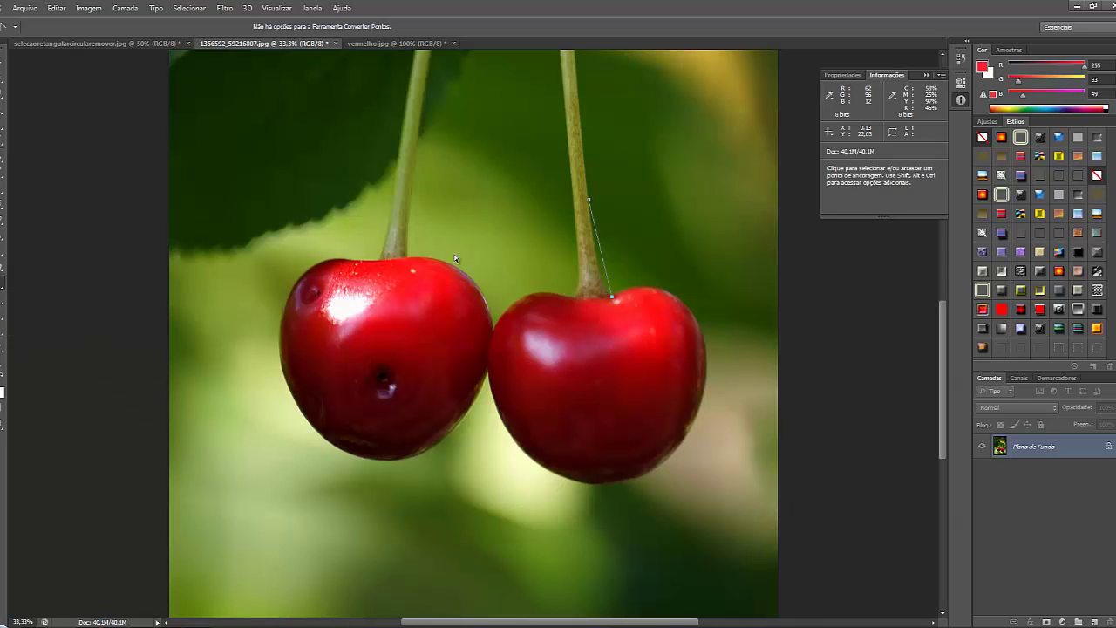
Curve the path along the right-hand cherry's stem with the Convert Point tool, return to the Pen tool and discard the path
{"action": "left_click_drag", "start_coordinate": [588, 202], "coordinate": [605, 282]}
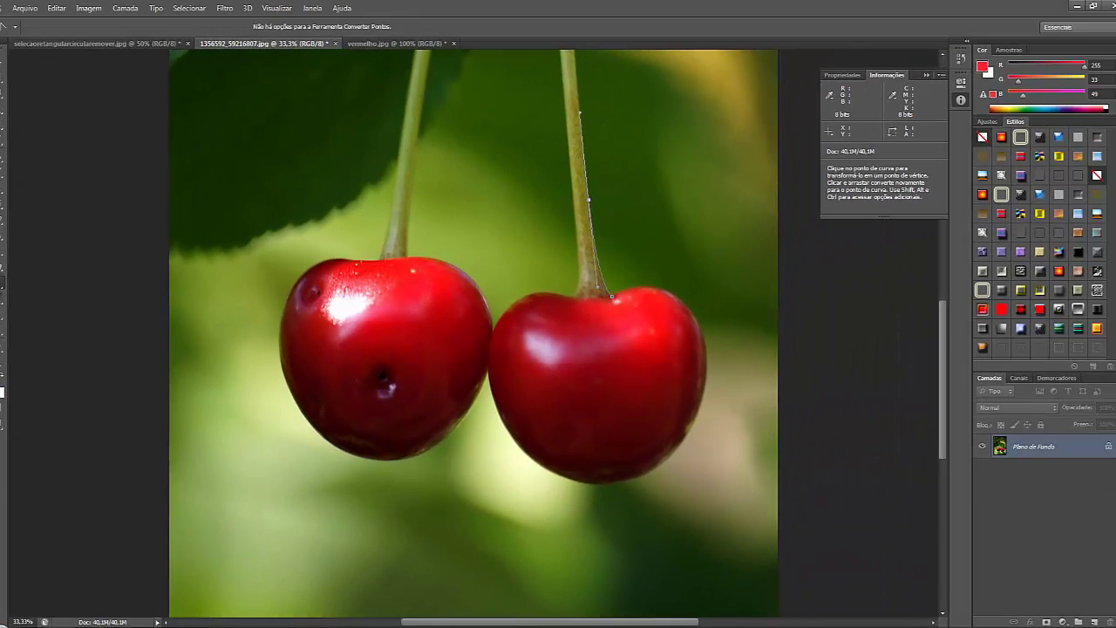
{"action": "right_click", "coordinate": [12, 249]}
{"action": "left_click", "coordinate": [25, 281]}
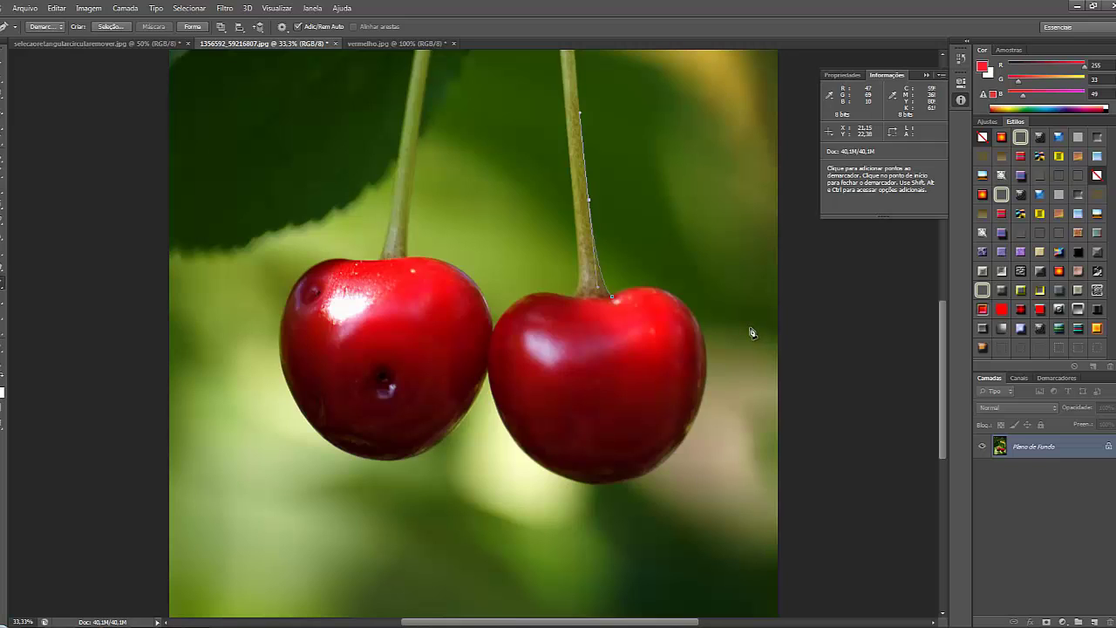
{"action": "key", "text": "Escape"}
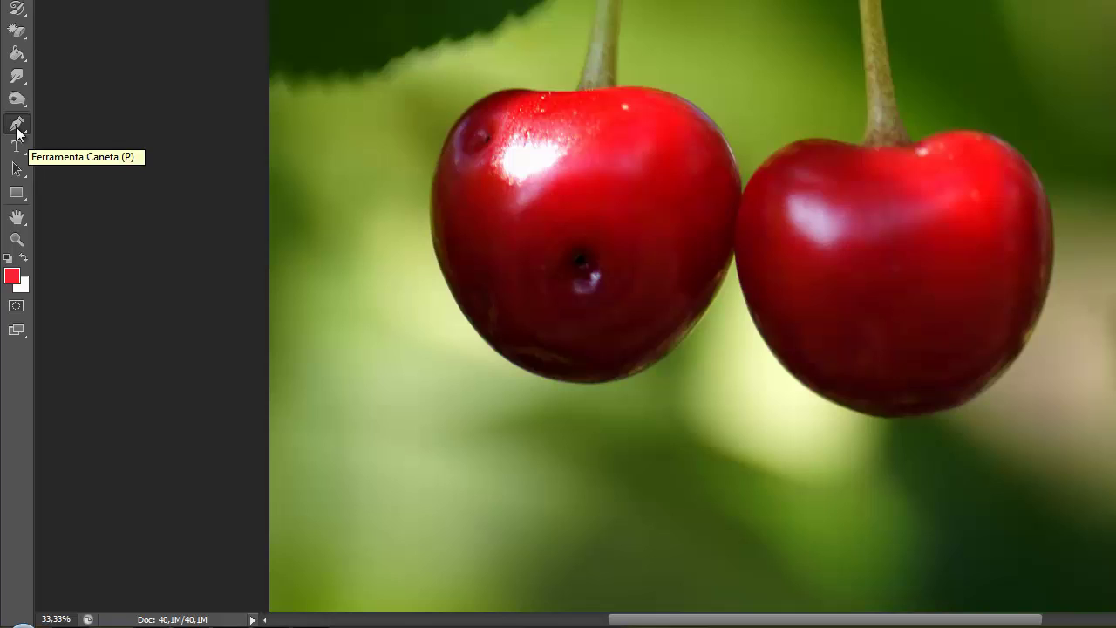
Close the Windows performance dialog without choosing any of its colour scheme options
{"action": "left_click", "coordinate": [0, 286]}
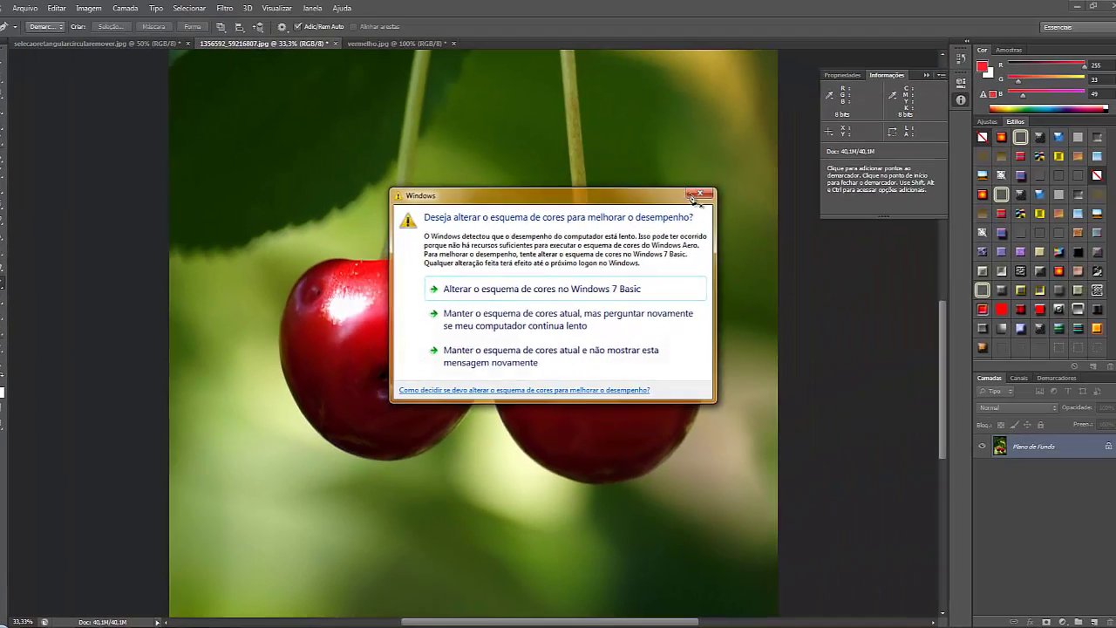
{"action": "left_click", "coordinate": [1000, 18]}
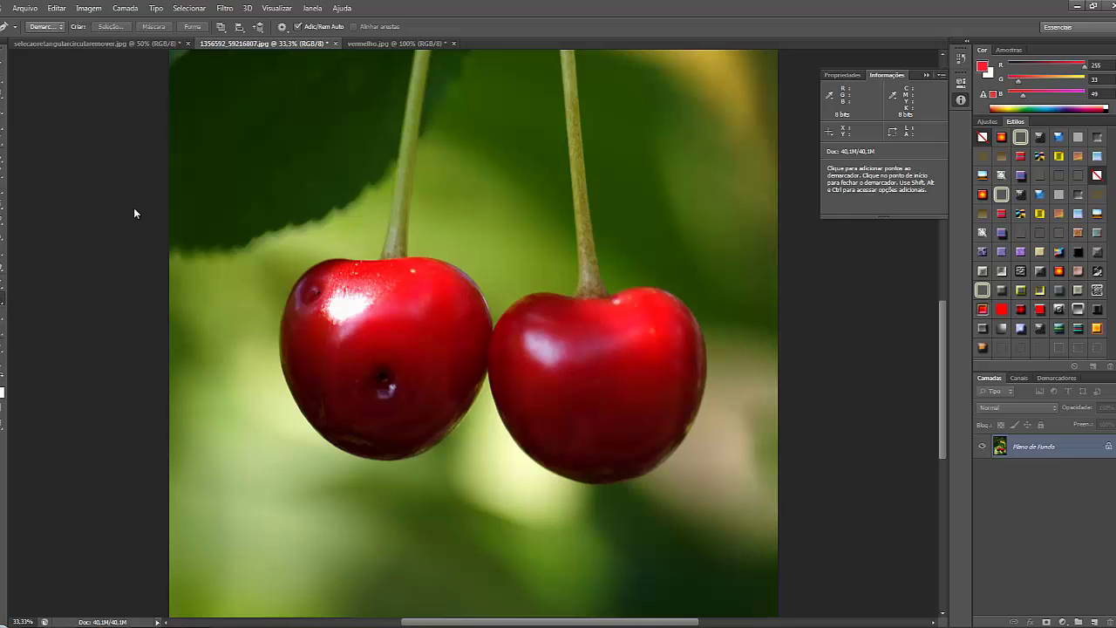
Create a wide paragraph text box below the cherries with the Type tool and enter the text CAFE COM PS
{"action": "key", "text": "t"}
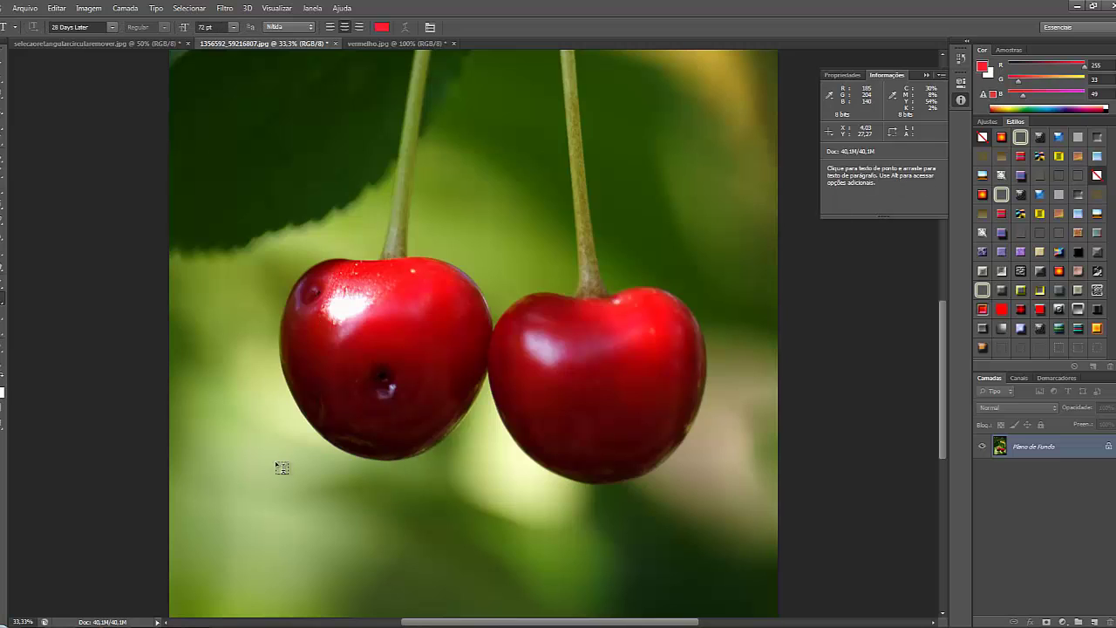
{"action": "left_click_drag", "start_coordinate": [264, 473], "coordinate": [687, 585]}
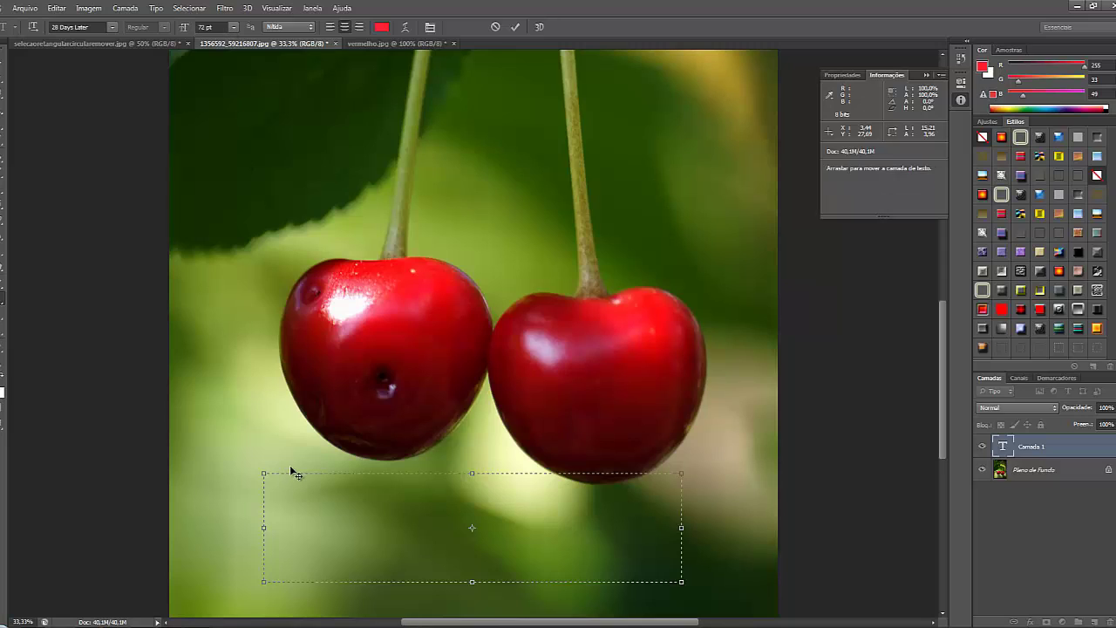
{"action": "type", "text": "X"}
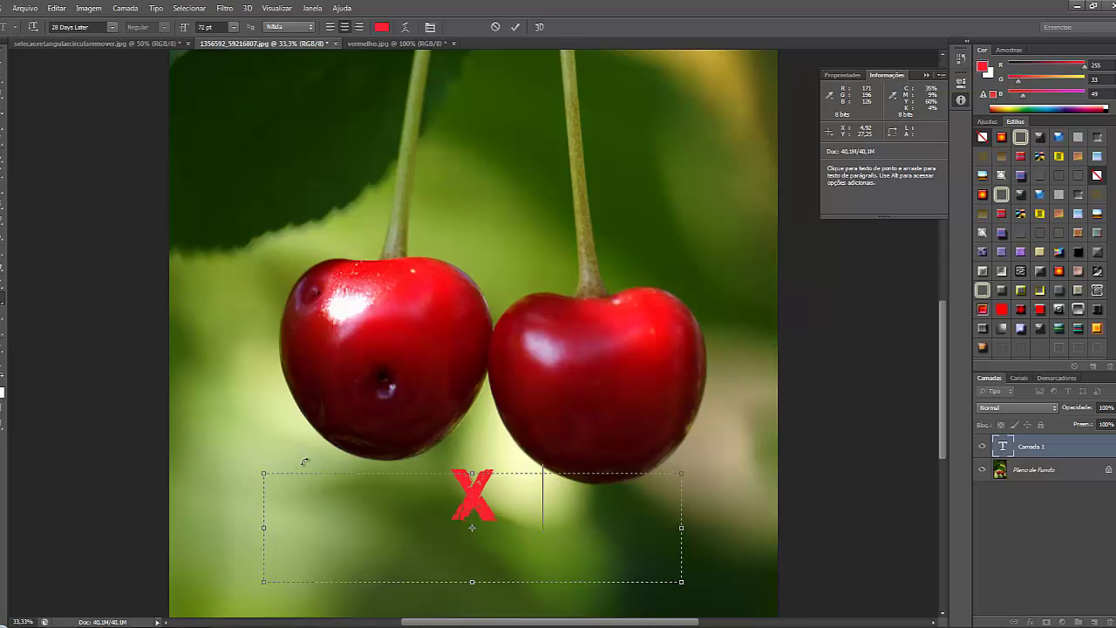
{"action": "key", "text": "BackSpace"}
{"action": "type", "text": "CAFE COM"}
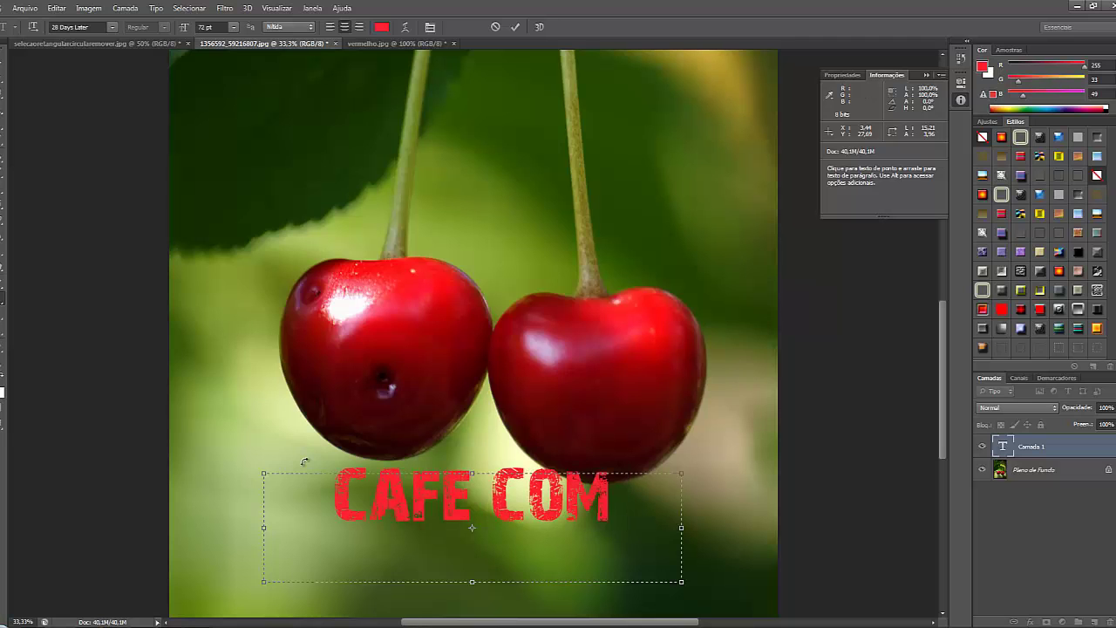
{"action": "type", "text": " PS"}
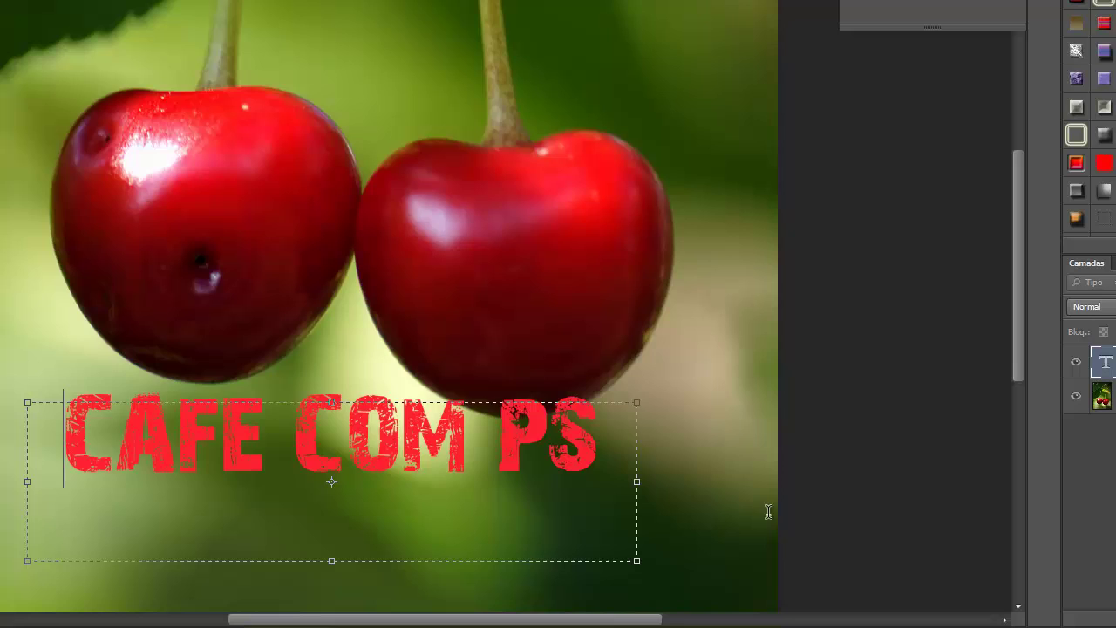
Select the whole CAFE COM PS text and set its font size to 48 pt
{"action": "left_click_drag", "start_coordinate": [288, 521], "coordinate": [660, 536]}
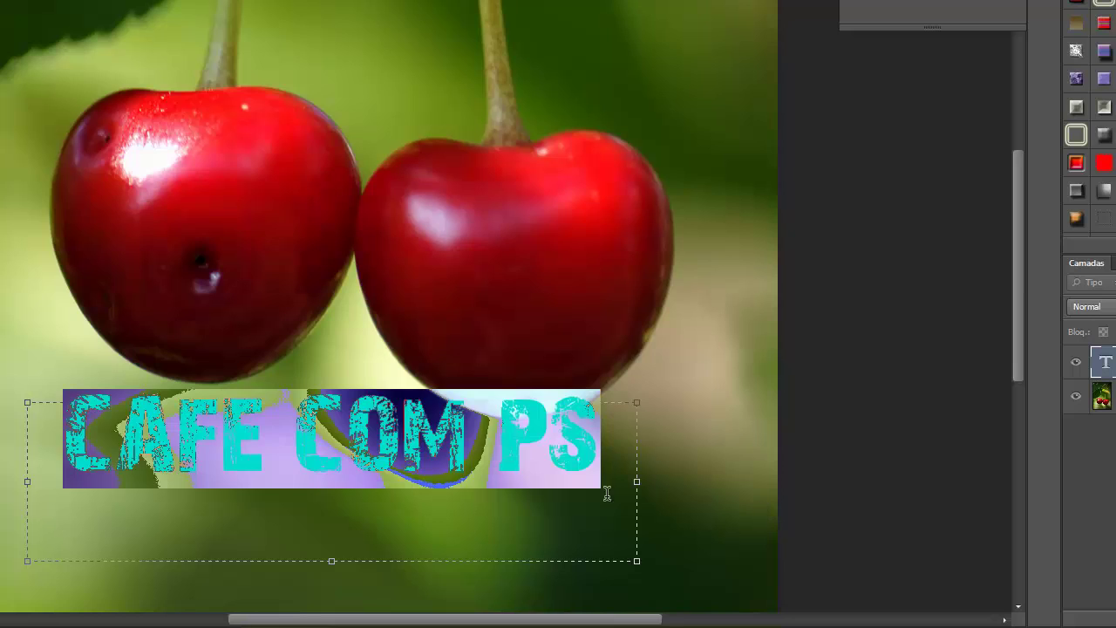
{"action": "left_click", "coordinate": [594, 471]}
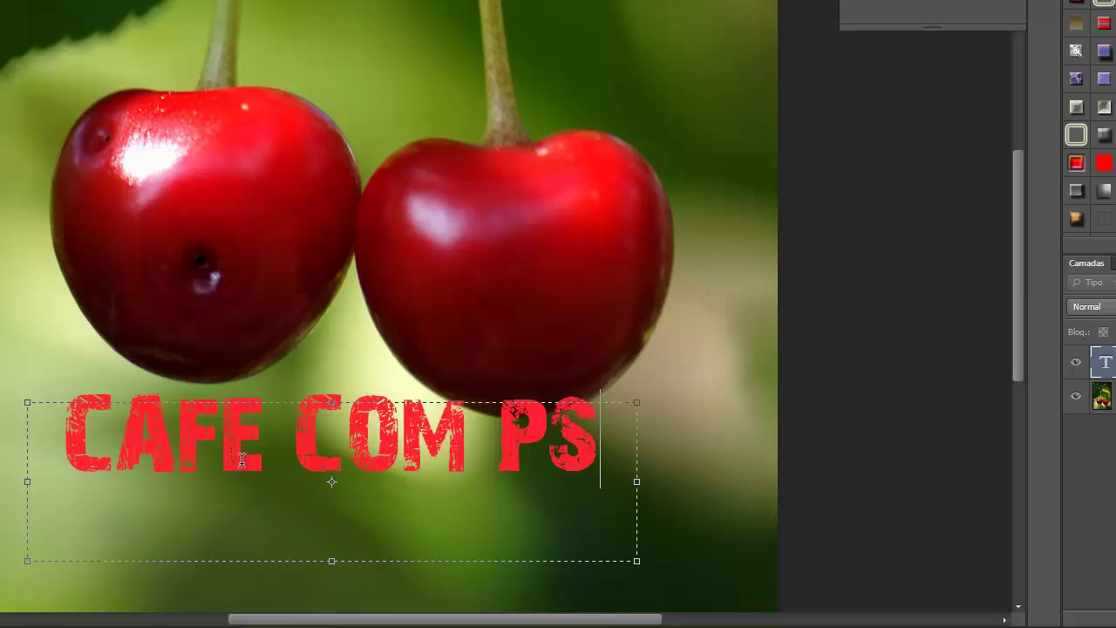
{"action": "left_click_drag", "start_coordinate": [243, 460], "coordinate": [62, 451]}
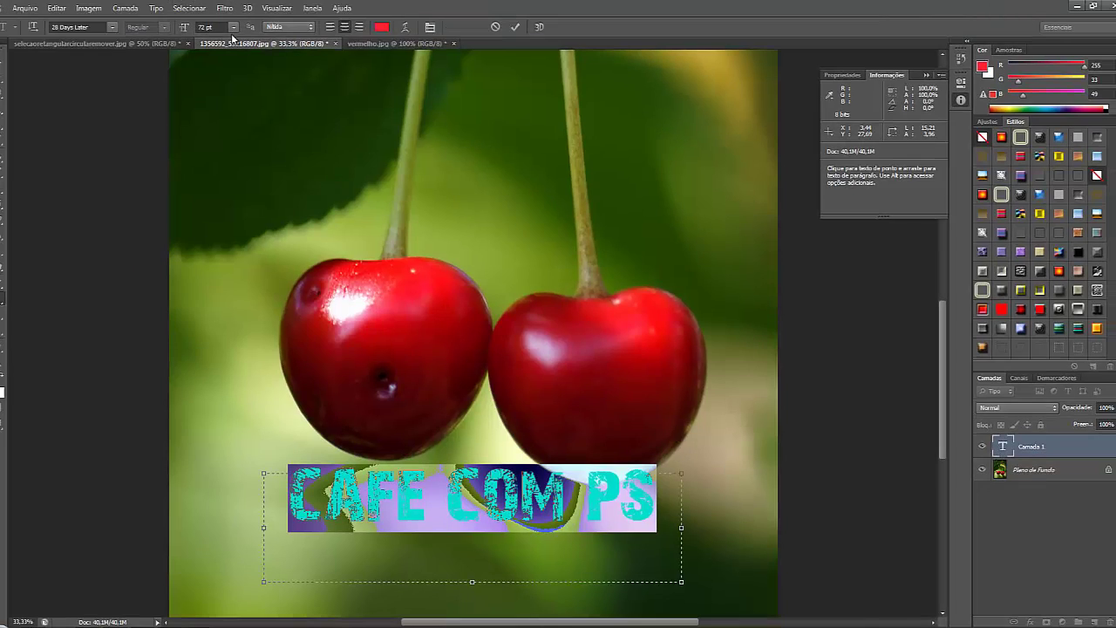
{"action": "left_click", "coordinate": [232, 31]}
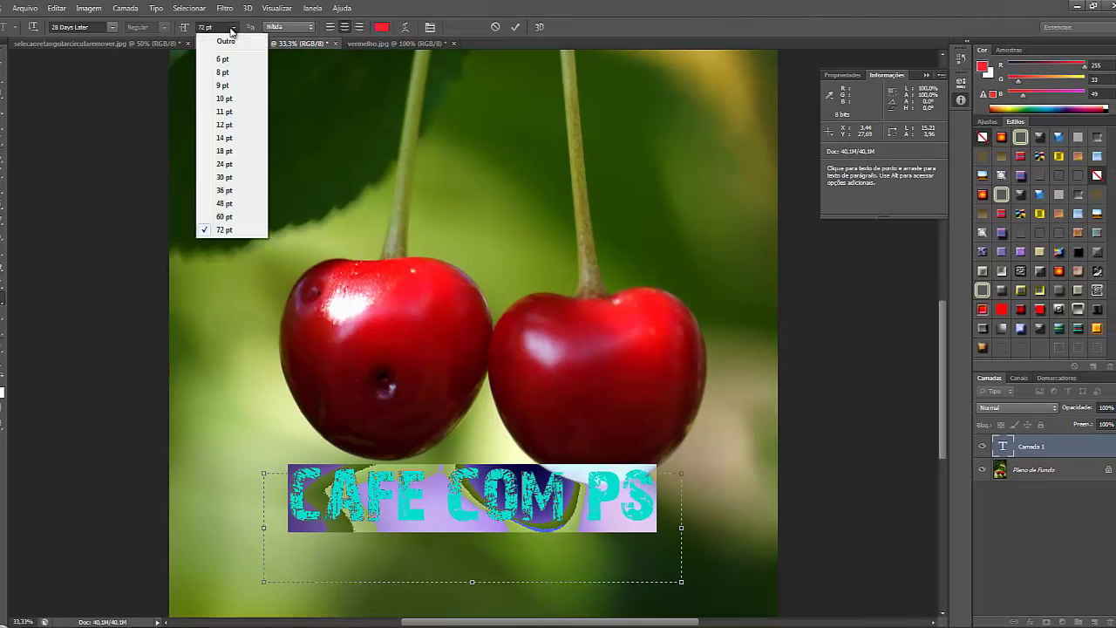
{"action": "left_click", "coordinate": [224, 203]}
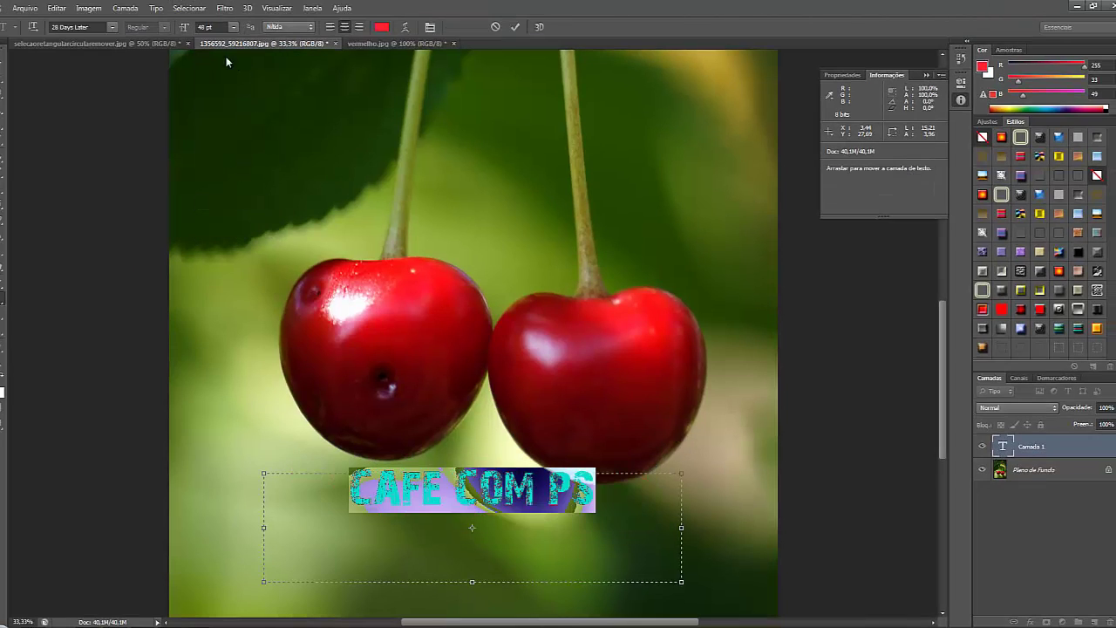
Try the anti-aliasing methods Bem definida and Sólida on the selected CAFE COM PS text
{"action": "left_click", "coordinate": [304, 29]}
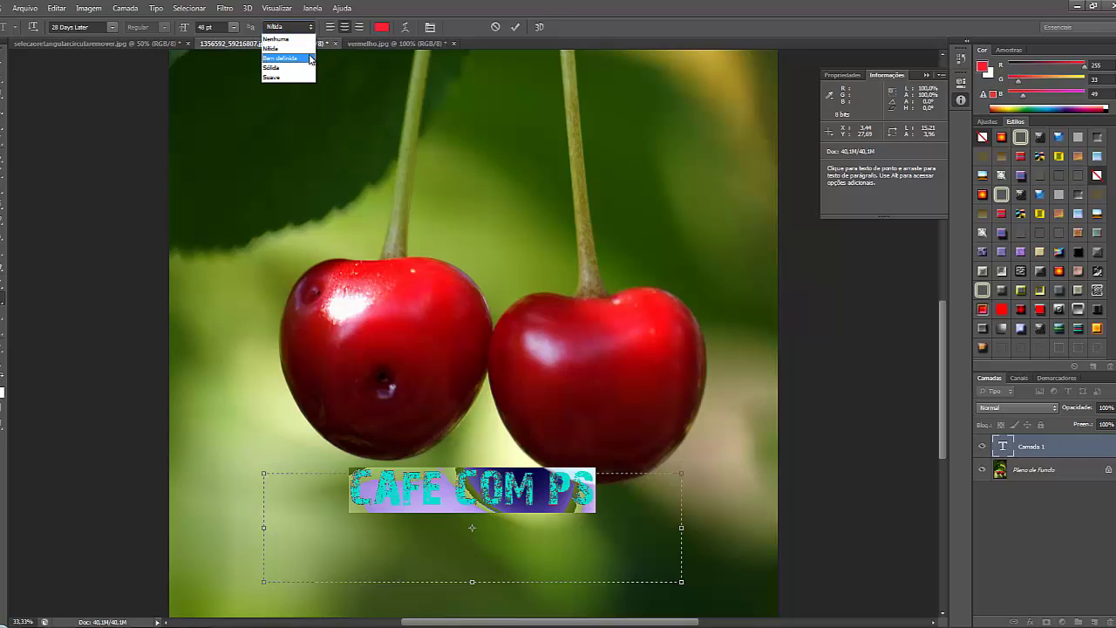
{"action": "left_click", "coordinate": [308, 58]}
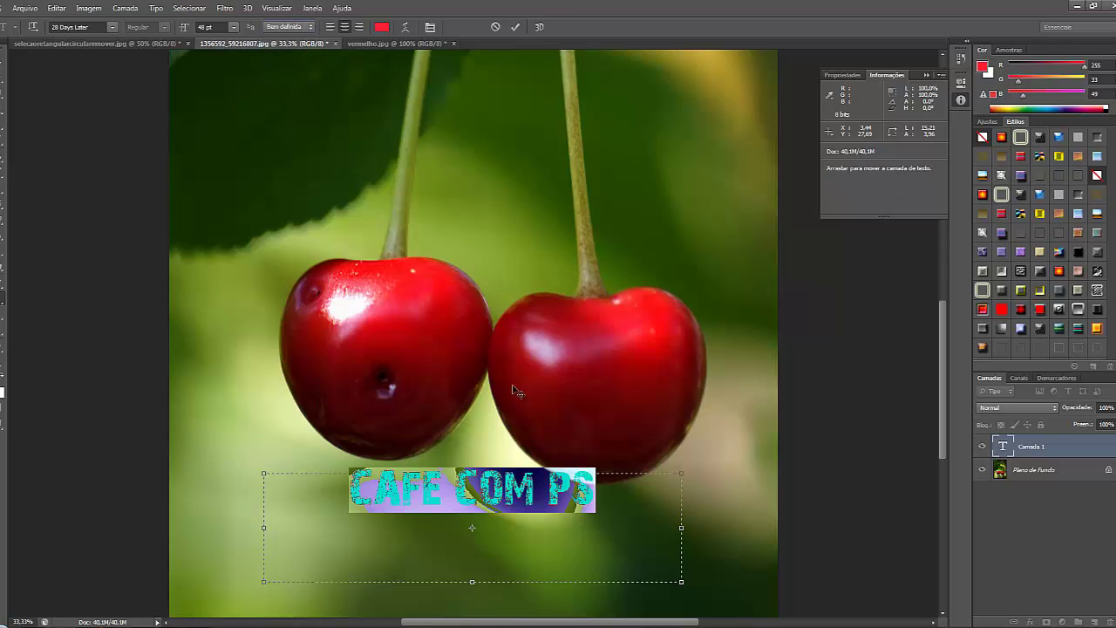
{"action": "left_click", "coordinate": [538, 495]}
{"action": "left_click_drag", "start_coordinate": [597, 491], "coordinate": [349, 491]}
{"action": "left_click", "coordinate": [296, 27]}
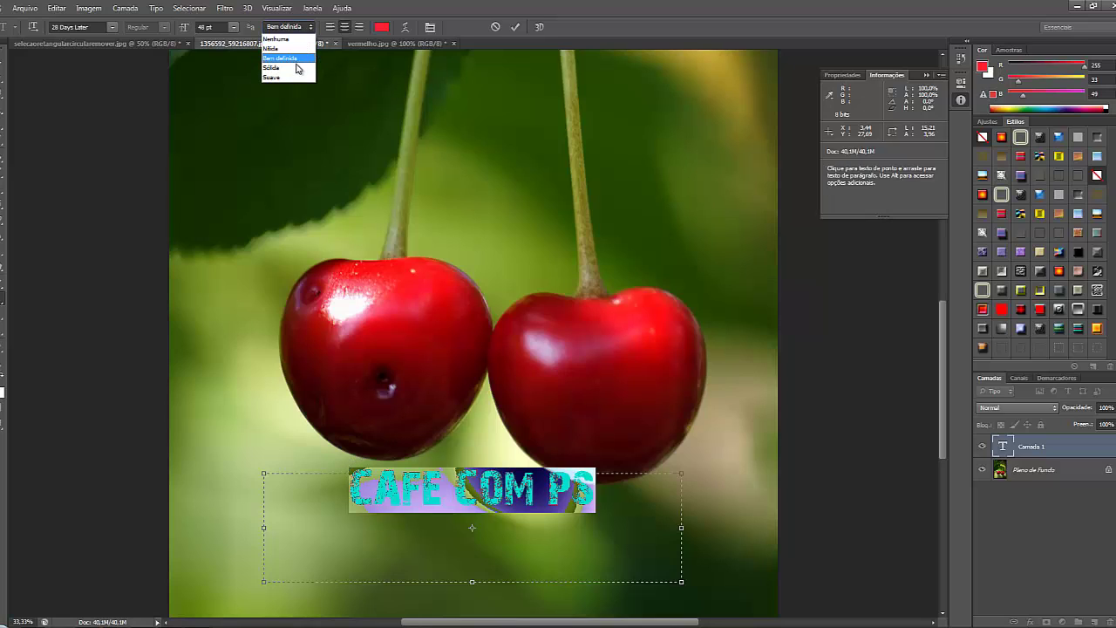
{"action": "left_click", "coordinate": [296, 68]}
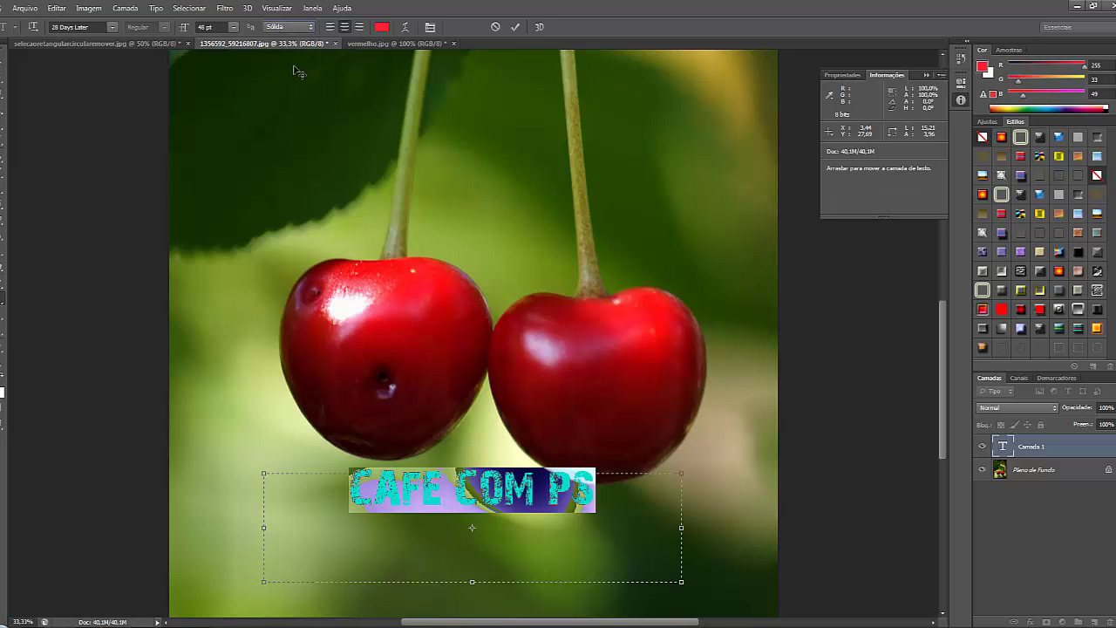
Set the anti-aliasing method of the CAFE COM PS text to Suave and reselect the text
{"action": "left_click", "coordinate": [295, 26]}
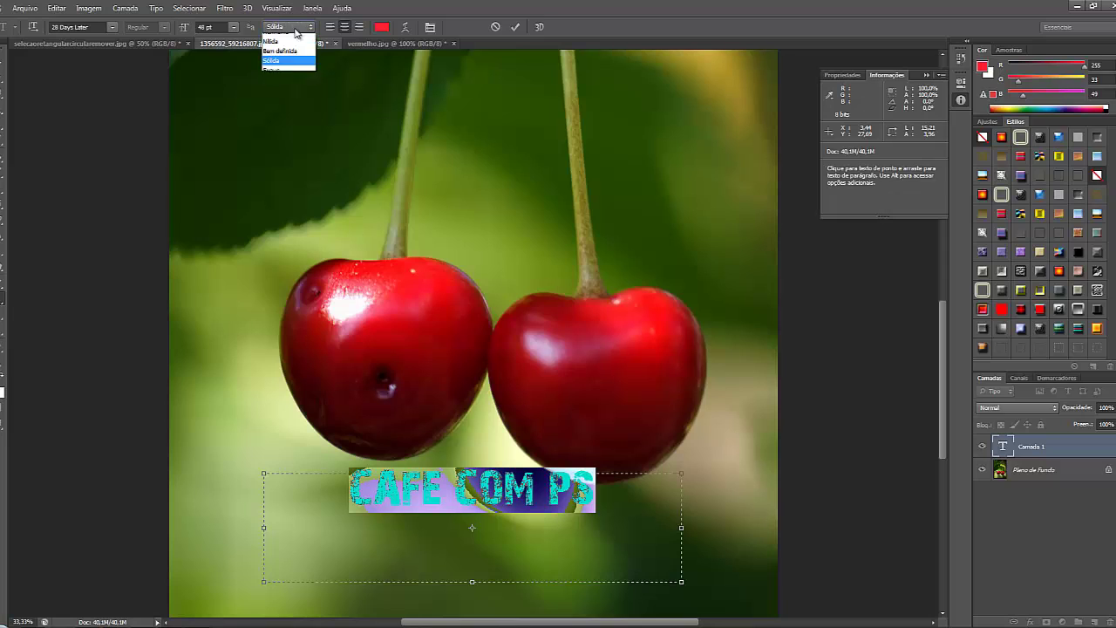
{"action": "left_click", "coordinate": [295, 81]}
{"action": "left_click_drag", "start_coordinate": [598, 504], "coordinate": [278, 283]}
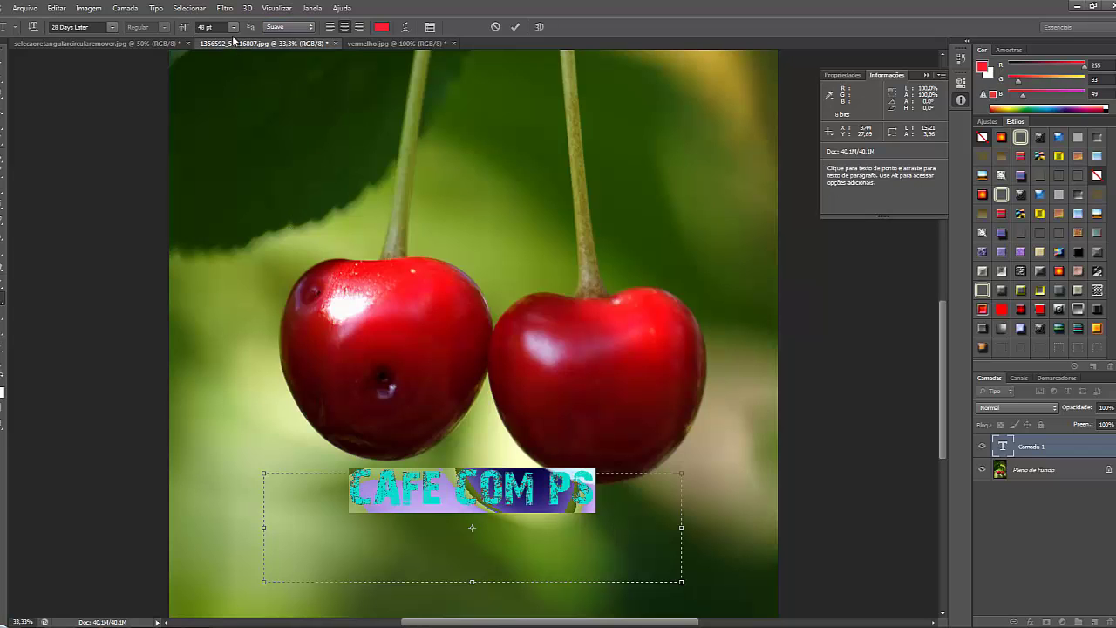
Browse the available fonts for the selected CAFE COM PS text
{"action": "left_click", "coordinate": [112, 28]}
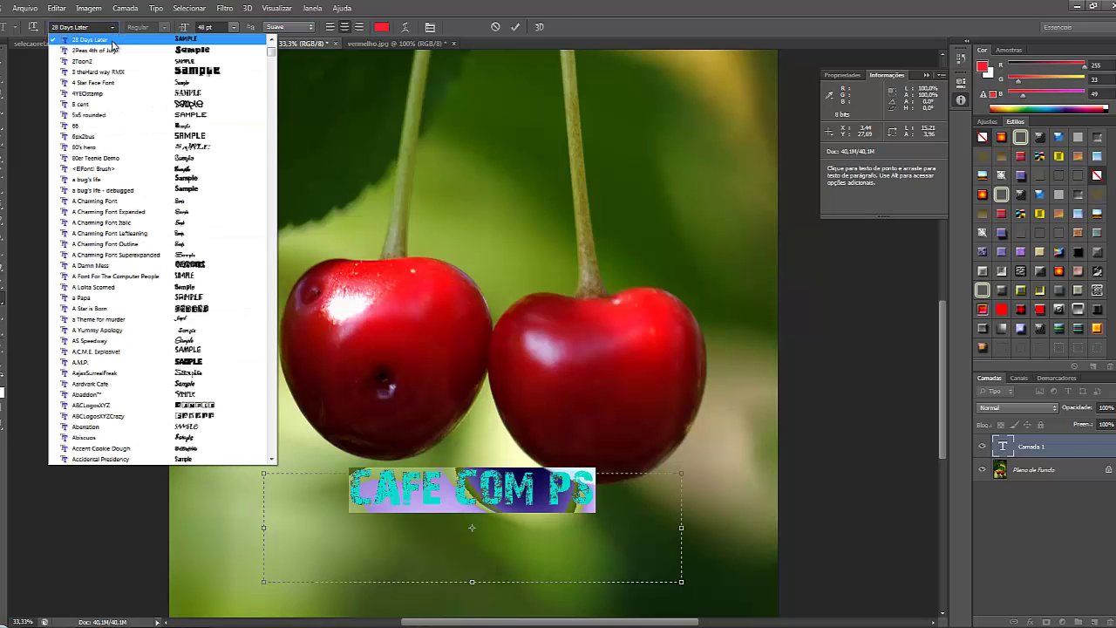
{"action": "scroll", "coordinate": [166, 241], "scroll_direction": "down", "scroll_amount": 11}
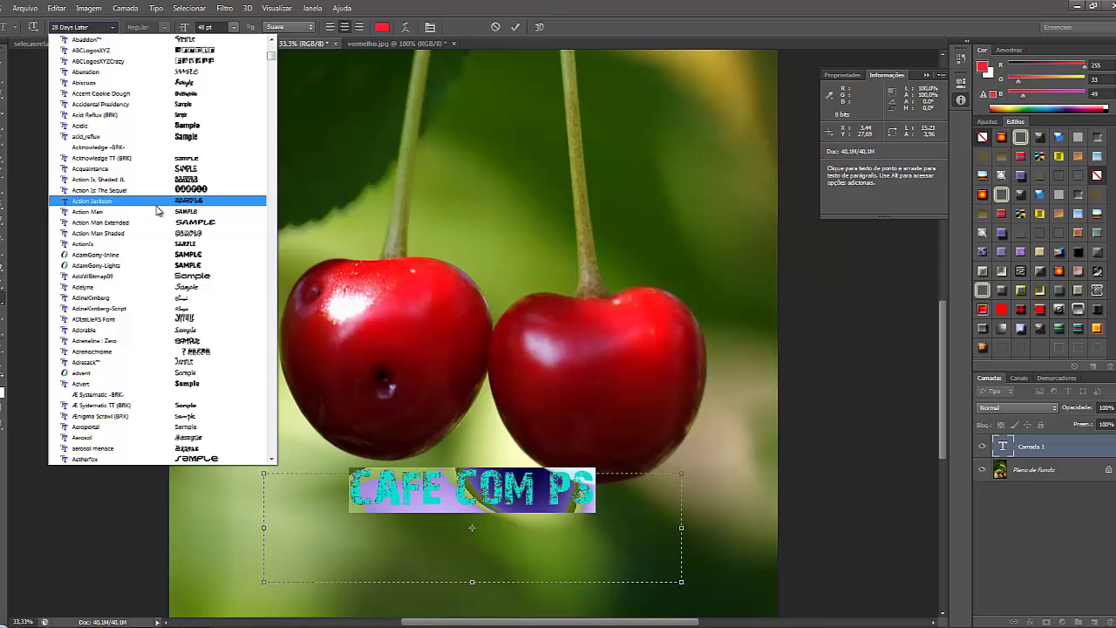
{"action": "left_click", "coordinate": [115, 29]}
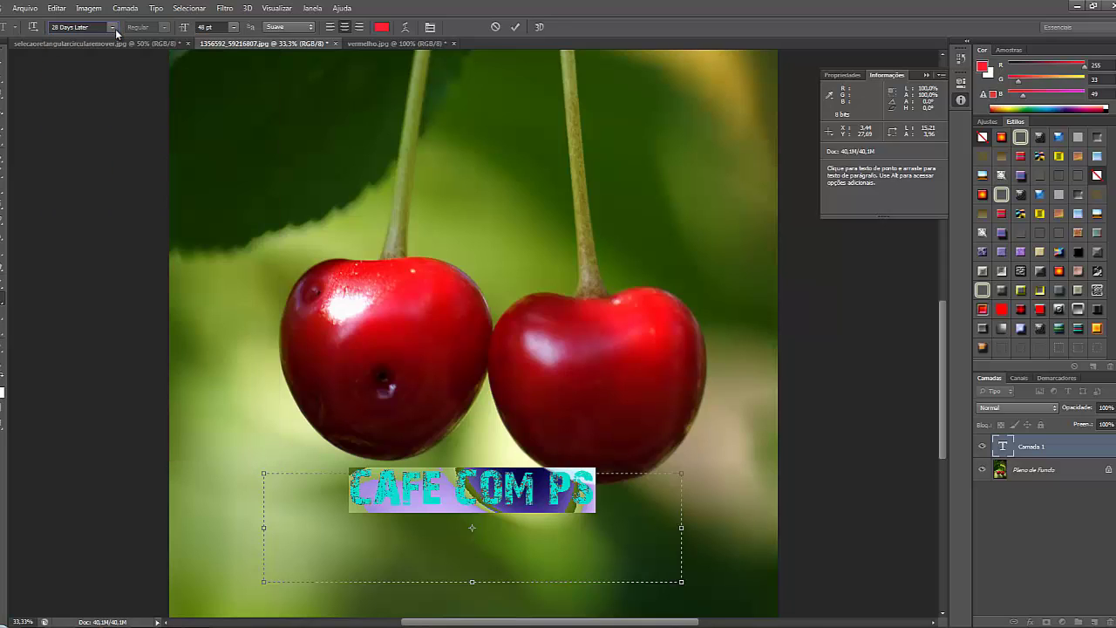
Hide the information panel (Informações) and display the character settings (Caractere)
{"action": "left_click", "coordinate": [960, 101]}
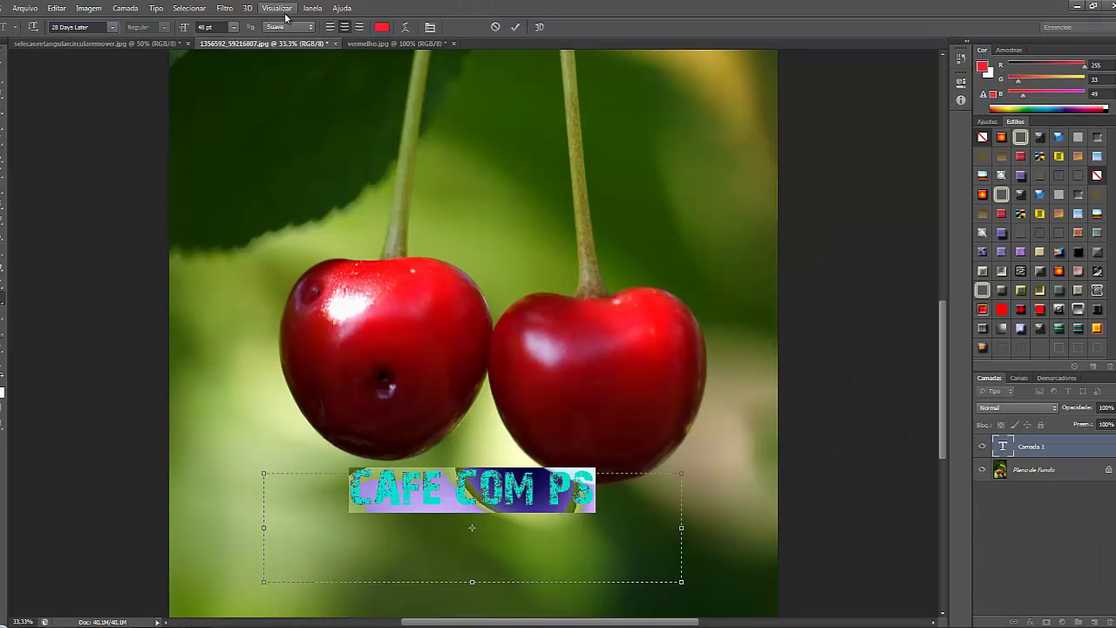
{"action": "left_click", "coordinate": [312, 8]}
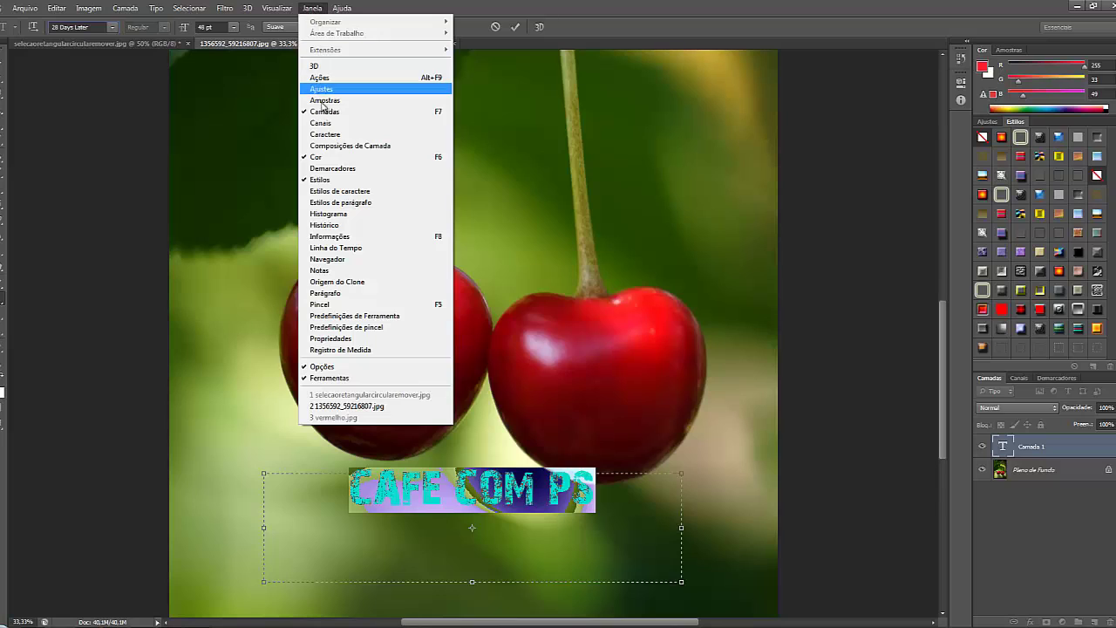
{"action": "left_click", "coordinate": [319, 137]}
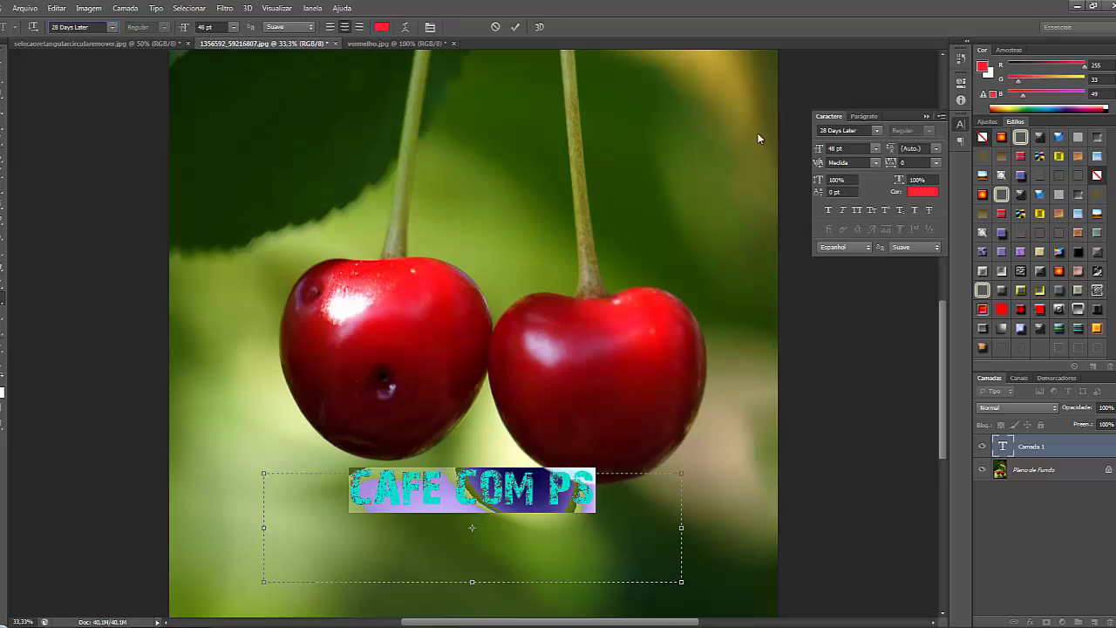
Add a second line reading CAFE COM PS beneath the first one in the text box
{"action": "left_click", "coordinate": [612, 516]}
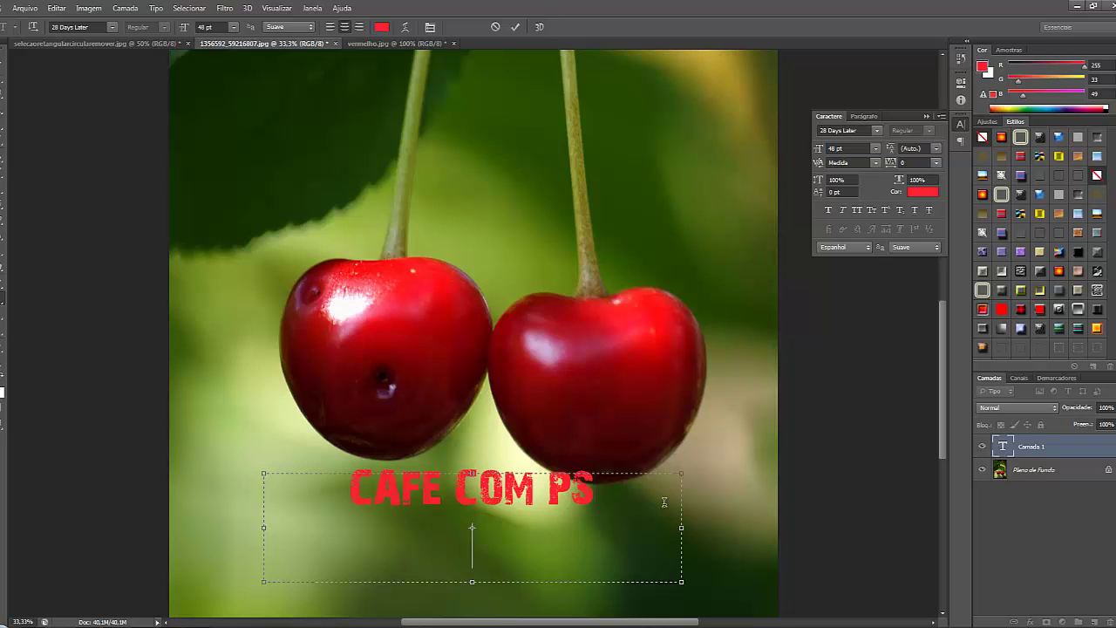
{"action": "type", "text": "CA     "}
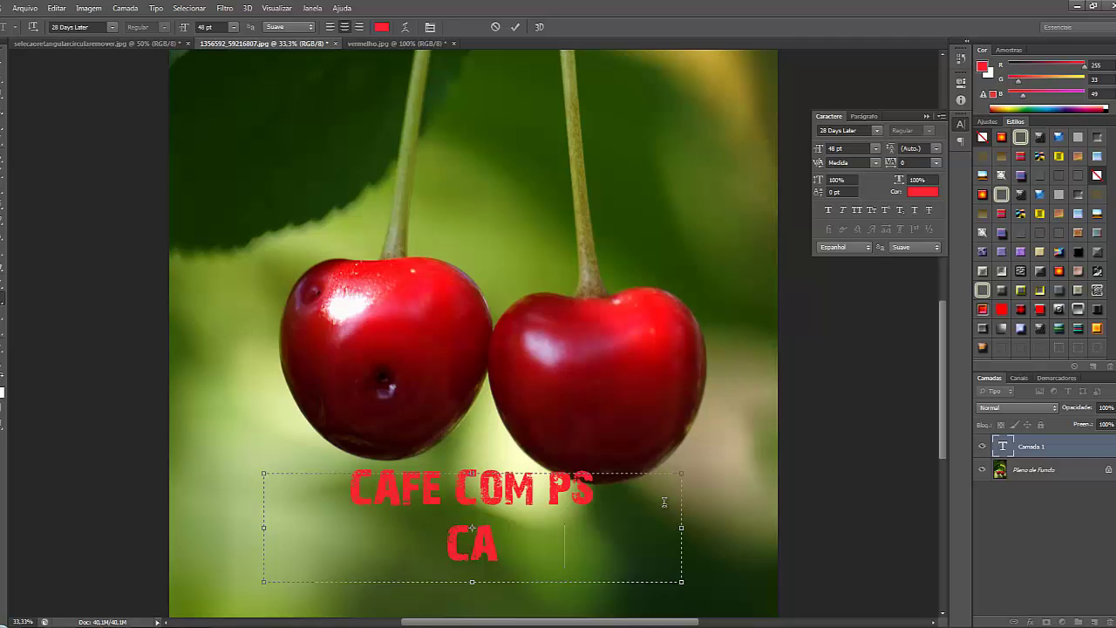
{"action": "type", "text": "FE COM PS"}
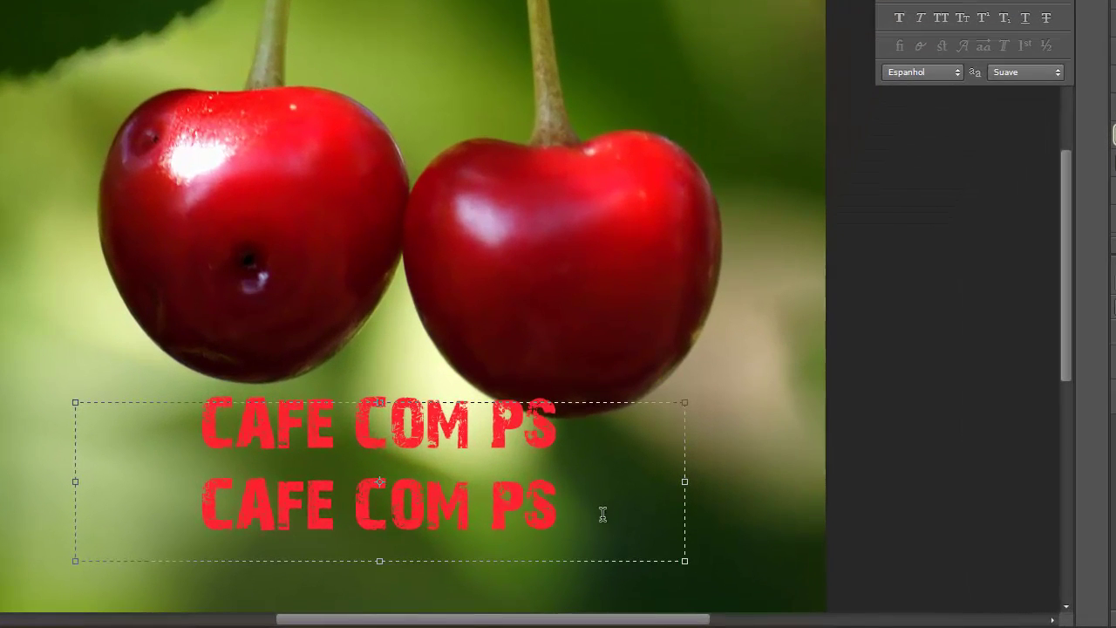
Select both lines of text, try a leading of 18 pt and set the leading to 30 pt
{"action": "key", "text": "ctrl+a"}
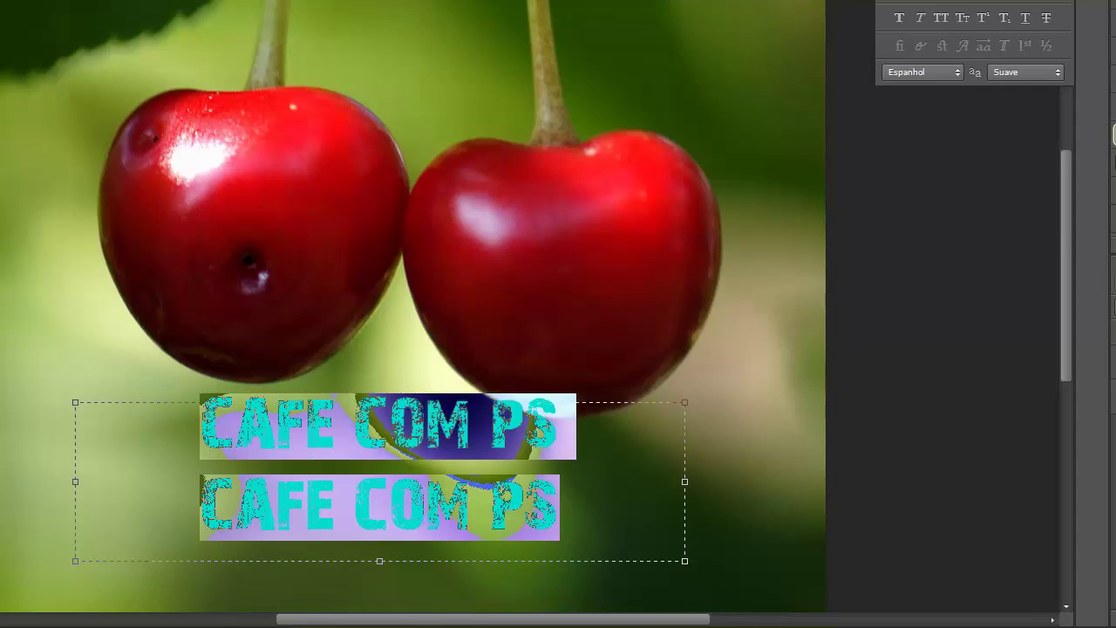
{"action": "left_click", "coordinate": [1059, 1]}
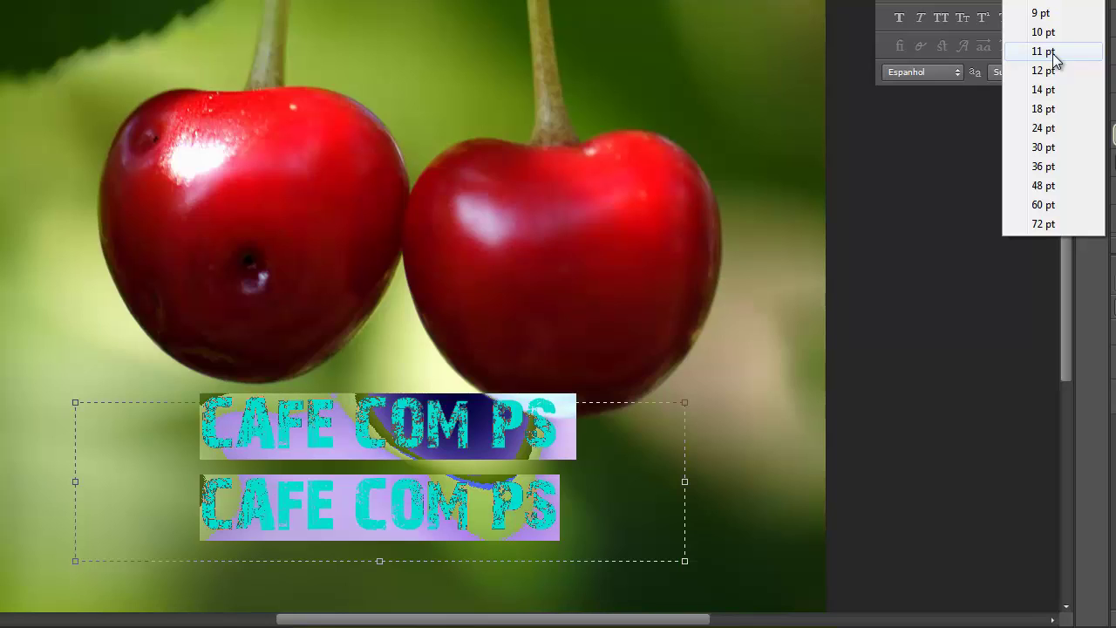
{"action": "left_click", "coordinate": [1048, 112]}
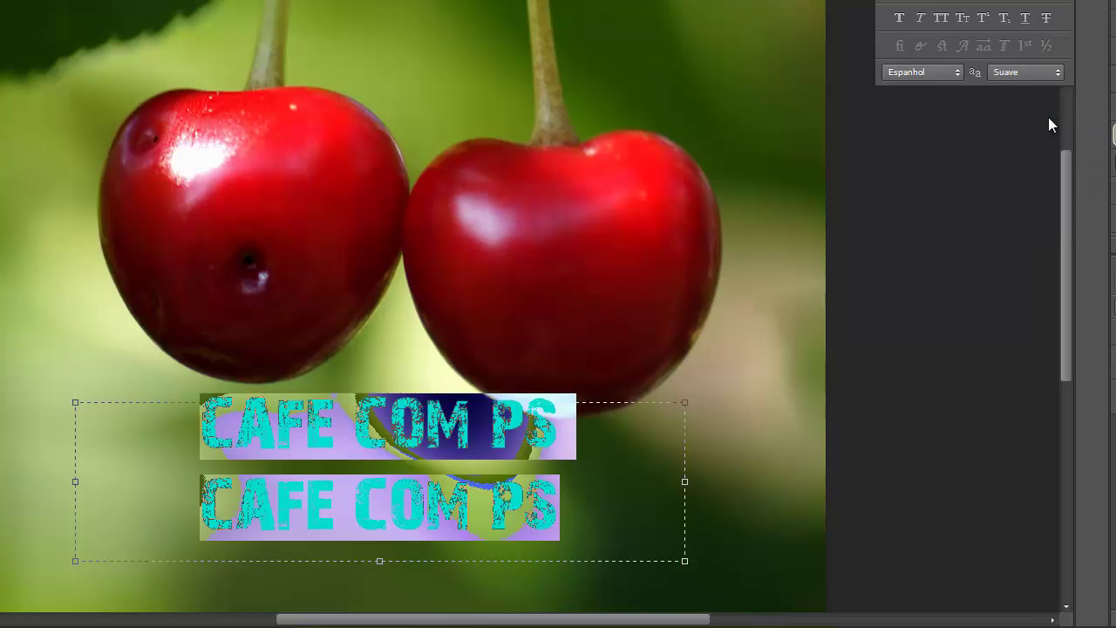
{"action": "left_click", "coordinate": [1043, 3]}
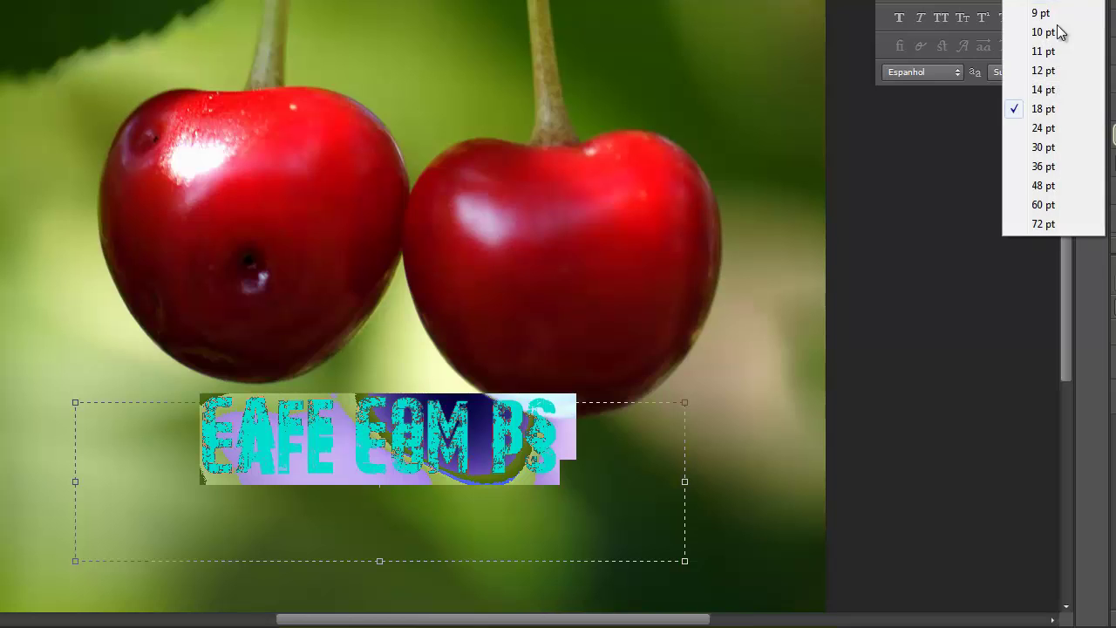
{"action": "left_click", "coordinate": [1044, 166]}
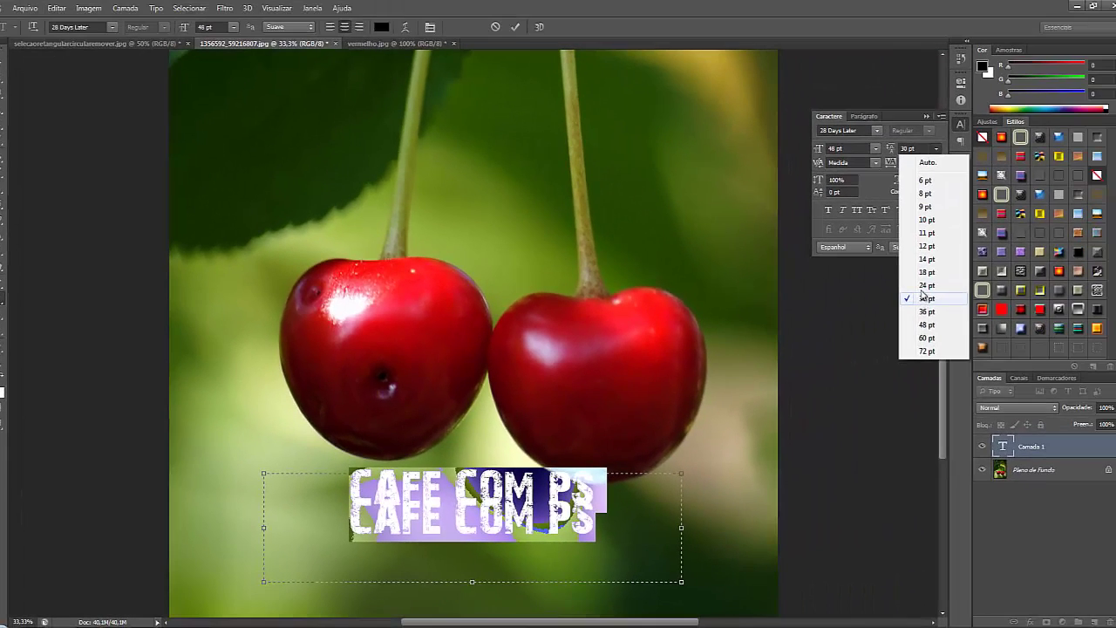
Try leadings of 24 pt and 60 pt on the two selected text lines and set the leading to 36 pt
{"action": "left_click", "coordinate": [923, 286]}
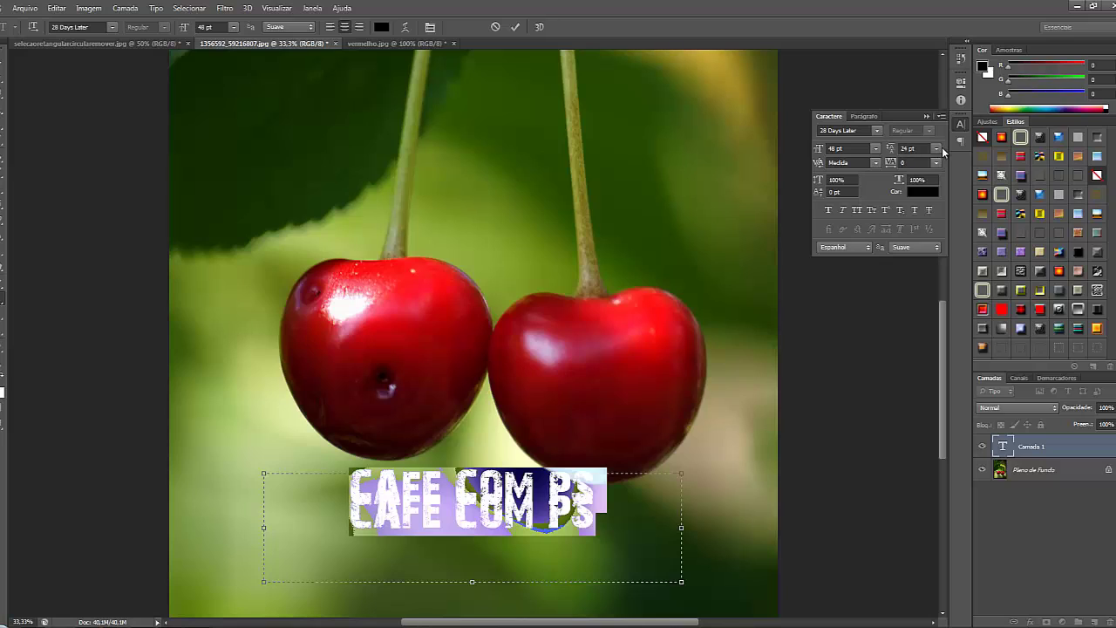
{"action": "left_click", "coordinate": [936, 151]}
{"action": "left_click", "coordinate": [919, 344]}
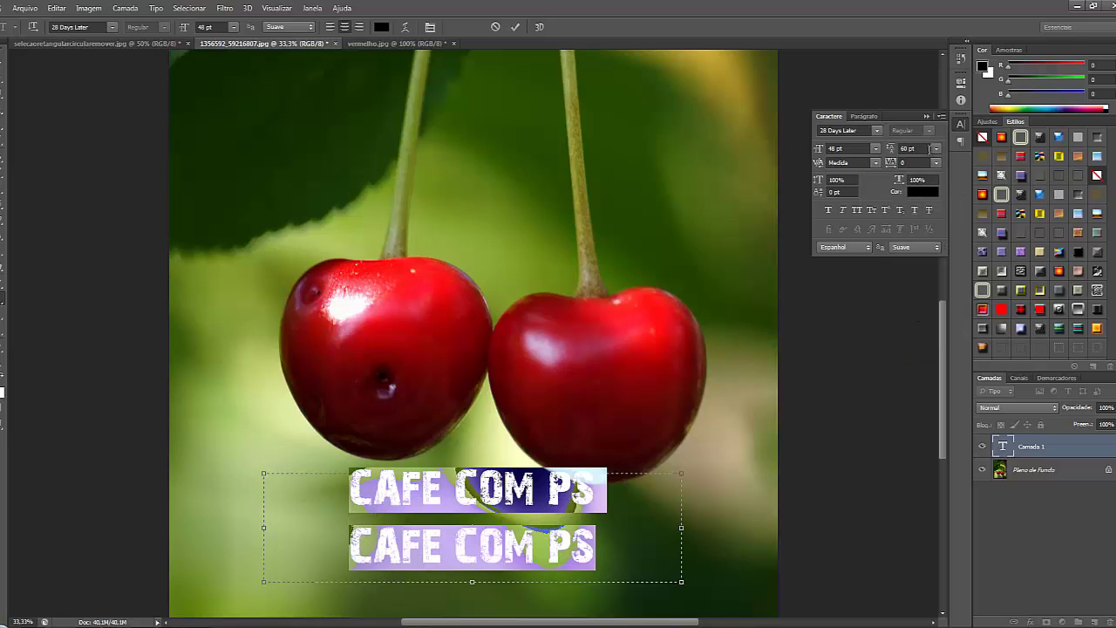
{"action": "left_click", "coordinate": [935, 149]}
{"action": "left_click", "coordinate": [915, 313]}
{"action": "left_click", "coordinate": [875, 150]}
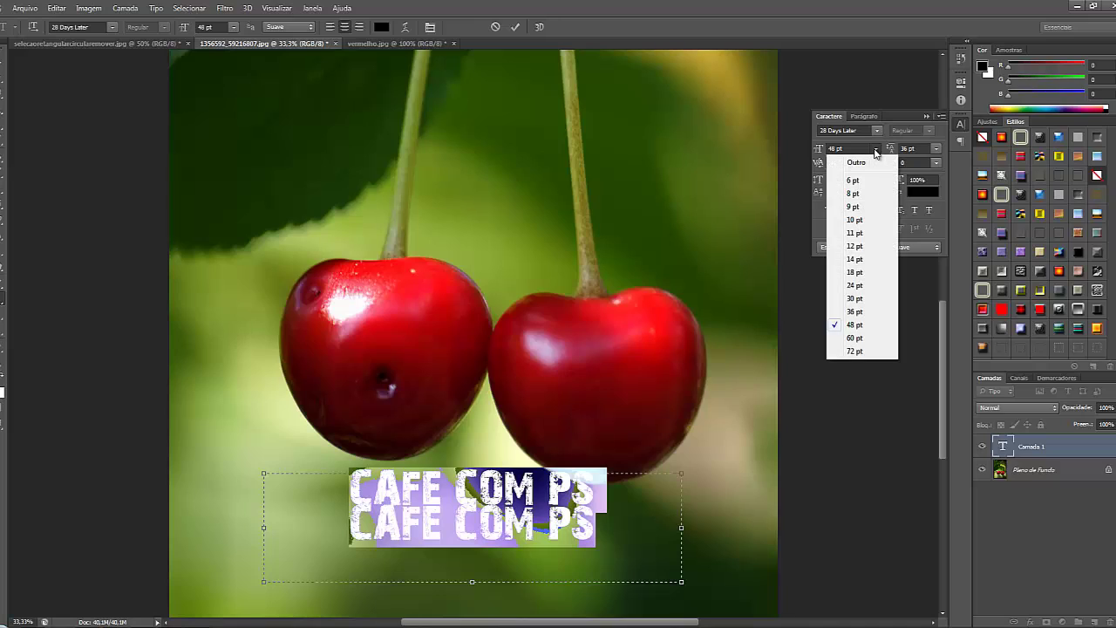
{"action": "left_click", "coordinate": [875, 151]}
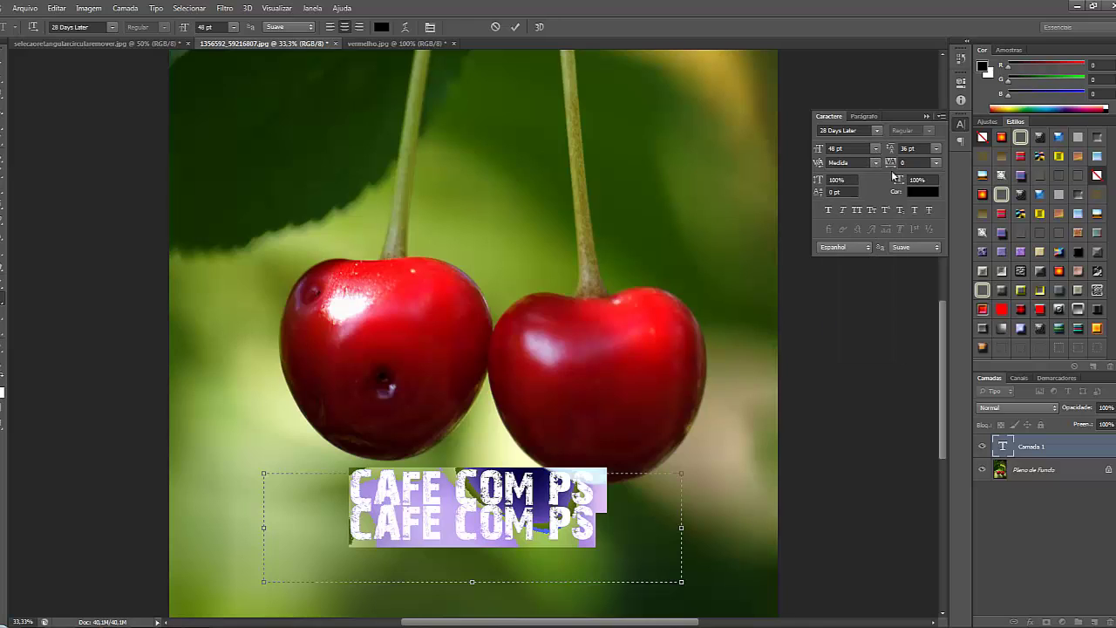
Try a tracking of -100 on the selected text, return it to 0 and view the kerning options
{"action": "left_click", "coordinate": [938, 164]}
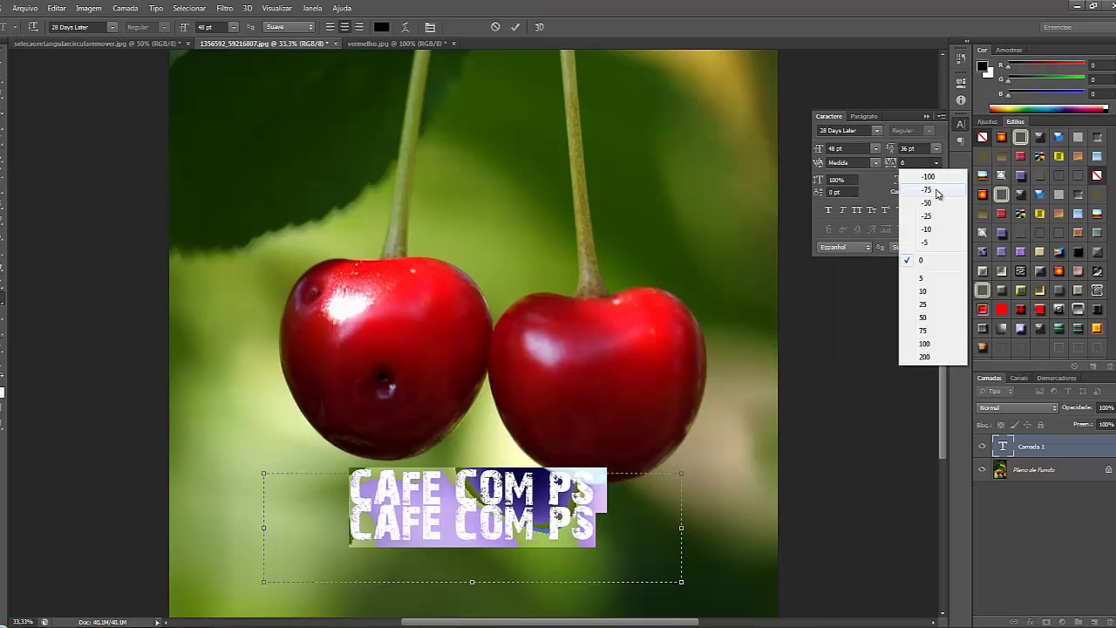
{"action": "left_click", "coordinate": [927, 177]}
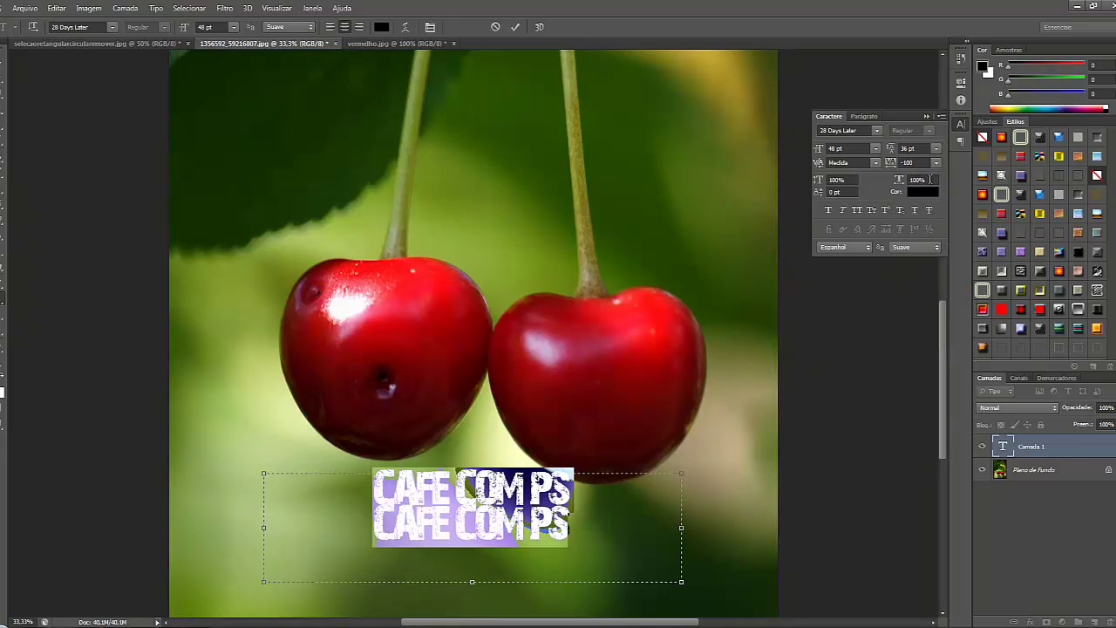
{"action": "left_click", "coordinate": [938, 163]}
{"action": "left_click", "coordinate": [940, 261]}
{"action": "left_click", "coordinate": [875, 163]}
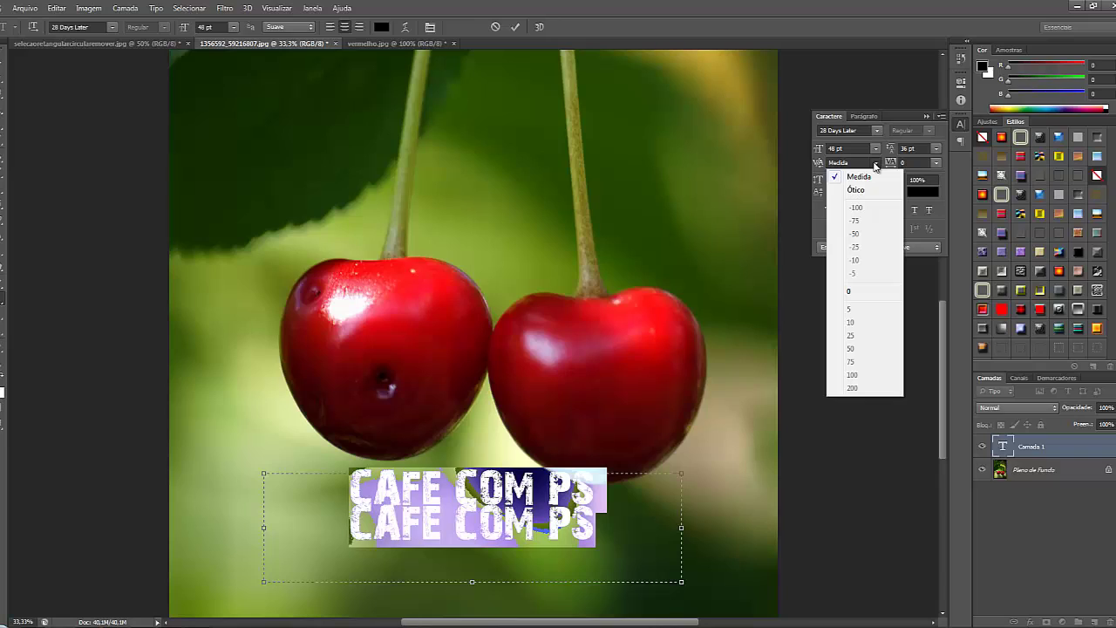
{"action": "left_click", "coordinate": [876, 165]}
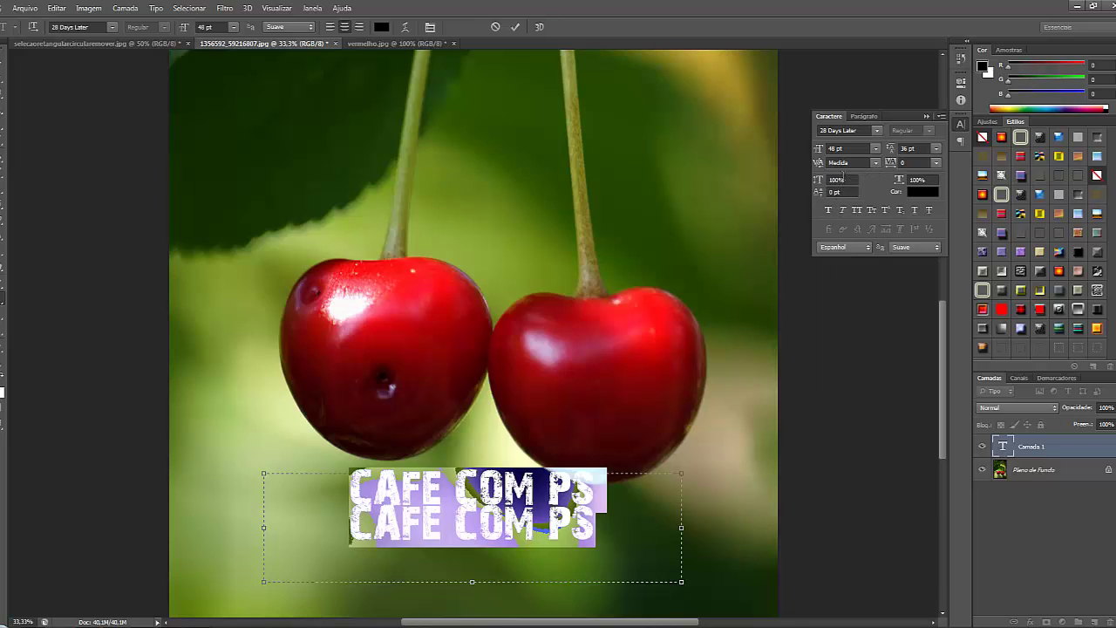
Try vertical scales of 80% and 150% on the selected text and return the vertical scale to 100%
{"action": "left_click", "coordinate": [842, 178]}
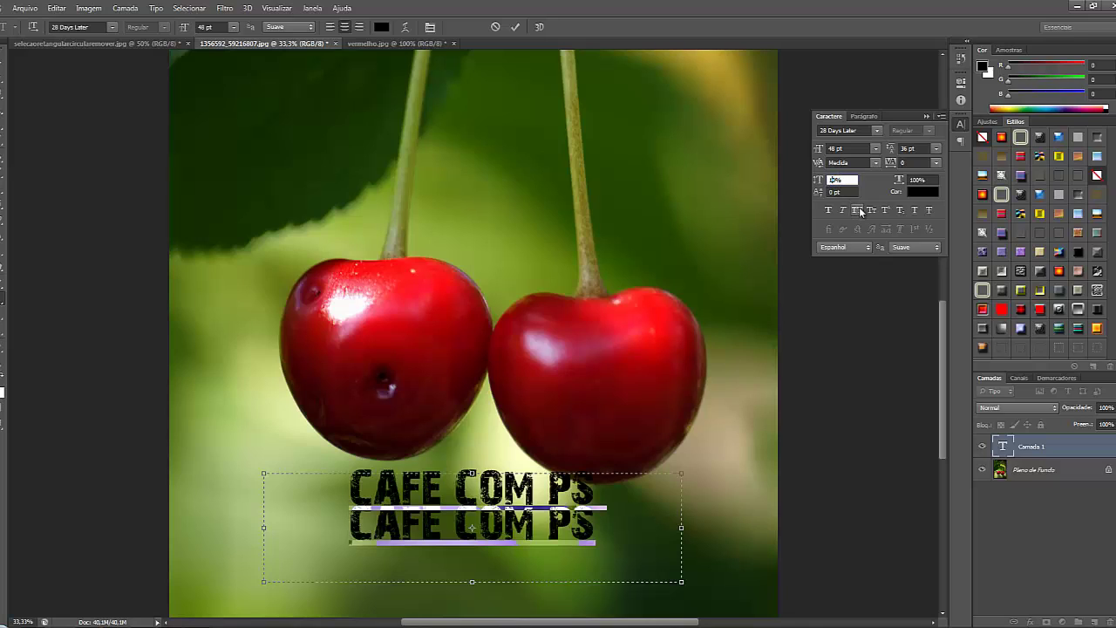
{"action": "type", "text": "0"}
{"action": "key", "text": "Return"}
{"action": "type", "text": "80"}
{"action": "key", "text": "Return"}
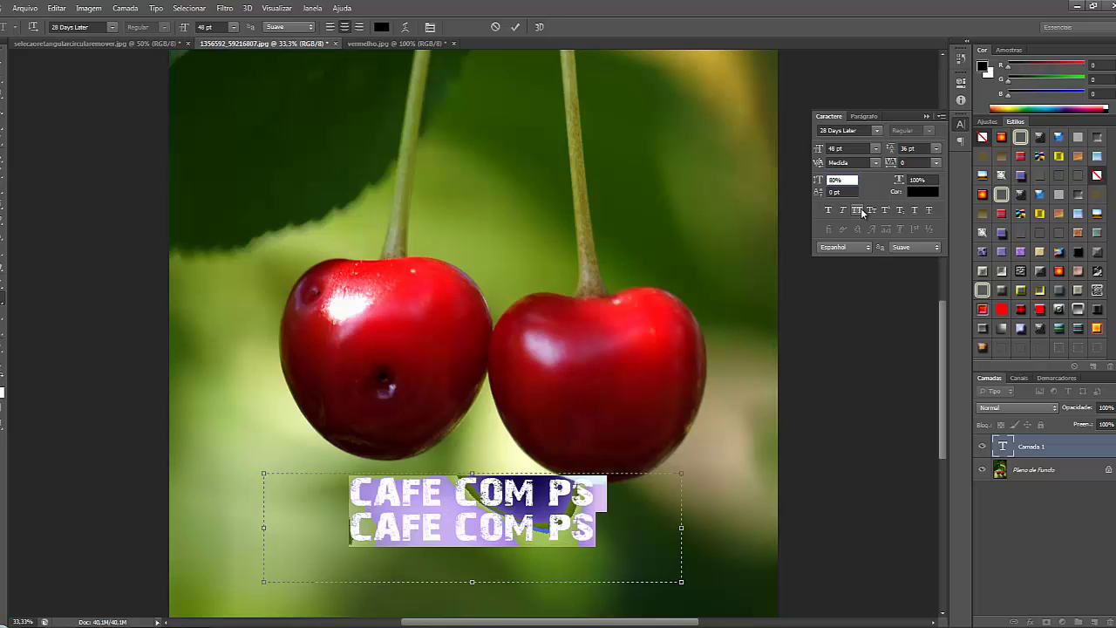
{"action": "key", "text": "BackSpace"}
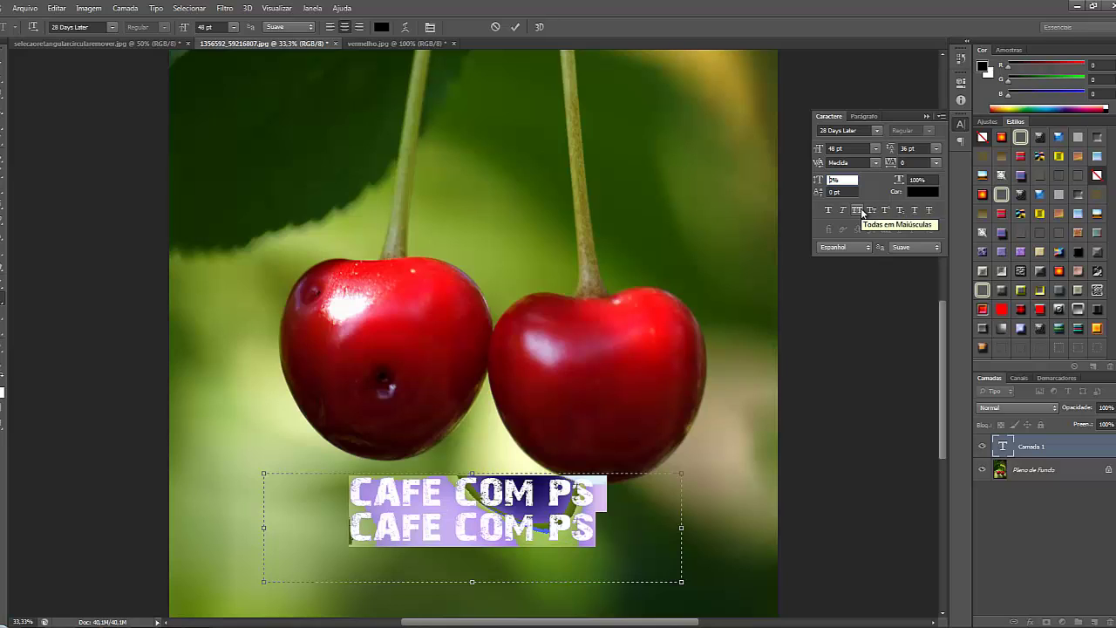
{"action": "type", "text": "150"}
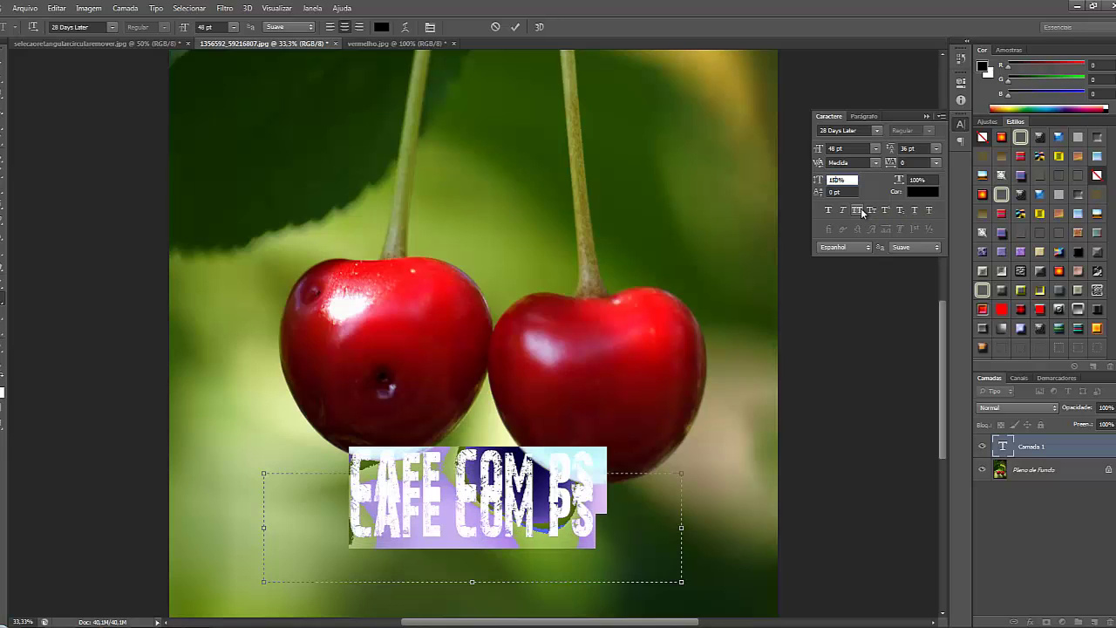
{"action": "key", "text": "BackSpace"}
{"action": "key", "text": "BackSpace"}
{"action": "type", "text": "00"}
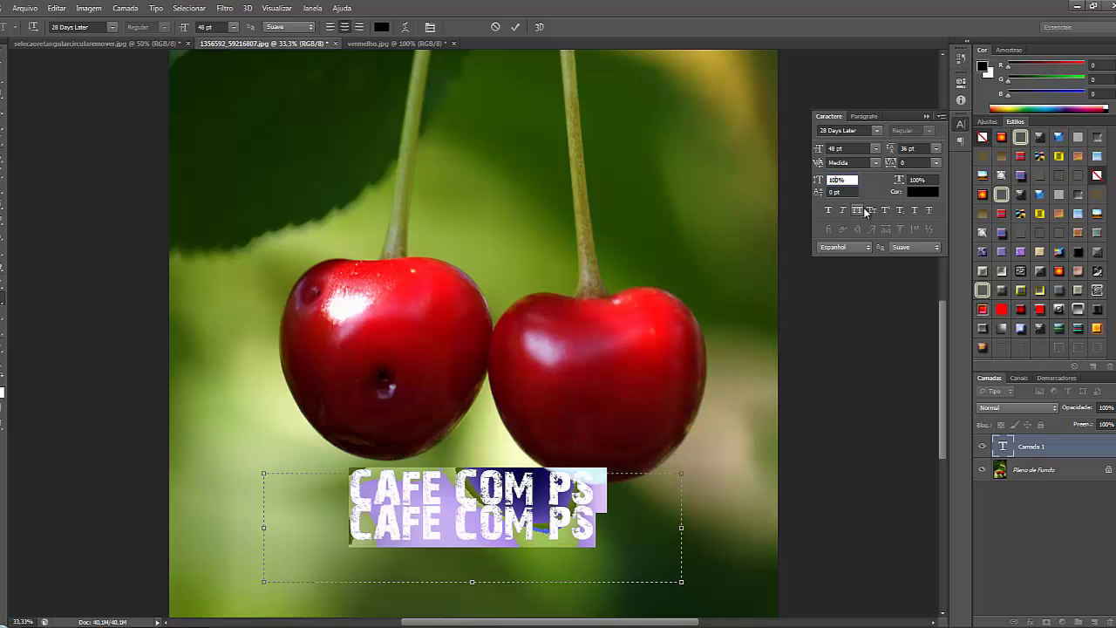
{"action": "double_click", "coordinate": [837, 179]}
Try horizontal scales of 120% and 50% on the selected text and return the horizontal scale to 100%
{"action": "double_click", "coordinate": [918, 179]}
{"action": "double_click", "coordinate": [917, 179]}
{"action": "type", "text": "120"}
{"action": "key", "text": "Return"}
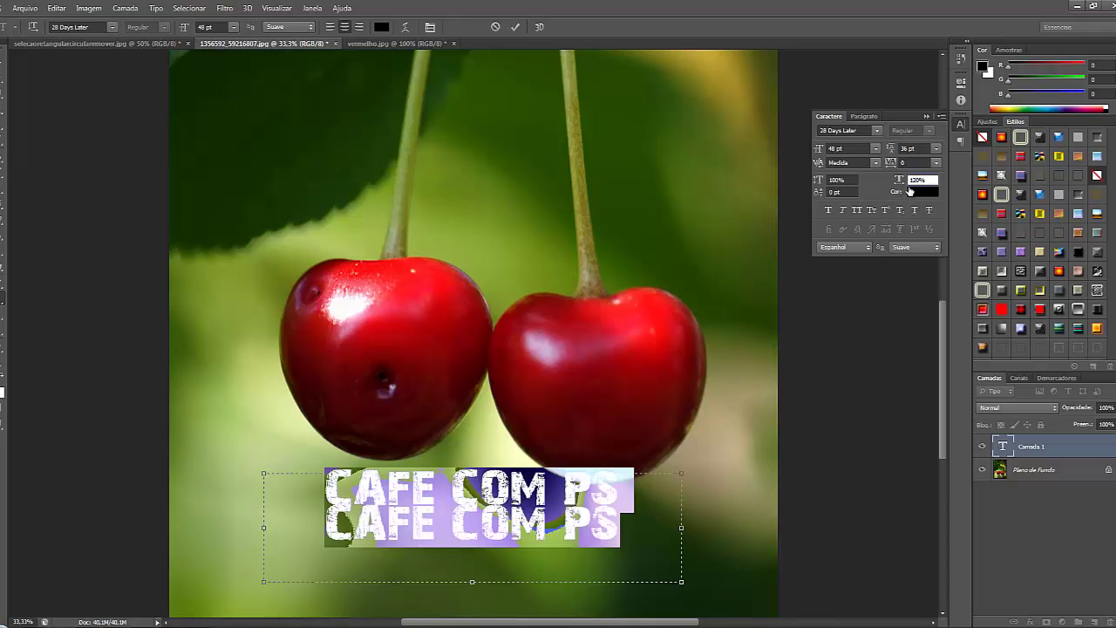
{"action": "key", "text": "BackSpace"}
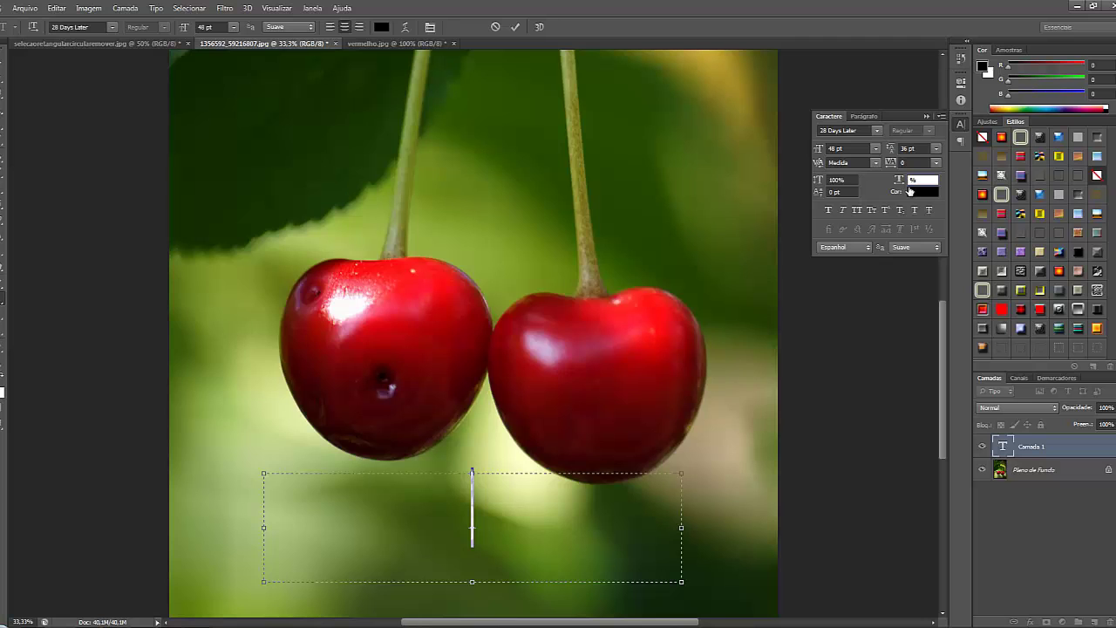
{"action": "type", "text": "50"}
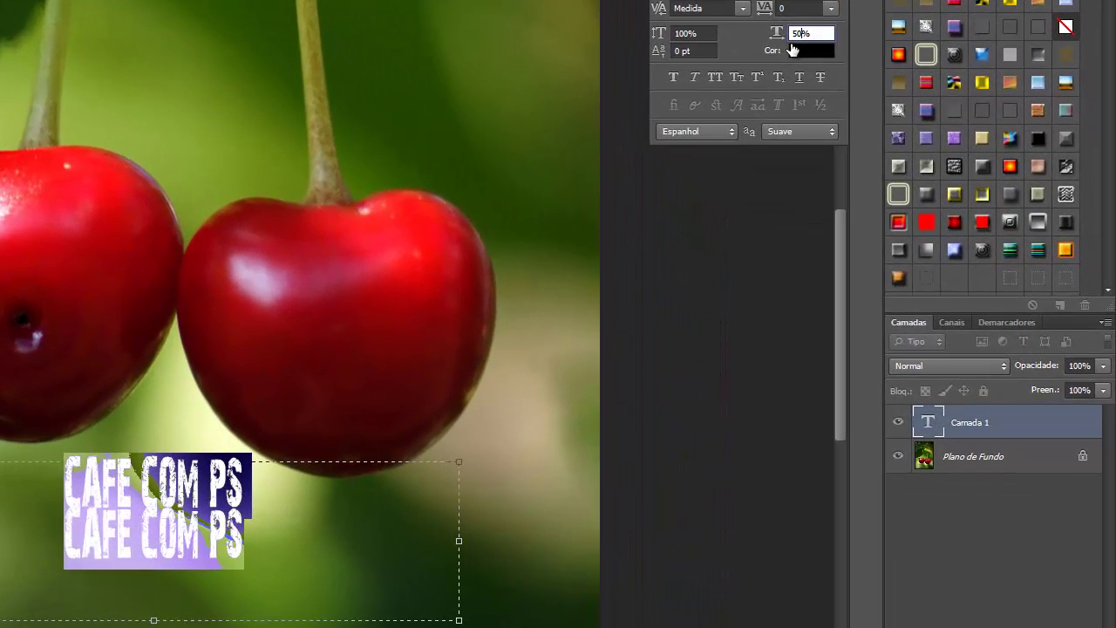
{"action": "key", "text": "BackSpace"}
{"action": "type", "text": "100"}
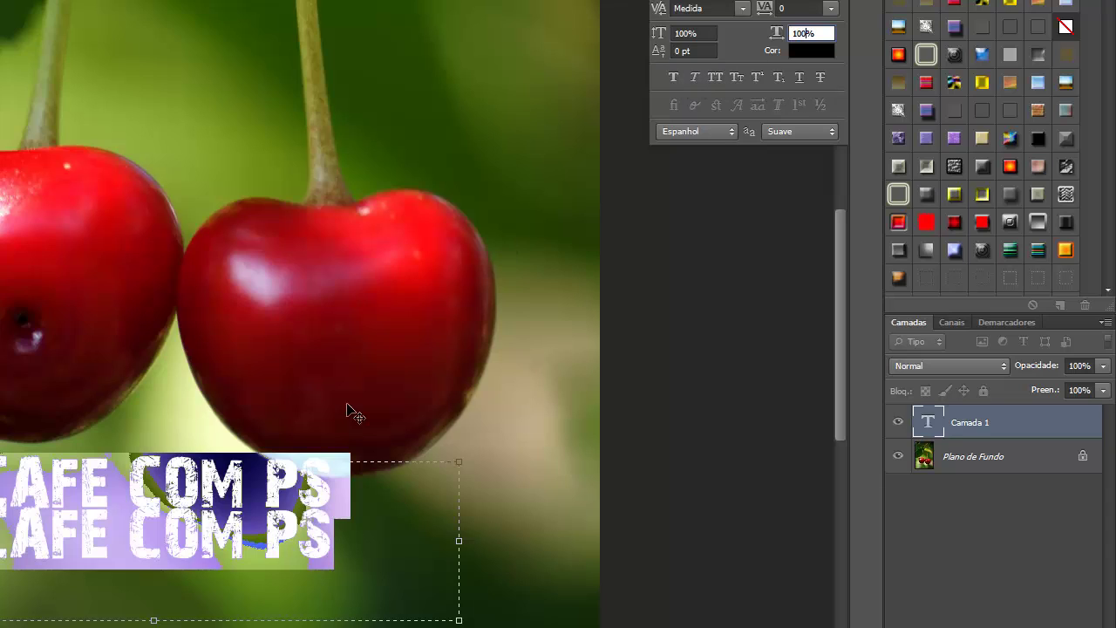
Try strikethrough on the text, replace it with underline, and switch subscript on and off again
{"action": "left_click", "coordinate": [820, 78]}
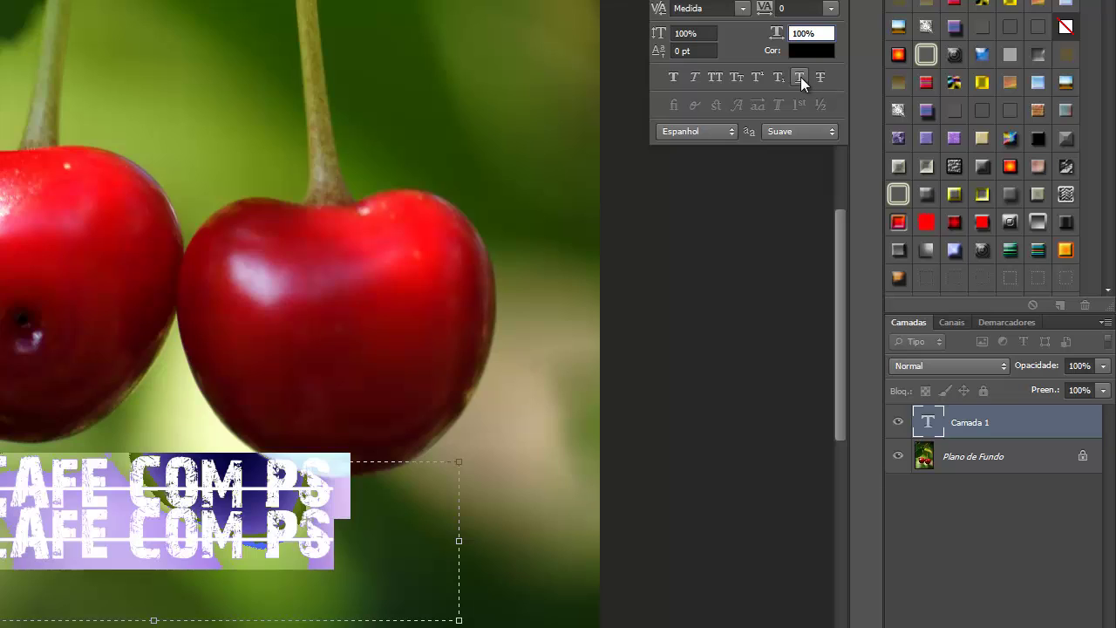
{"action": "left_click", "coordinate": [800, 77]}
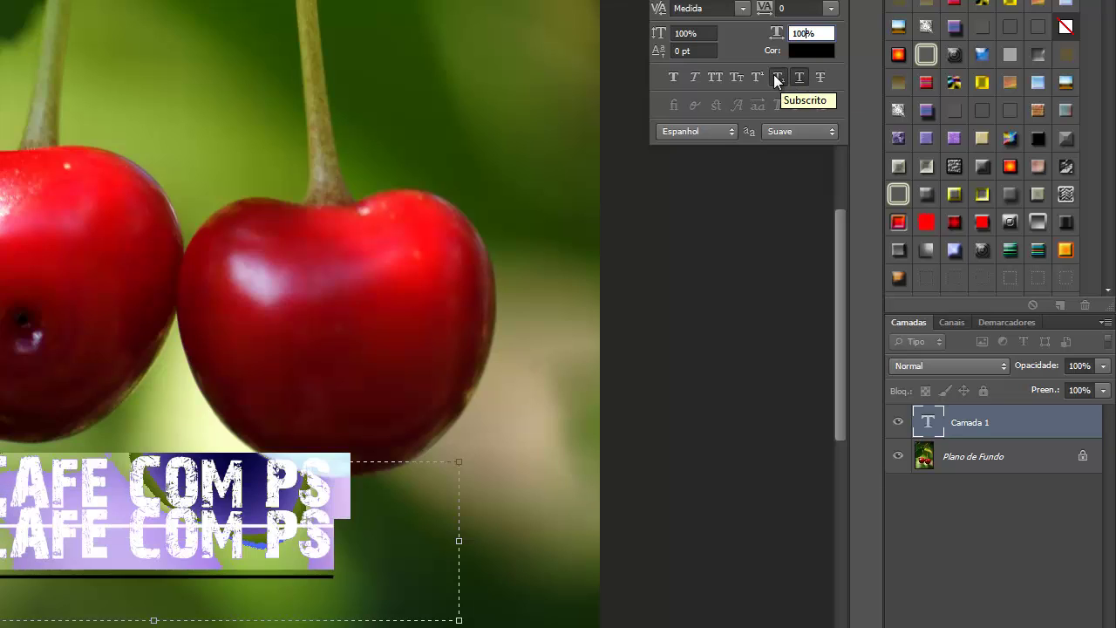
{"action": "left_click", "coordinate": [774, 77]}
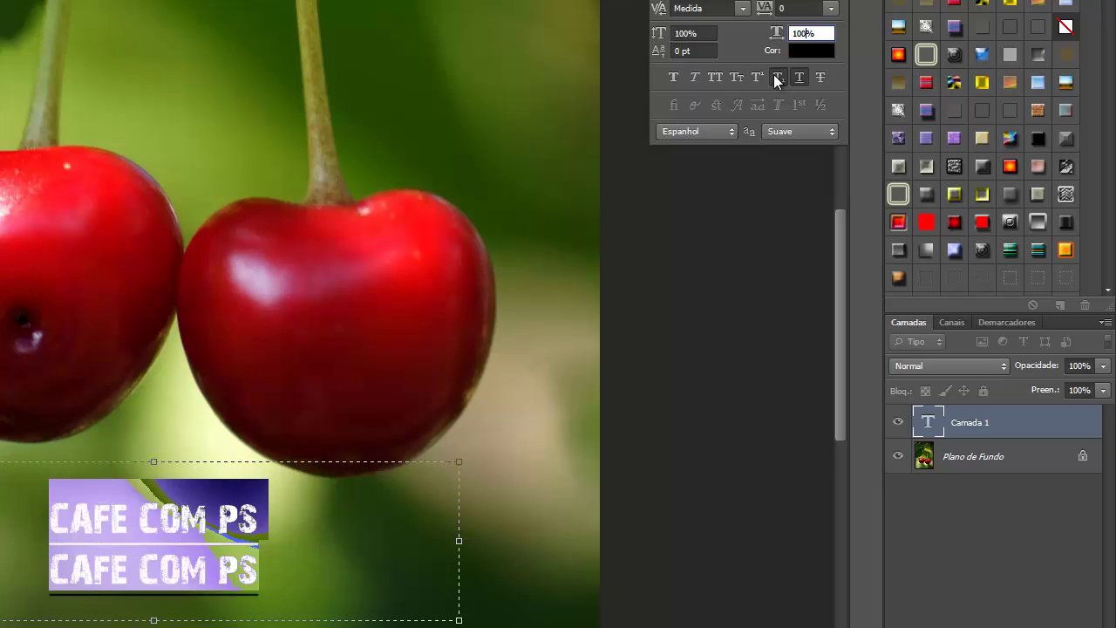
{"action": "left_click", "coordinate": [775, 76]}
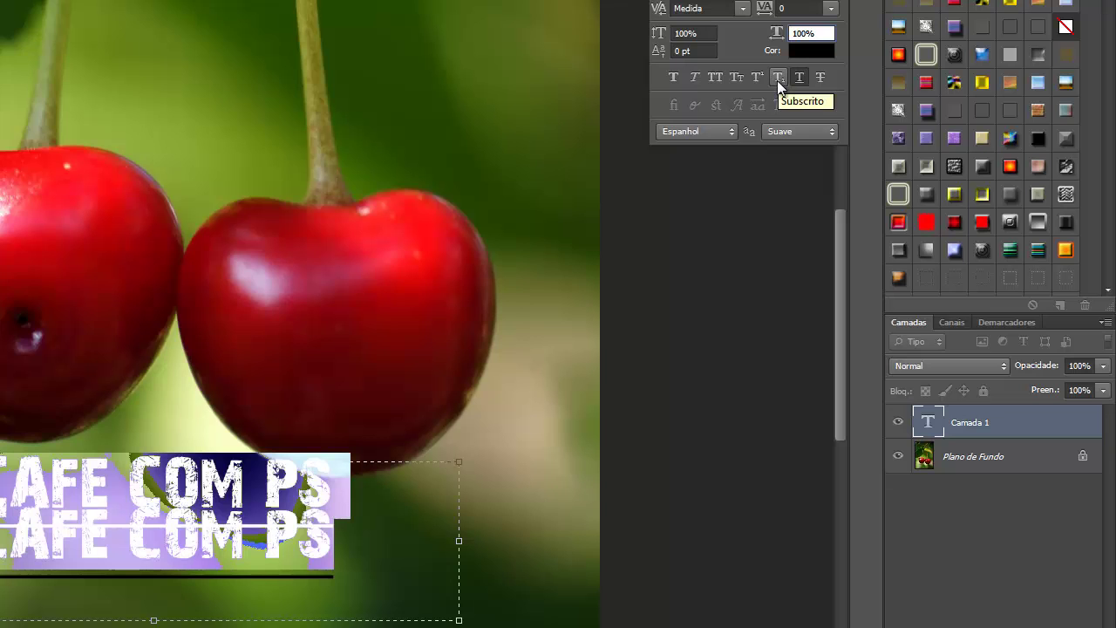
Select both lines of text, change their font to Arial and remove the underline
{"action": "left_click", "coordinate": [369, 538]}
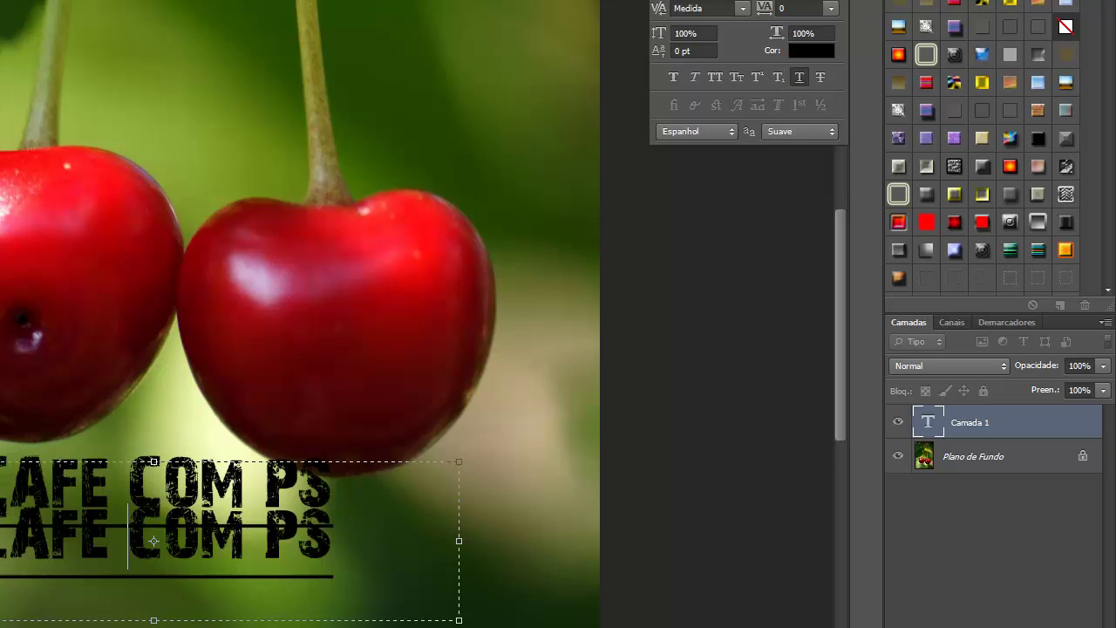
{"action": "key", "text": "ctrl+a"}
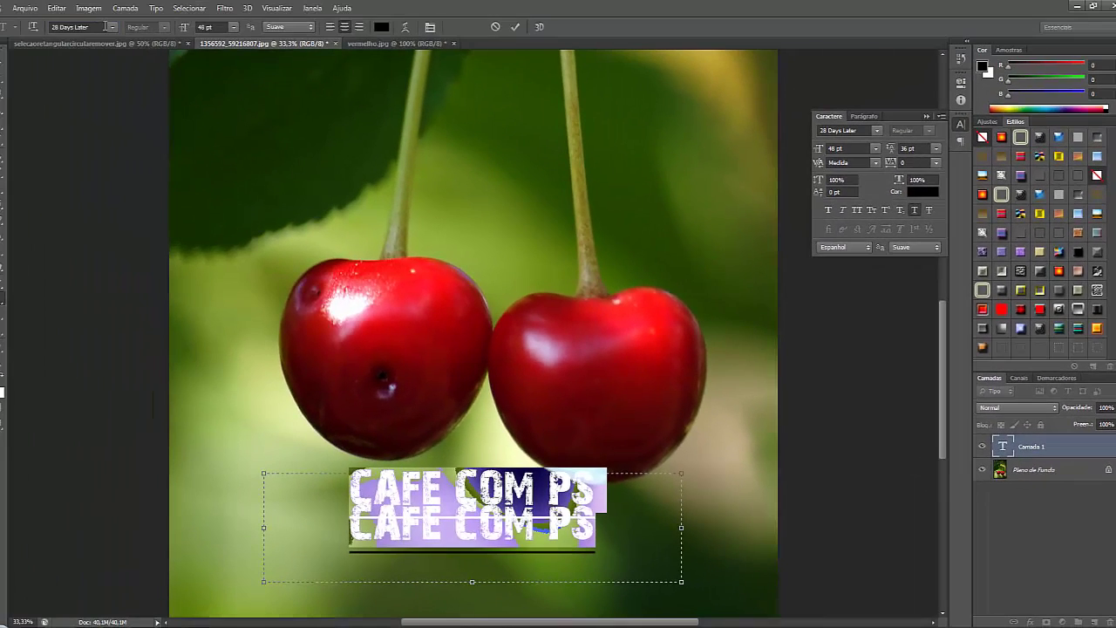
{"action": "left_click", "coordinate": [101, 28]}
{"action": "type", "text": "archierotck"}
{"action": "left_click", "coordinate": [112, 29]}
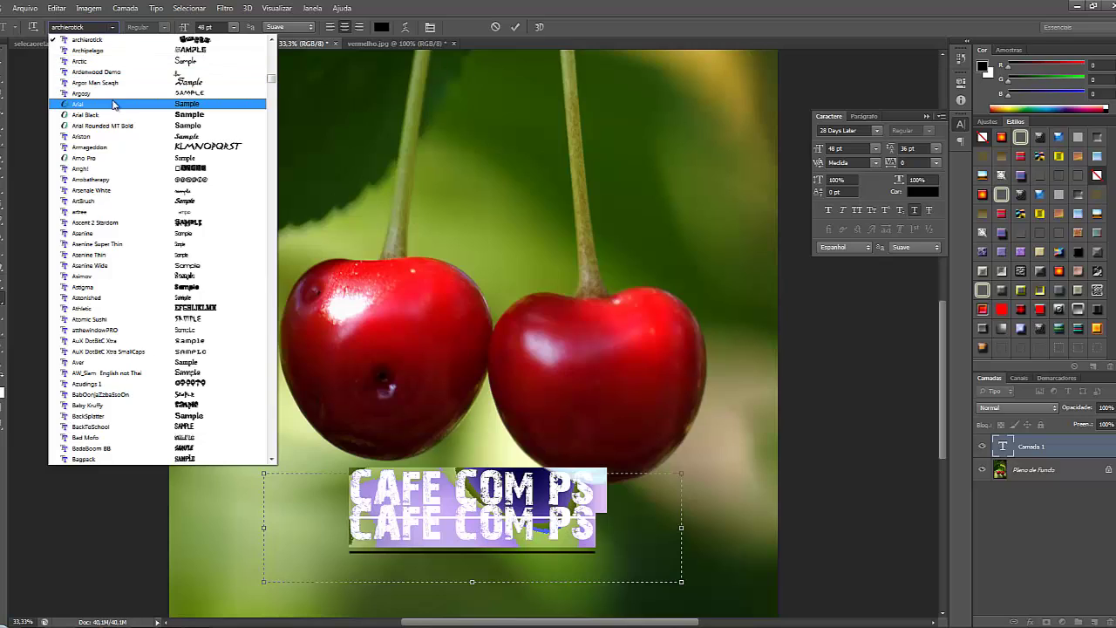
{"action": "key", "text": "Escape"}
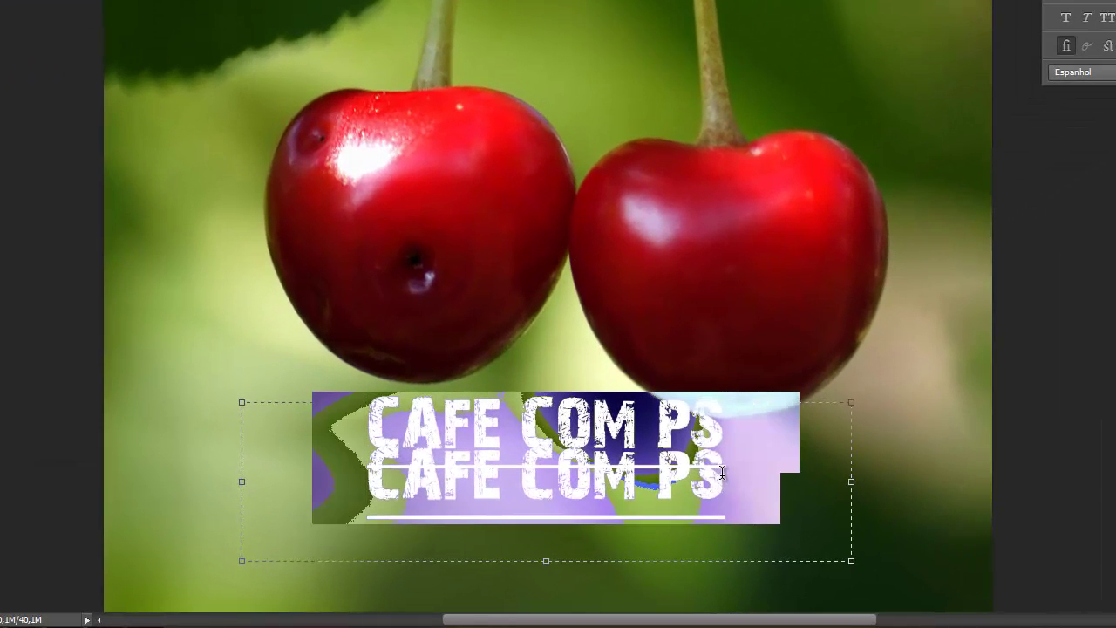
{"action": "left_click", "coordinate": [721, 473]}
{"action": "left_click_drag", "start_coordinate": [789, 488], "coordinate": [57, 387]}
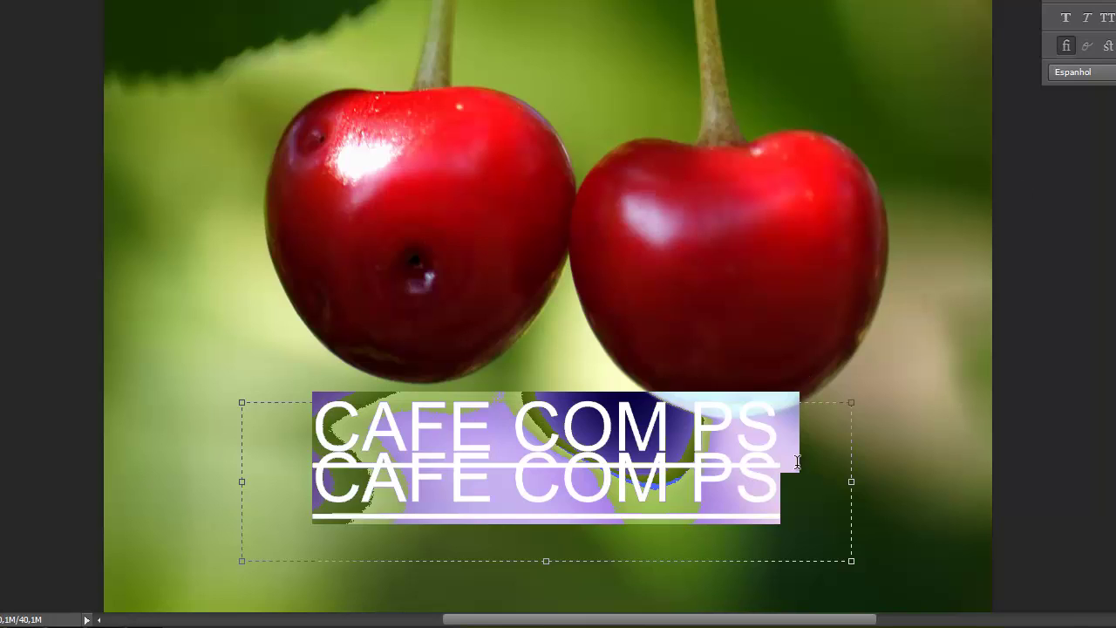
Add a 1 directly after PS at the end of the second text line
{"action": "left_click", "coordinate": [796, 478]}
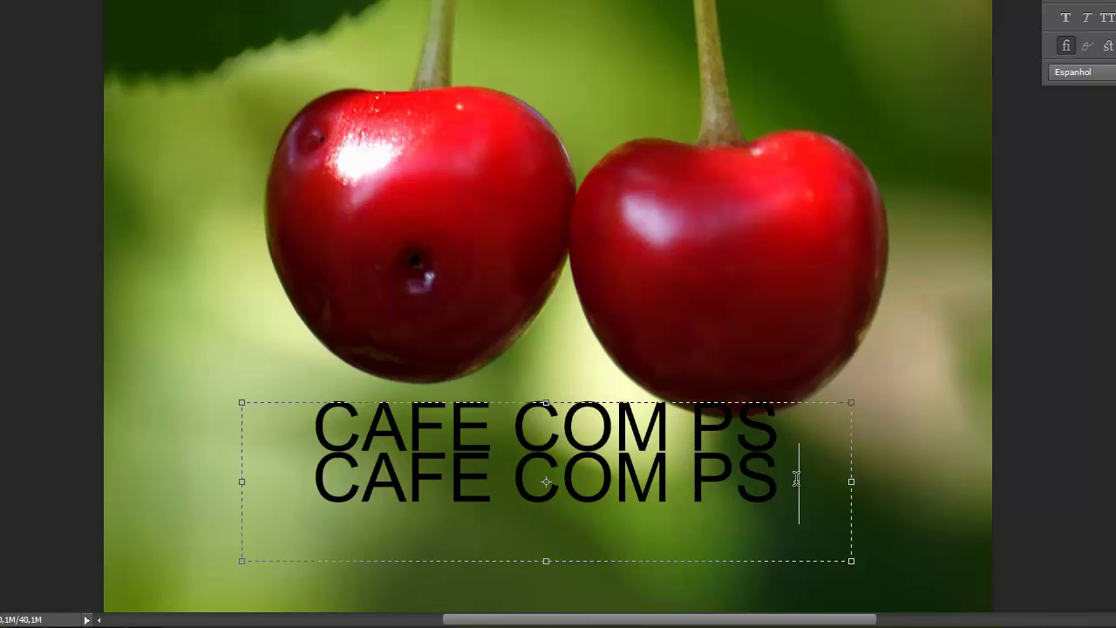
{"action": "key", "text": "BackSpace"}
{"action": "type", "text": "1"}
Select PS1 in the second line and try the subscript, superscript and capitals formatting on it
{"action": "left_click_drag", "start_coordinate": [687, 482], "coordinate": [804, 500]}
{"action": "left_click", "coordinate": [804, 500], "text": "shift"}
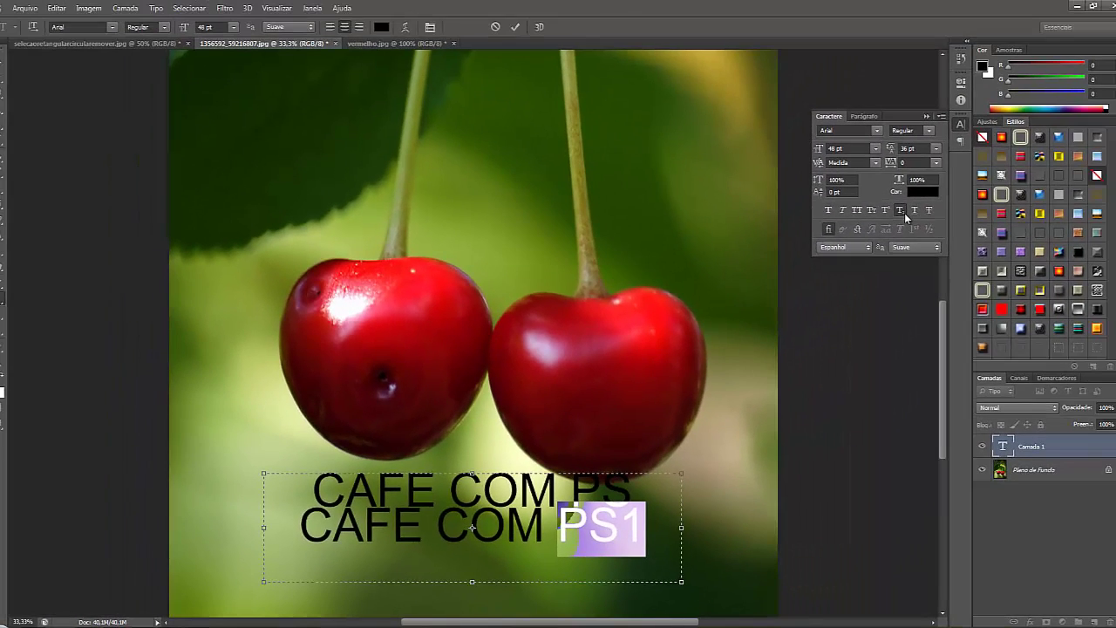
{"action": "left_click", "coordinate": [903, 212]}
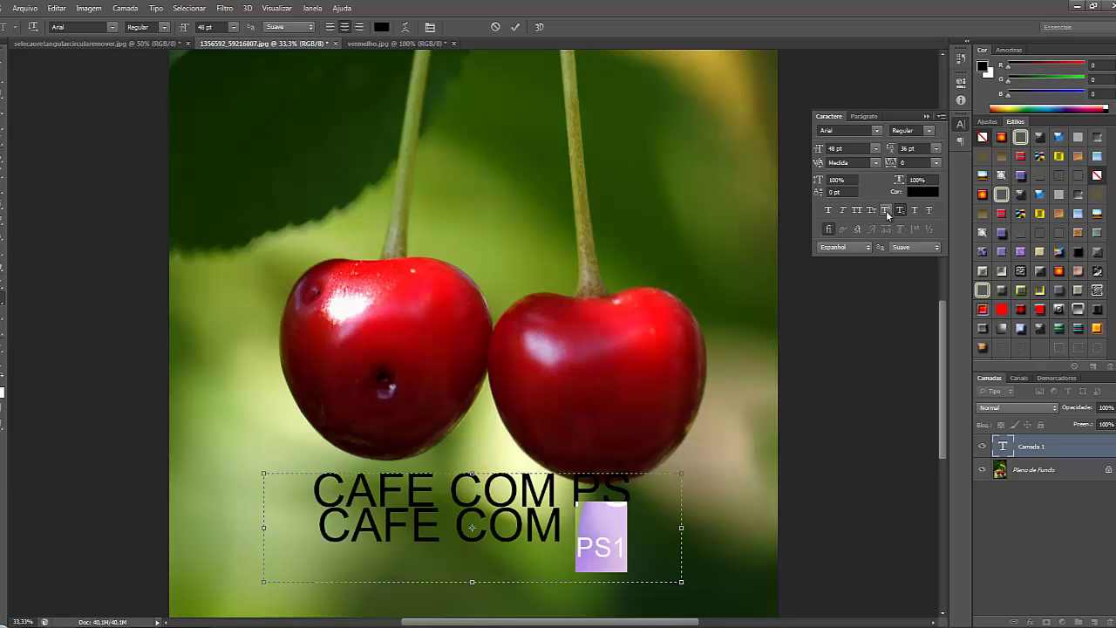
{"action": "left_click", "coordinate": [885, 211]}
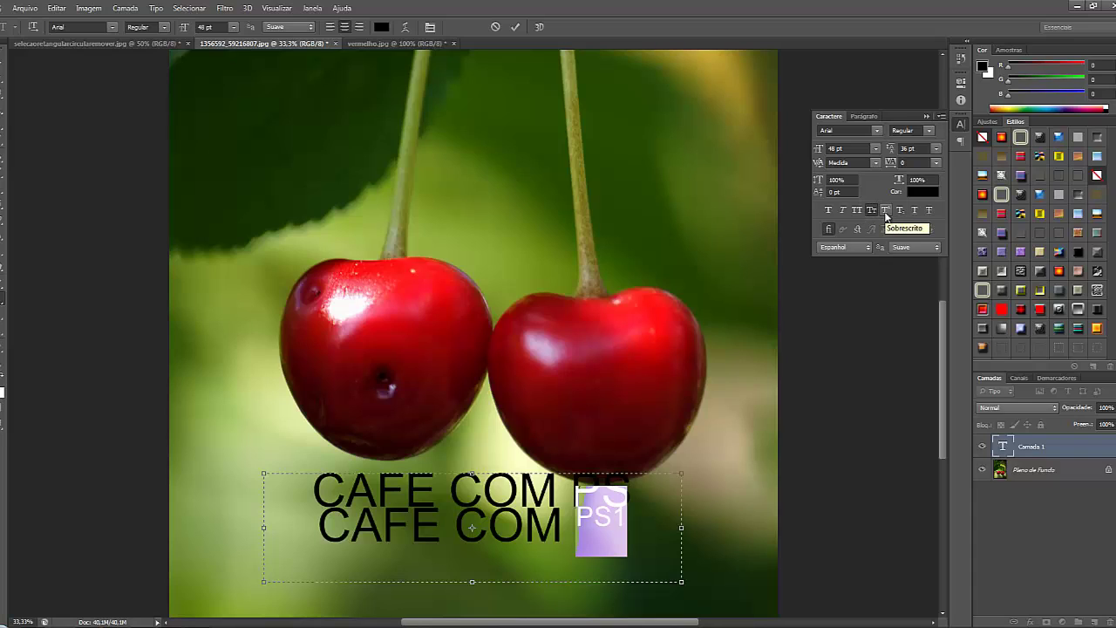
{"action": "left_click", "coordinate": [886, 213]}
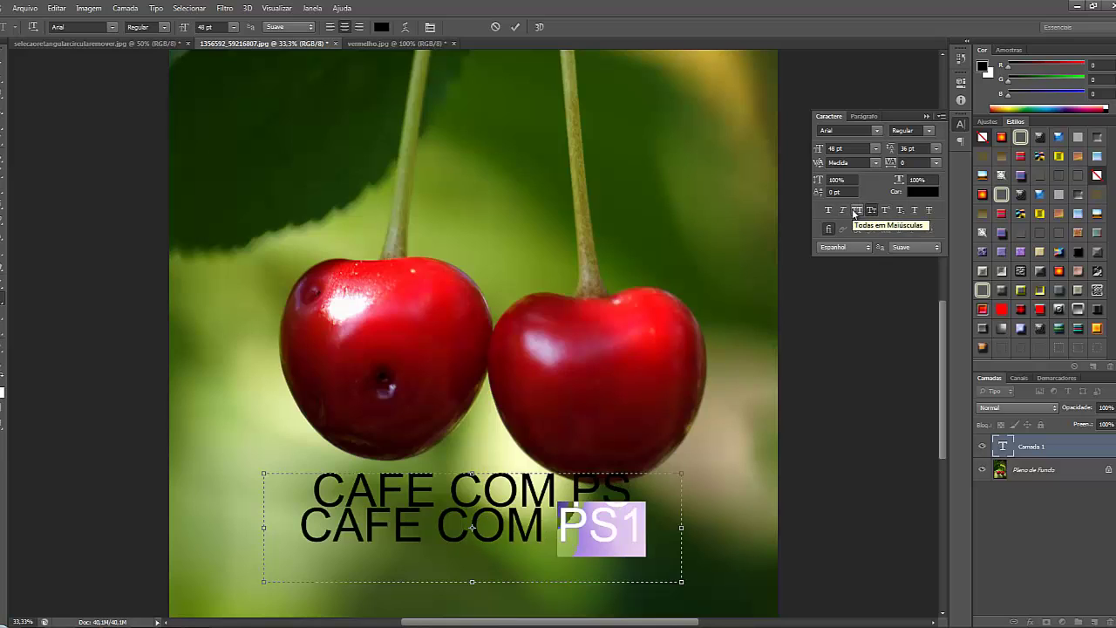
{"action": "left_click", "coordinate": [855, 211]}
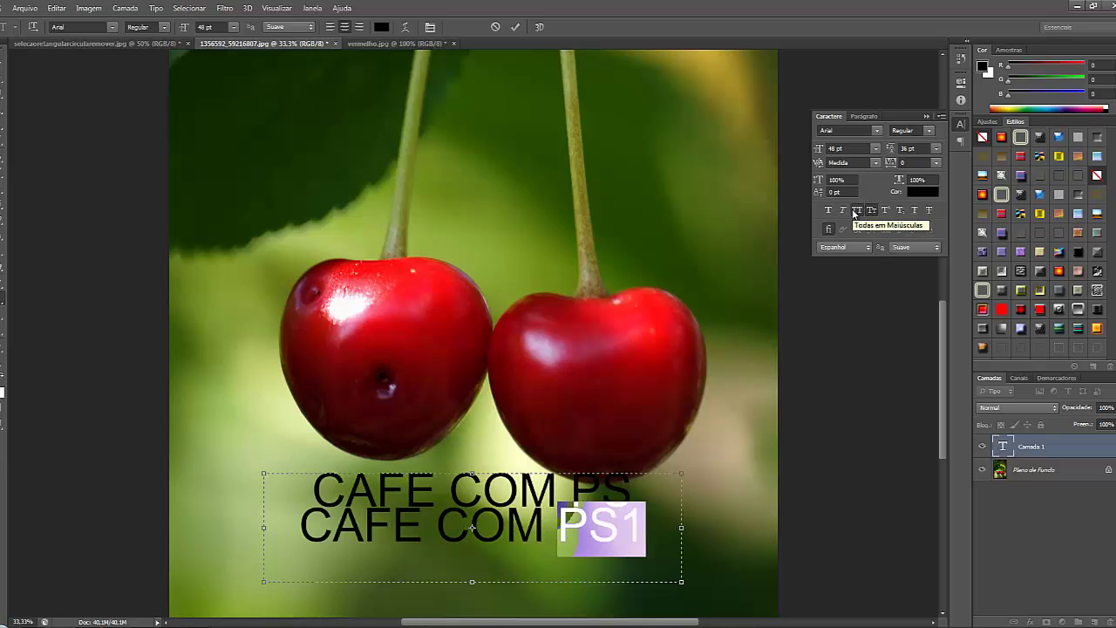
Replace the capital PS before the 1 in the second line with lowercase ps
{"action": "left_click", "coordinate": [636, 536]}
{"action": "left_click_drag", "start_coordinate": [562, 528], "coordinate": [671, 553]}
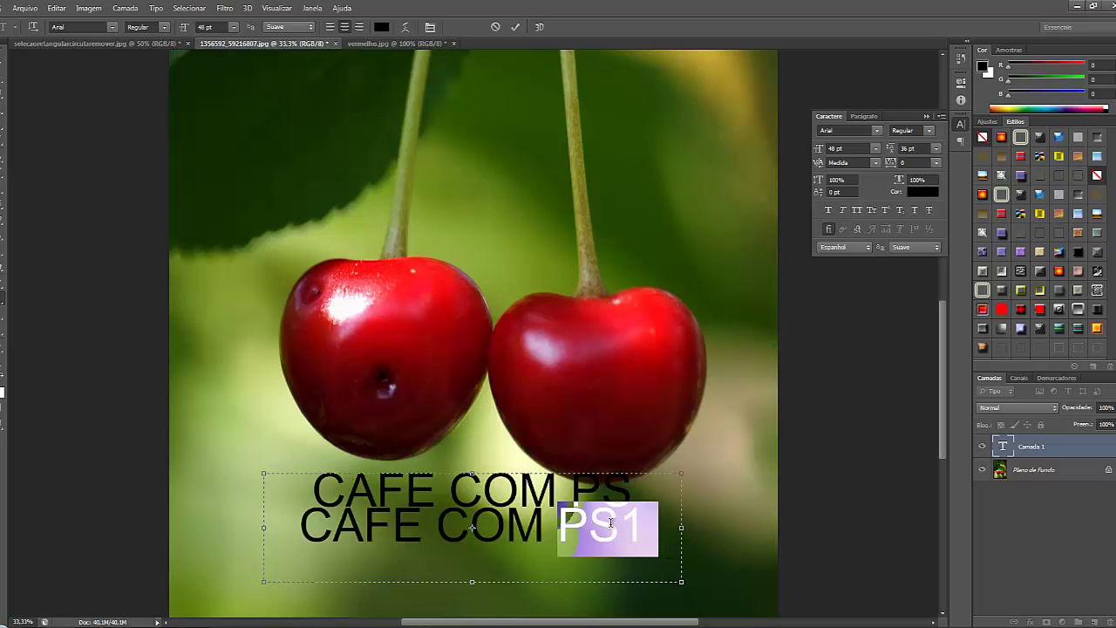
{"action": "left_click", "coordinate": [611, 524]}
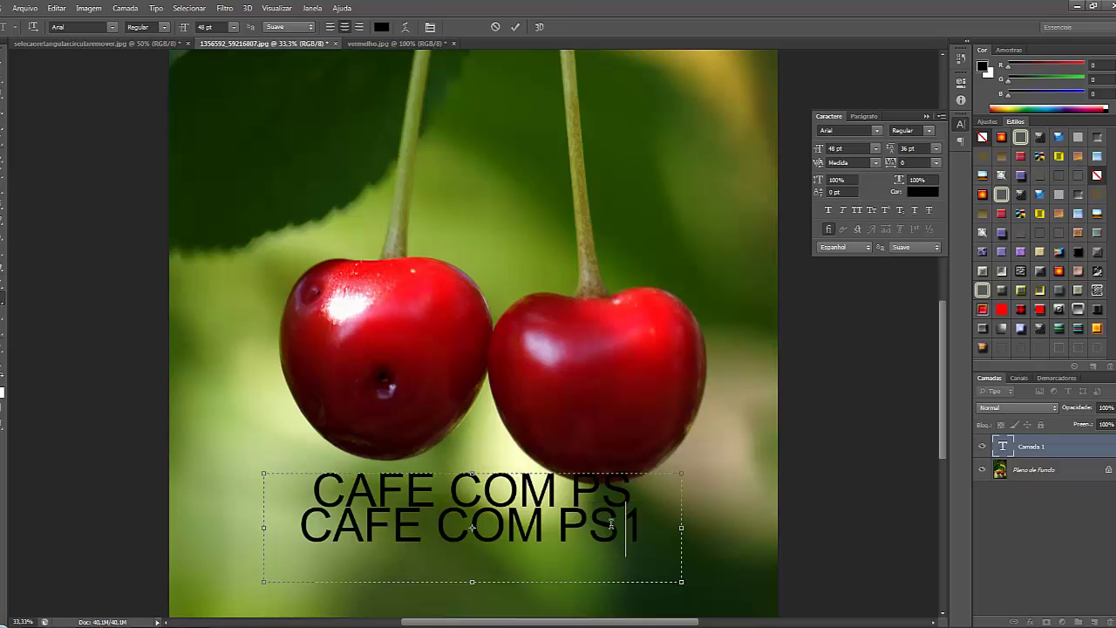
{"action": "key", "text": "BackSpace"}
{"action": "key", "text": "BackSpace"}
{"action": "type", "text": "ps"}
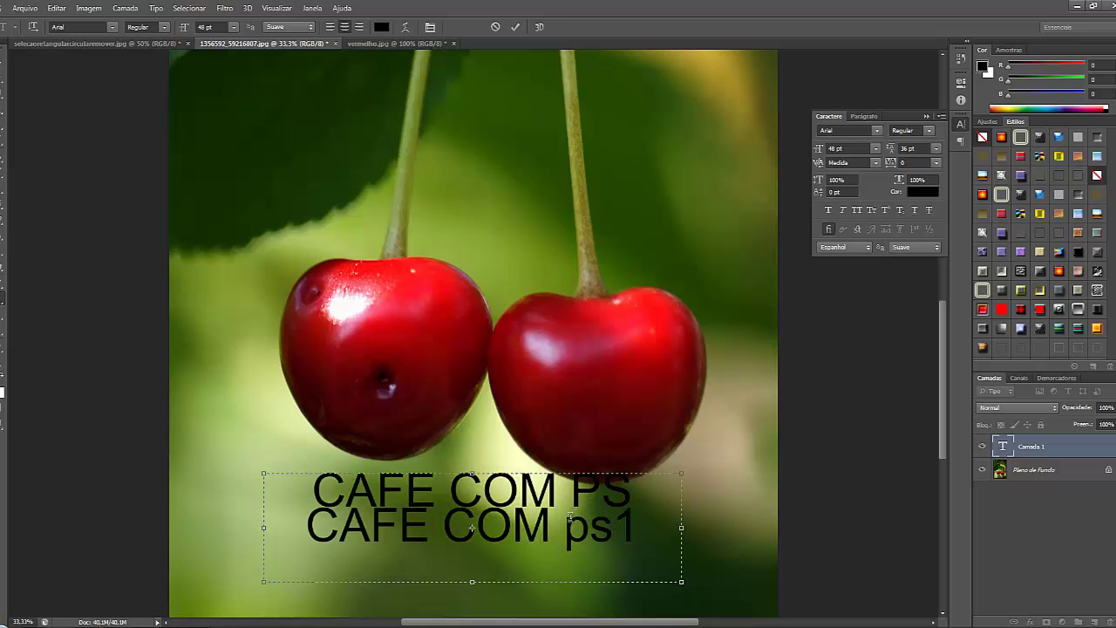
Select ps1 in the second line and try all caps, faux italic and faux bold formatting on it
{"action": "left_click_drag", "start_coordinate": [567, 517], "coordinate": [643, 521]}
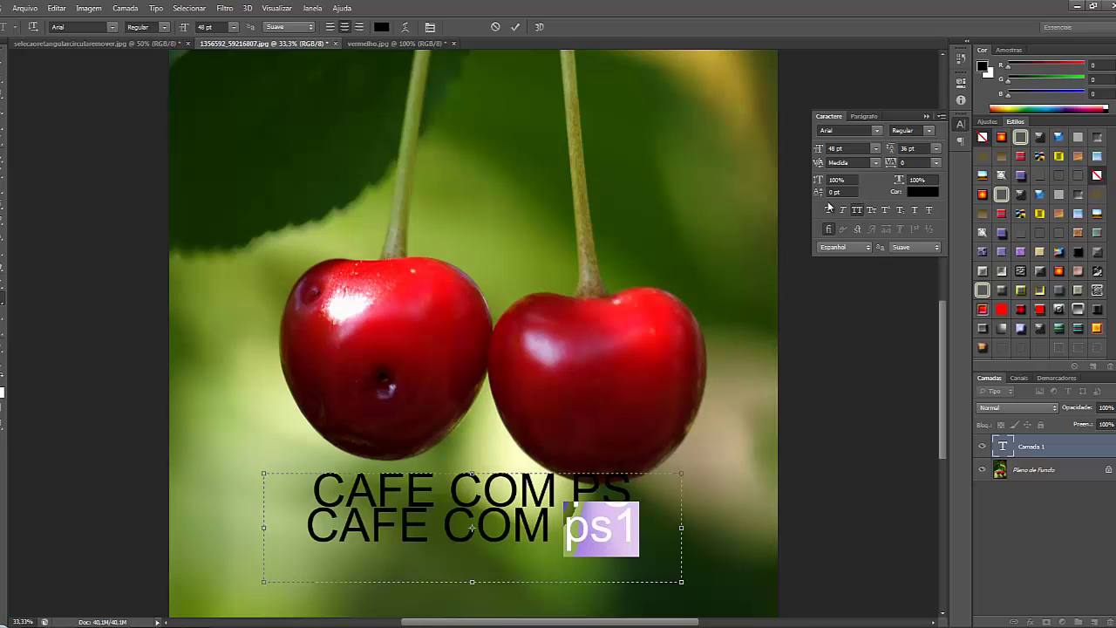
{"action": "left_click", "coordinate": [857, 211]}
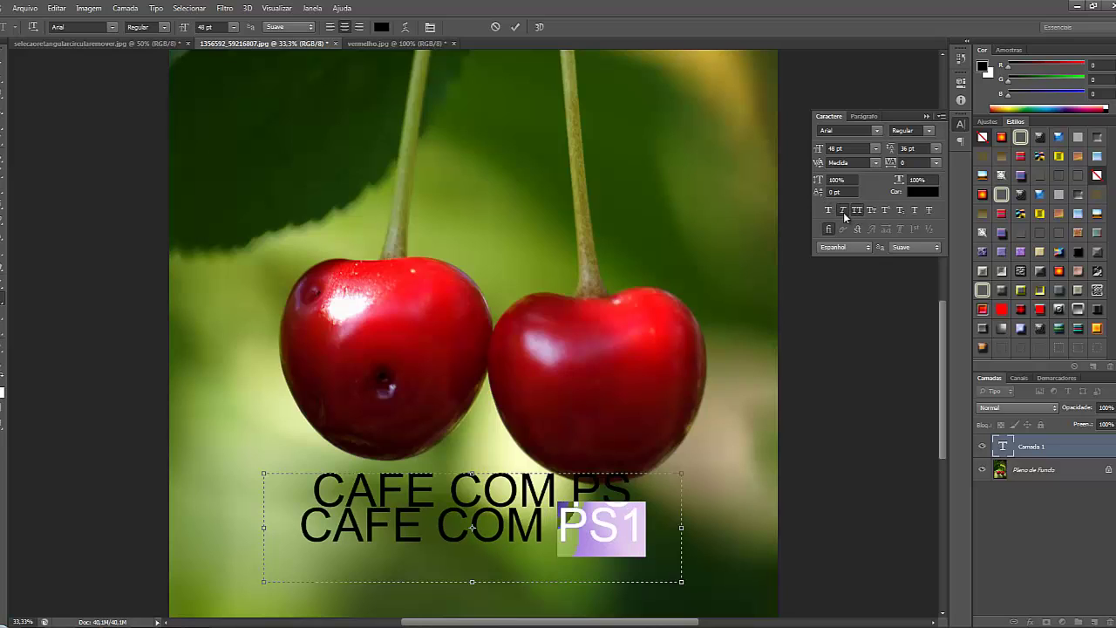
{"action": "left_click", "coordinate": [844, 214]}
{"action": "left_click", "coordinate": [857, 211]}
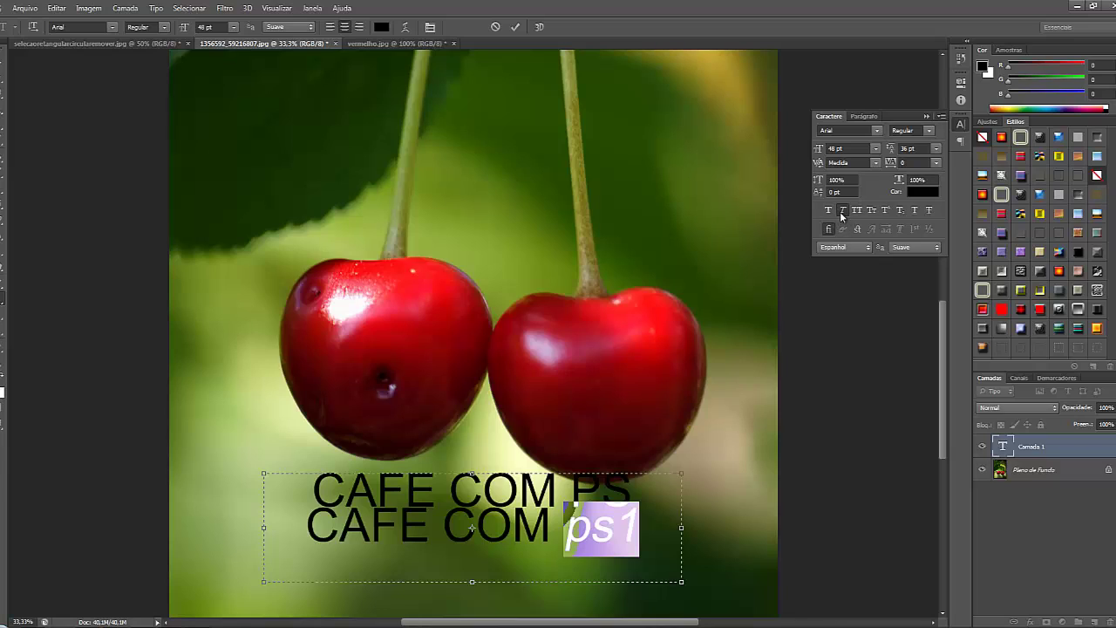
{"action": "left_click", "coordinate": [830, 213]}
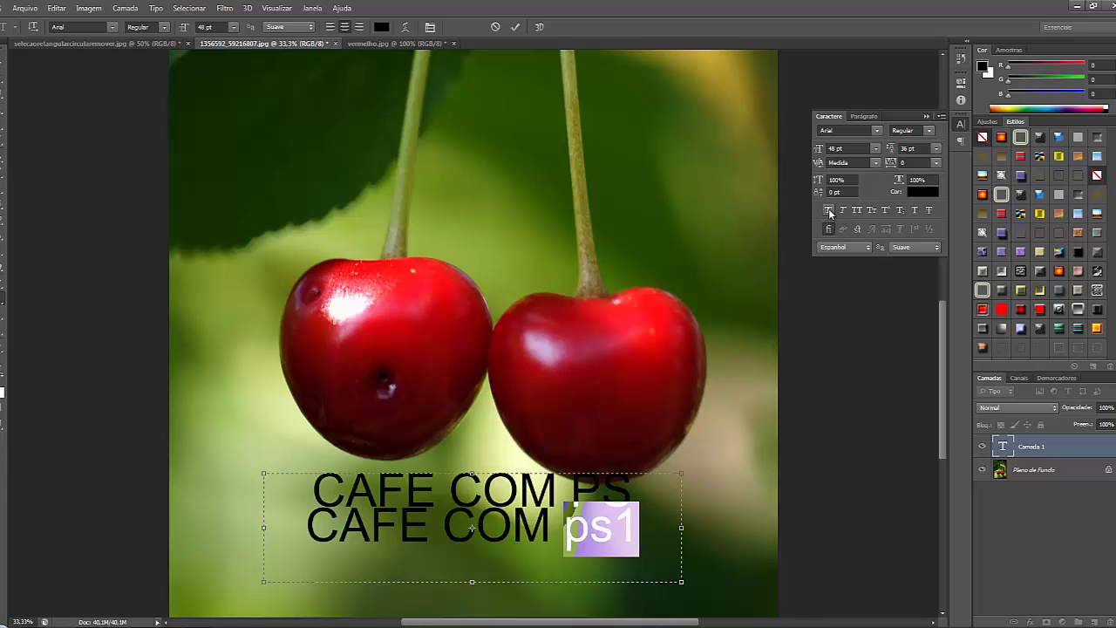
{"action": "left_click", "coordinate": [828, 213]}
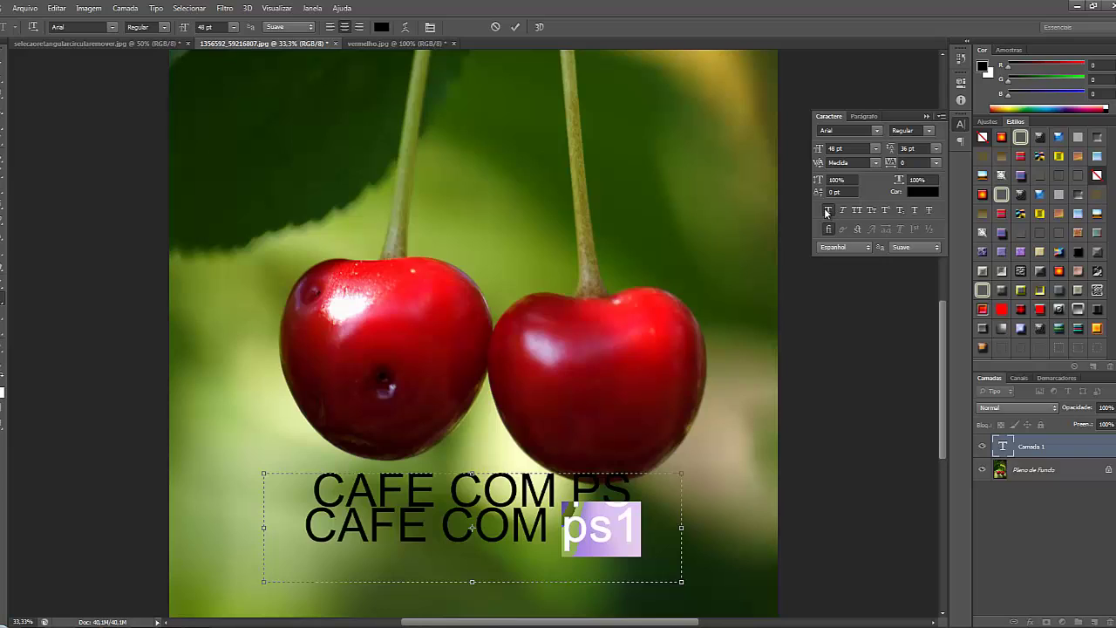
{"action": "left_click", "coordinate": [827, 213]}
Replace the lowercase ps1 in the second line with PS so the line reads CAFE COM PS
{"action": "left_click", "coordinate": [634, 535]}
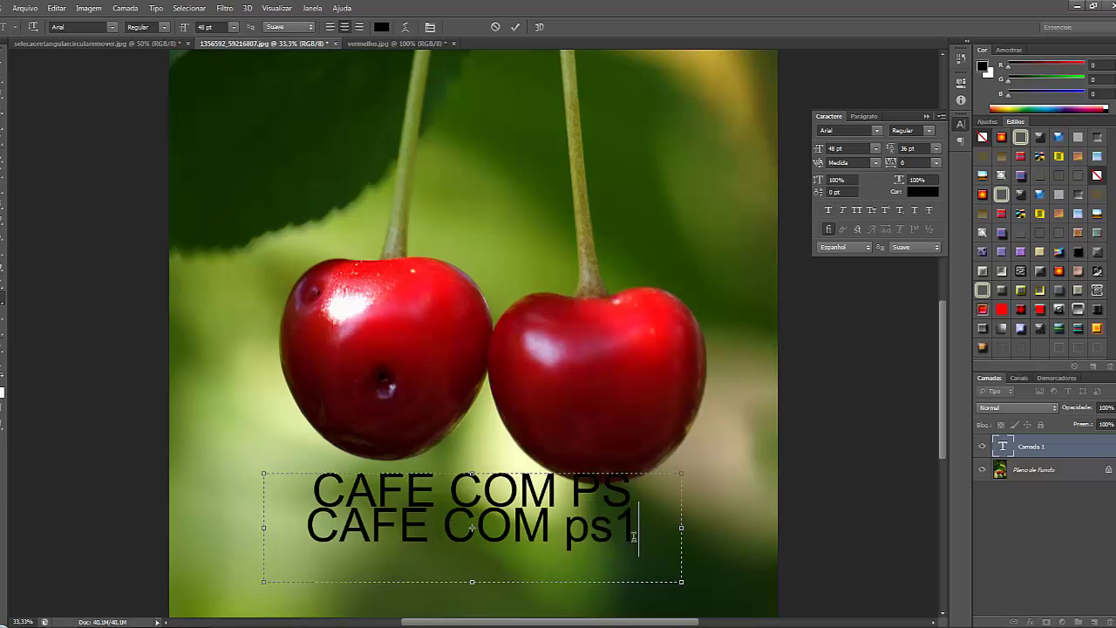
{"action": "key", "text": "Left"}
{"action": "key", "text": "Left"}
{"action": "key", "text": "Left"}
{"action": "key", "text": "Left"}
{"action": "key", "text": "Left"}
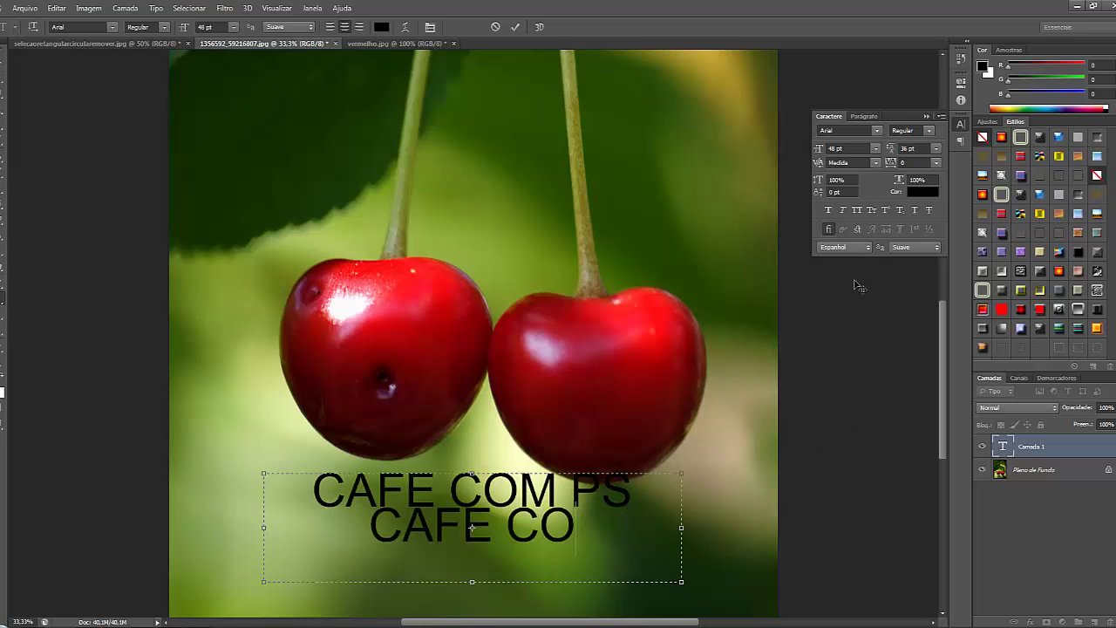
{"action": "type", "text": "M ´P"}
{"action": "key", "text": "Left"}
{"action": "key", "text": "Left"}
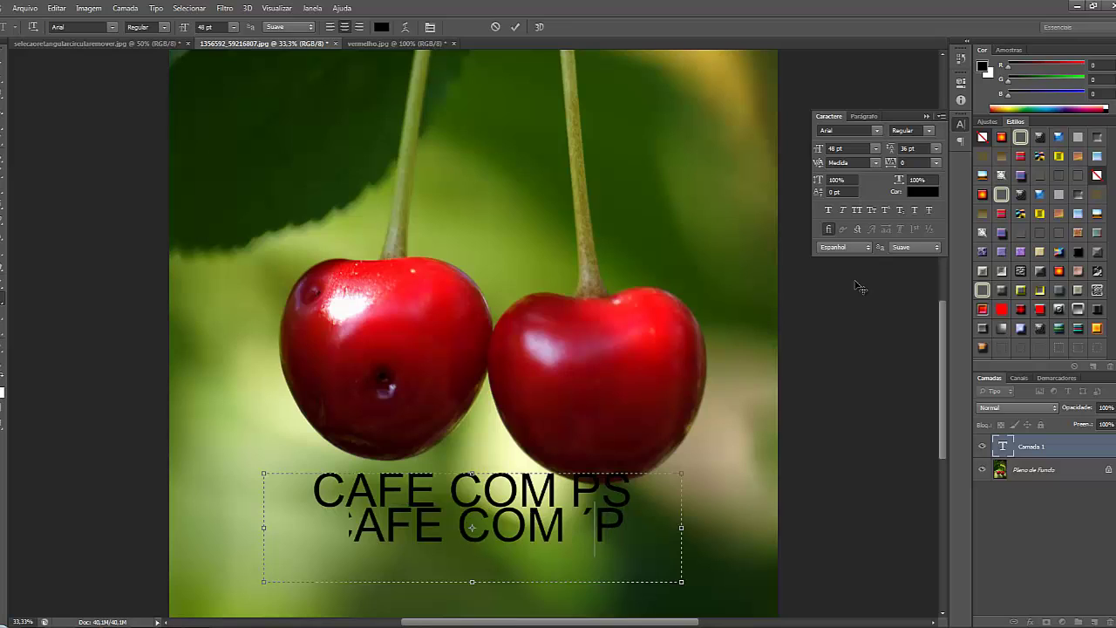
{"action": "key", "text": "BackSpace"}
{"action": "key", "text": "Delete"}
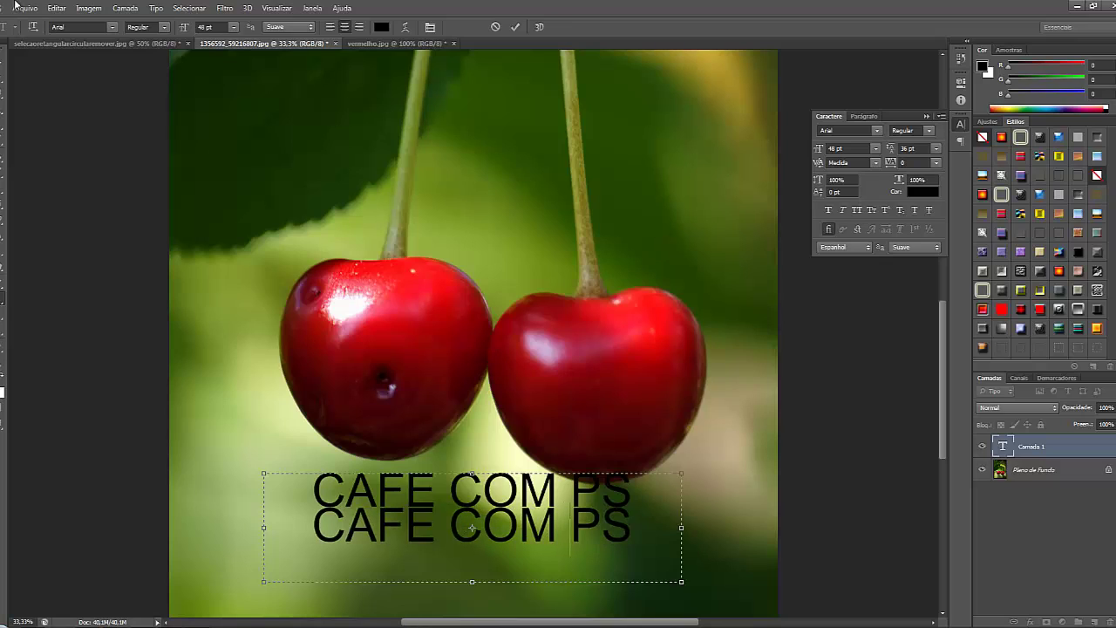
Display the paragraph settings for the text and commit the text edit by switching to the Move tool
{"action": "left_click", "coordinate": [863, 116]}
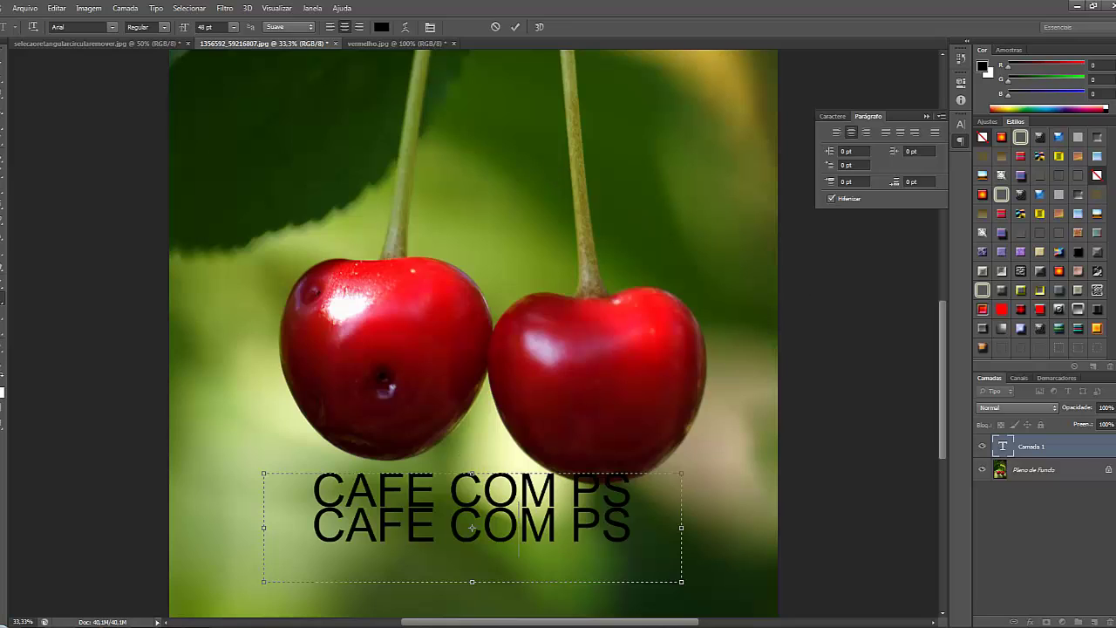
{"action": "left_click", "coordinate": [3, 64]}
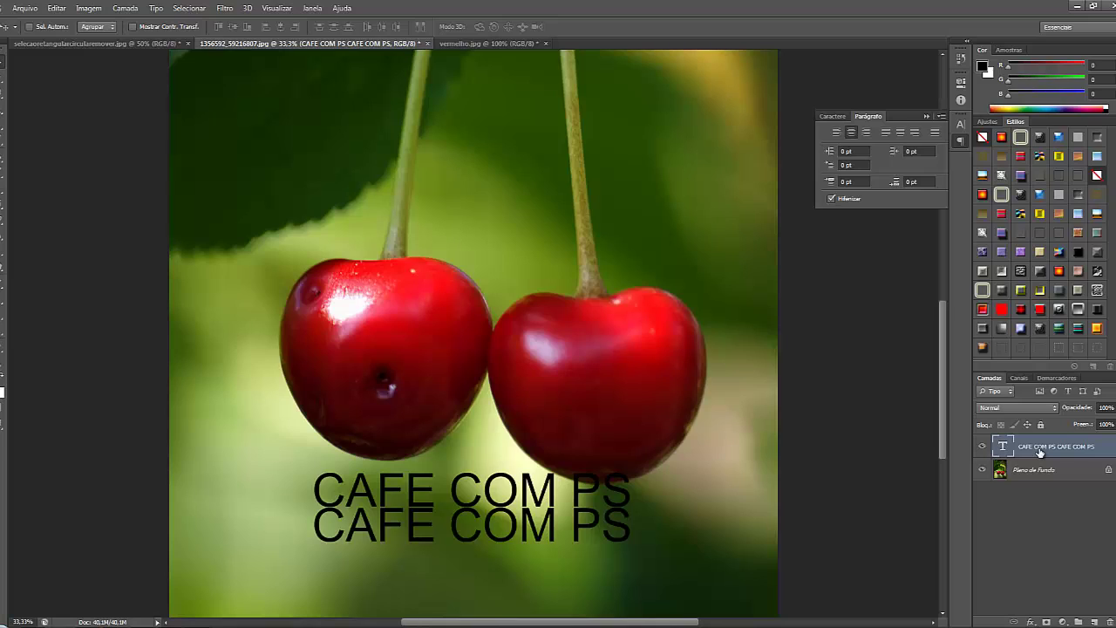
Try the Path Selection tool on the left cherry and the Direct Selection tool around both text lines
{"action": "left_click", "coordinate": [1, 318]}
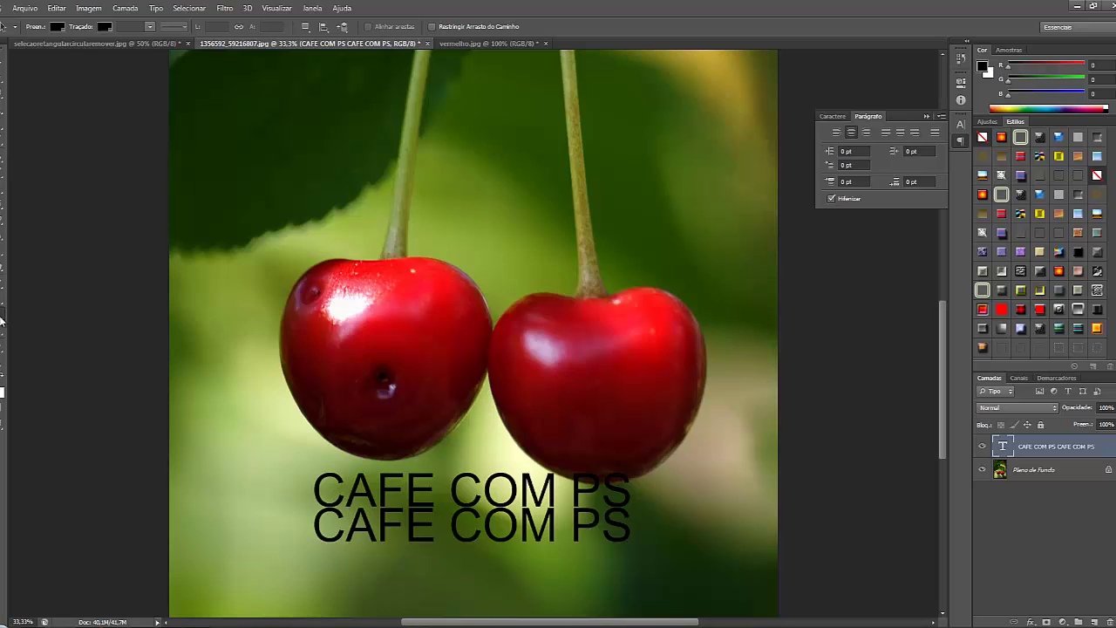
{"action": "left_click", "coordinate": [2, 319]}
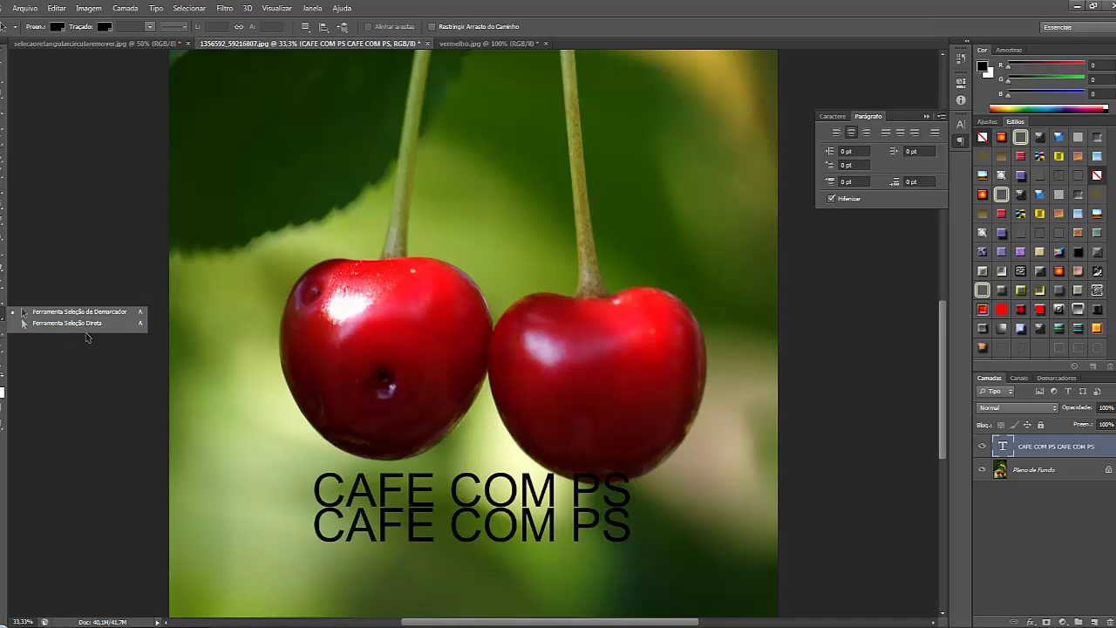
{"action": "left_click", "coordinate": [392, 397]}
{"action": "left_click_drag", "start_coordinate": [320, 396], "coordinate": [347, 442]}
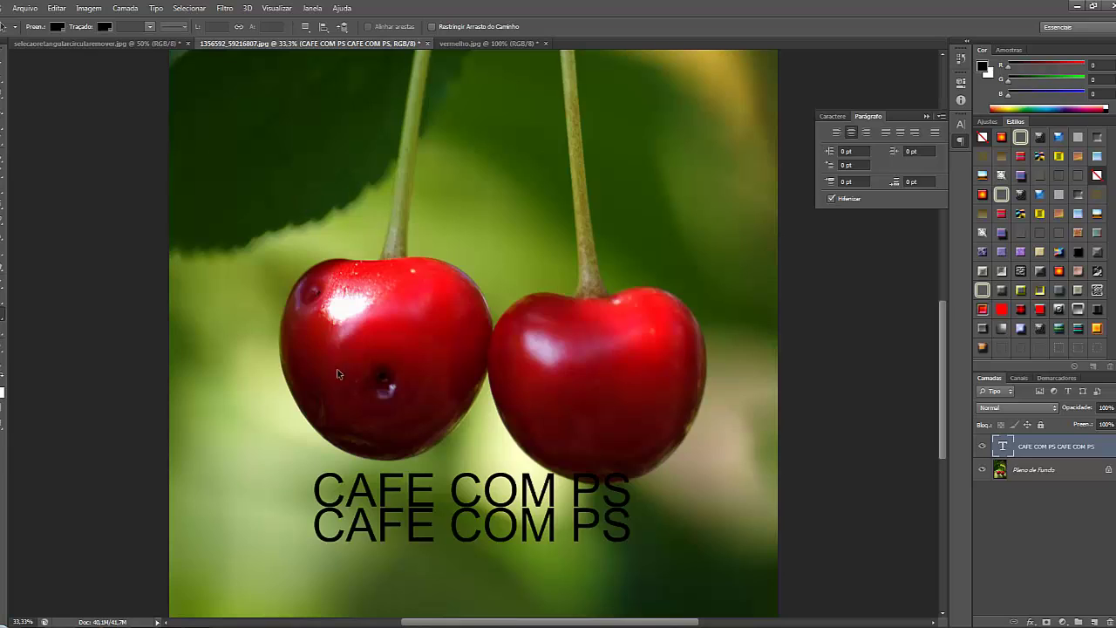
{"action": "left_click", "coordinate": [3, 318]}
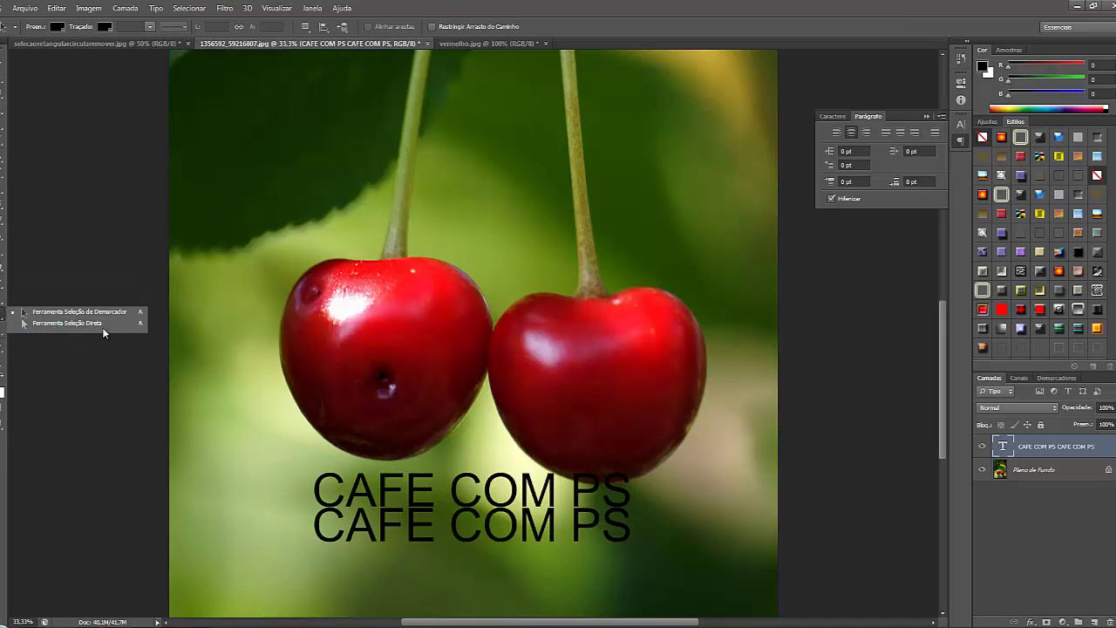
{"action": "left_click", "coordinate": [130, 324]}
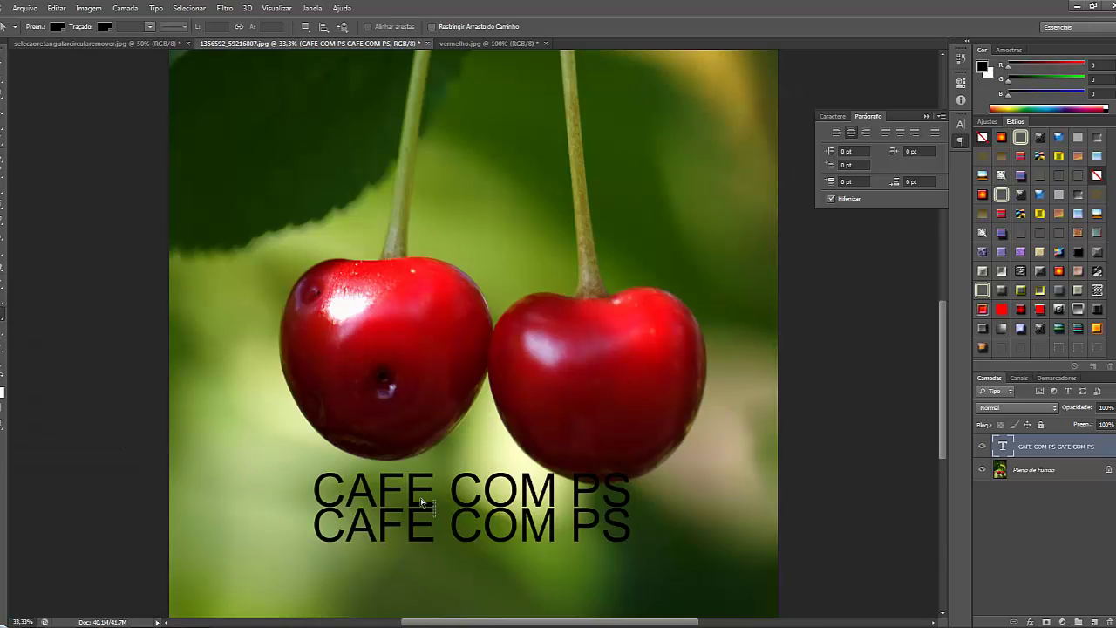
{"action": "left_click_drag", "start_coordinate": [299, 463], "coordinate": [673, 555]}
Draw a black rectangle of about 1147 × 1021 px over the left cherry with the Rectangle tool
{"action": "left_click", "coordinate": [2, 332]}
{"action": "right_click", "coordinate": [1, 337]}
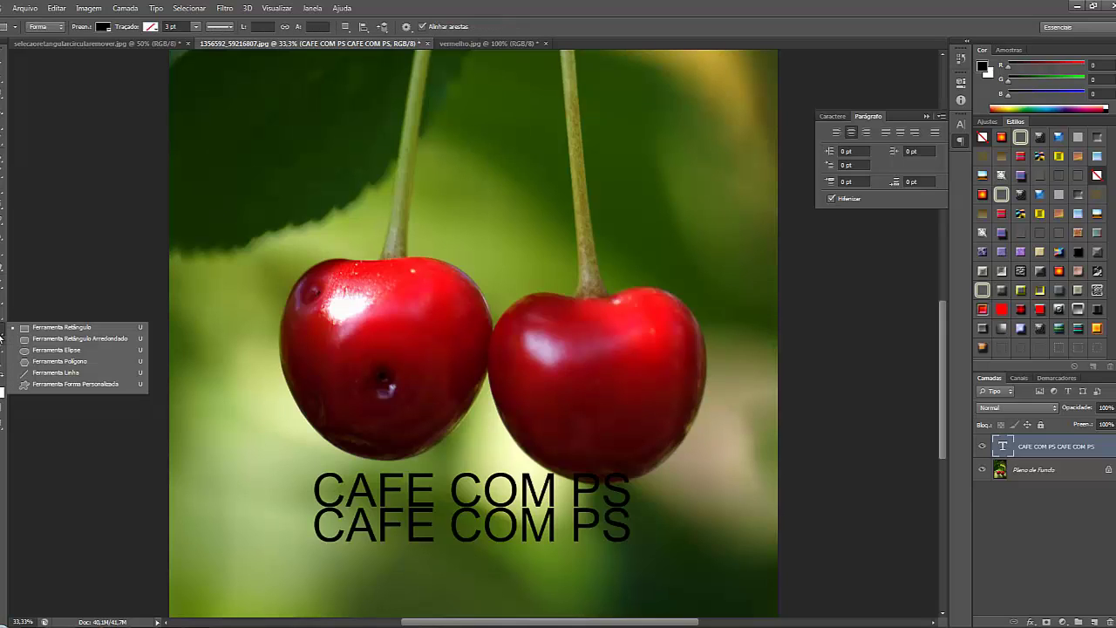
{"action": "left_click", "coordinate": [116, 331]}
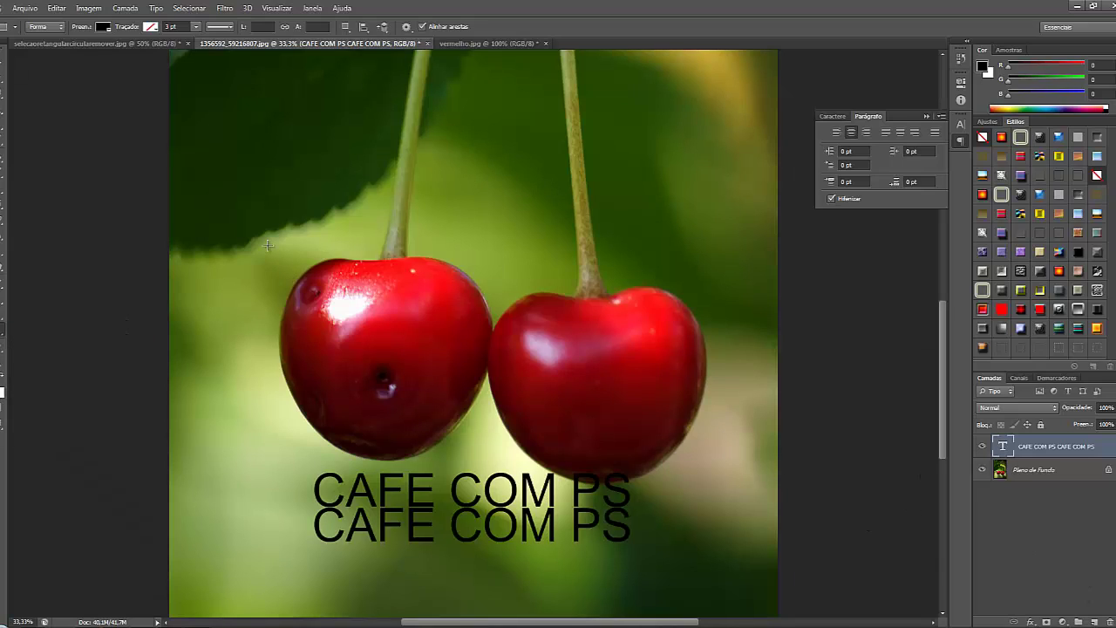
{"action": "left_click_drag", "start_coordinate": [268, 246], "coordinate": [495, 449]}
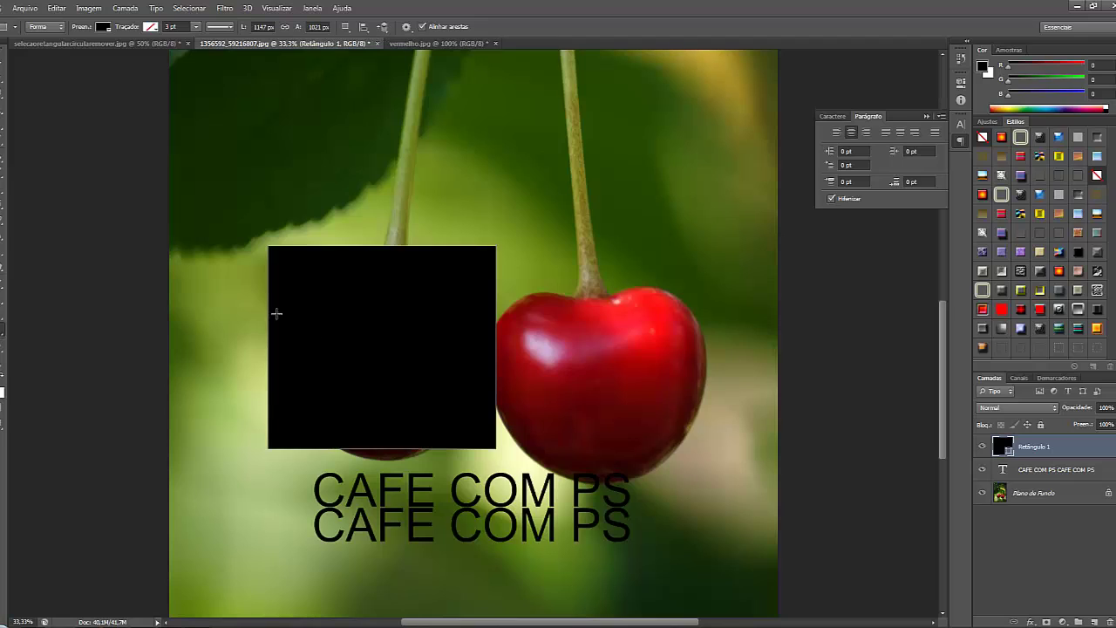
Try a rounded rectangle of about 967 × 847 px with a 10 px radius above the right cherry, and undo it
{"action": "left_click", "coordinate": [0, 328]}
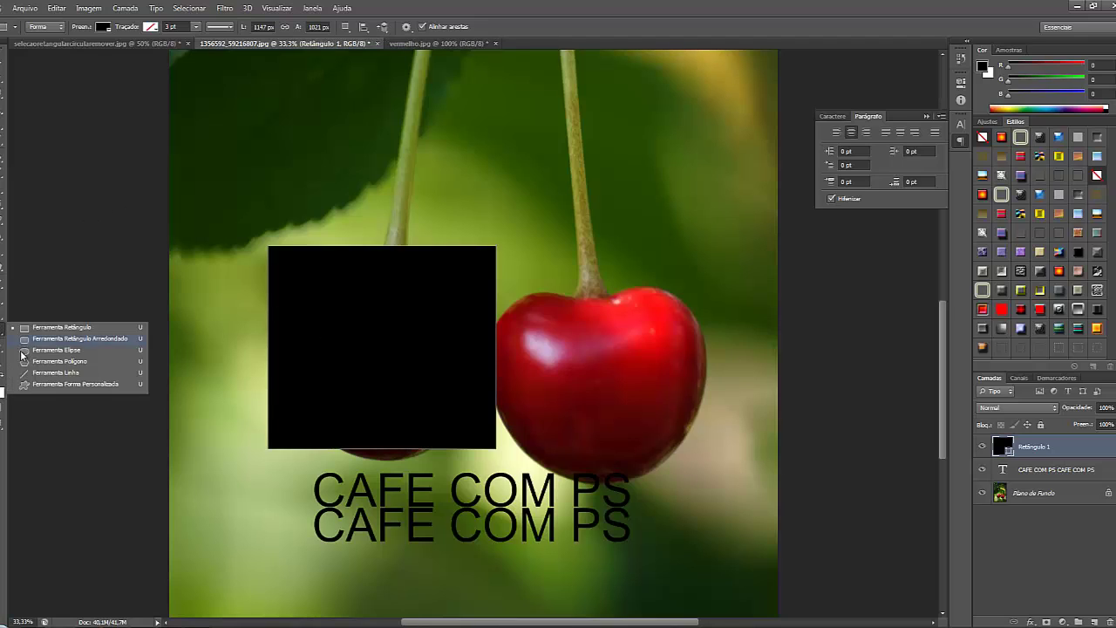
{"action": "left_click", "coordinate": [122, 336]}
{"action": "left_click_drag", "start_coordinate": [524, 66], "coordinate": [717, 234]}
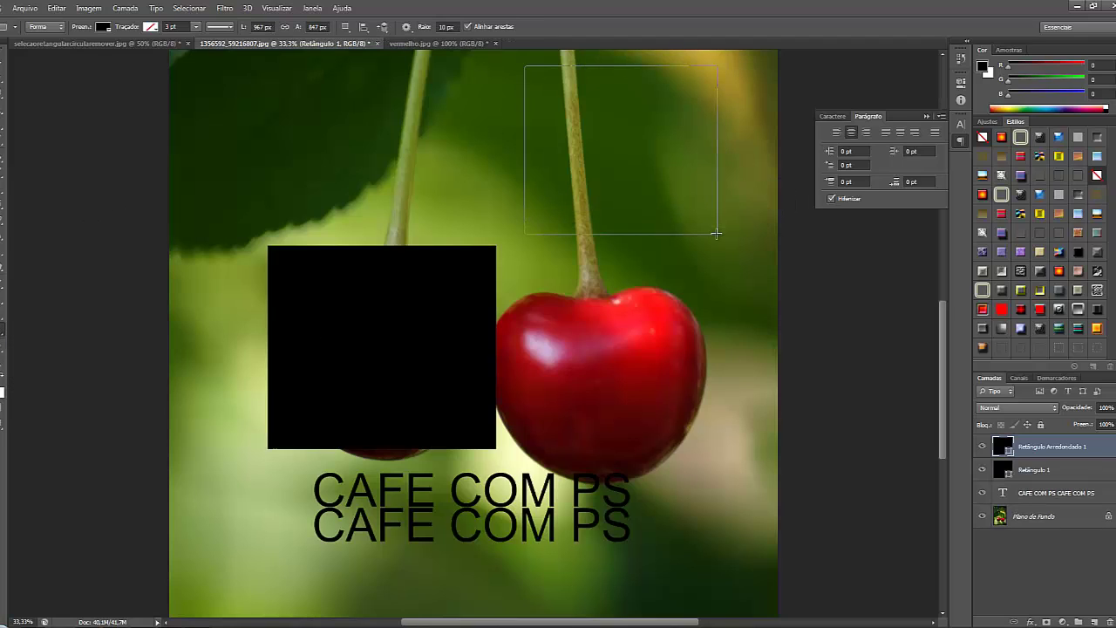
{"action": "key", "text": "ctrl+z"}
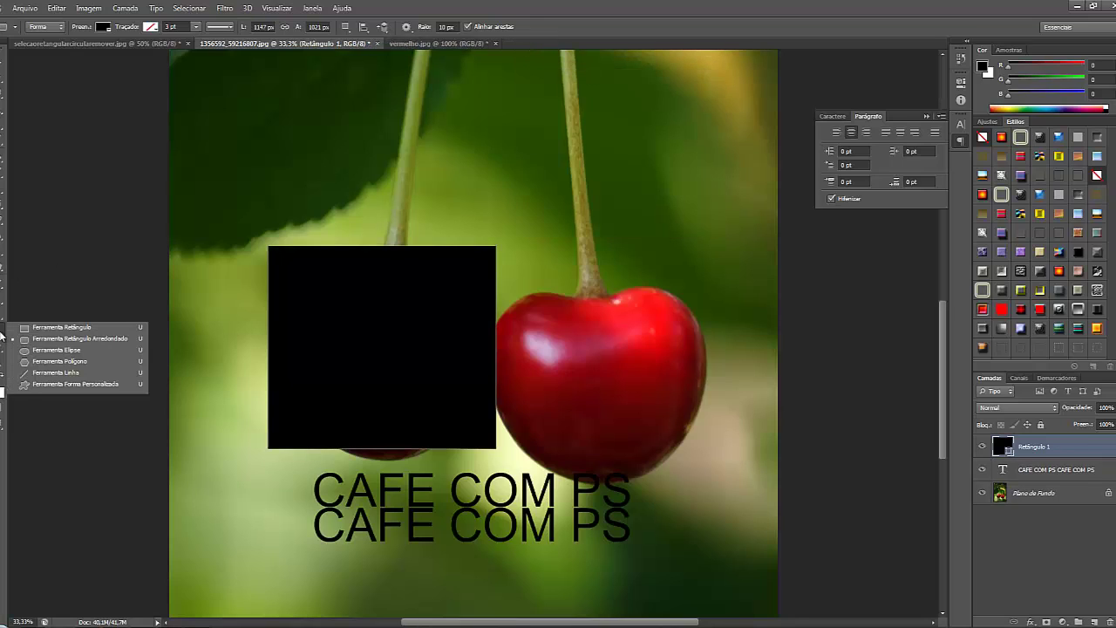
Draw a black ellipse of about 940 × 1018 px over the right cherry's stem with the Ellipse tool
{"action": "left_click", "coordinate": [2, 338]}
{"action": "left_click", "coordinate": [52, 352]}
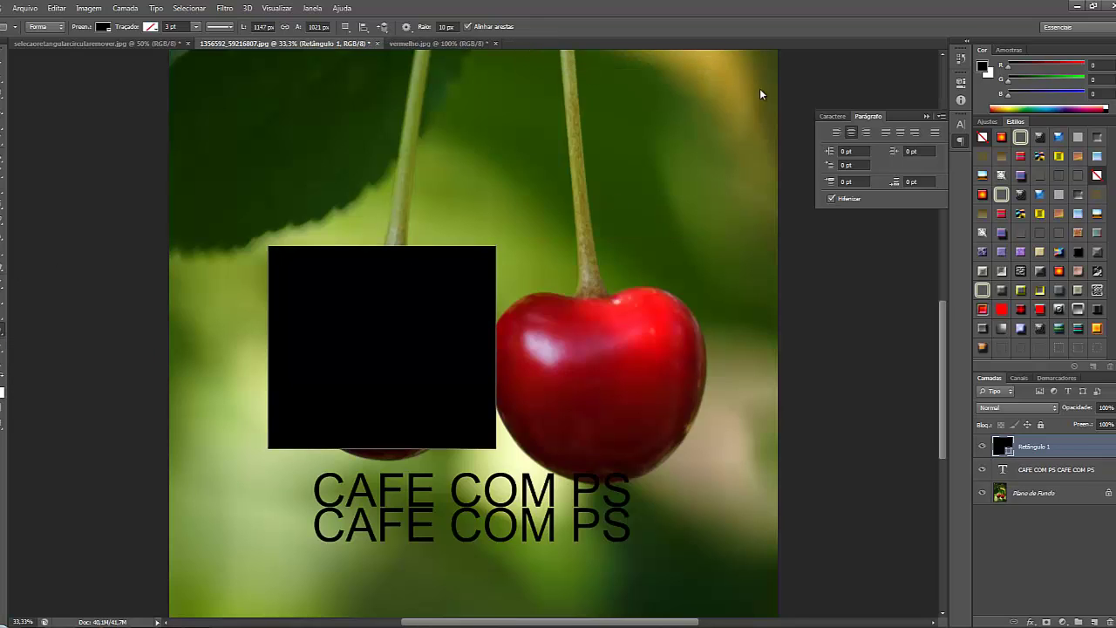
{"action": "left_click_drag", "start_coordinate": [539, 108], "coordinate": [725, 309]}
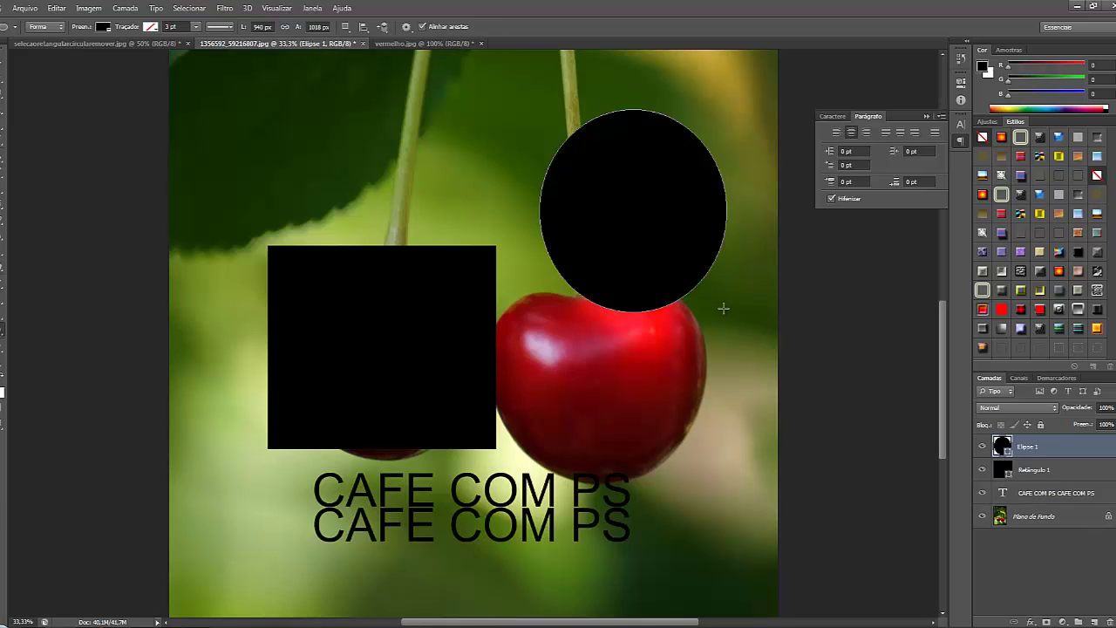
Draw a black rounded rectangle of about 1141 × 721 px with a 50 px radius above the black rectangle
{"action": "left_click", "coordinate": [3, 332]}
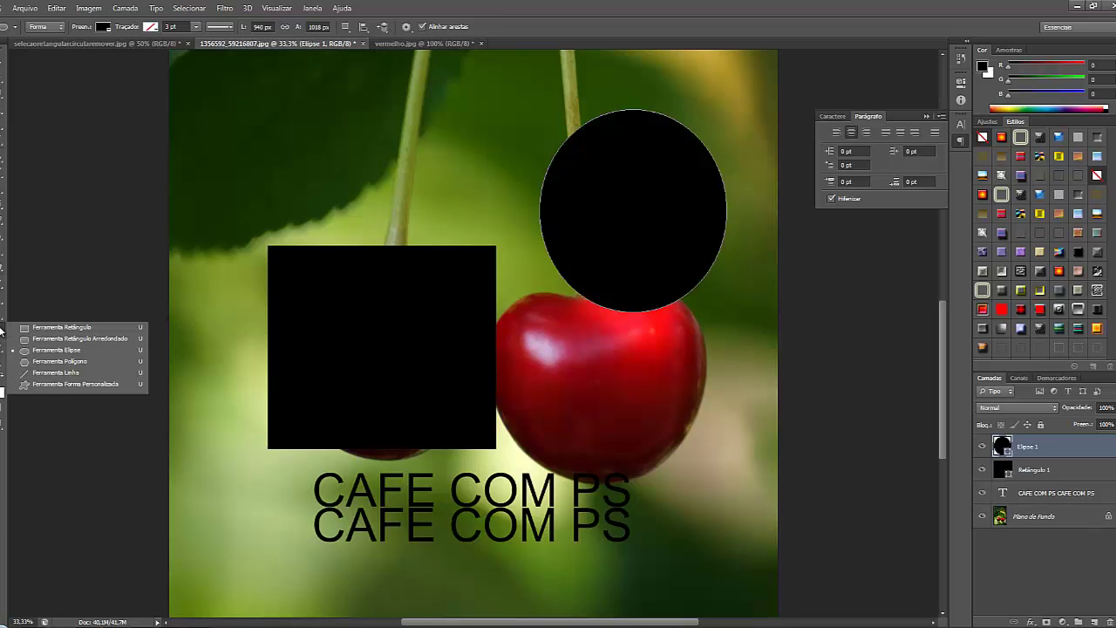
{"action": "left_click", "coordinate": [60, 340]}
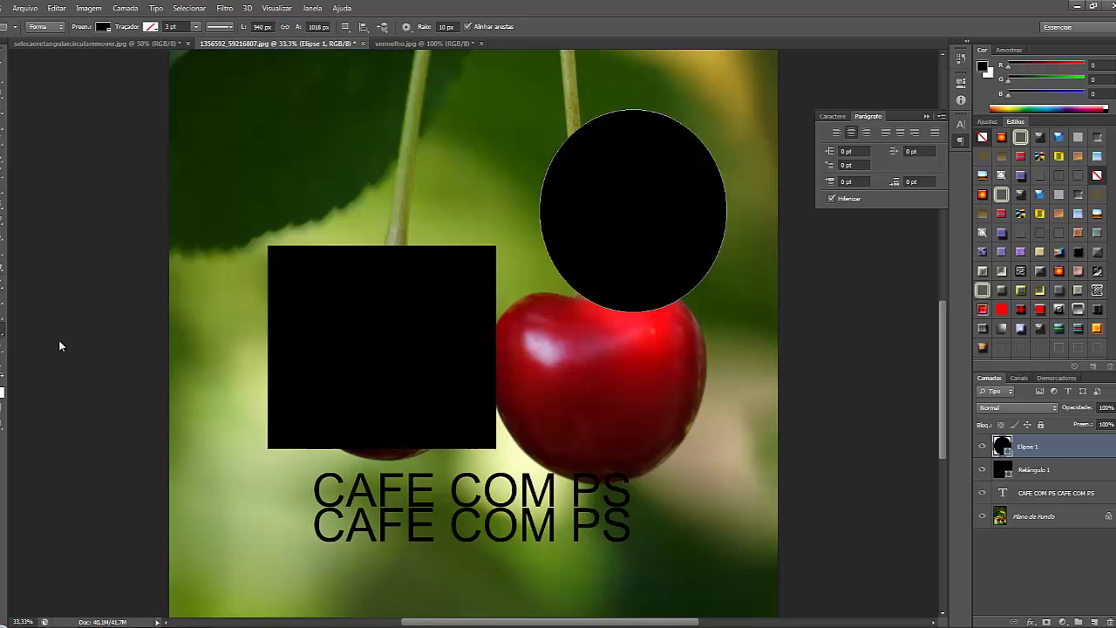
{"action": "left_click", "coordinate": [443, 27]}
{"action": "left_click_drag", "start_coordinate": [264, 72], "coordinate": [492, 210]}
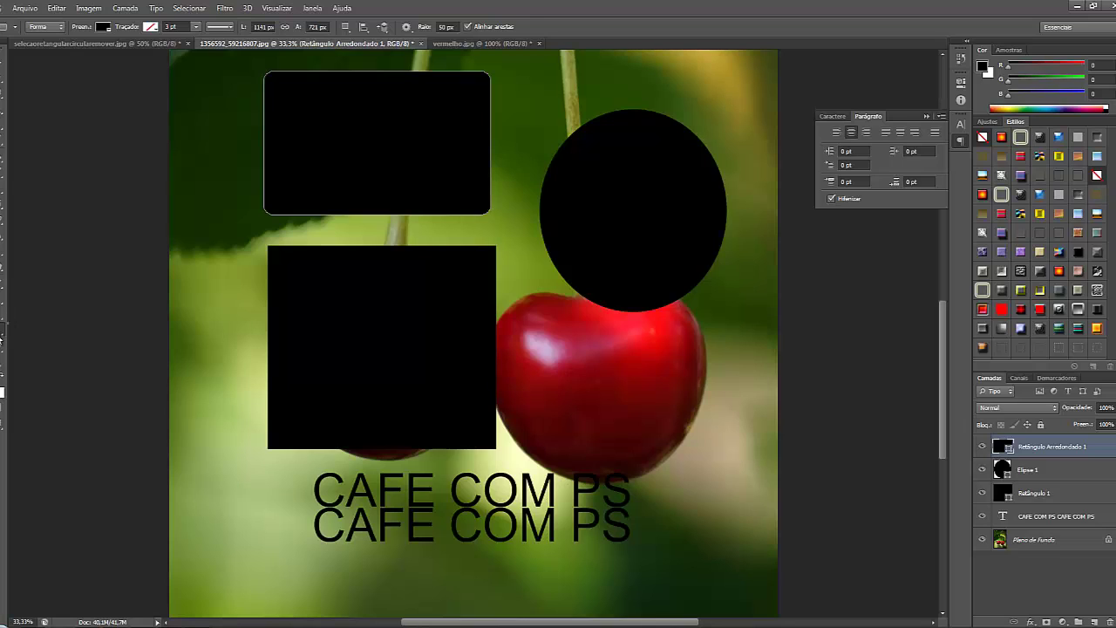
Draw two black pentagons with the Polygon tool beside the text, a small one at the photo's left edge and a larger one below it
{"action": "right_click", "coordinate": [2, 335]}
{"action": "left_click", "coordinate": [42, 364]}
{"action": "left_click_drag", "start_coordinate": [185, 471], "coordinate": [212, 476]}
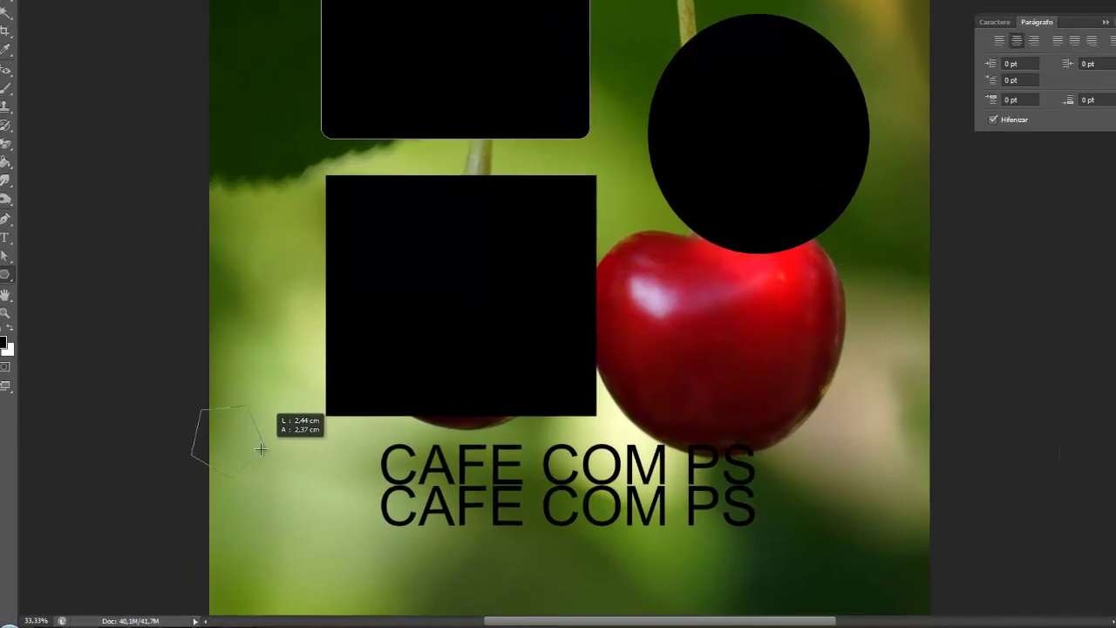
{"action": "left_click_drag", "start_coordinate": [260, 449], "coordinate": [200, 433]}
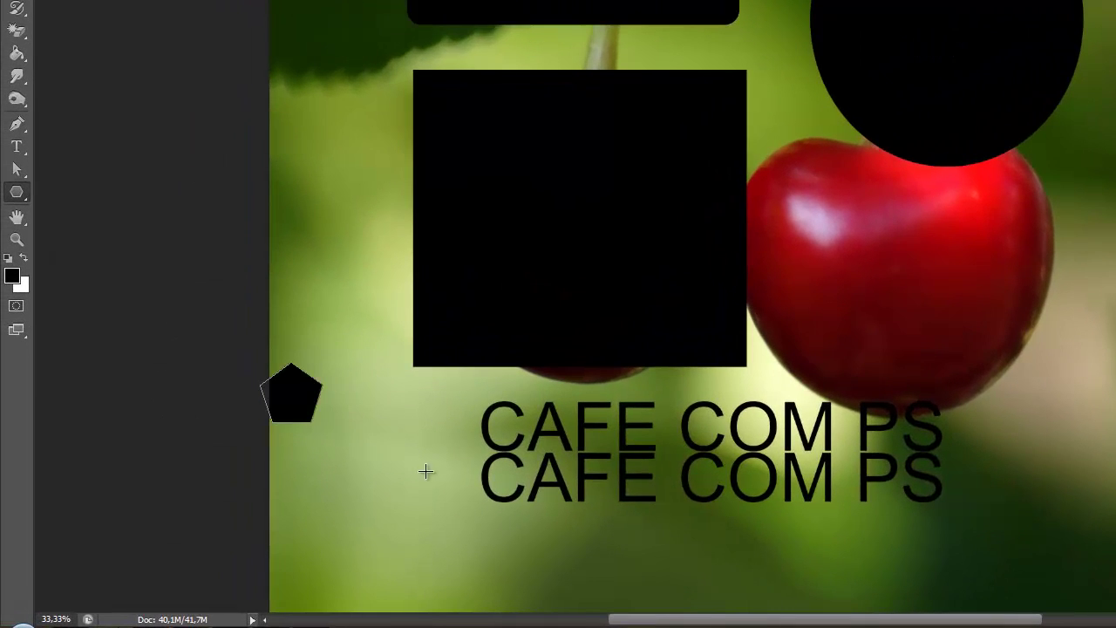
{"action": "left_click_drag", "start_coordinate": [367, 455], "coordinate": [398, 511]}
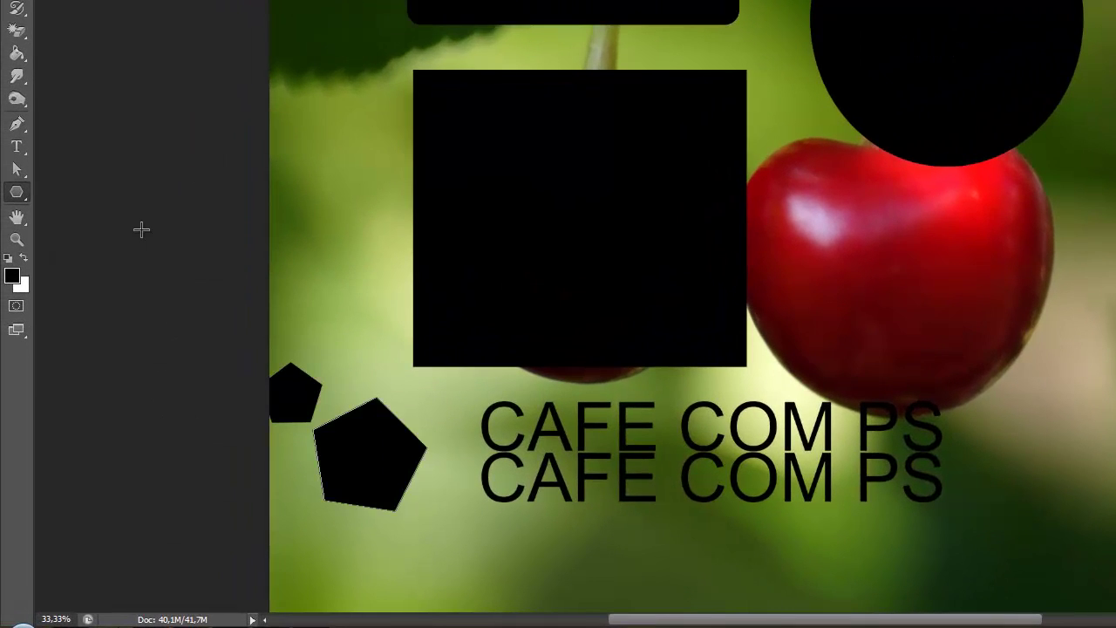
Draw a thin horizontal line below the two text lines with the Line tool
{"action": "right_click", "coordinate": [17, 191]}
{"action": "left_click", "coordinate": [80, 261]}
{"action": "left_click_drag", "start_coordinate": [567, 539], "coordinate": [1027, 540]}
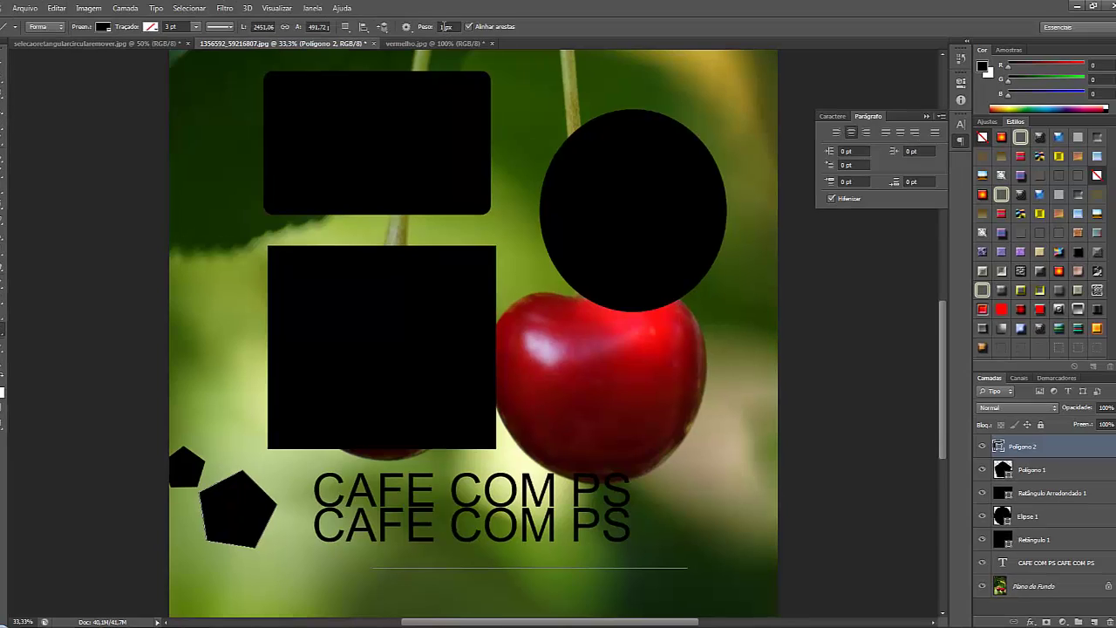
Set the line weight to 10 px and draw a vertical line about 2339 px long near the photo's right edge
{"action": "left_click", "coordinate": [444, 26]}
{"action": "left_click_drag", "start_coordinate": [752, 99], "coordinate": [767, 564]}
{"action": "left_click", "coordinate": [908, 394]}
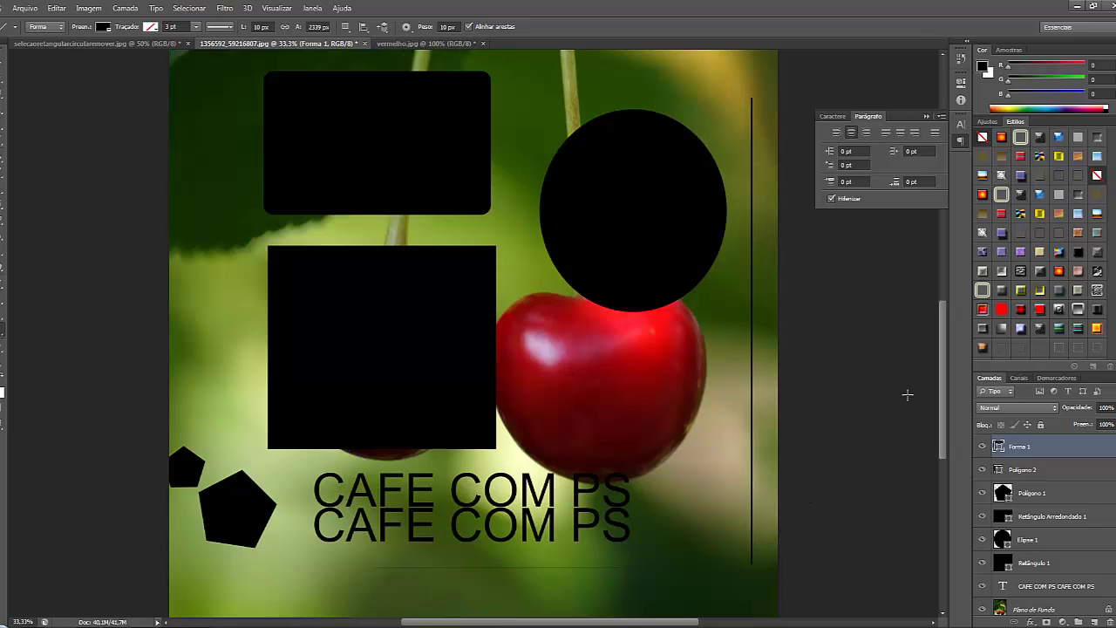
Switch to the Custom Shape tool and delete all the shape layers above the text layer
{"action": "left_click", "coordinate": [3, 340]}
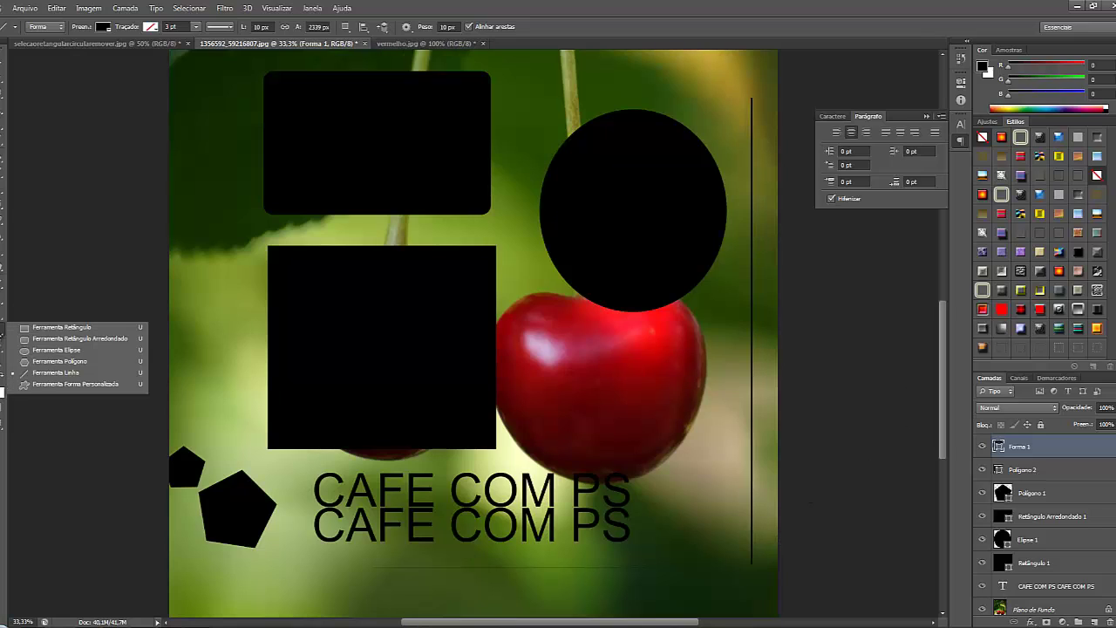
{"action": "left_click", "coordinate": [63, 384]}
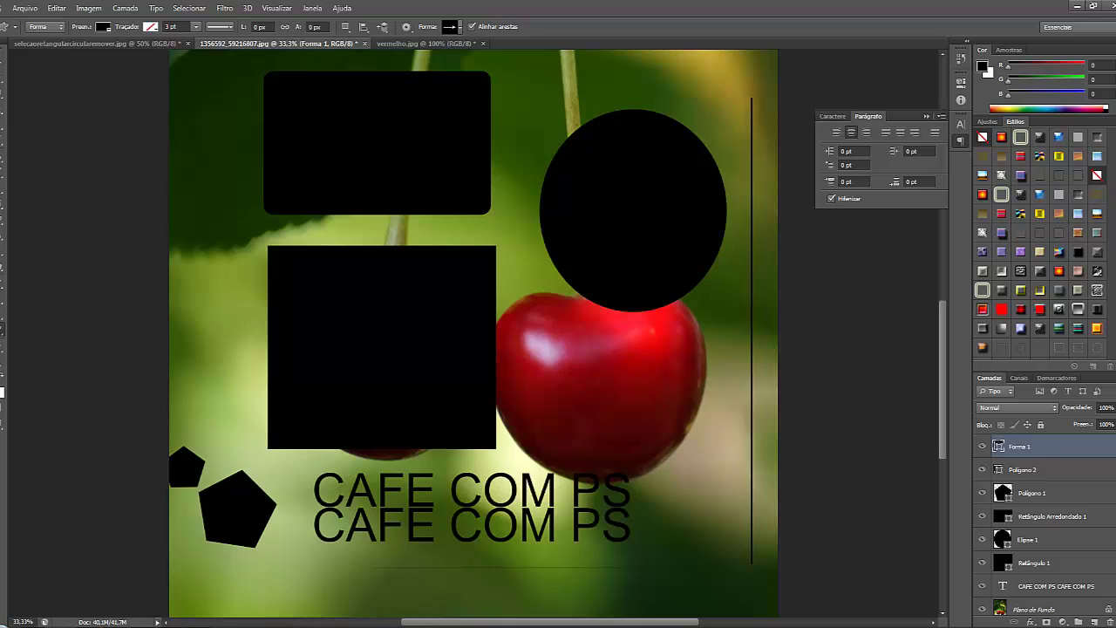
{"action": "key", "text": "Delete"}
{"action": "key", "text": "Delete"}
{"action": "key", "text": "Delete"}
{"action": "key", "text": "Delete"}
{"action": "key", "text": "Delete"}
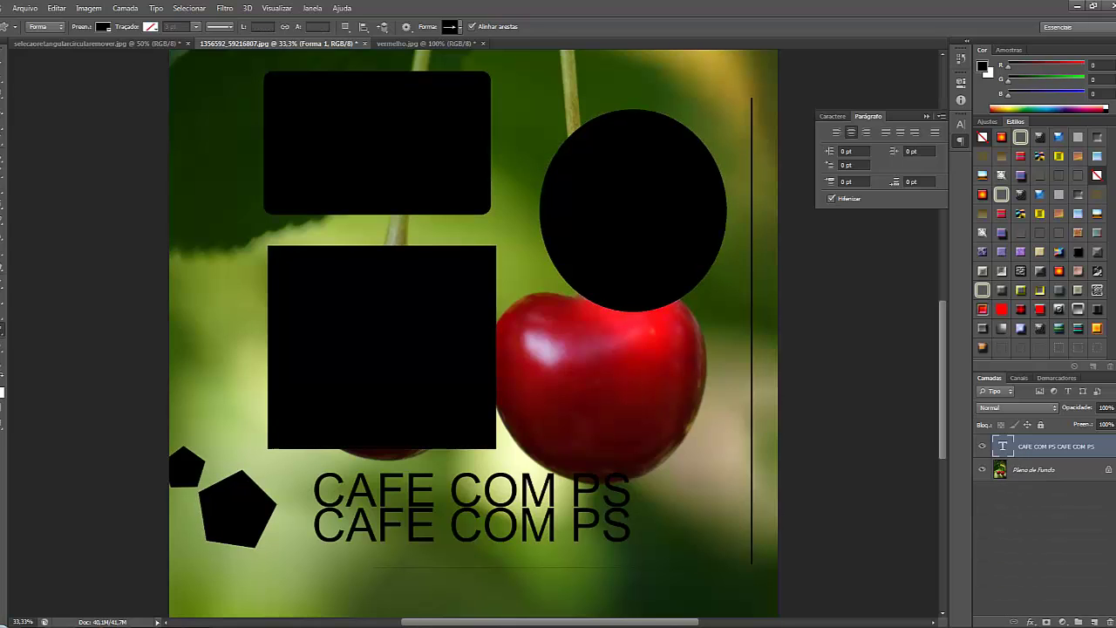
Draw a black heart about 518 by 451 px with the Custom Shape tool above the second cherry
{"action": "left_click", "coordinate": [455, 29]}
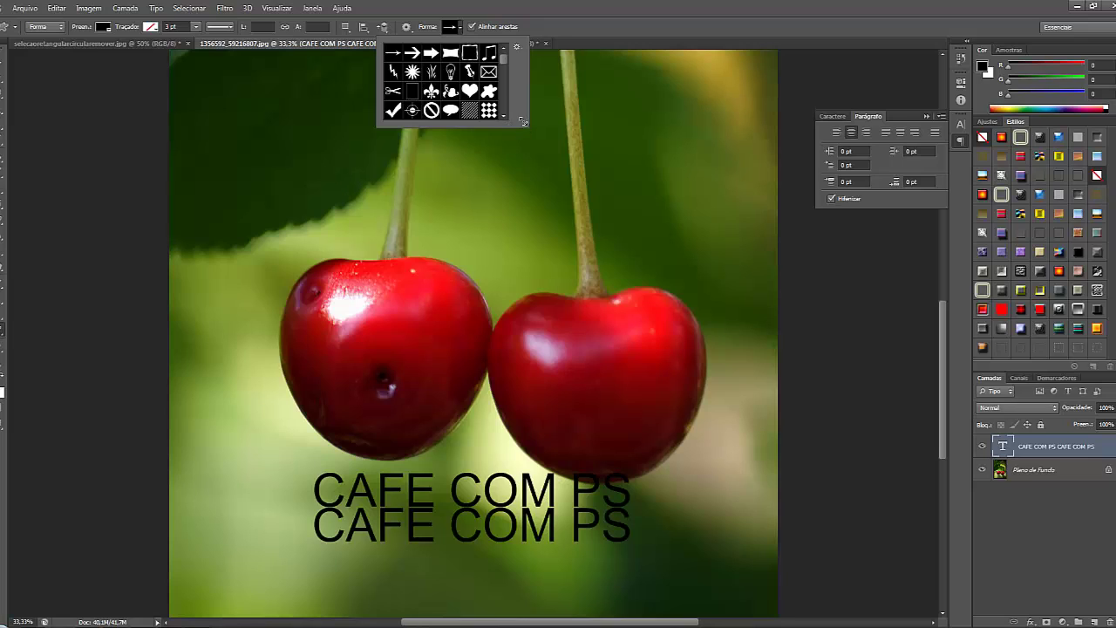
{"action": "left_click_drag", "start_coordinate": [523, 122], "coordinate": [535, 192]}
{"action": "scroll", "coordinate": [493, 114], "scroll_direction": "down", "scroll_amount": 2}
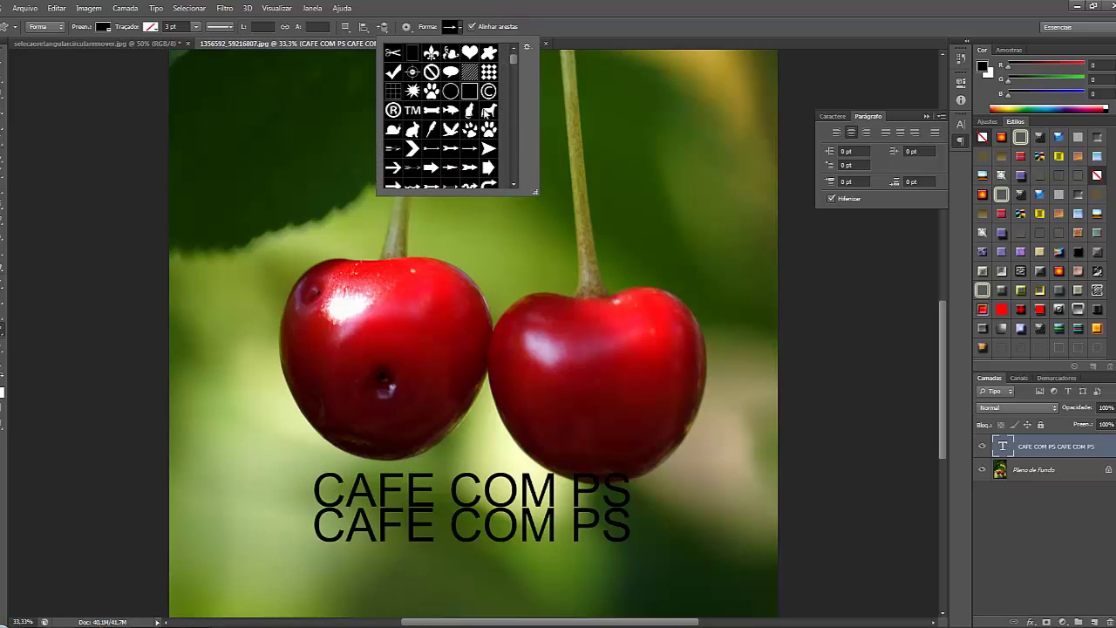
{"action": "scroll", "coordinate": [489, 112], "scroll_direction": "up", "scroll_amount": 2}
{"action": "left_click", "coordinate": [469, 91]}
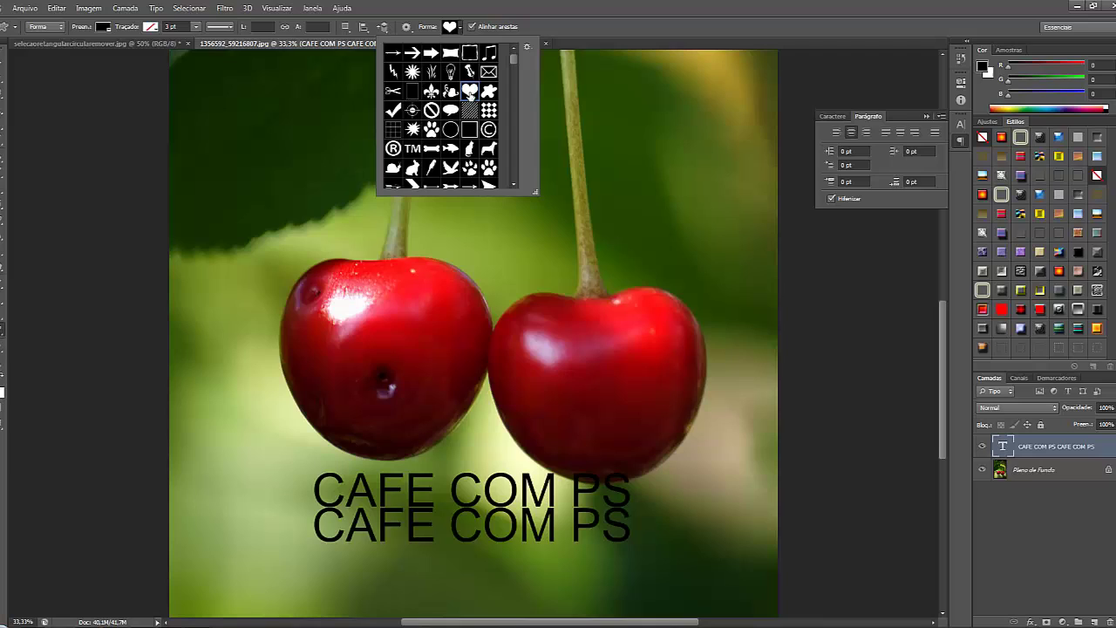
{"action": "left_click", "coordinate": [610, 106]}
{"action": "left_click_drag", "start_coordinate": [610, 106], "coordinate": [751, 194]}
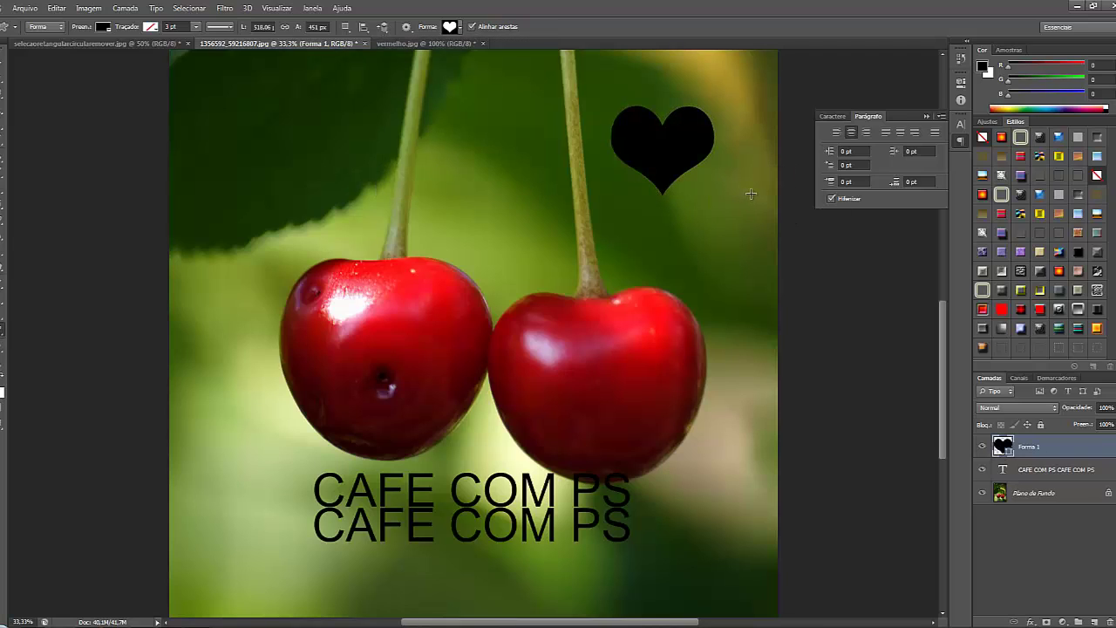
Draw a black paw print about 213 by 232 px with the Custom Shape tool just below the heart
{"action": "left_click", "coordinate": [454, 29]}
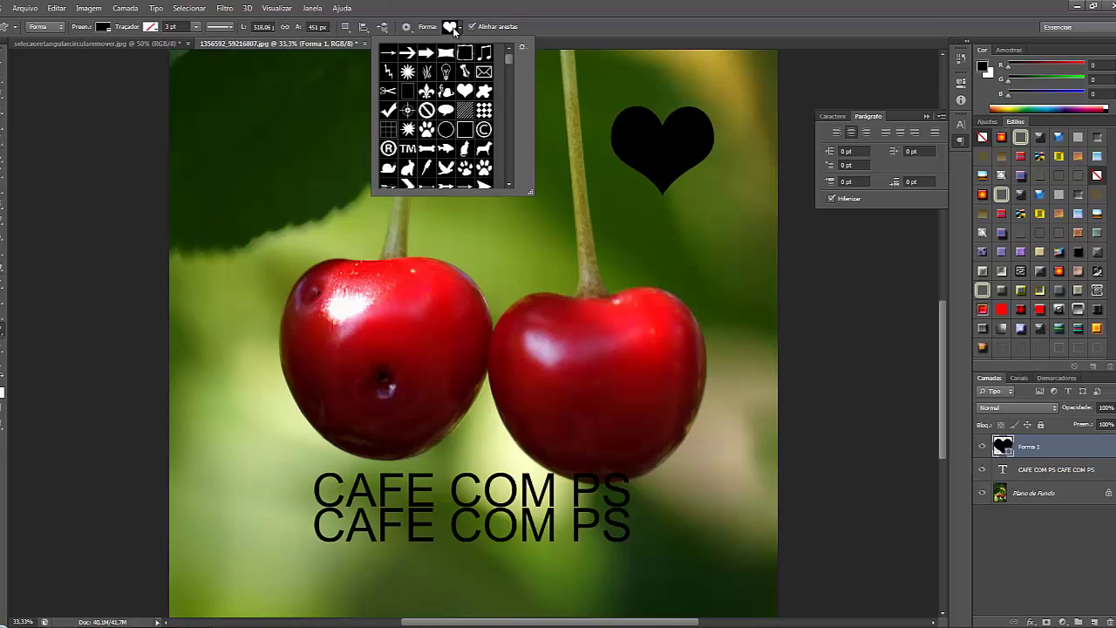
{"action": "left_click", "coordinate": [454, 30]}
{"action": "left_click", "coordinate": [453, 29]}
{"action": "left_click", "coordinate": [464, 167]}
{"action": "left_click", "coordinate": [670, 205]}
{"action": "left_click_drag", "start_coordinate": [671, 205], "coordinate": [714, 251]}
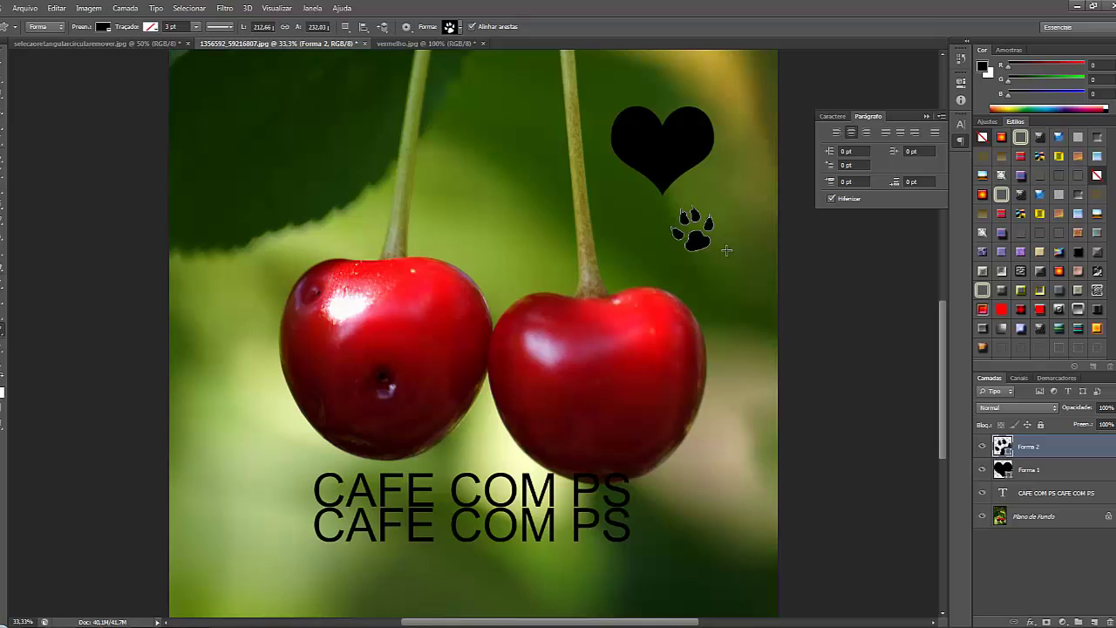
Undo the paw print and heart shapes
{"action": "key", "text": "ctrl+alt+z"}
{"action": "key", "text": "ctrl+alt+z"}
{"action": "key", "text": "ctrl+alt+z"}
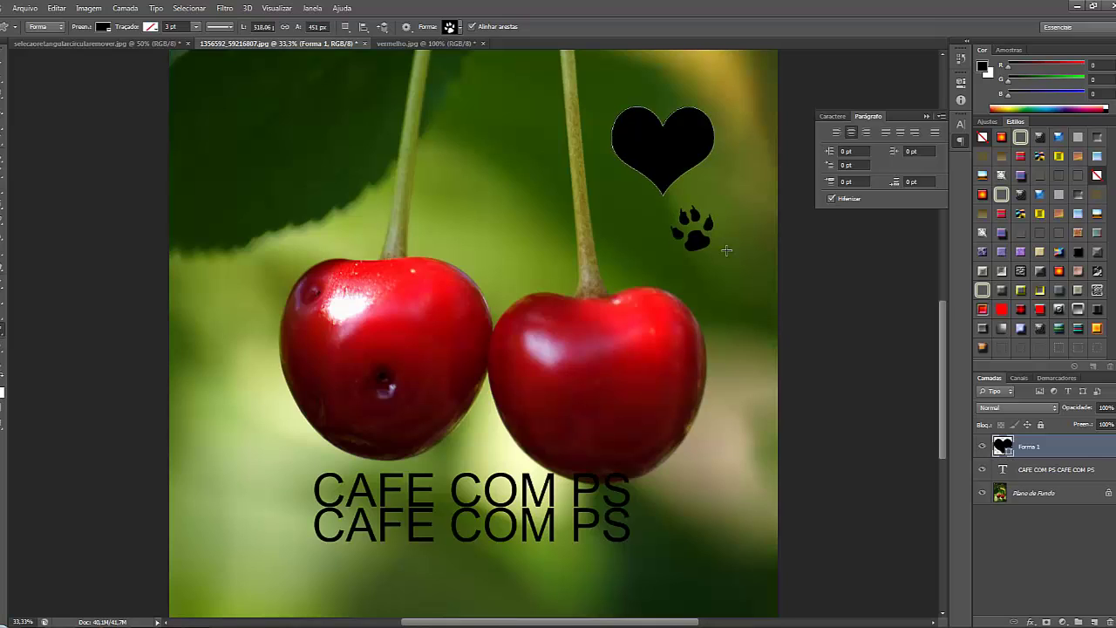
Move the view around the cherry photo with the Hand tool
{"action": "left_click", "coordinate": [5, 351]}
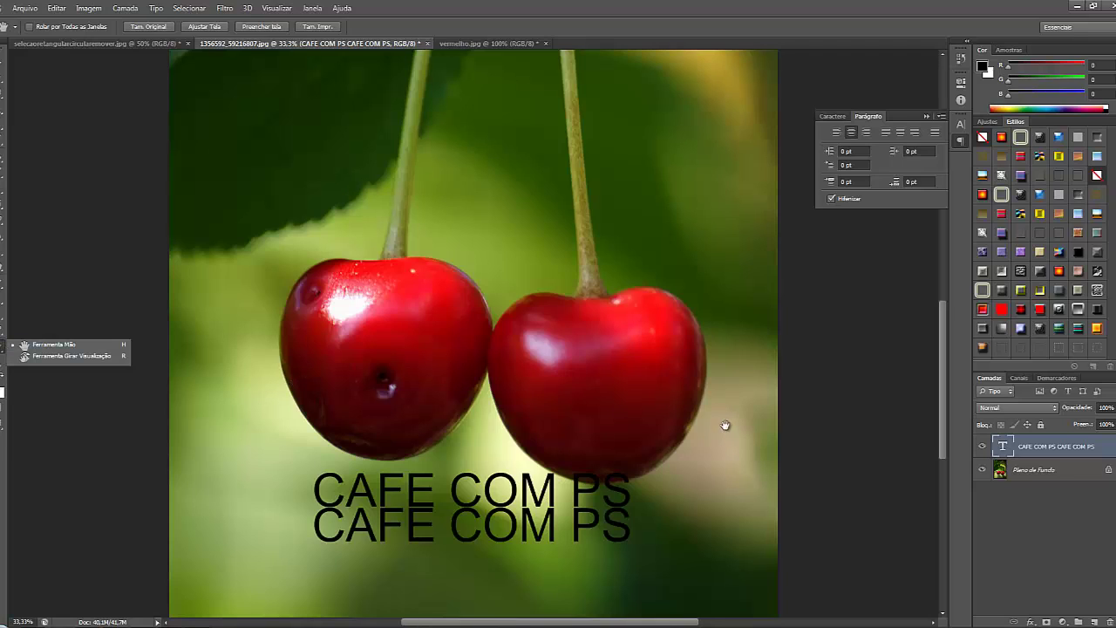
{"action": "left_click_drag", "start_coordinate": [597, 510], "coordinate": [647, 617]}
{"action": "left_click_drag", "start_coordinate": [641, 321], "coordinate": [668, 462]}
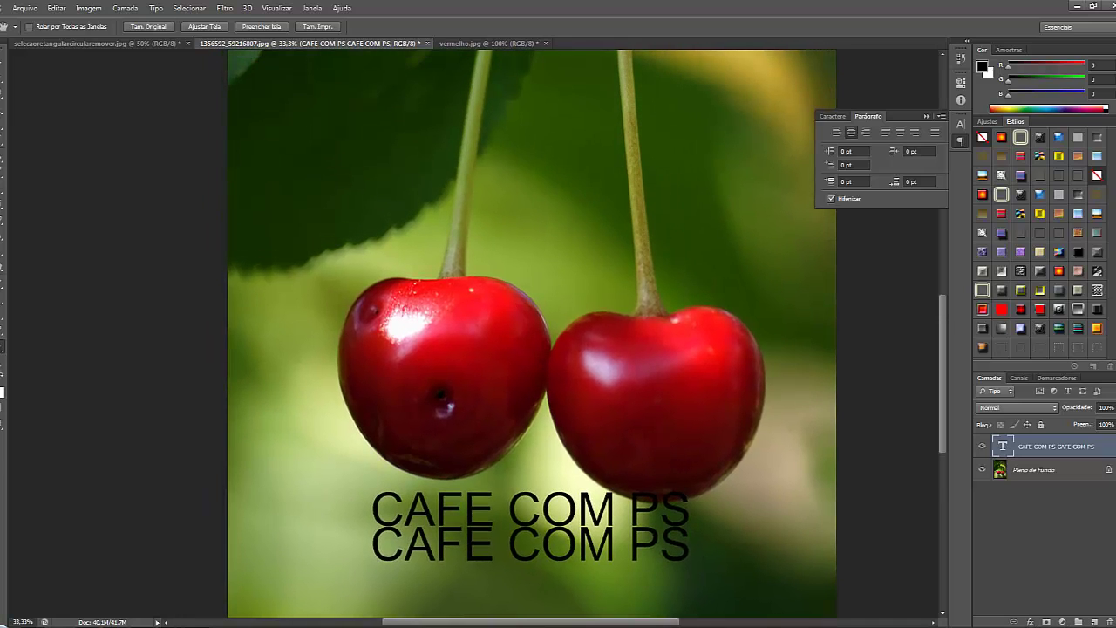
Magnify the leaf area to 66.67% with the Zoom tool and return to 33.33%, ending with the Move tool active
{"action": "left_click", "coordinate": [3, 364]}
{"action": "left_click", "coordinate": [375, 214]}
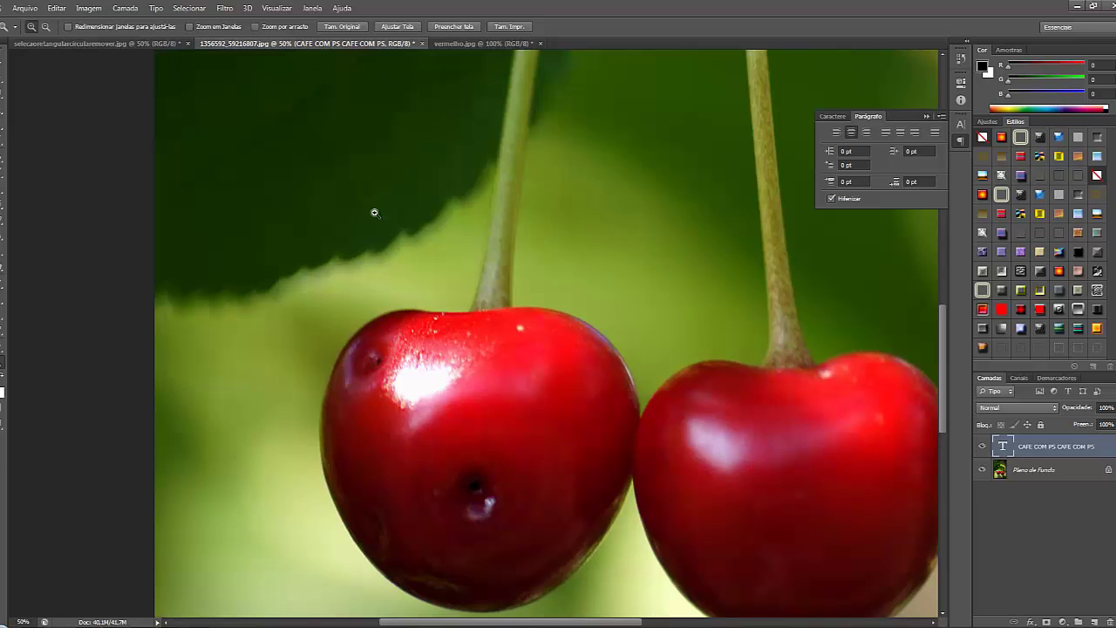
{"action": "left_click", "coordinate": [374, 211]}
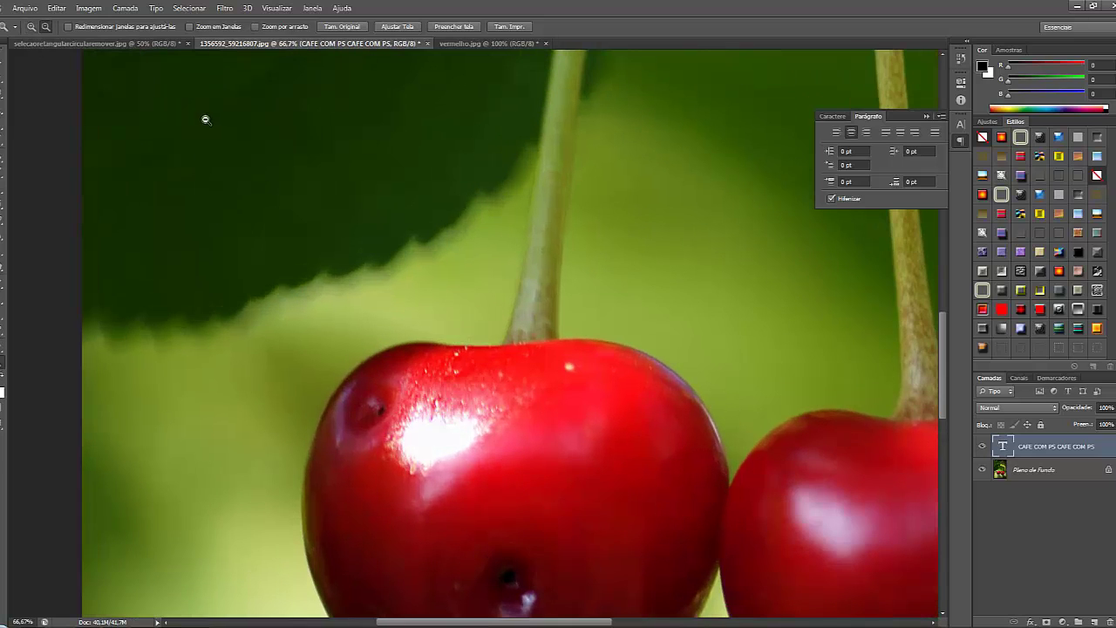
{"action": "key", "text": "ctrl+minus"}
{"action": "key", "text": "ctrl+minus"}
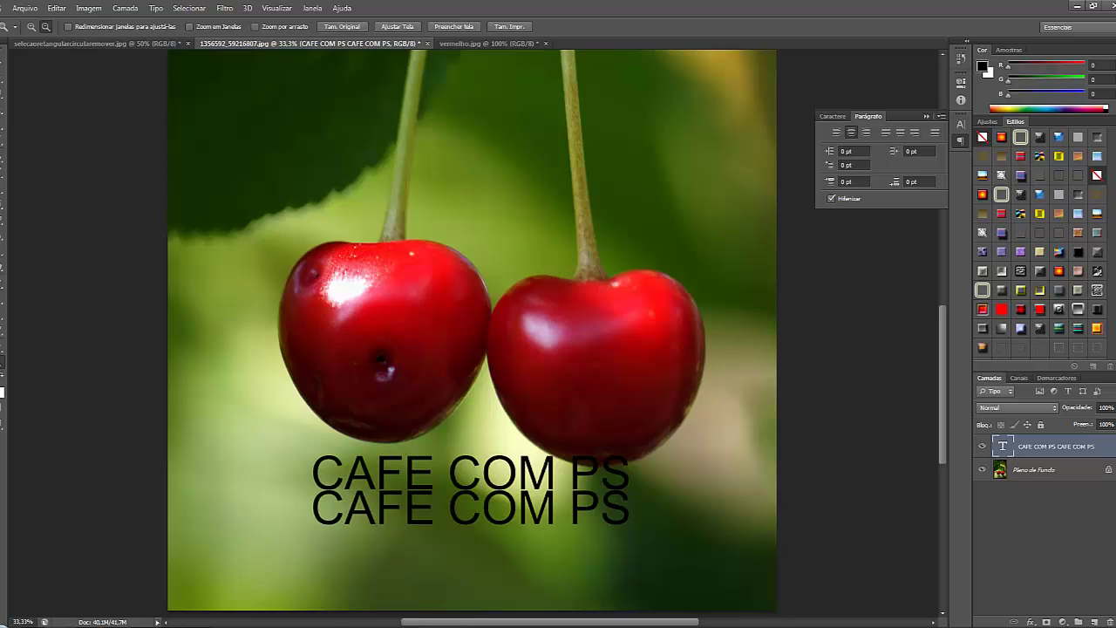
{"action": "left_click", "coordinate": [4, 59]}
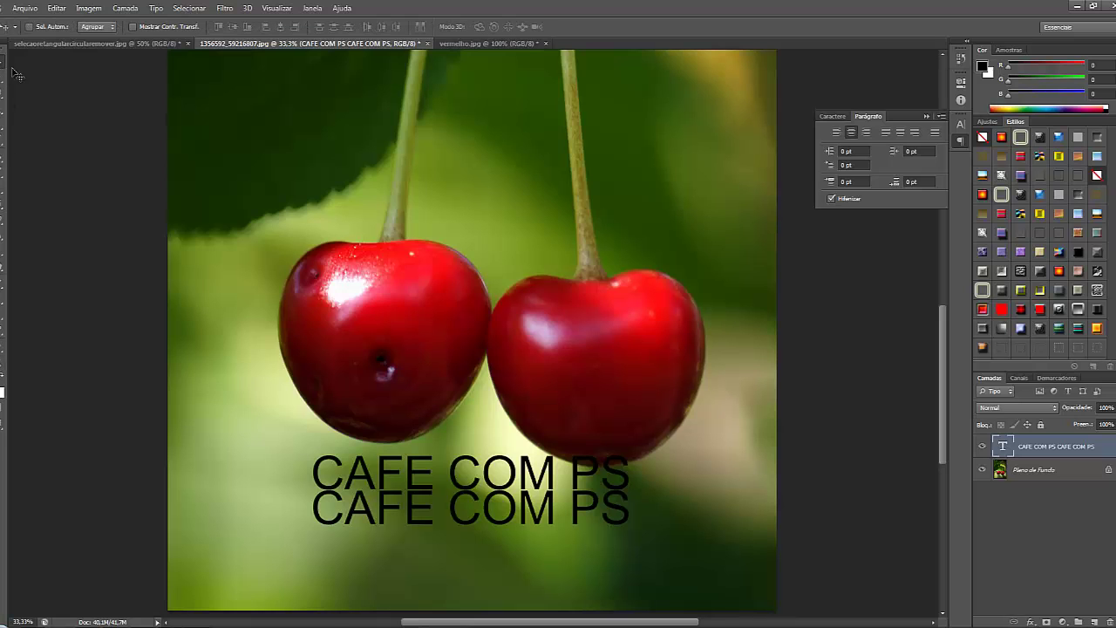